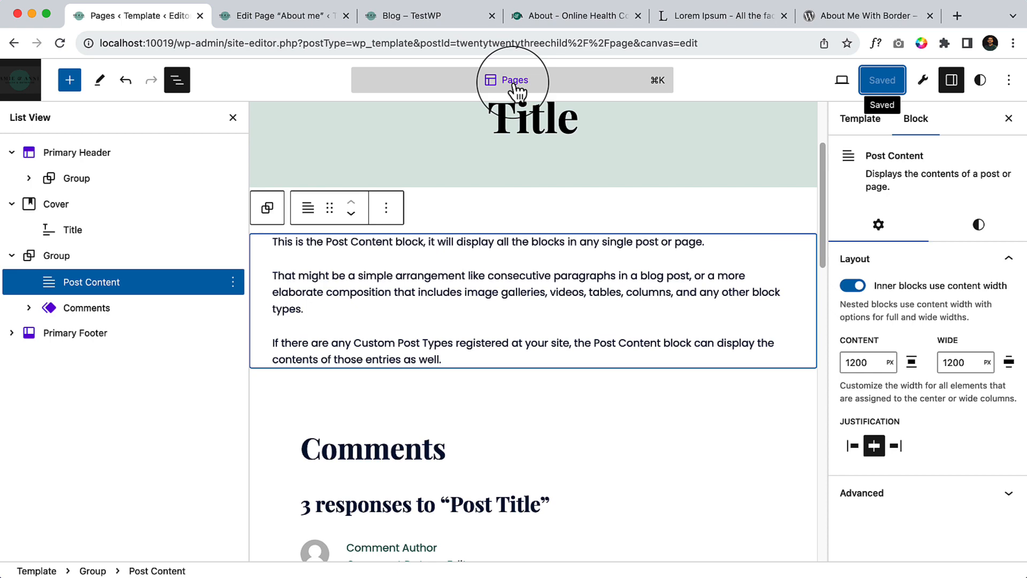
Search for "archive" and open the All Archives template for editing.
click(515, 88)
text(archive)
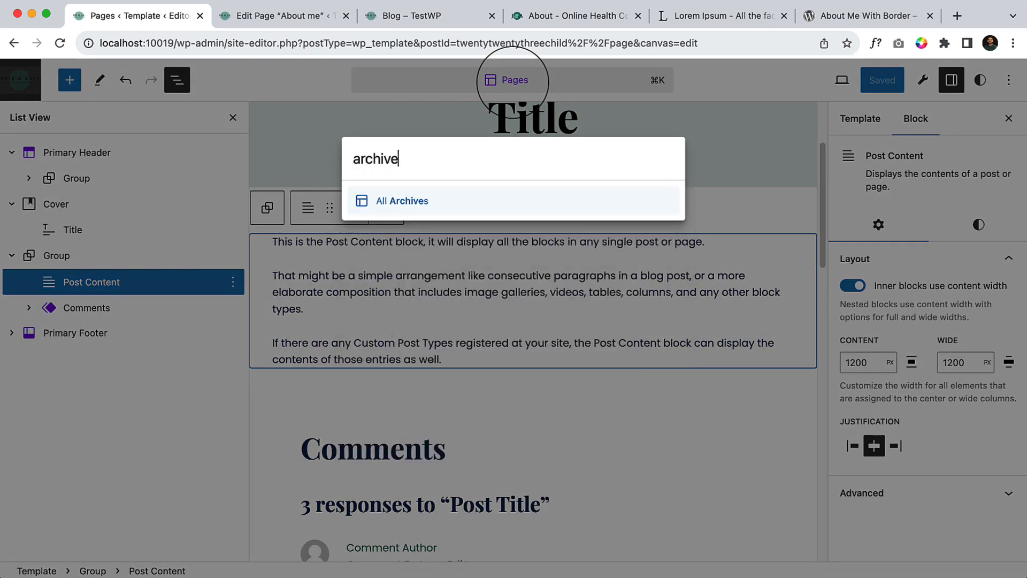
key(Return)
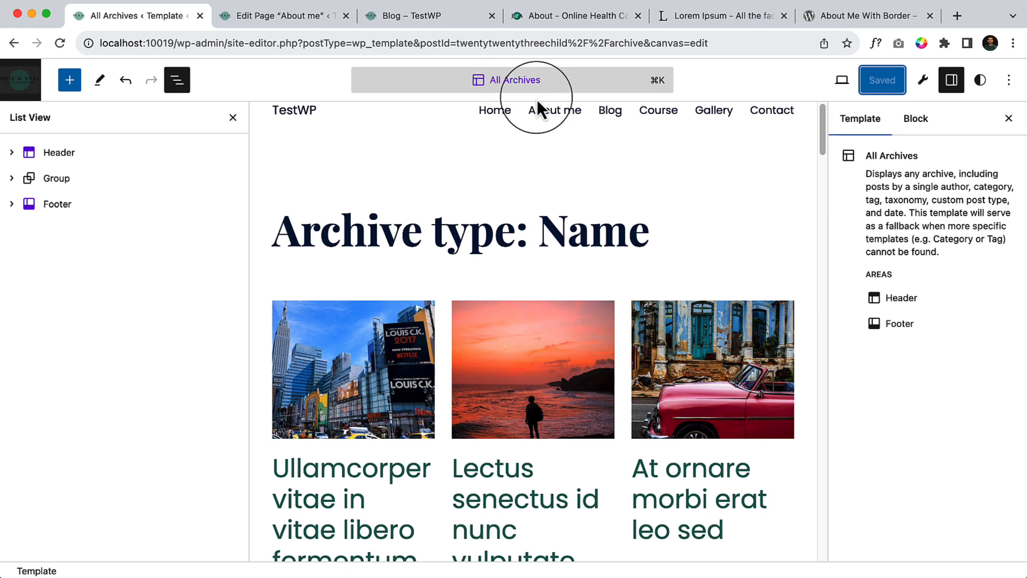
click(419, 137)
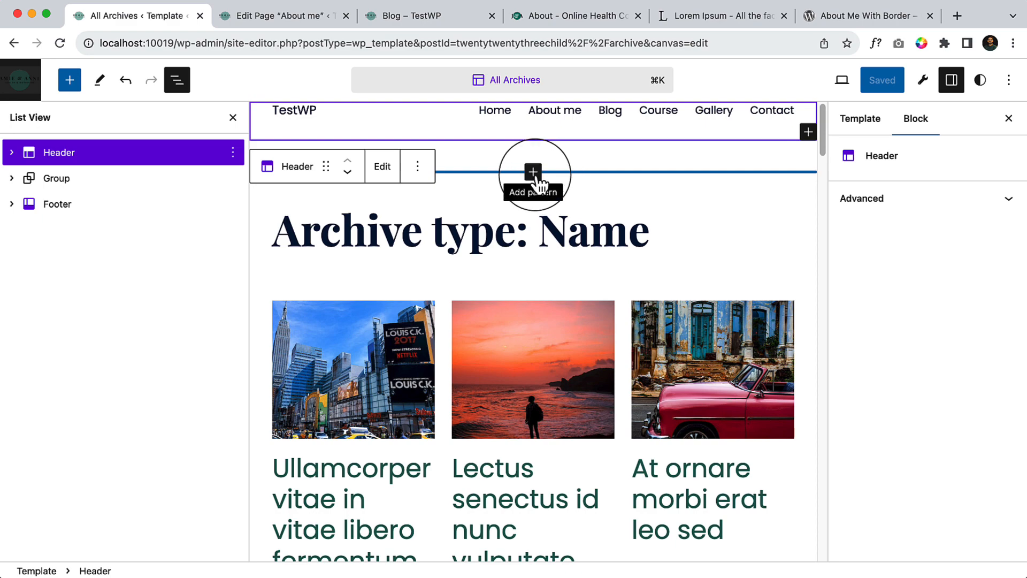
Reduce the browser zoom to 80% so more of the archive template fits on screen.
scroll(448, 358, down, 9)
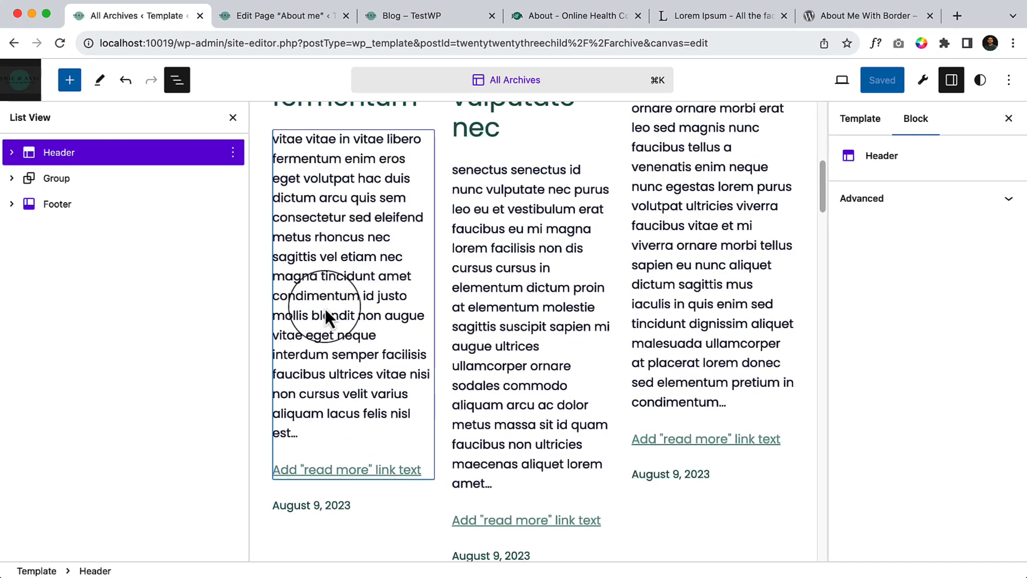
click(1013, 43)
click(908, 241)
click(908, 241)
click(907, 241)
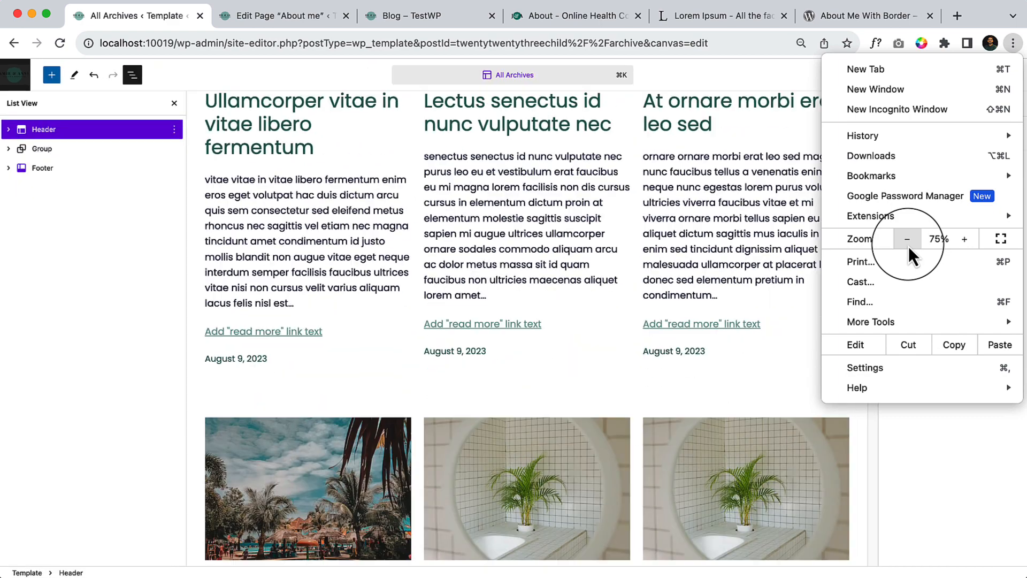
click(964, 239)
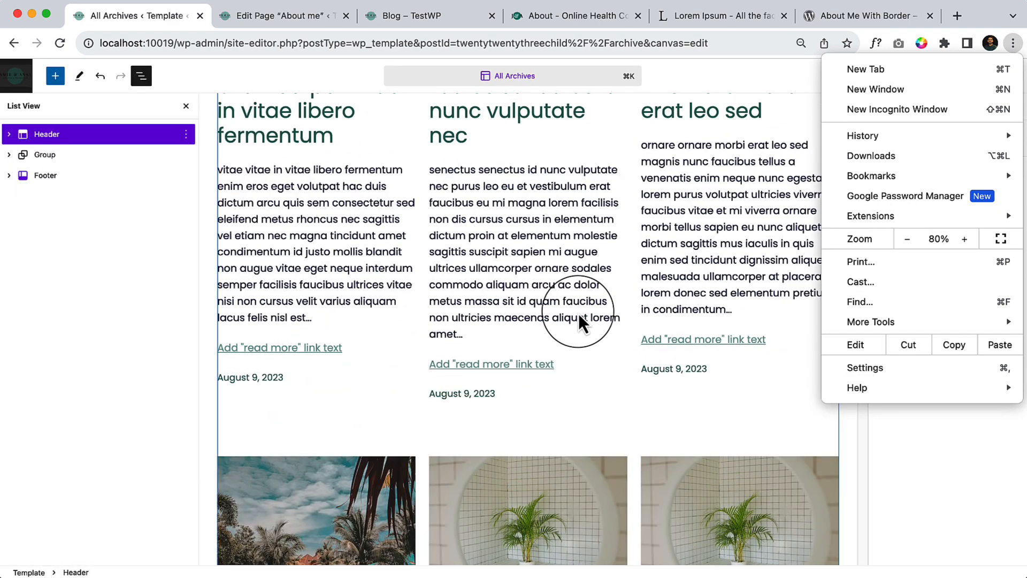
click(875, 471)
Delete the existing Footer template part from the All Archives template.
scroll(567, 353, up, 6)
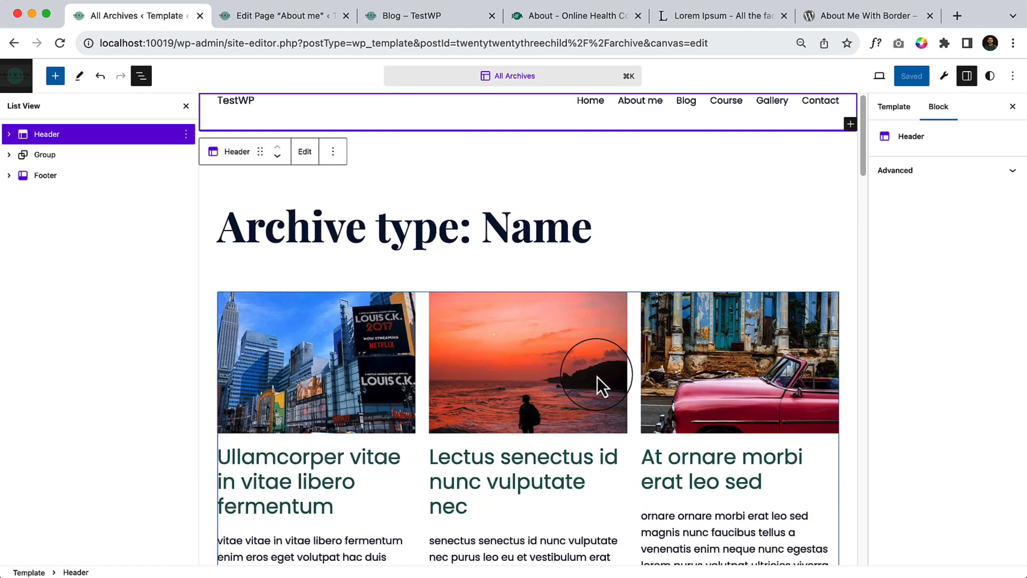
click(583, 188)
scroll(572, 256, down, 5)
scroll(555, 335, down, 10)
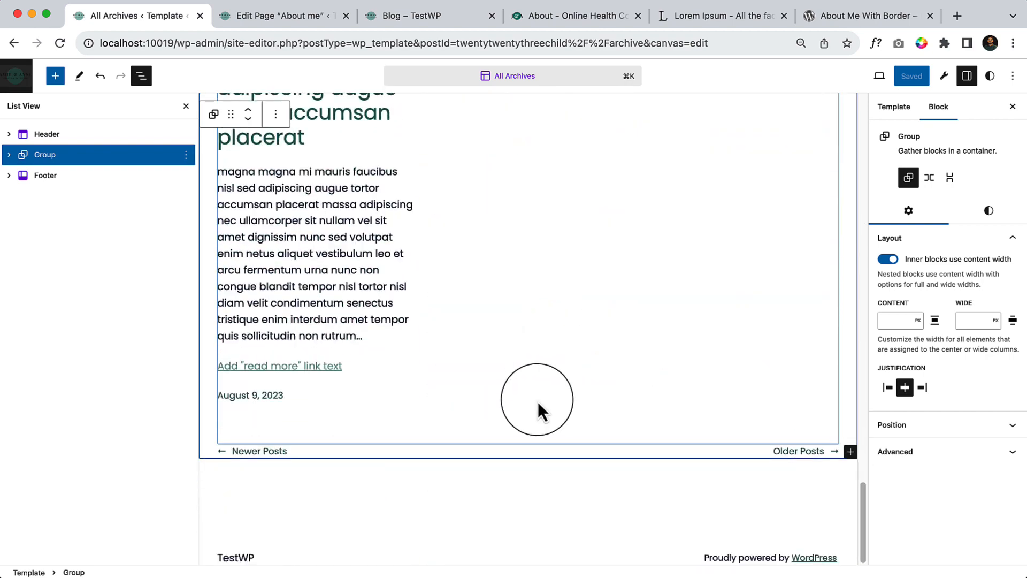
click(525, 523)
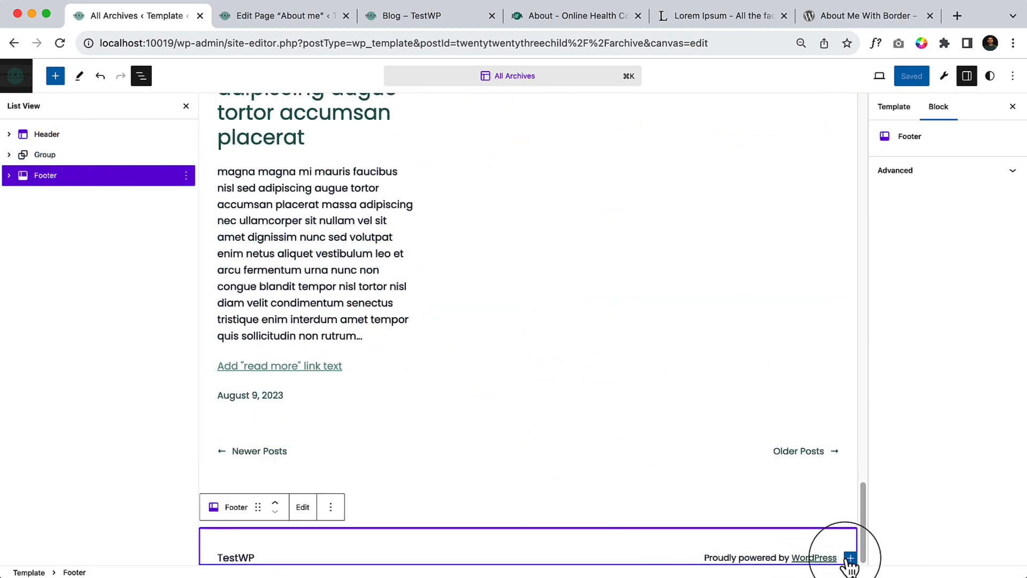
click(850, 558)
click(186, 175)
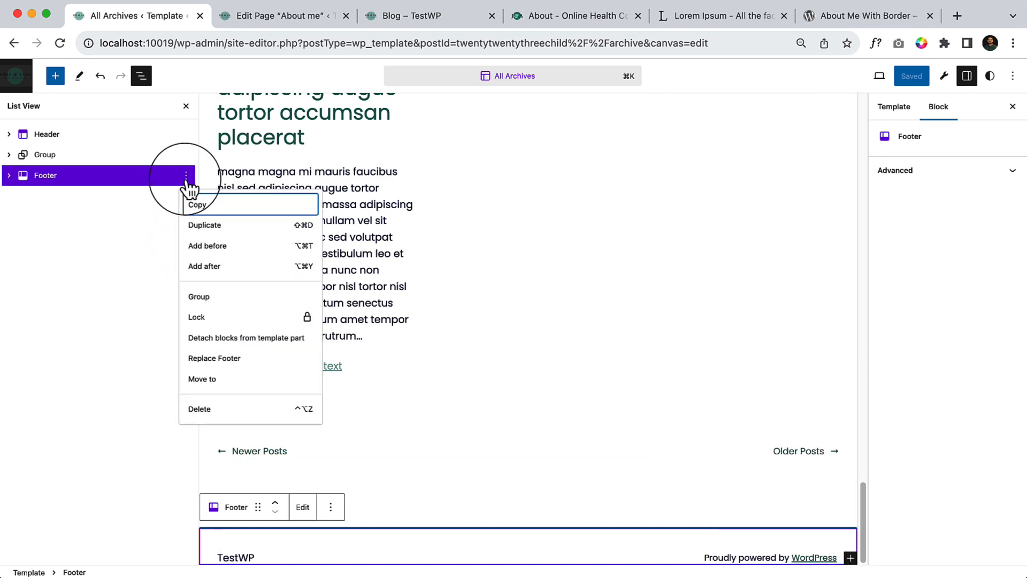
click(248, 413)
Delete the existing Header template part above the archive title.
click(89, 135)
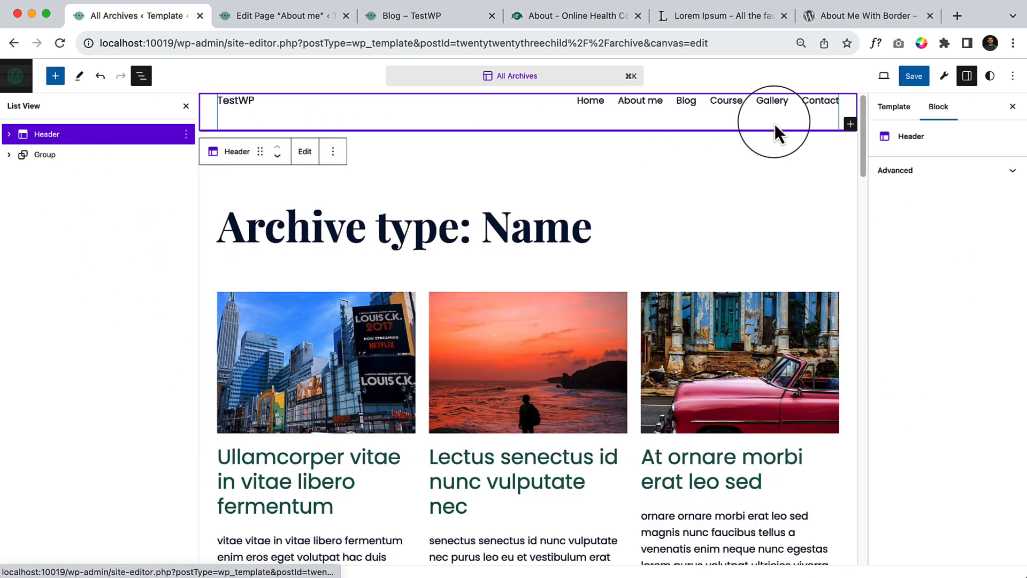
click(186, 134)
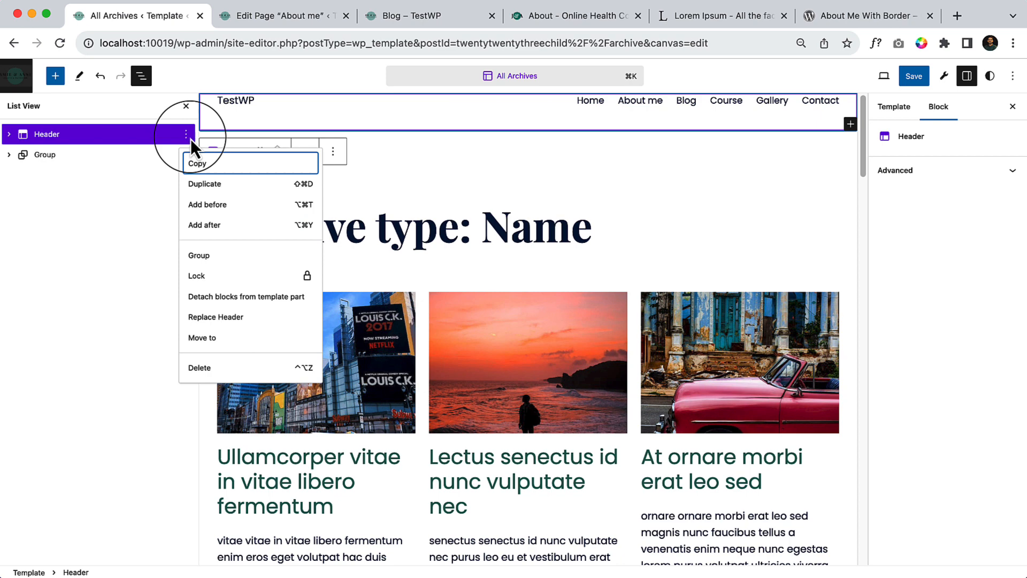
click(208, 368)
click(518, 137)
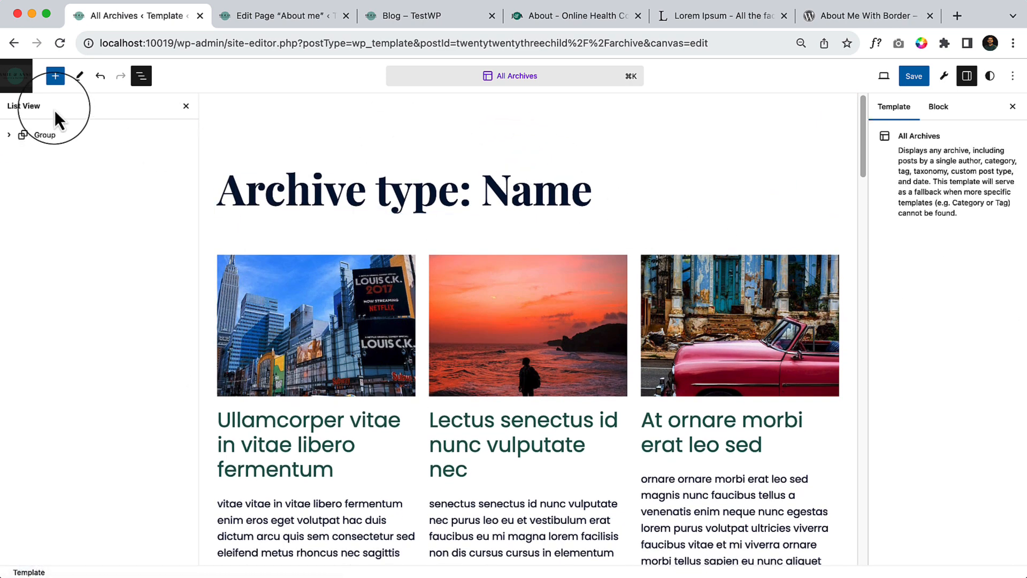
Search the blocks for "header" and insert the Primary Header at the very start of the template, above the Group.
click(58, 77)
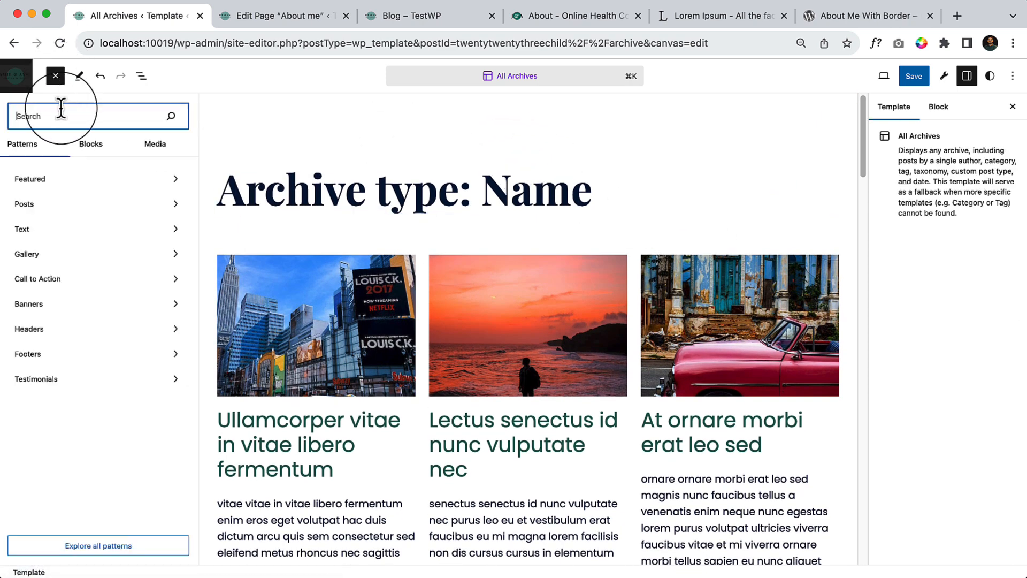
text(header)
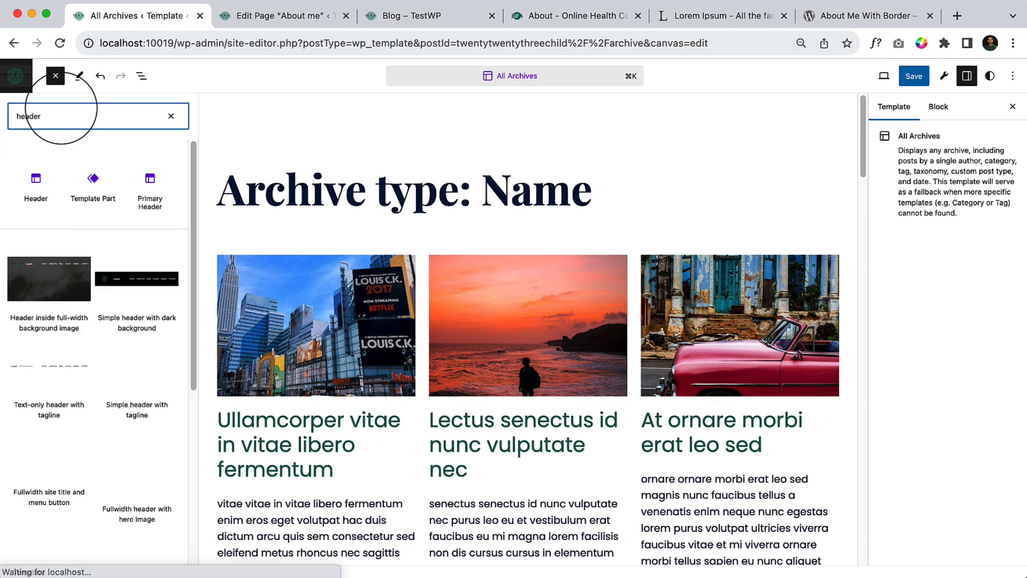
drag(160, 190, 380, 117)
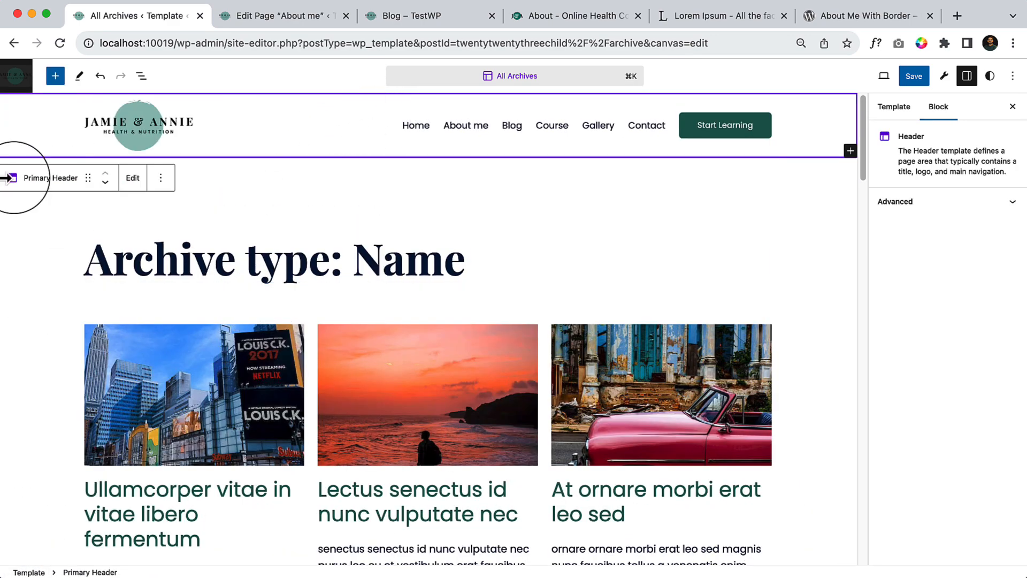
Search the blocks for "footer" and insert the Primary Footer at the end of the template, below the post pagination.
scroll(297, 271, down, 10)
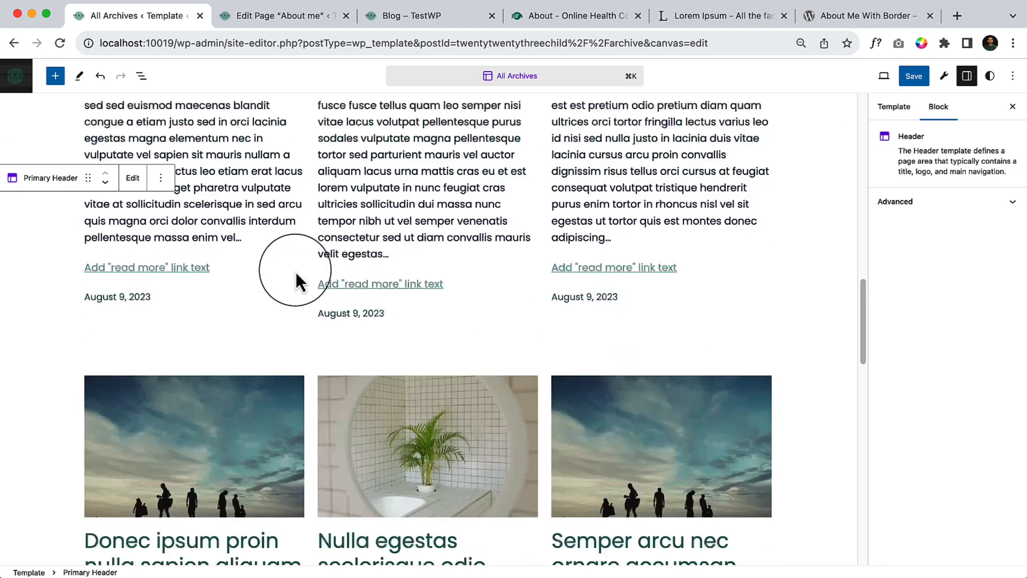
scroll(461, 278, down, 10)
click(137, 522)
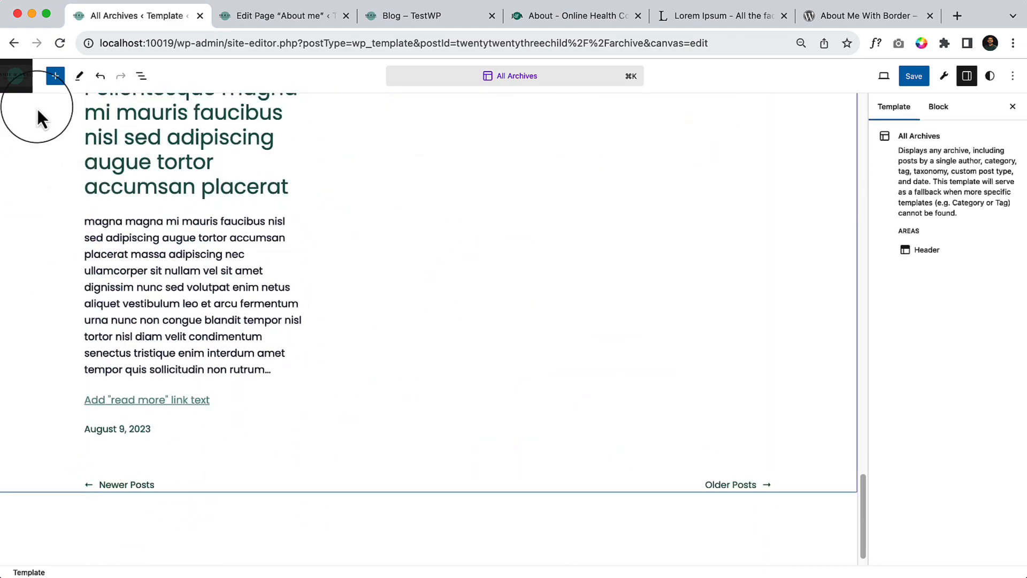
click(55, 76)
text(fo)
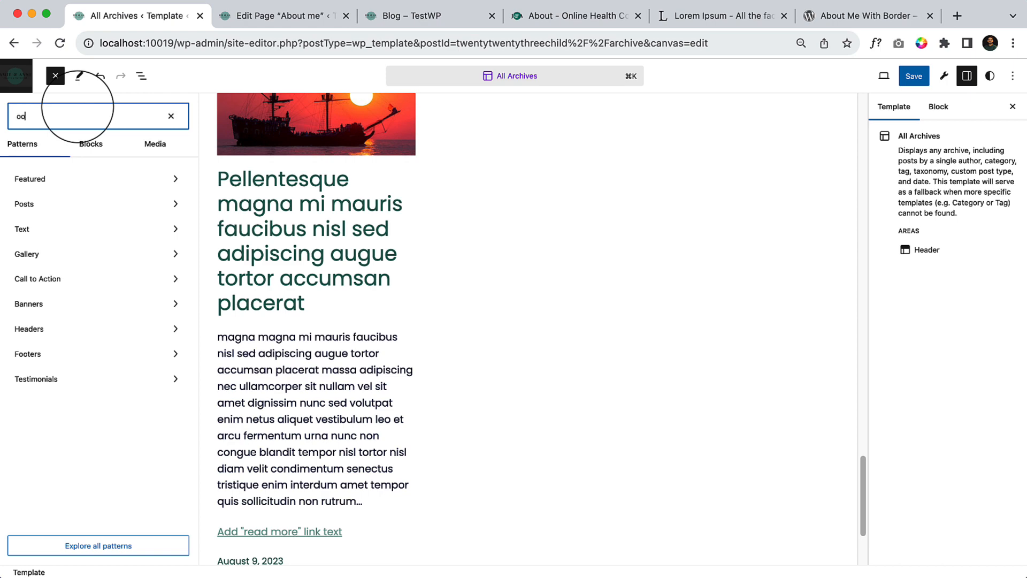
text(oter)
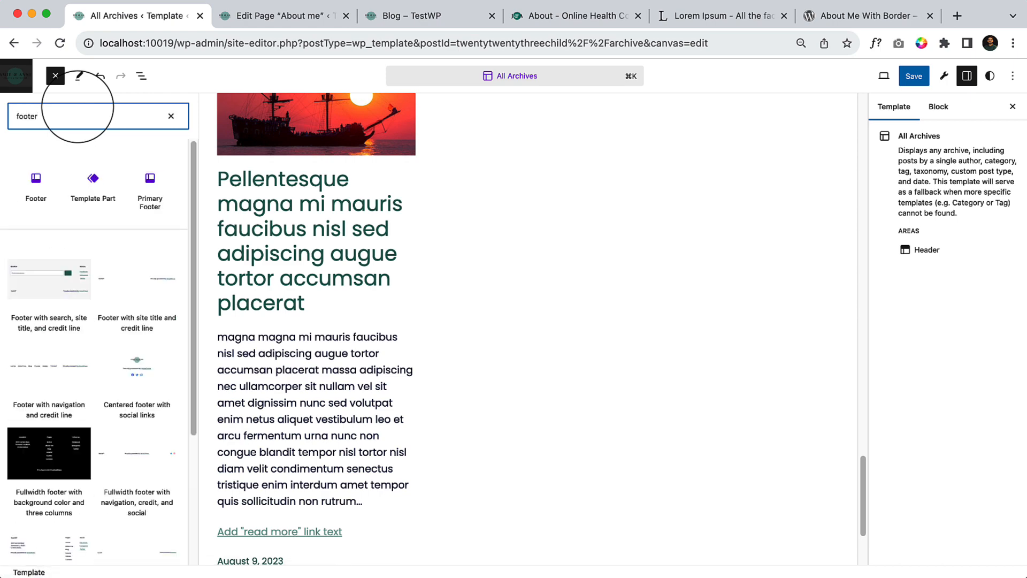
drag(150, 185, 364, 544)
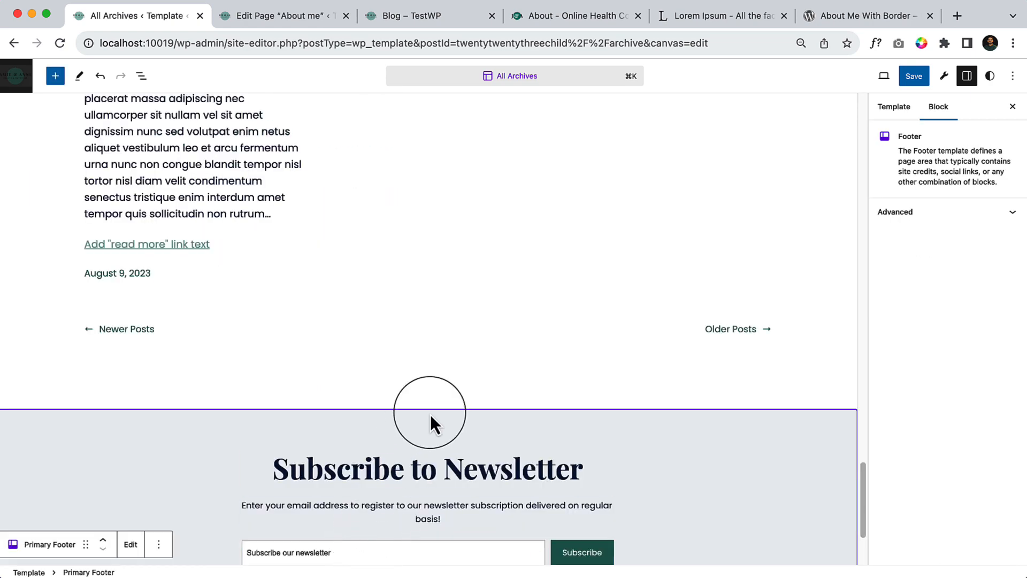
Review the template from footer to header and examine the Archive Title block's structure, styles, settings and advanced options.
scroll(430, 414, down, 3)
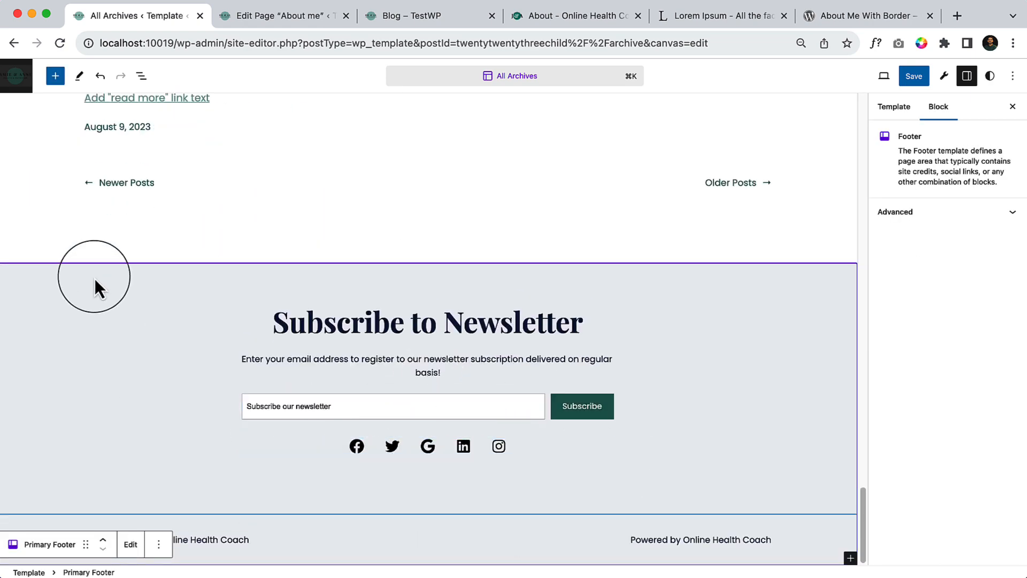
scroll(96, 276, up, 10)
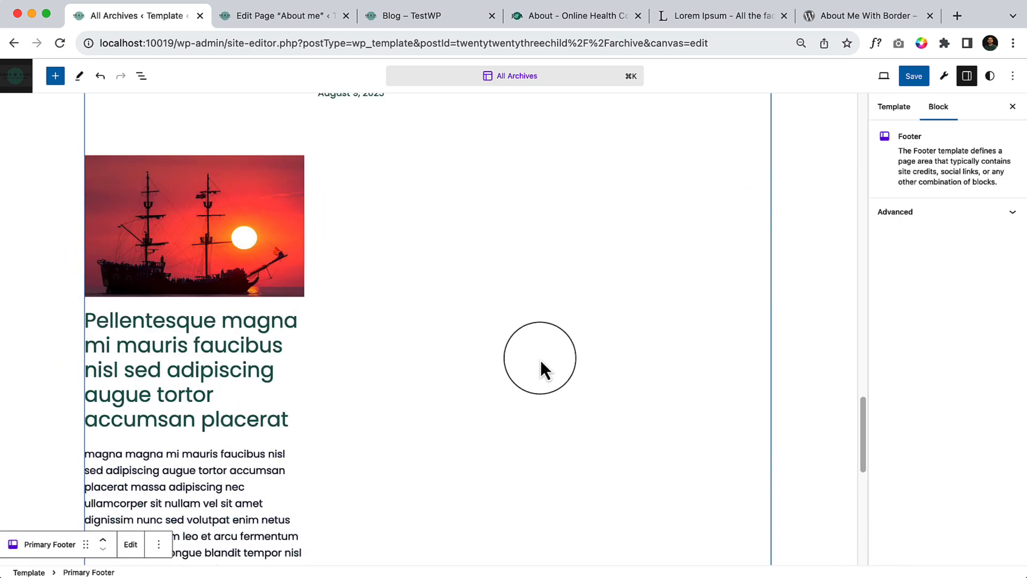
scroll(541, 361, up, 15)
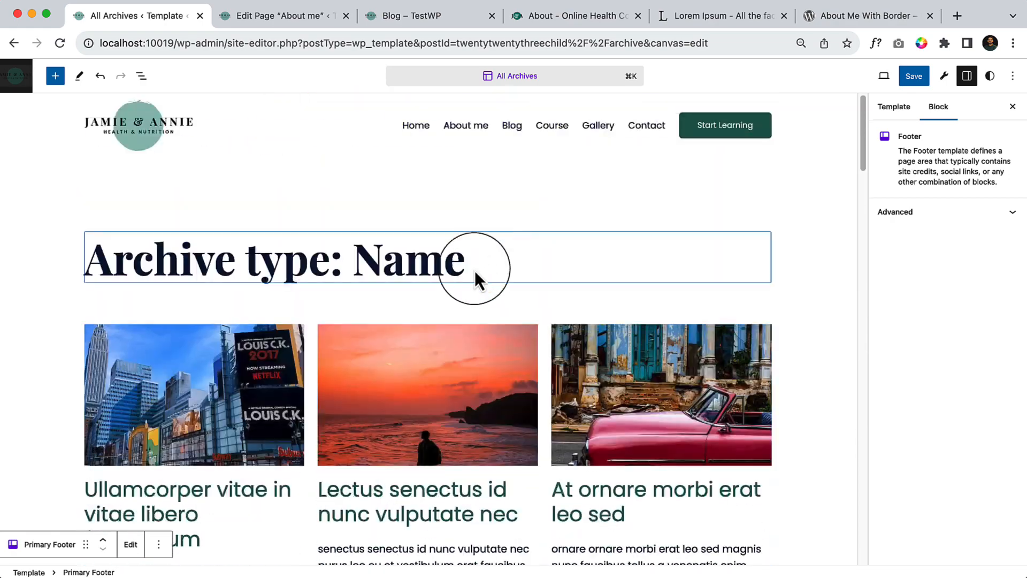
click(472, 273)
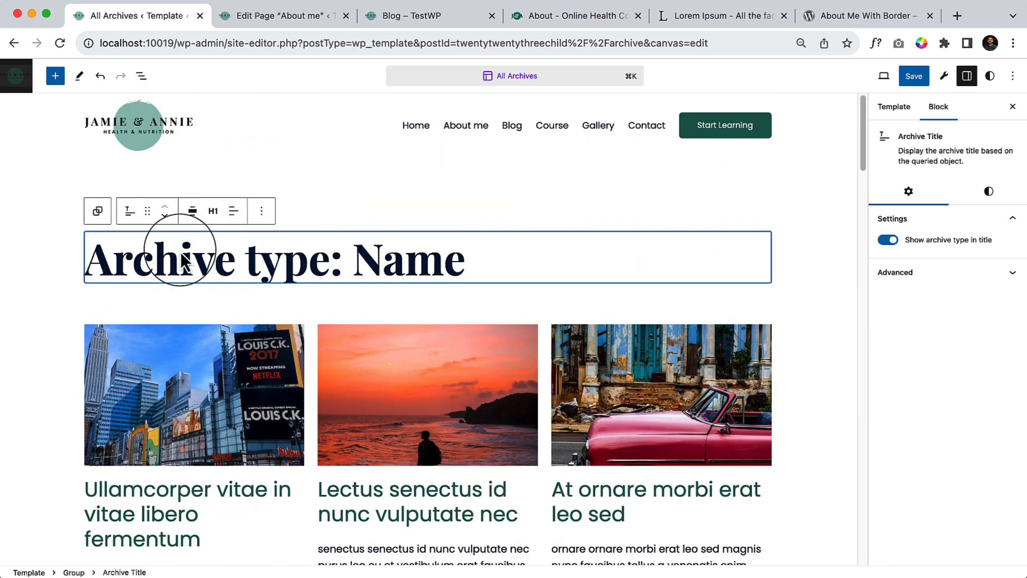
click(143, 75)
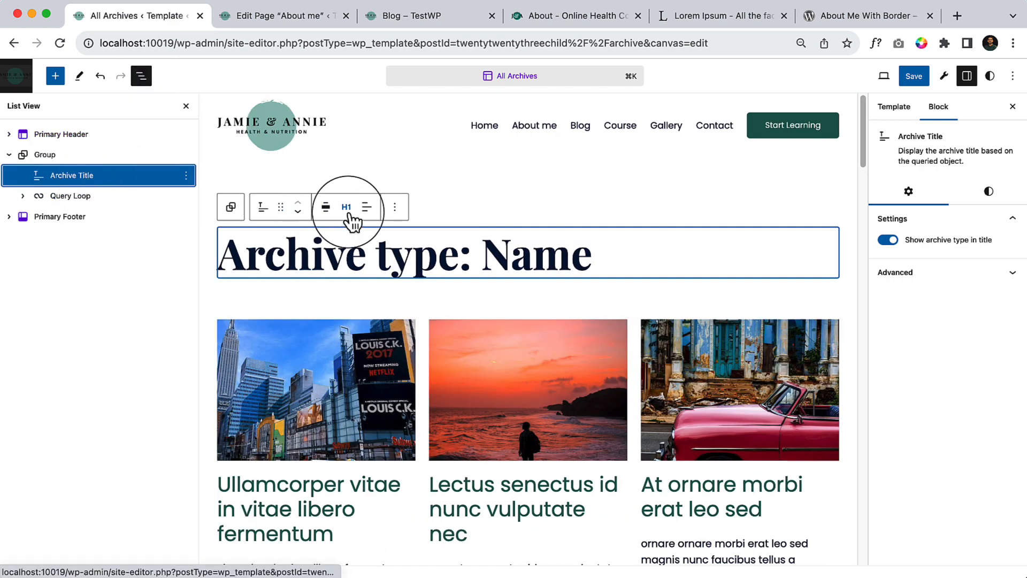
click(989, 191)
click(908, 191)
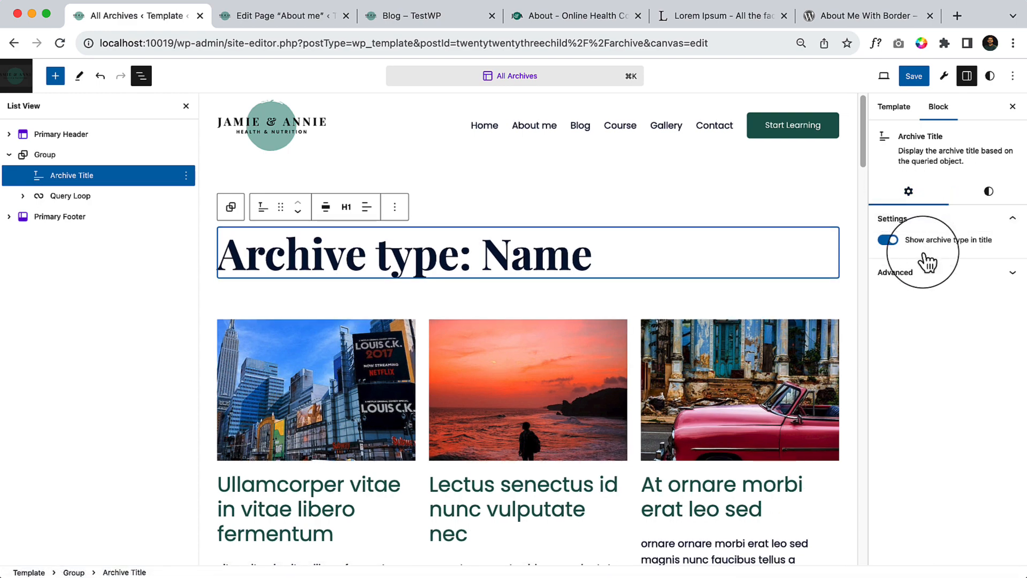
click(958, 272)
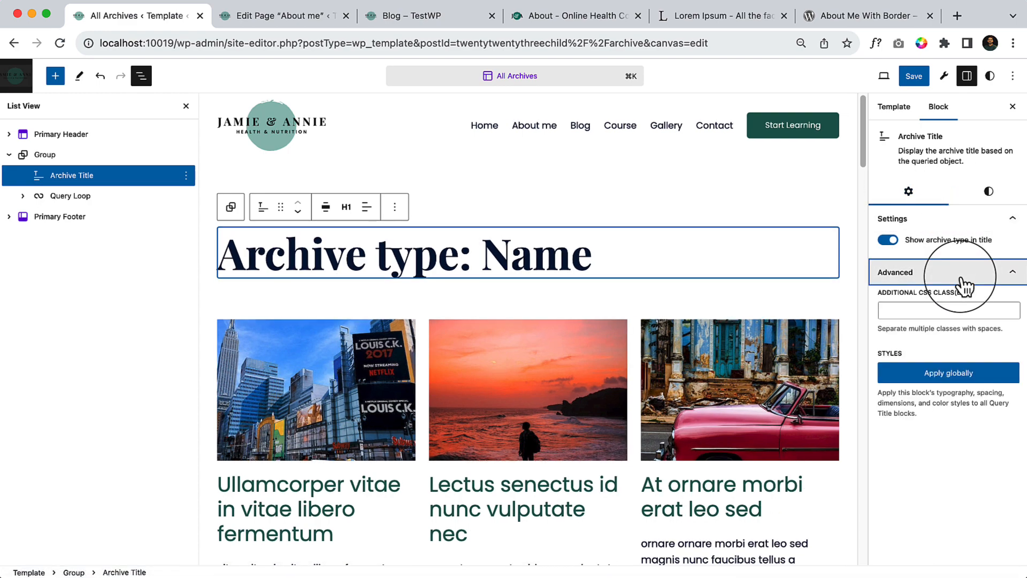
Save the changes to the All Archives template.
click(913, 76)
click(912, 75)
Reload the live Blog page and compare its header and layout with the saved All Archives template.
click(440, 19)
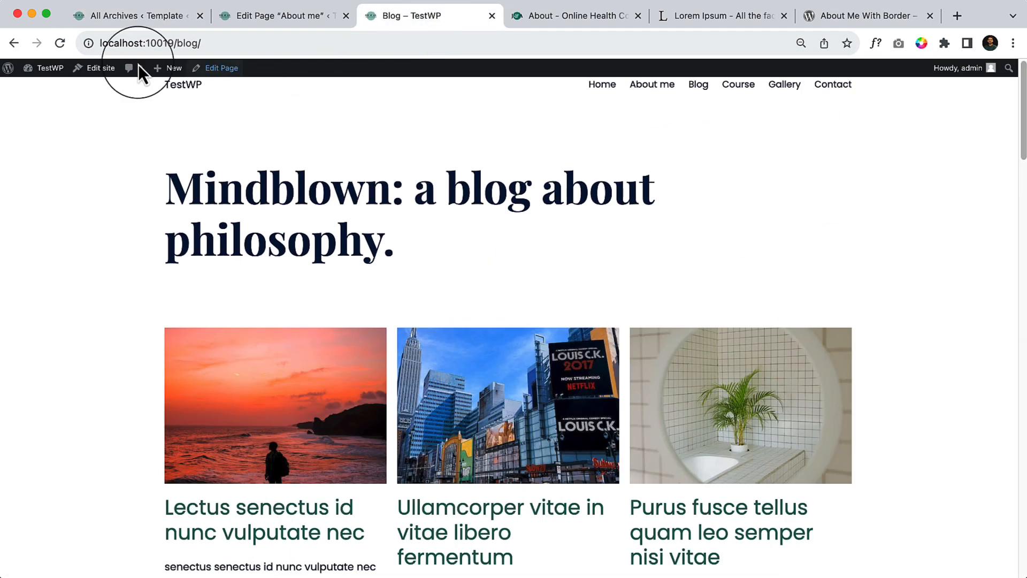
click(58, 44)
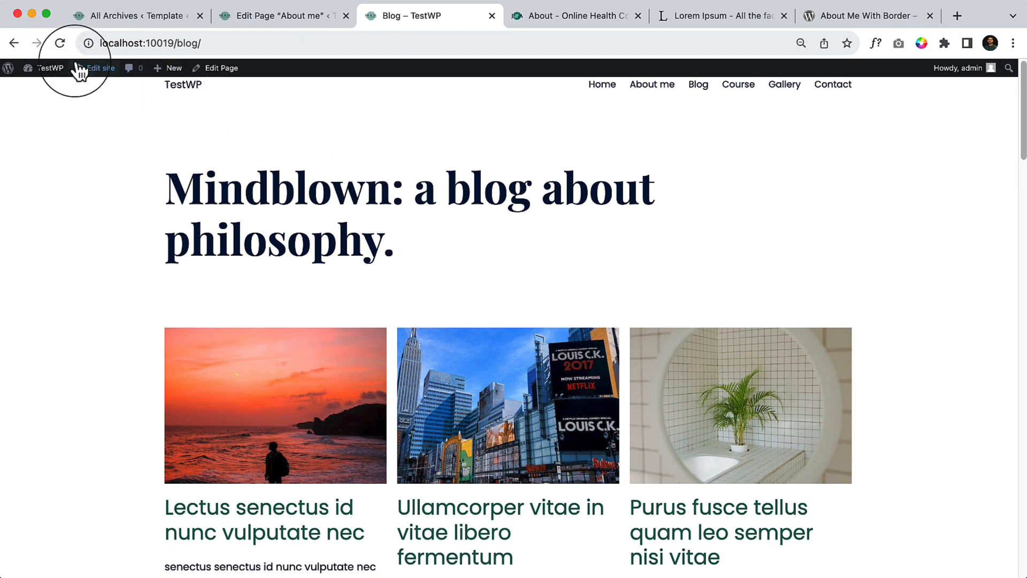
click(409, 40)
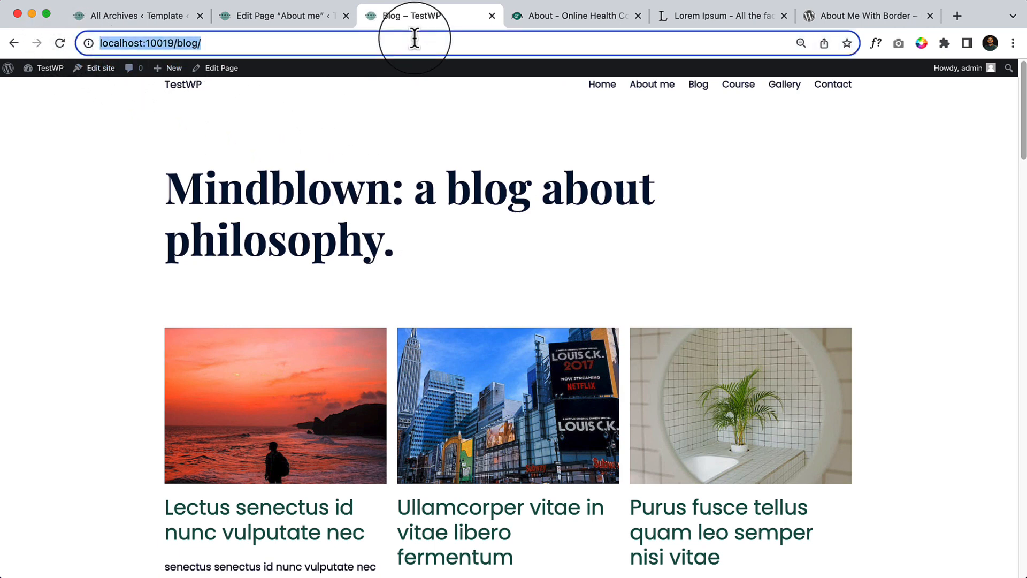
key(Return)
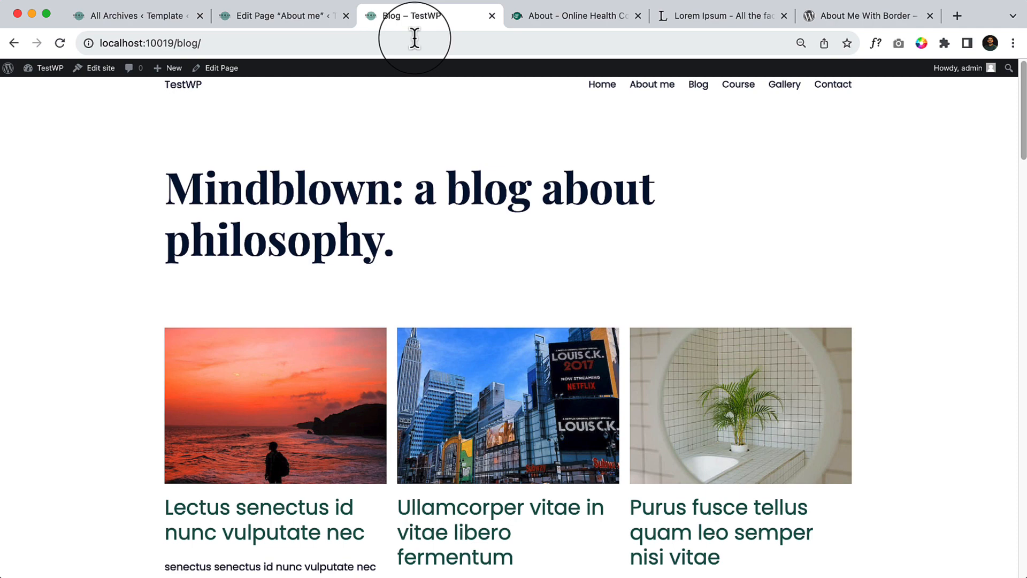
click(299, 19)
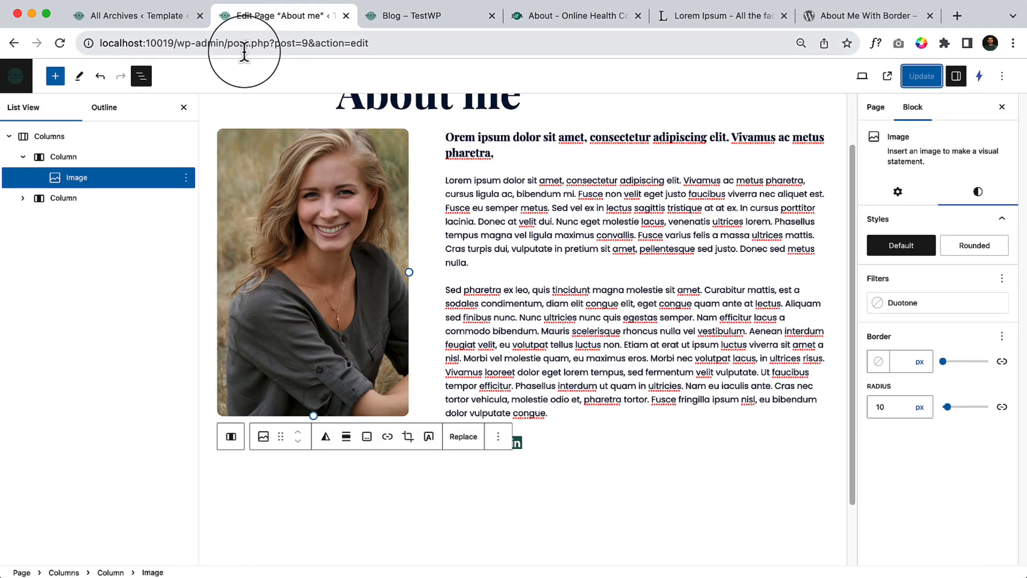
click(149, 25)
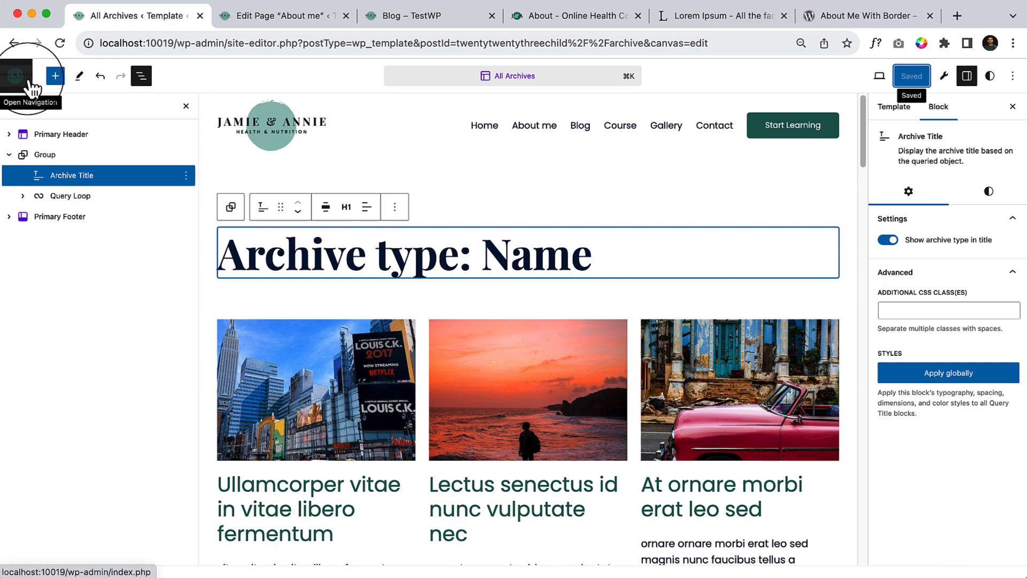
click(432, 26)
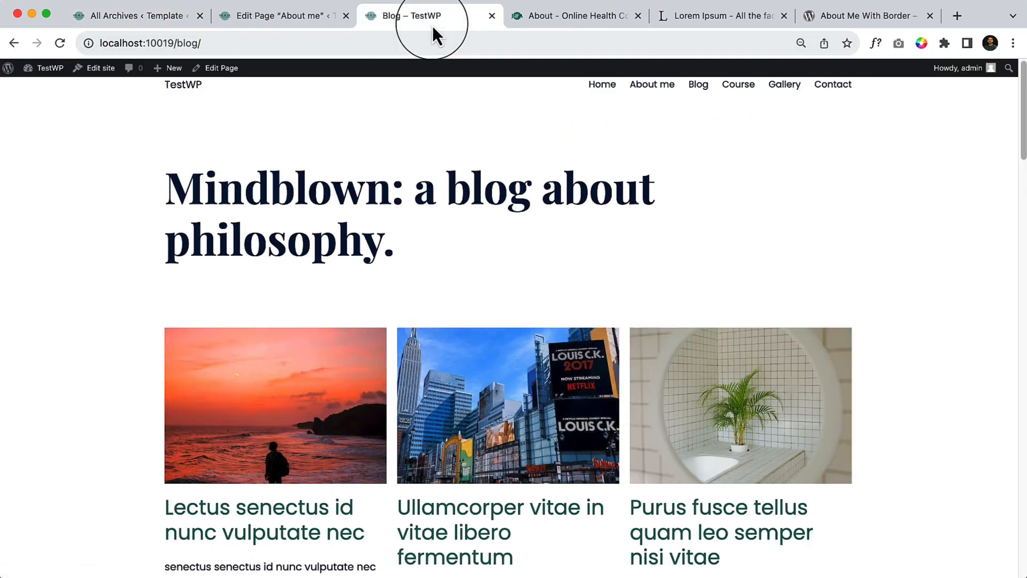
Compare the header of the All Archives template with the live Blog page, its first post and the About me page.
click(82, 20)
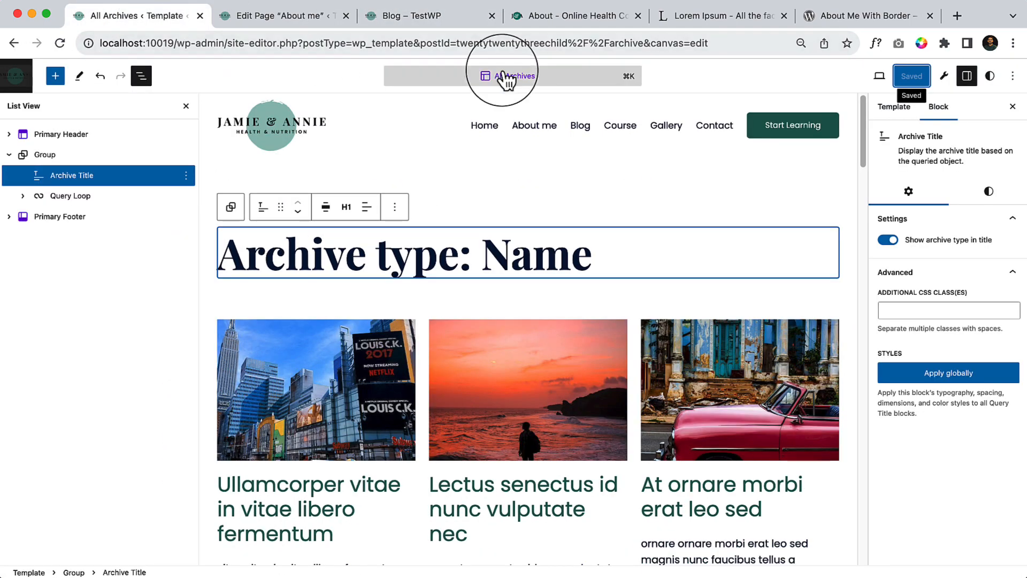
click(412, 20)
scroll(518, 371, down, 5)
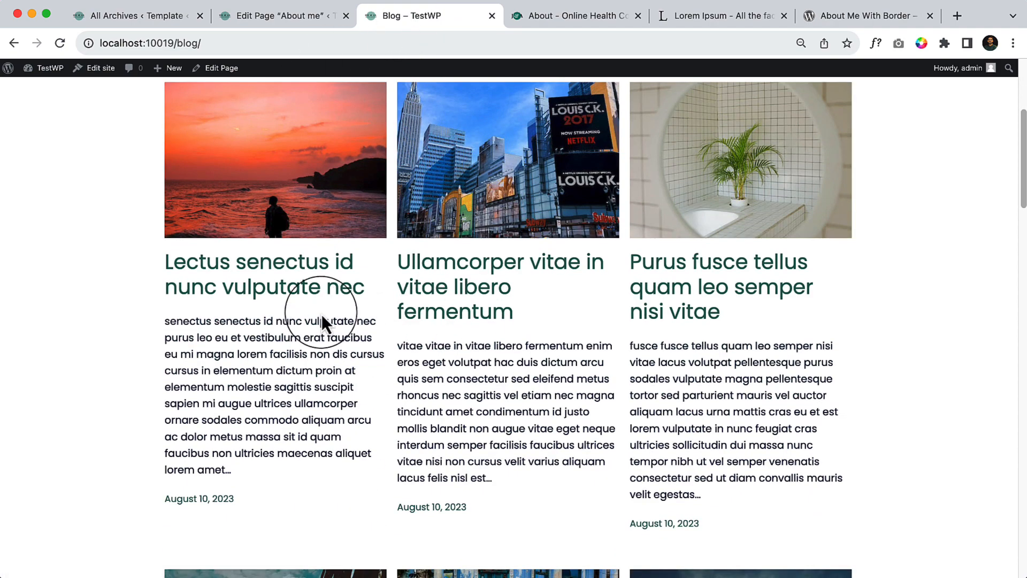
click(318, 293)
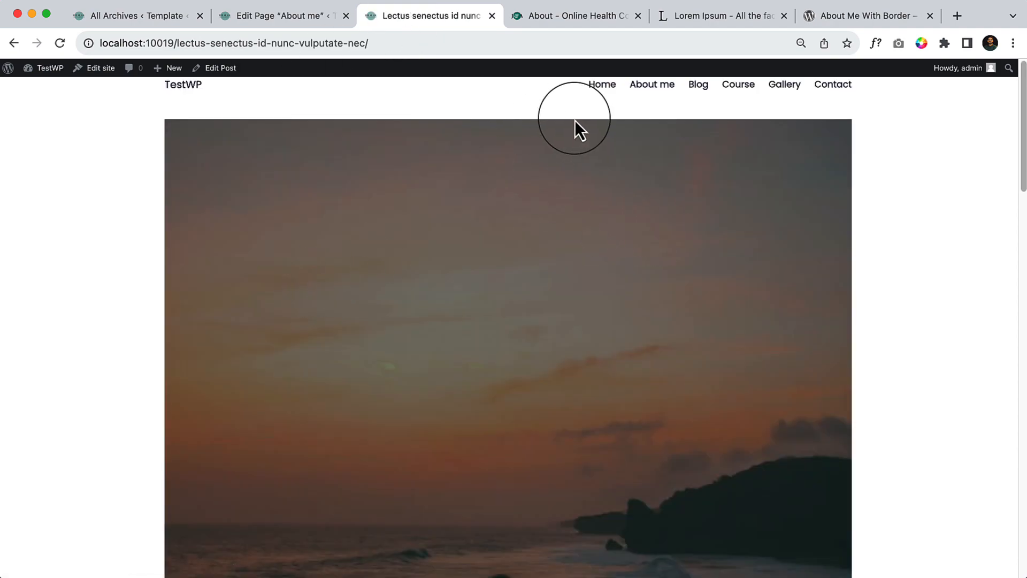
click(655, 86)
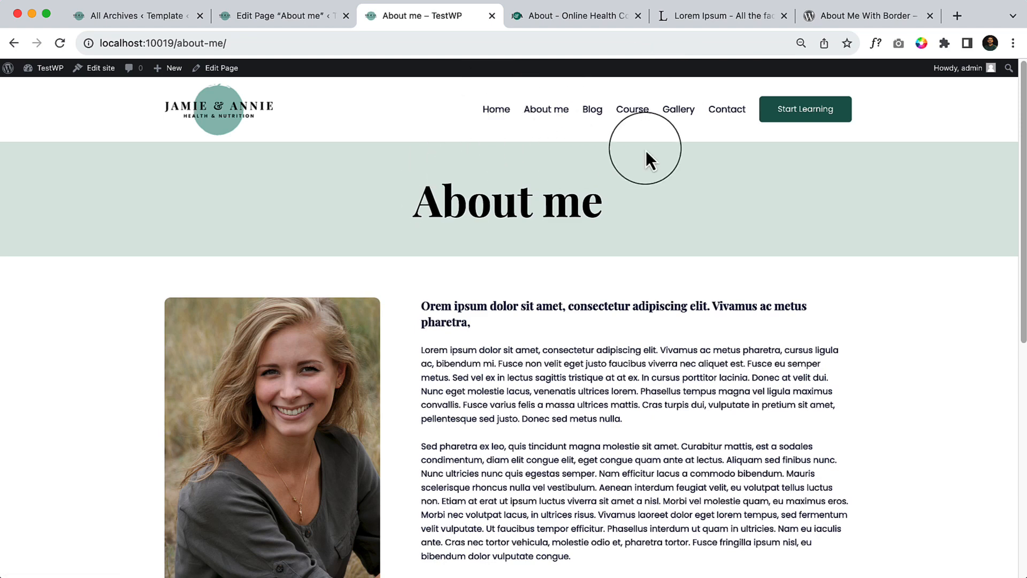
Return to the site editor, search the commands for "blog" and open the Blog Home template.
click(254, 17)
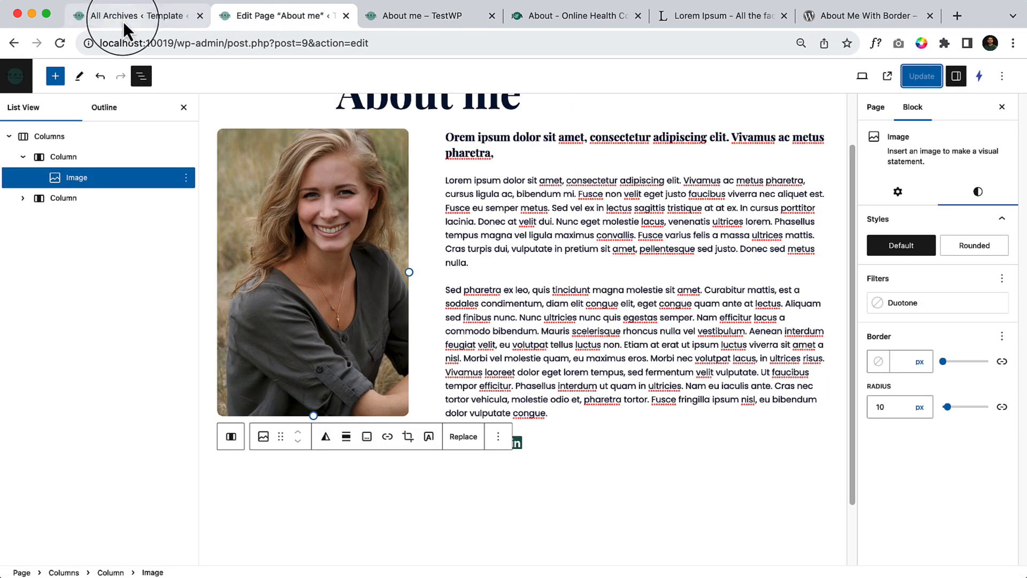
click(126, 18)
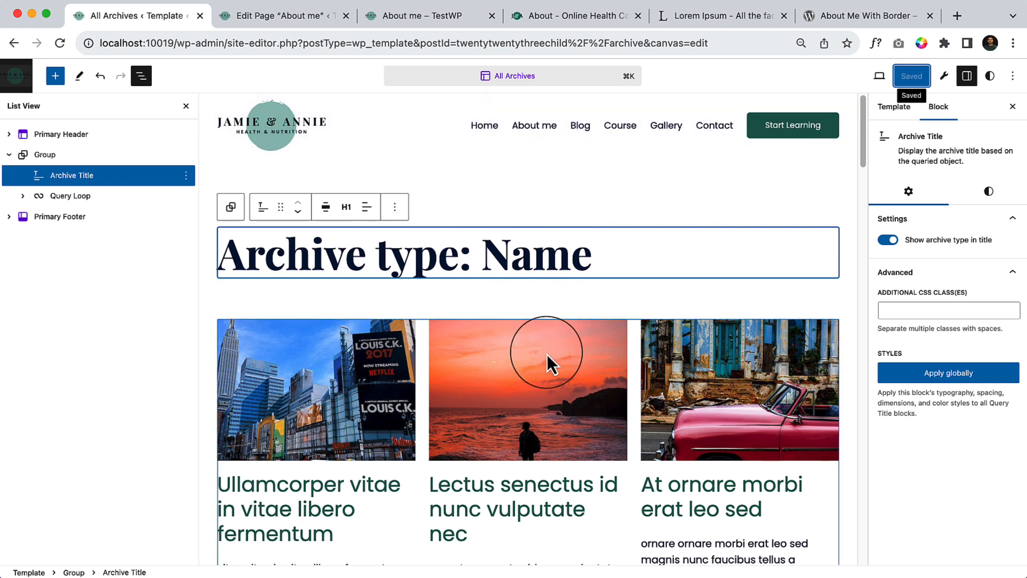
click(537, 79)
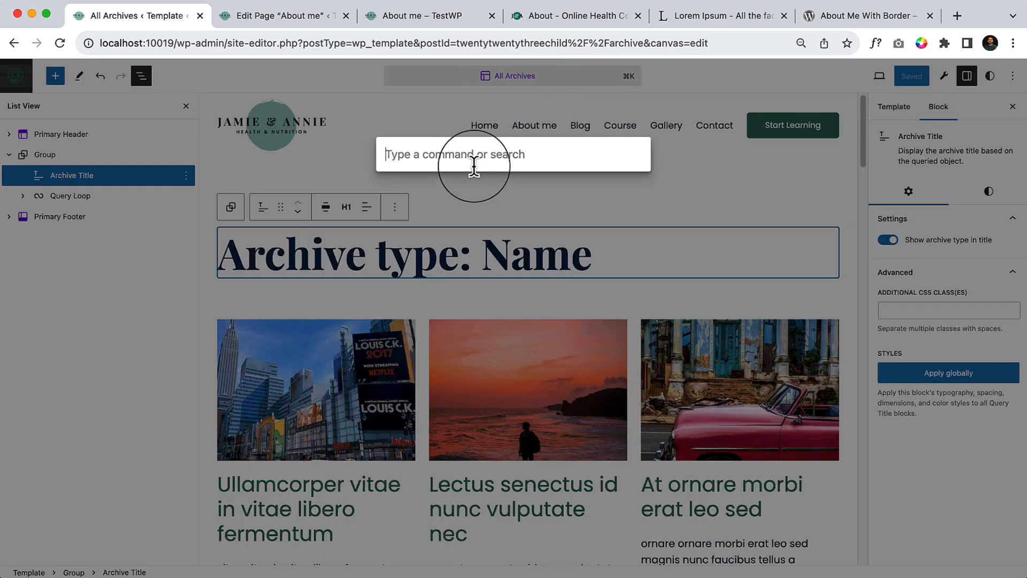
text(blog)
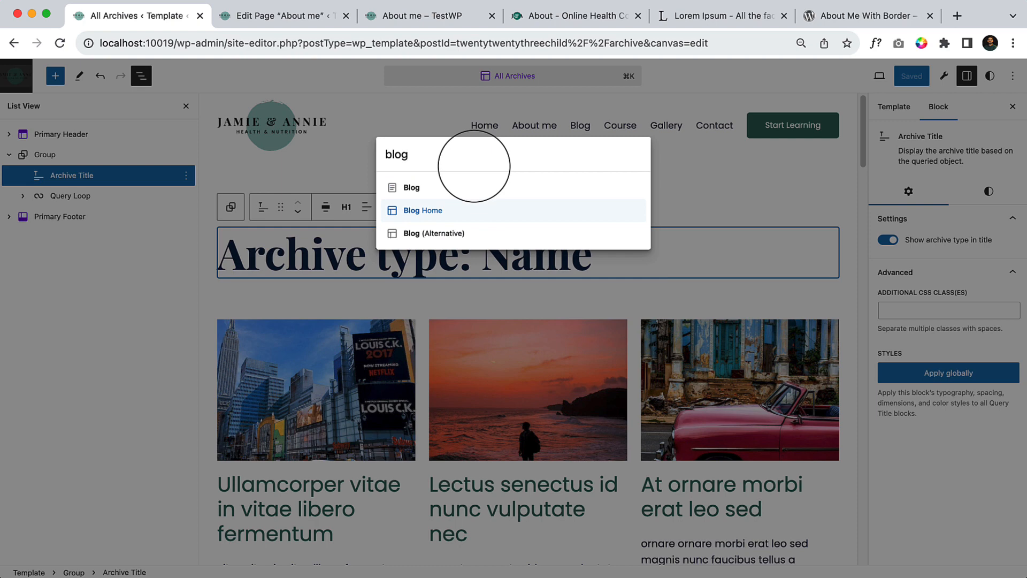
key(Down)
key(Up)
key(Return)
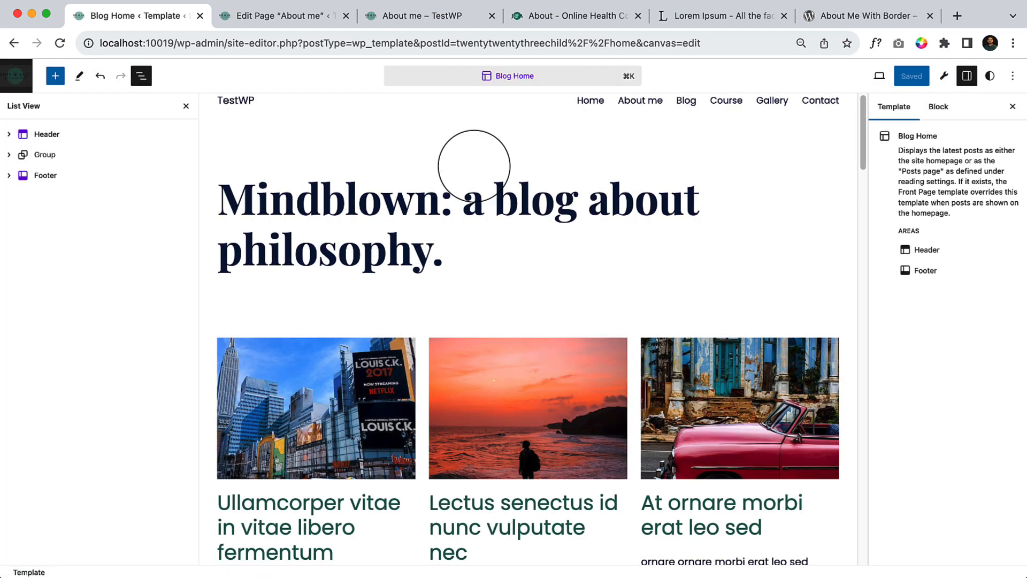
Delete the default Header template part from the Blog Home template.
click(86, 155)
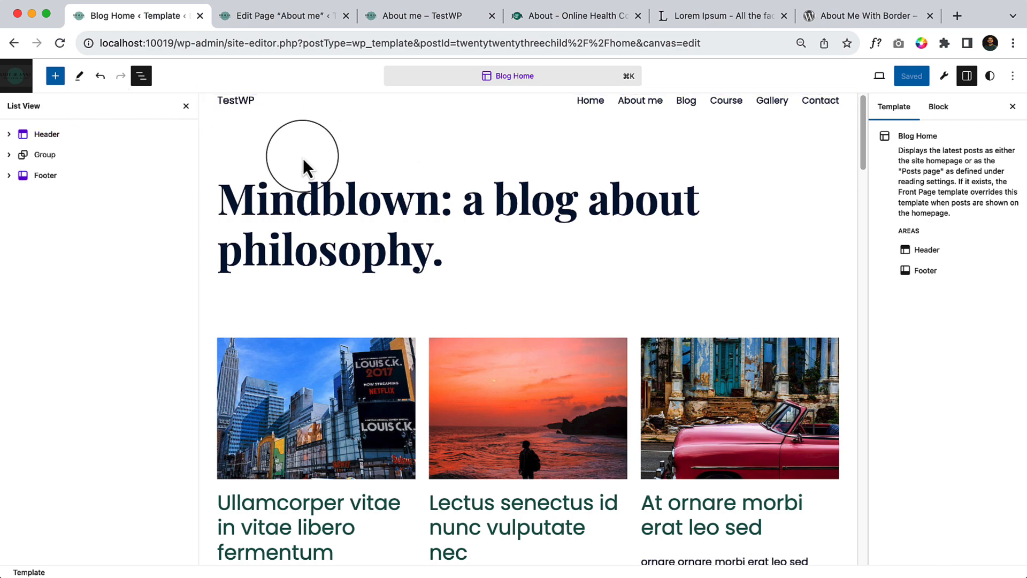
click(493, 230)
scroll(492, 229, up, 5)
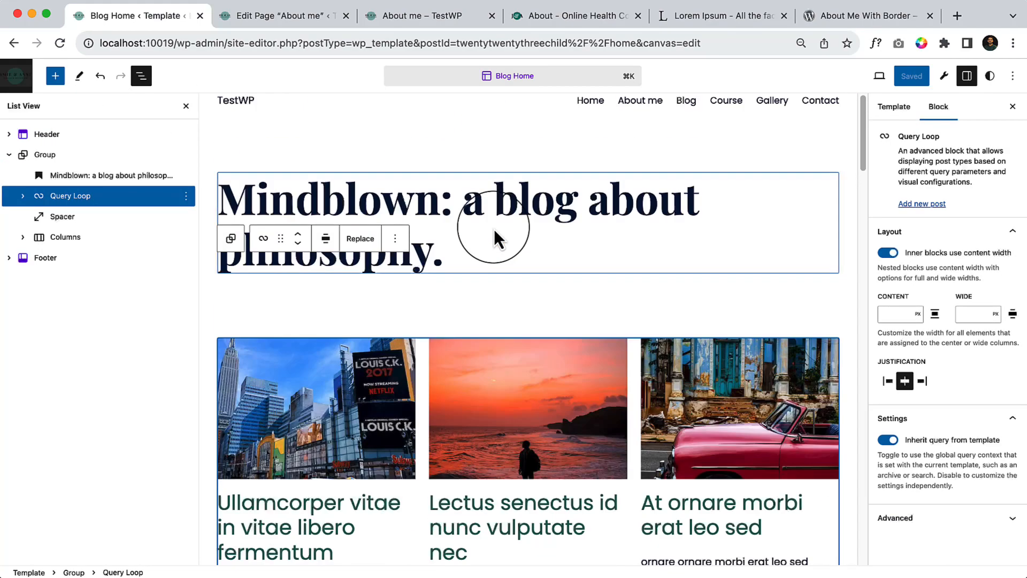
click(473, 130)
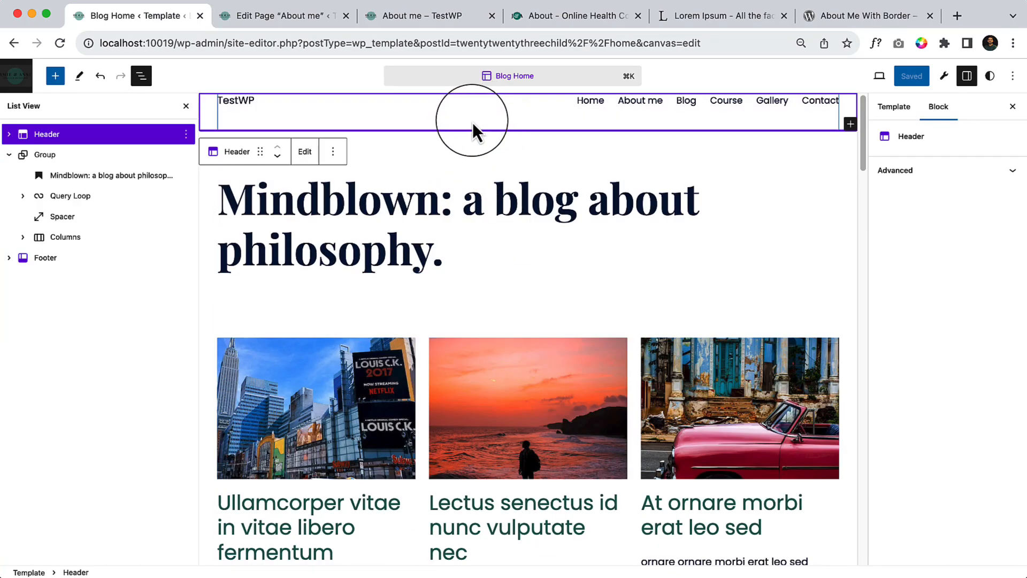
click(333, 152)
click(350, 393)
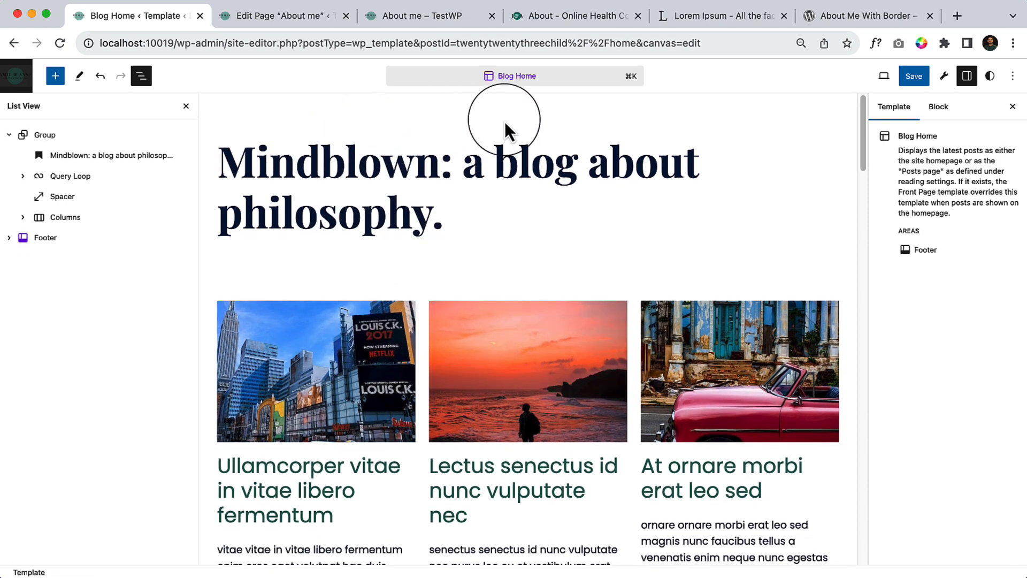
Delete the default Footer template part from the end of the Blog Home template.
click(124, 238)
click(185, 238)
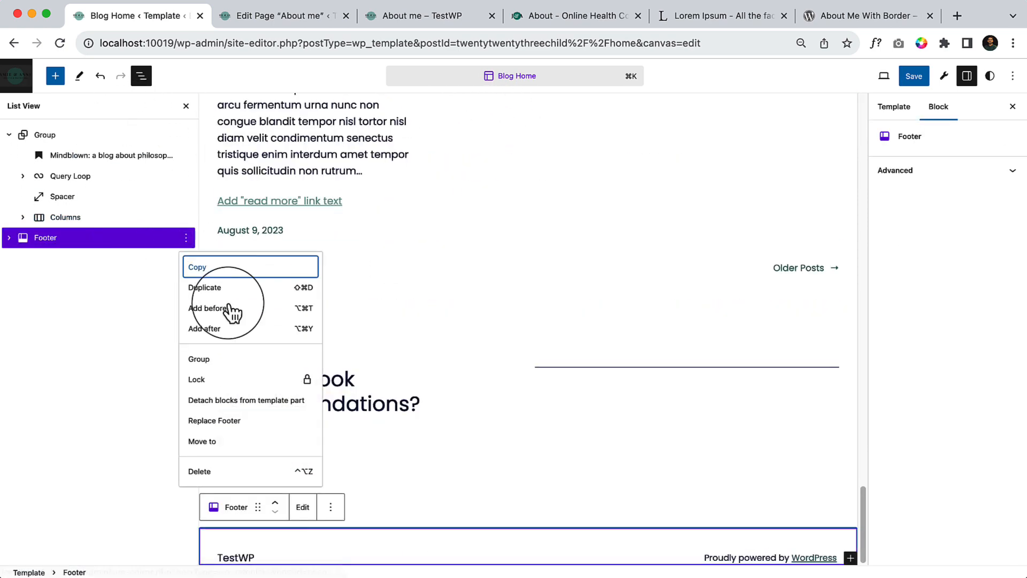
click(248, 471)
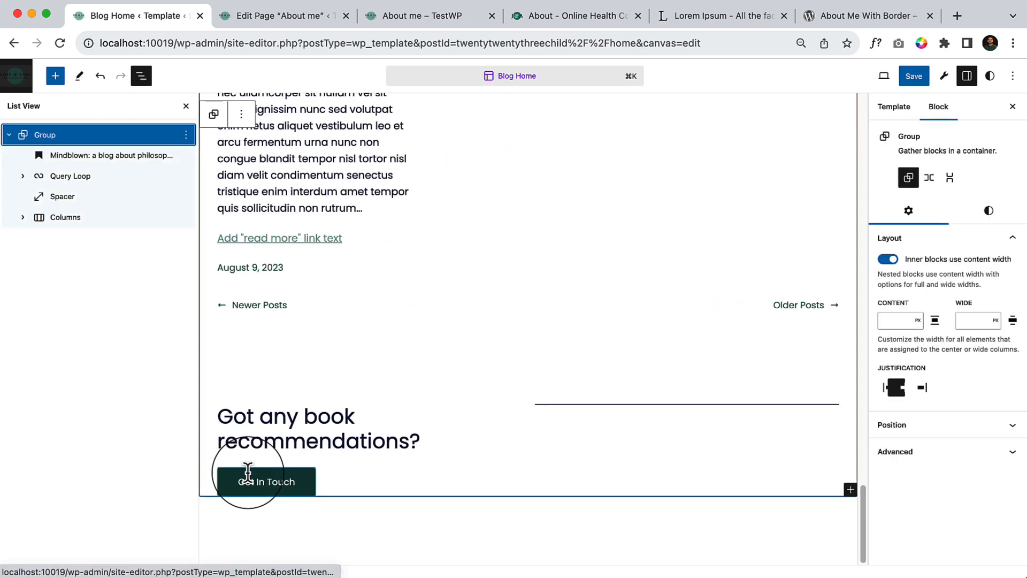
Search the blocks for "header", insert the Primary Header and move it to the start of the template, above the Group block.
click(55, 75)
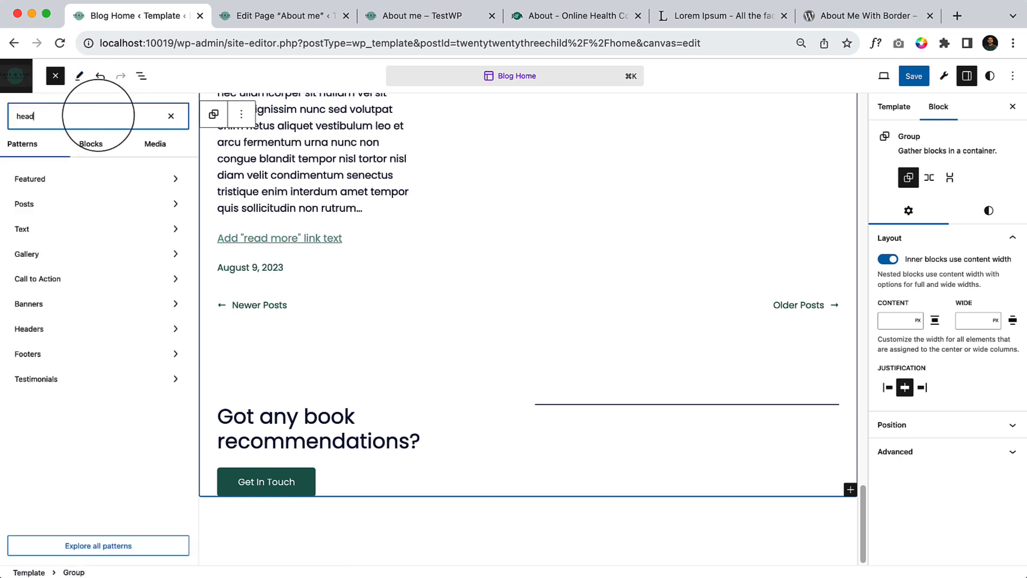
click(152, 200)
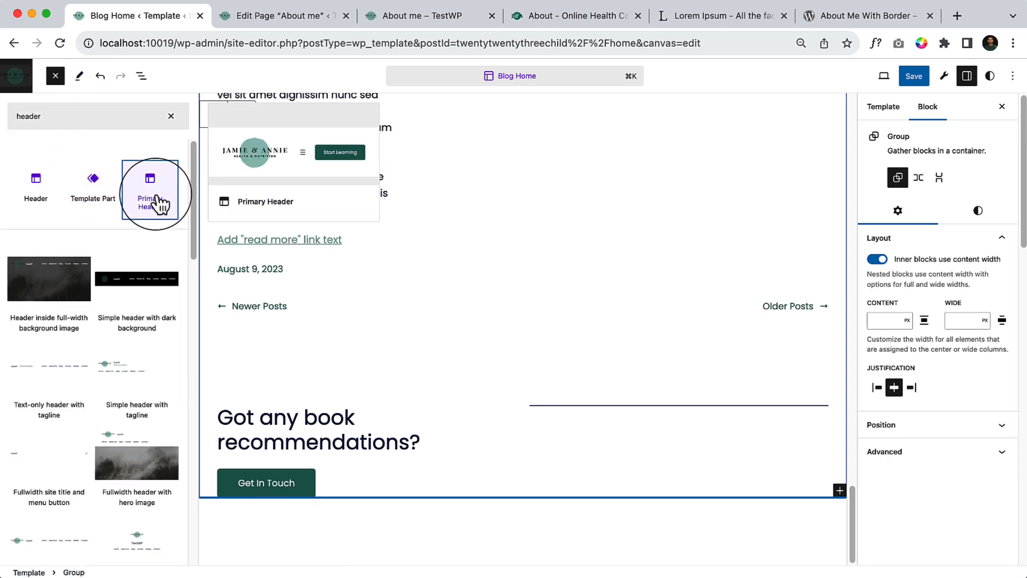
click(302, 535)
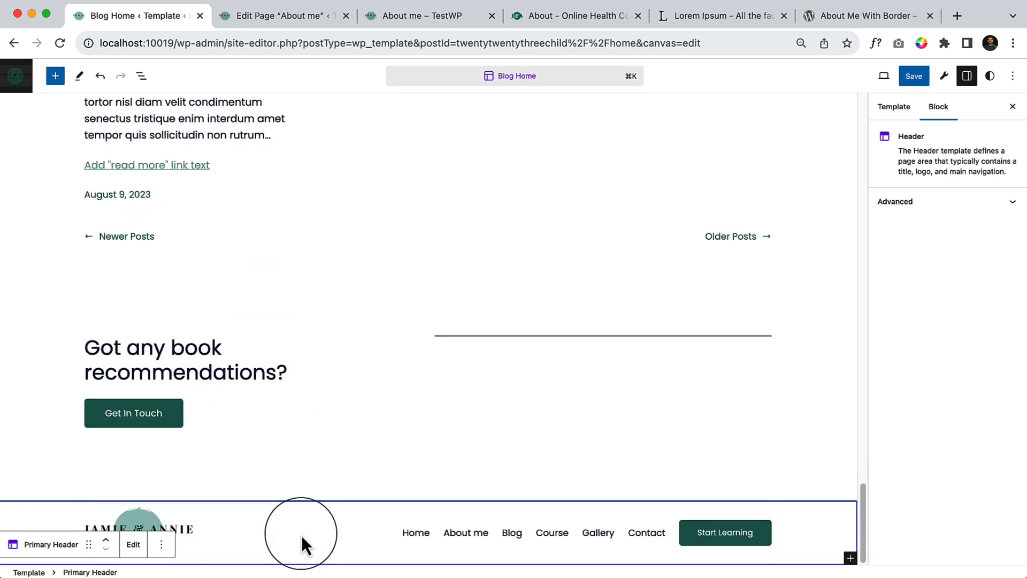
click(103, 537)
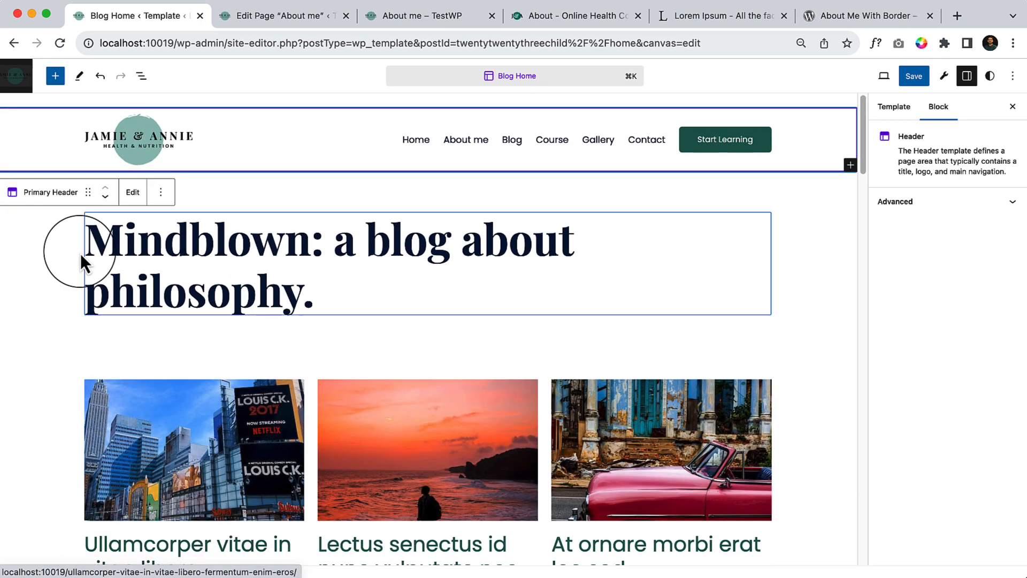
Select the main Group block, search the blocks for "footer" and insert the Primary Footer below the group.
click(164, 246)
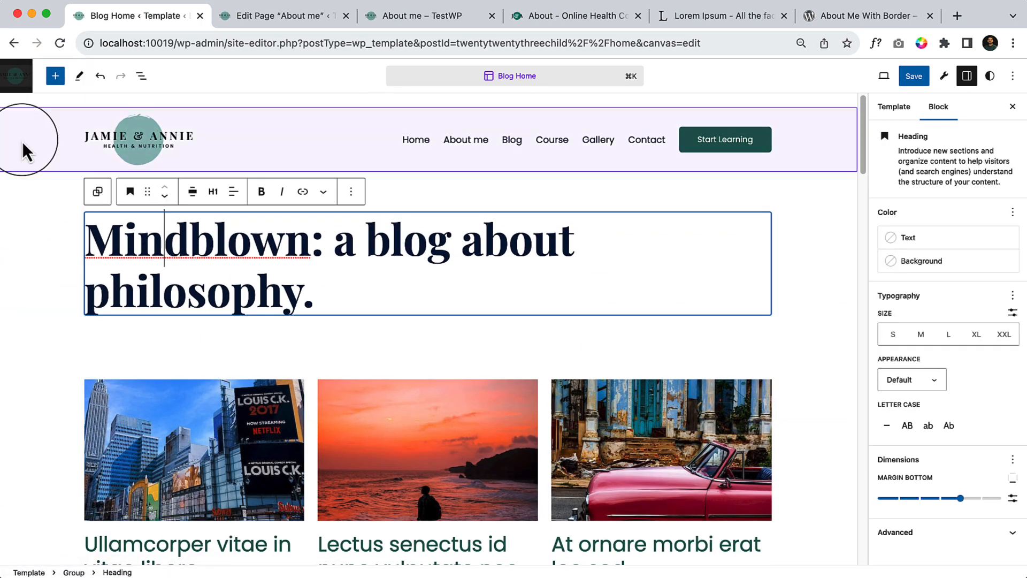
click(12, 305)
click(55, 76)
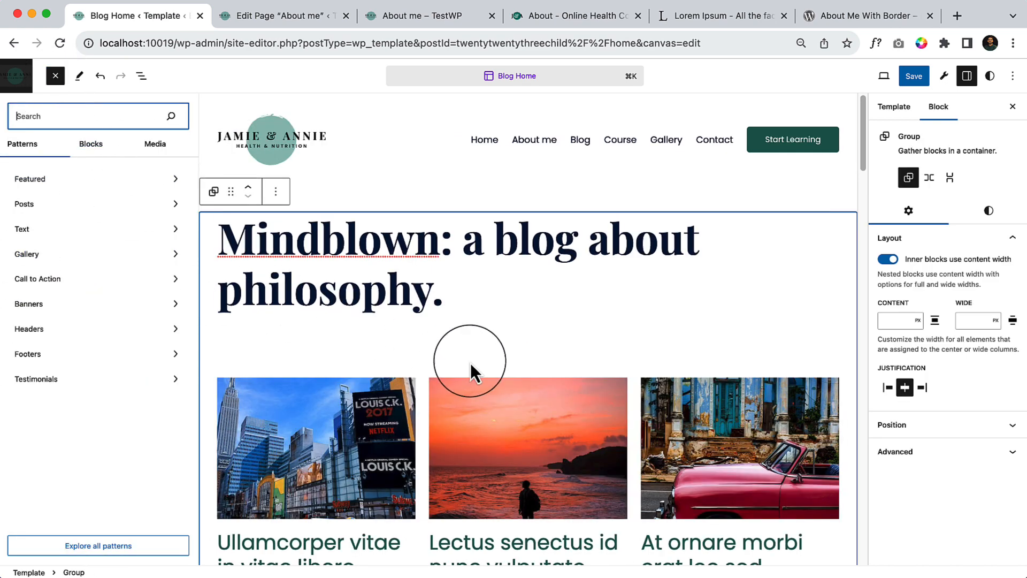
click(101, 115)
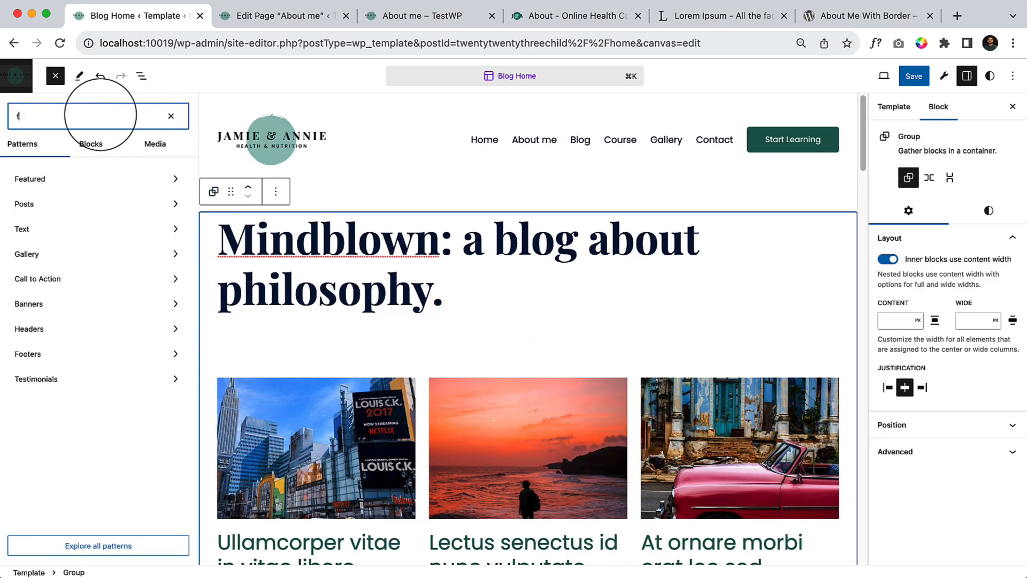
text(footer)
click(151, 191)
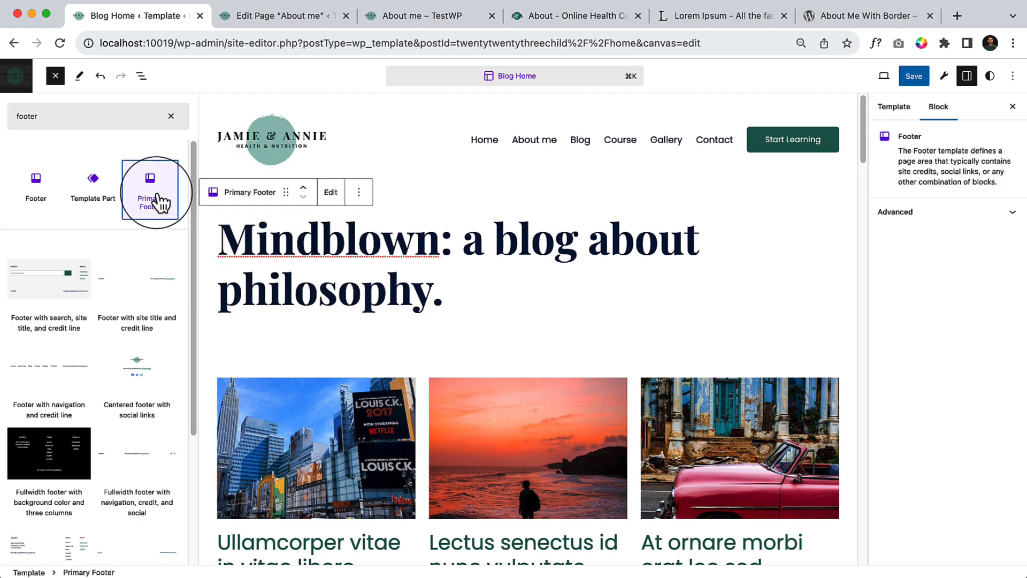
scroll(442, 268, down, 15)
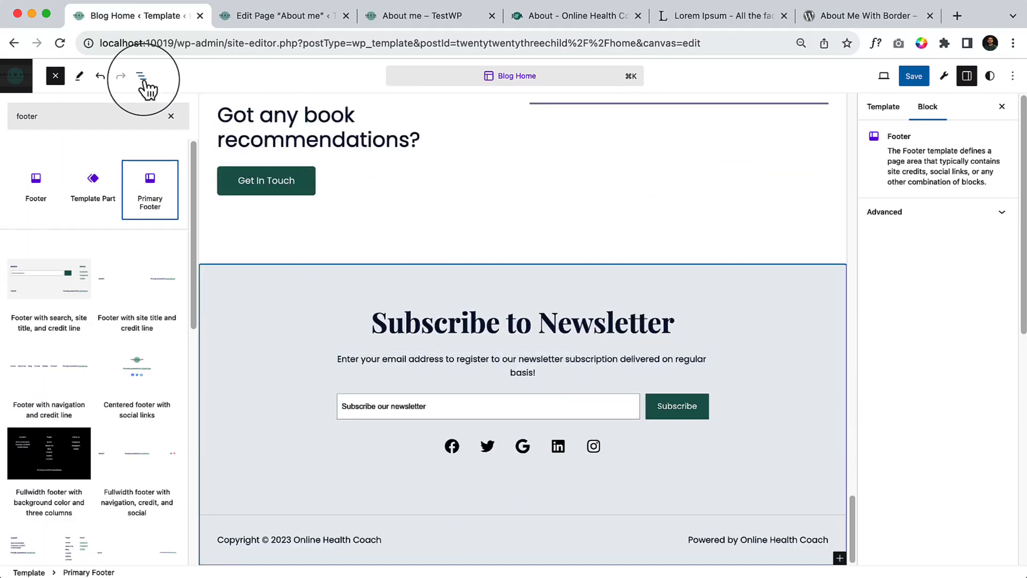
Show the template's block structure and save the changes to the Blog Home template.
click(143, 77)
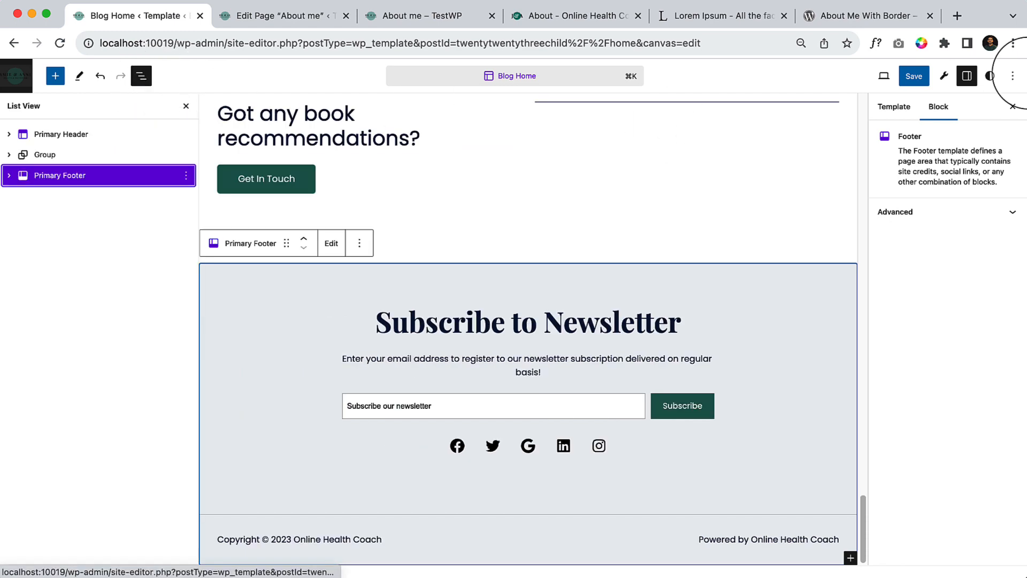
click(931, 76)
click(912, 76)
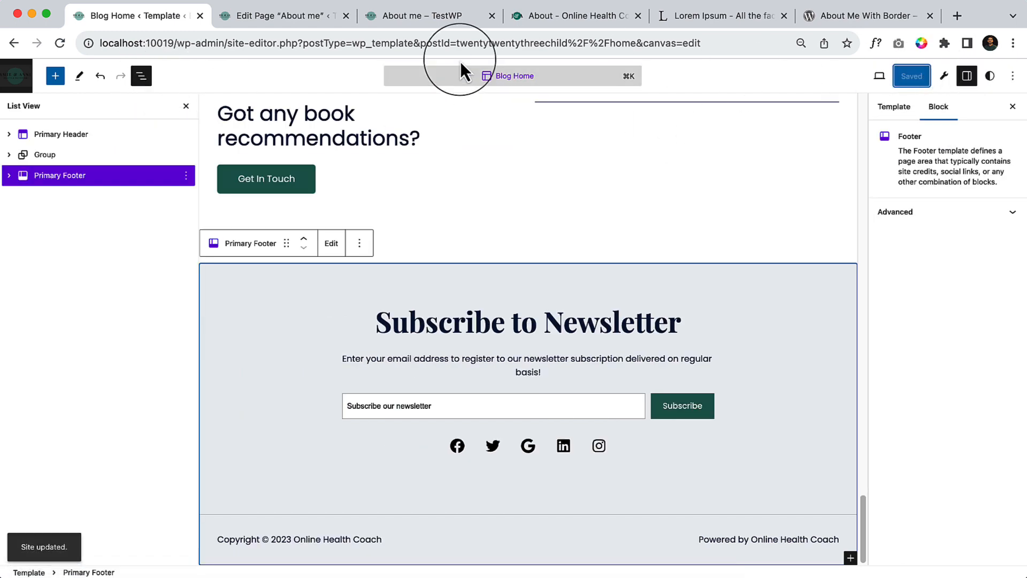
Open the live Blog page from the site navigation and review it from header to footer.
click(408, 22)
click(593, 112)
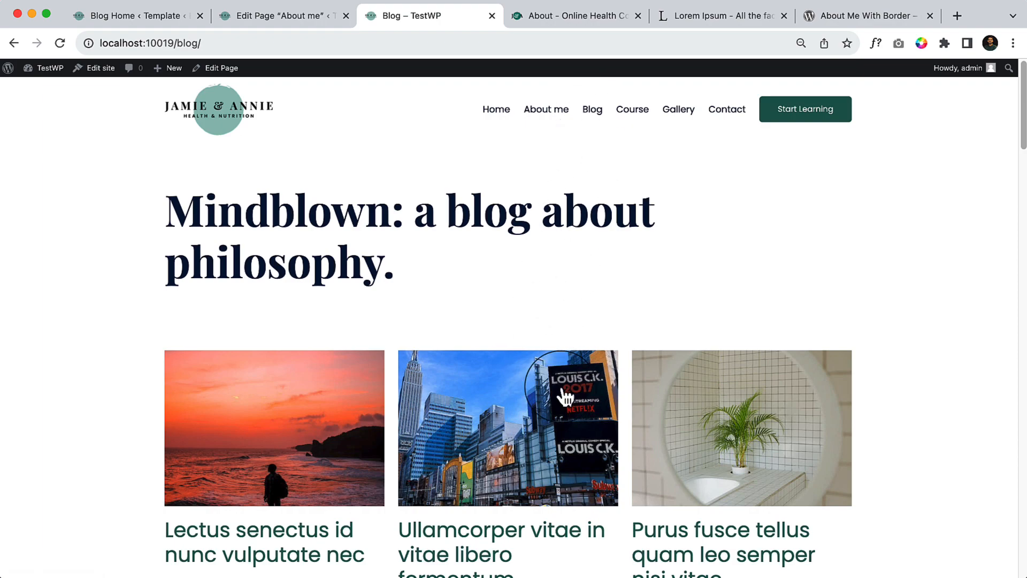
scroll(566, 396, down, 20)
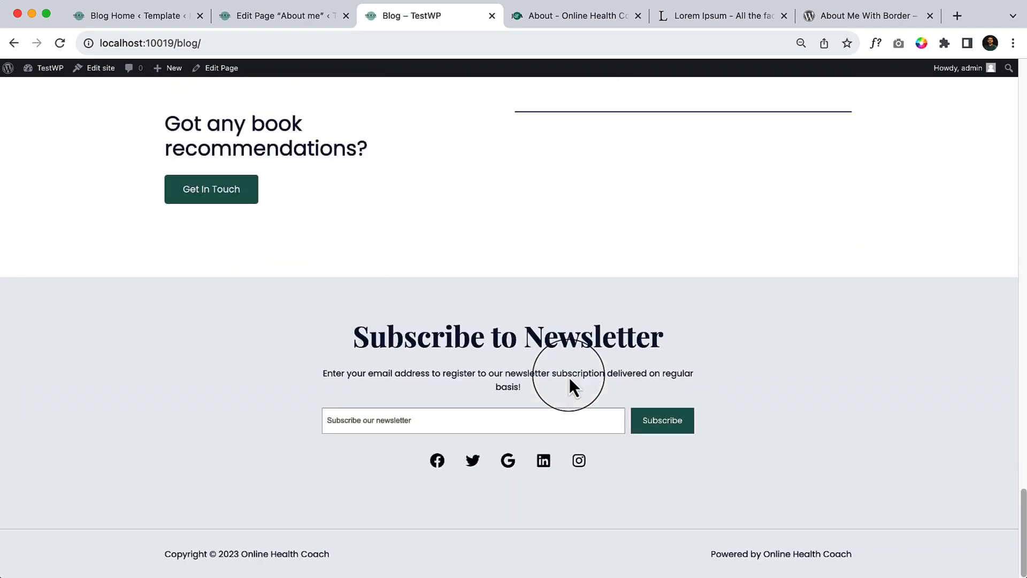
scroll(569, 377, up, 15)
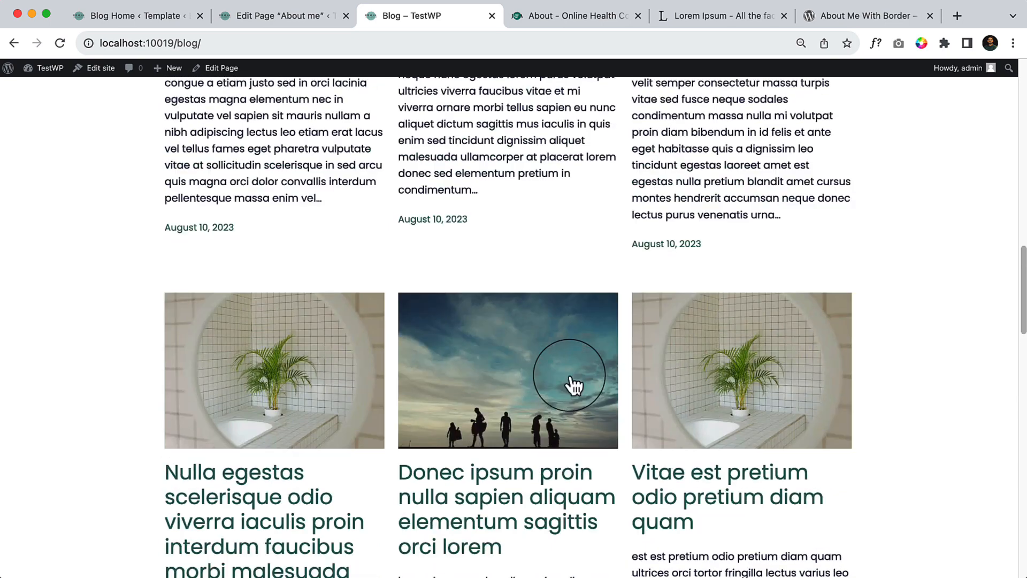
scroll(571, 385, up, 10)
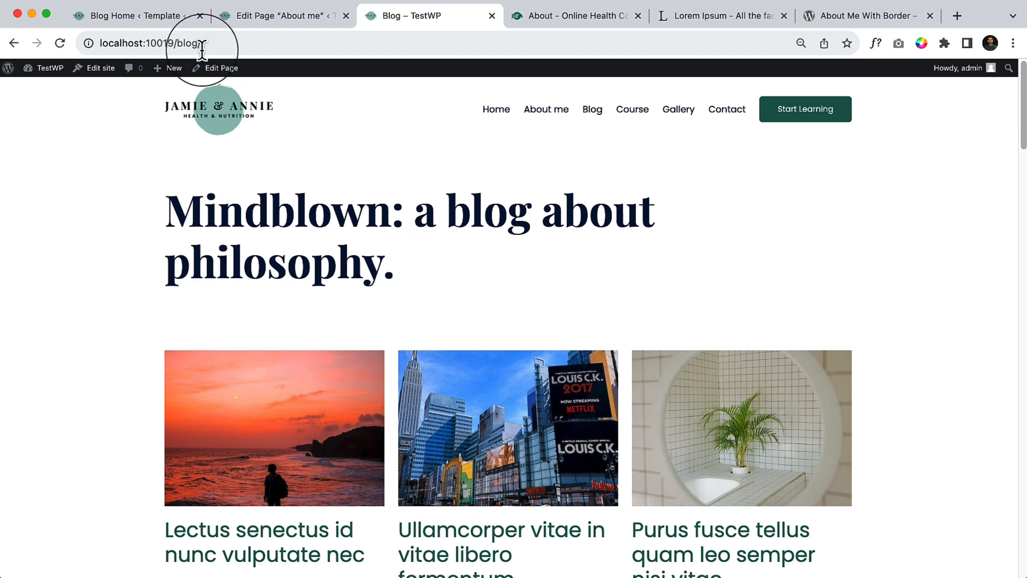
Examine the Blog Home template's details and areas in the site editor, then reopen it for editing and review it up to the header.
click(171, 18)
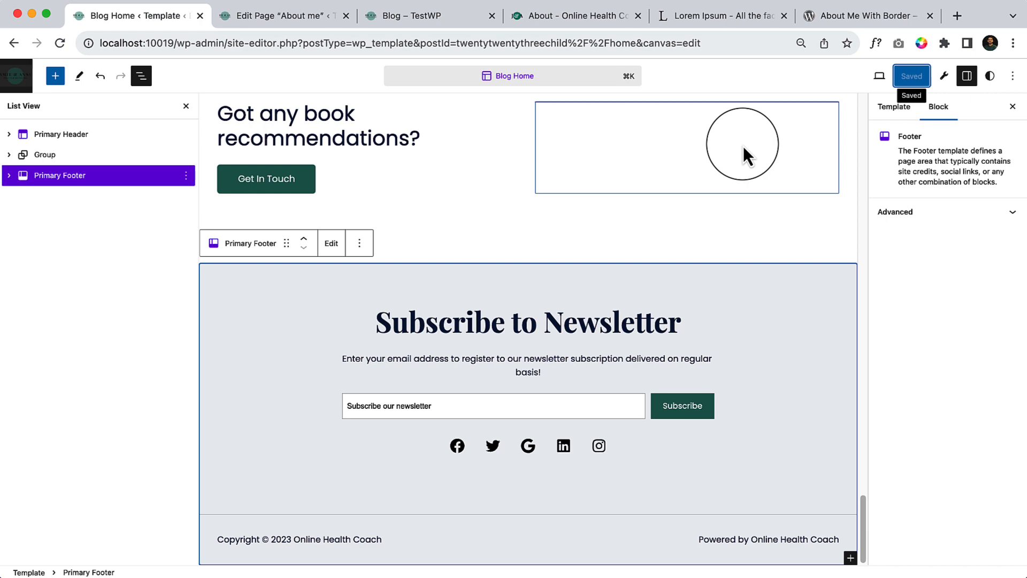
click(22, 86)
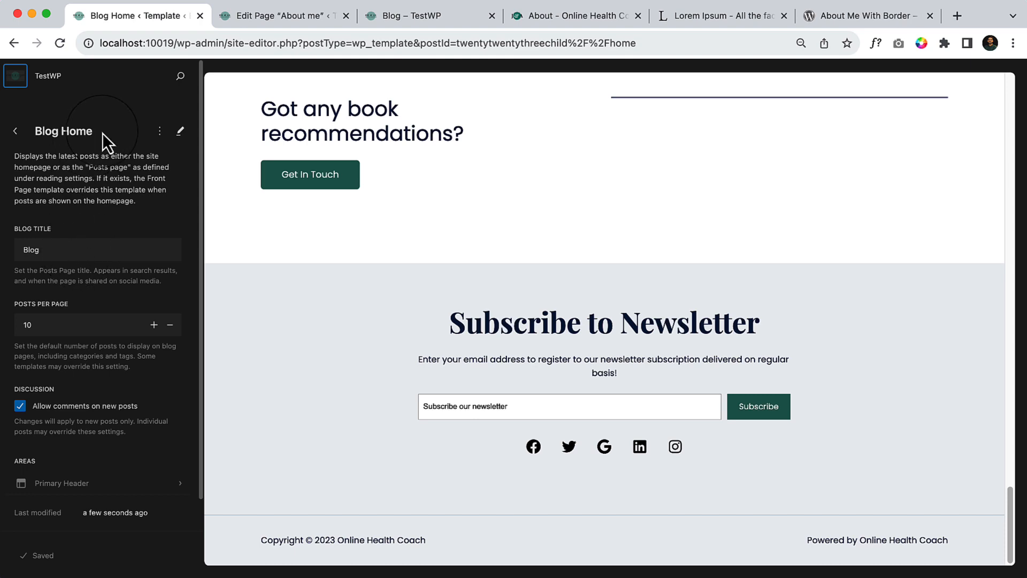
scroll(143, 327, down, 1)
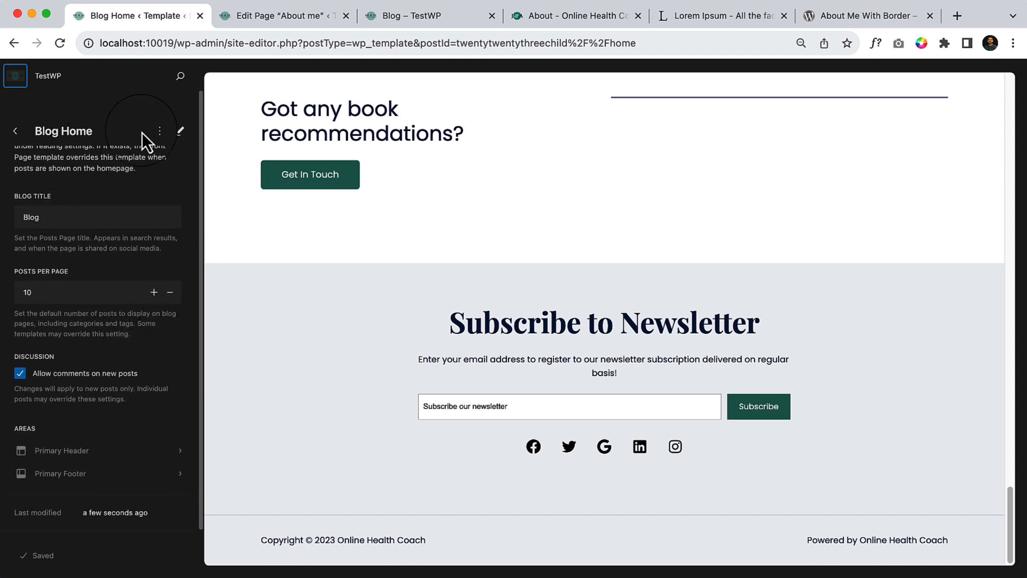
click(184, 137)
scroll(380, 277, up, 10)
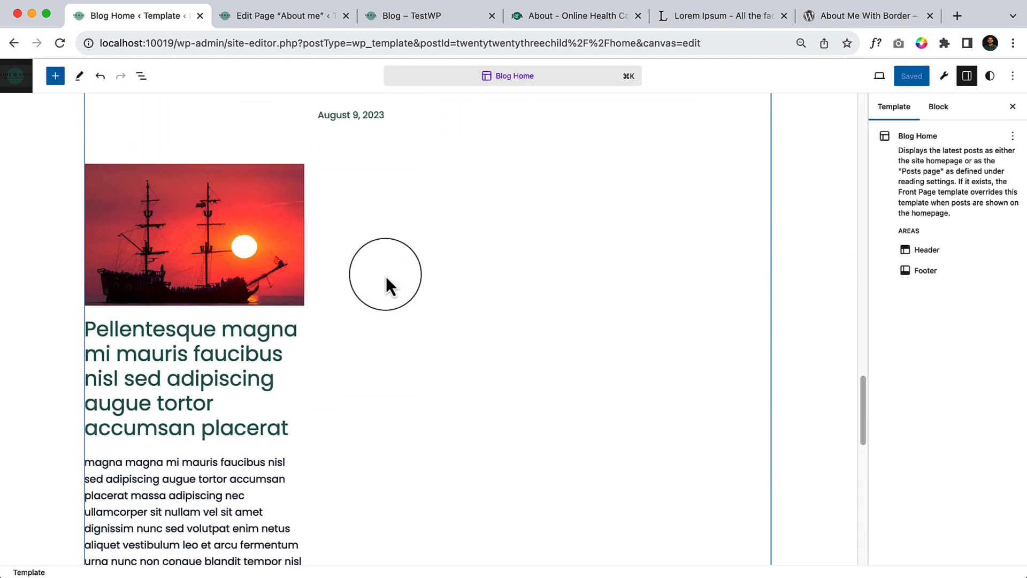
scroll(423, 251, up, 8)
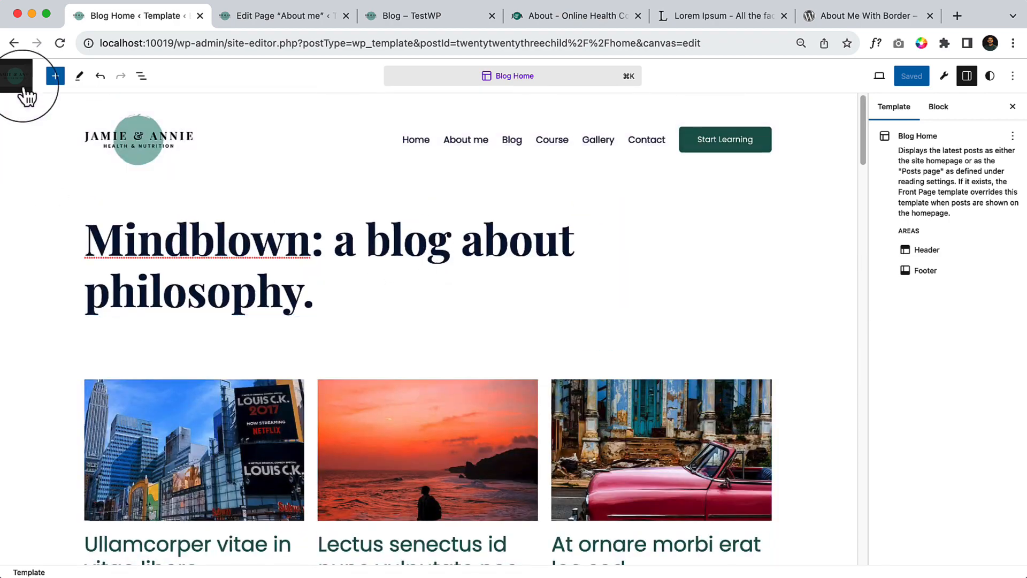
Leave the Blog Home template editor and go back through the template list to the Design overview.
click(22, 80)
click(65, 214)
scroll(124, 294, up, 1)
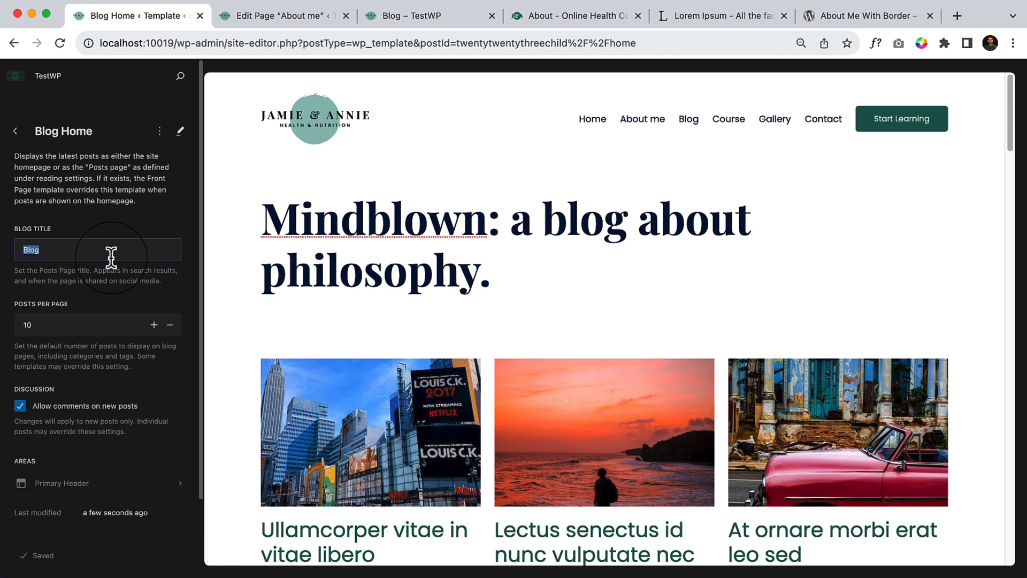
click(24, 135)
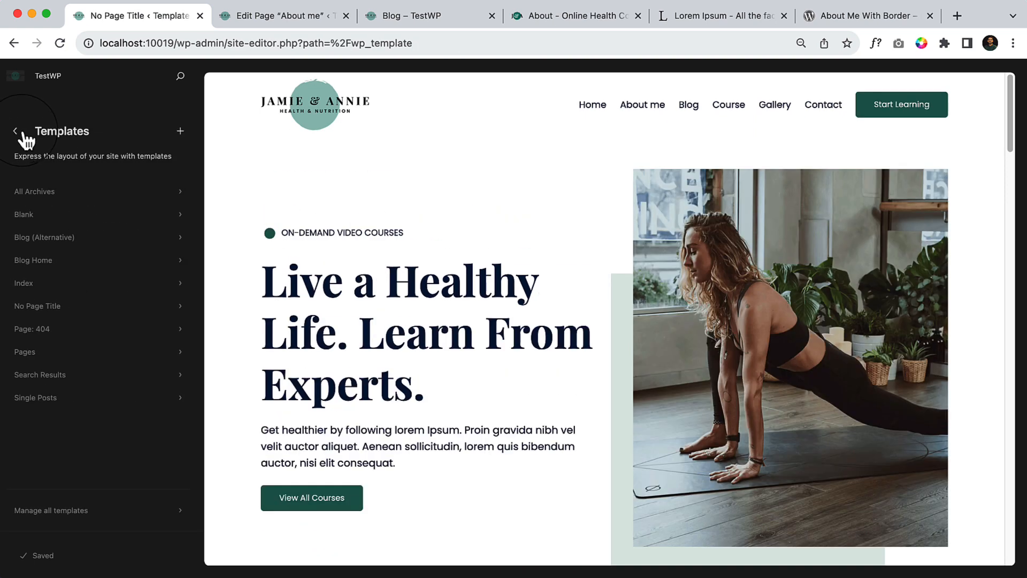
click(22, 132)
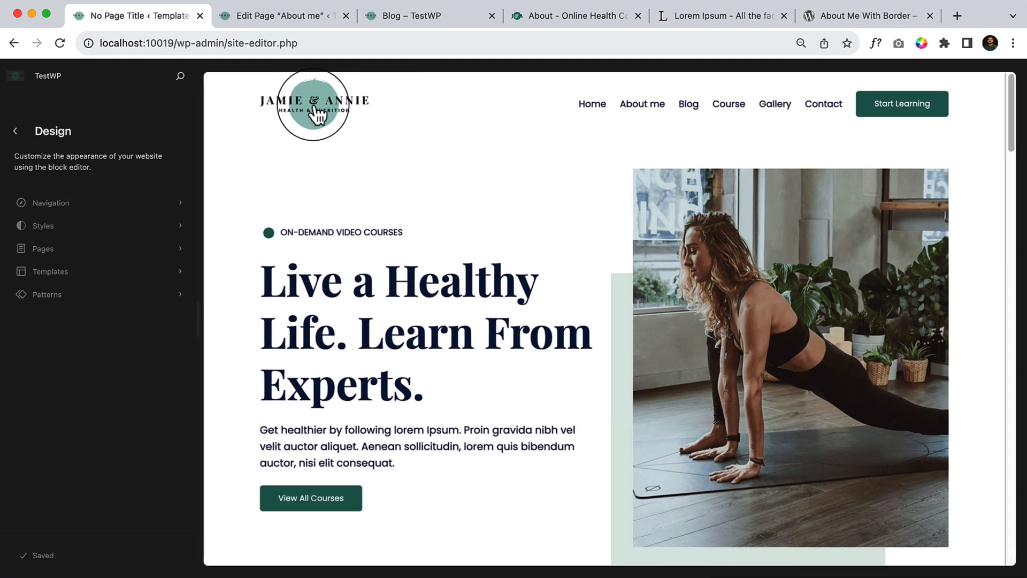
Review the post grid on the live Blog page and reload the page.
click(400, 11)
scroll(554, 301, down, 10)
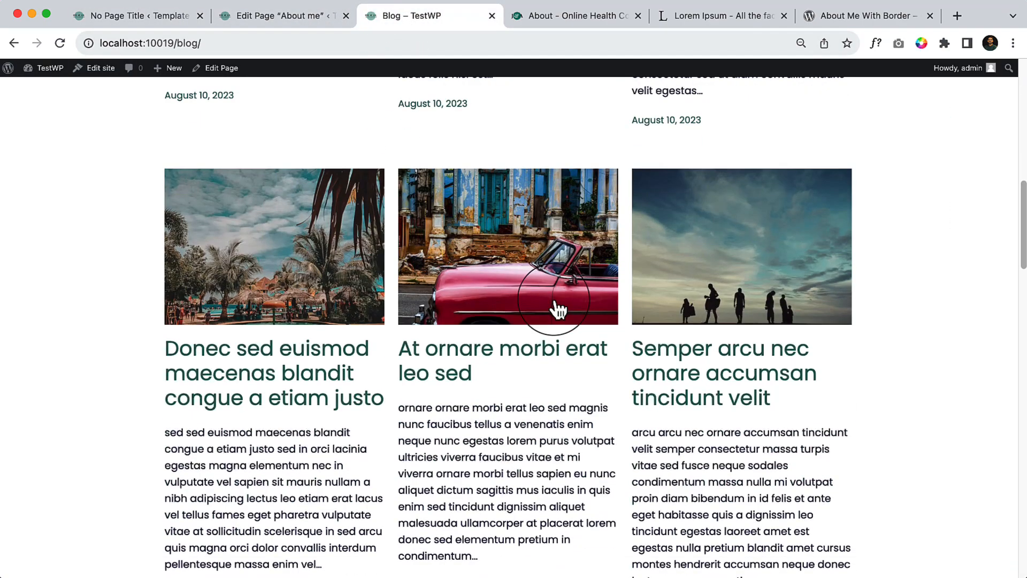
scroll(556, 305, up, 5)
click(59, 43)
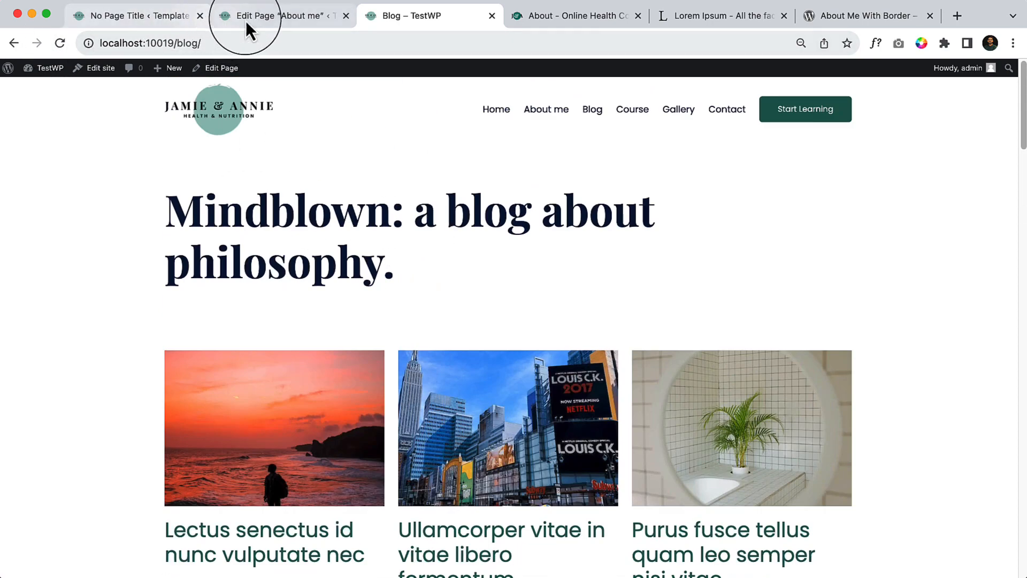
Return to the site editor's patterns and create a General template part named "Sidebar".
click(245, 20)
click(173, 23)
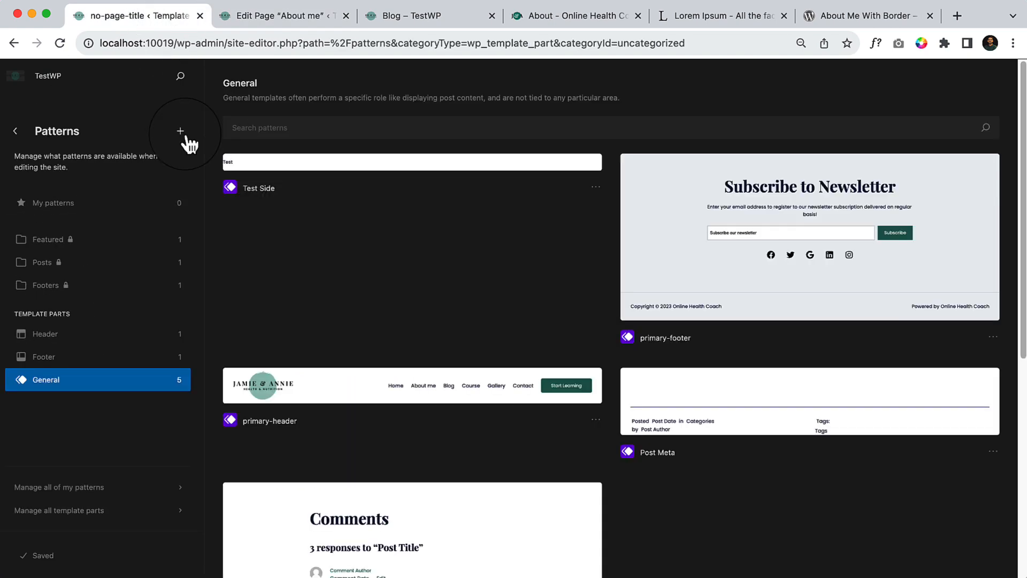
click(180, 131)
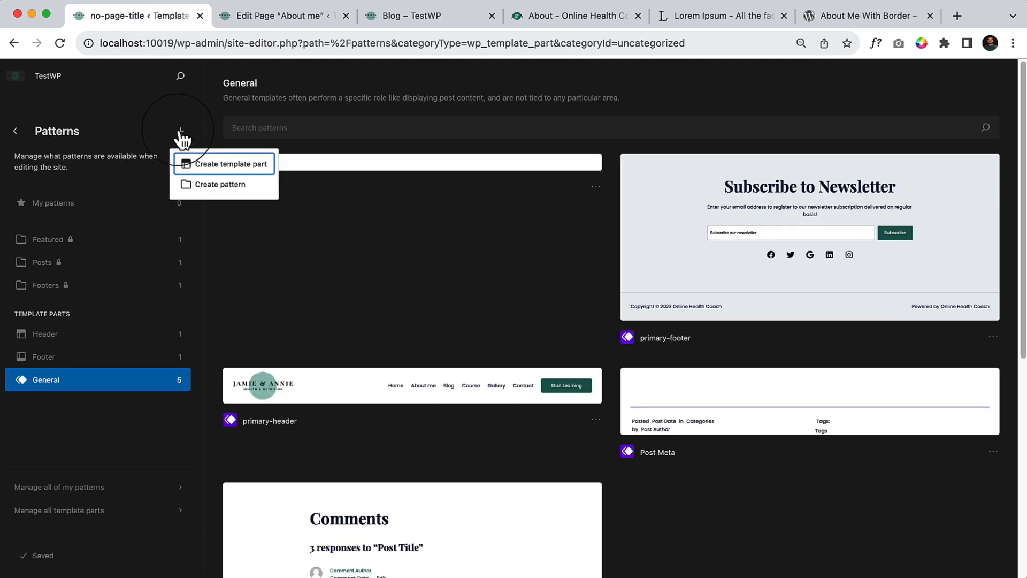
click(247, 165)
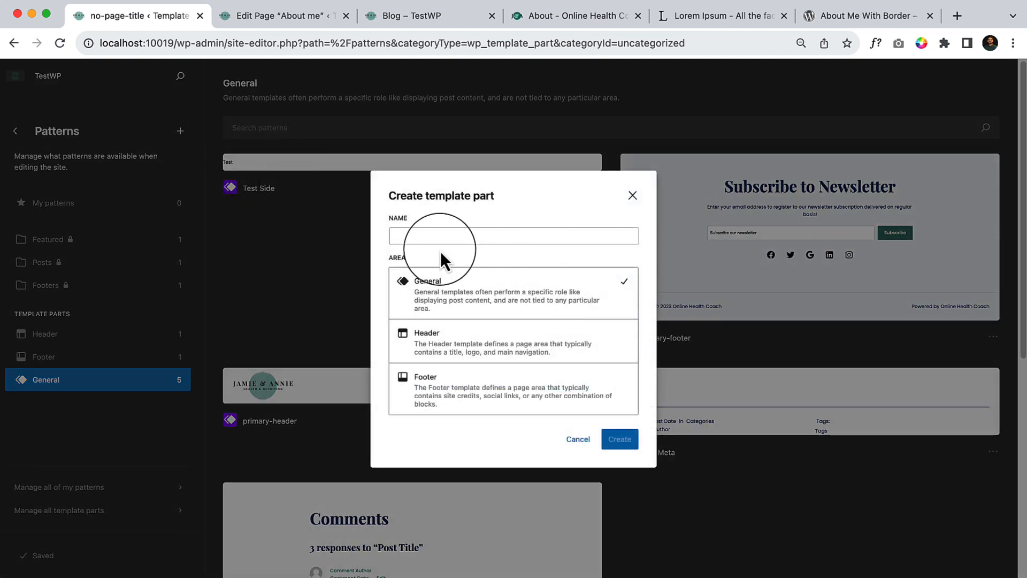
click(442, 236)
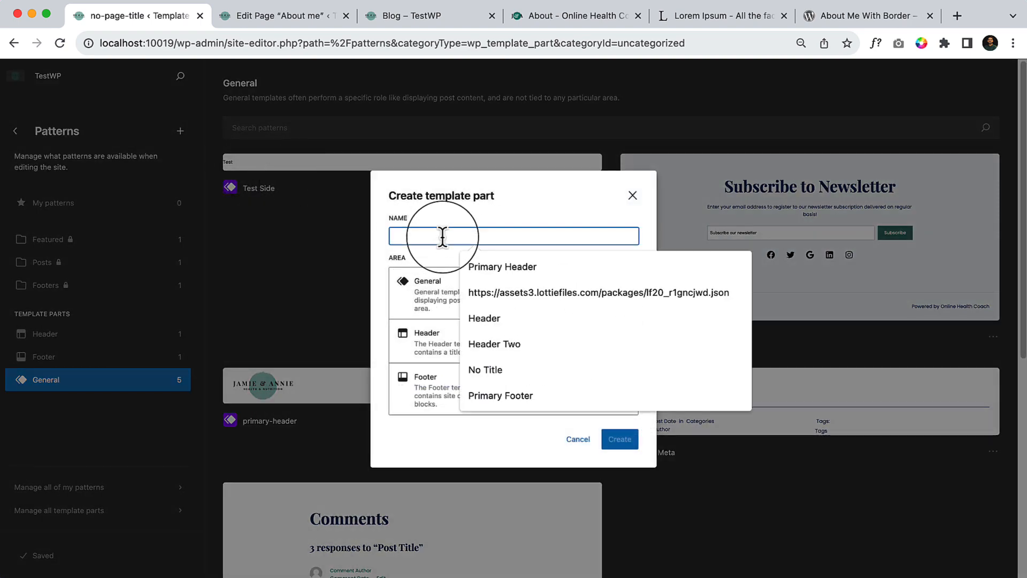
text(Sidebar)
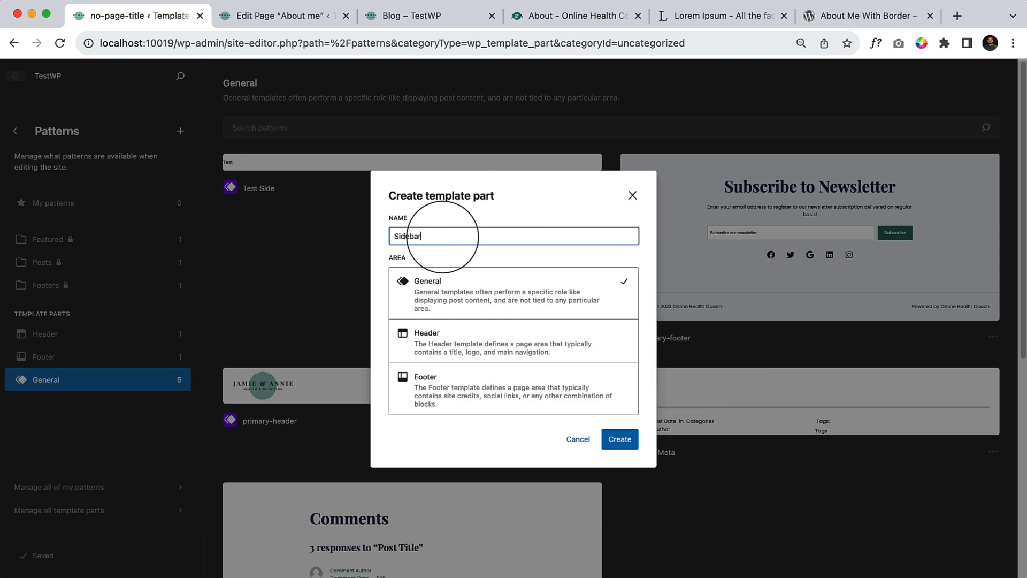
click(618, 438)
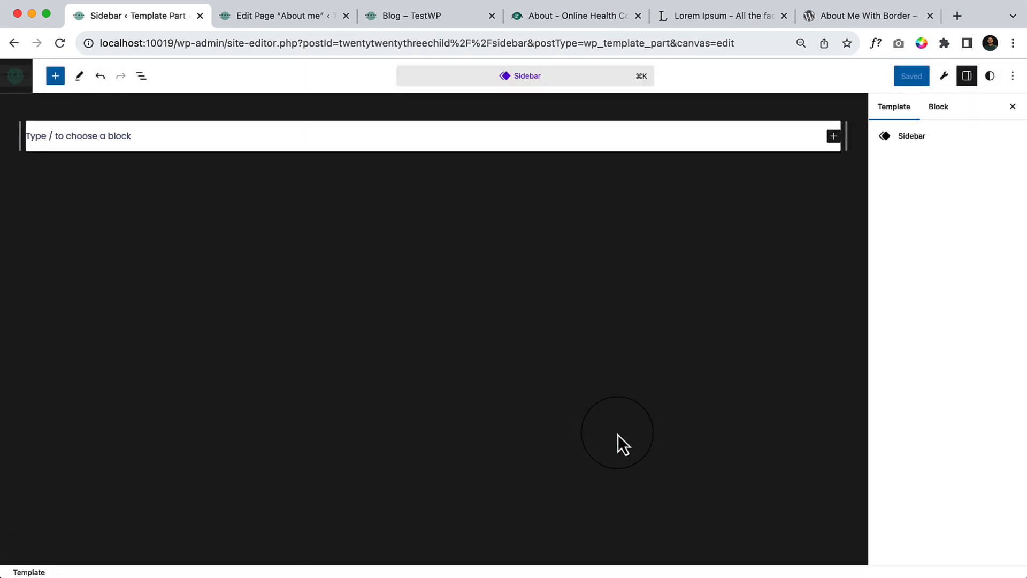
click(198, 137)
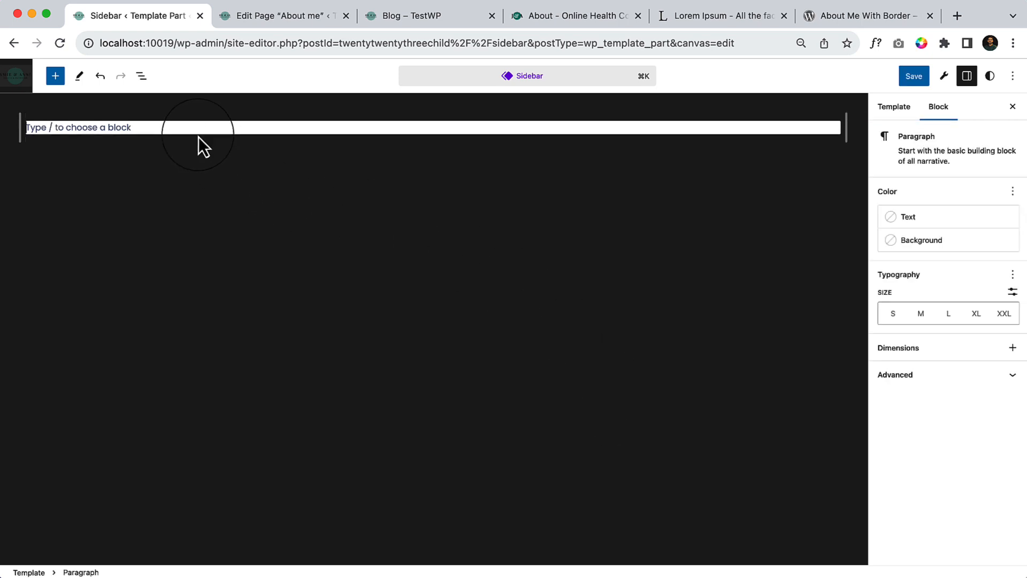
click(55, 76)
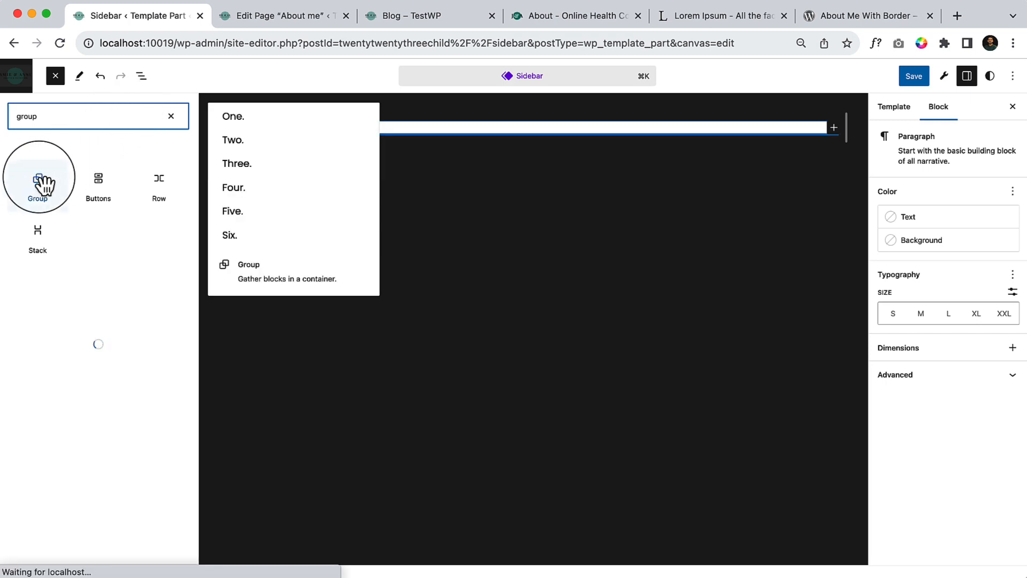
drag(41, 184, 320, 126)
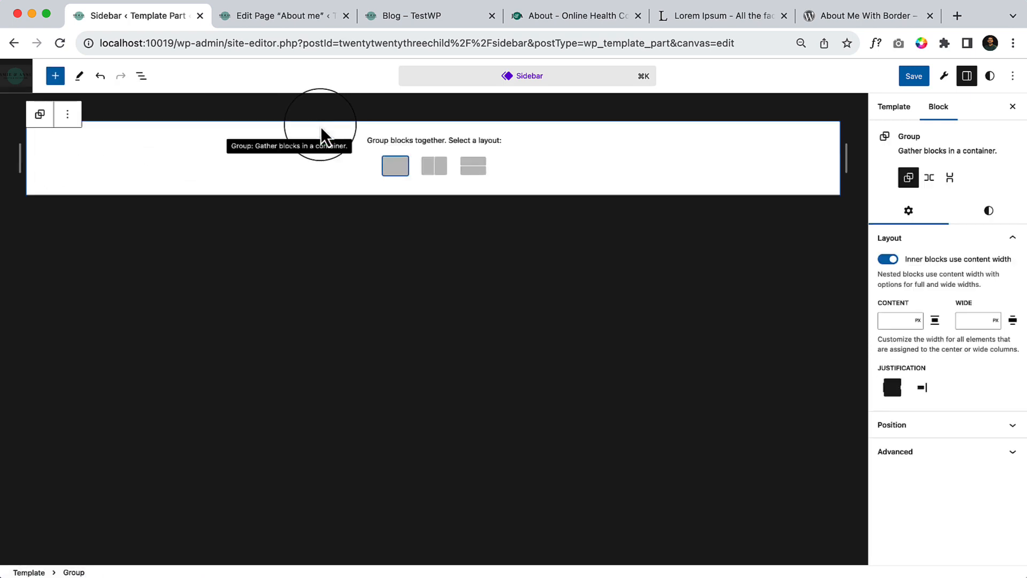
click(393, 172)
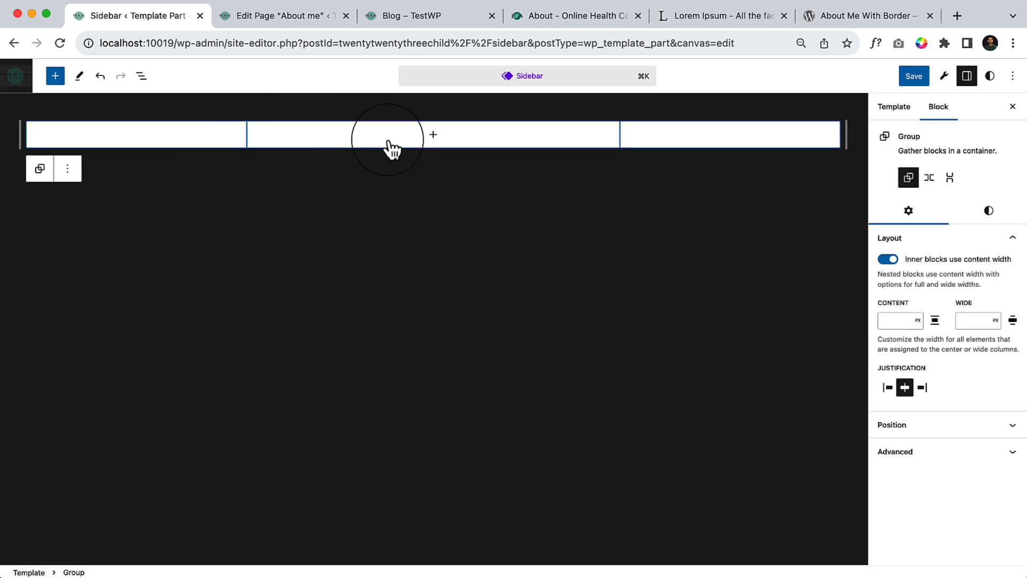
click(390, 144)
click(146, 146)
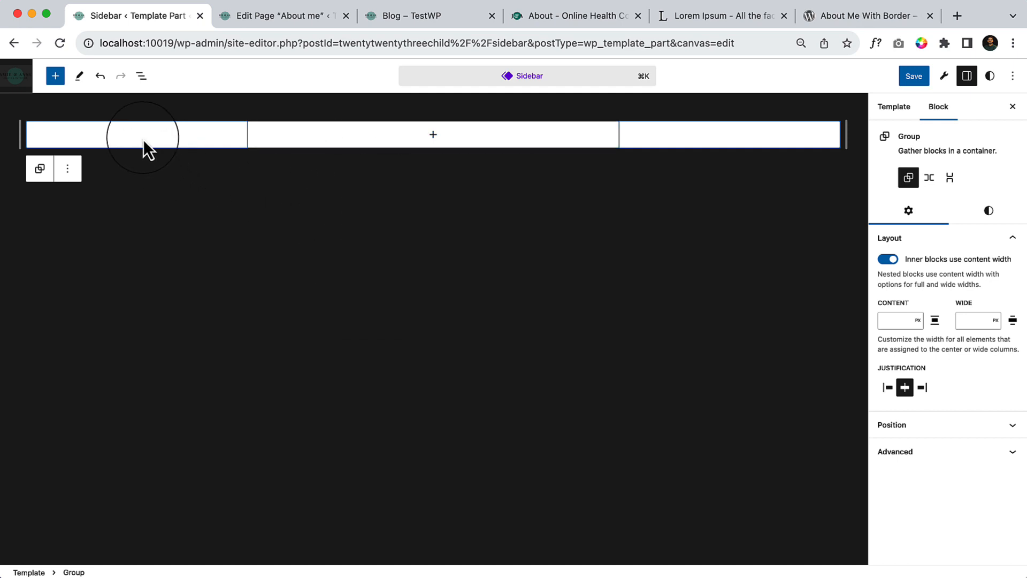
click(310, 138)
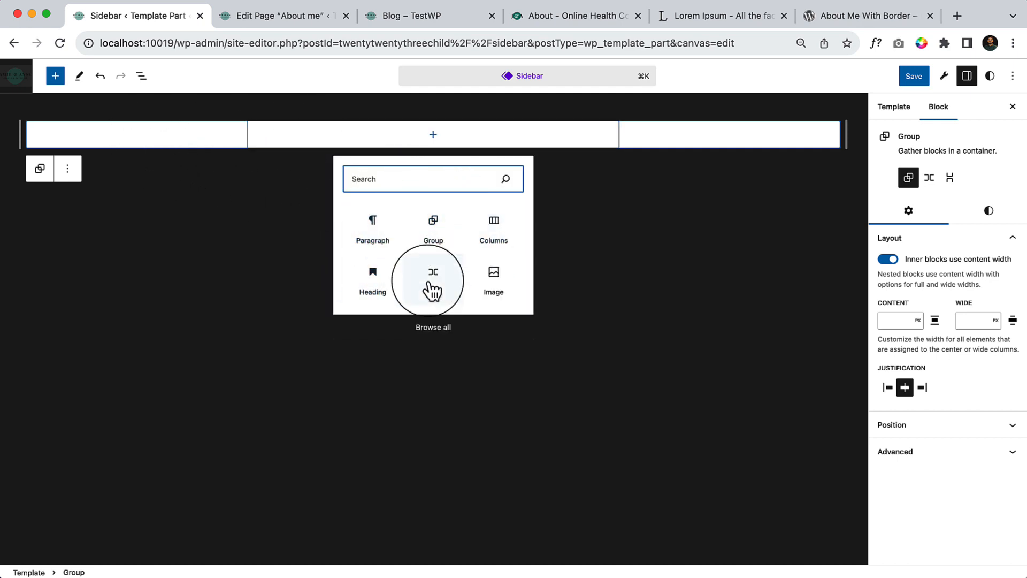
click(268, 151)
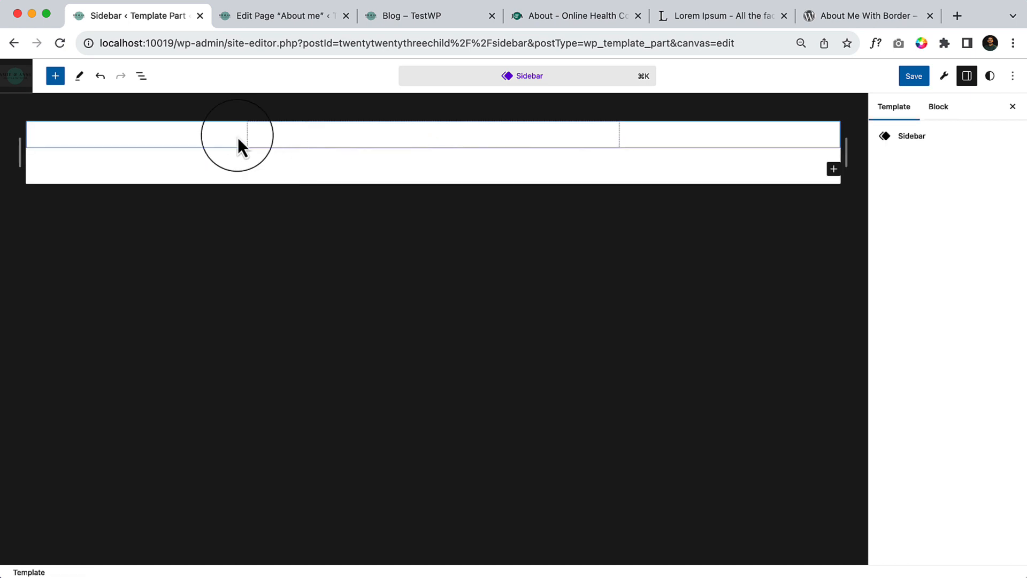
click(142, 75)
click(186, 135)
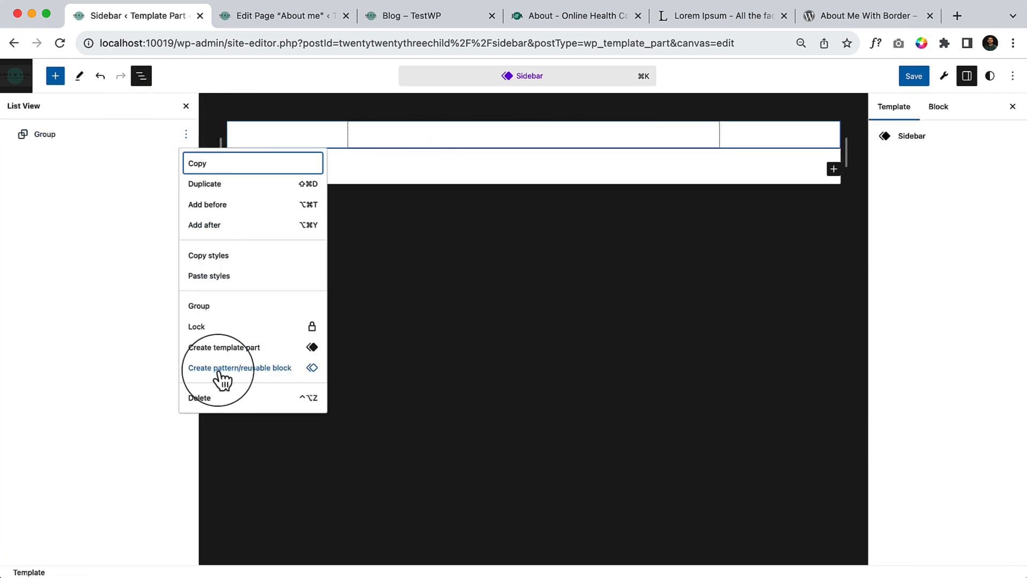
click(224, 402)
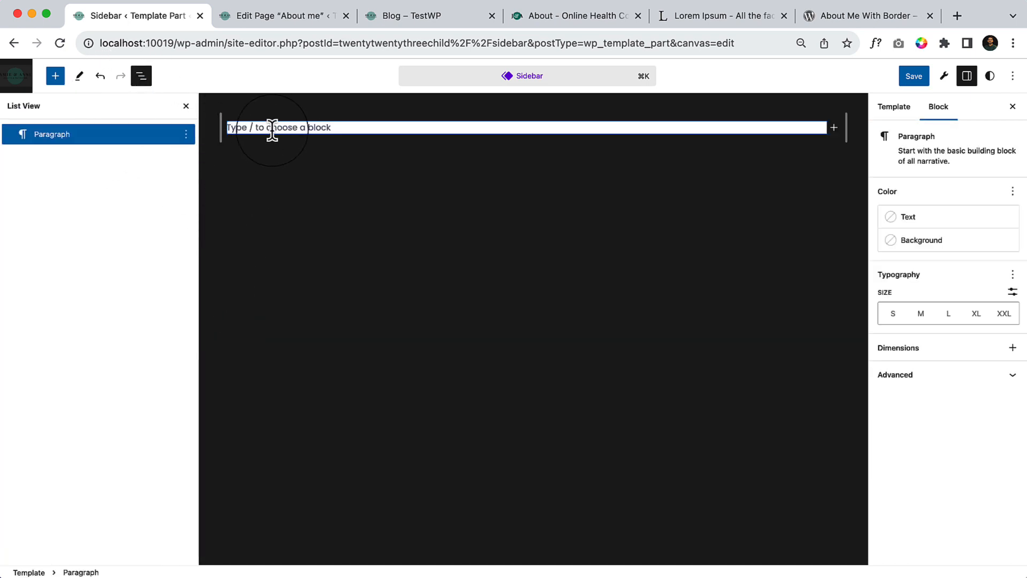
Find "loop" among the blocks and insert a Query Loop block into the empty Sidebar template part.
text(/post)
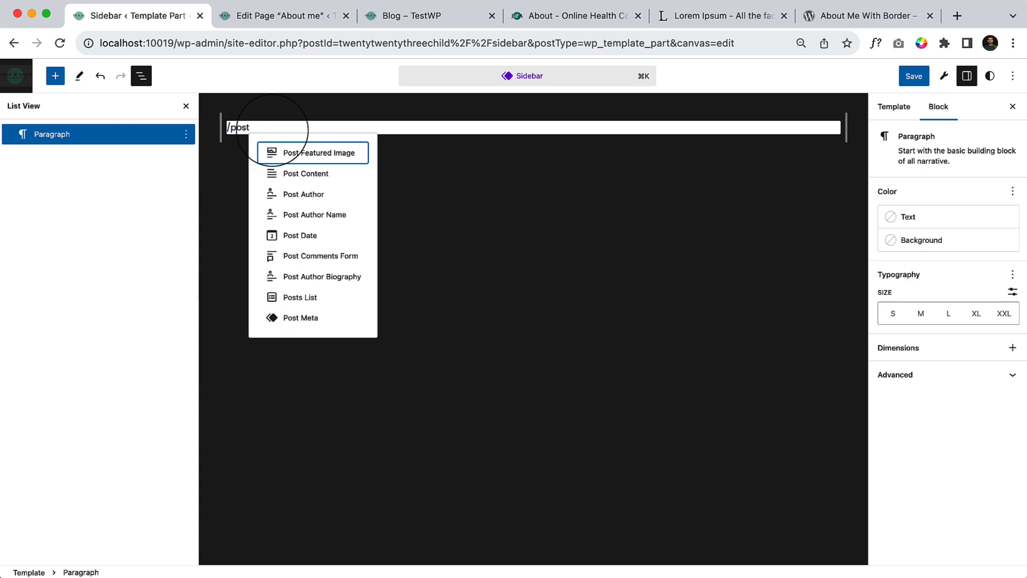
key(BackSpace)
key(BackSpace)
key(BackSpace)
key(BackSpace)
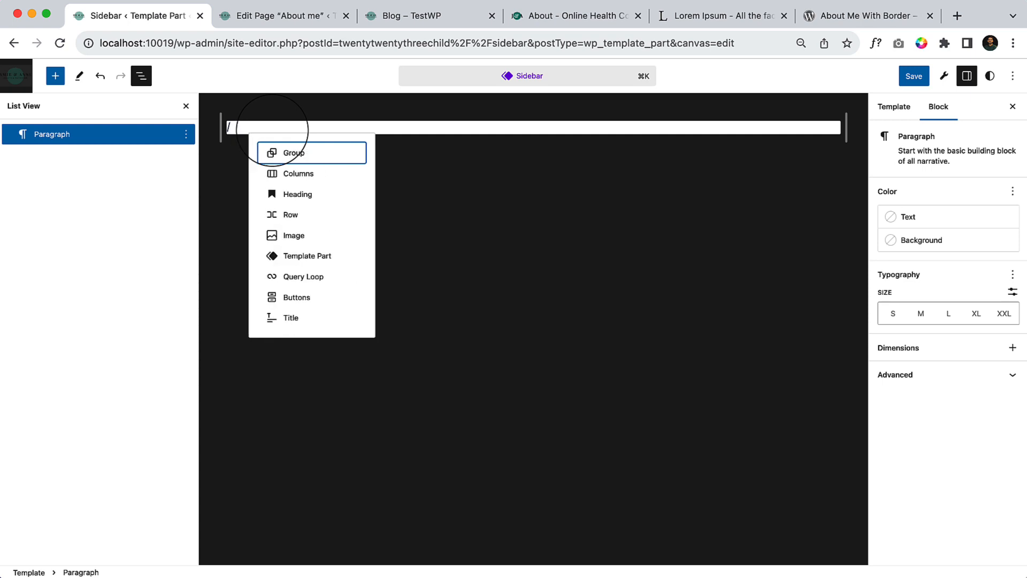
text(loop)
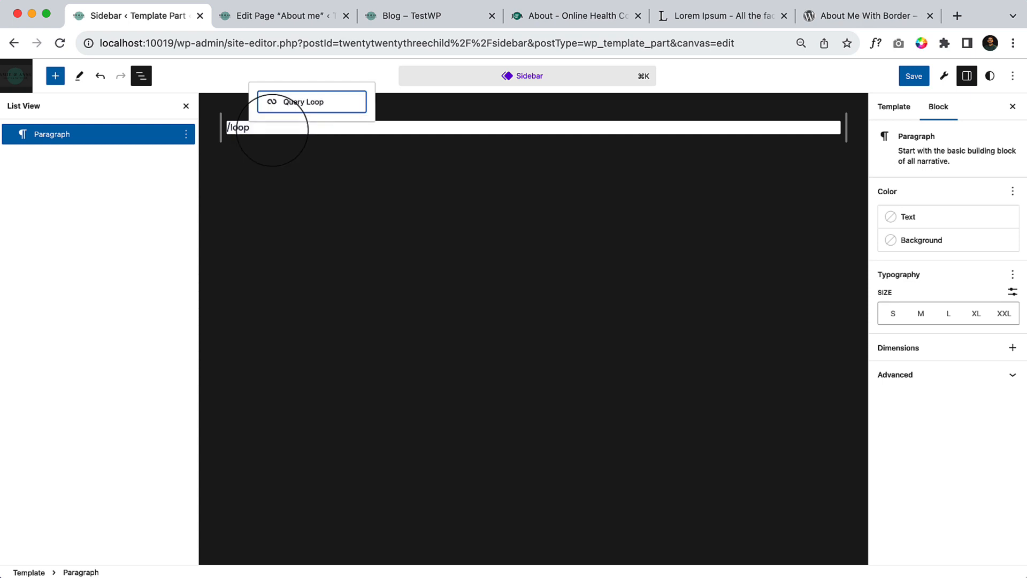
click(287, 102)
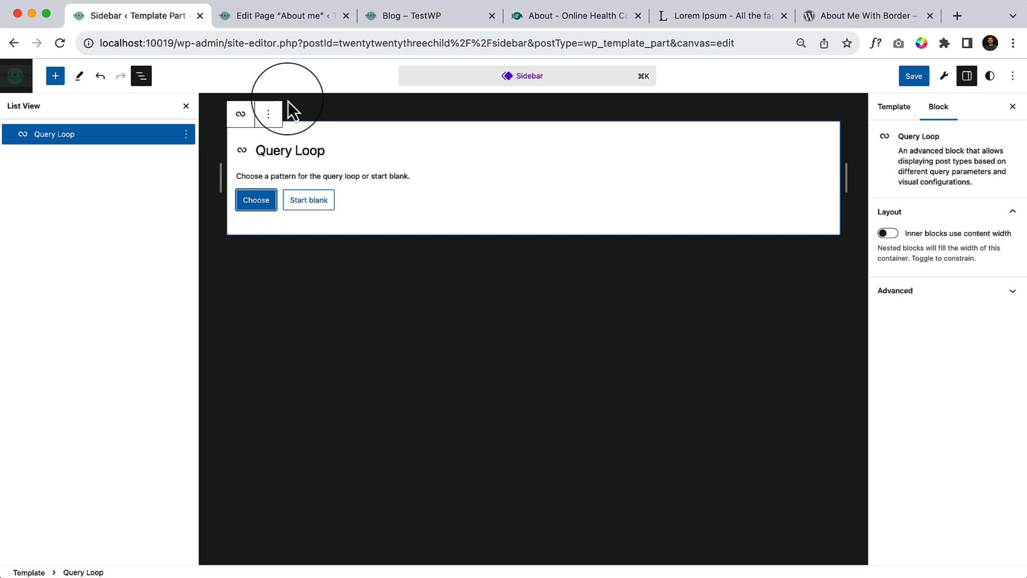
Browse the Query Loop patterns and apply the "Small image and title" pattern.
click(276, 206)
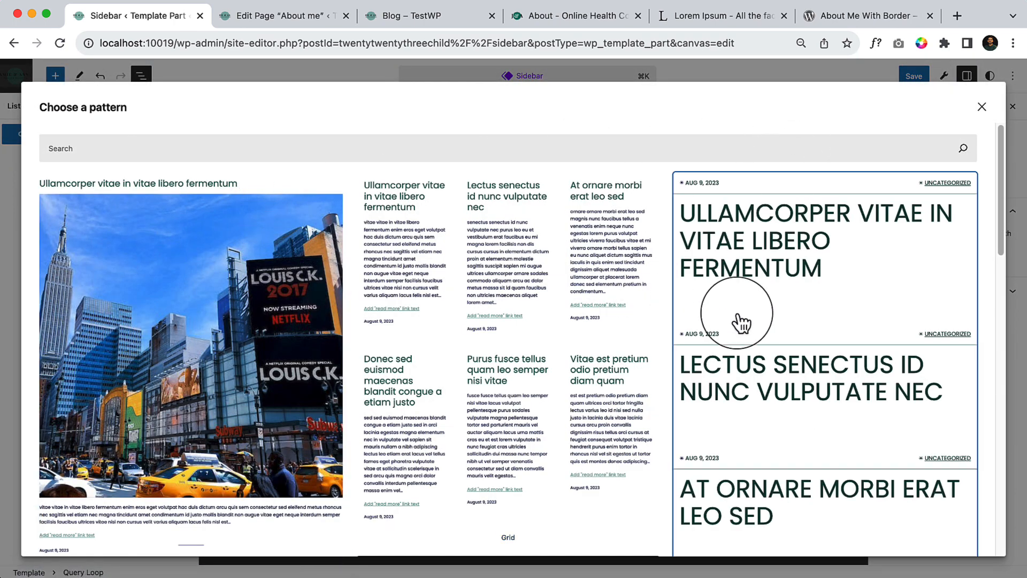
scroll(741, 321, down, 5)
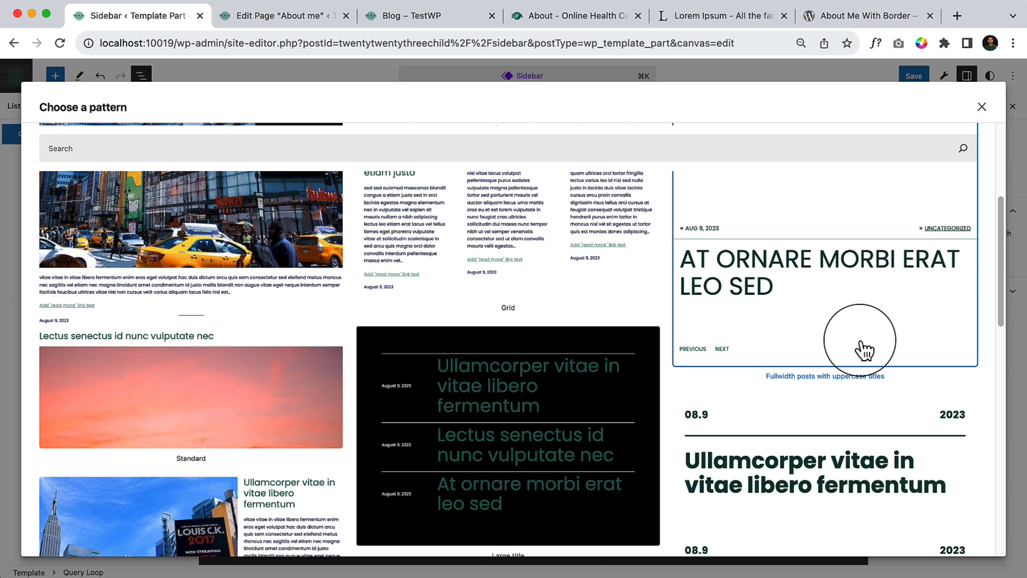
scroll(862, 350, down, 10)
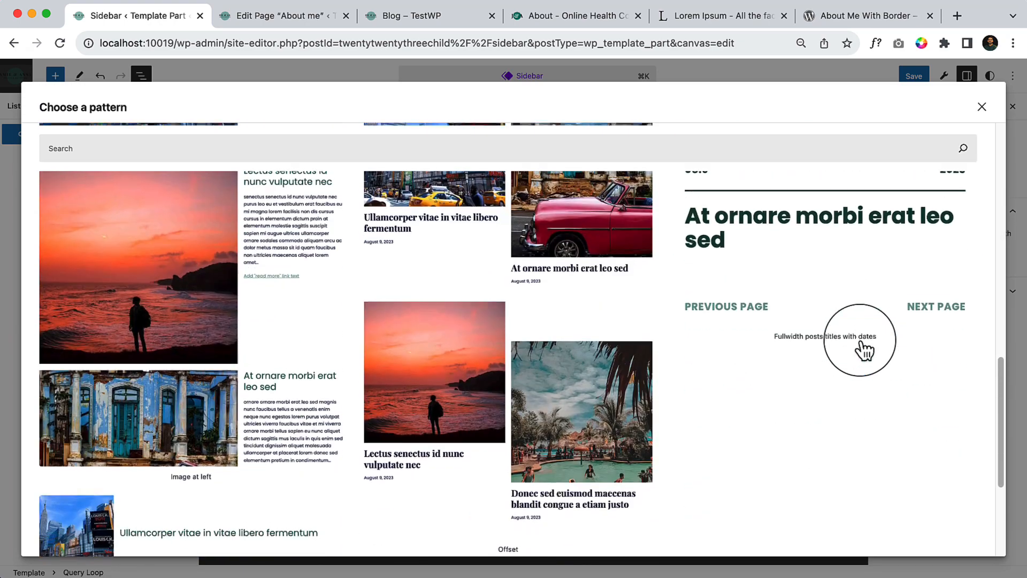
scroll(861, 345, down, 2)
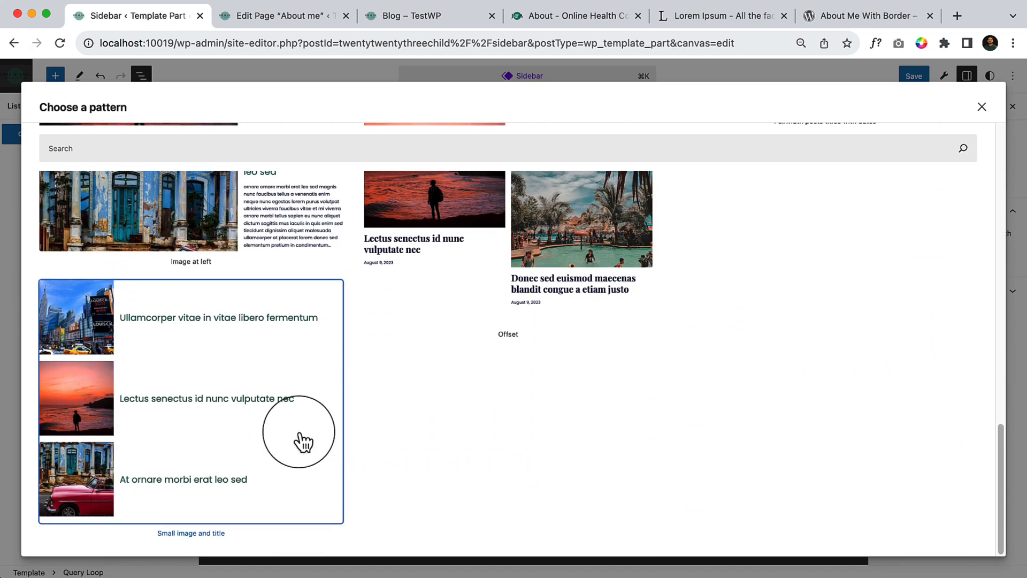
click(301, 432)
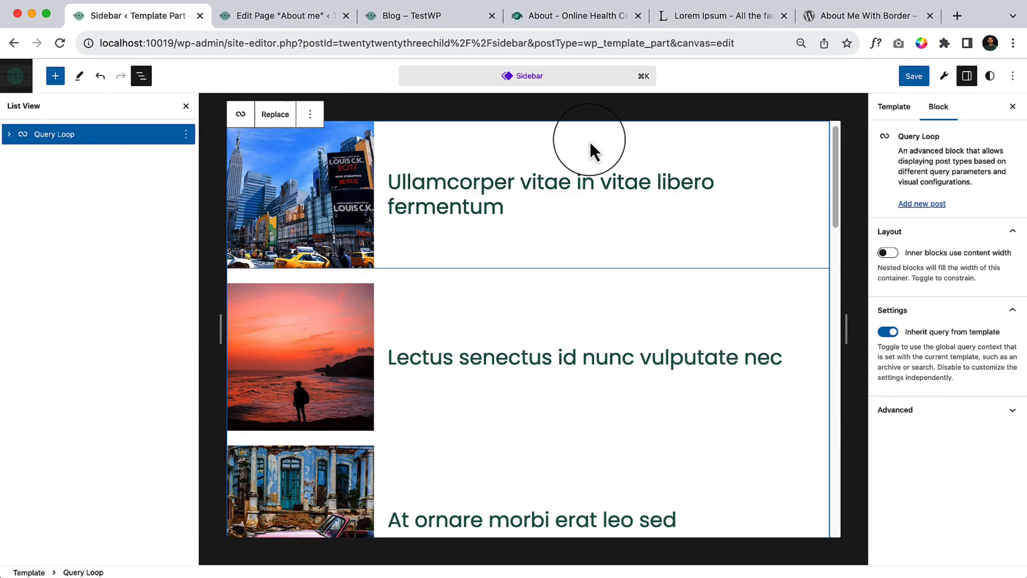
Select the first post's featured image in the Query Loop and save the Sidebar template part.
click(322, 232)
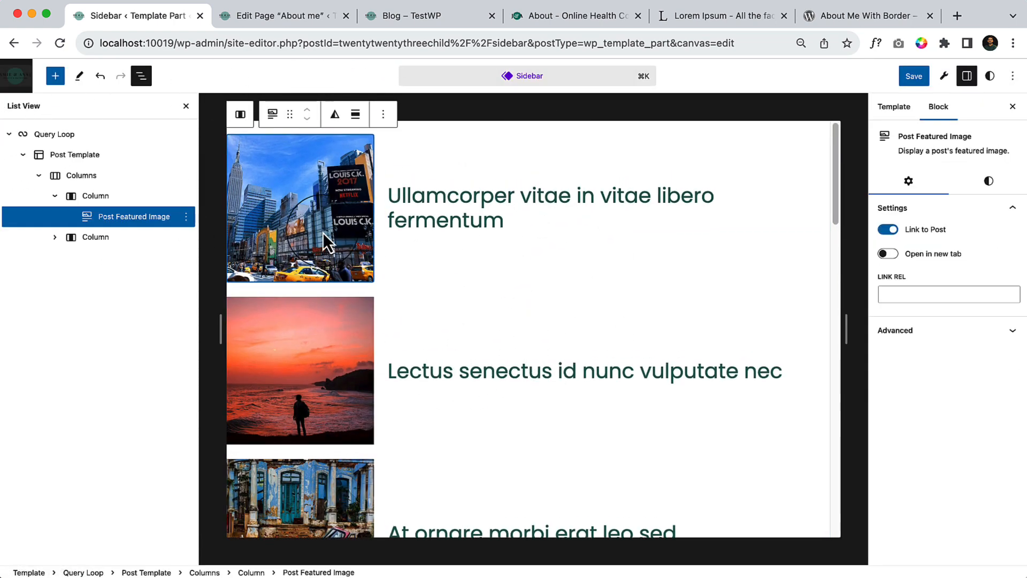
click(913, 76)
click(909, 80)
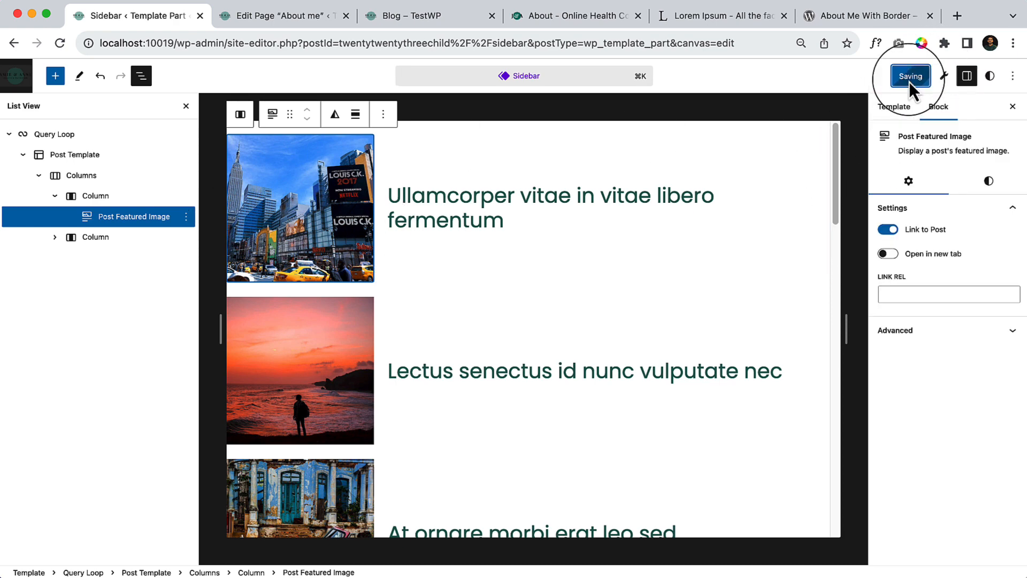
Search the site editor for "blog", open the Blog Home template and select its main Group block.
click(552, 78)
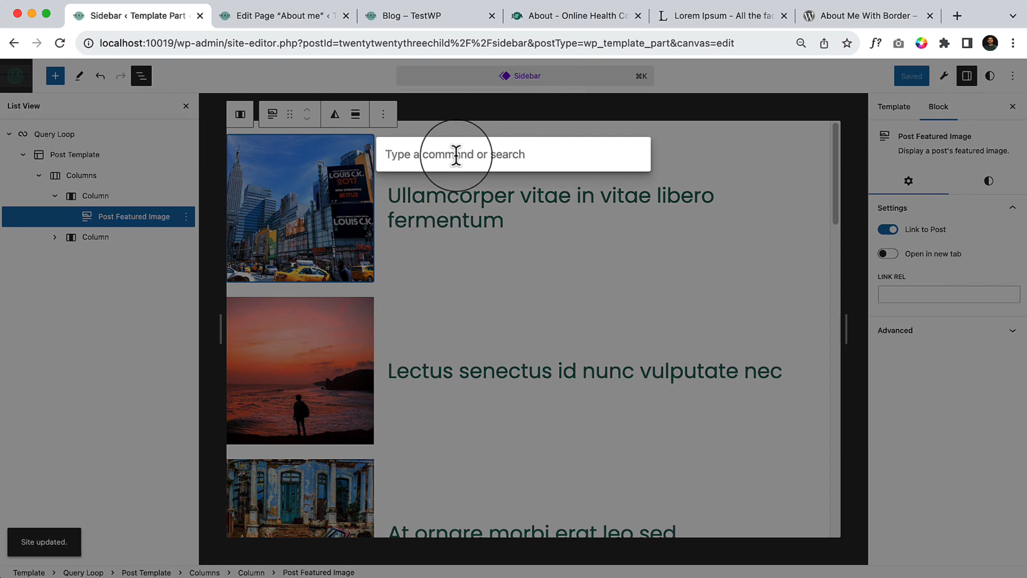
text(blog)
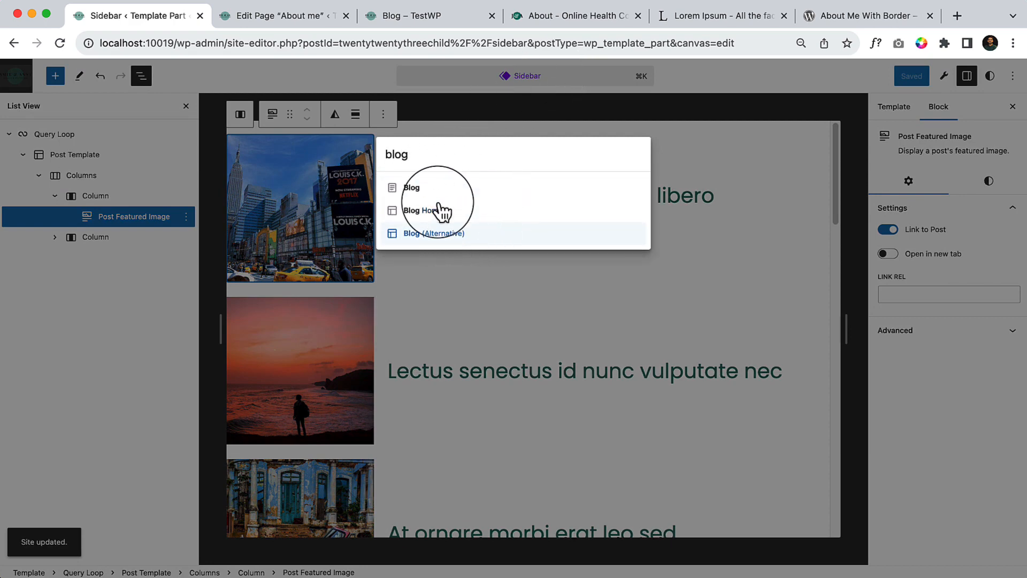
click(422, 212)
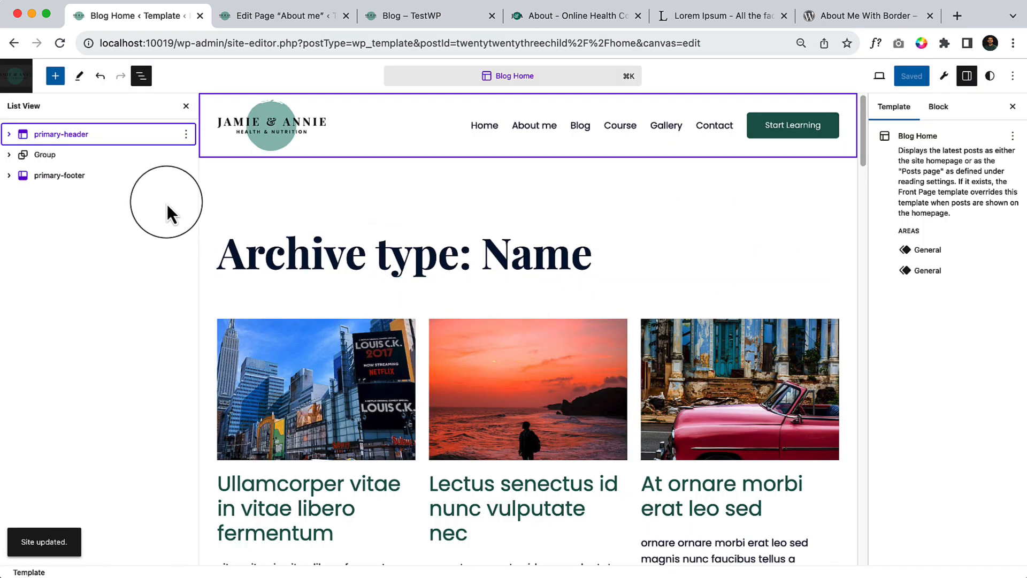
click(110, 175)
click(123, 154)
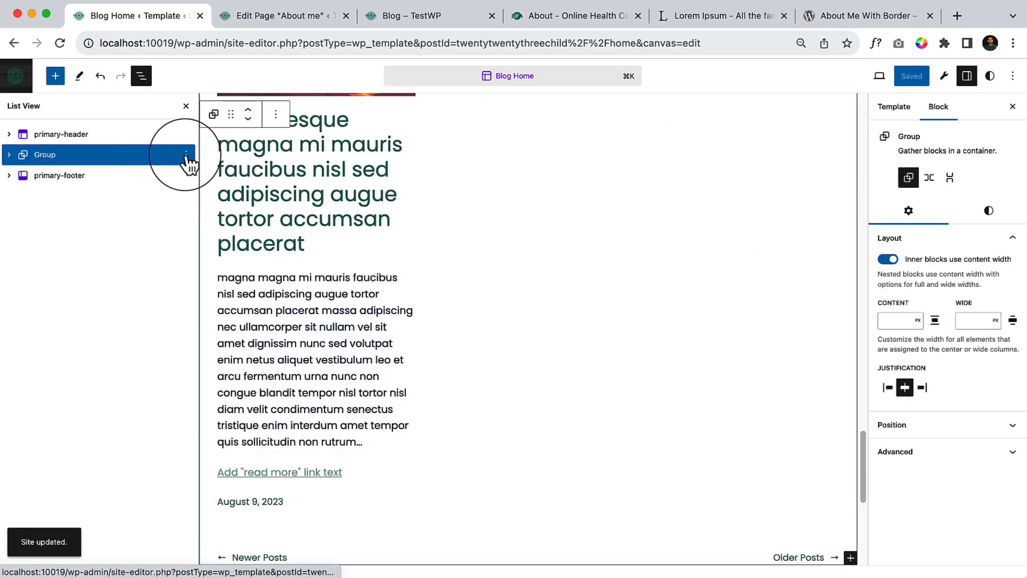
Delete the main Group block from the Blog Home template and confirm its removal.
click(186, 154)
click(220, 457)
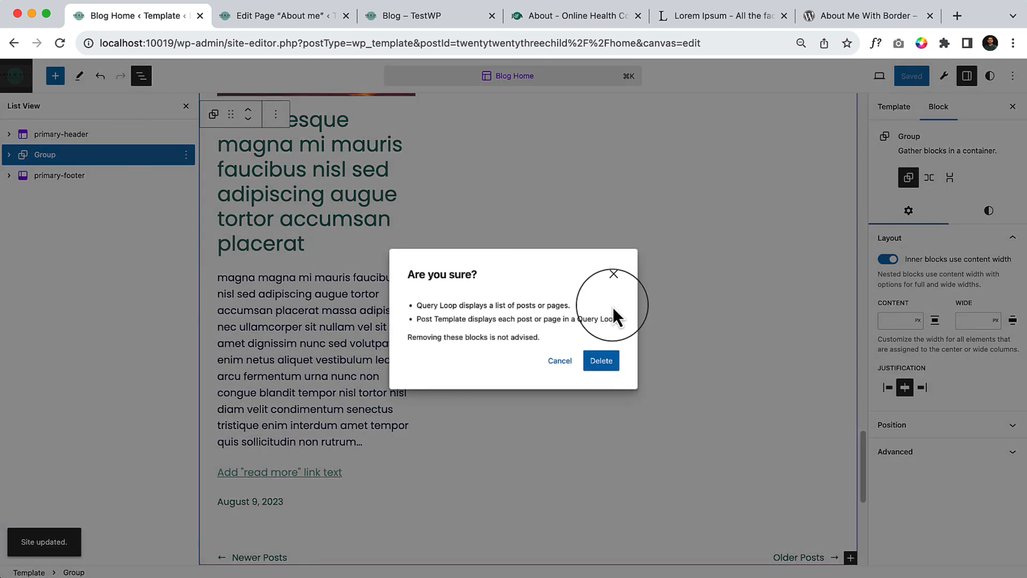
click(600, 360)
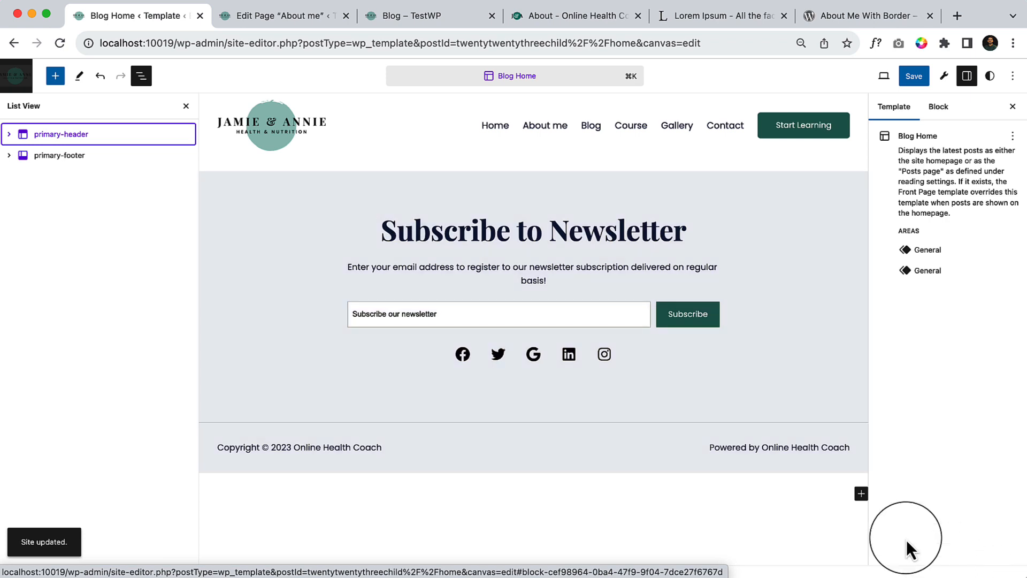
Insert a Columns block with a two-thirds, one-third split and move it above the primary footer.
click(780, 492)
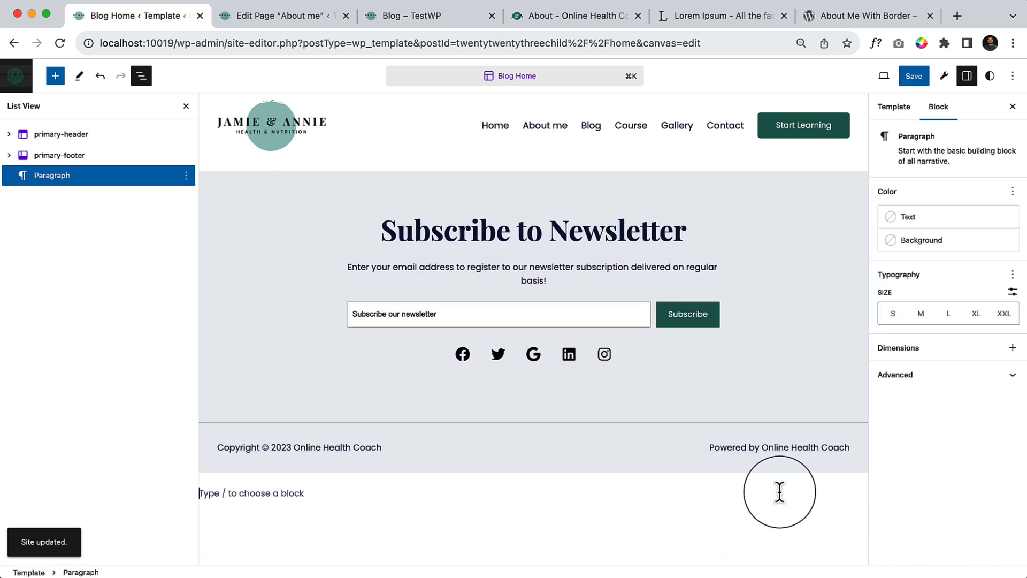
text(/col)
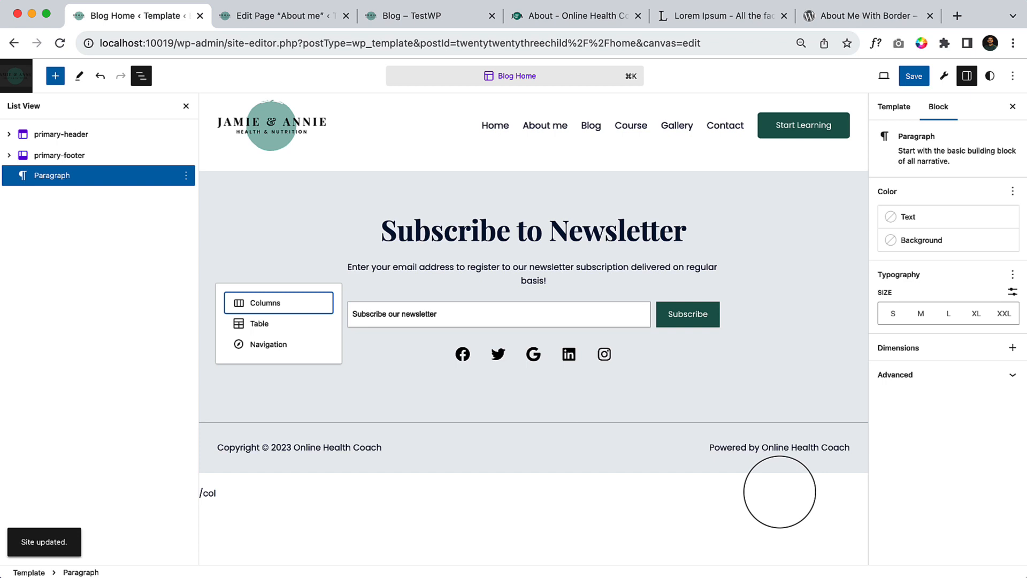
key(Return)
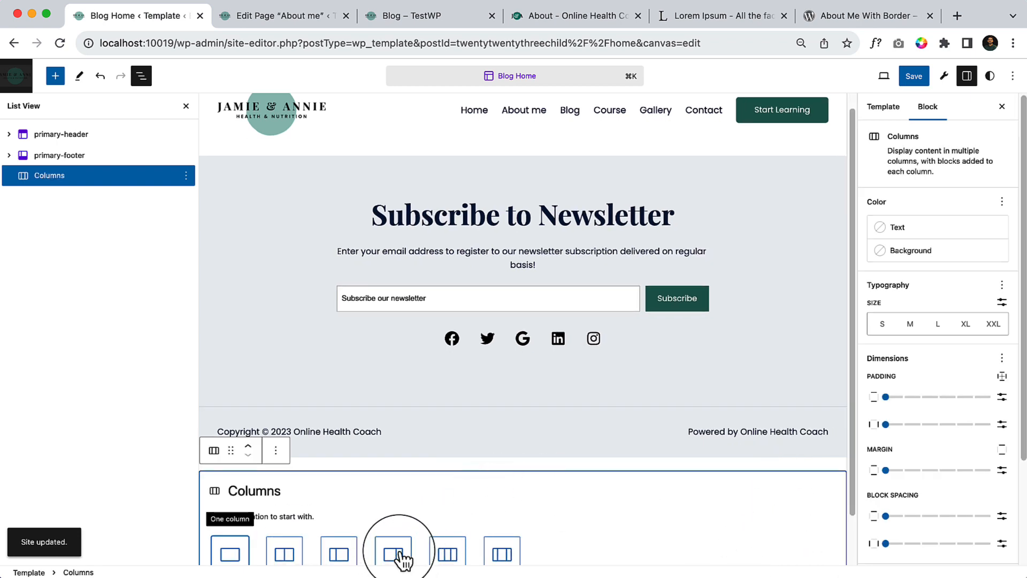
scroll(402, 559, down, 2)
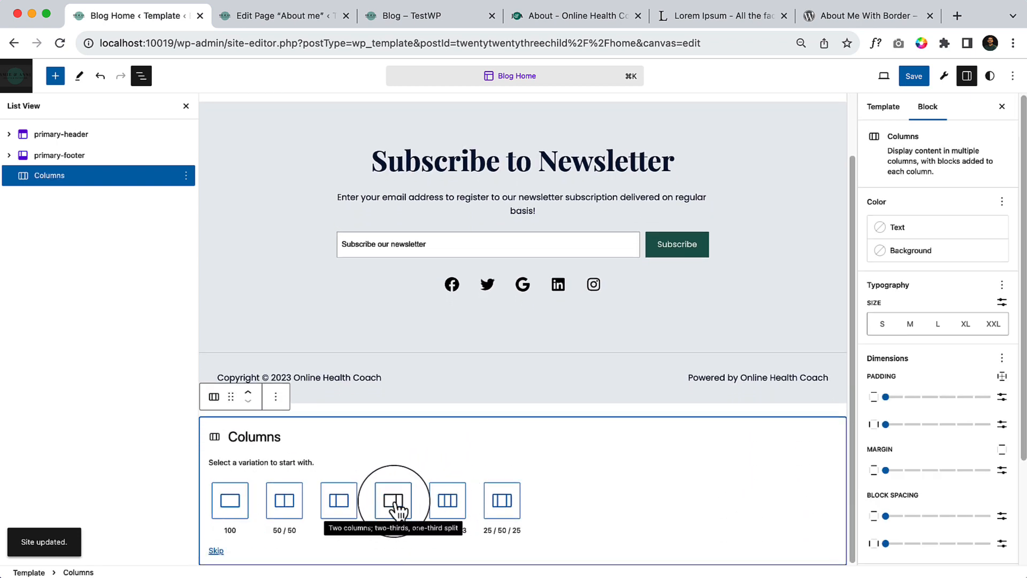
click(395, 508)
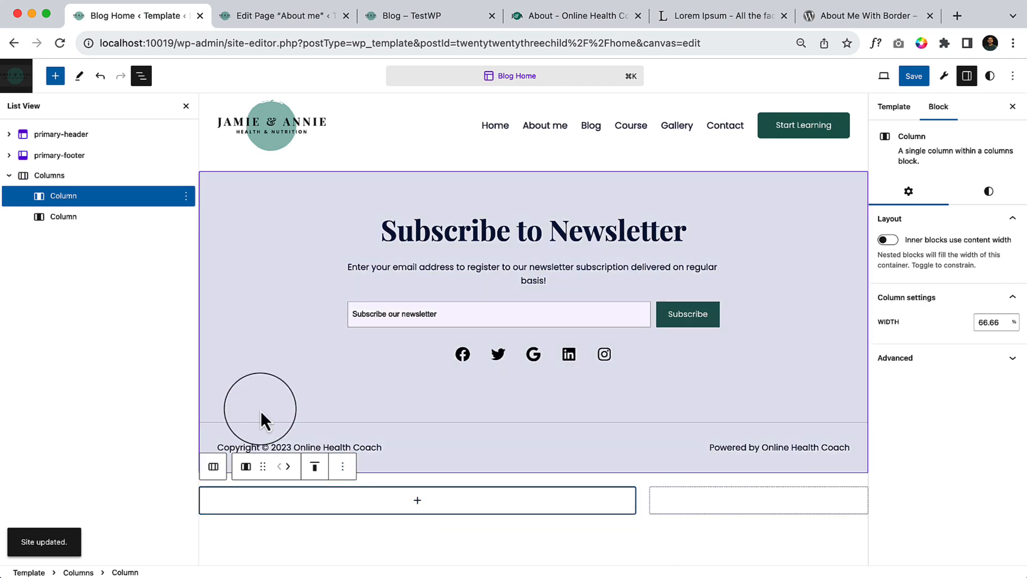
click(110, 177)
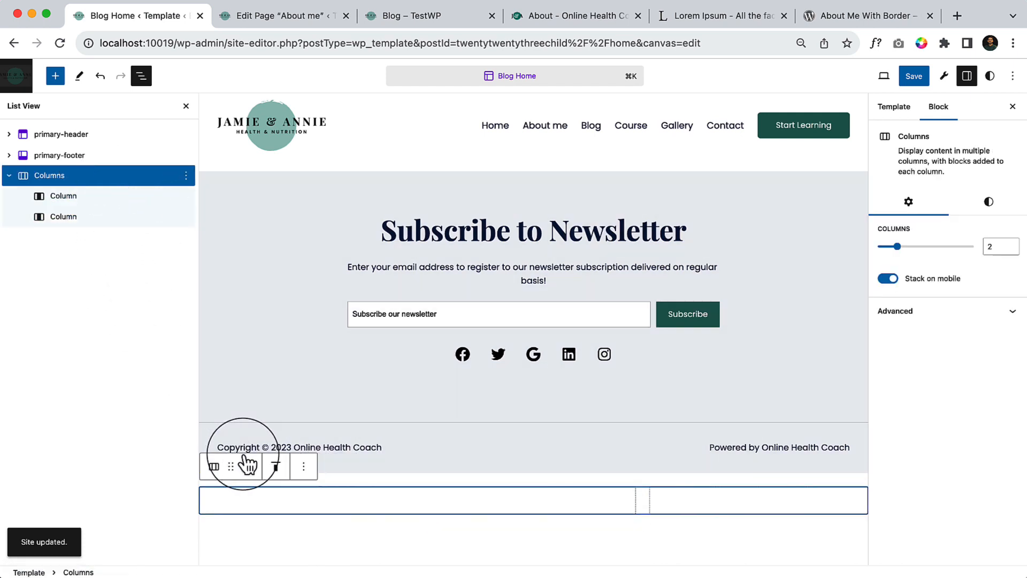
click(243, 455)
Find "sidebar" among the blocks, insert a Template Part in the narrower column and choose the existing Sidebar part for it.
click(755, 186)
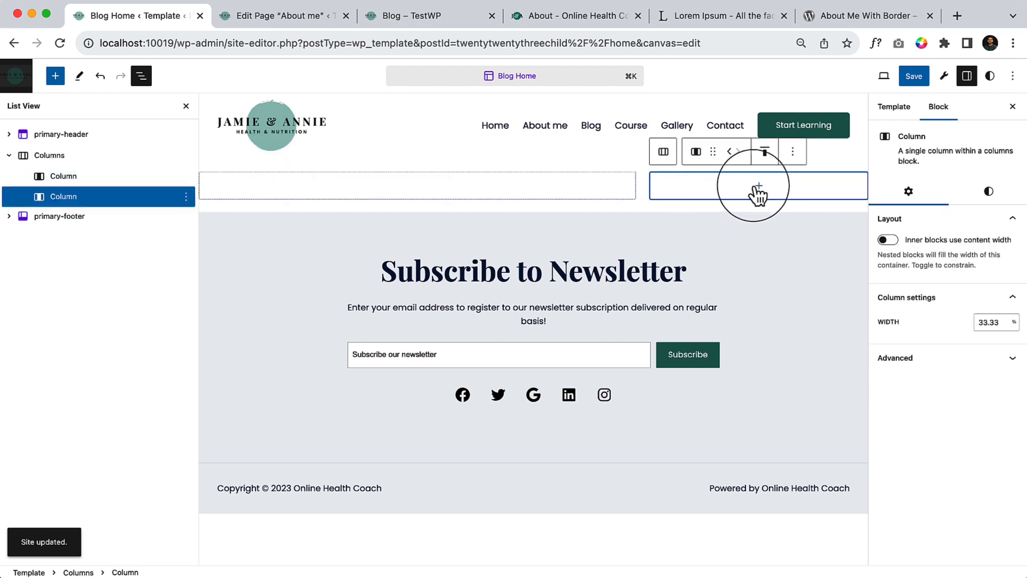
click(759, 186)
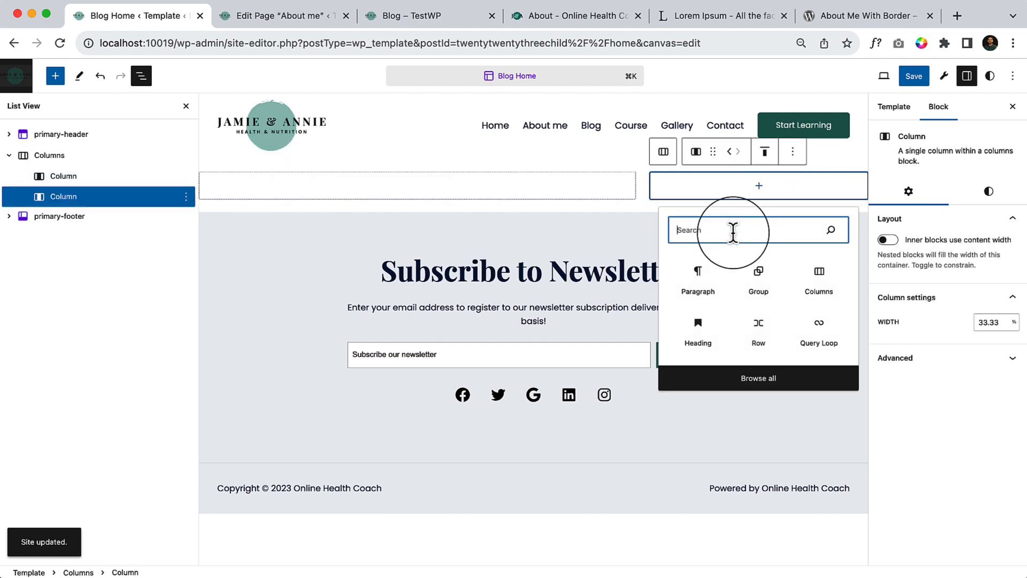
text(sidebar)
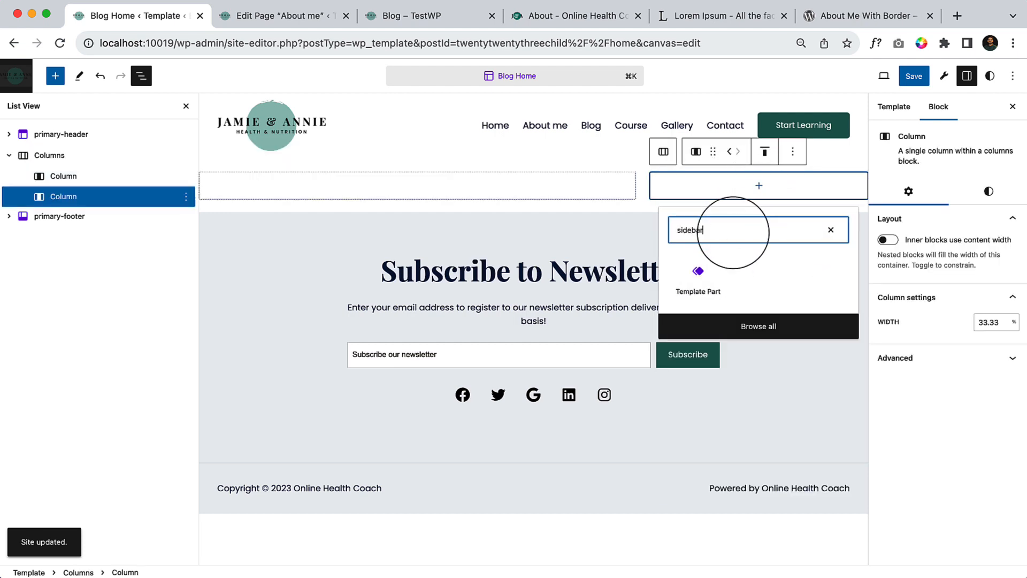
click(701, 276)
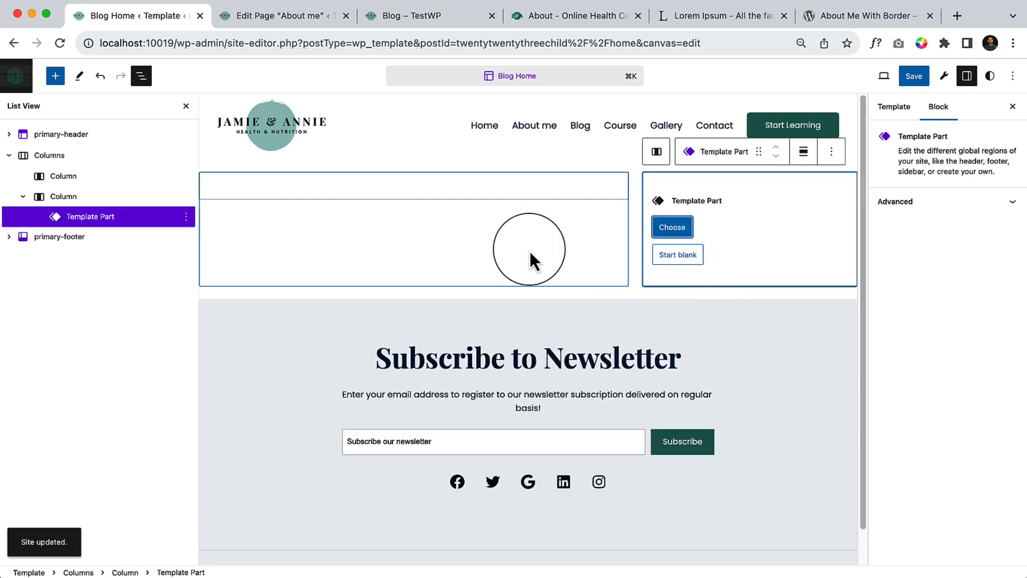
click(672, 227)
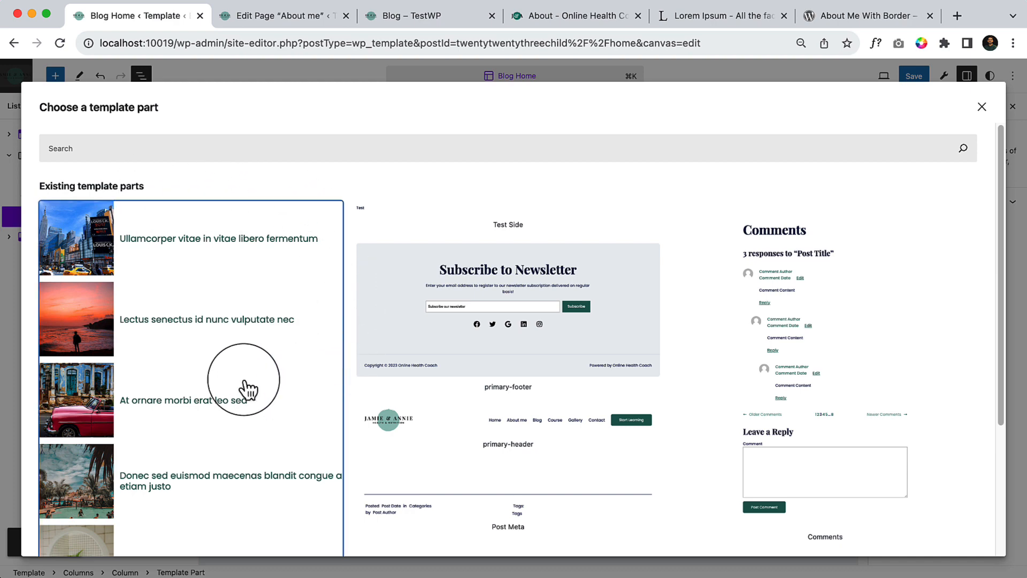
scroll(244, 385, down, 3)
scroll(243, 385, up, 2)
scroll(241, 367, down, 2)
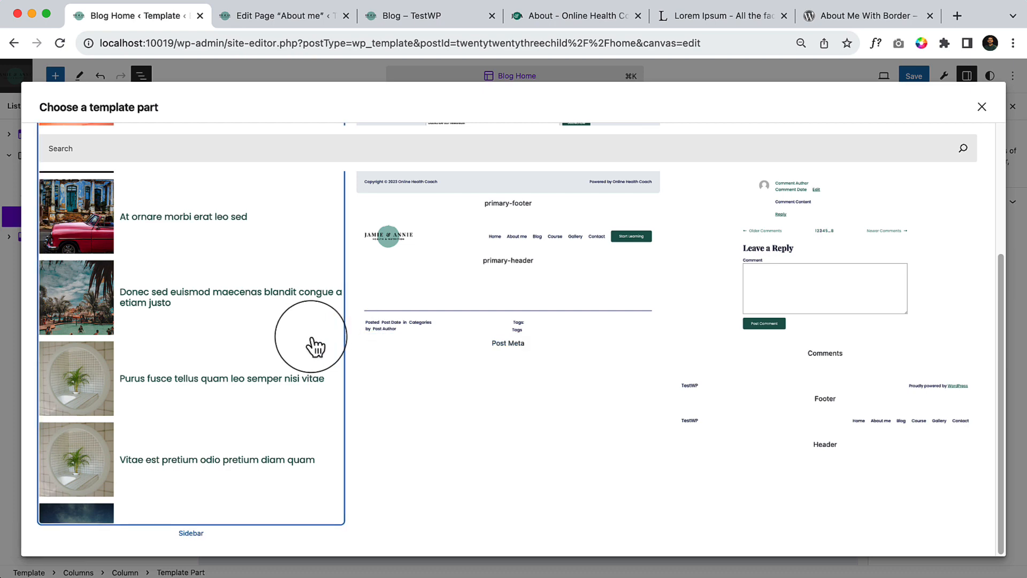
click(314, 344)
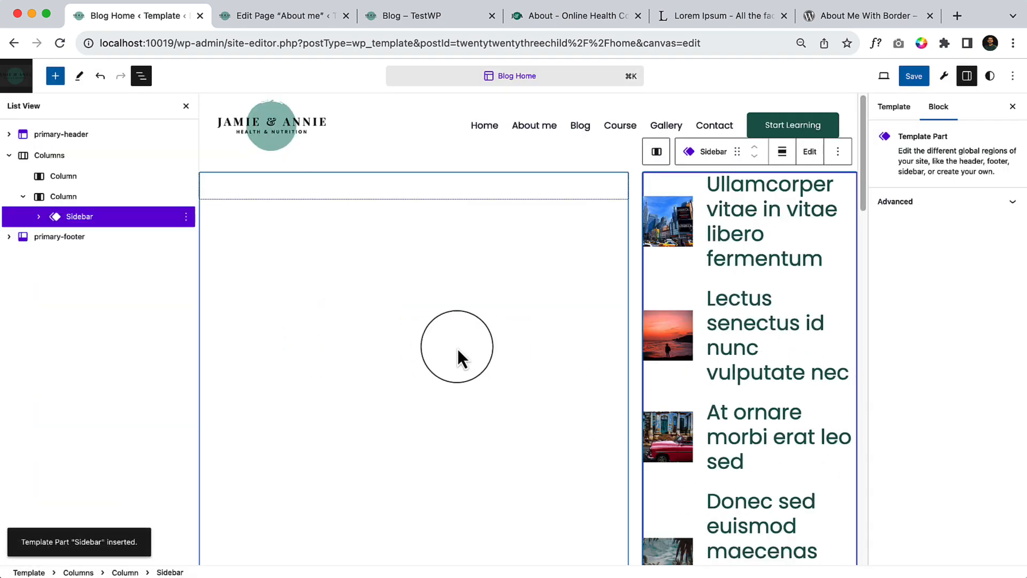
Insert a Query Loop block in the wider column, starting blank with the "Image, Date, & Title" variation.
click(458, 353)
click(433, 193)
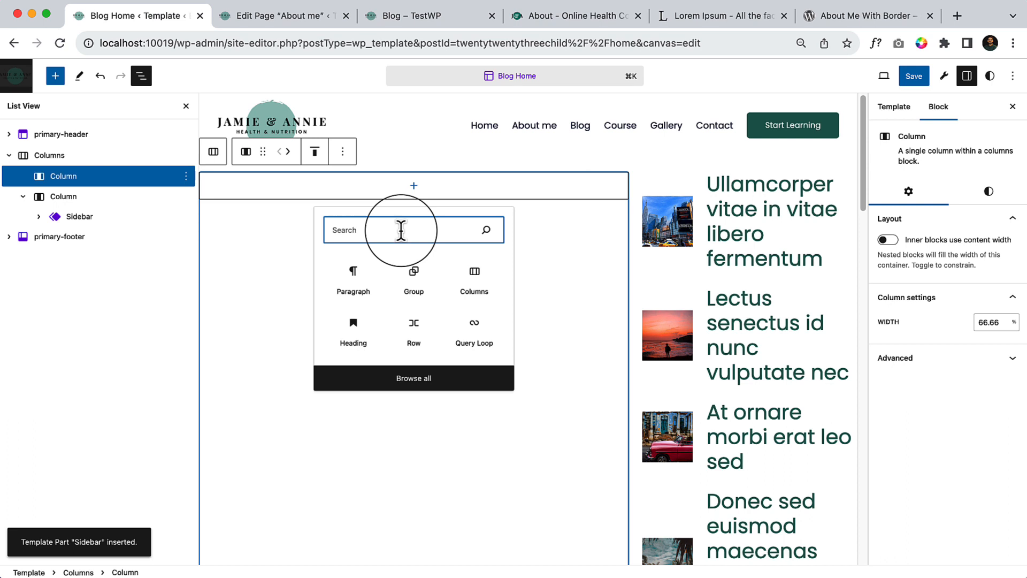
click(487, 340)
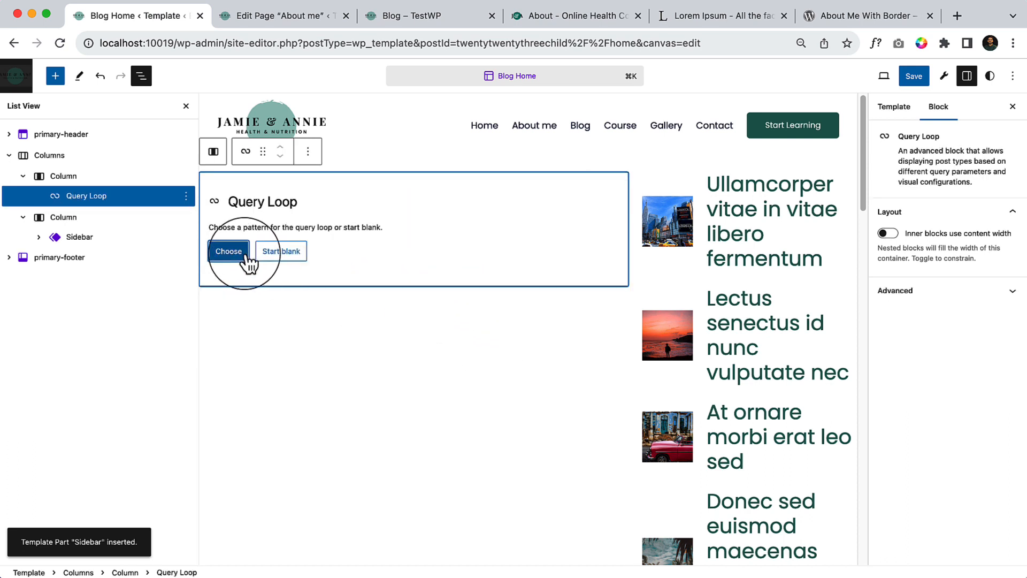
click(228, 251)
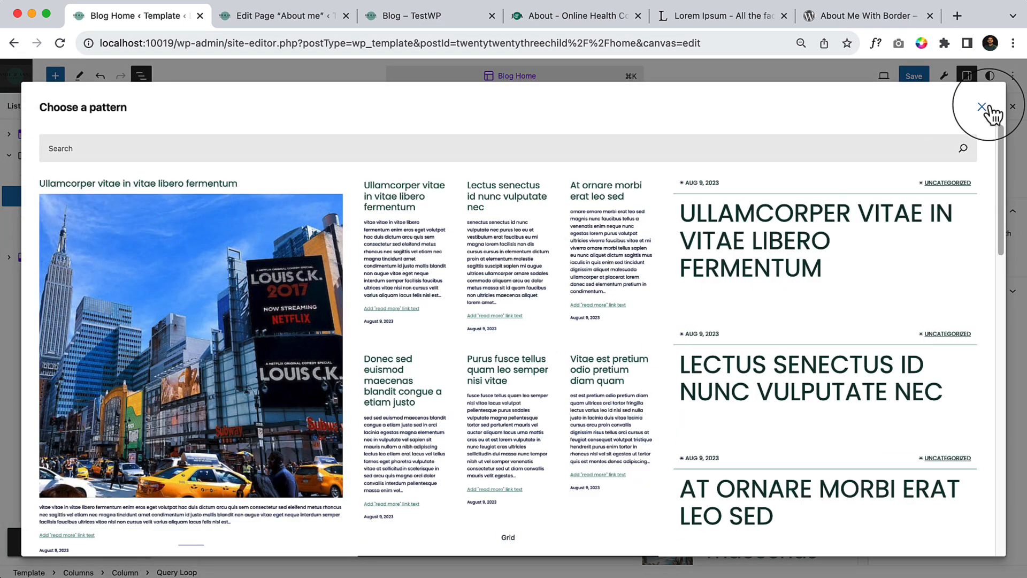
click(984, 108)
click(282, 252)
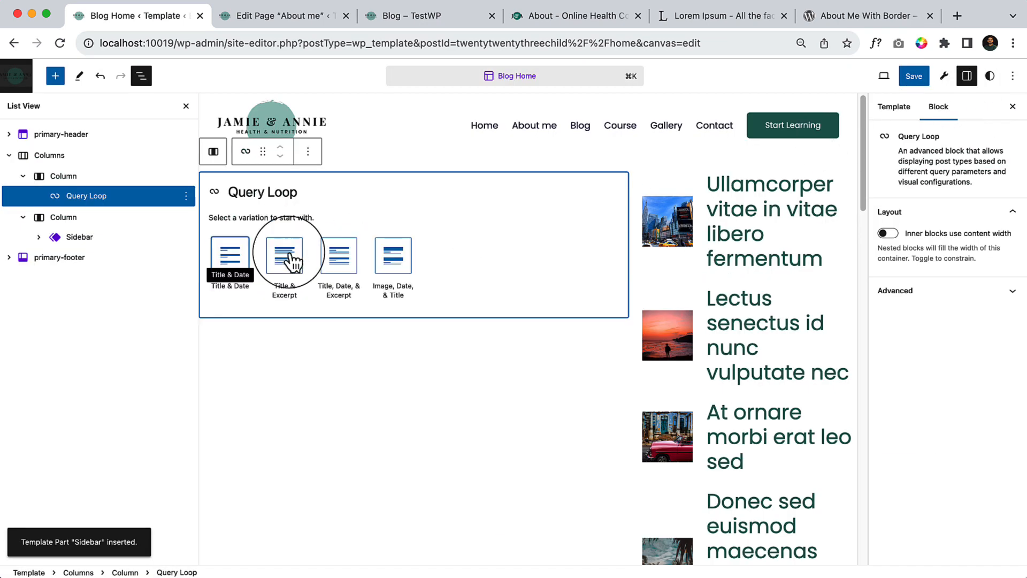
click(398, 266)
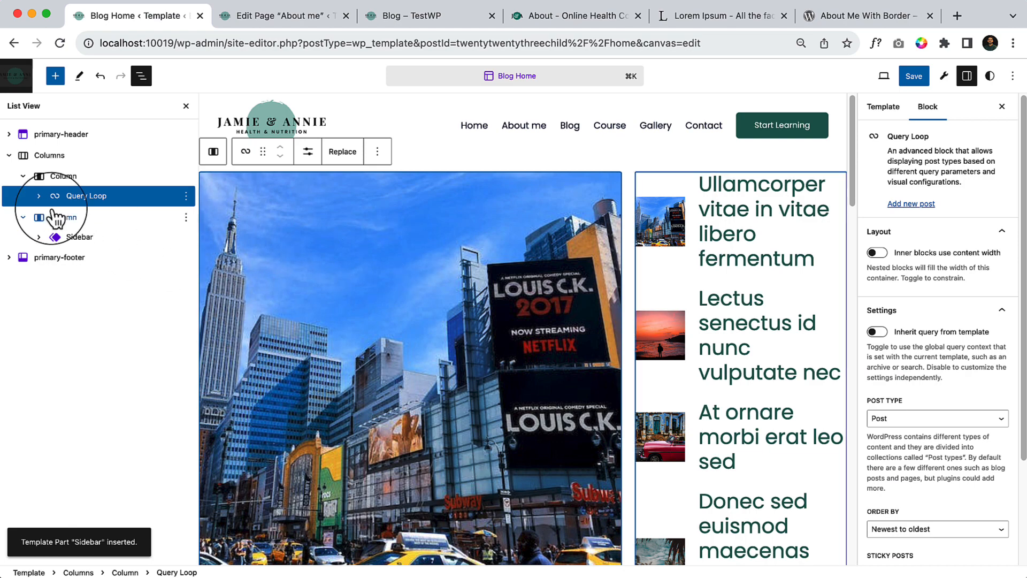
Switch the Query Loop's Post Template to grid view with 2 columns.
click(39, 195)
click(145, 217)
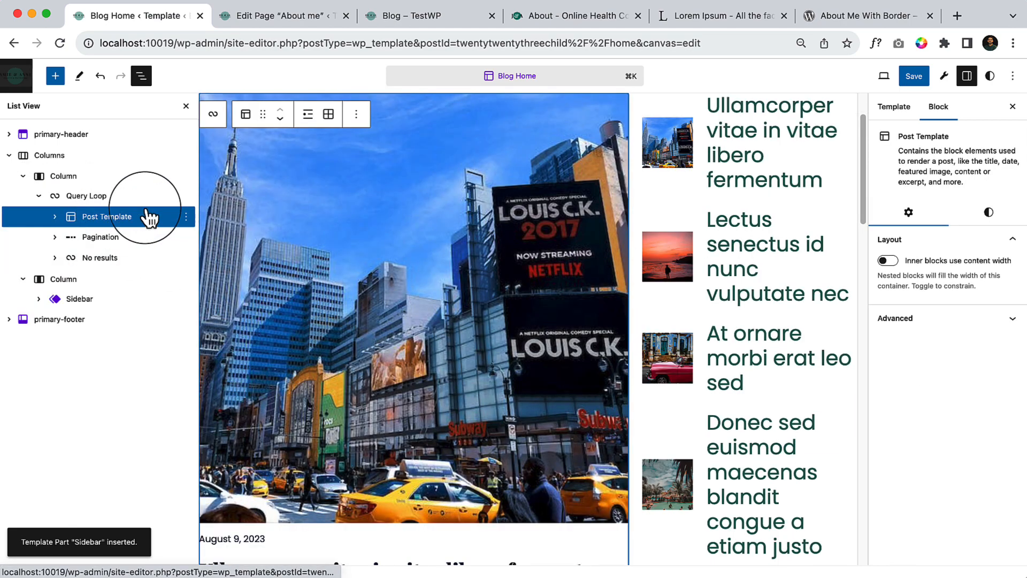
click(329, 114)
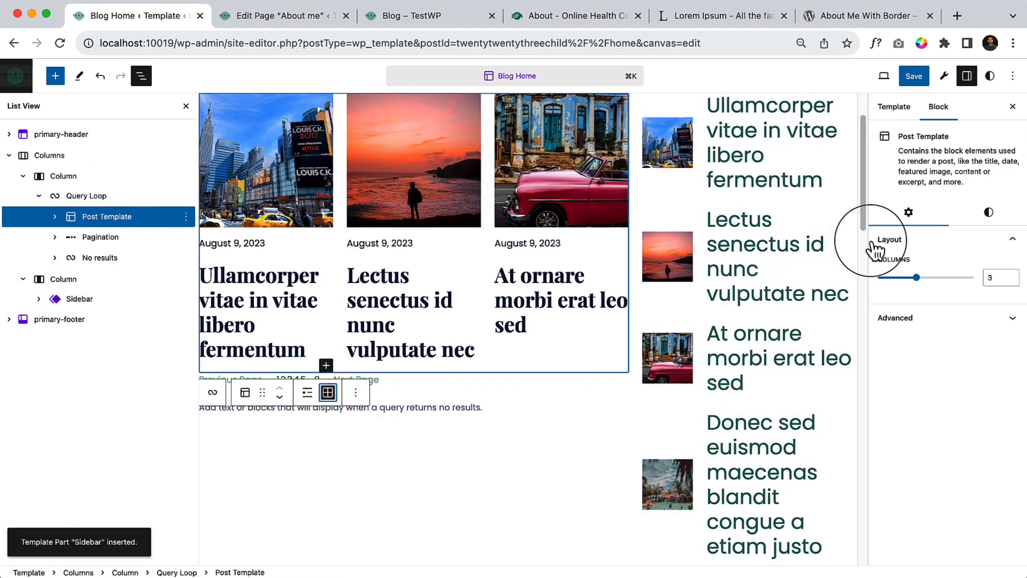
drag(916, 277, 897, 277)
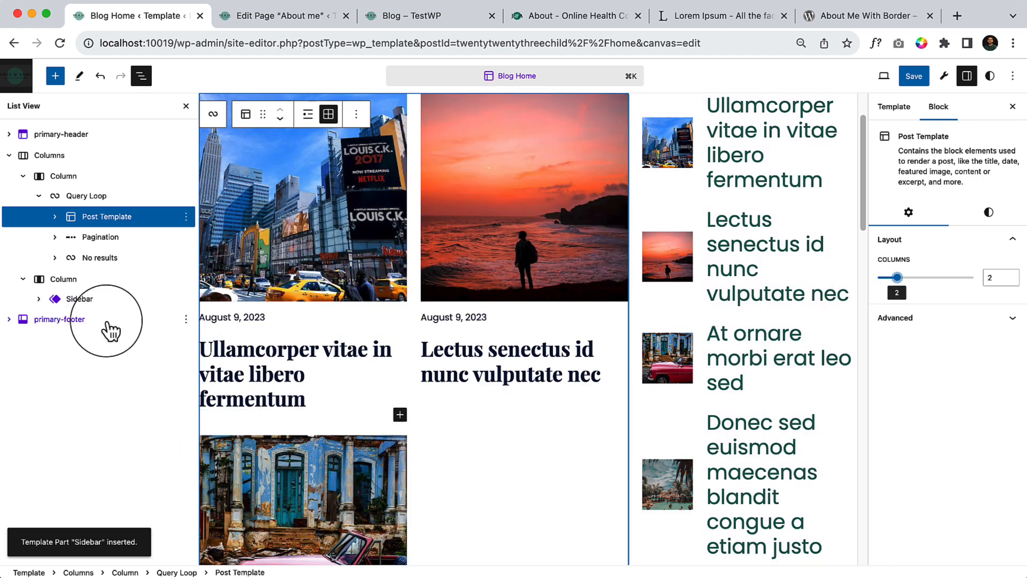
Select the wider column that holds the Query Loop and save the Blog Home template.
click(136, 280)
click(96, 178)
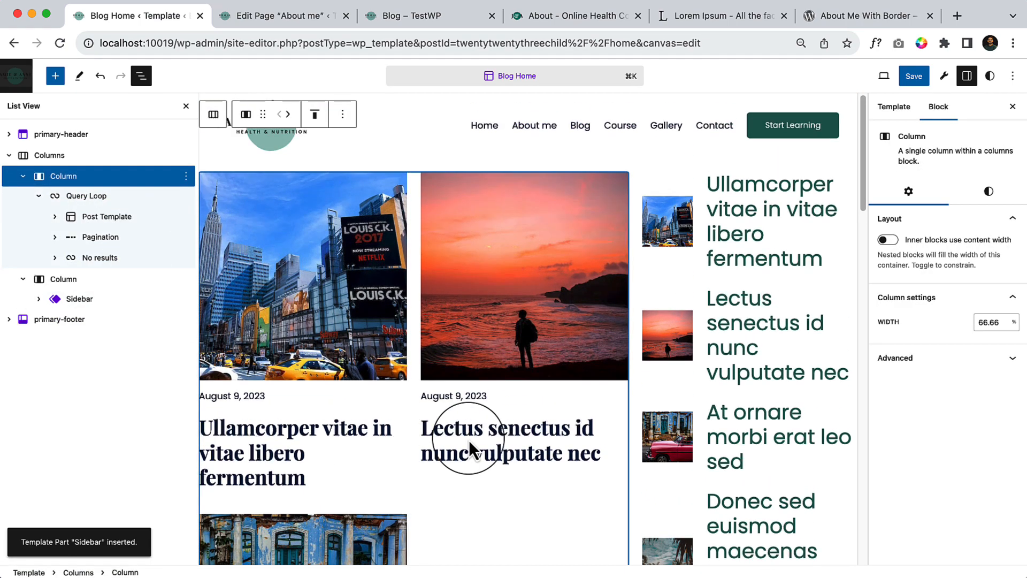
click(913, 77)
click(907, 79)
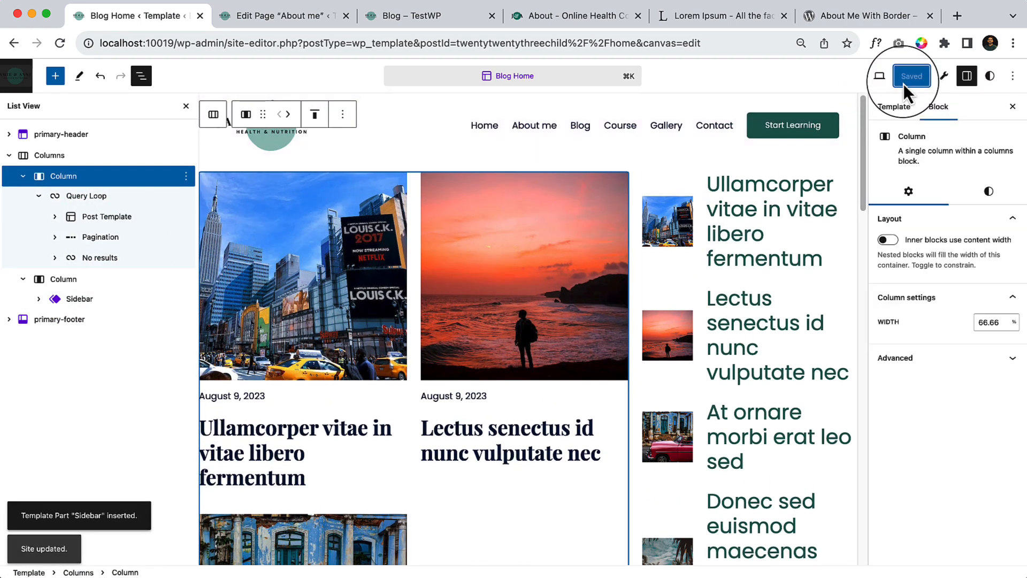
Reload the live Blog page and examine its post grid, sidebar and footer layout.
click(381, 15)
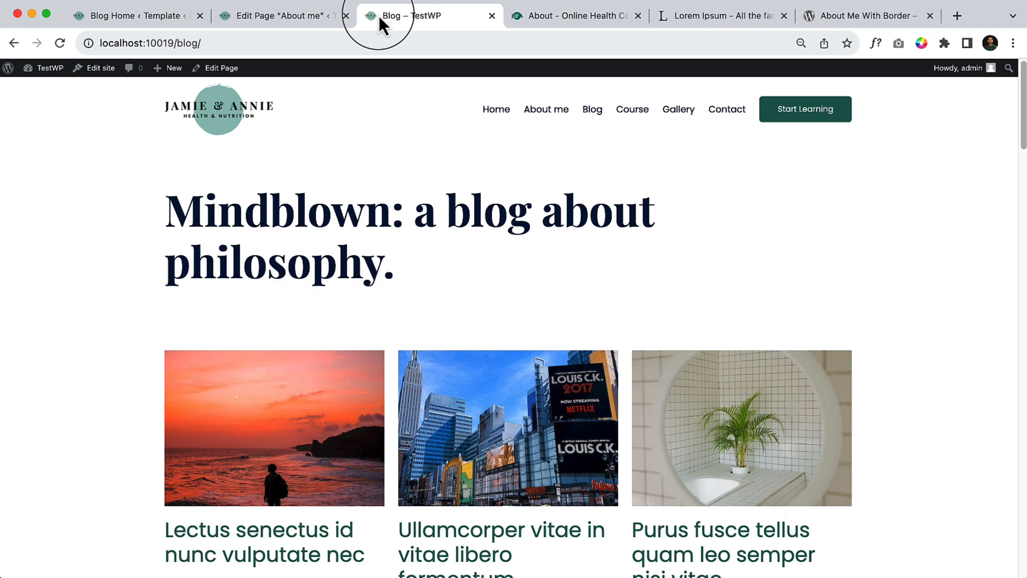
click(59, 43)
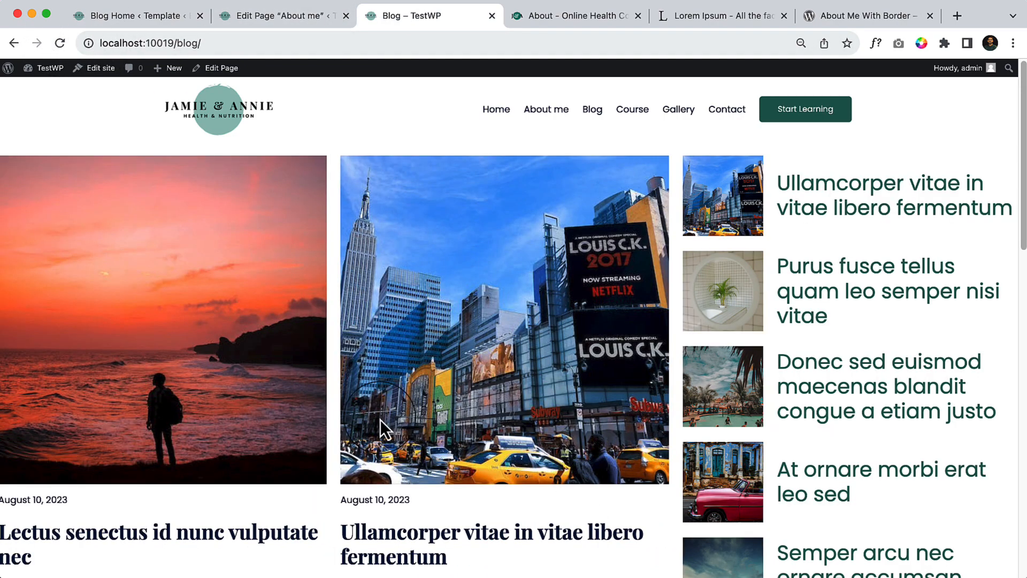
scroll(752, 407, down, 2)
scroll(531, 369, down, 15)
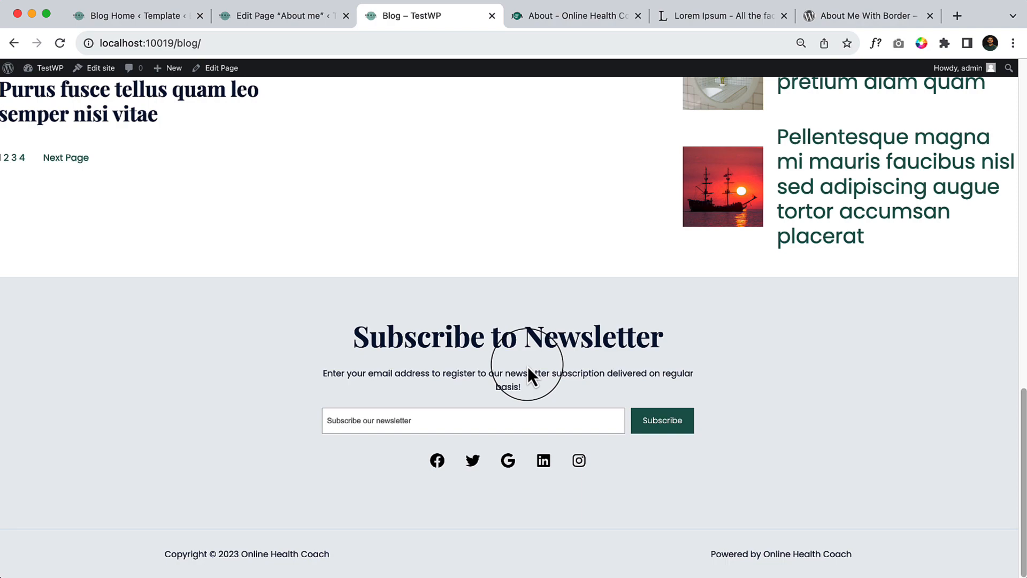
scroll(528, 367, up, 15)
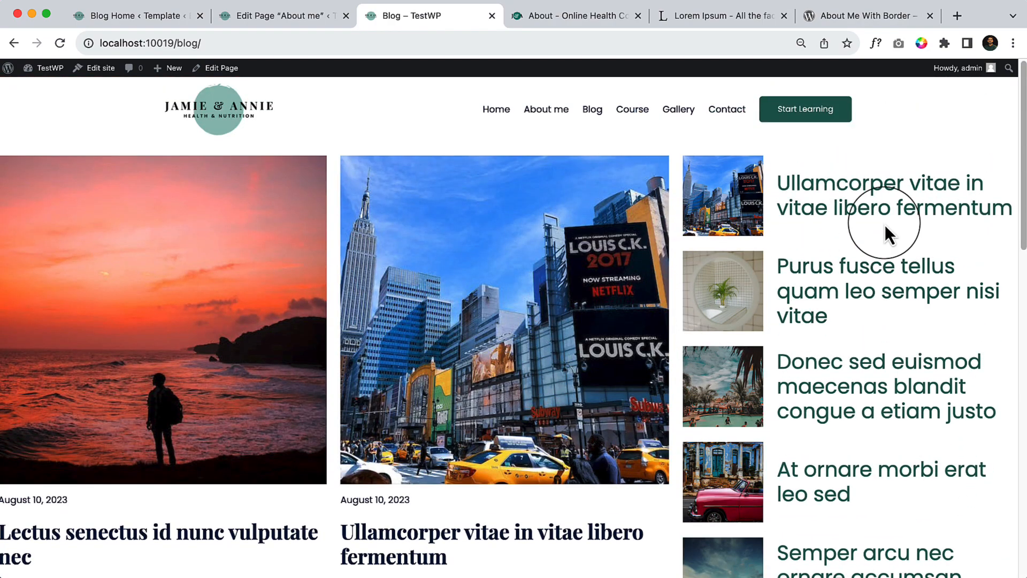
Close the "About me" page editor and return to the Blog Home template in the site editor.
click(303, 19)
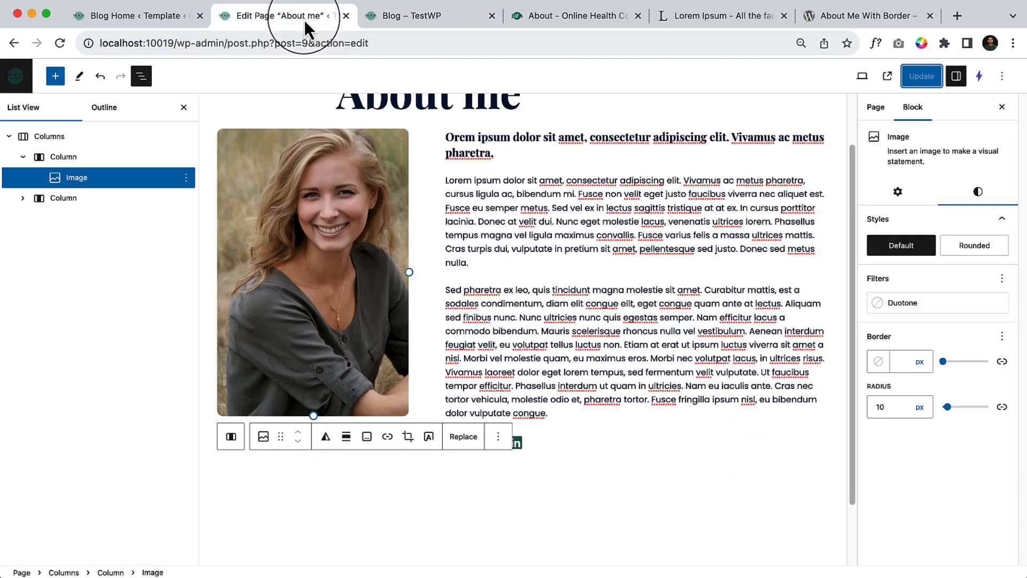
click(346, 16)
click(181, 17)
Select the Columns block in the Blog Home template and transform it into a Group.
click(49, 156)
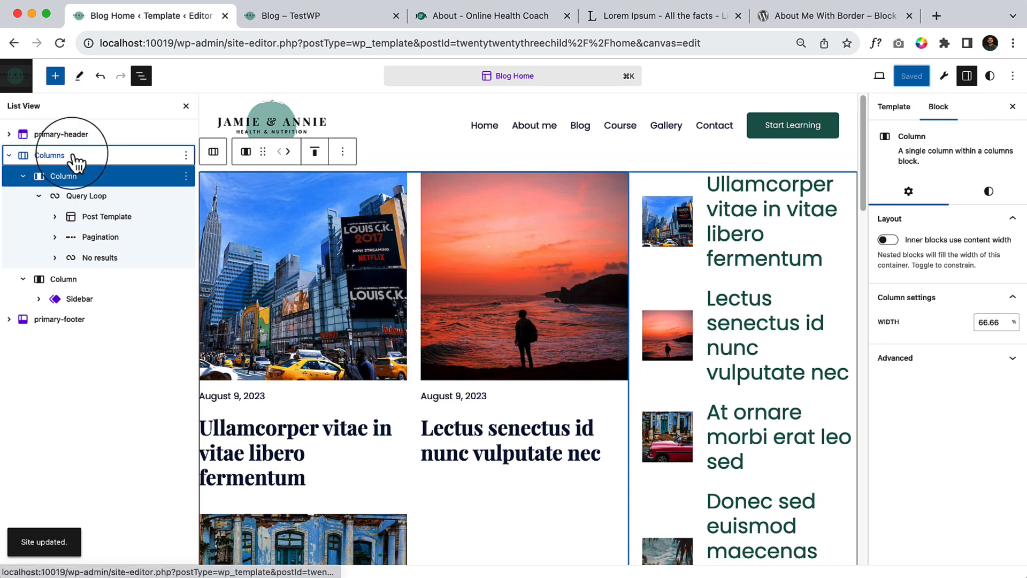
click(1013, 43)
click(908, 240)
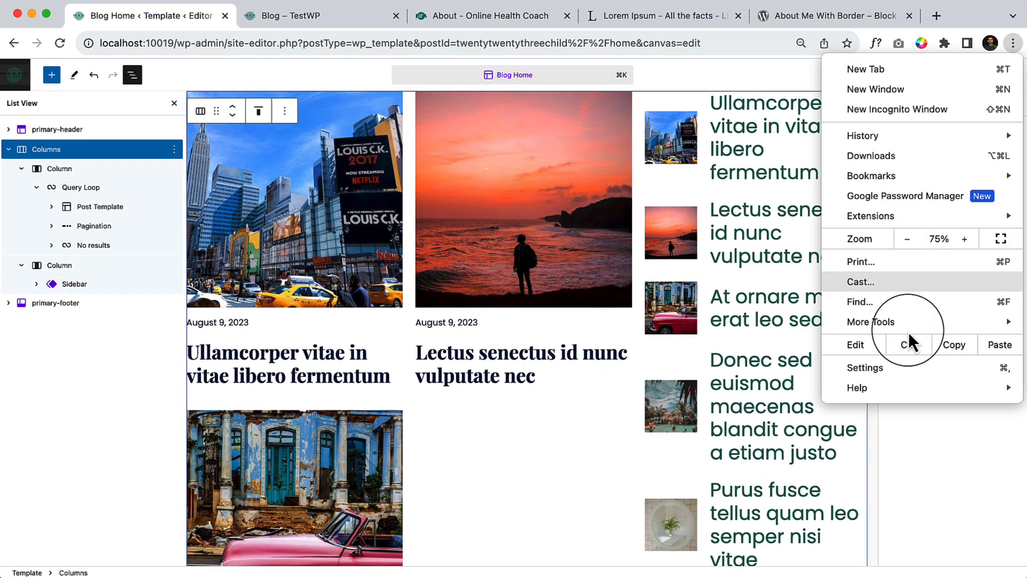
click(711, 435)
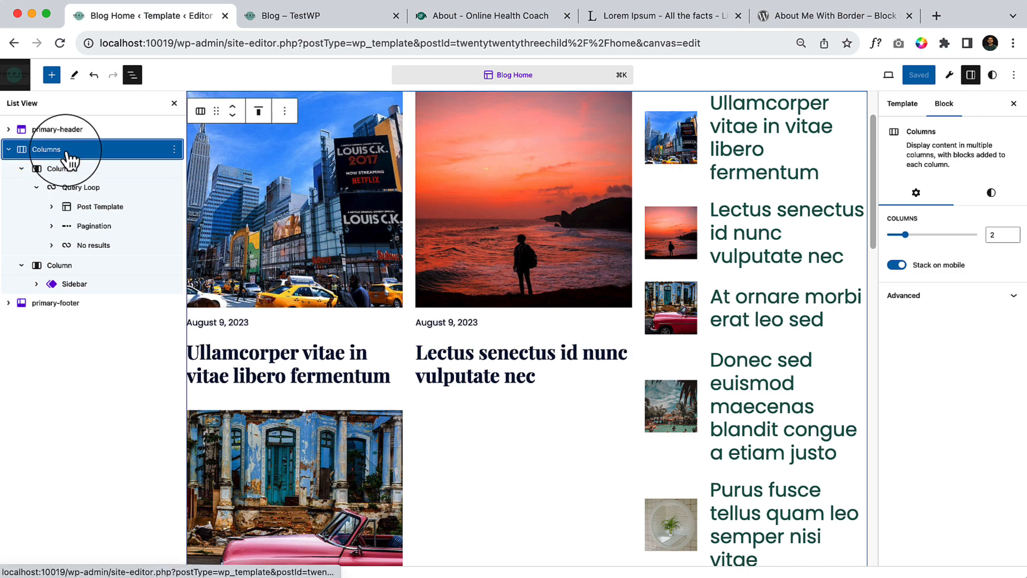
click(200, 111)
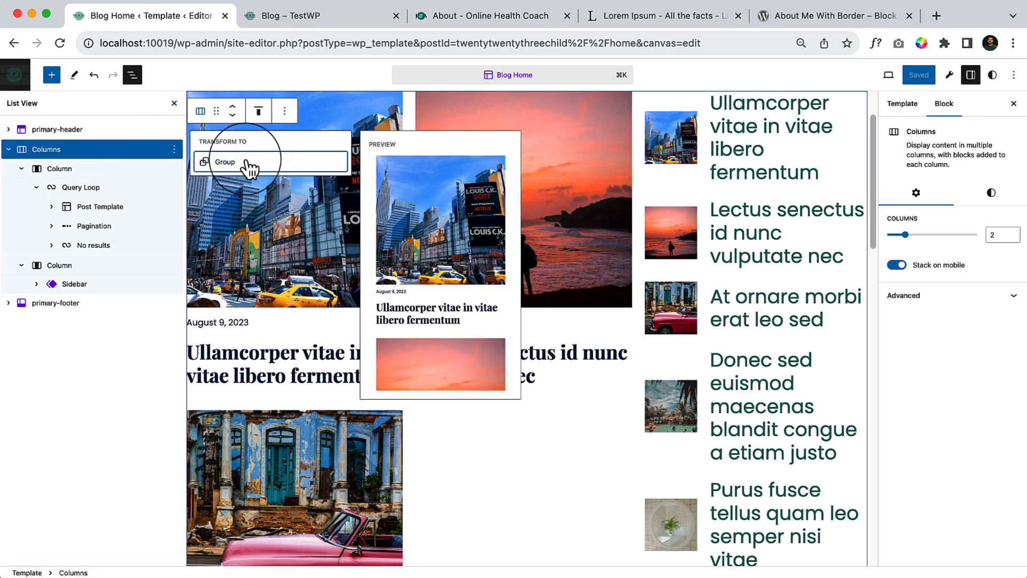
click(249, 163)
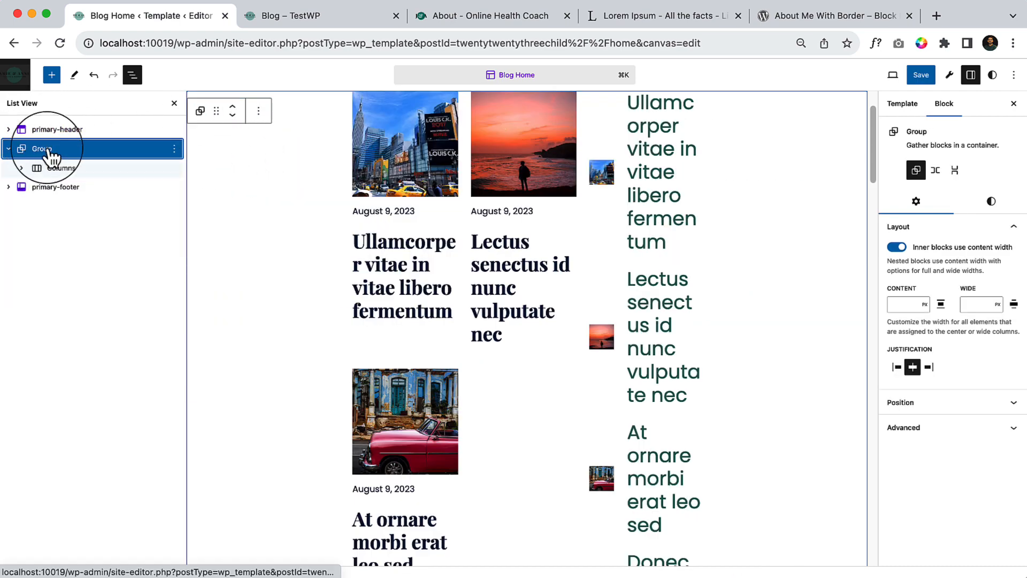
Set the Columns block inside the Group to Wide width and save the Blog Home template.
click(97, 167)
click(454, 111)
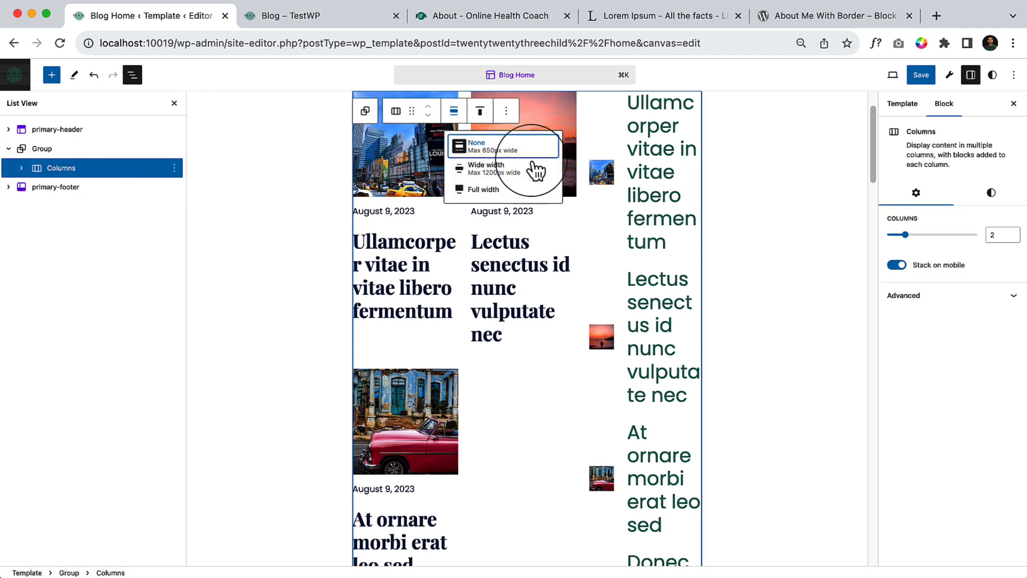
click(485, 169)
scroll(642, 321, up, 2)
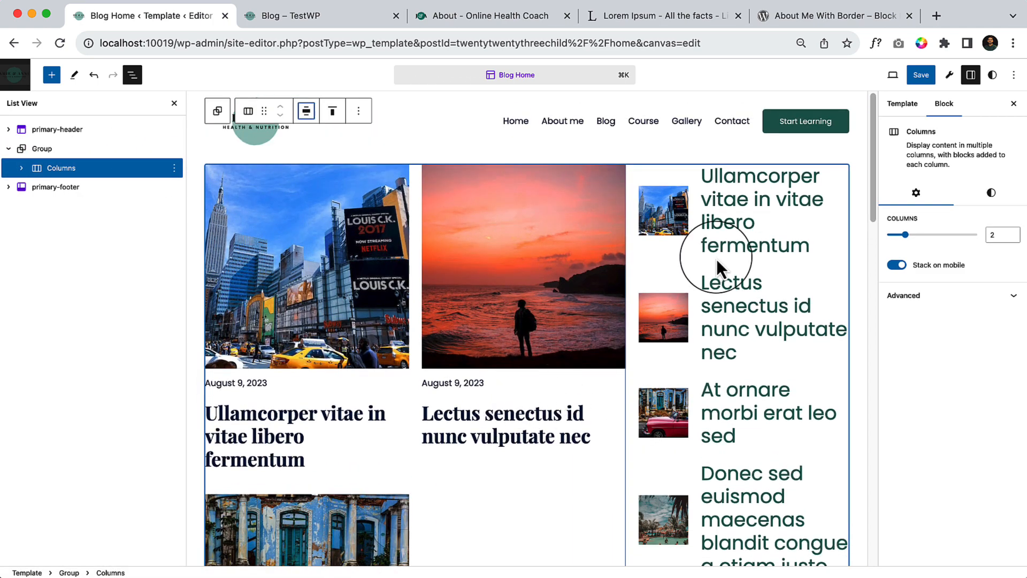
click(920, 76)
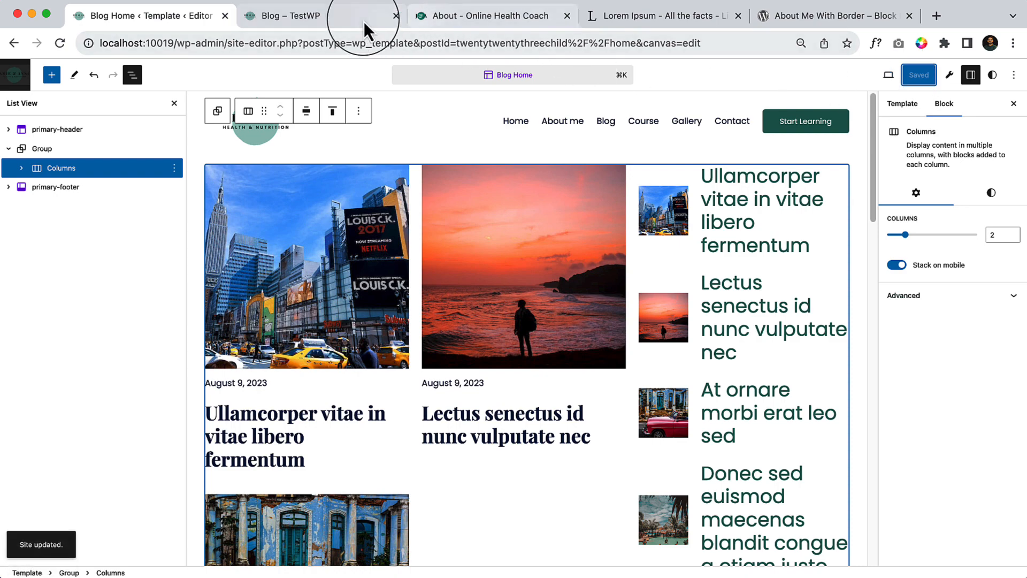
Reload the live Blog page and examine the widened post grid, sidebar, pagination and footer.
click(333, 18)
click(60, 42)
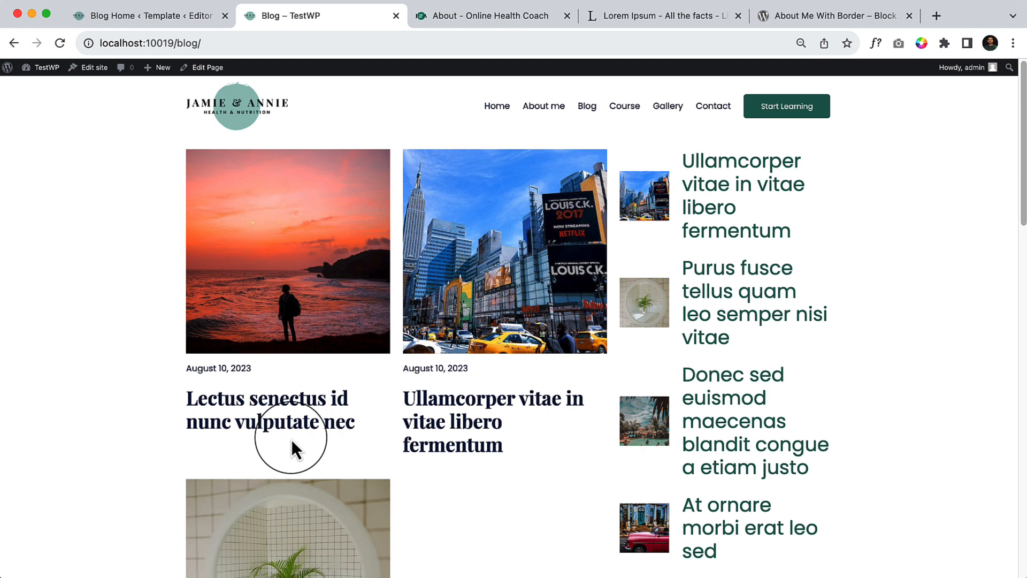
scroll(483, 400, down, 8)
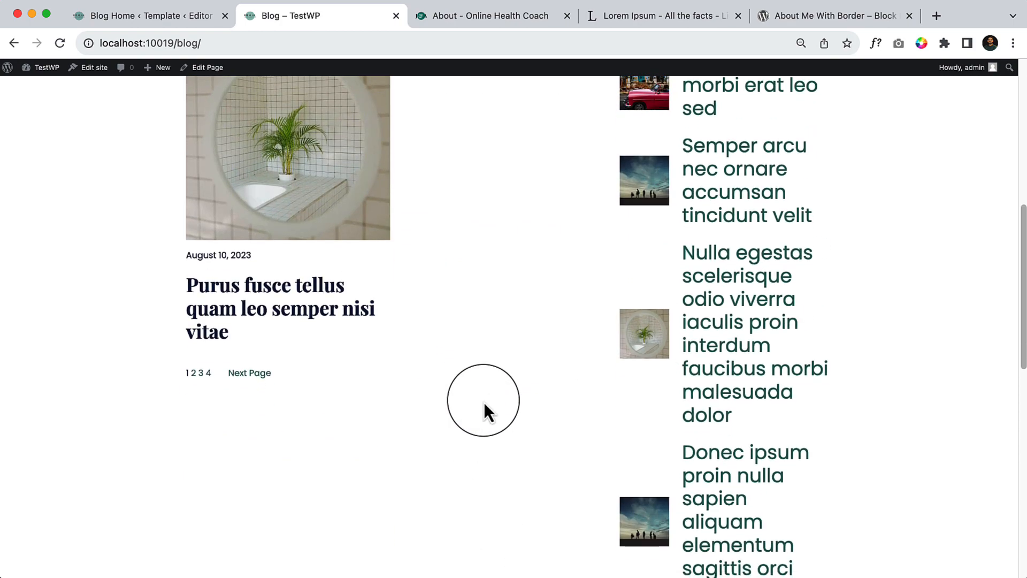
scroll(483, 402, down, 10)
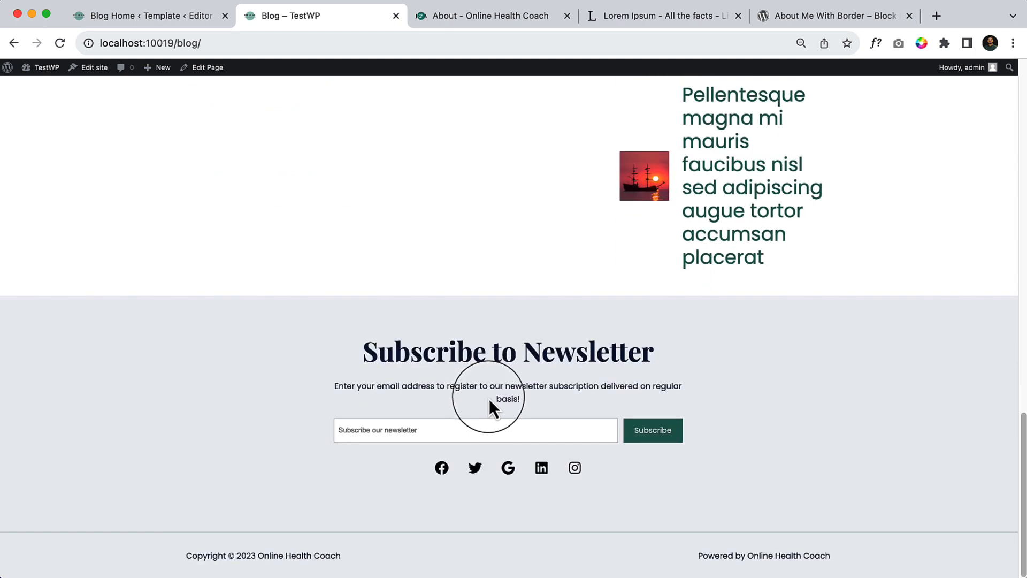
scroll(490, 399, up, 20)
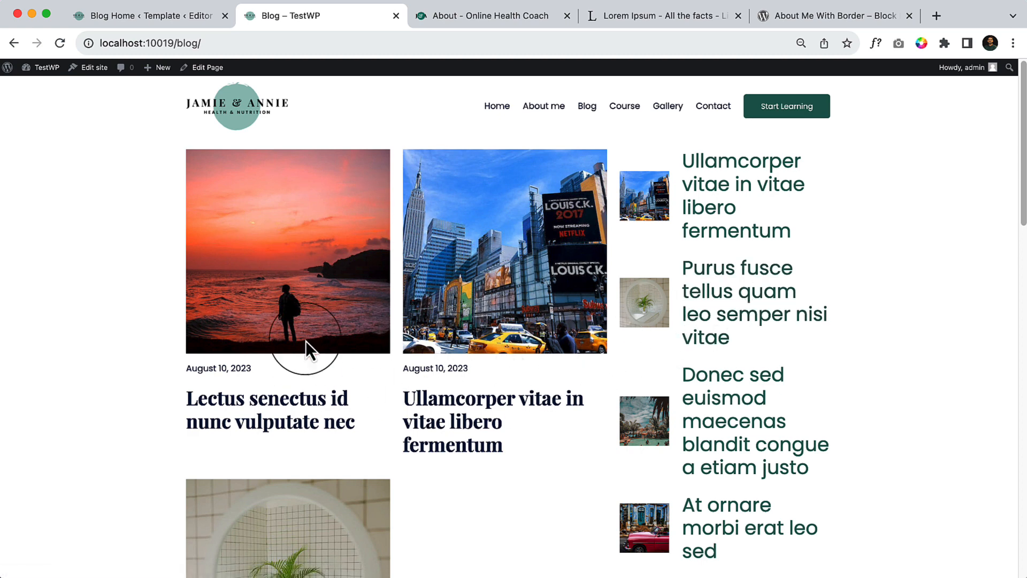
Return to the site editor, search its commands for "page" and open the Pages template.
click(192, 16)
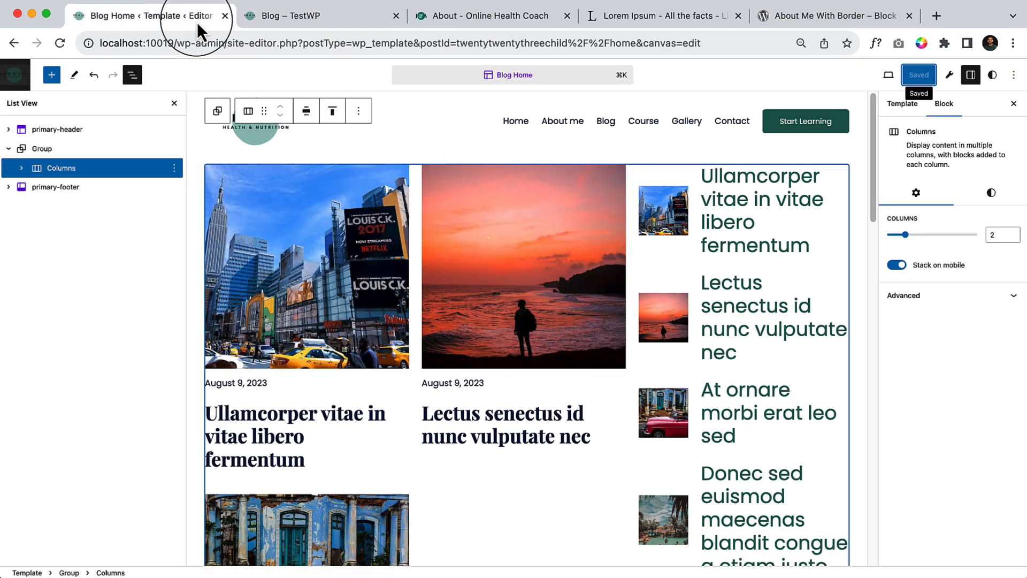
click(88, 147)
scroll(578, 206, up, 2)
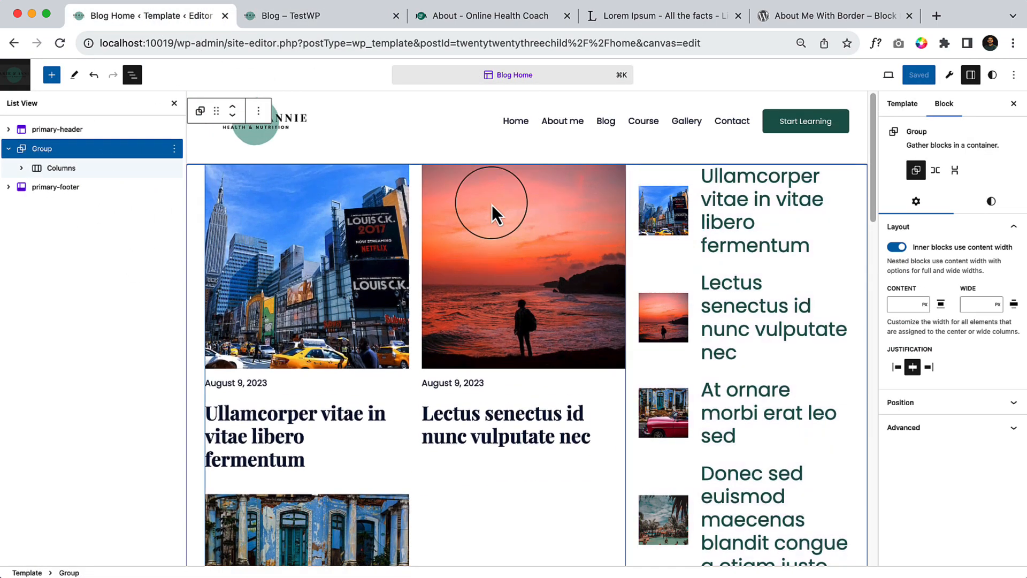
click(52, 75)
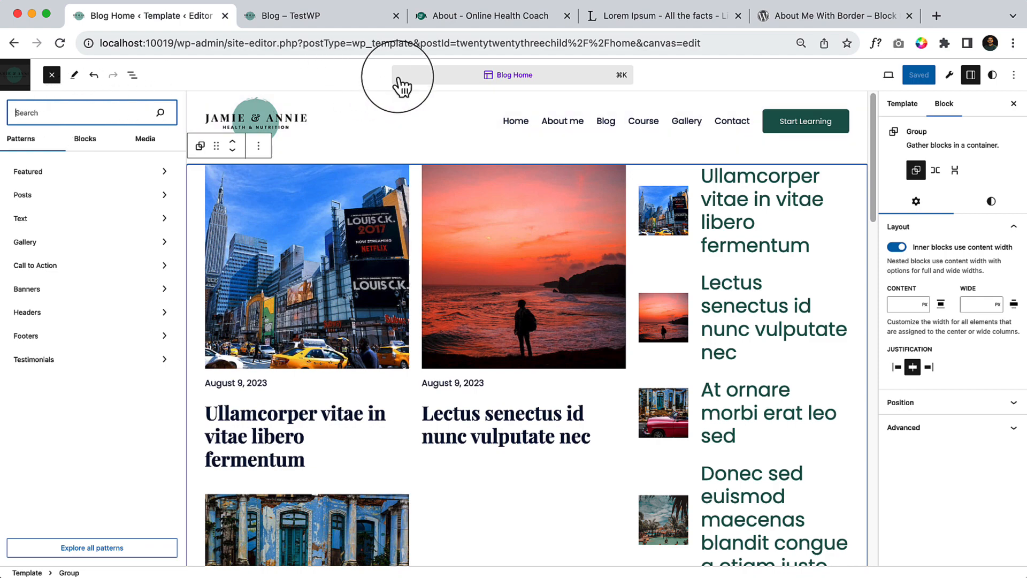
click(509, 76)
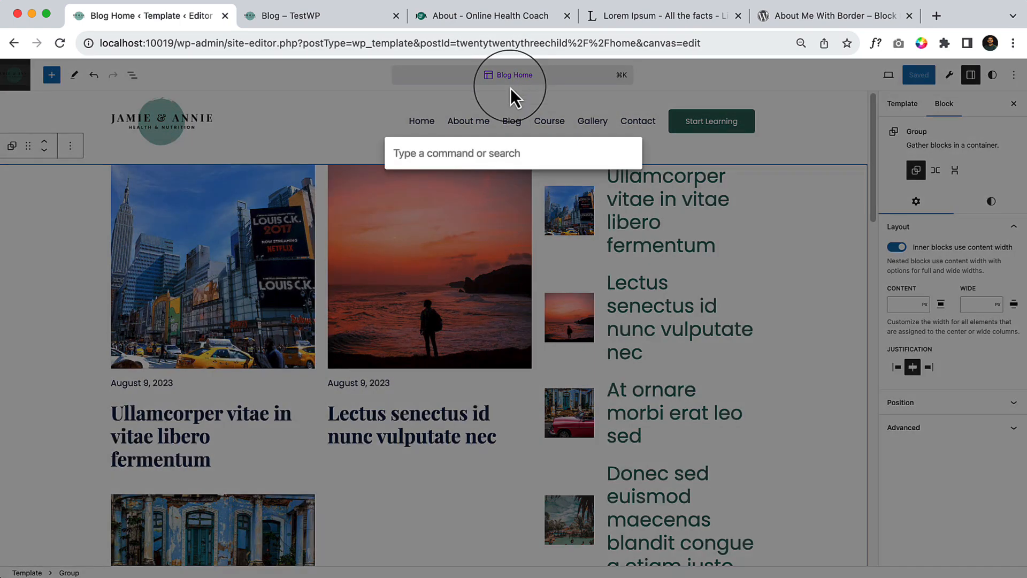
text(page)
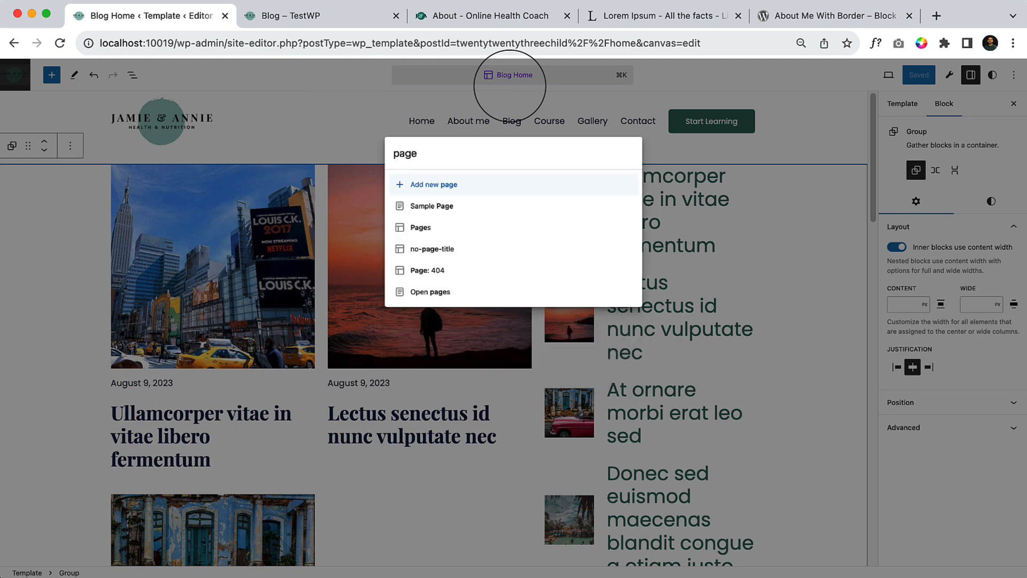
click(430, 227)
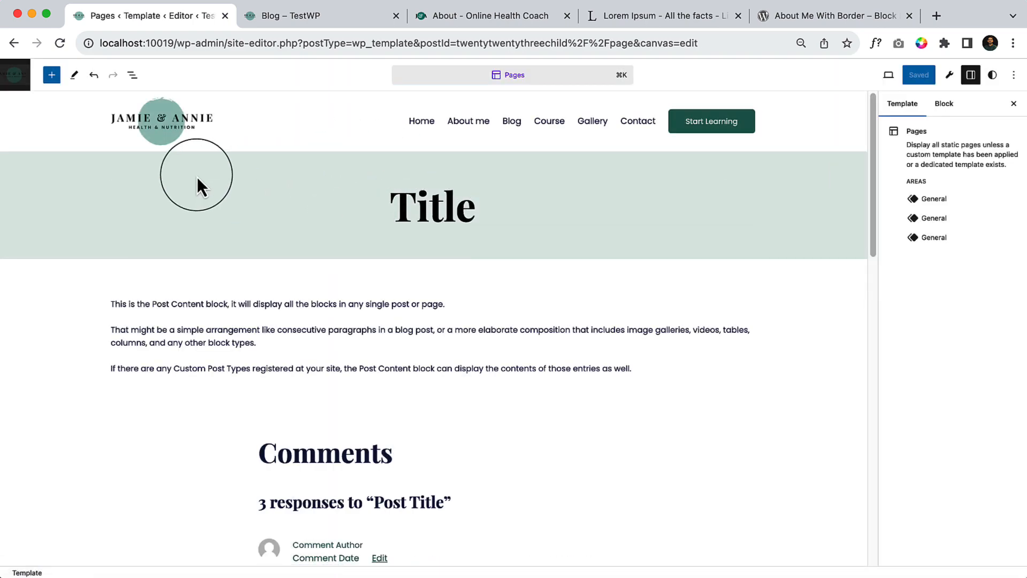
Create a General template part named "Page Header" from the Cover block around the page title.
click(99, 166)
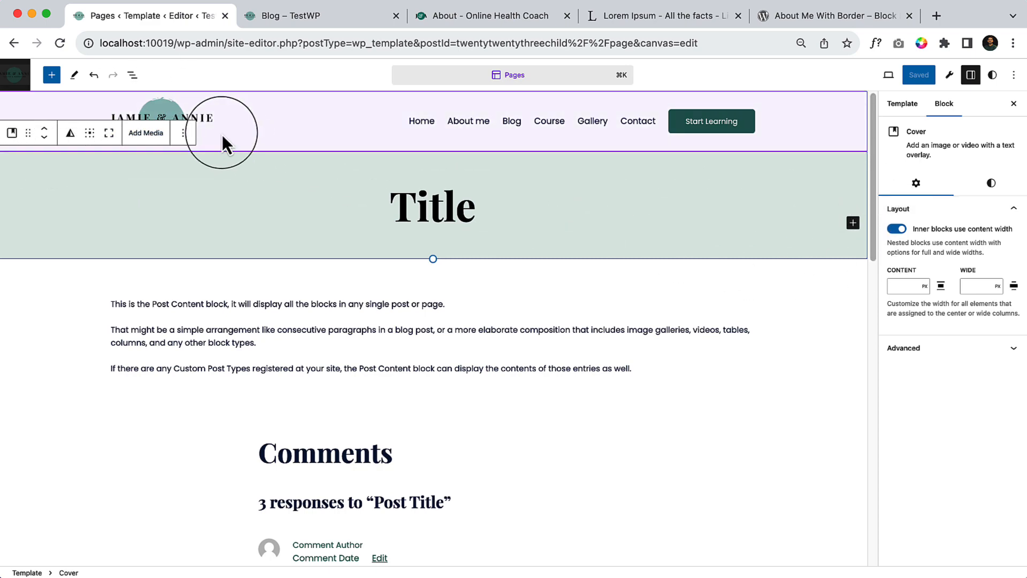
click(183, 133)
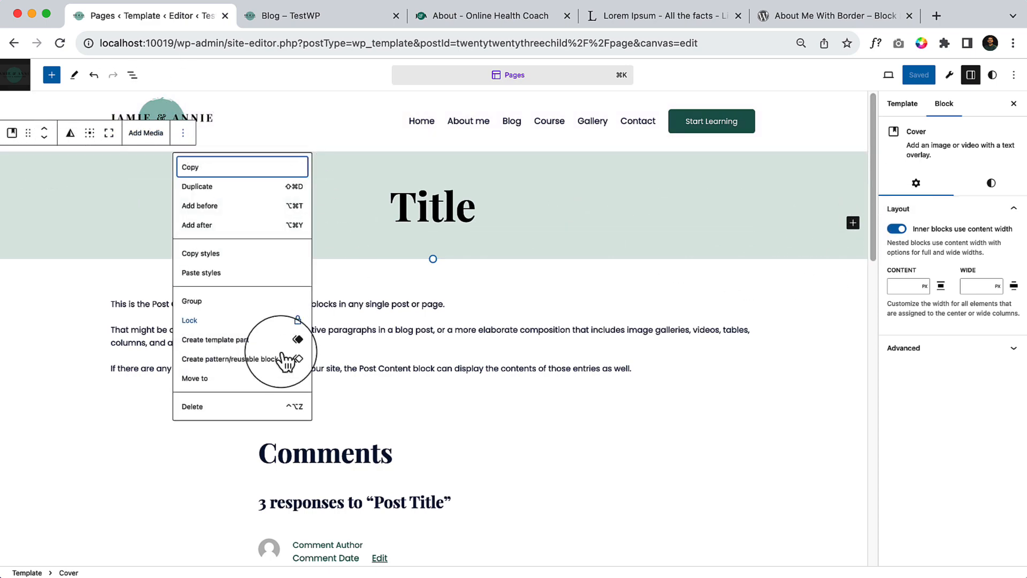
click(212, 347)
click(475, 241)
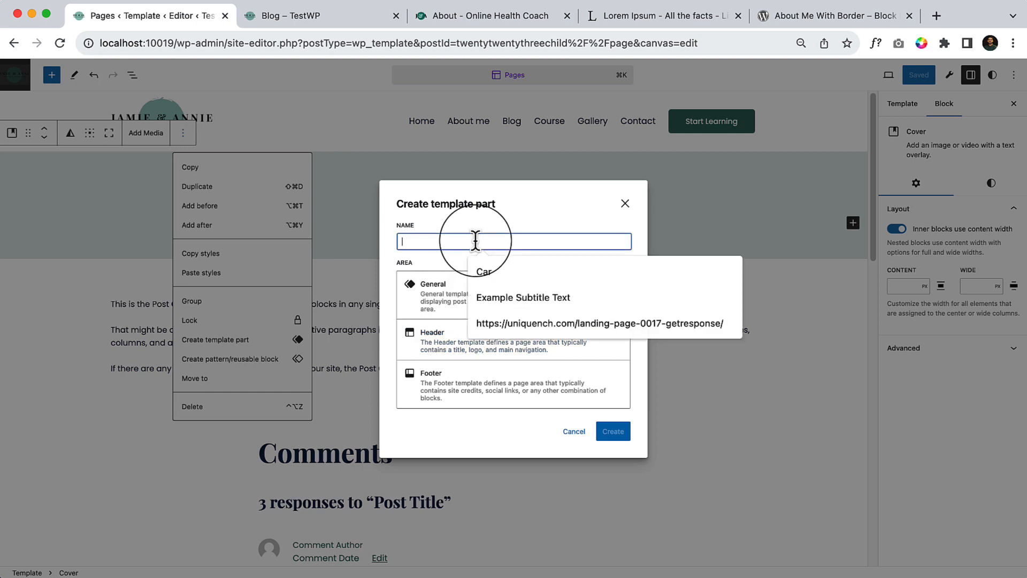
text(Pa)
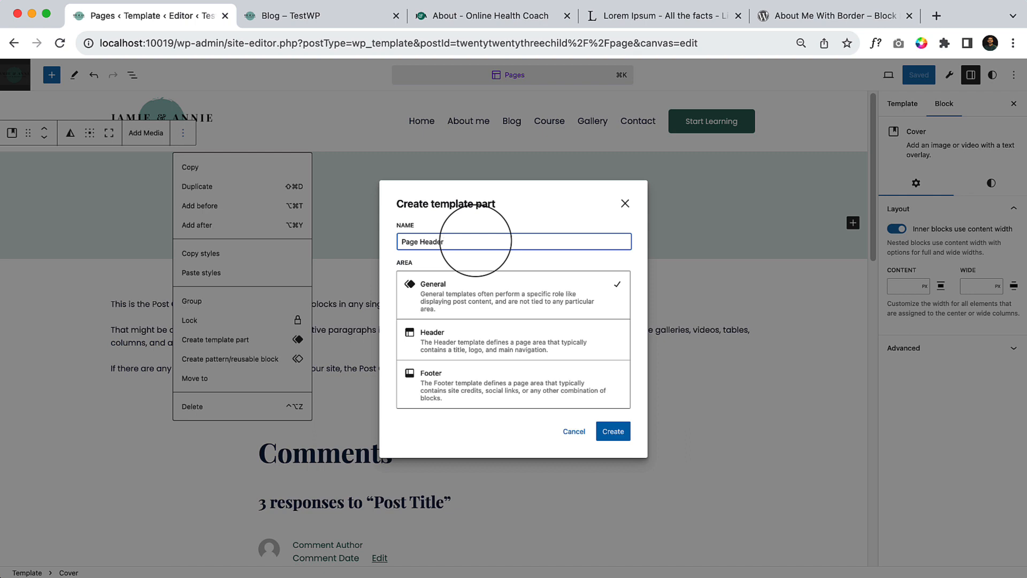
text(ge Header)
click(613, 431)
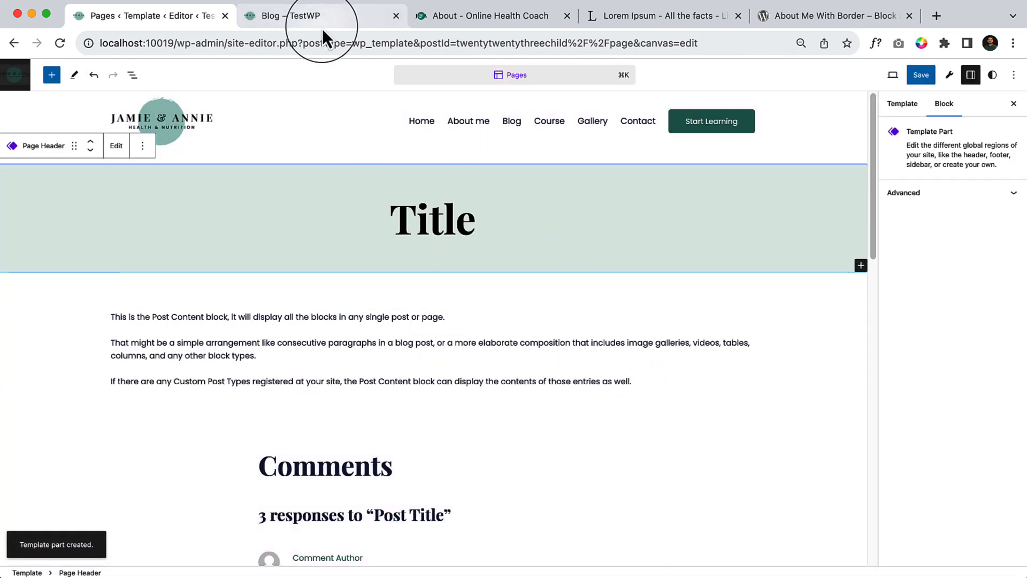
Search the site editor's commands for "blog" and open the Blog Home template.
click(535, 76)
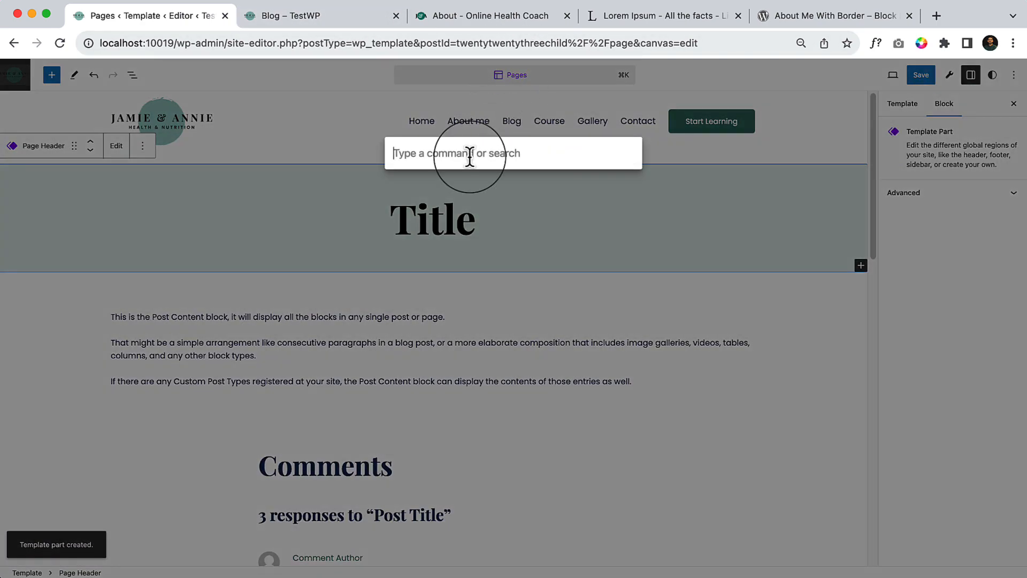
text(blog)
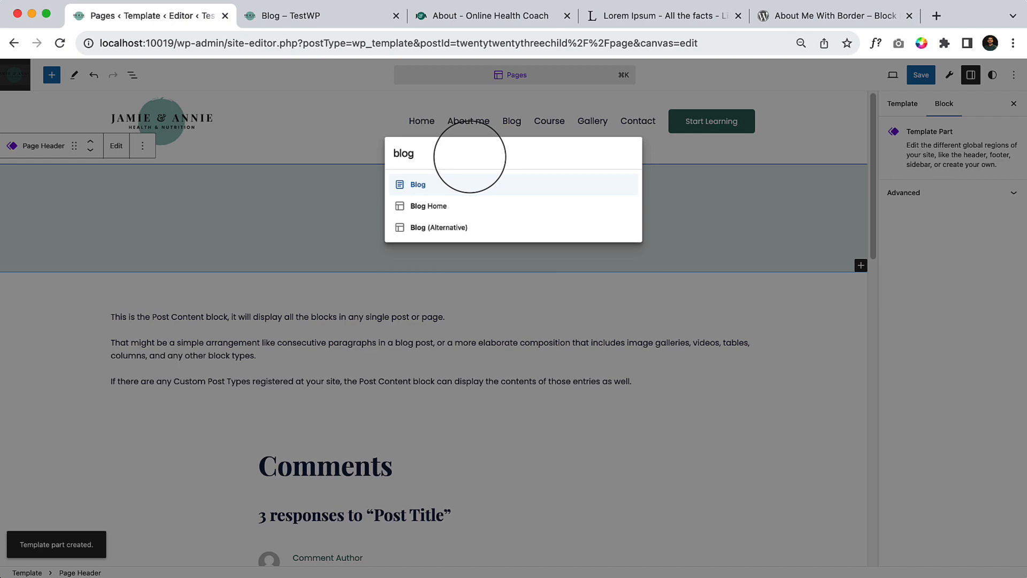
click(460, 208)
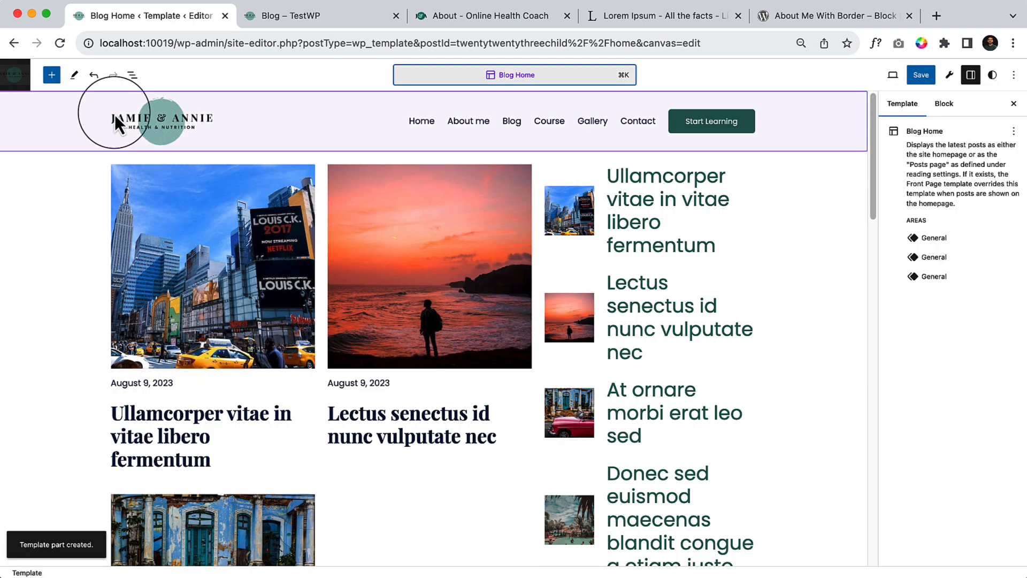
Insert a Template Part block between the primary header and the Group, and assign it the existing Page Header part.
click(51, 75)
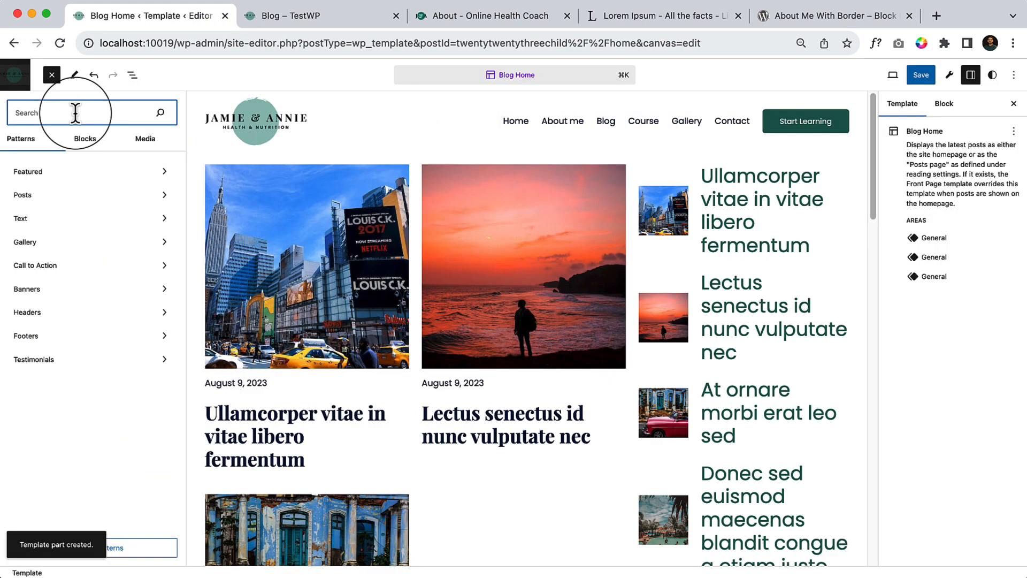
click(419, 178)
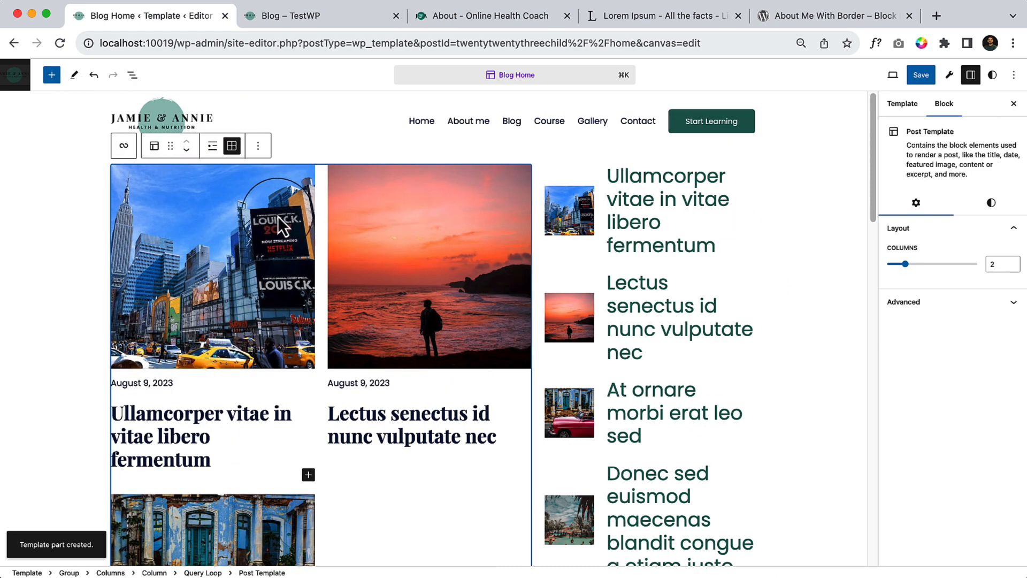
click(132, 75)
click(75, 146)
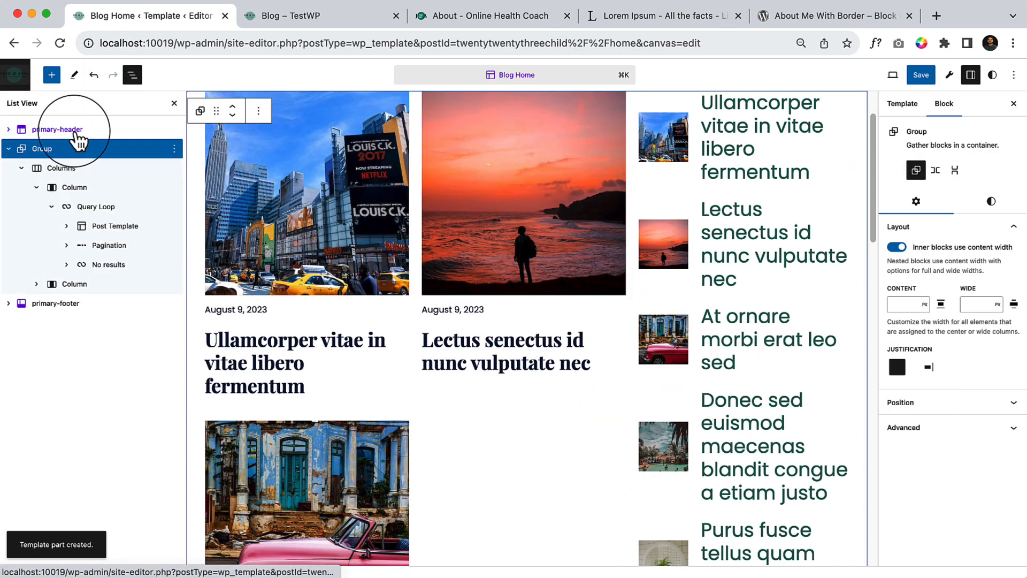
click(52, 75)
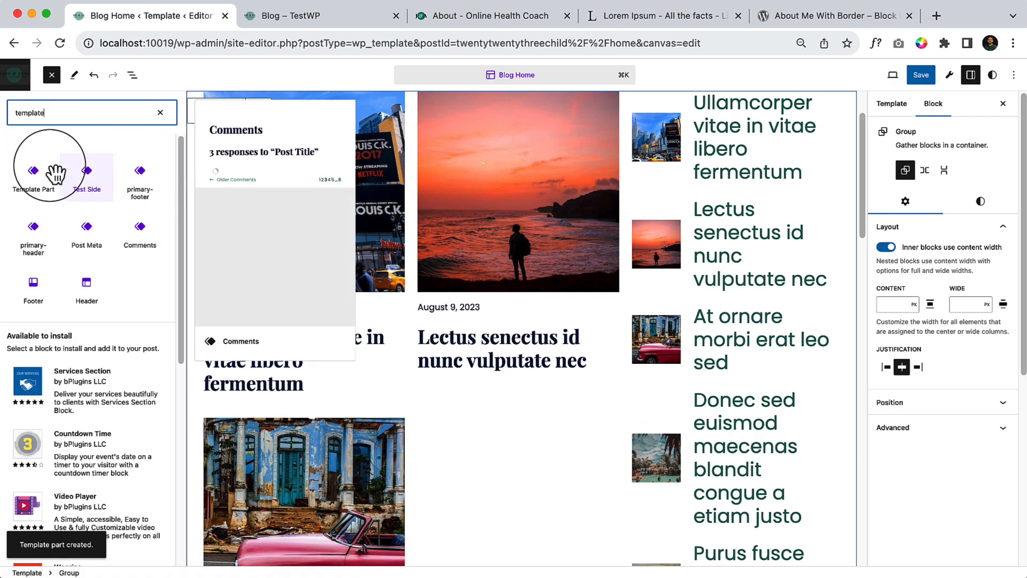
click(35, 174)
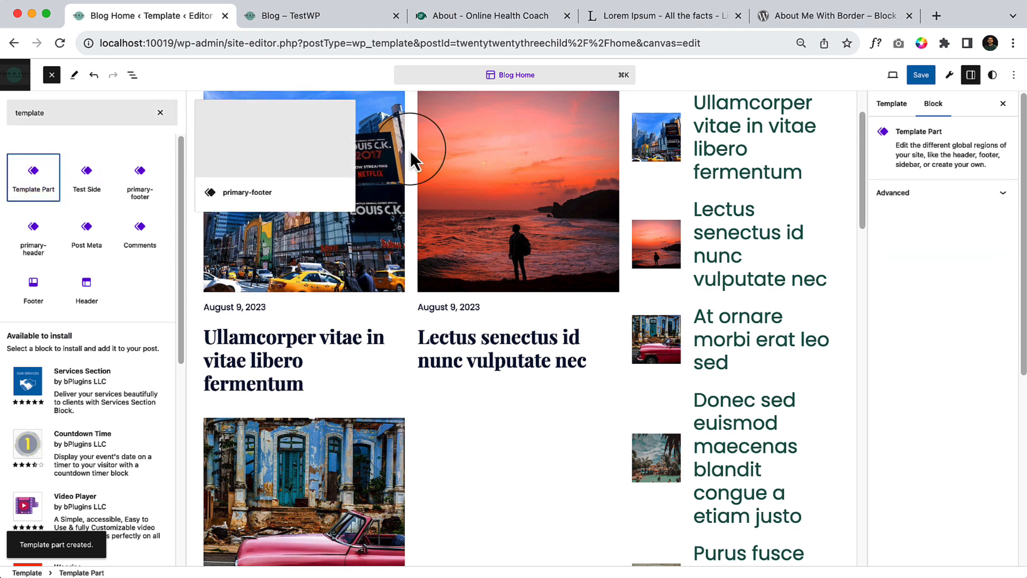
drag(33, 173, 466, 162)
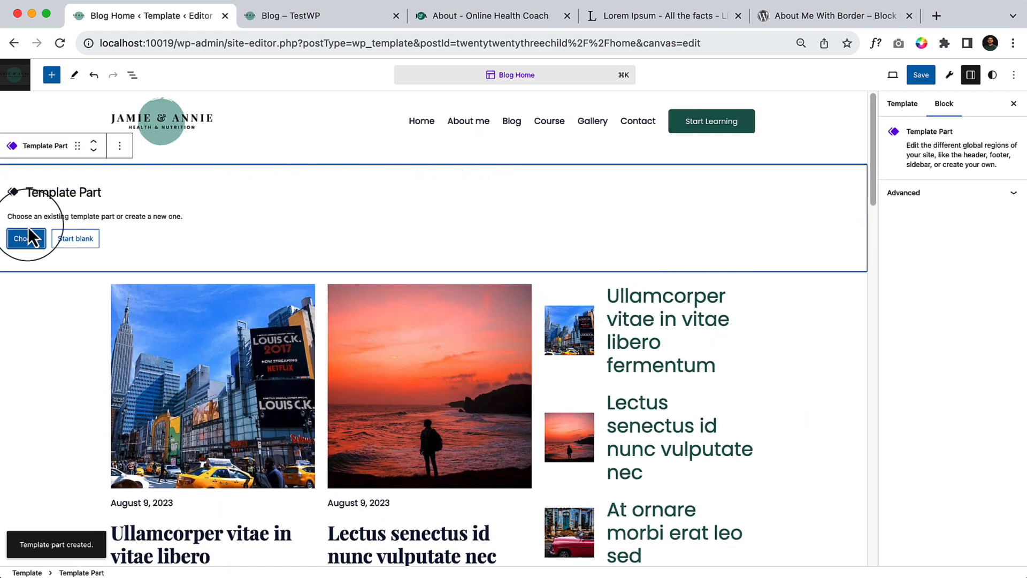
click(45, 239)
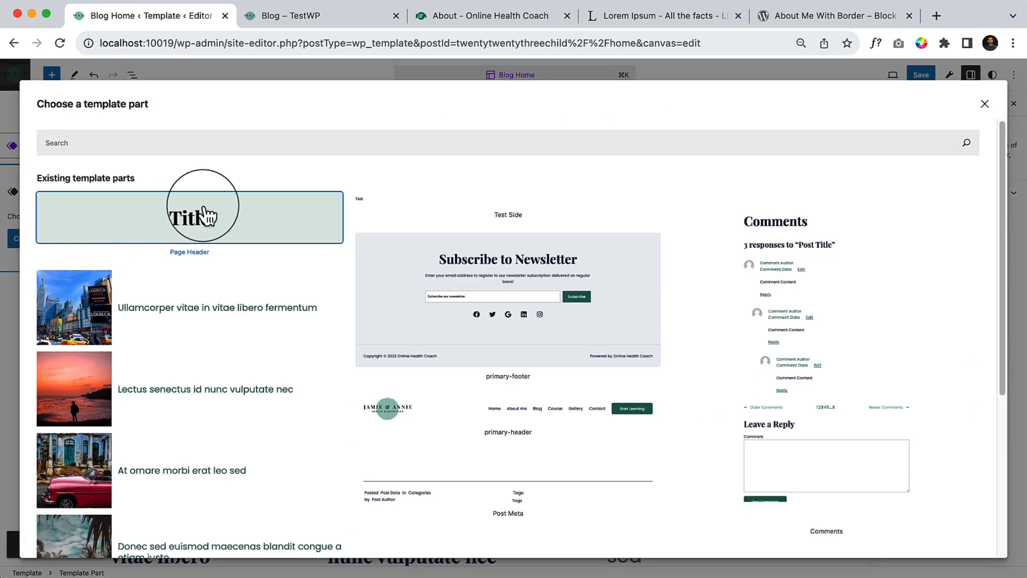
click(279, 231)
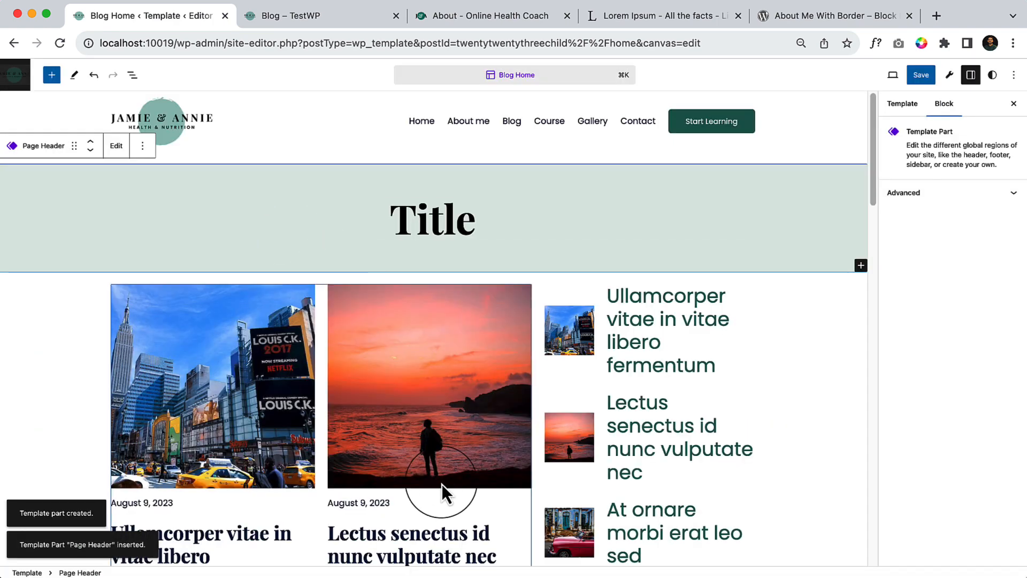
Select the Title block inside the Page Header's Cover and save the template changes.
click(425, 217)
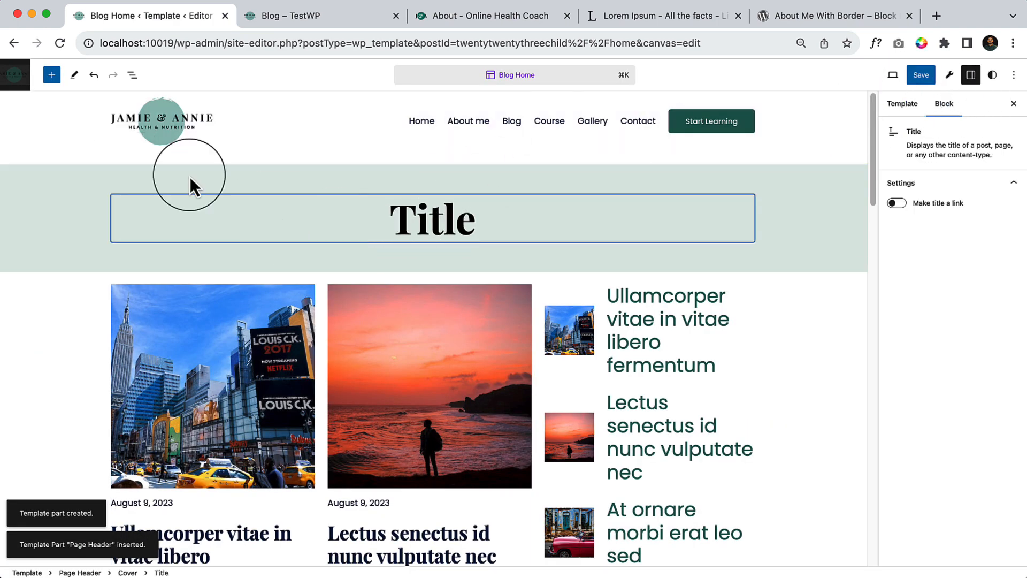
click(137, 75)
click(65, 189)
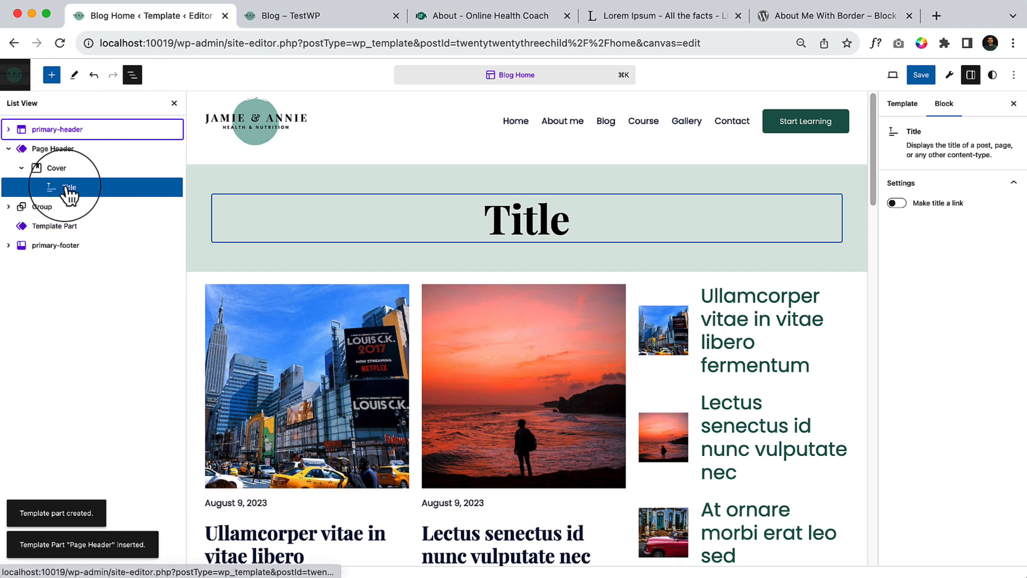
click(921, 75)
click(919, 76)
Reload the live Blog page and check the title text in the page header banner.
click(345, 22)
click(59, 46)
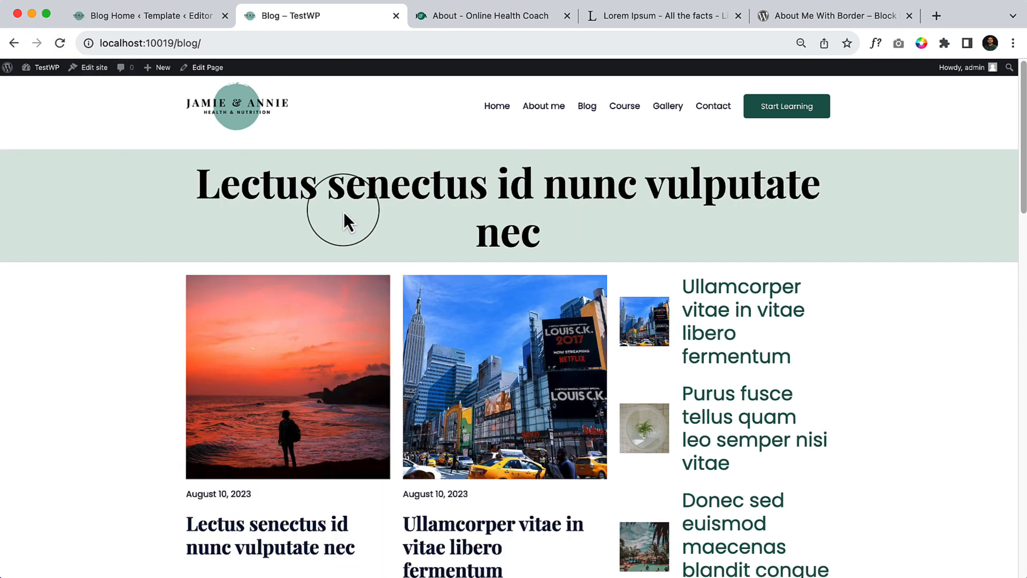
drag(198, 184, 566, 234)
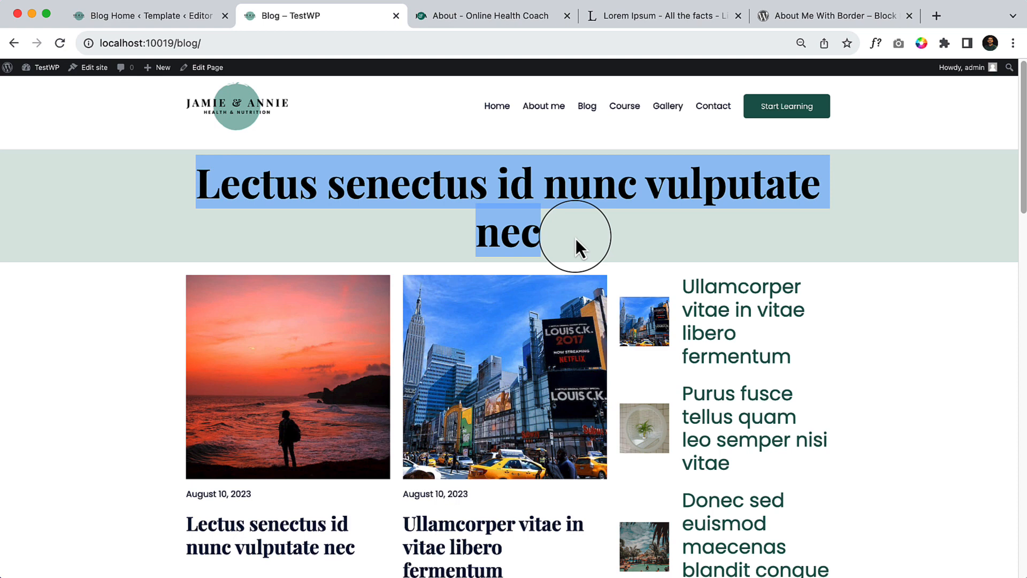
Return to the Blog Home template editor and detach the Page Header's blocks from their template part.
click(162, 20)
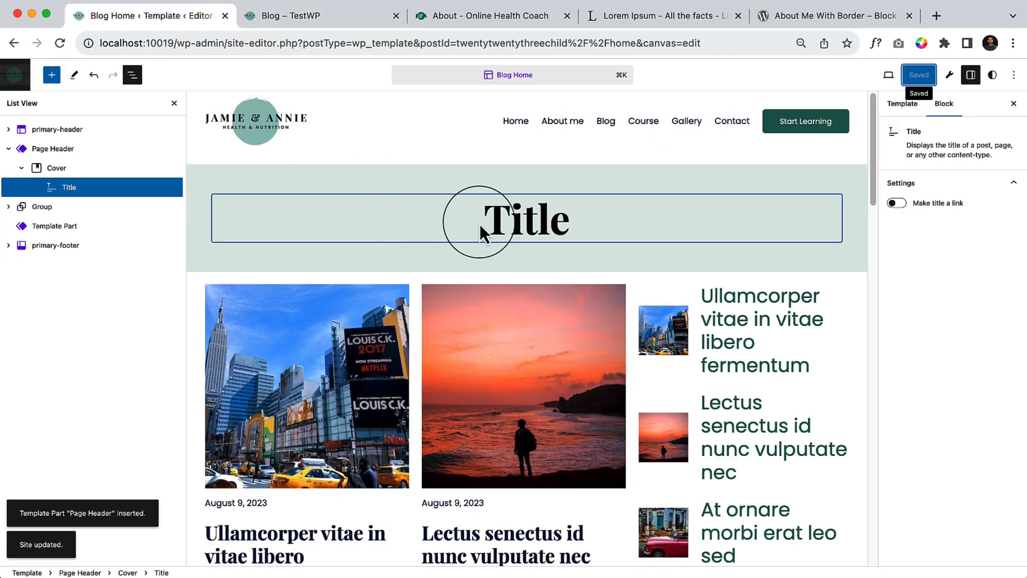
click(167, 187)
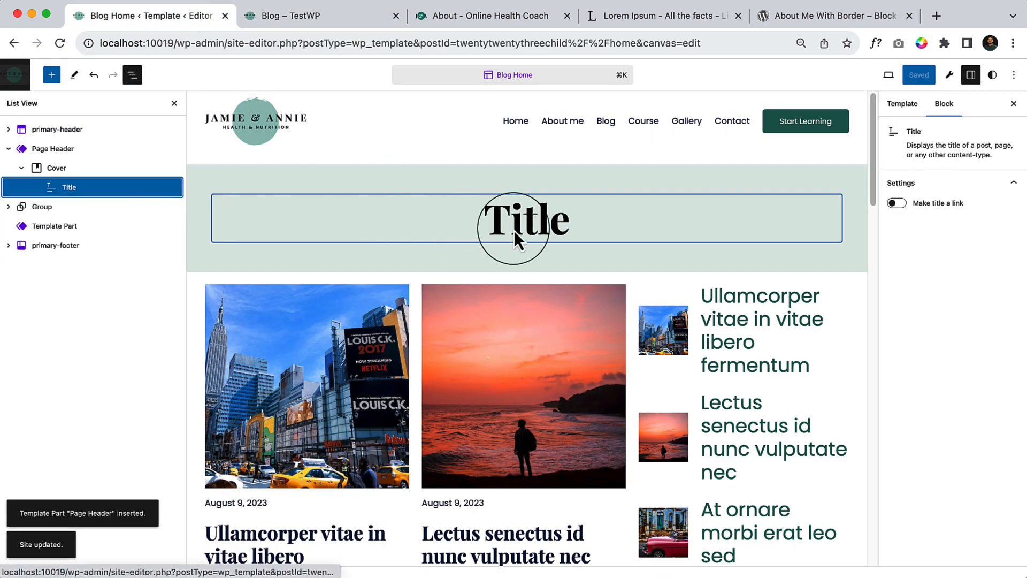
click(527, 226)
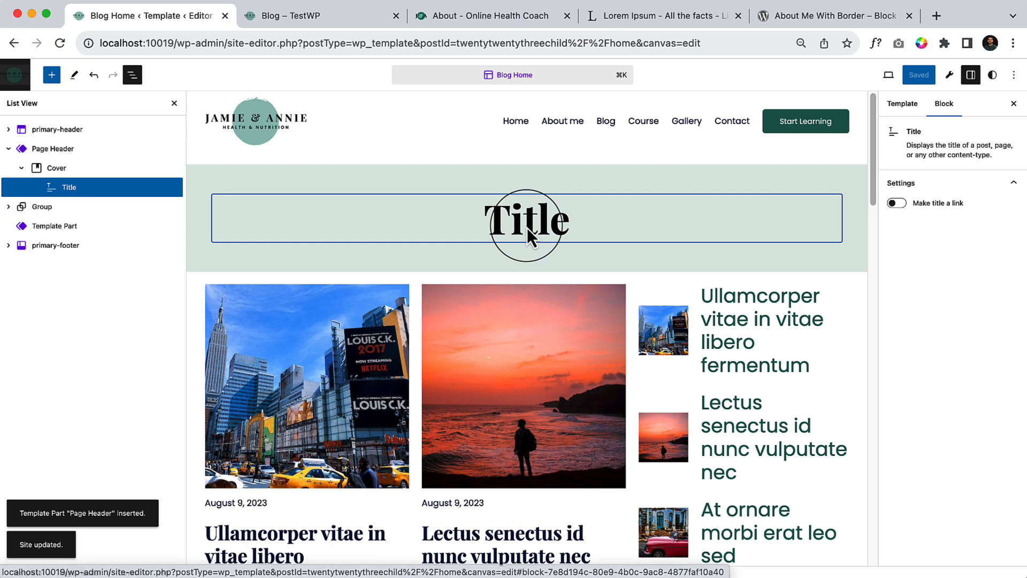
click(102, 150)
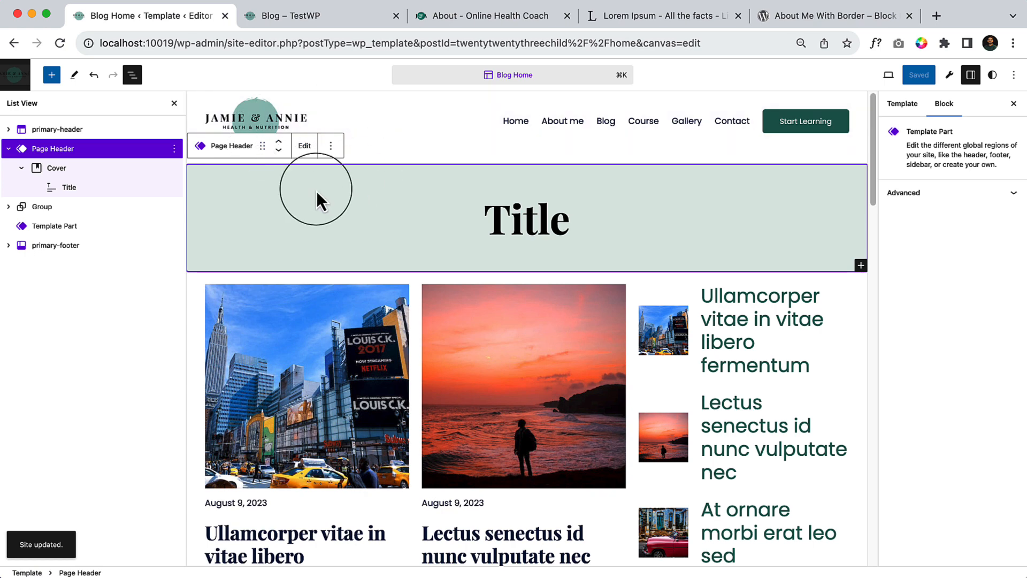
click(331, 146)
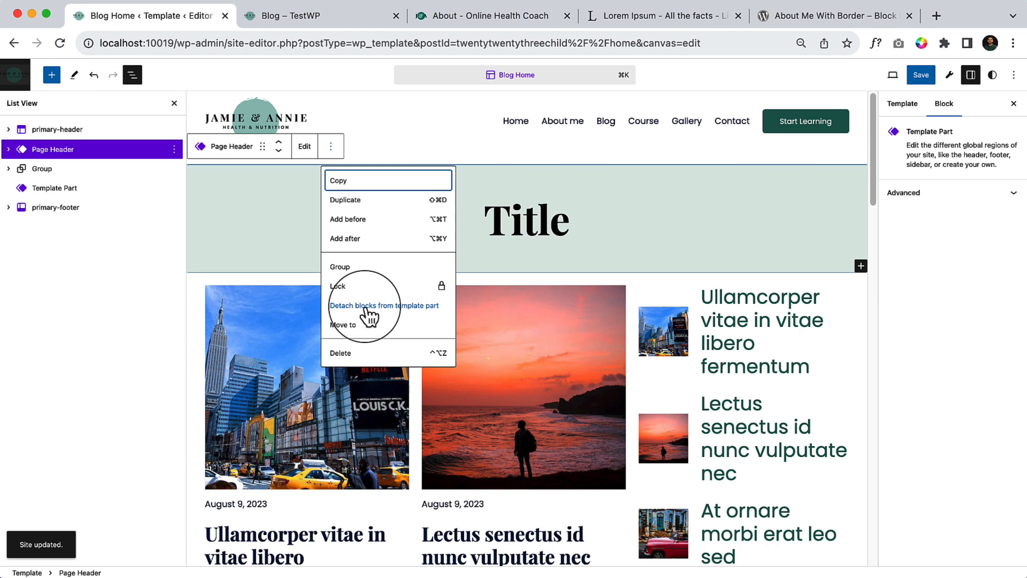
click(368, 310)
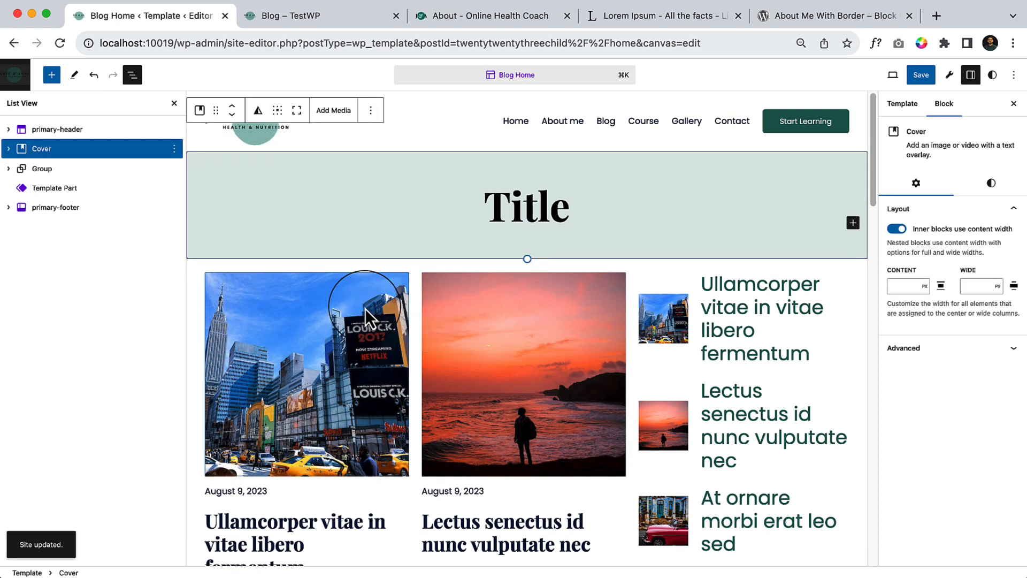
Insert an Archive Title block below the Title block inside the banner's Cover and save the template.
click(556, 222)
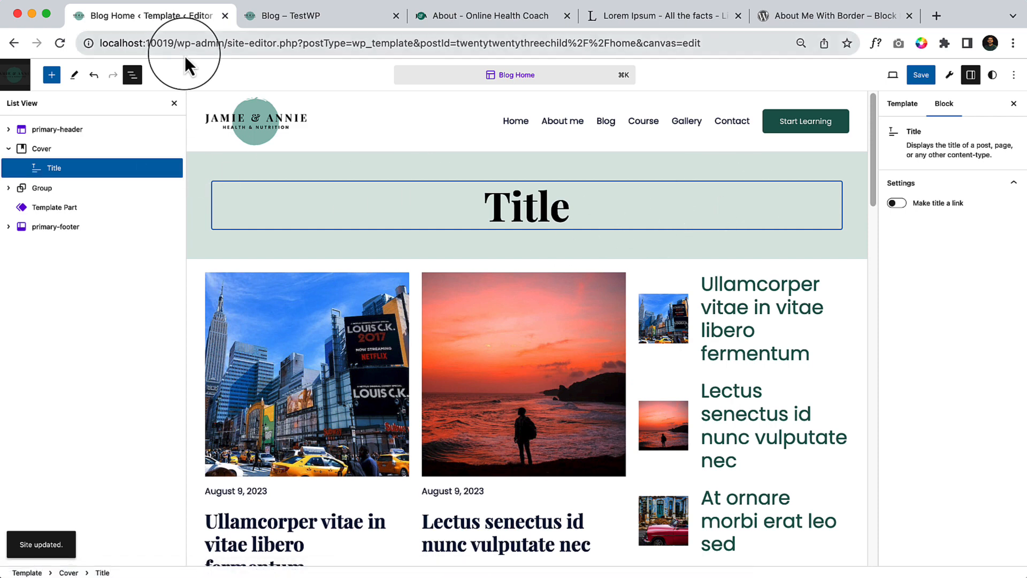
click(54, 75)
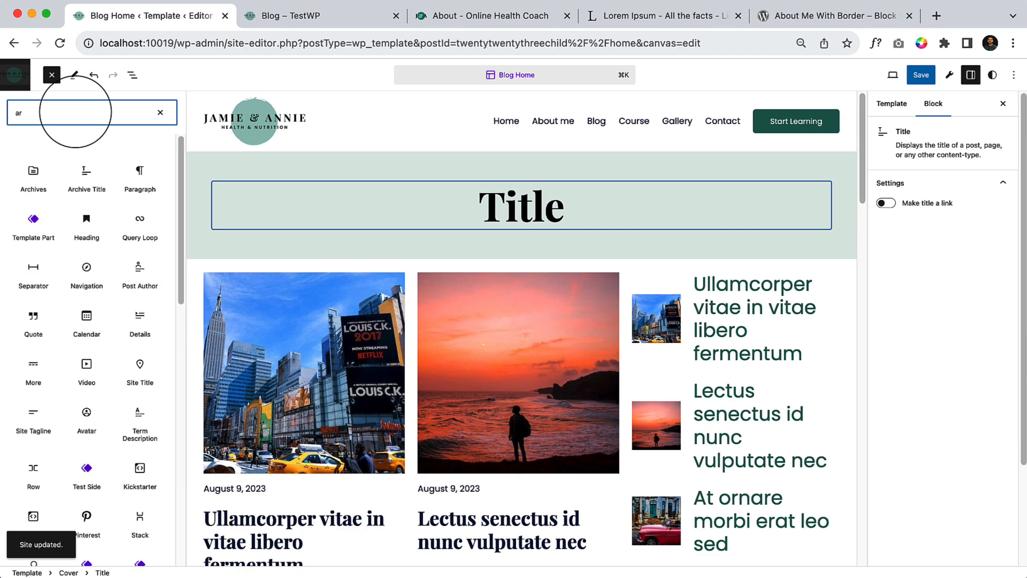
drag(78, 155, 548, 198)
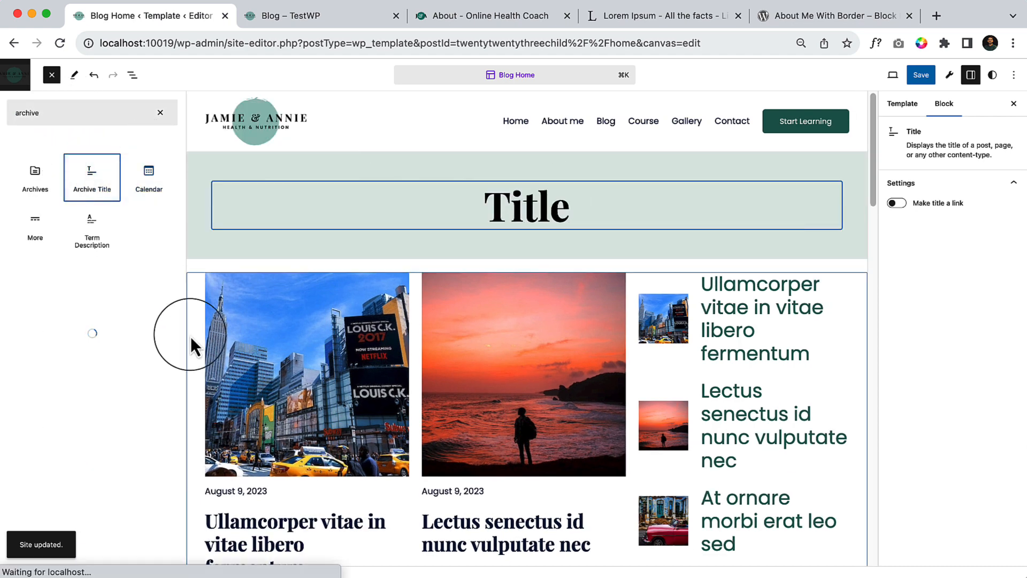
click(415, 224)
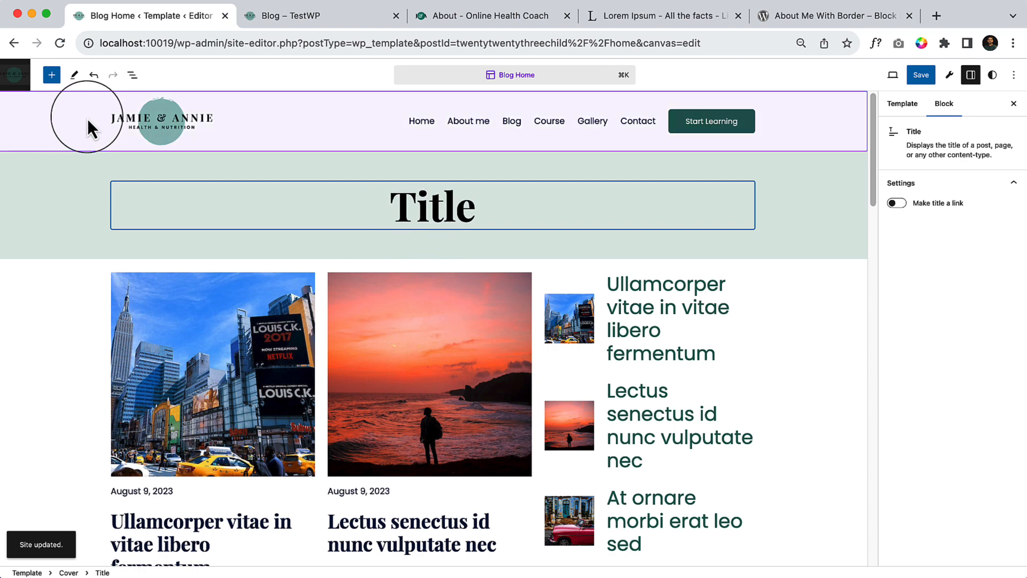
click(52, 76)
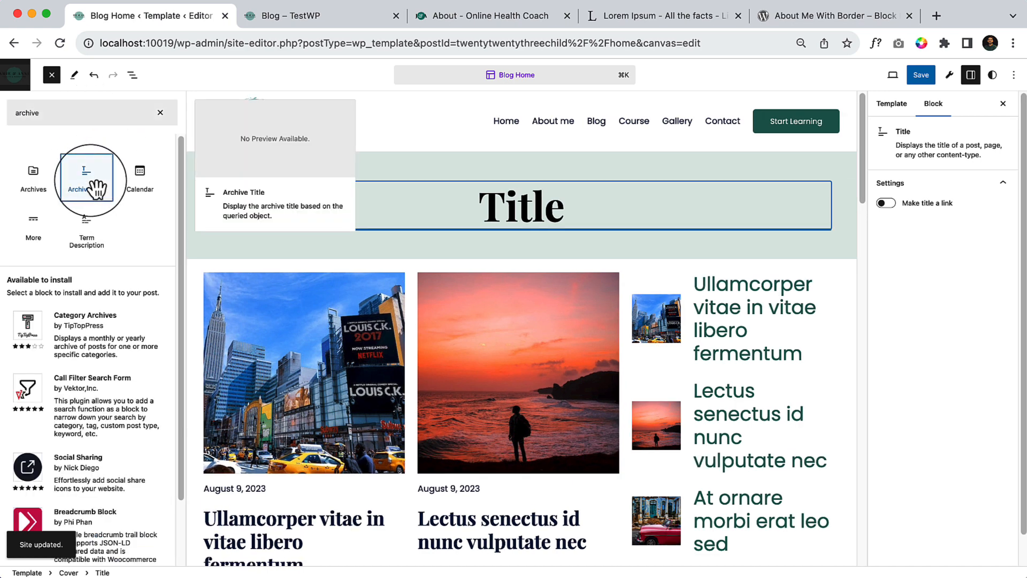
click(85, 176)
click(604, 194)
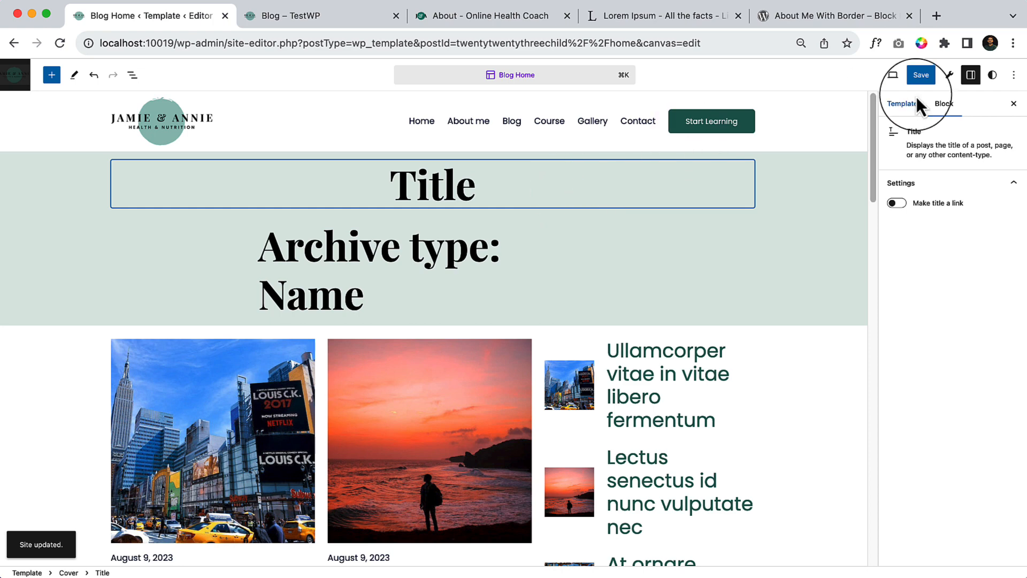
click(922, 82)
click(918, 78)
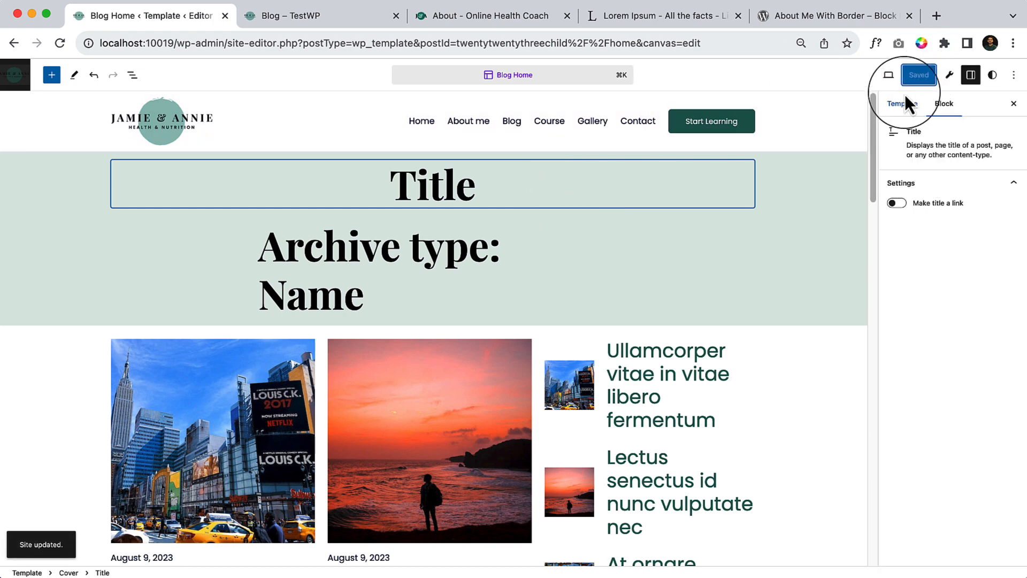
Reload the template editor and delete the Title block from the banner's Cover.
click(60, 43)
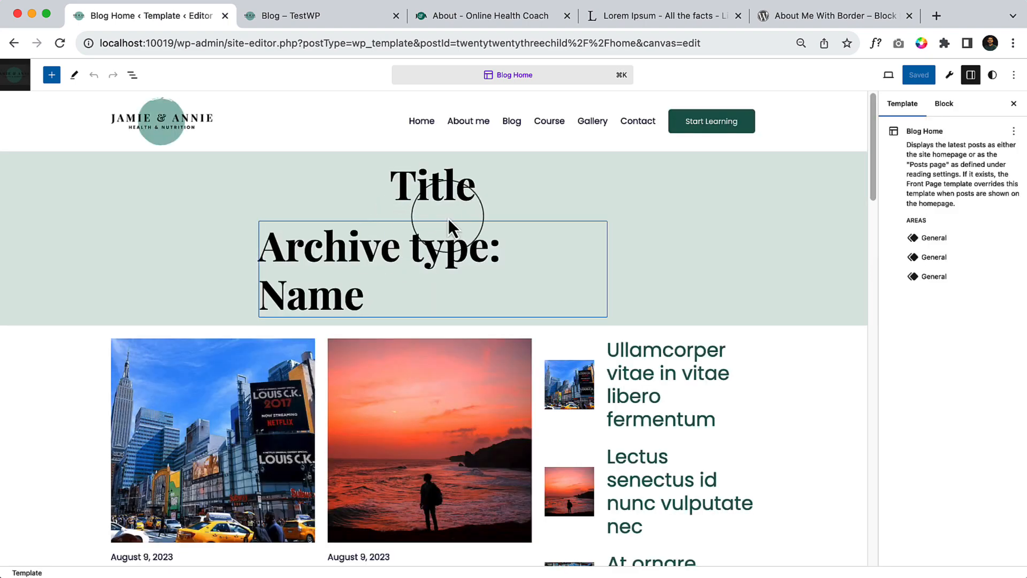
click(467, 186)
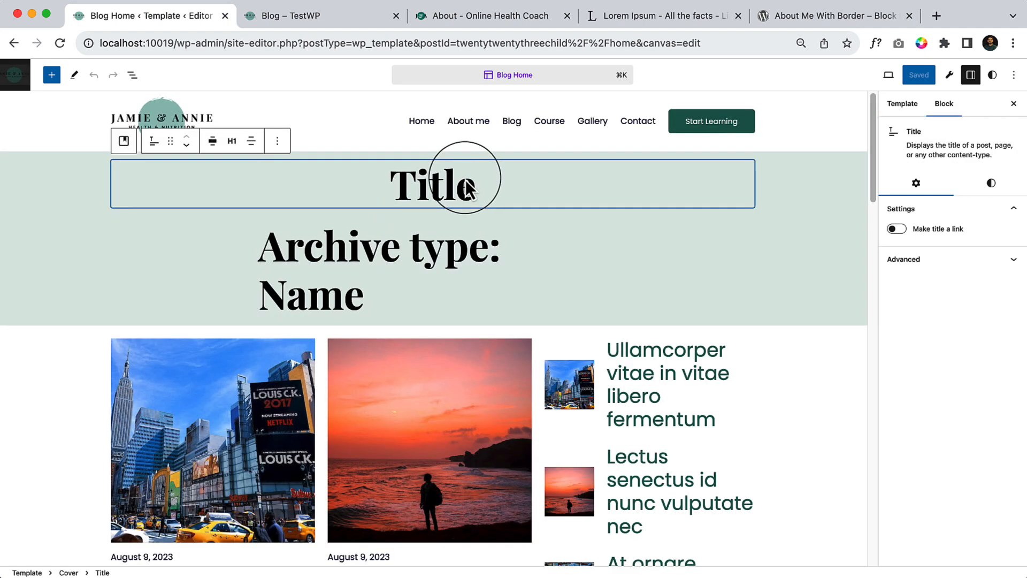
click(282, 144)
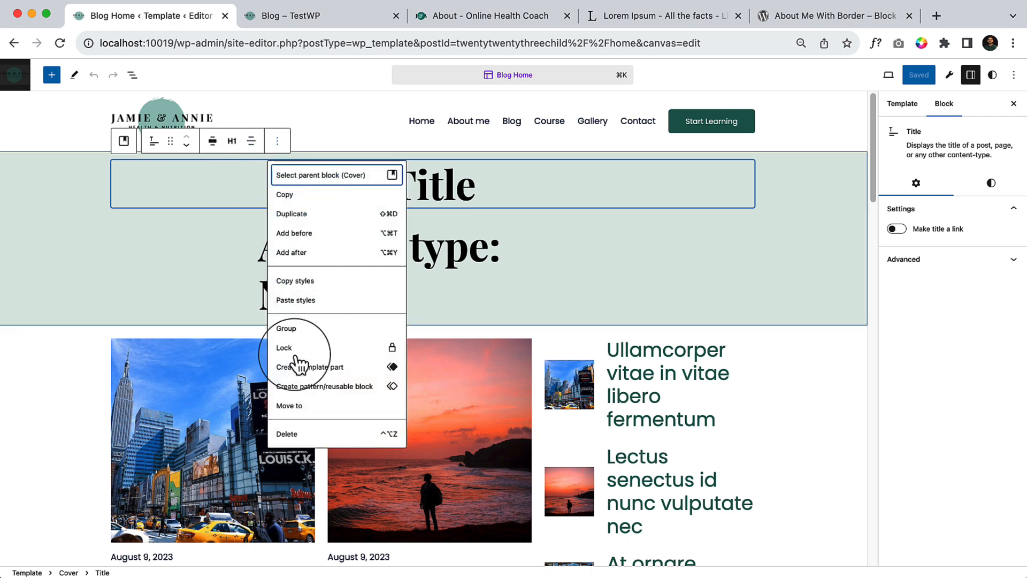
click(284, 433)
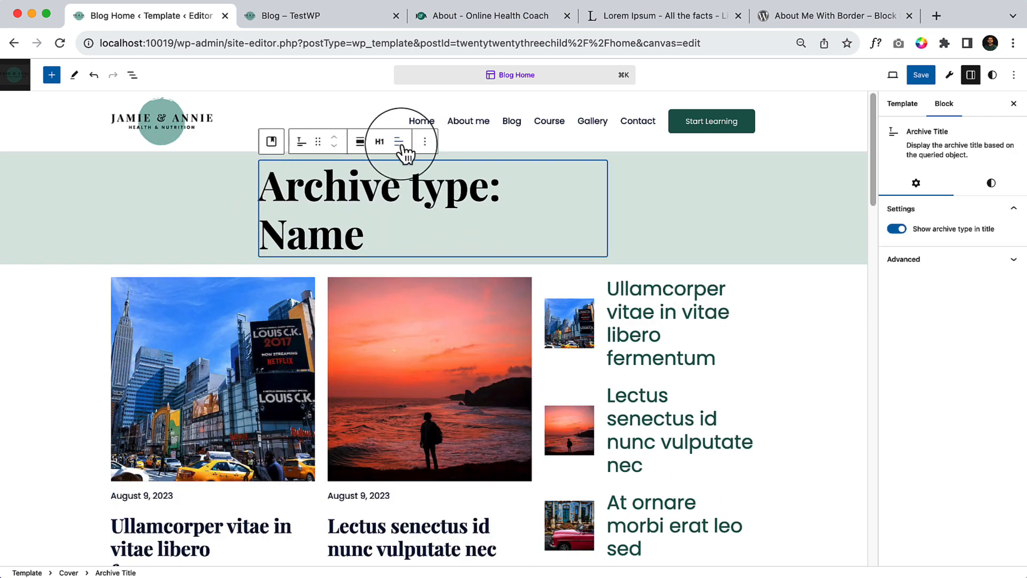
Center the Archive Title's text and set the block's alignment to wide width.
click(398, 142)
click(430, 192)
click(424, 142)
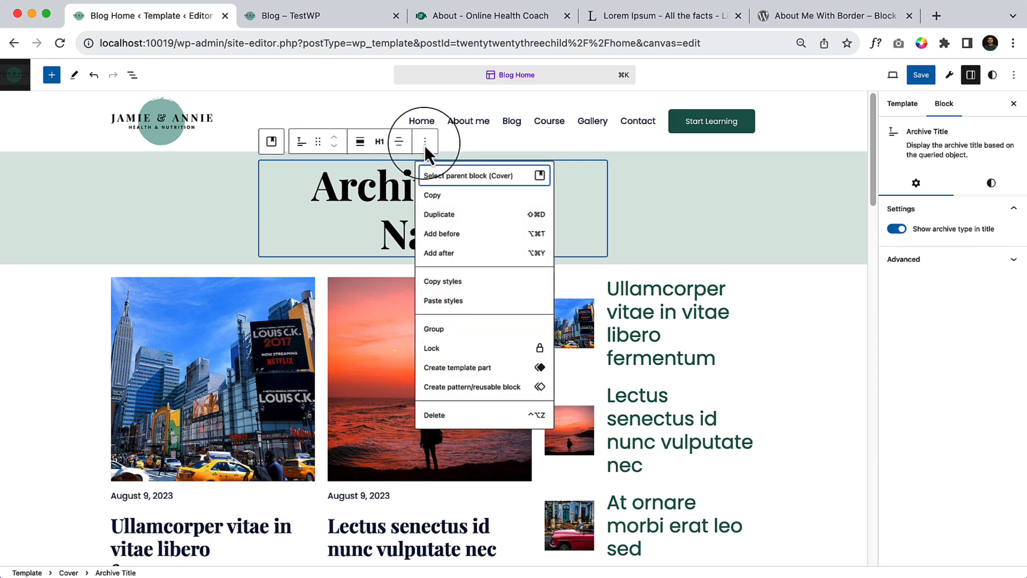
click(360, 142)
click(396, 199)
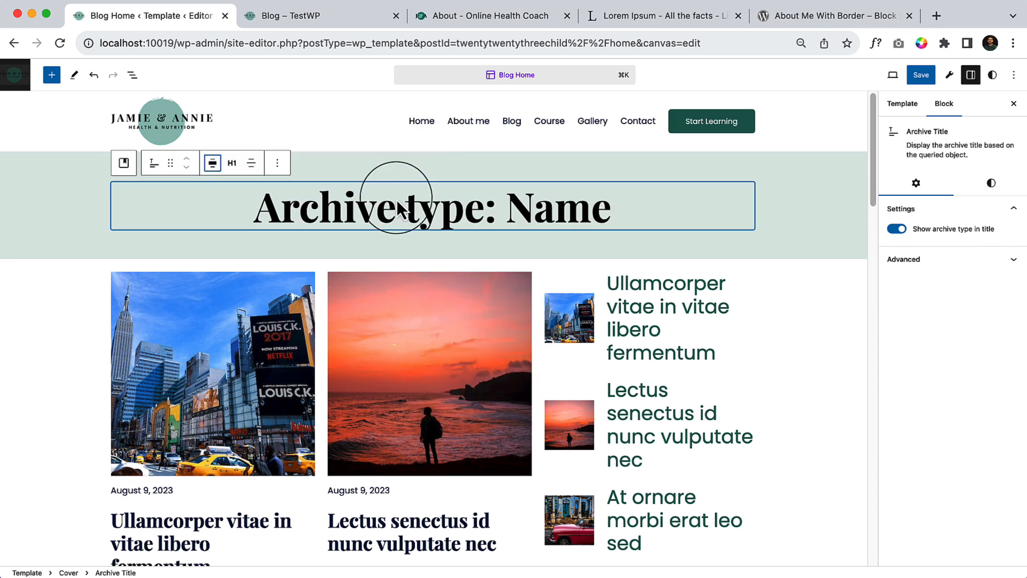
Enter 200 px as the minimum height of the Cover around the Archive Title.
click(120, 164)
click(990, 182)
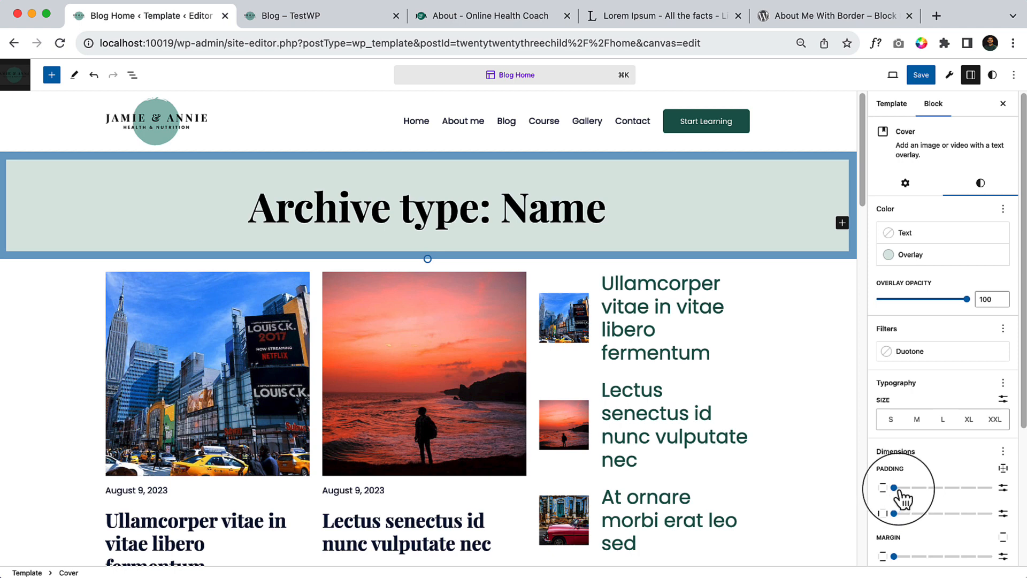
click(254, 206)
click(1011, 185)
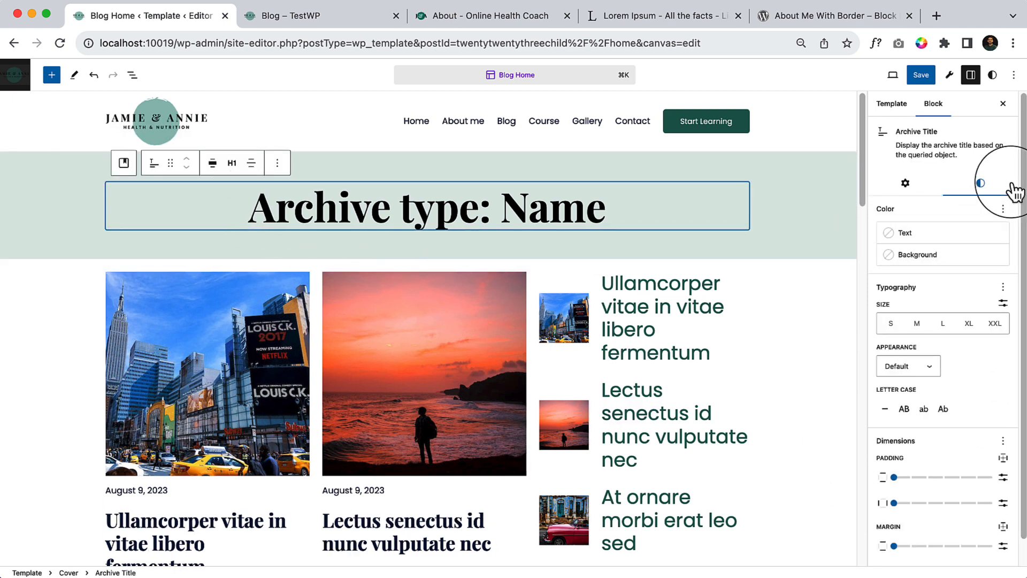
click(14, 172)
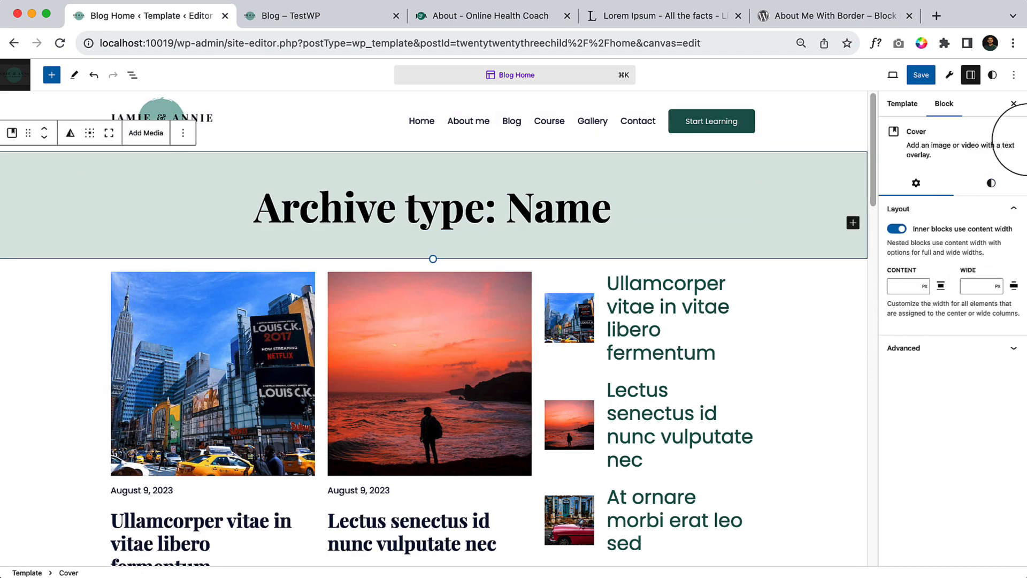
click(991, 184)
scroll(909, 529, down, 5)
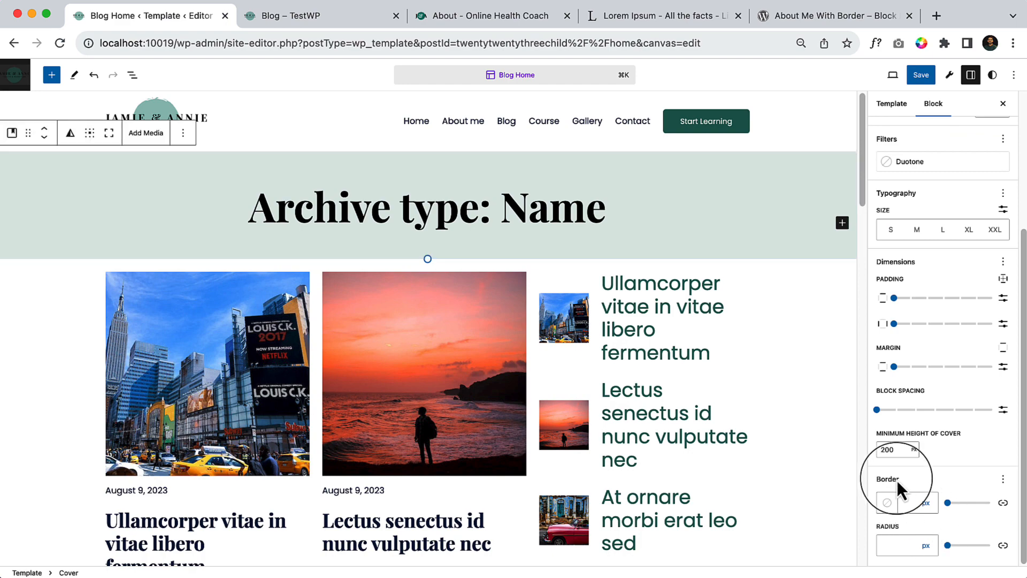
click(897, 450)
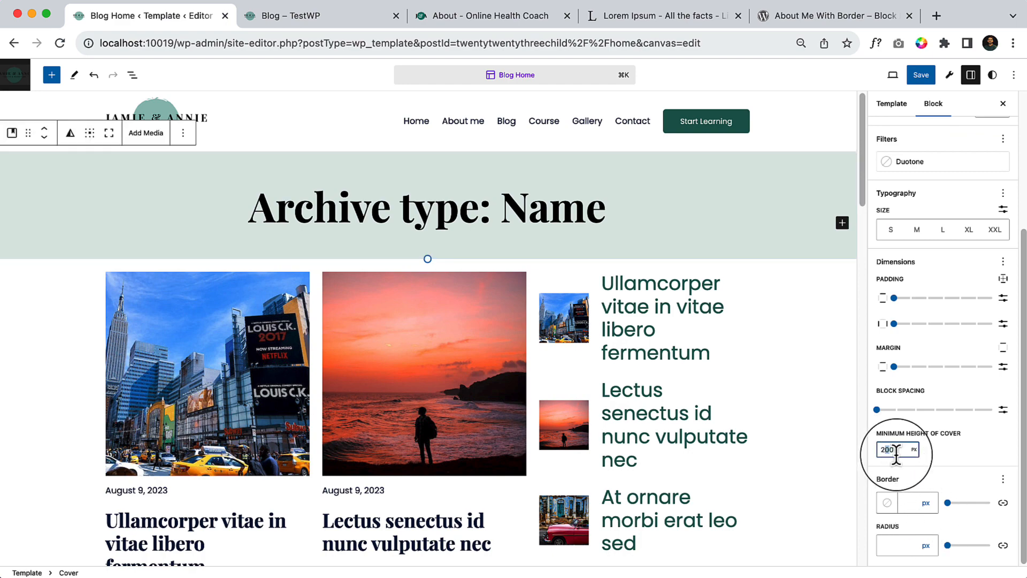
text(5)
key(BackSpace)
text(0)
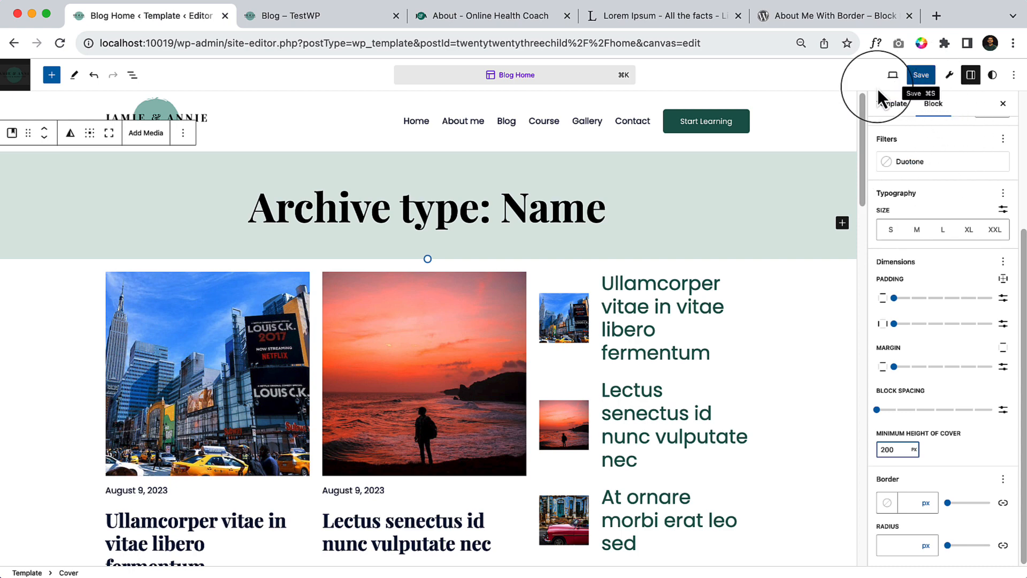
Save the template and reload the live Blog page to check the banner.
click(918, 75)
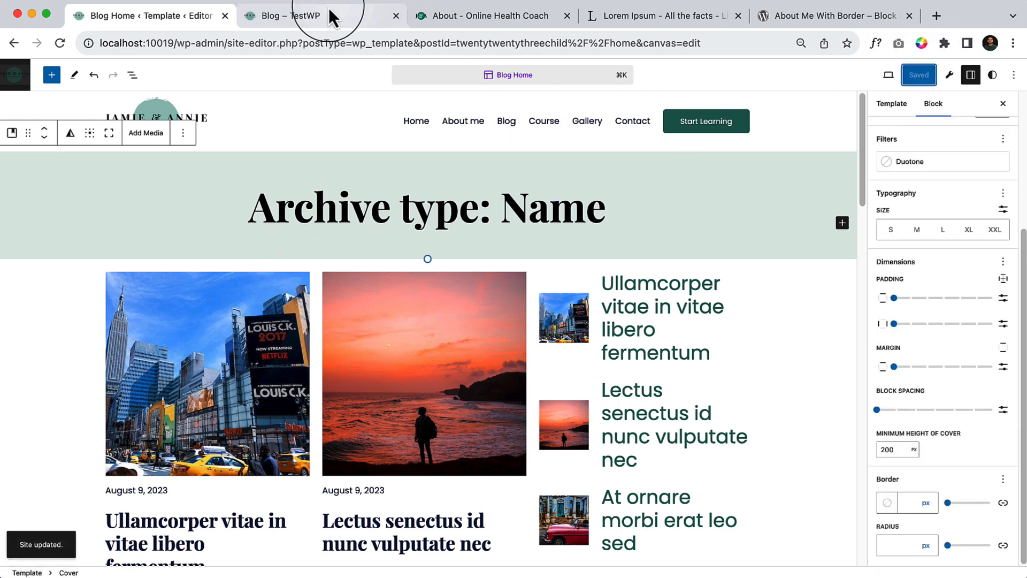
click(315, 16)
click(60, 42)
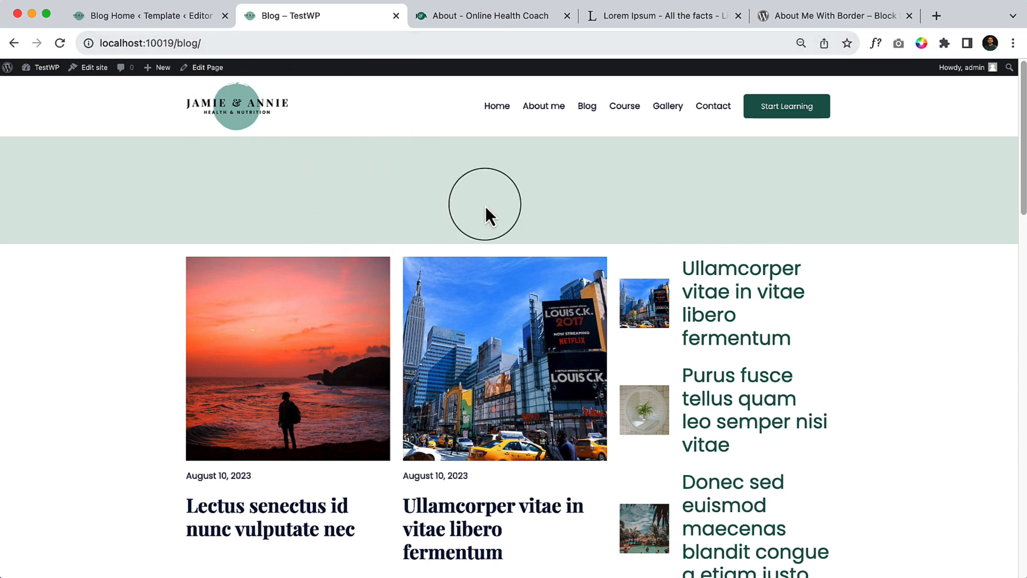
Try hiding the archive type in the Blog Home template's Archive Title block and save the template.
click(140, 19)
click(533, 219)
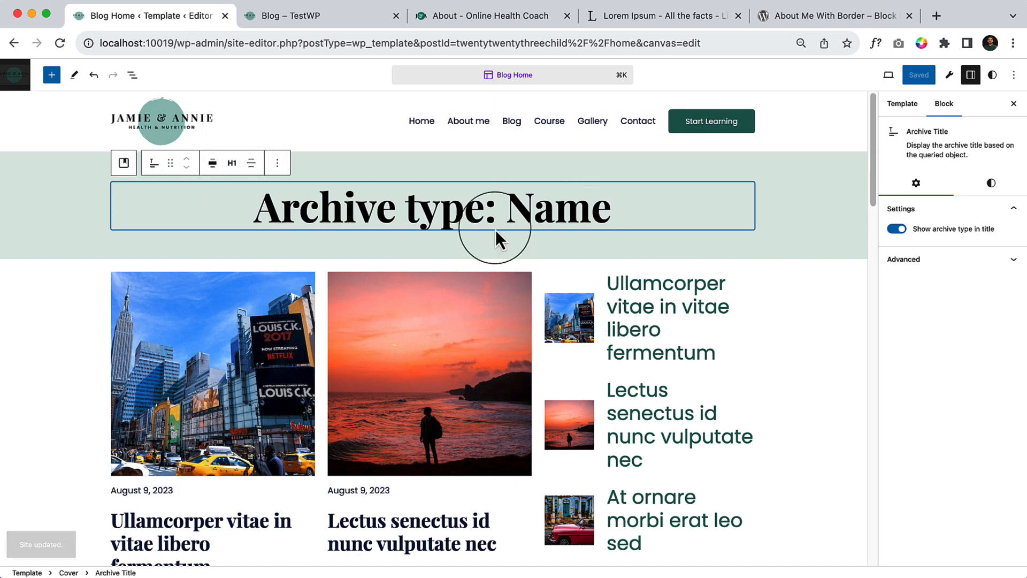
triple_click(431, 208)
click(575, 210)
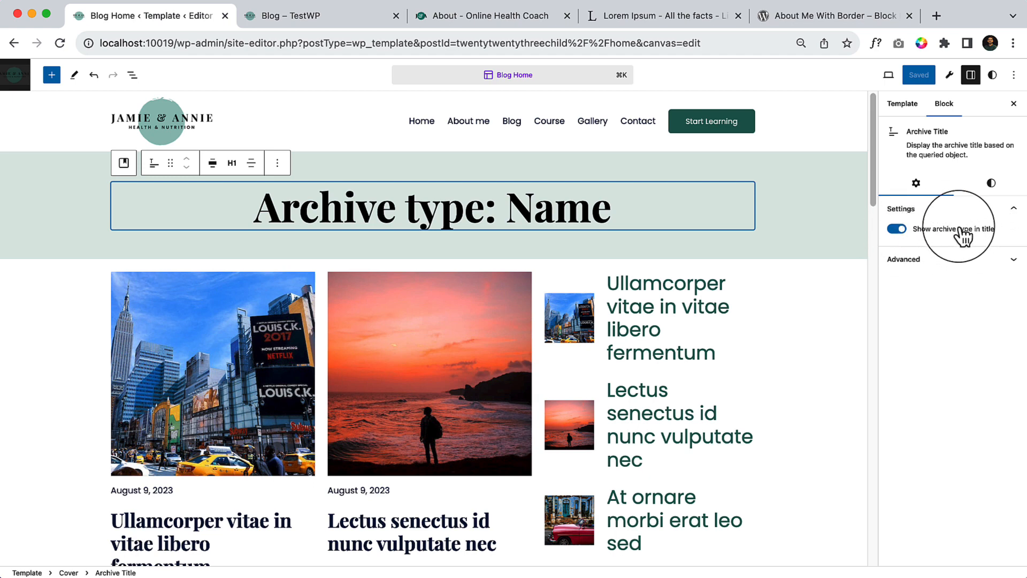
click(898, 230)
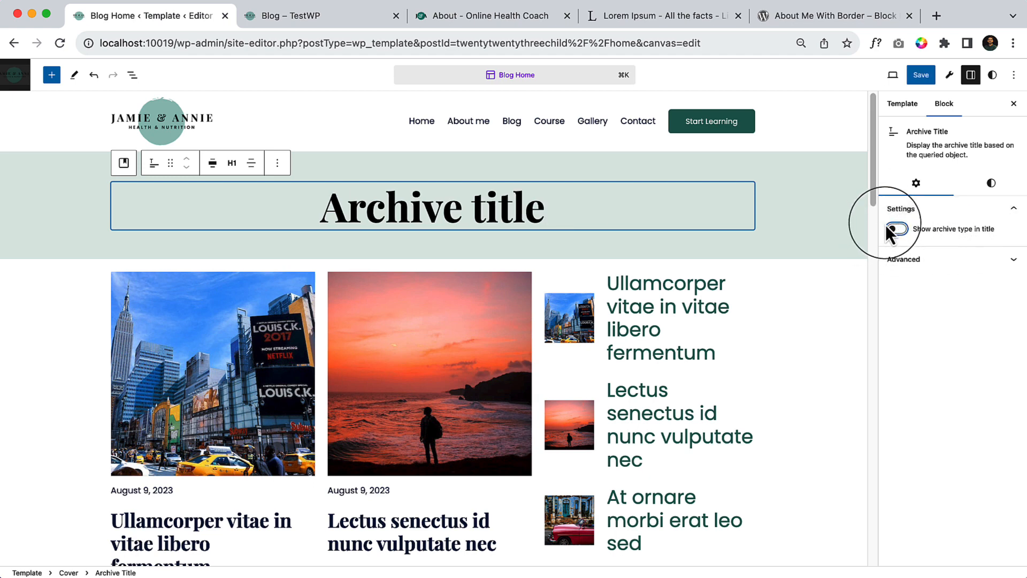
click(920, 75)
click(919, 76)
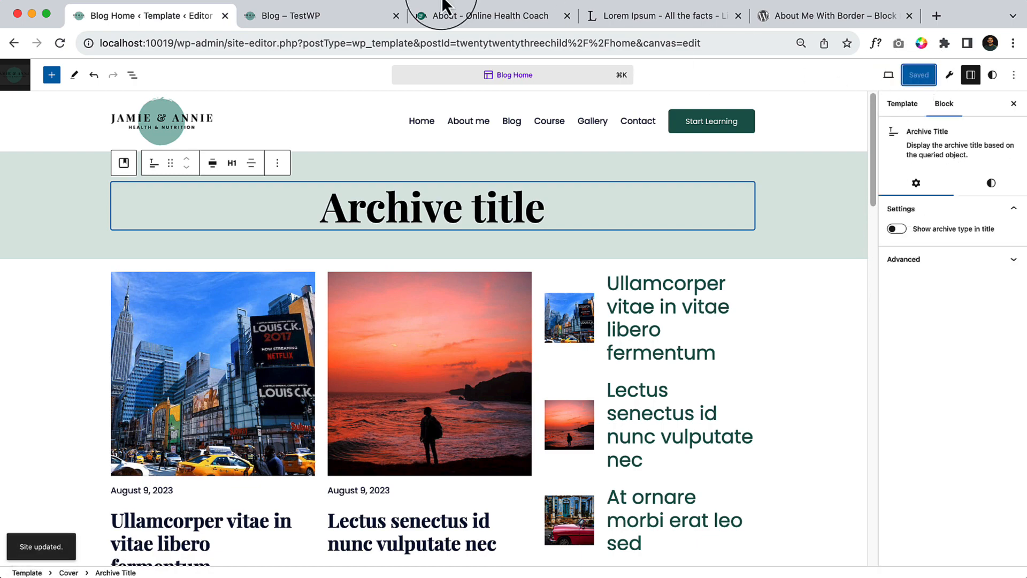
Reload the live Blog page and check whether the banner shows a title.
click(327, 17)
click(60, 43)
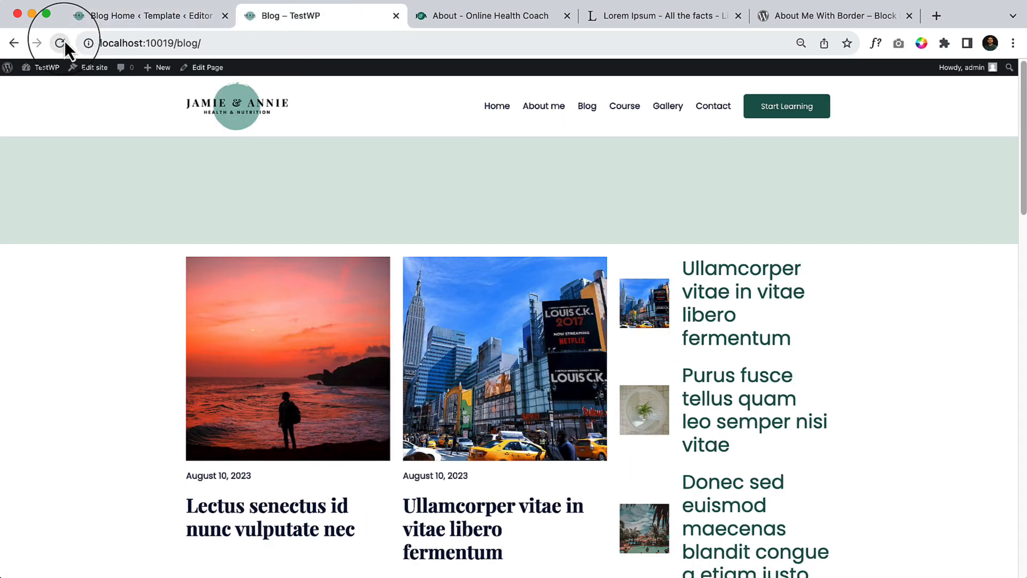
Return to the template editor and review the Archive Title block's settings and styles.
click(209, 16)
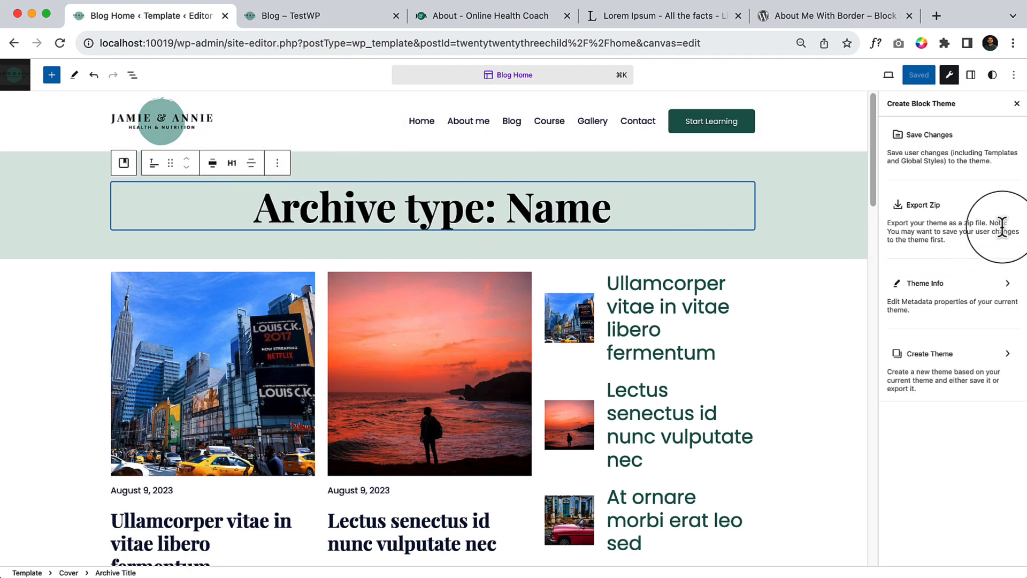
click(971, 74)
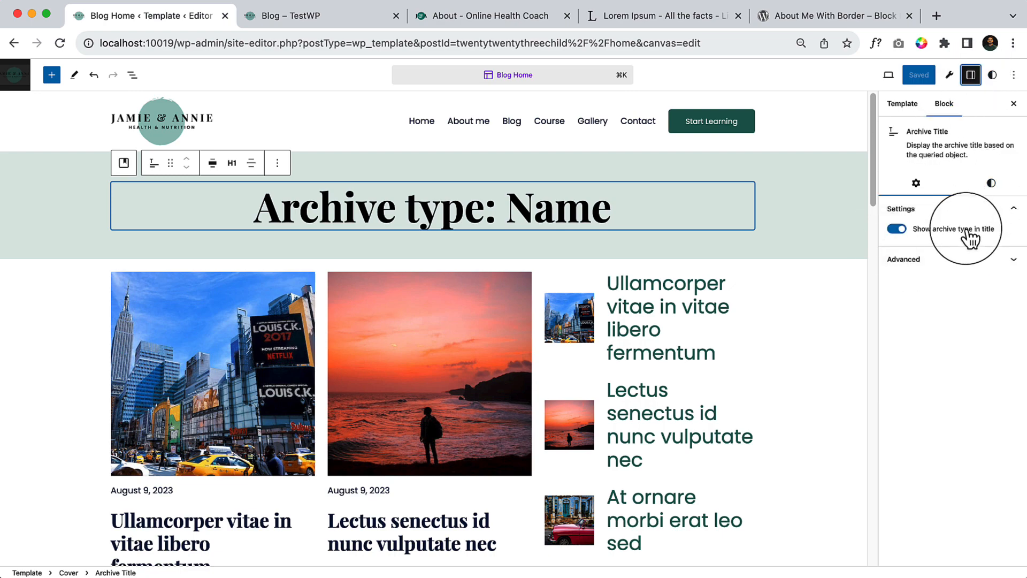
click(991, 182)
click(916, 182)
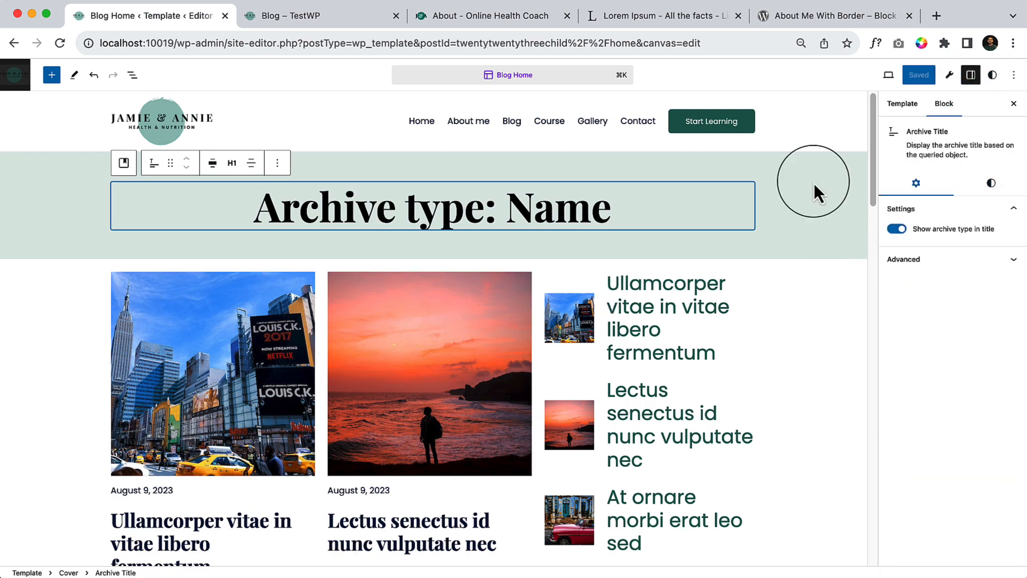
Add a Heading block reading "Blog" beneath the Archive Title inside the Blog Home template's cover banner.
scroll(298, 466, down, 8)
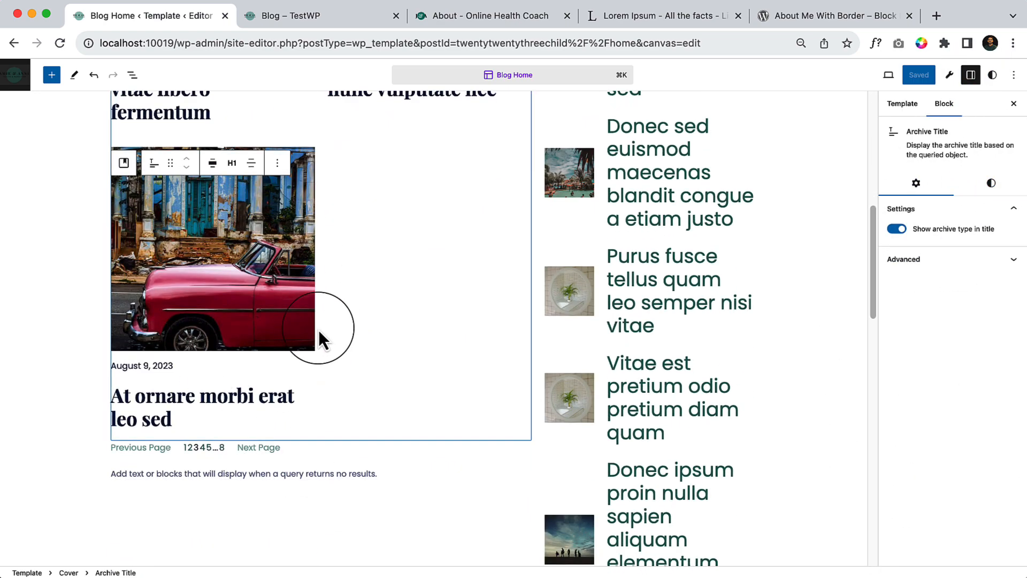
scroll(319, 330, up, 2)
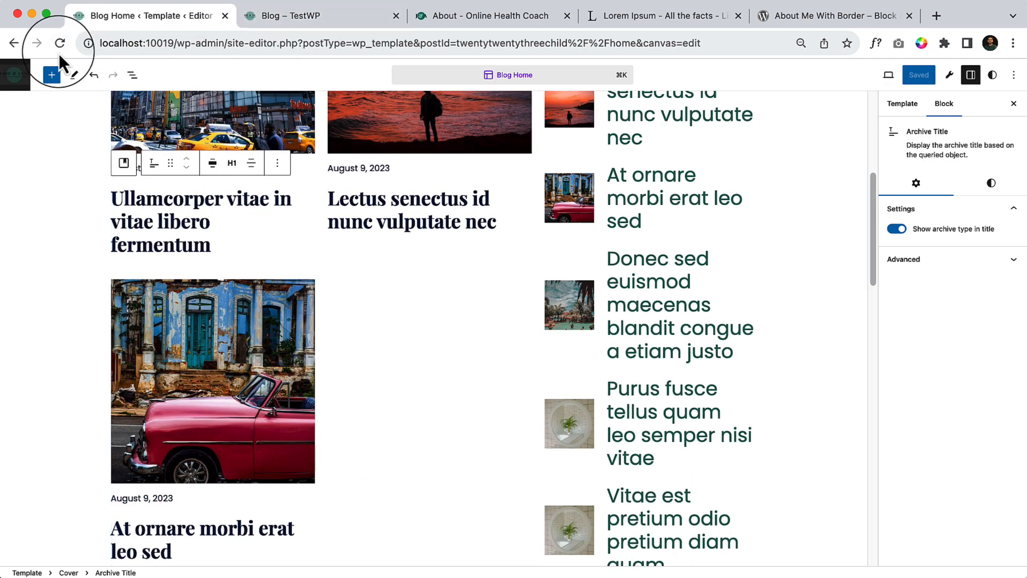
scroll(363, 226, up, 6)
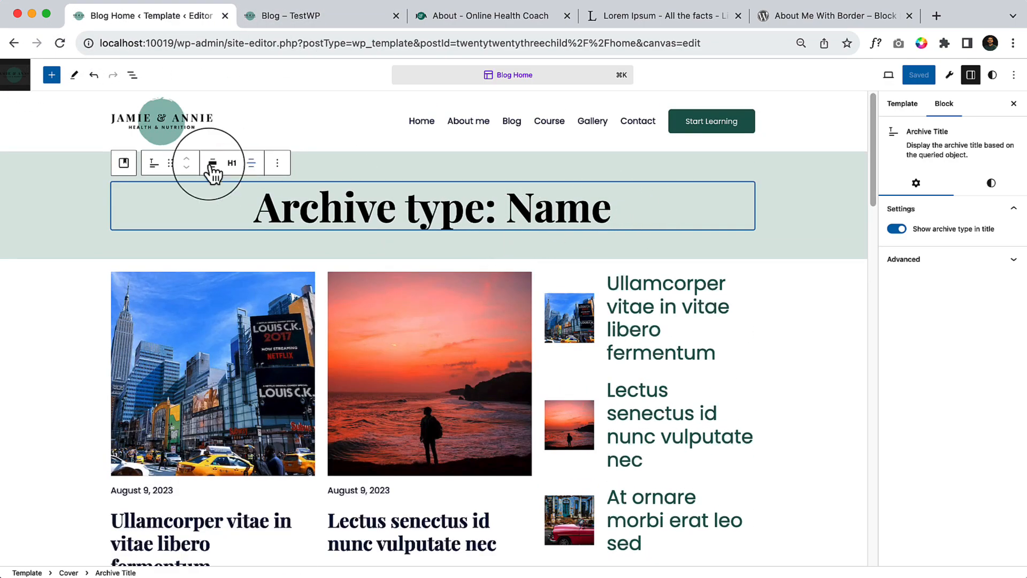
click(51, 75)
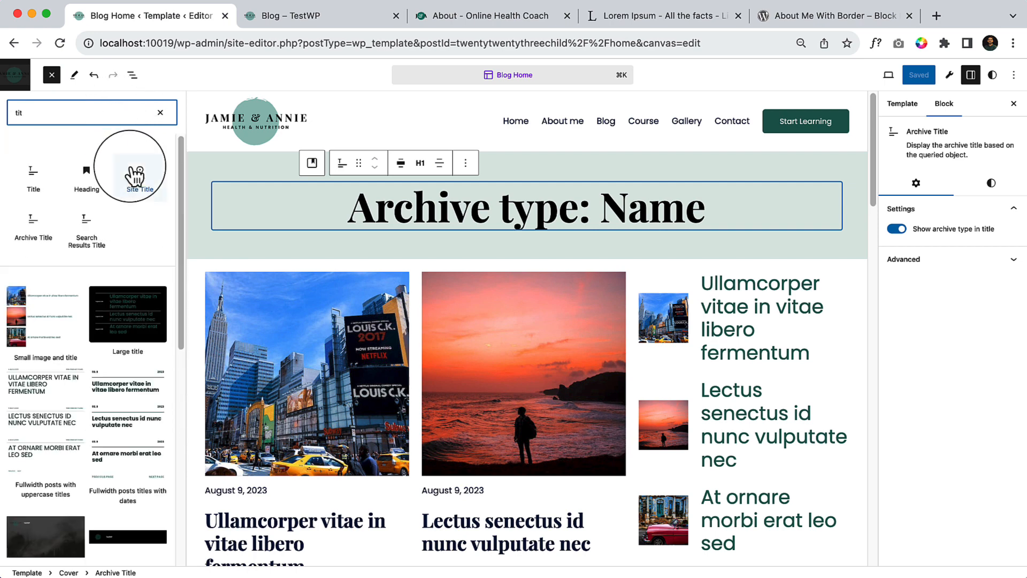
drag(75, 177, 493, 206)
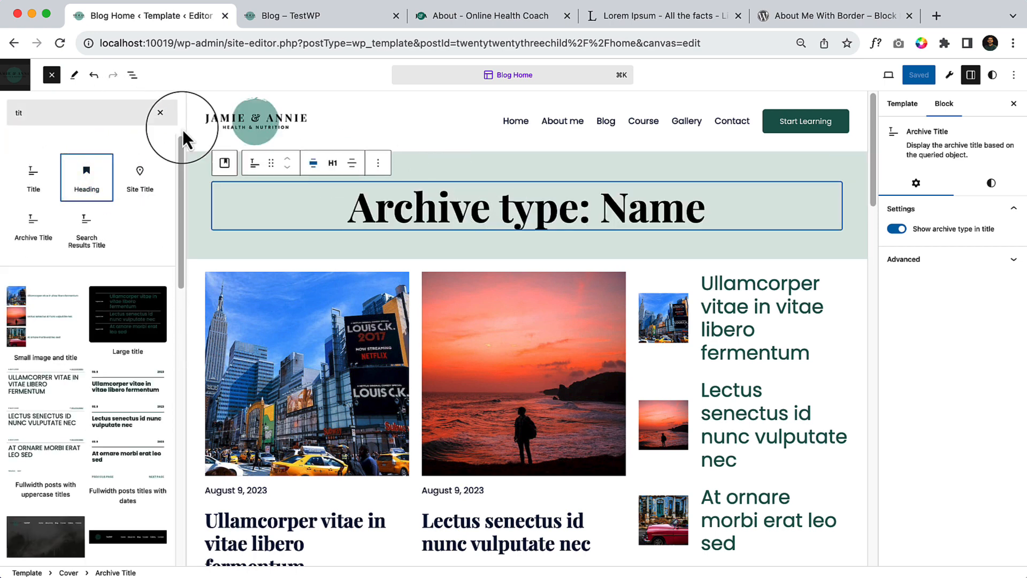
drag(80, 182, 396, 214)
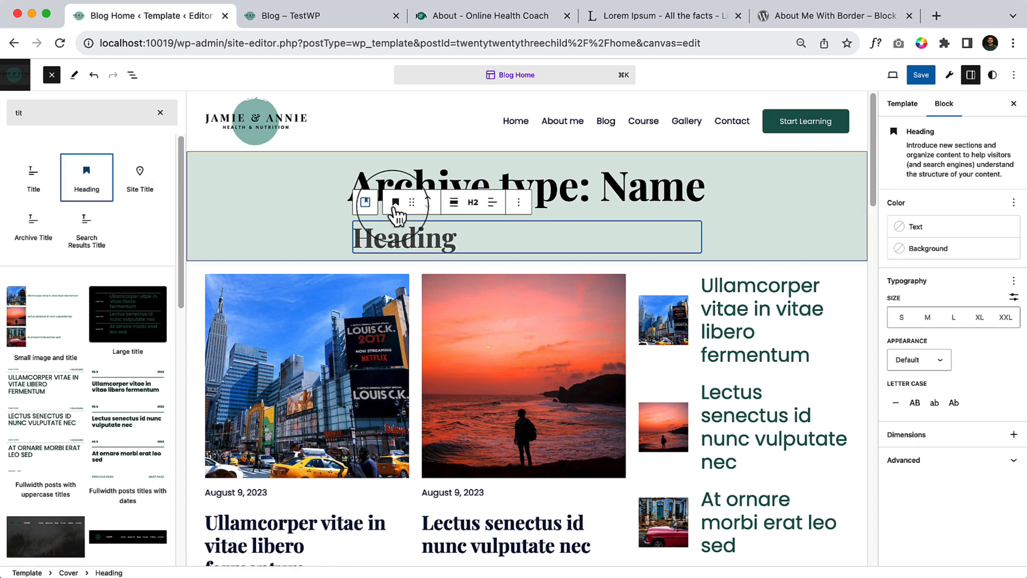
click(397, 241)
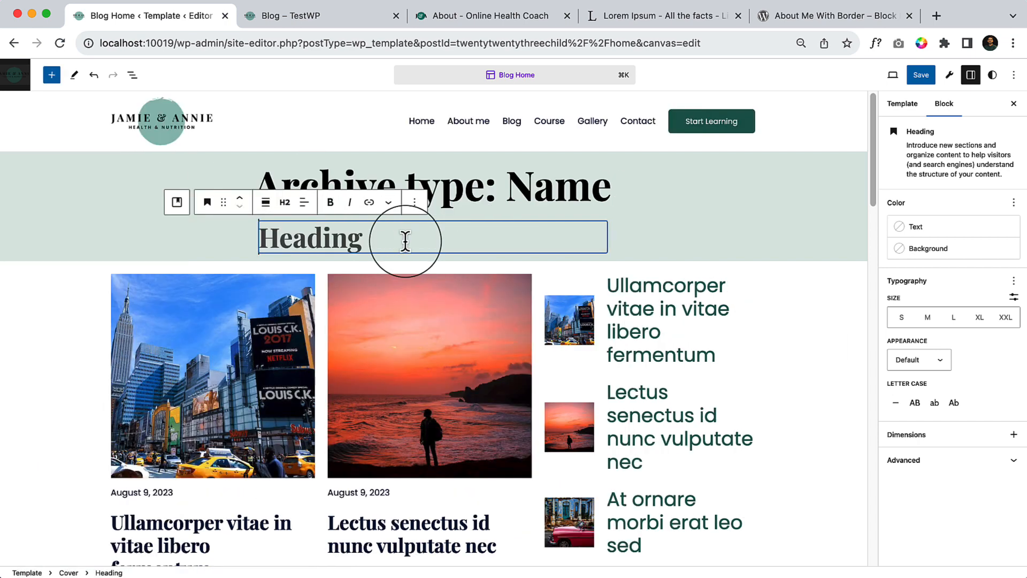
text(Blog)
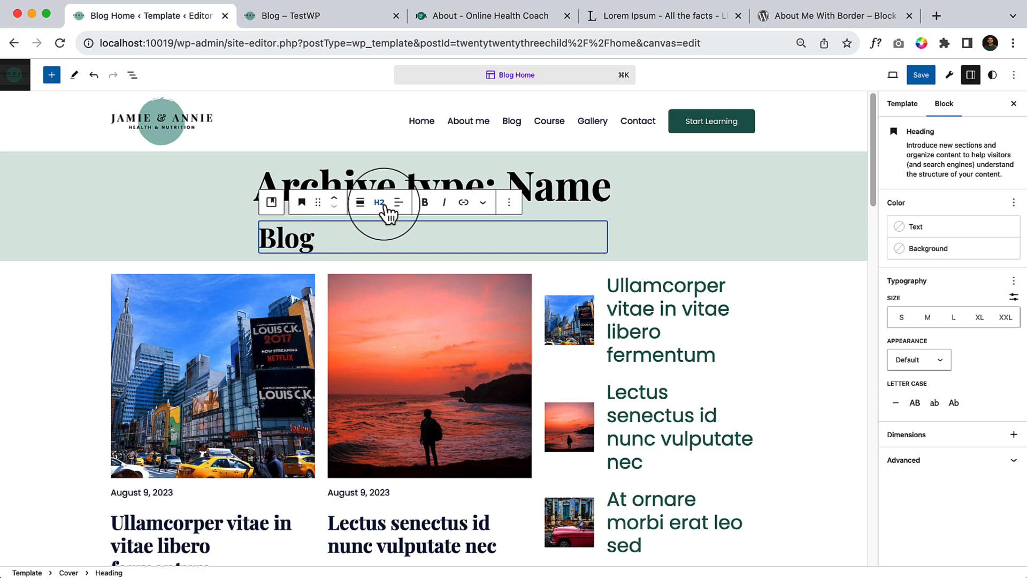
Set the "Blog" heading in the banner to level H1 and center its text.
click(379, 202)
click(384, 236)
click(399, 202)
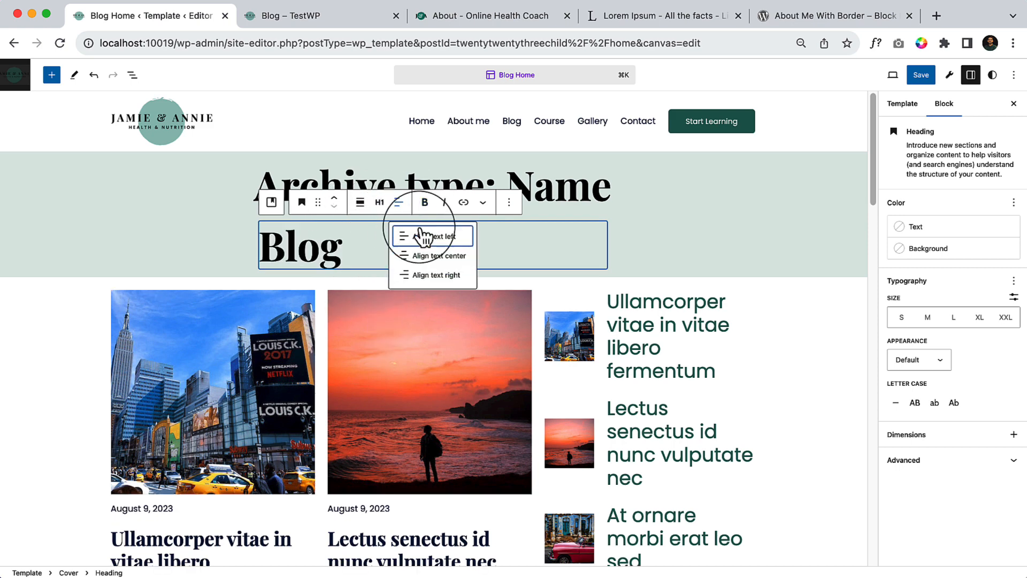
click(424, 252)
Save the Blog Home template and reload the live Blog page to check the banner heading.
click(921, 75)
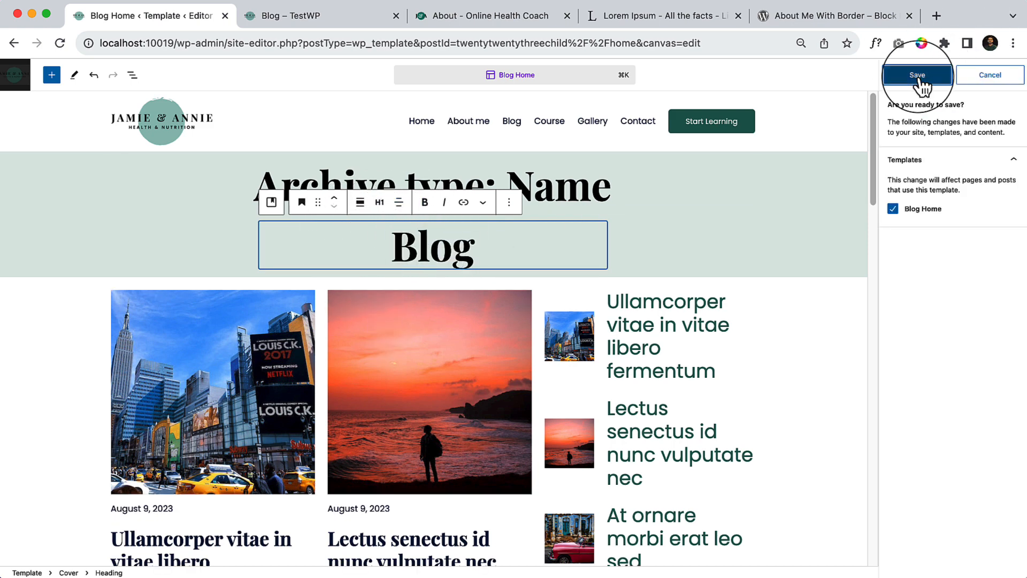
click(918, 75)
click(256, 21)
click(61, 44)
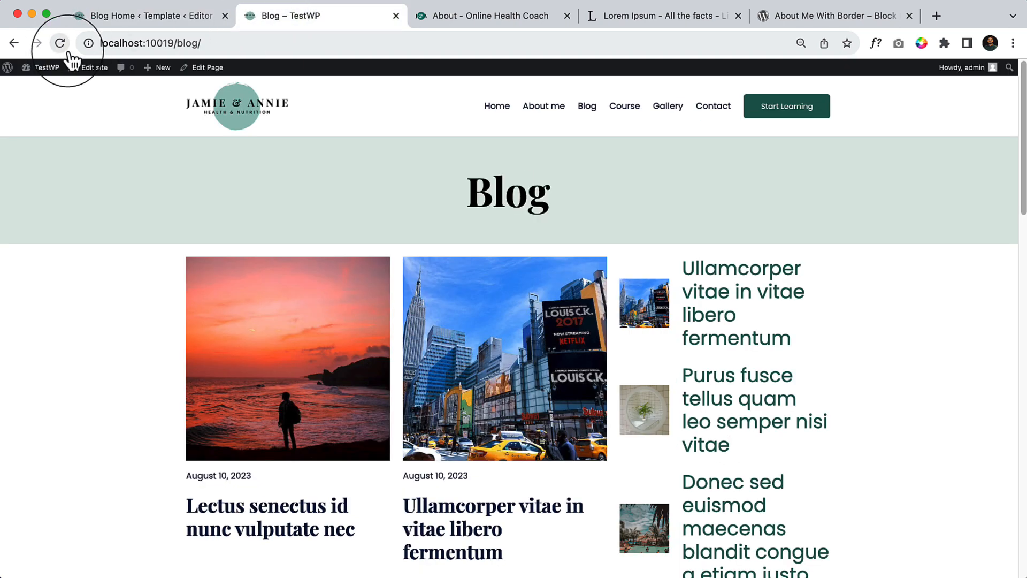
drag(442, 202, 637, 211)
click(609, 208)
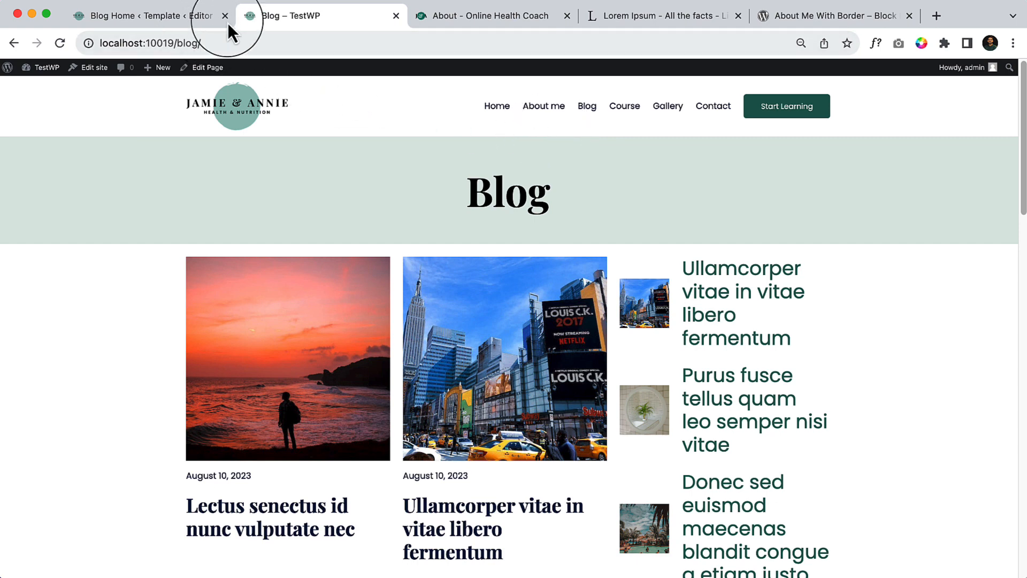
Open the site dashboard in a new tab, place it first among the tabs, and show the post categories.
right_click(41, 74)
click(49, 92)
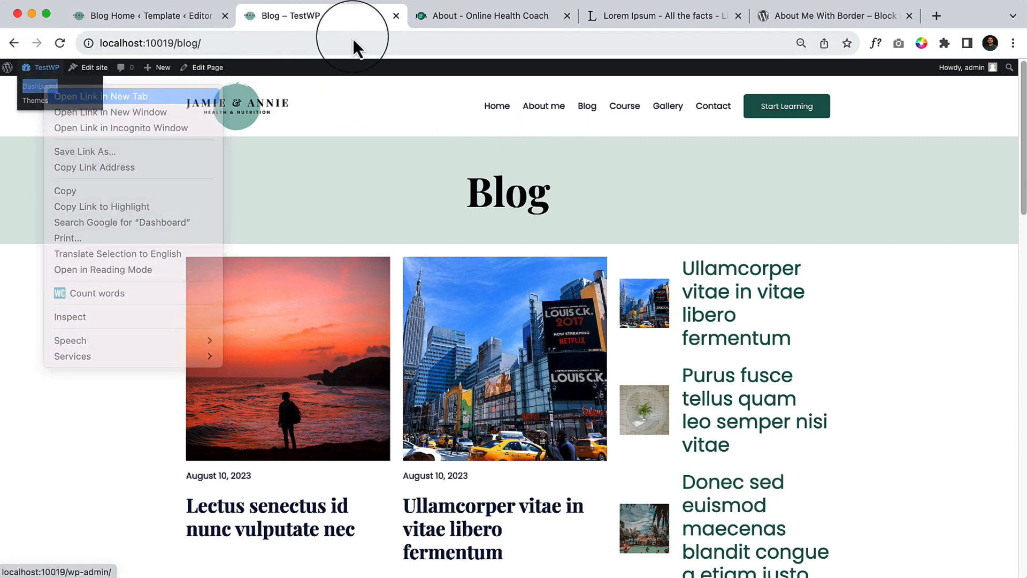
drag(441, 17, 133, 17)
mouse_move(46, 160)
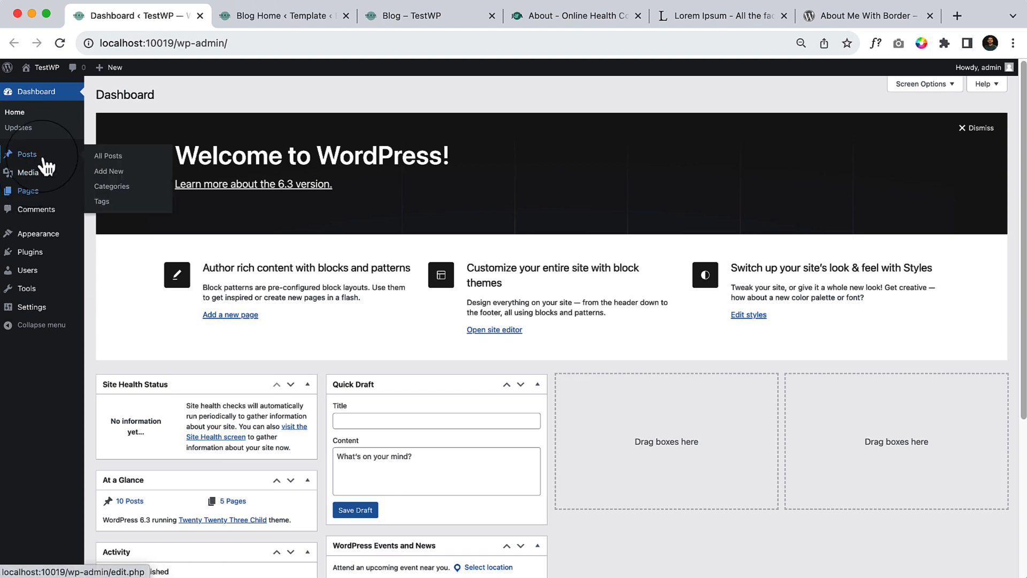
click(113, 187)
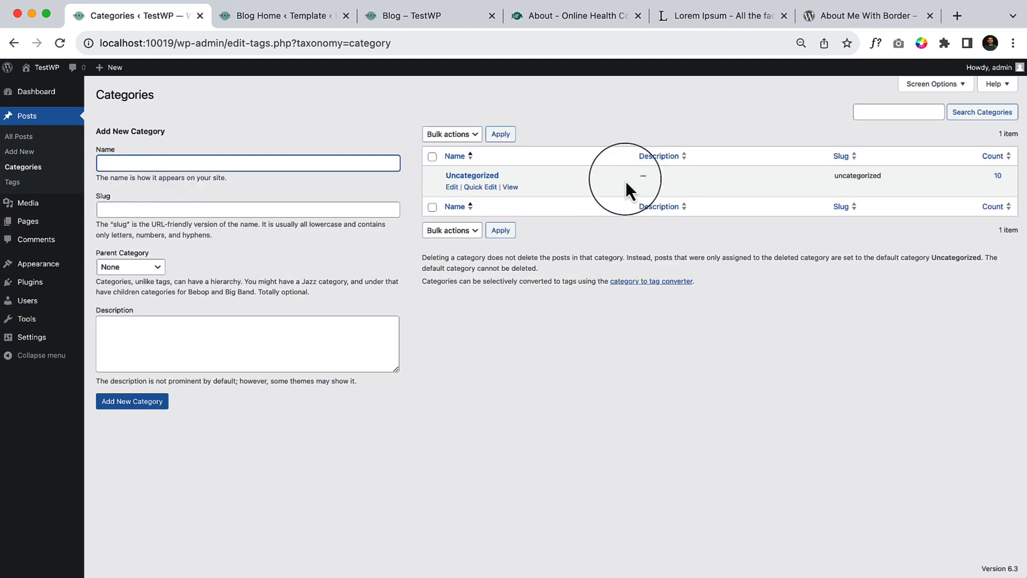
View the Uncategorized archive in a separate tab, examine its title and post grid, and compare it with the Blog page.
right_click(508, 191)
click(512, 194)
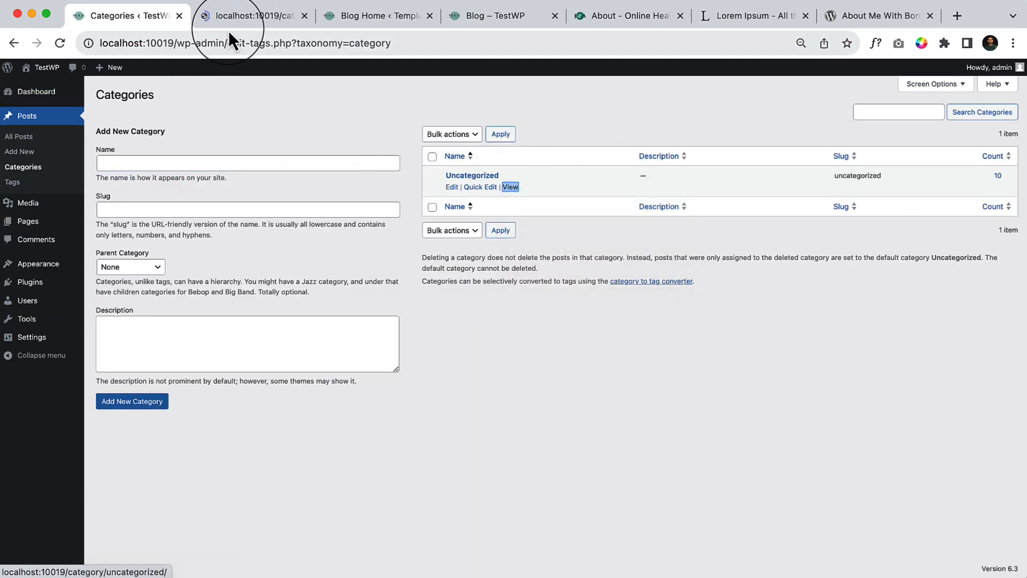
drag(230, 21, 498, 22)
drag(184, 251, 681, 245)
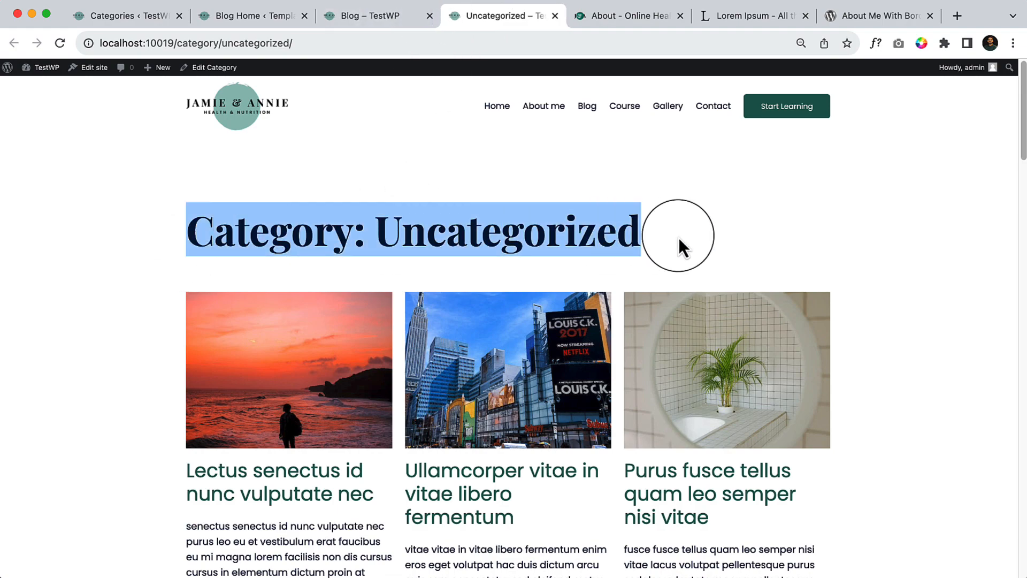
scroll(678, 238, down, 5)
scroll(678, 239, up, 5)
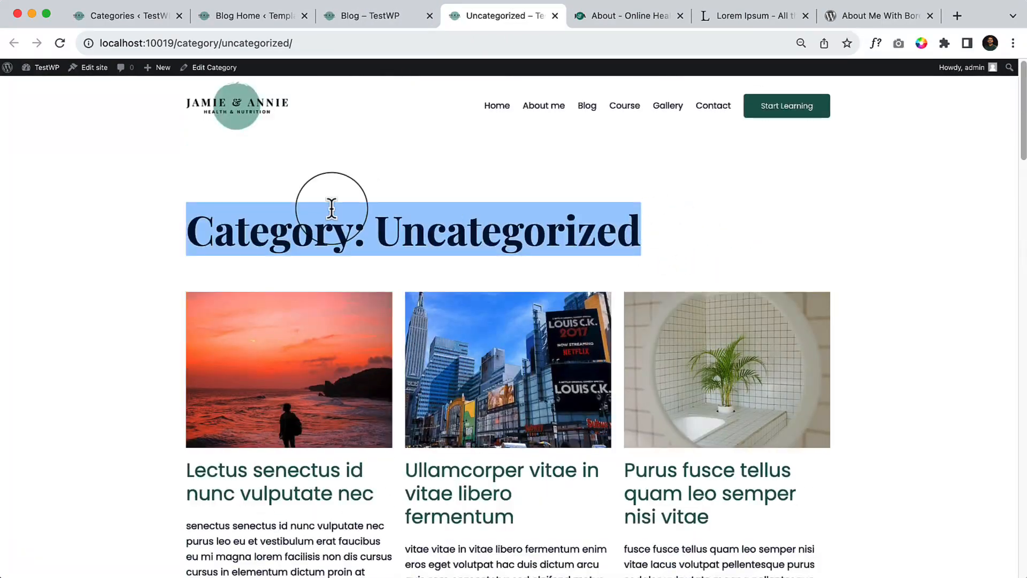
scroll(332, 209, down, 15)
scroll(331, 211, down, 5)
scroll(335, 217, up, 15)
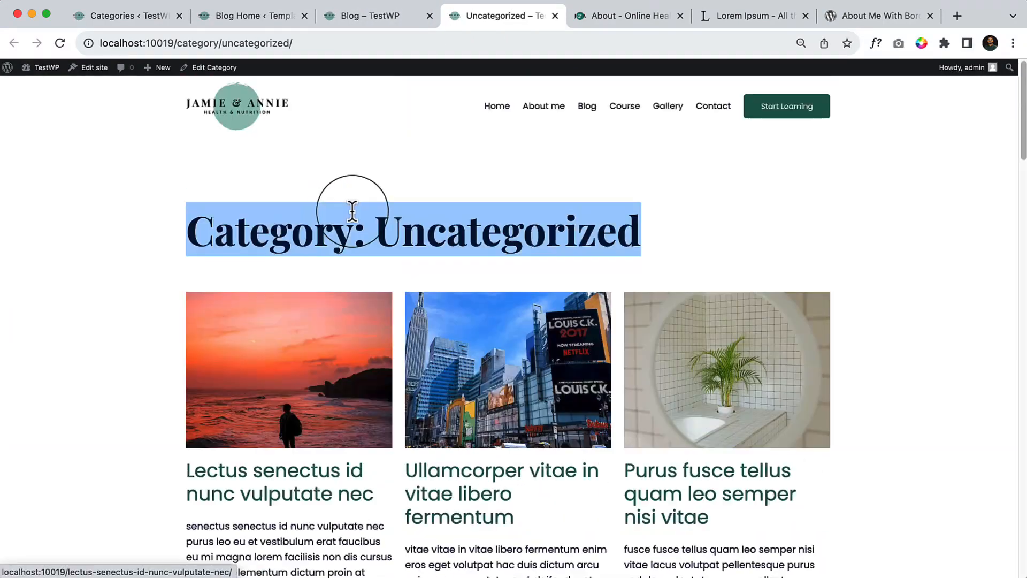
scroll(363, 214, down, 10)
scroll(439, 240, down, 5)
scroll(509, 268, up, 20)
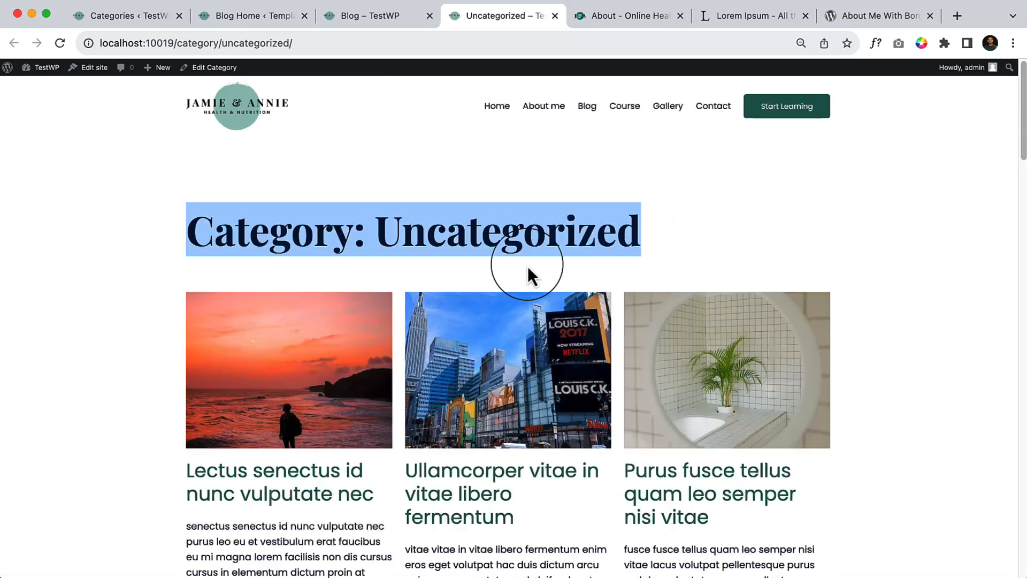
click(587, 109)
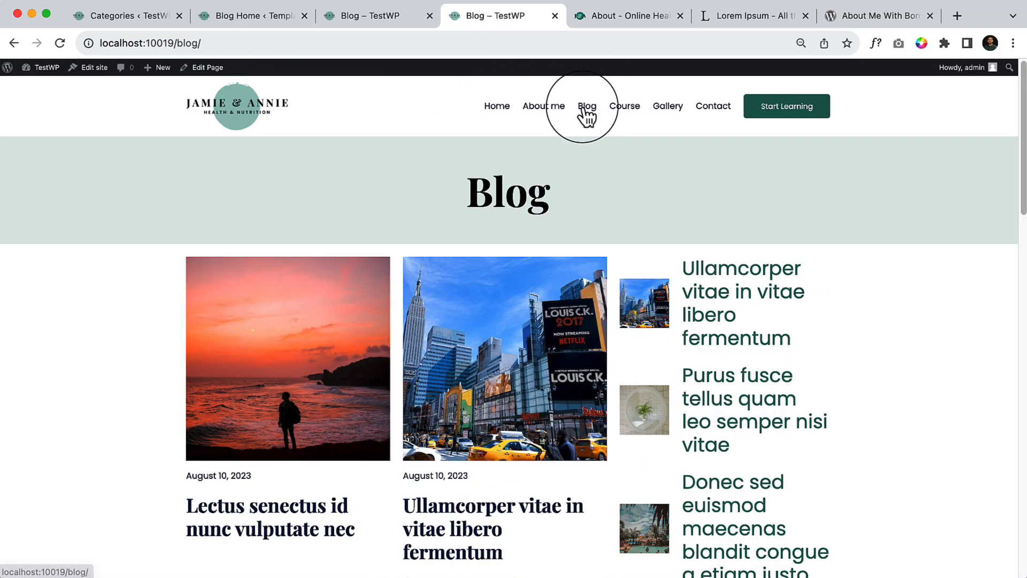
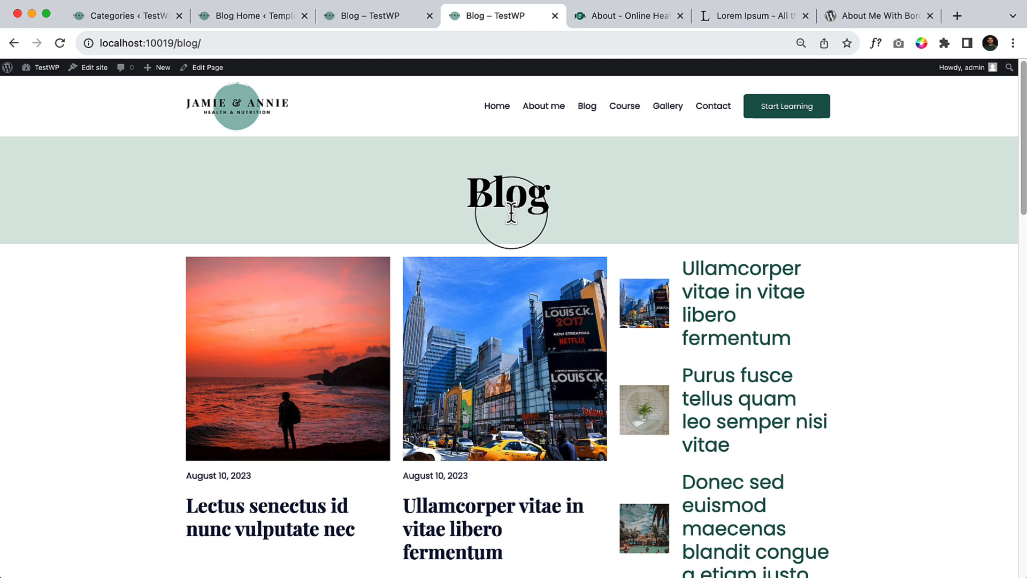
Return to the Blog Home template editor and set the Query Loop to 8 items per page.
click(271, 20)
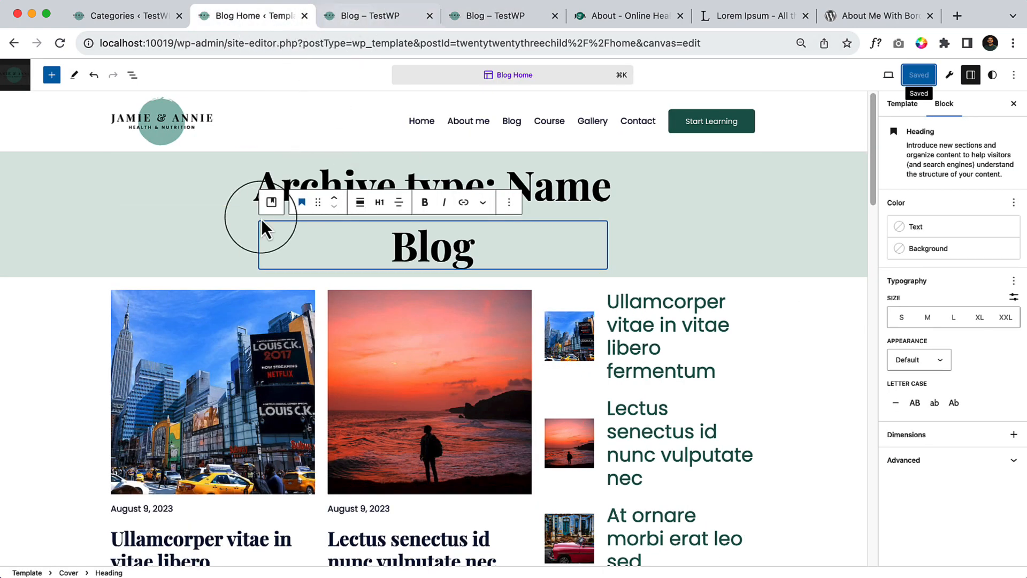
click(133, 75)
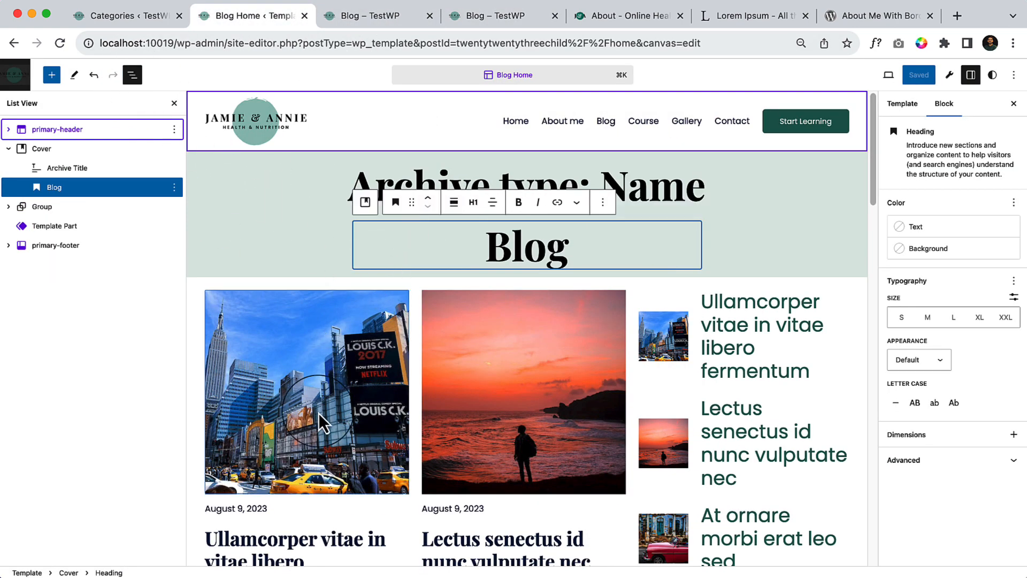
click(419, 408)
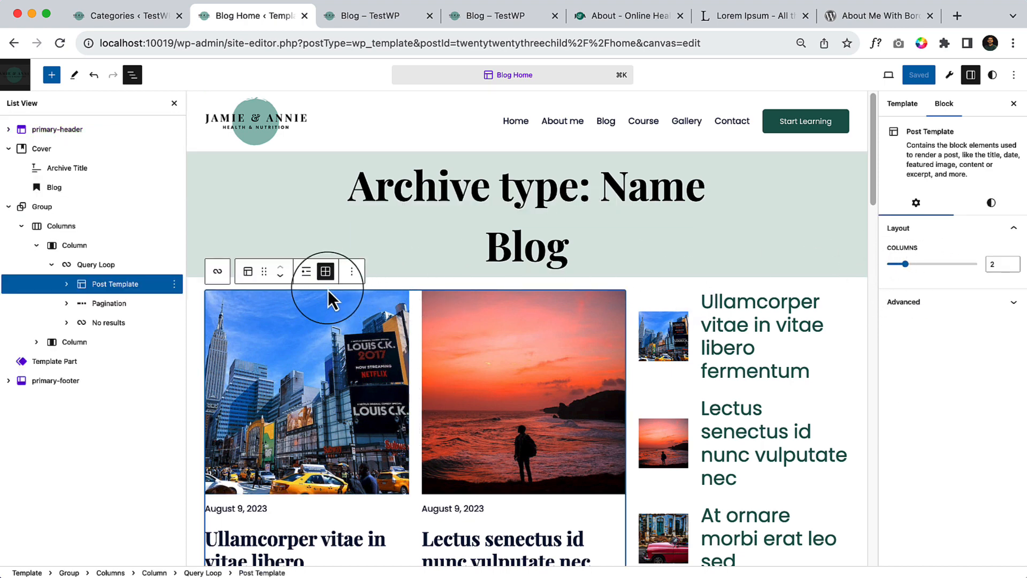
click(115, 265)
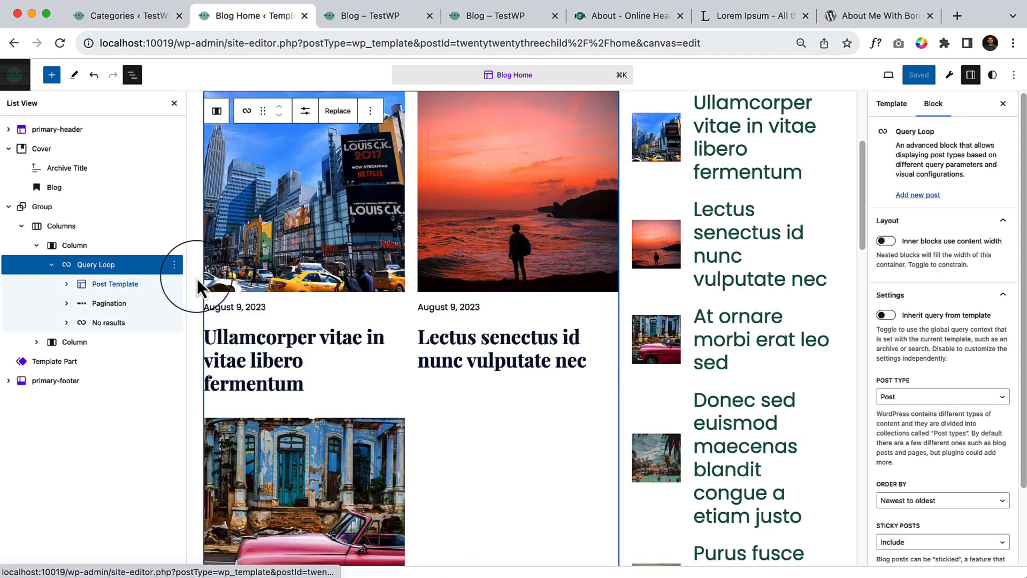
scroll(466, 345, up, 4)
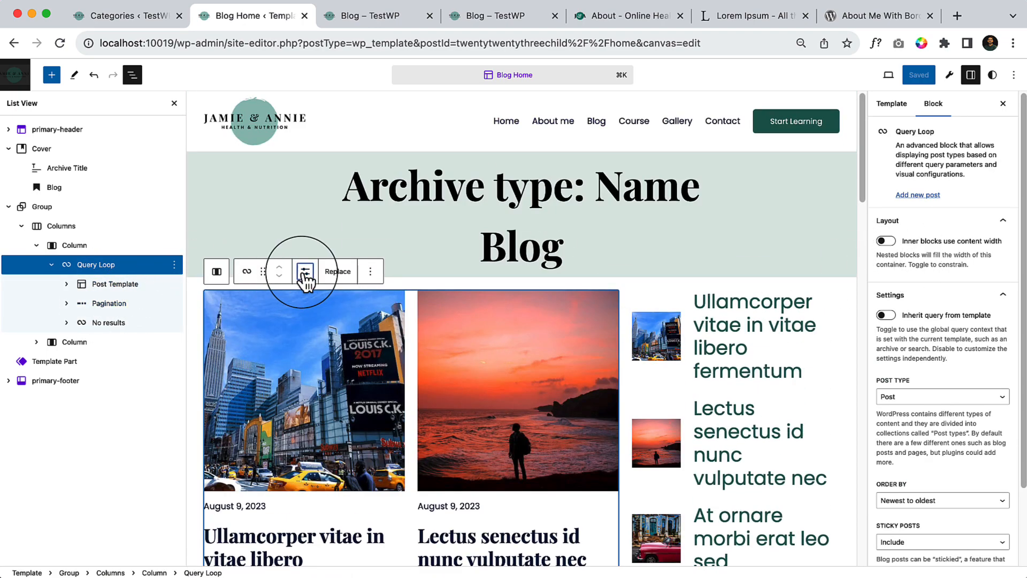
click(305, 272)
click(408, 307)
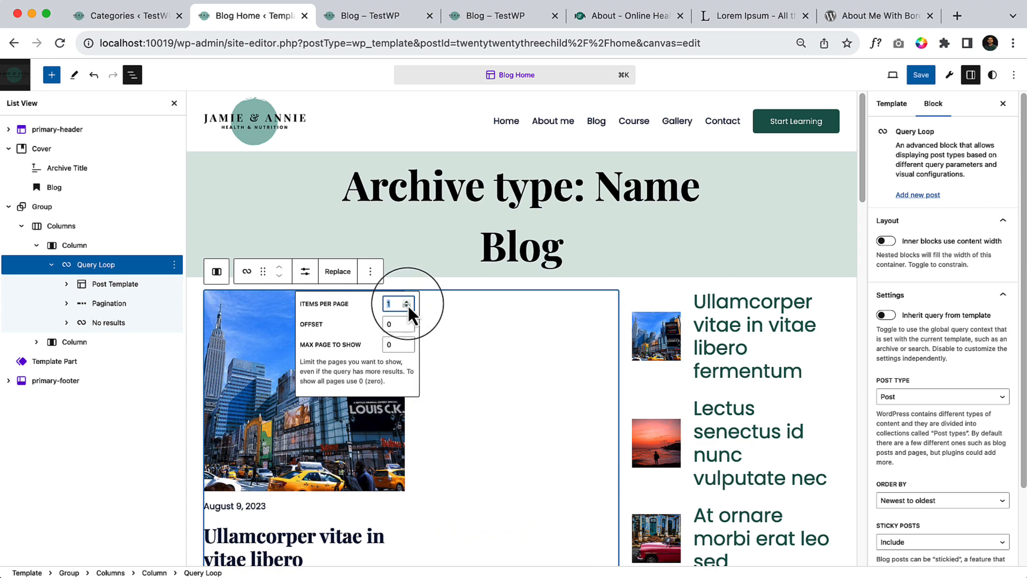
text(3)
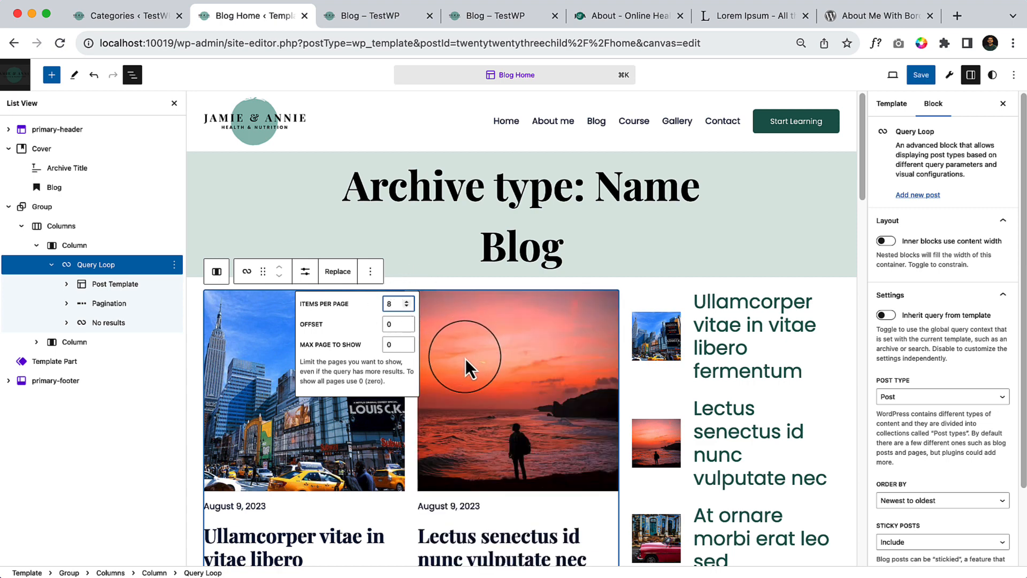
Set the post titles in the Query Loop to heading level H3 and make them links.
scroll(342, 447, down, 5)
click(272, 451)
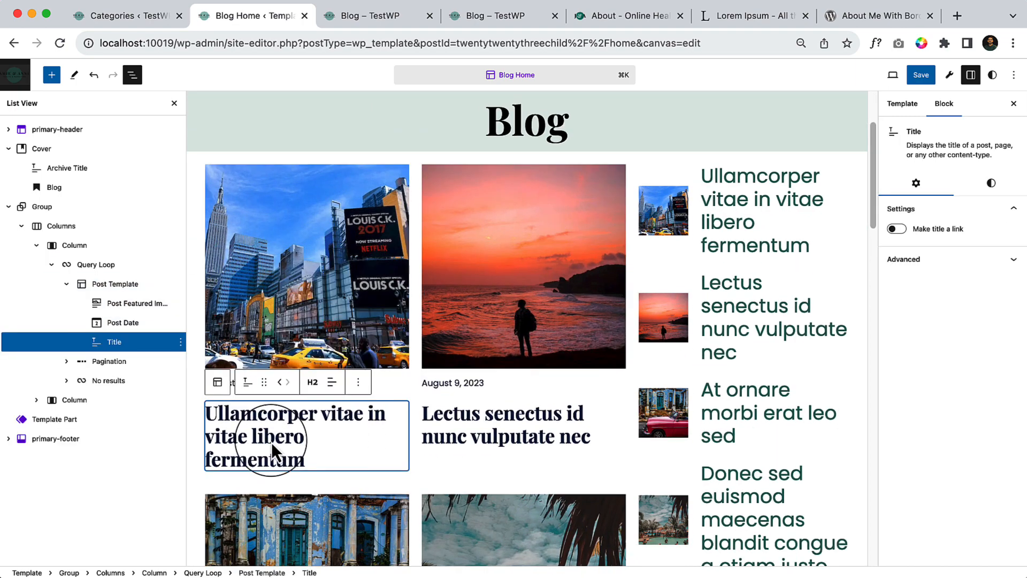
click(320, 389)
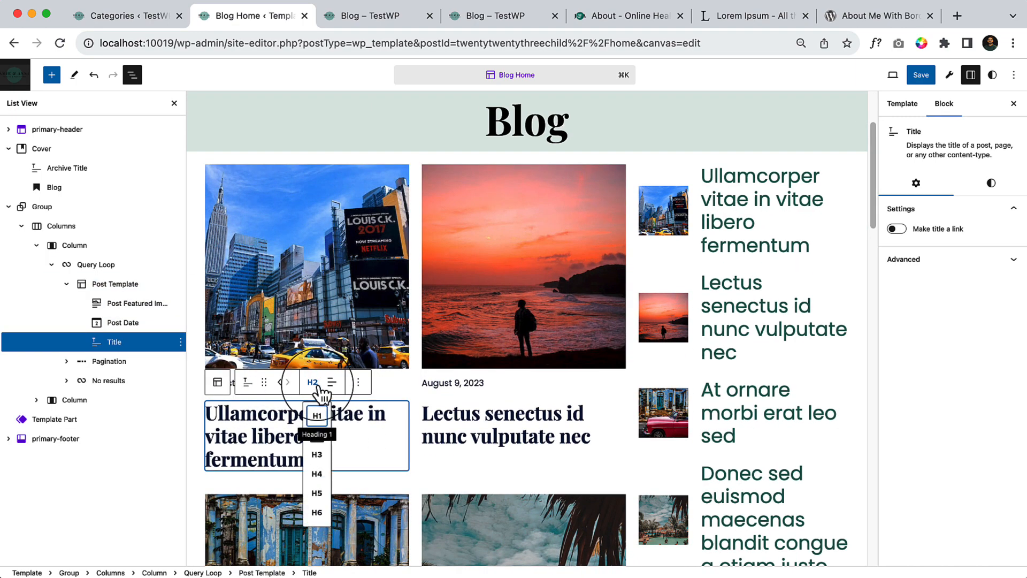
click(316, 476)
click(315, 382)
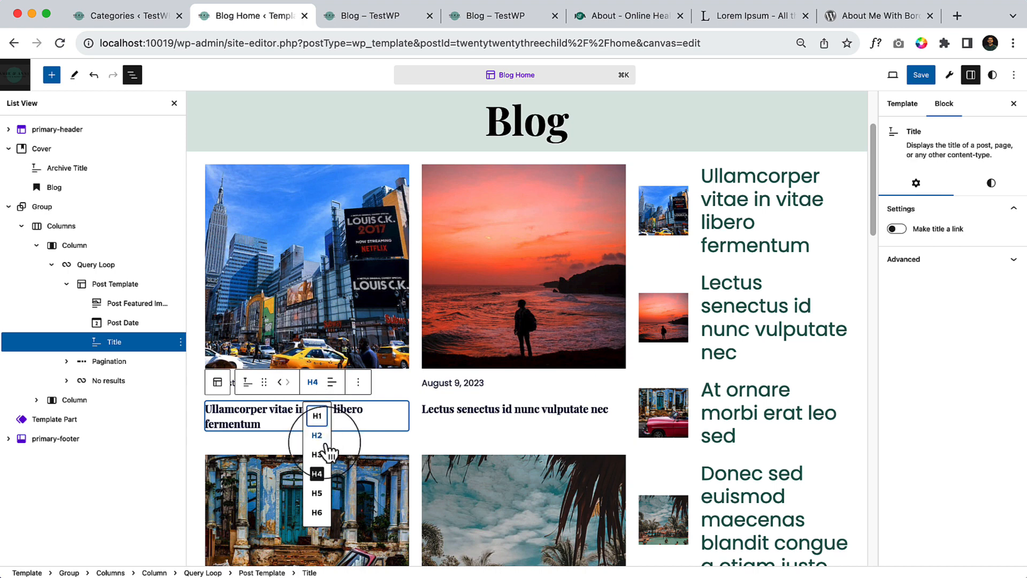
click(317, 454)
click(897, 229)
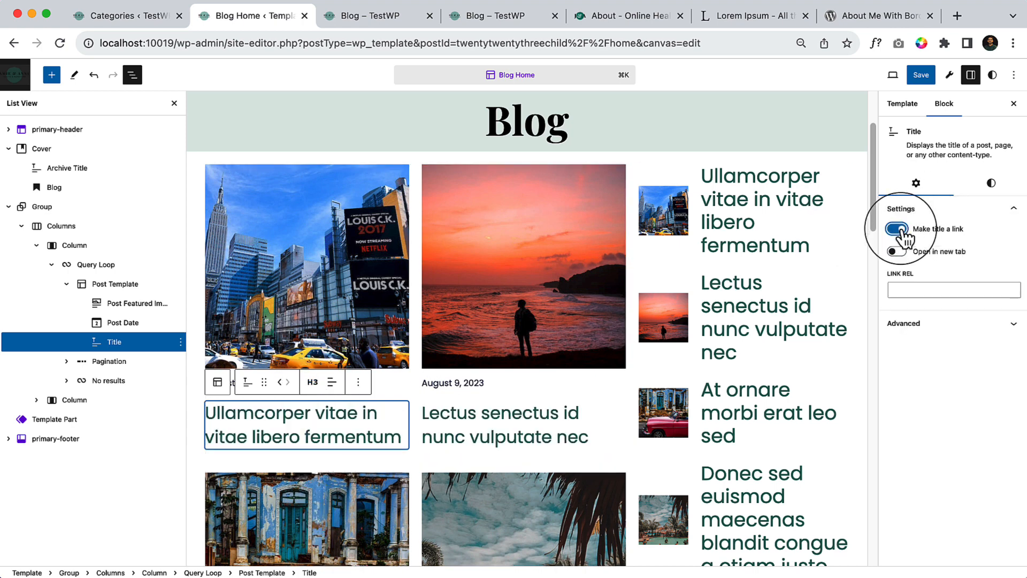
click(320, 437)
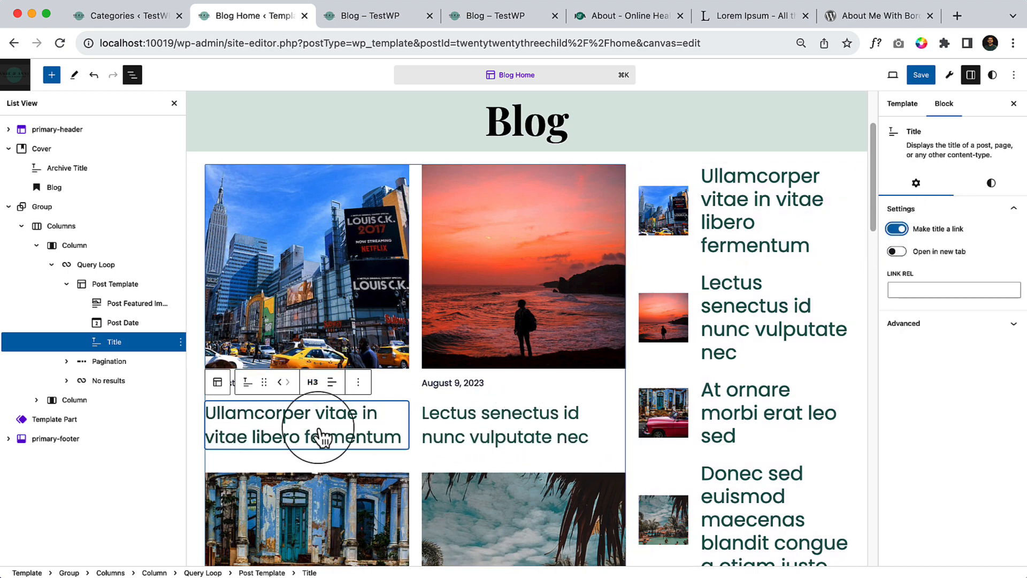
click(517, 444)
scroll(360, 476, down, 2)
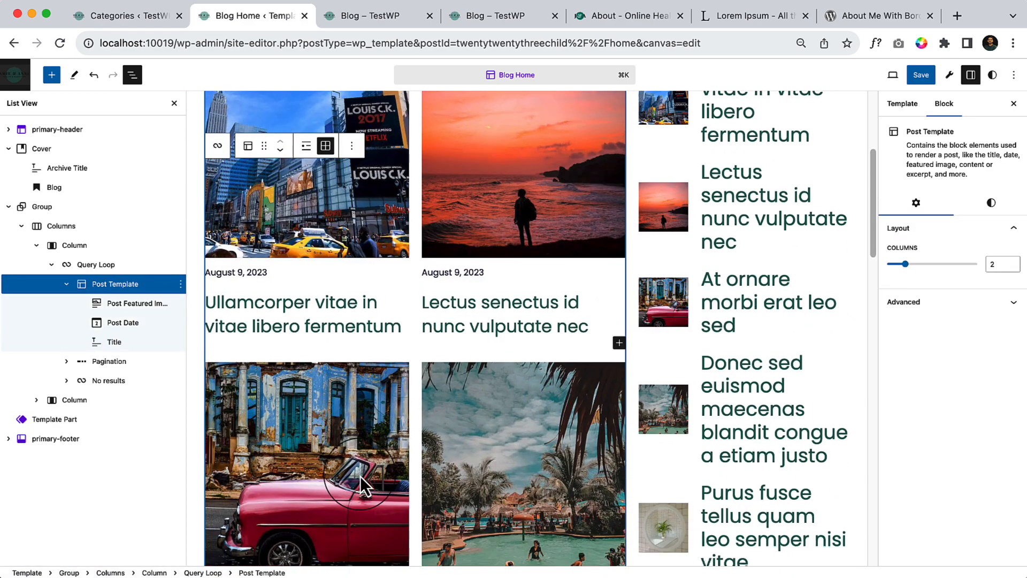
Delete the empty Template Part block above the footer in the Blog Home template.
scroll(361, 476, down, 10)
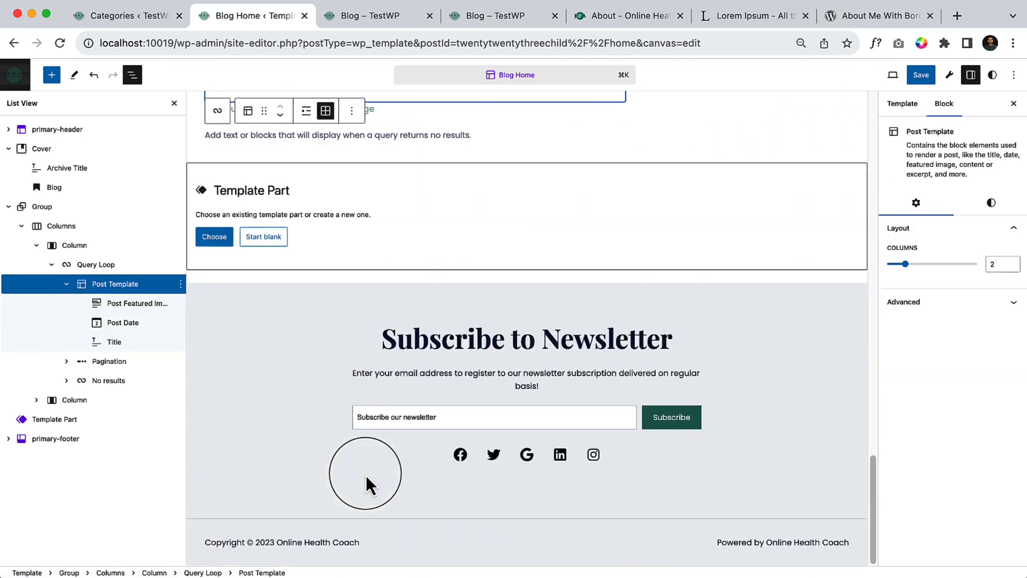
scroll(366, 475, up, 5)
click(402, 454)
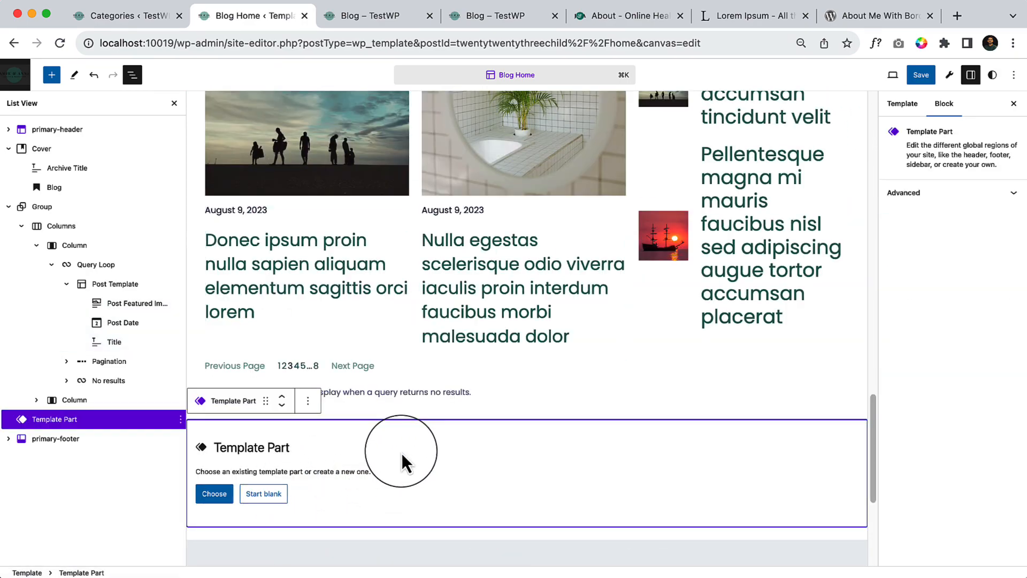
click(308, 401)
click(316, 365)
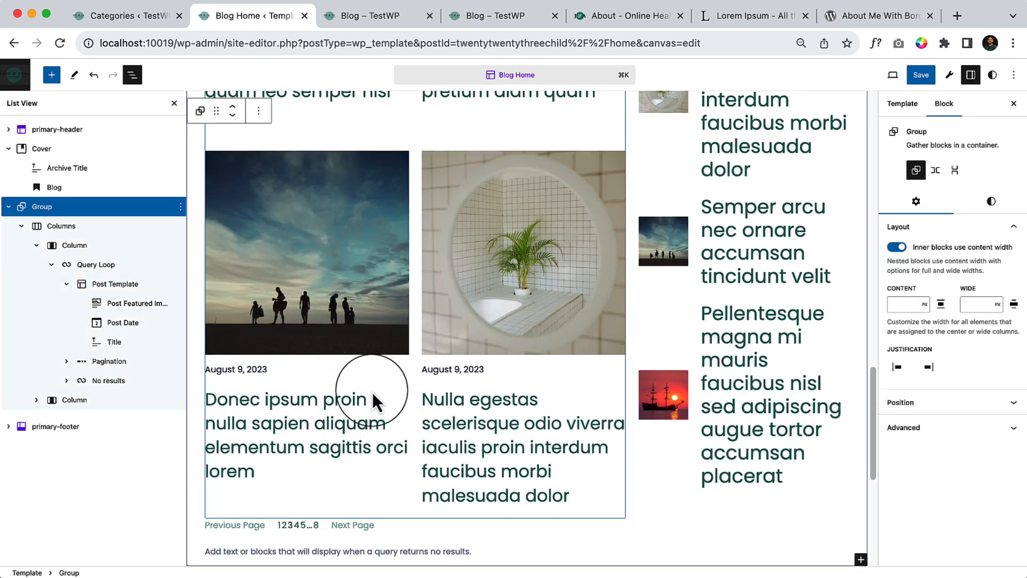
Set the Pagination block's background to the theme colour Tertiary.
scroll(535, 455, down, 4)
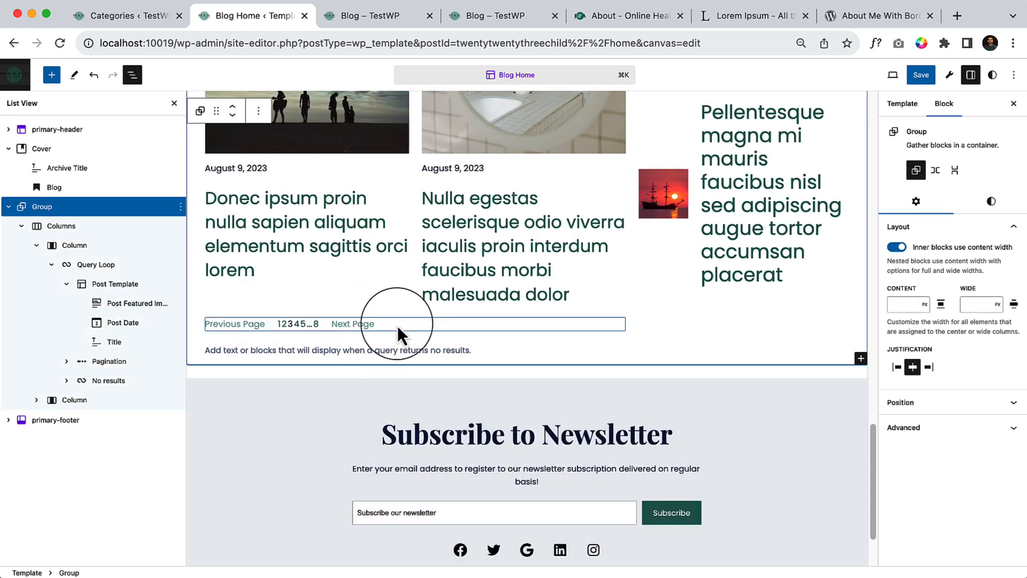
click(397, 325)
click(115, 364)
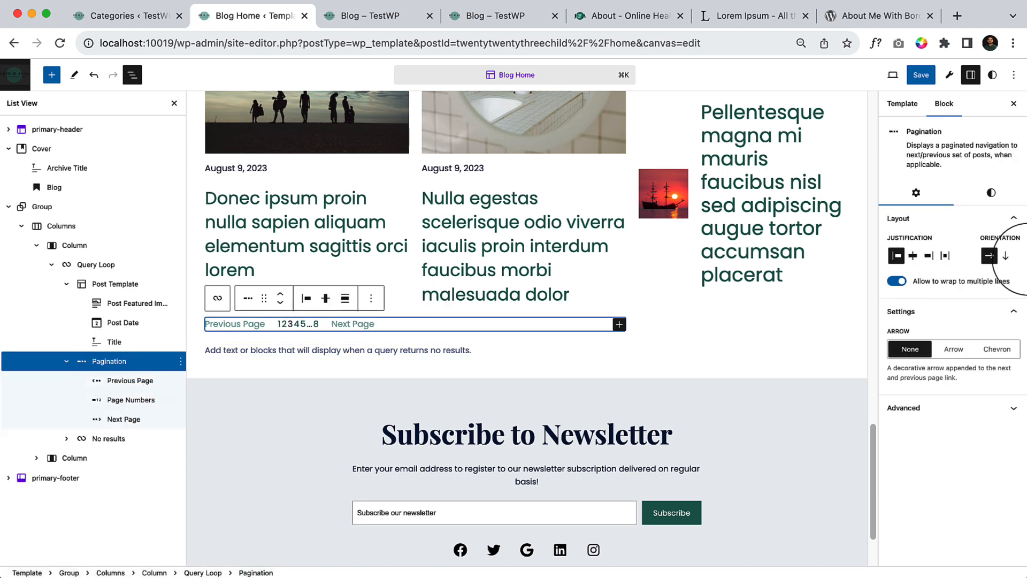
click(993, 199)
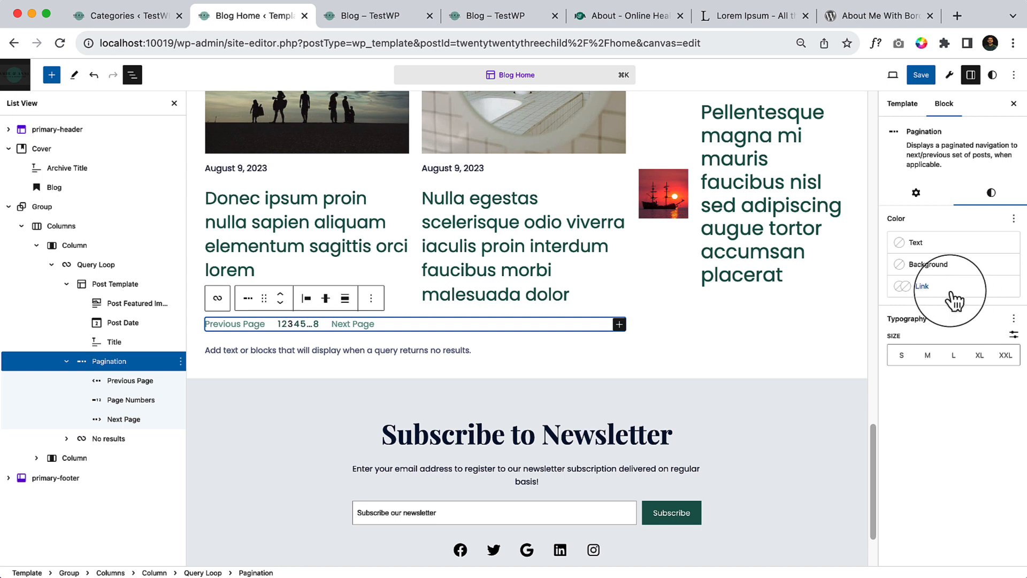
click(66, 361)
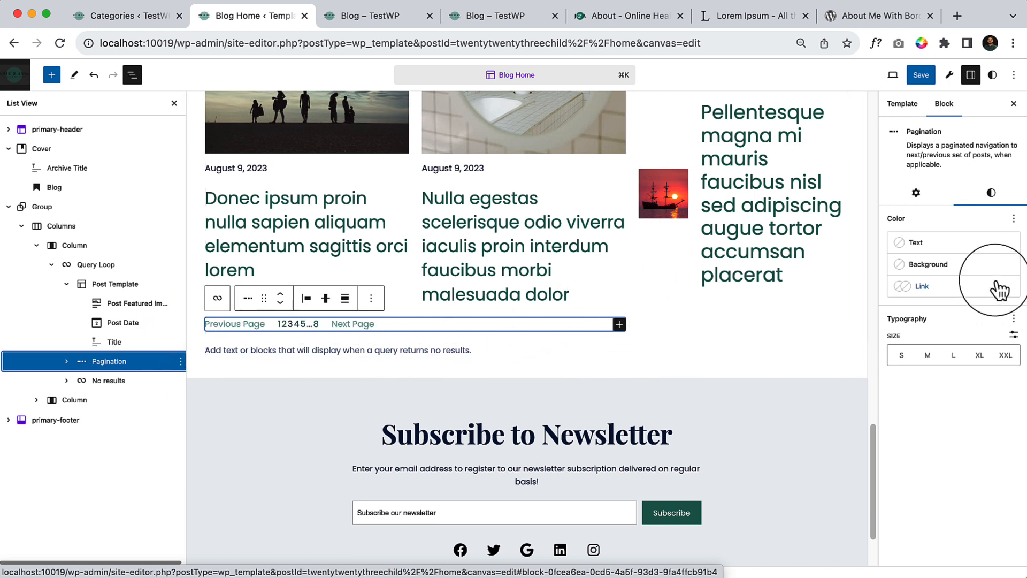
click(974, 266)
click(831, 388)
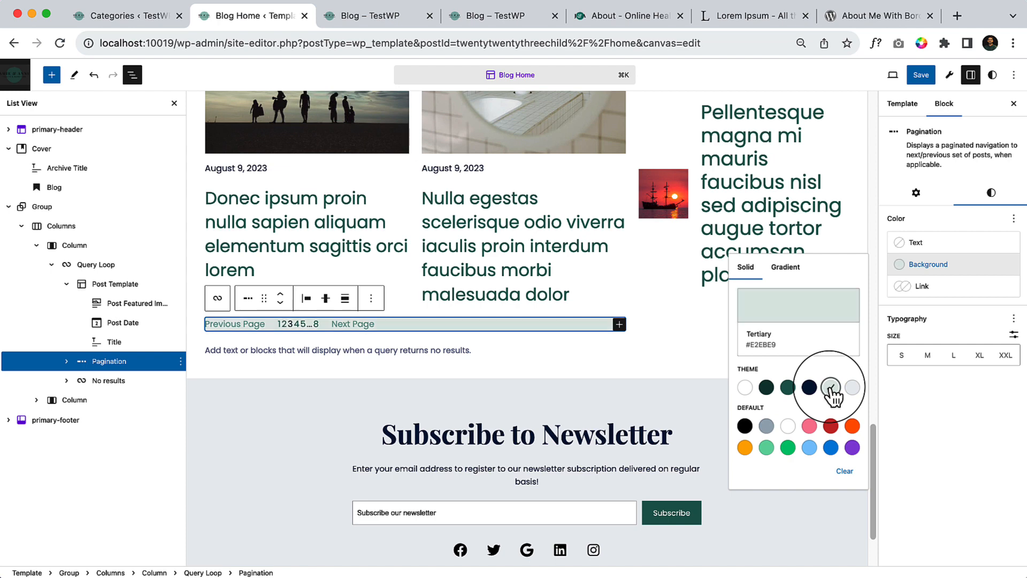
Try centre justification on the pagination items, and return them to left justification.
click(307, 298)
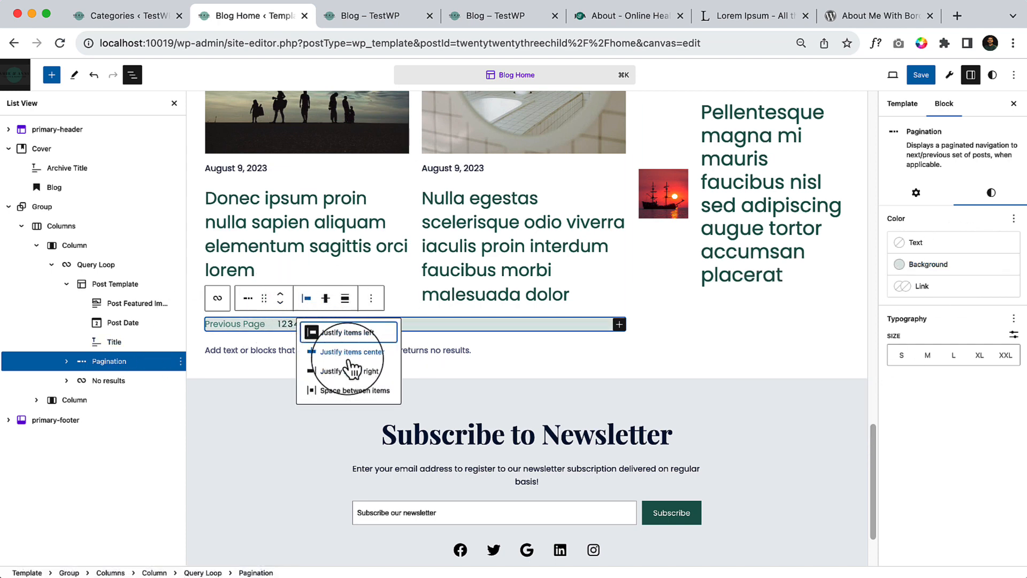
click(349, 356)
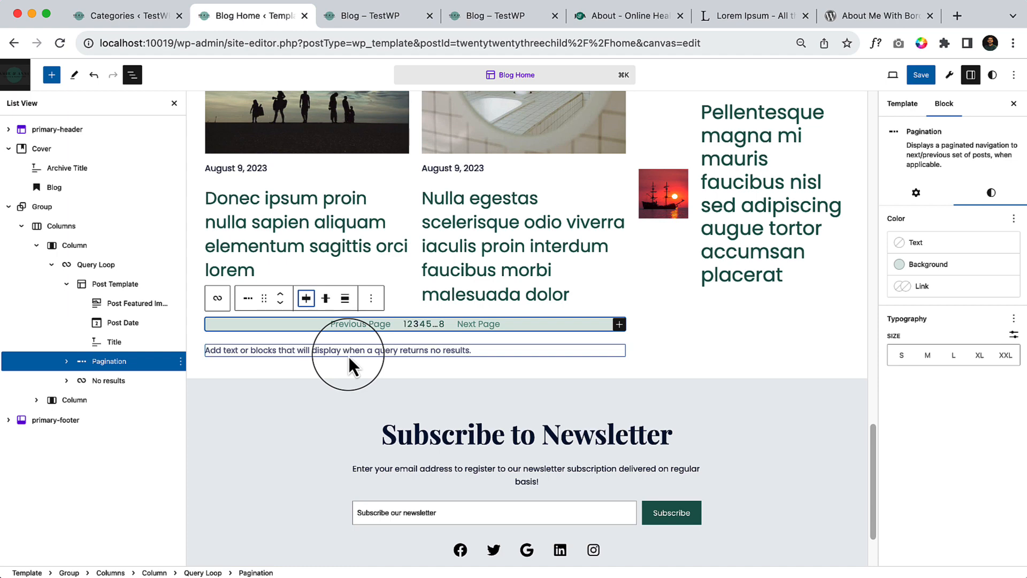
click(306, 298)
click(334, 332)
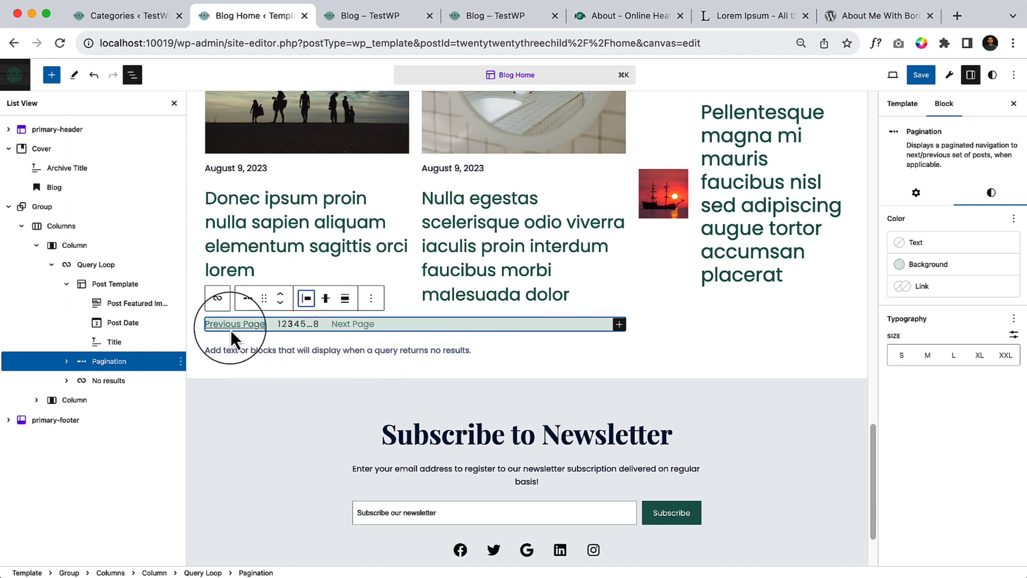
Change the Pagination block's background to the theme colour Custom BG (#ECF0F2).
click(66, 361)
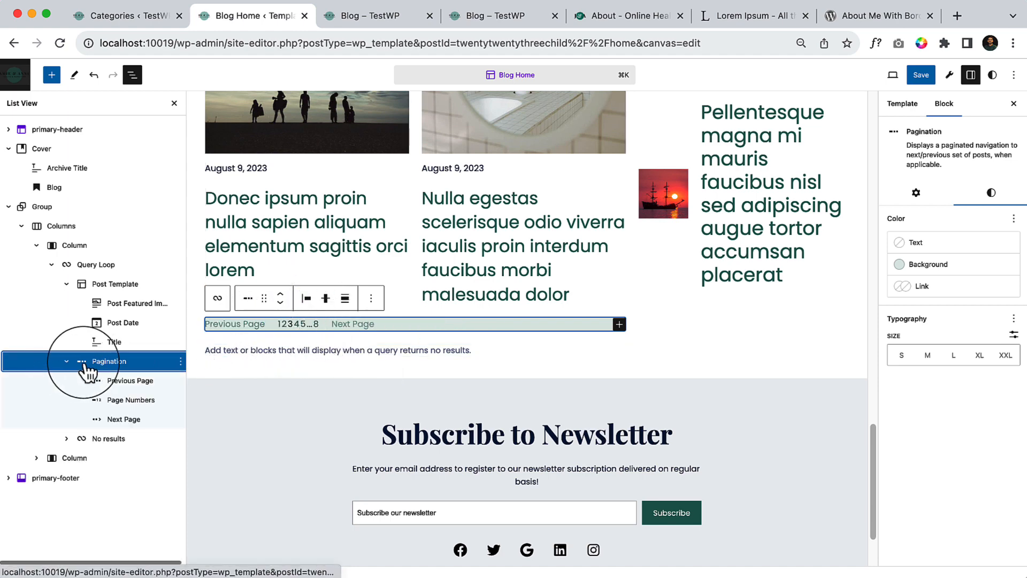
click(147, 381)
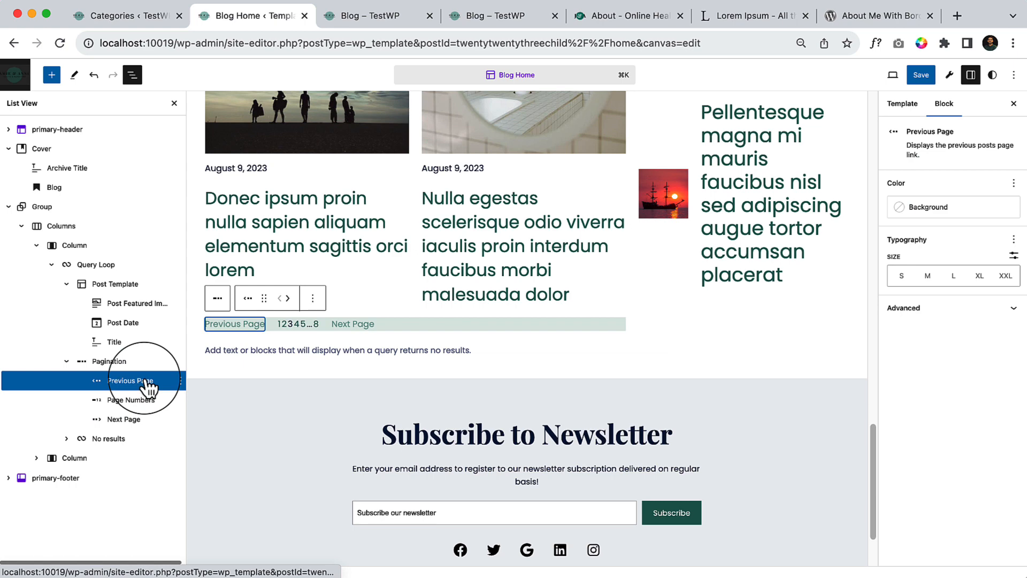
click(137, 360)
click(990, 199)
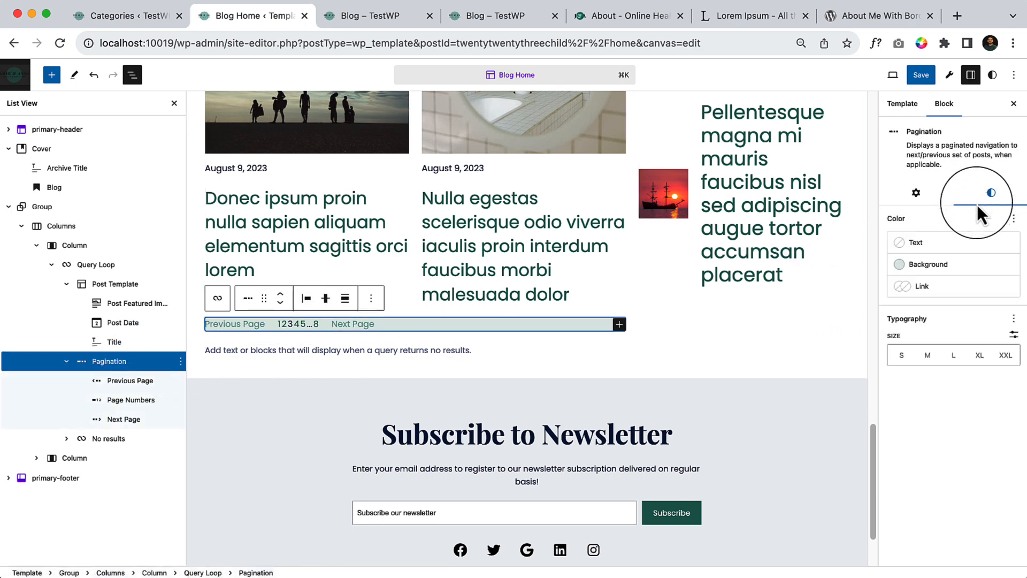
click(921, 265)
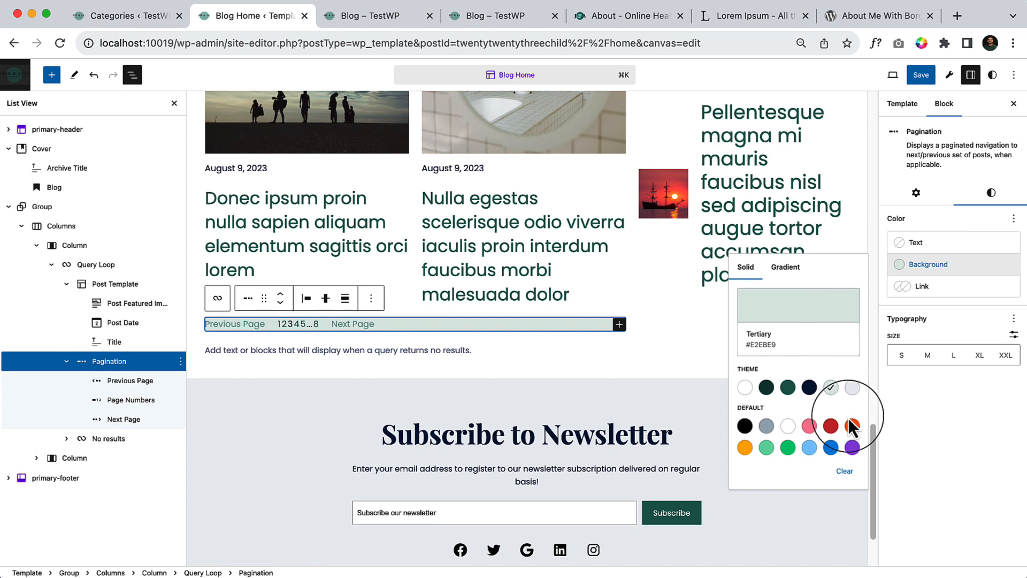
click(853, 386)
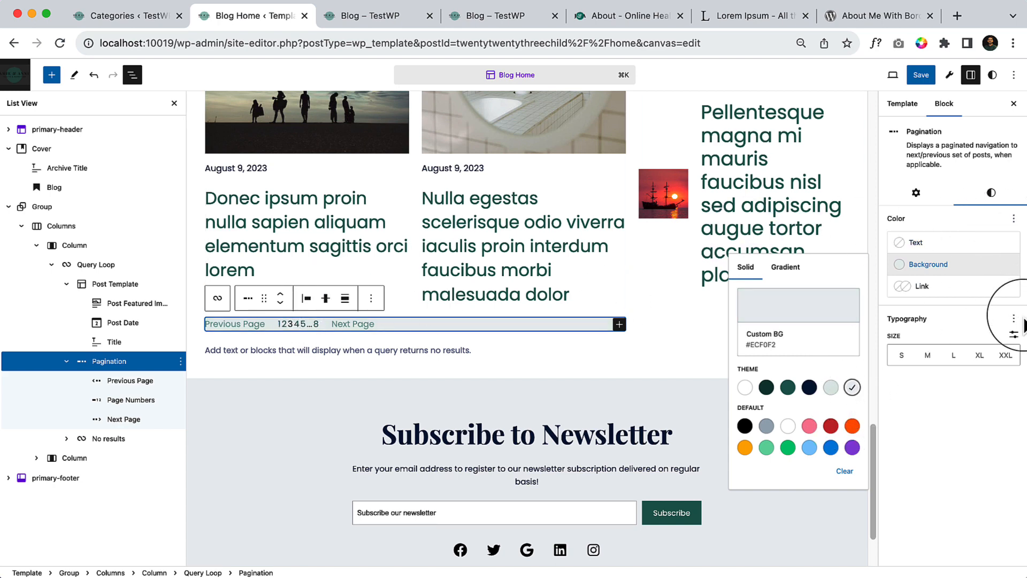
Wrap the Pagination block in a Group block.
click(920, 194)
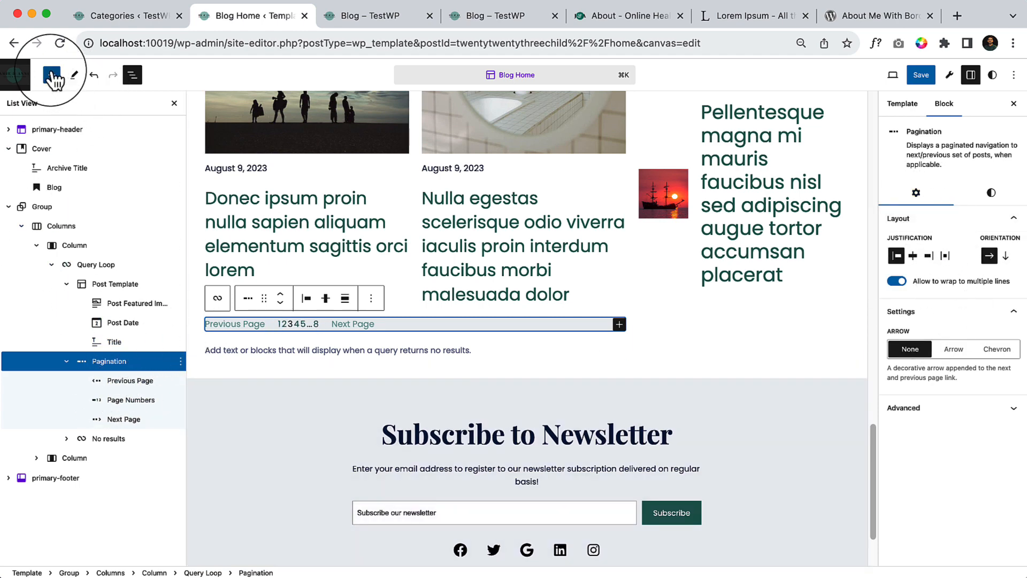
click(248, 298)
click(273, 367)
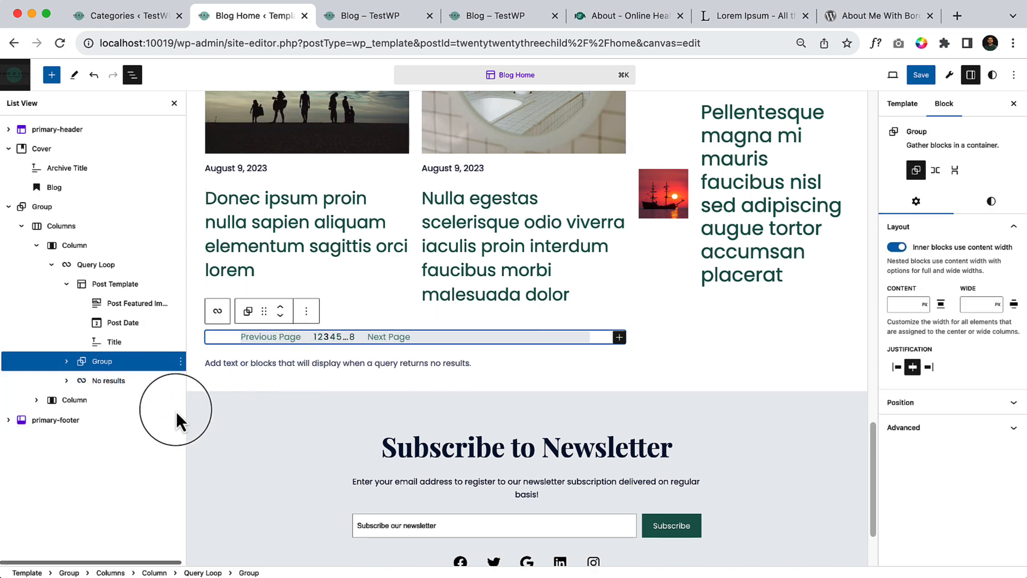
Reset the background colour of the Pagination block inside the new group.
click(66, 361)
click(117, 381)
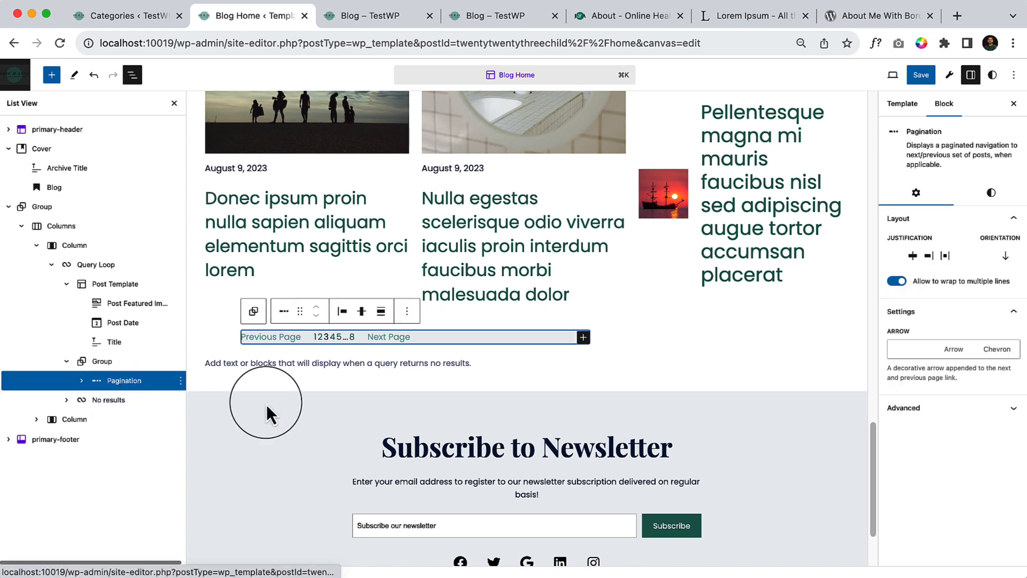
click(990, 192)
click(1015, 219)
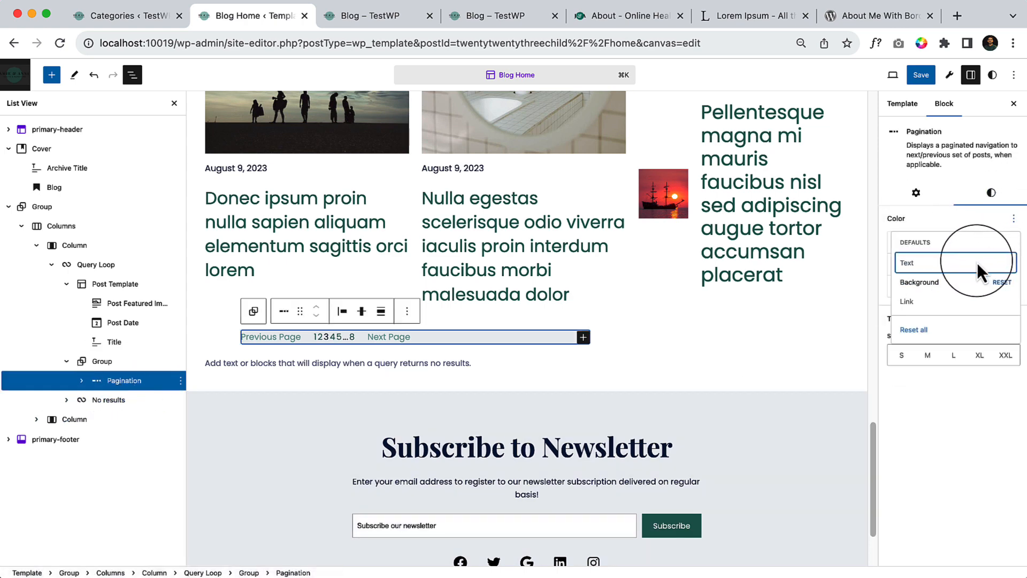
Give the group around the pagination the Custom BG background colour and add vertical padding to it.
click(93, 361)
click(991, 202)
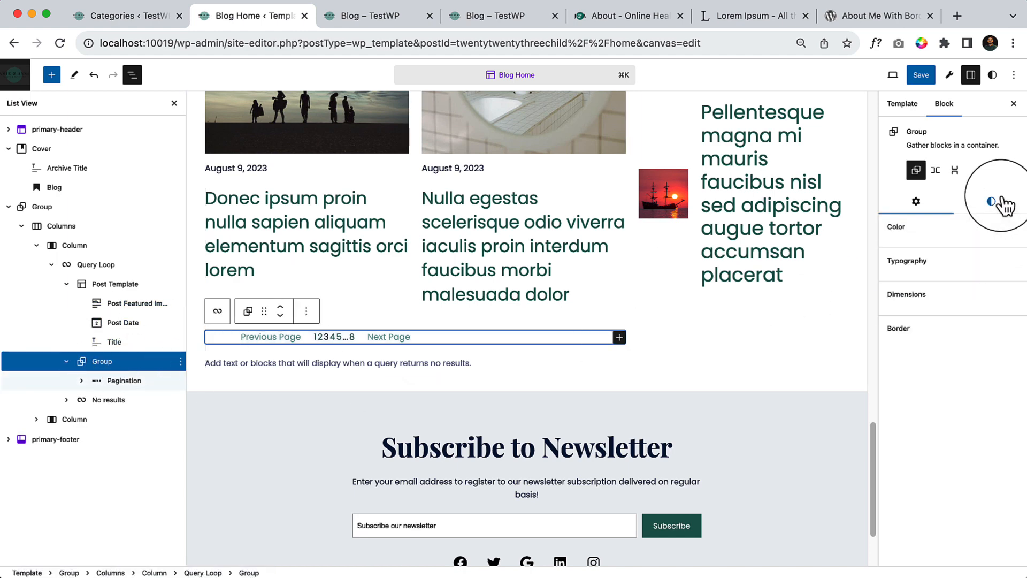
click(954, 276)
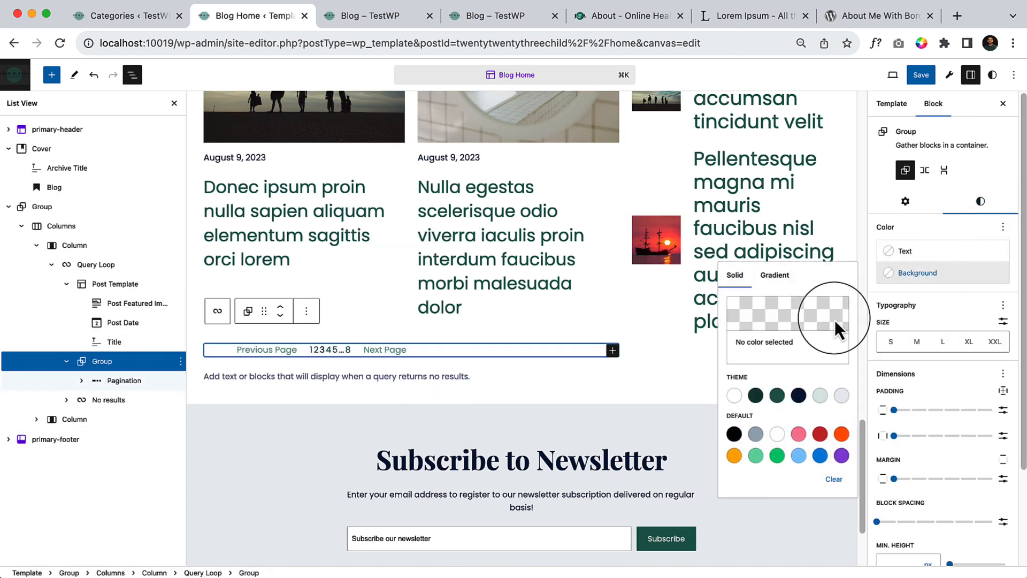
click(841, 396)
click(919, 421)
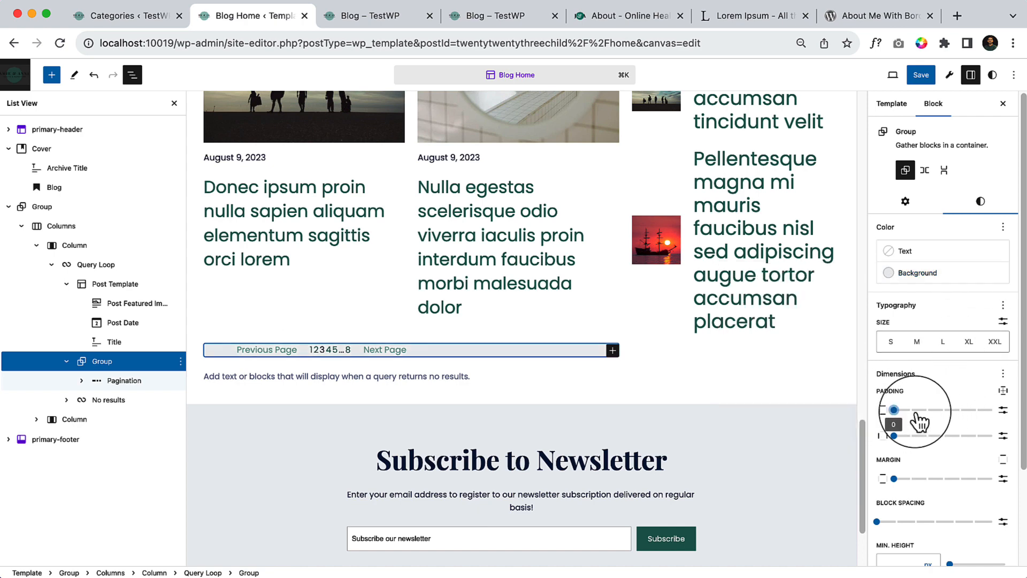
click(918, 410)
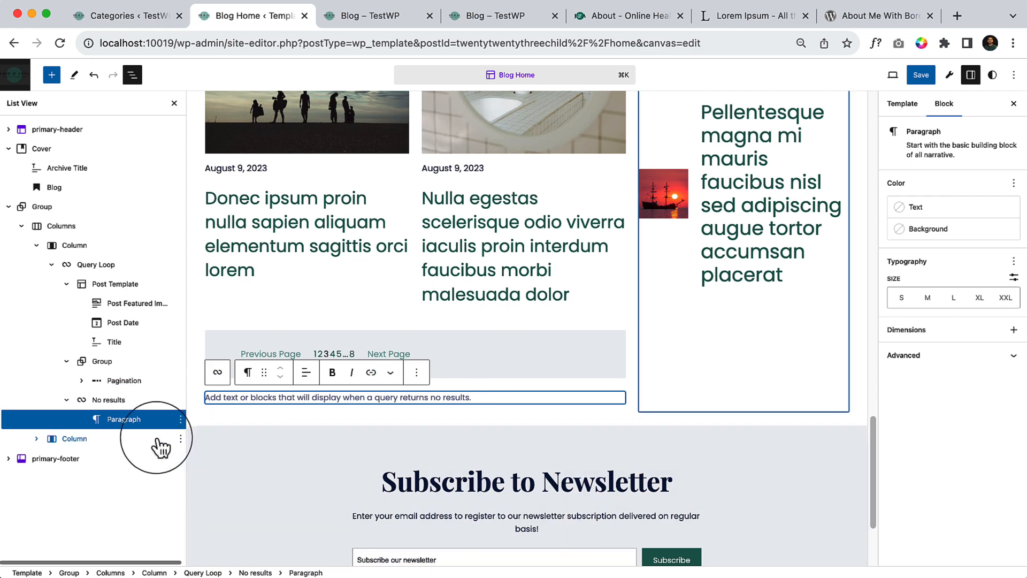
Delete the No results block with its paragraph from the Query Loop, and save the template.
click(181, 420)
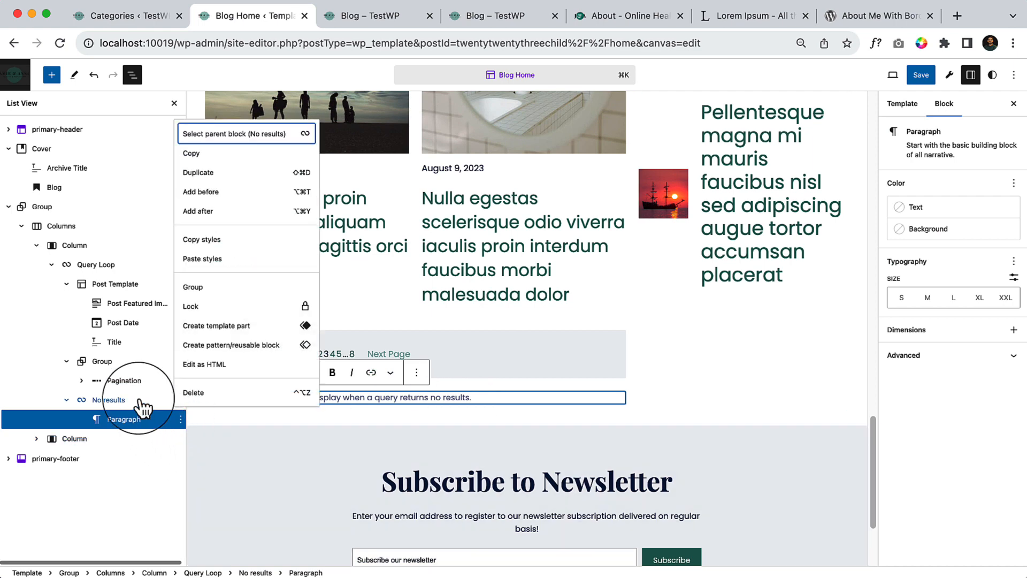
click(171, 402)
click(181, 400)
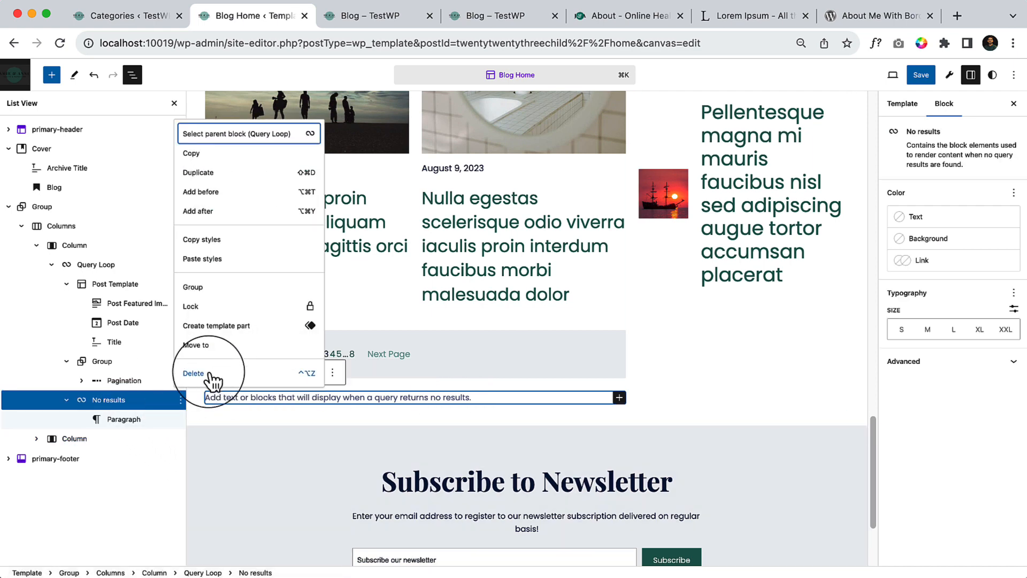
click(213, 378)
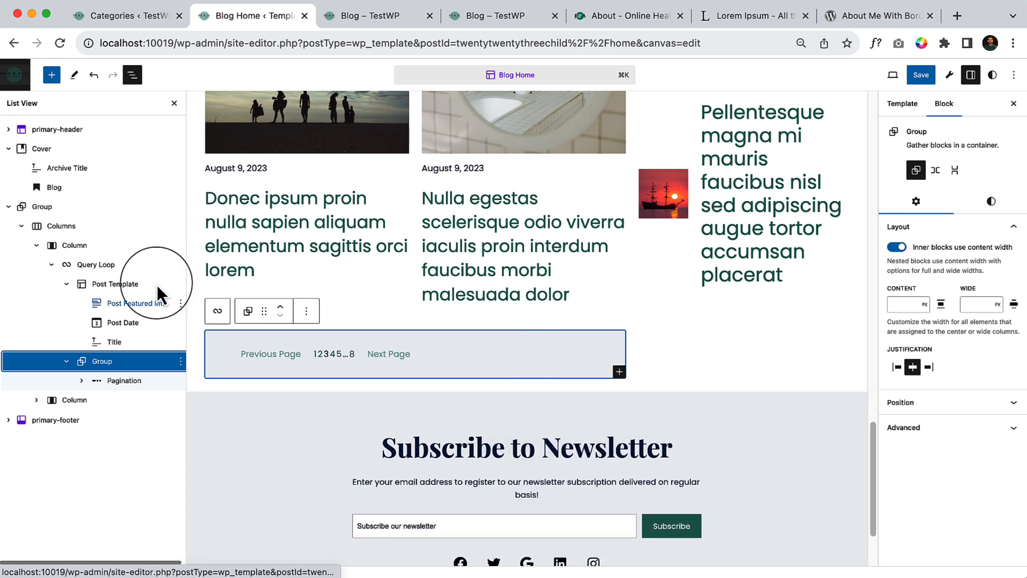
click(920, 75)
click(916, 75)
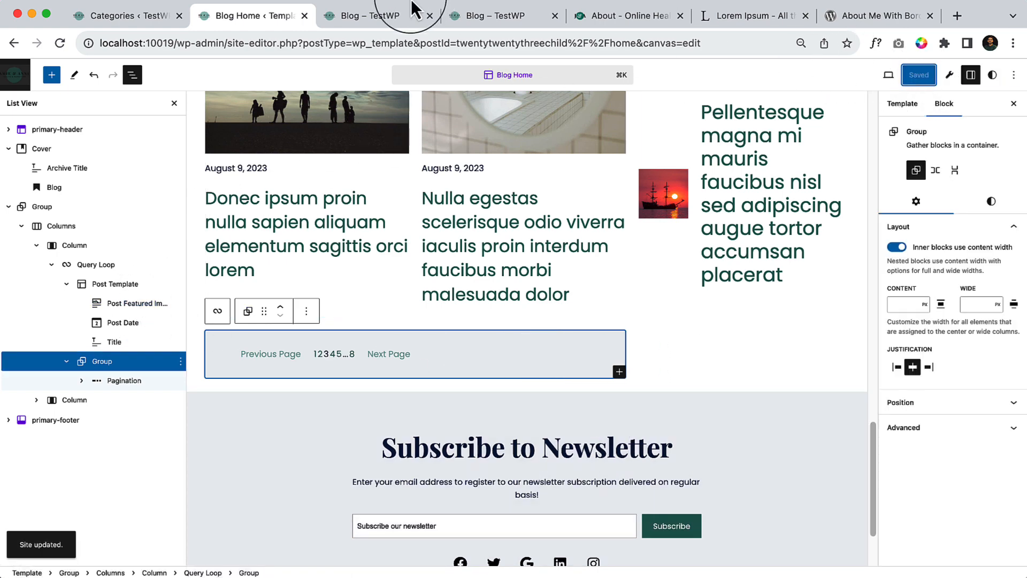
Examine the live Blog page from the header banner through the post grid down to the pagination bar and footer.
click(374, 16)
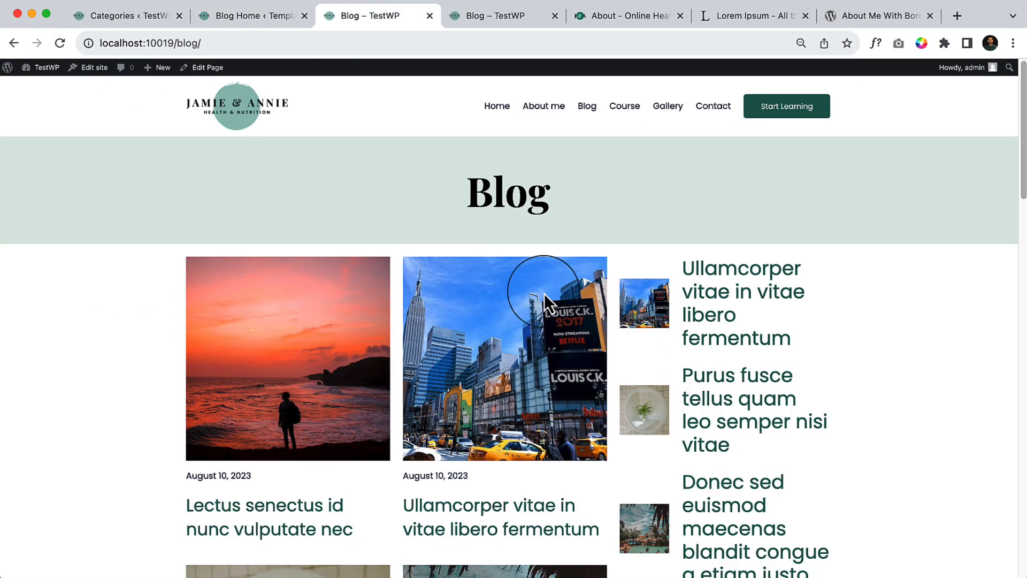
scroll(603, 490, down, 15)
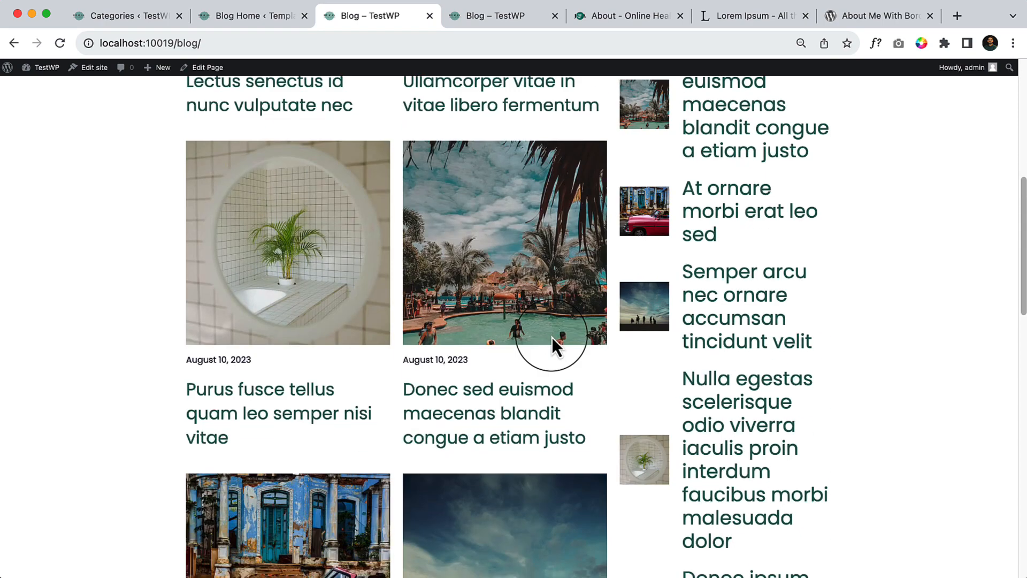
scroll(552, 346, down, 1)
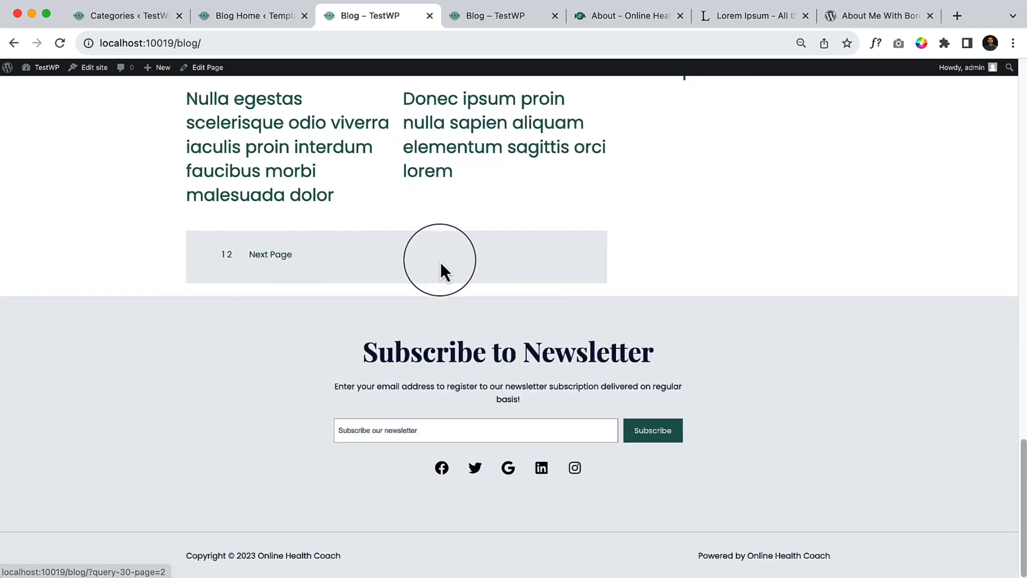
scroll(486, 343, up, 5)
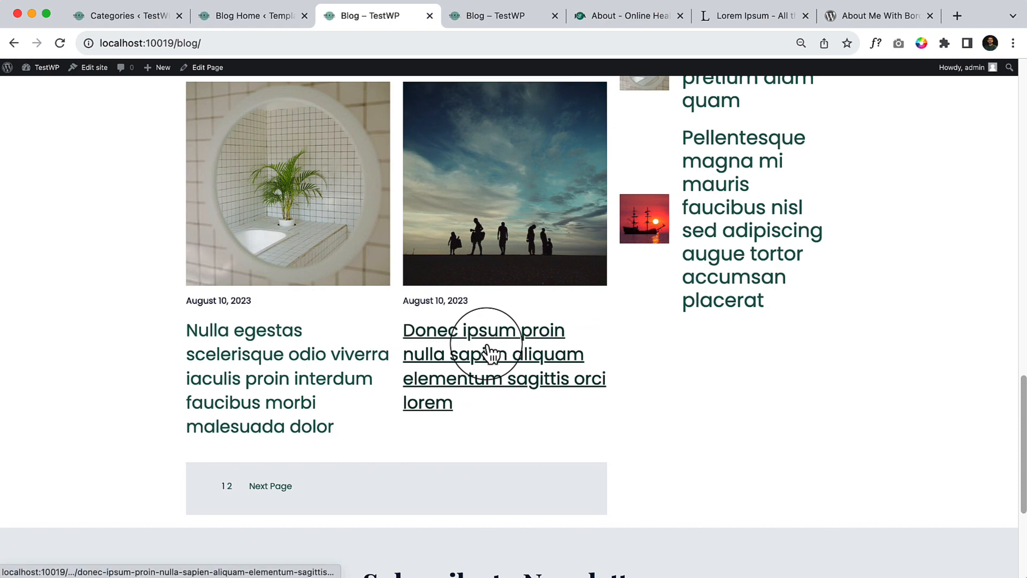
scroll(289, 367, up, 20)
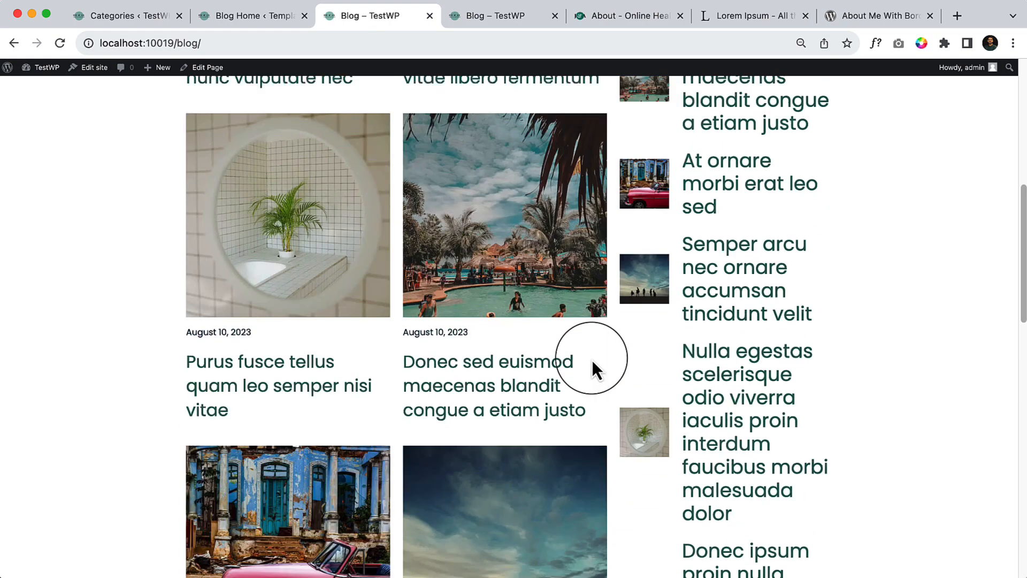
scroll(593, 360, up, 4)
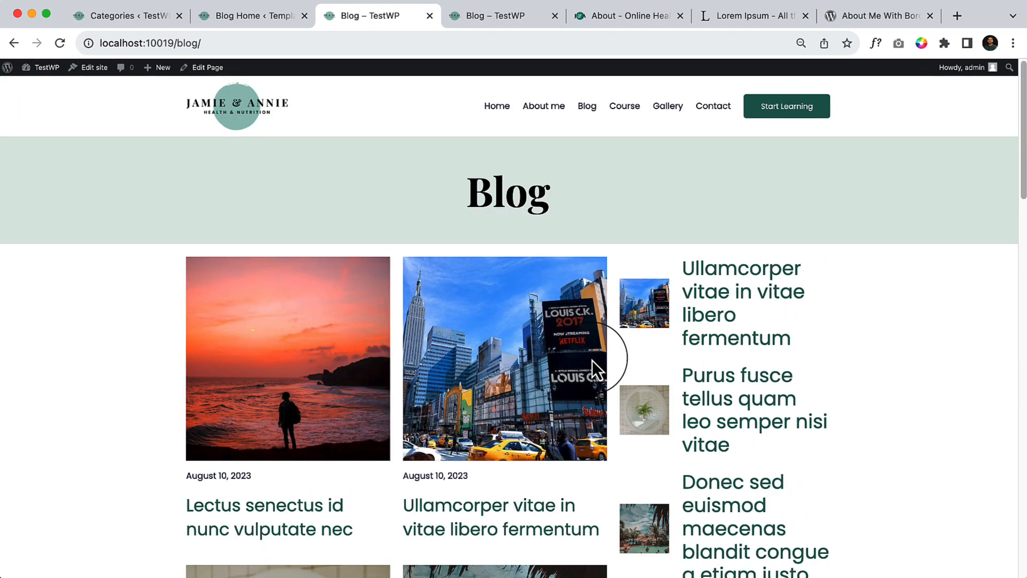
scroll(592, 361, down, 20)
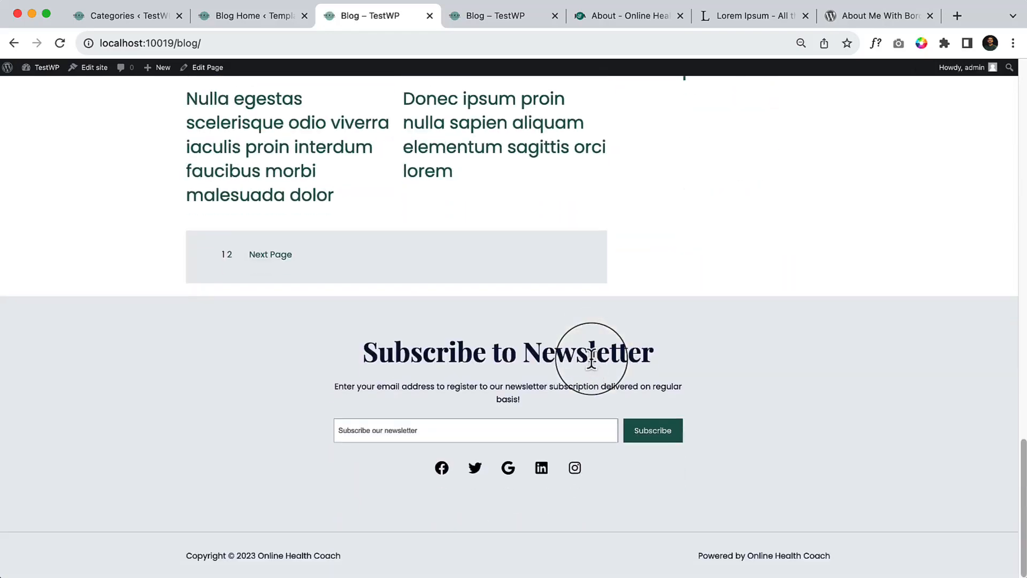
Test the pagination on the live Blog page by going to the next page of posts and back to the first.
click(269, 255)
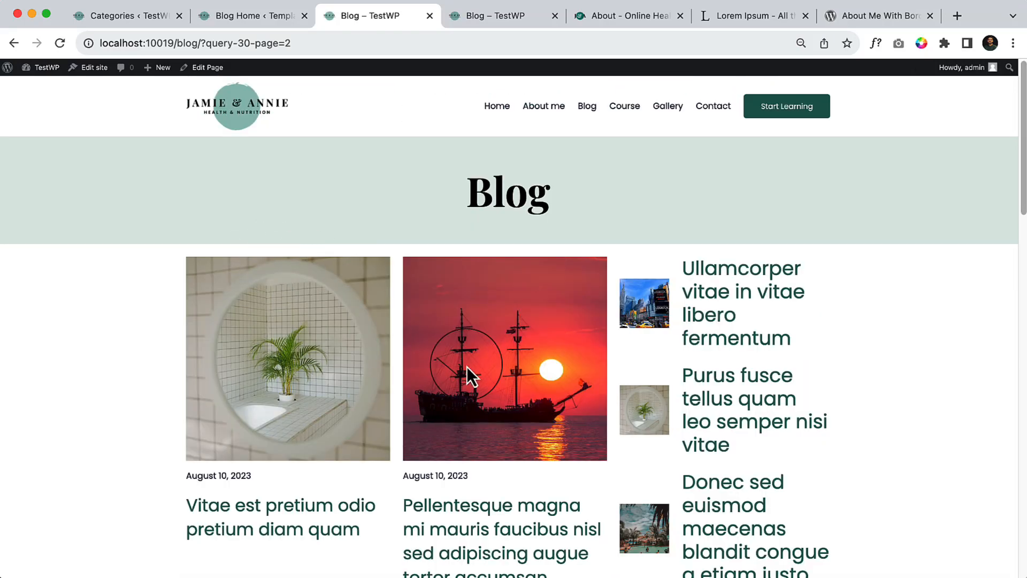
scroll(468, 374, down, 13)
scroll(468, 374, up, 9)
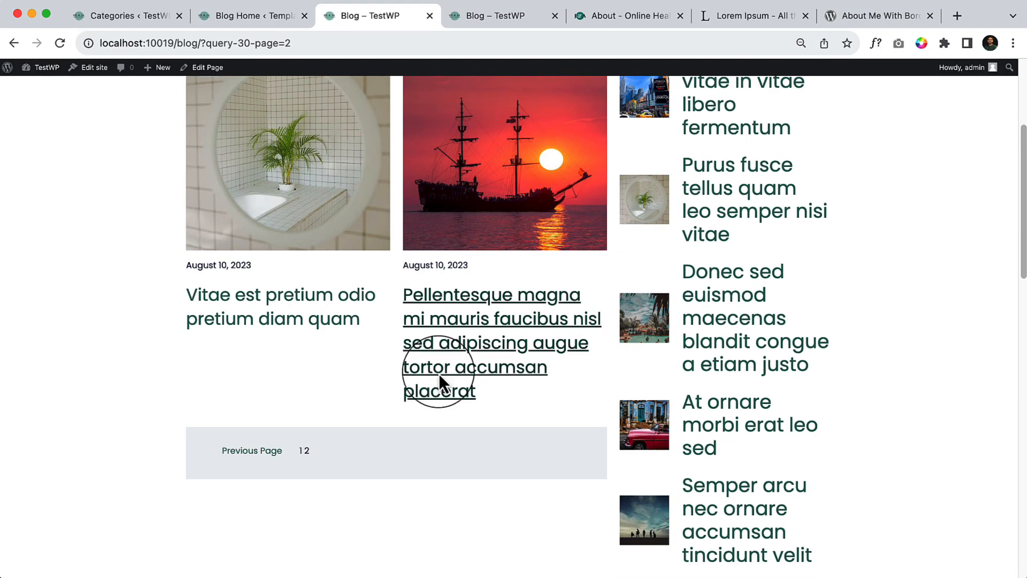
click(259, 448)
scroll(539, 406, down, 8)
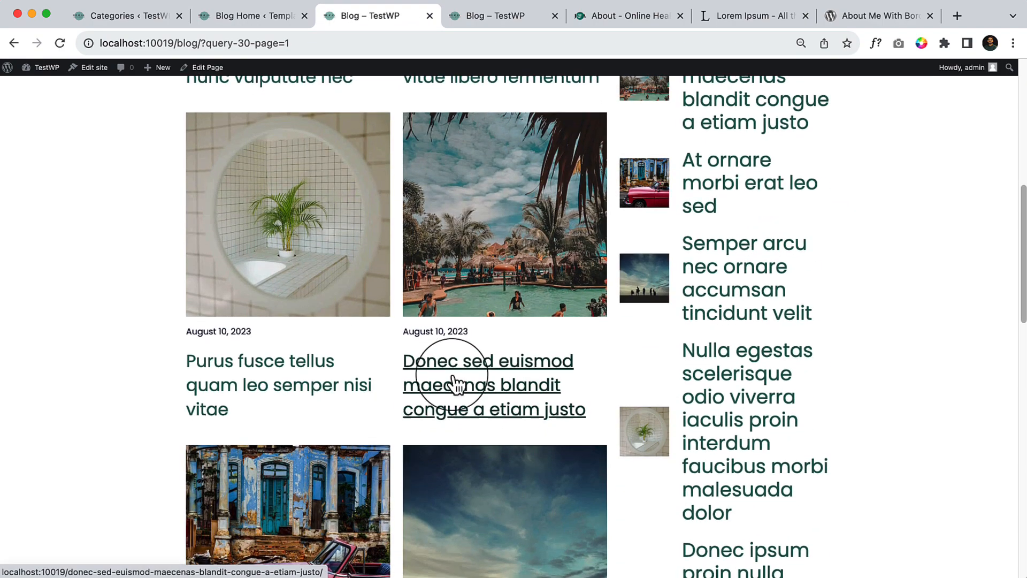
scroll(538, 400, down, 15)
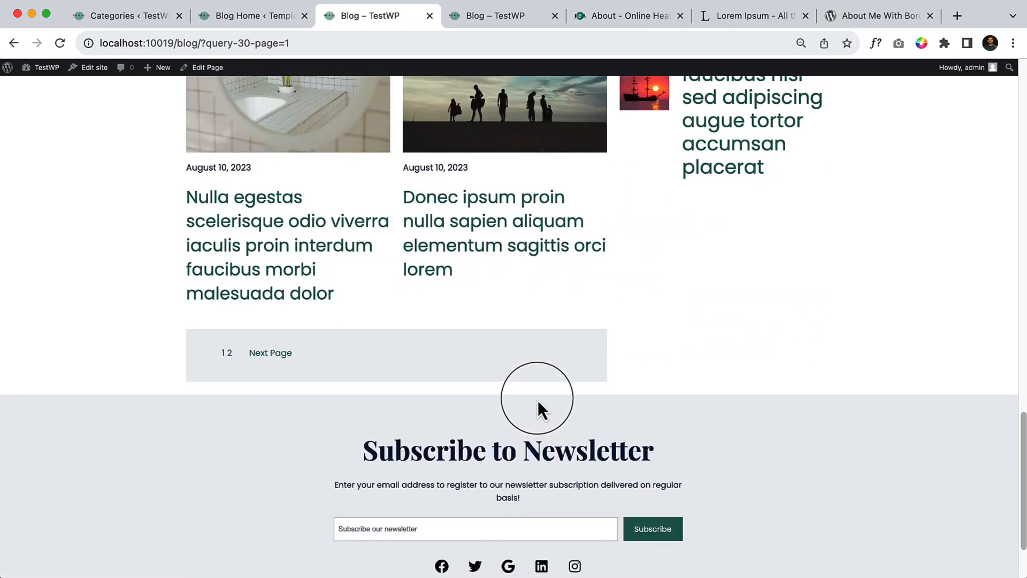
Return to the Blog Home template editor and make the featured images in the post grid link to their posts.
click(235, 15)
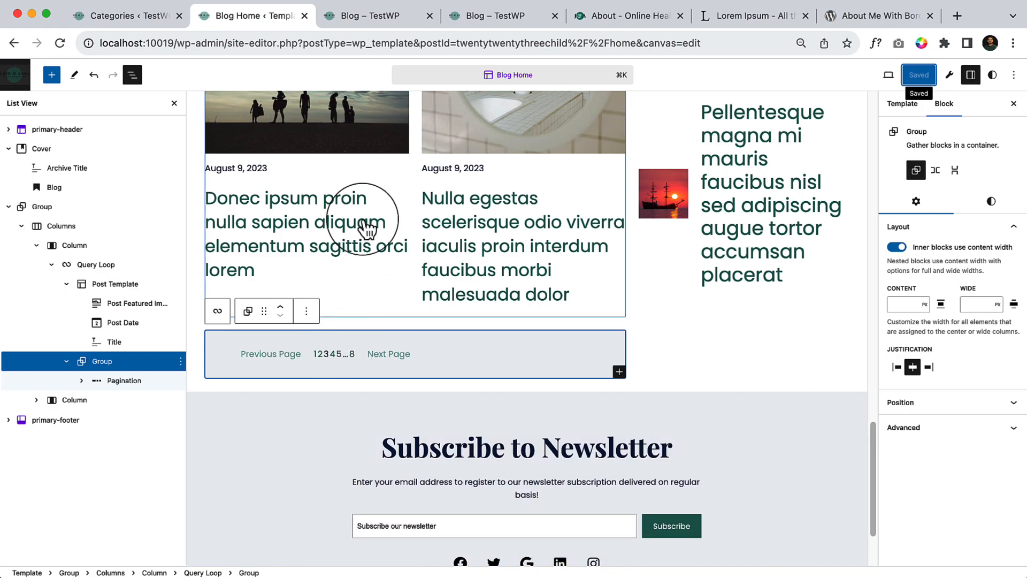
click(363, 235)
scroll(358, 287, up, 15)
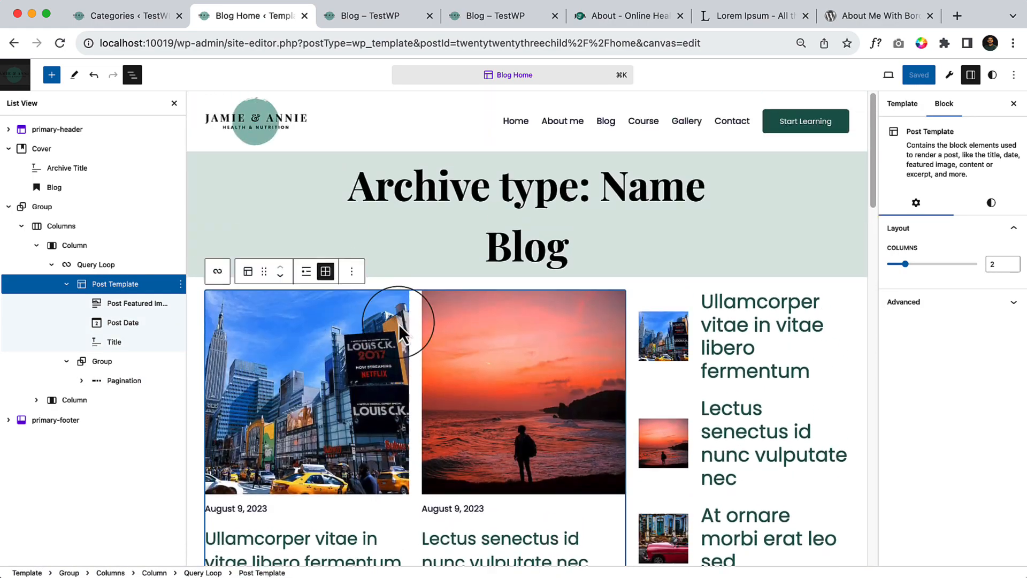
scroll(399, 325, down, 5)
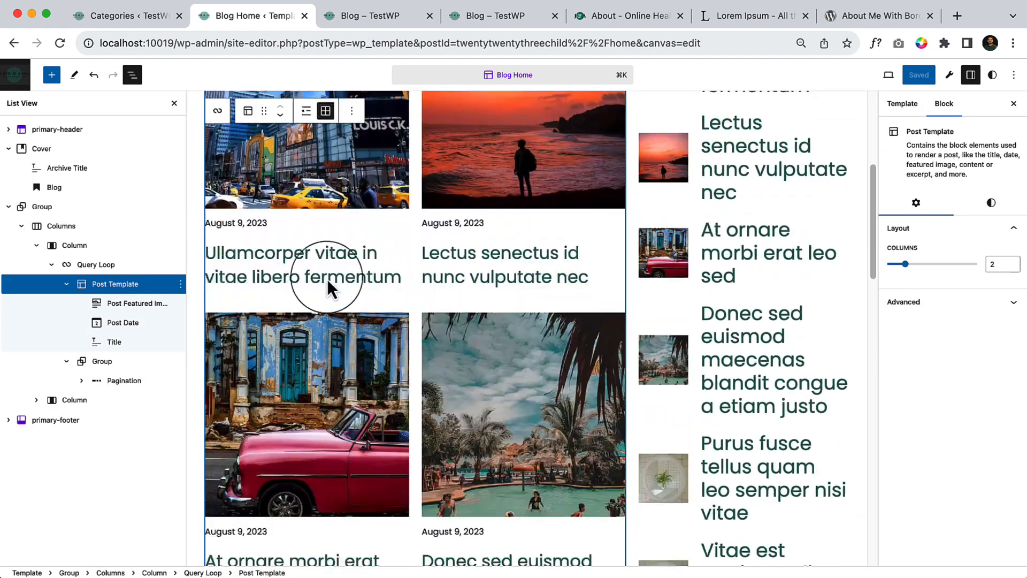
click(313, 200)
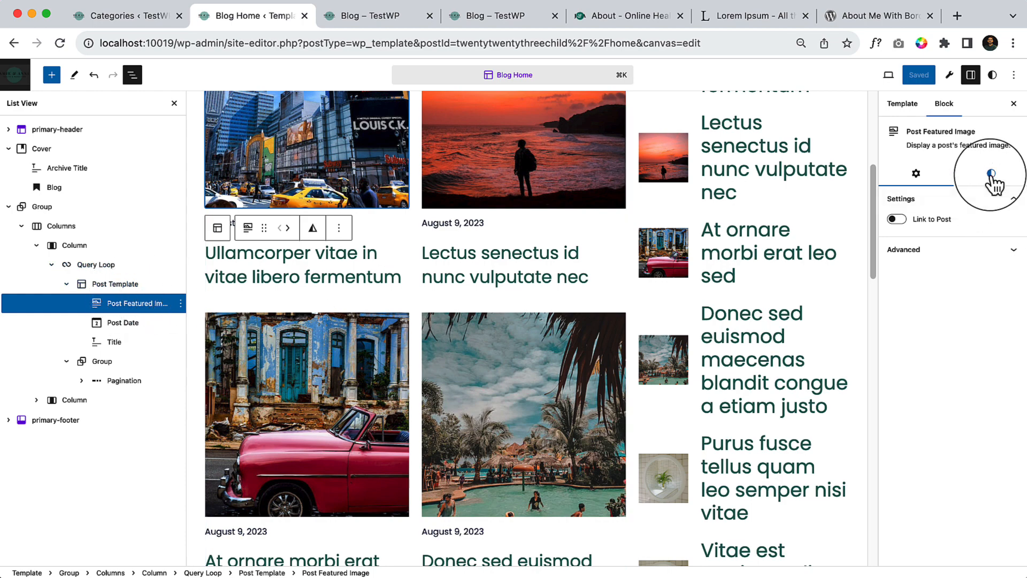
click(899, 220)
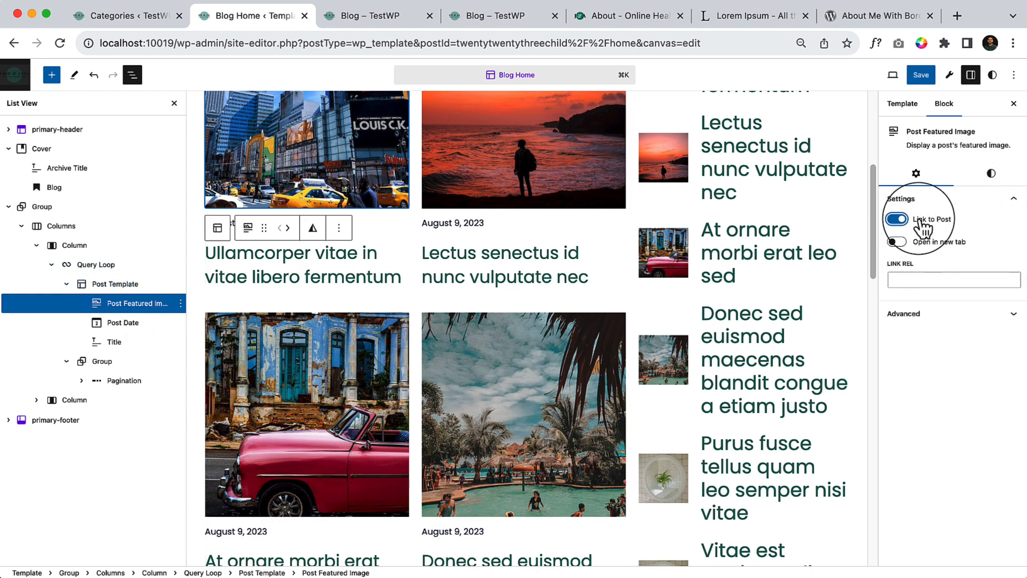
Set the post featured images to a height of 240 px with a 10 px border radius, and save the template.
click(992, 173)
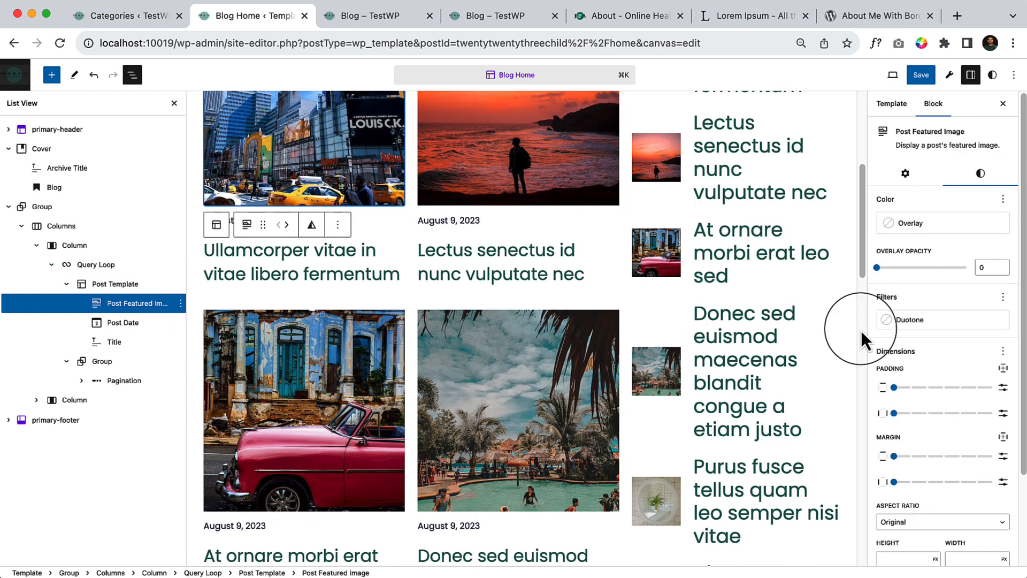
scroll(1006, 364, down, 2)
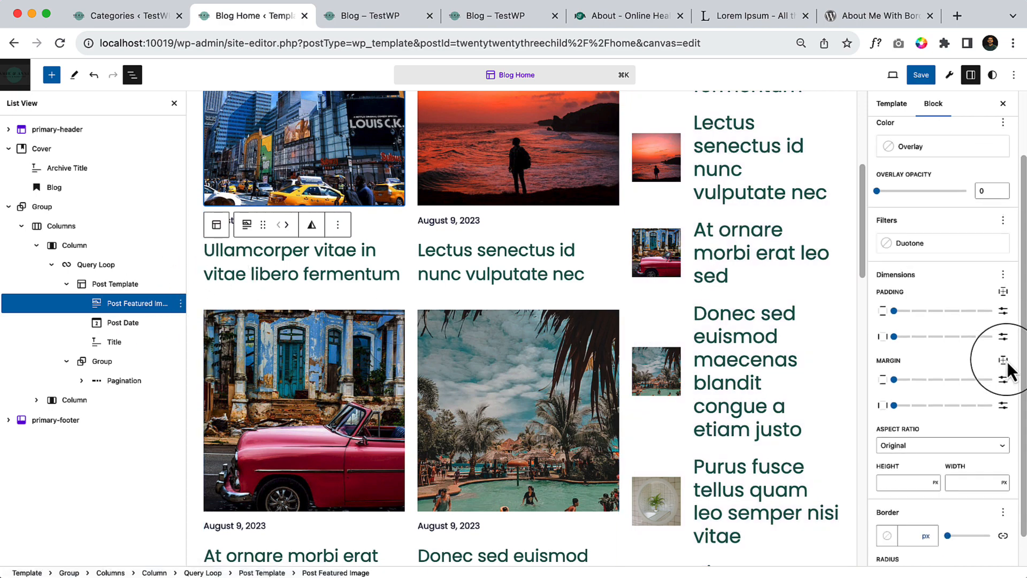
scroll(1009, 369, down, 1)
click(891, 448)
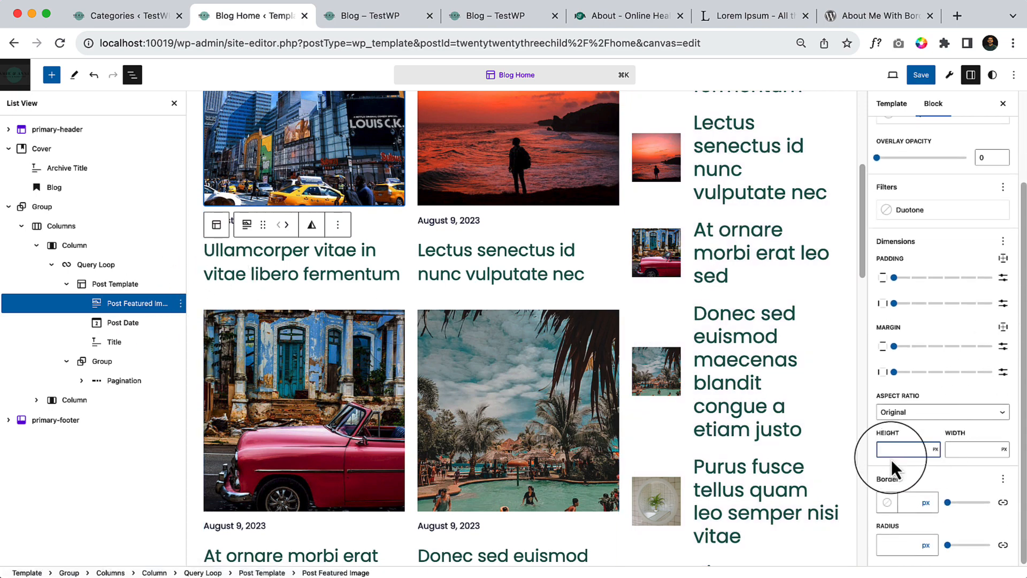
text(240)
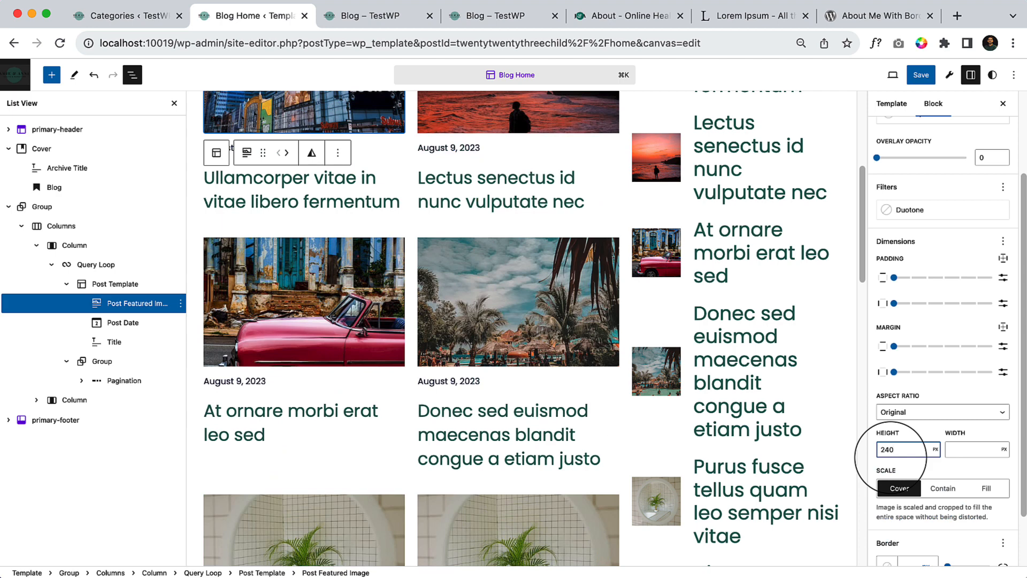
scroll(913, 462, down, 2)
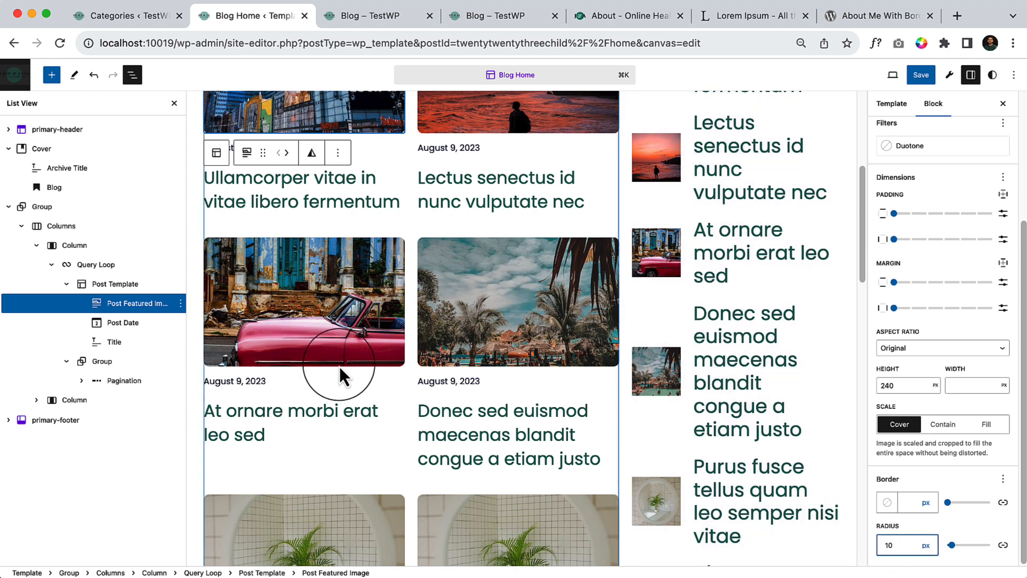
click(132, 325)
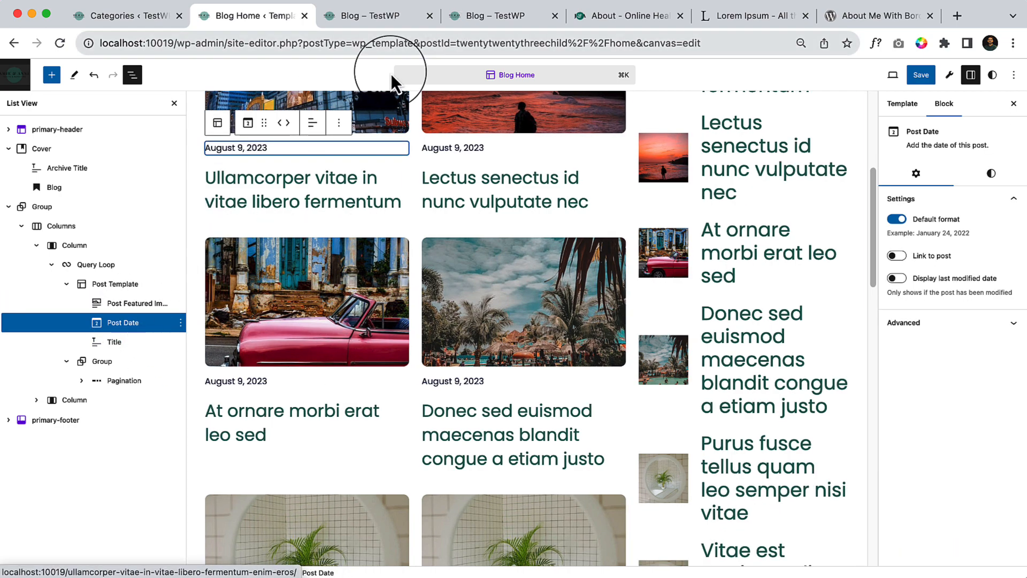
click(920, 75)
click(925, 76)
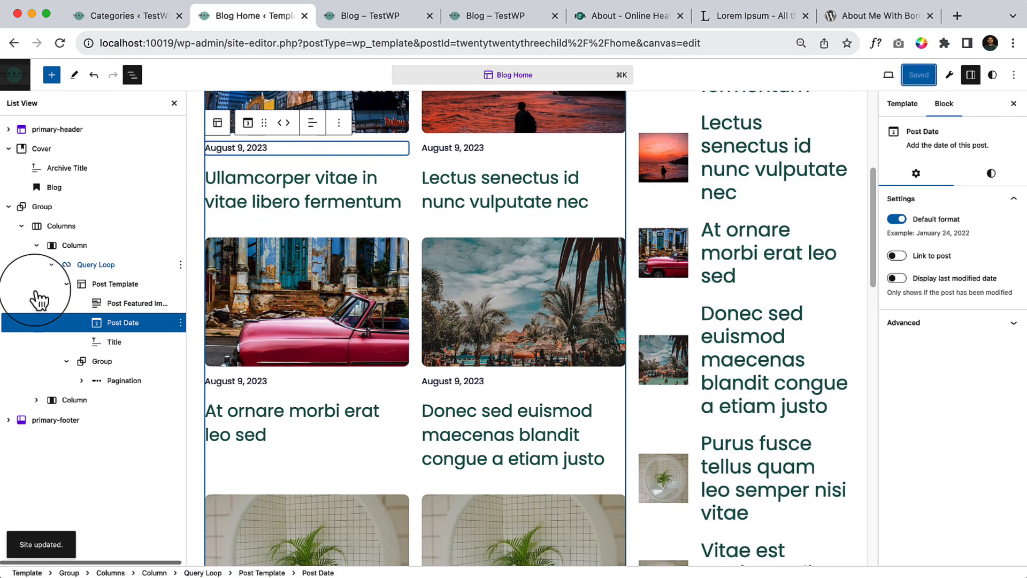
Insert a Row block directly below the Post Date block in the Post Template.
click(136, 303)
click(134, 324)
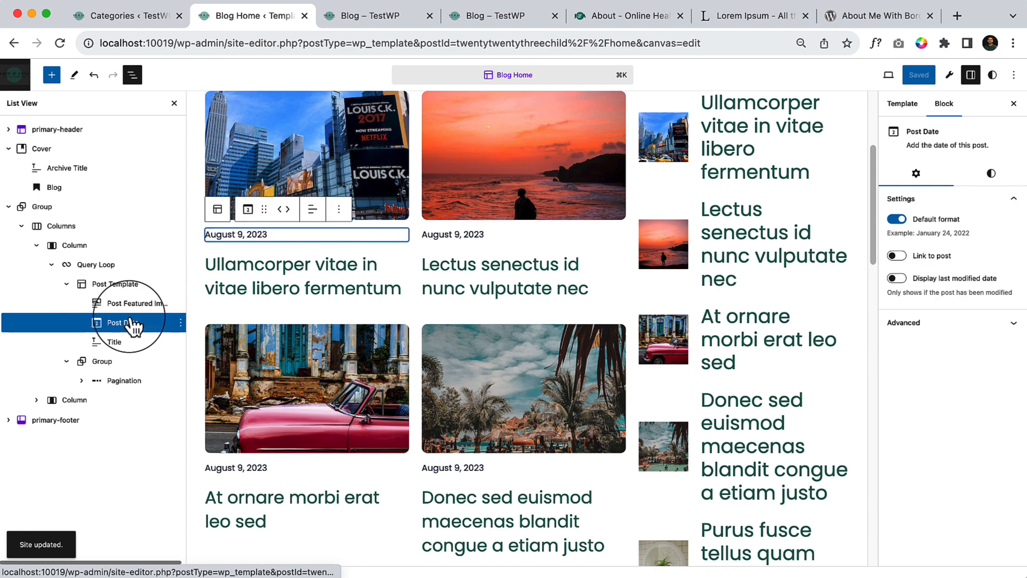
scroll(355, 276, up, 3)
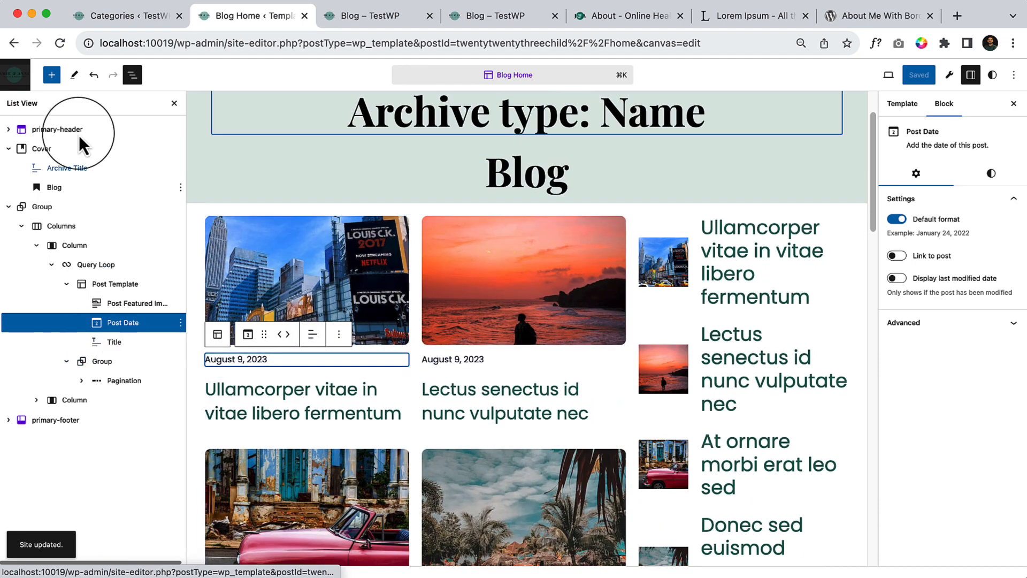
click(51, 75)
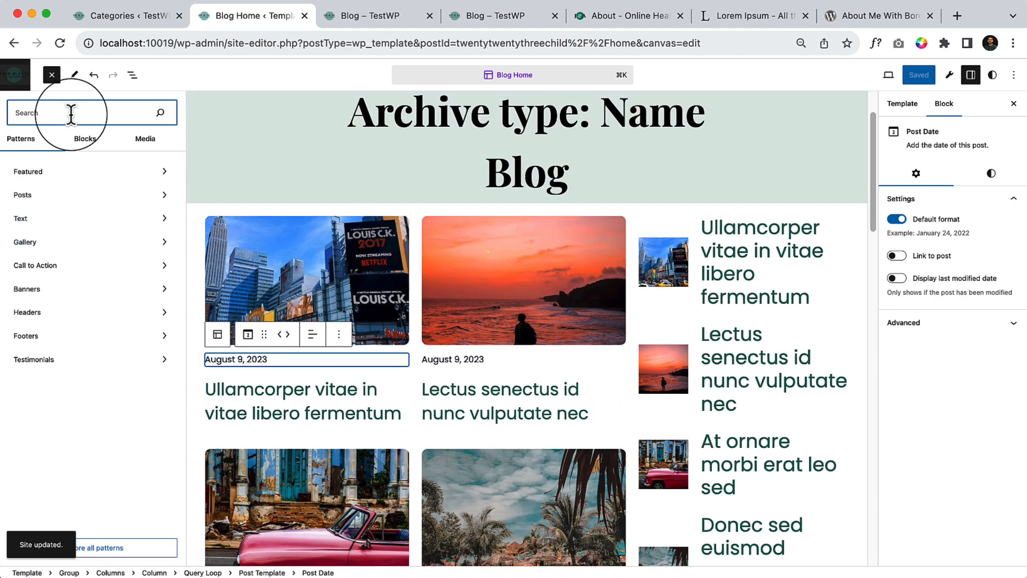
text(row)
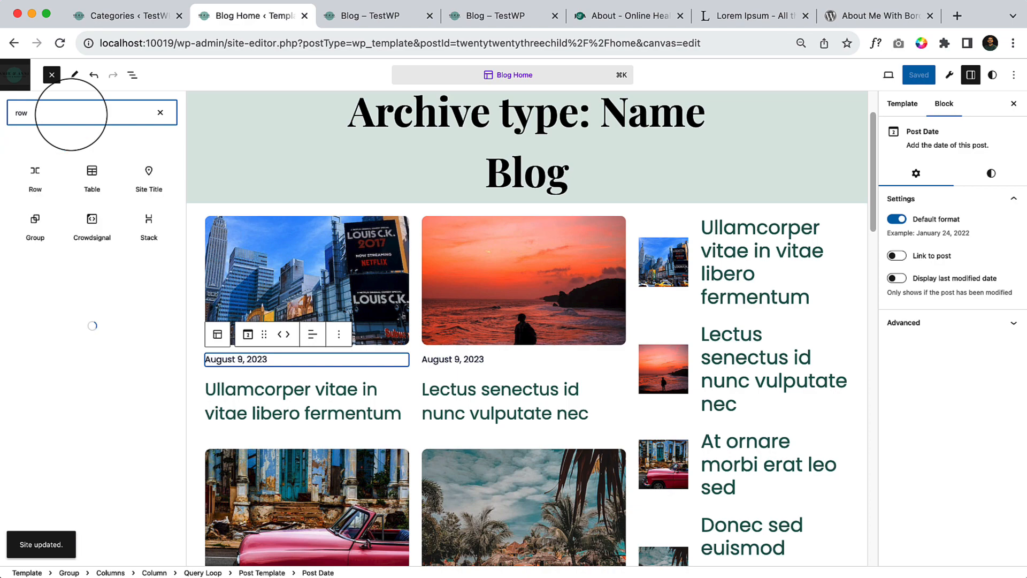
click(34, 180)
Move the Post Date block into the empty Row block beneath it.
click(284, 364)
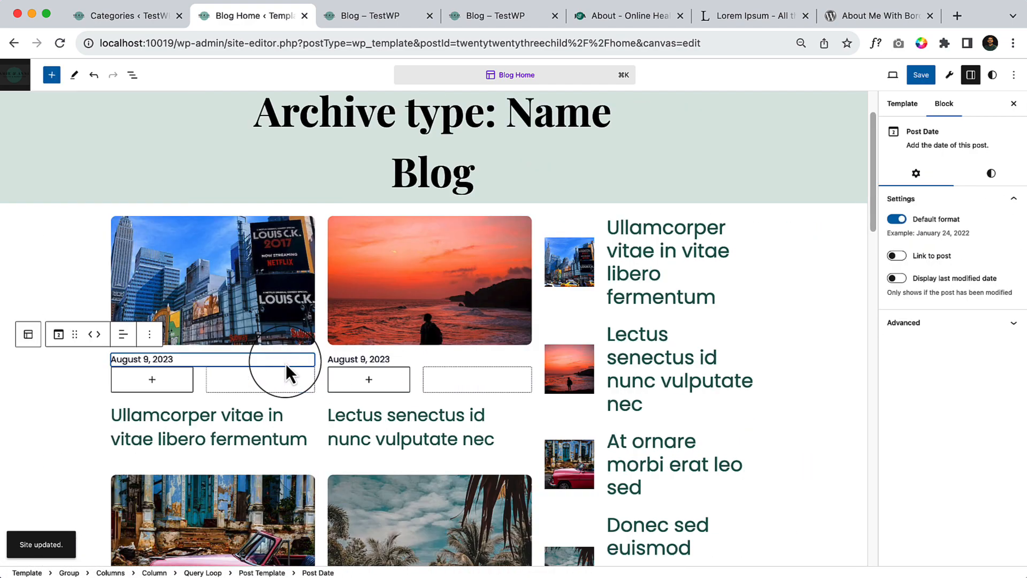
click(168, 336)
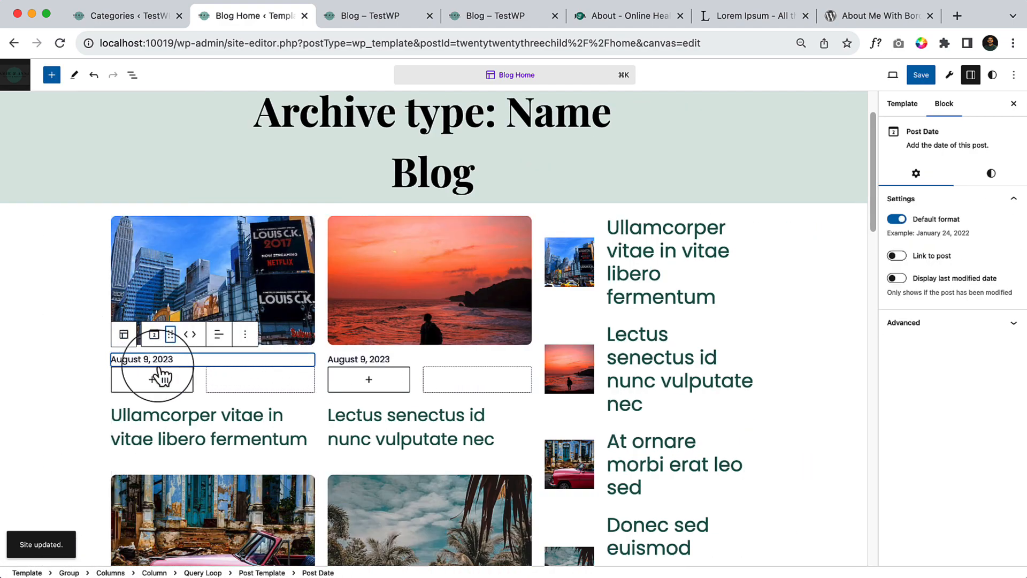
drag(171, 336, 158, 375)
Add a paragraph containing a "|" separator after the post date in the Row block.
click(308, 360)
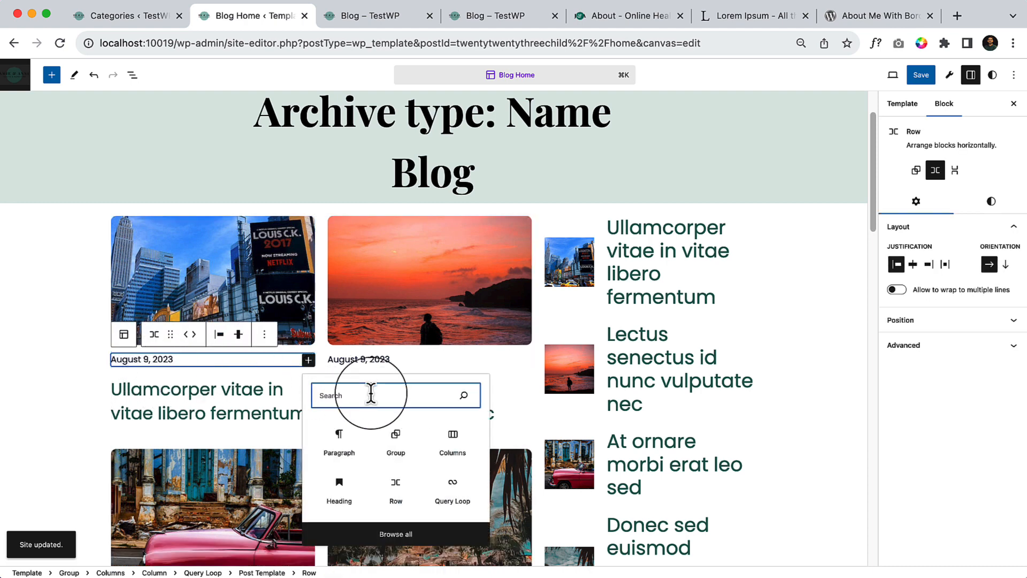
click(328, 444)
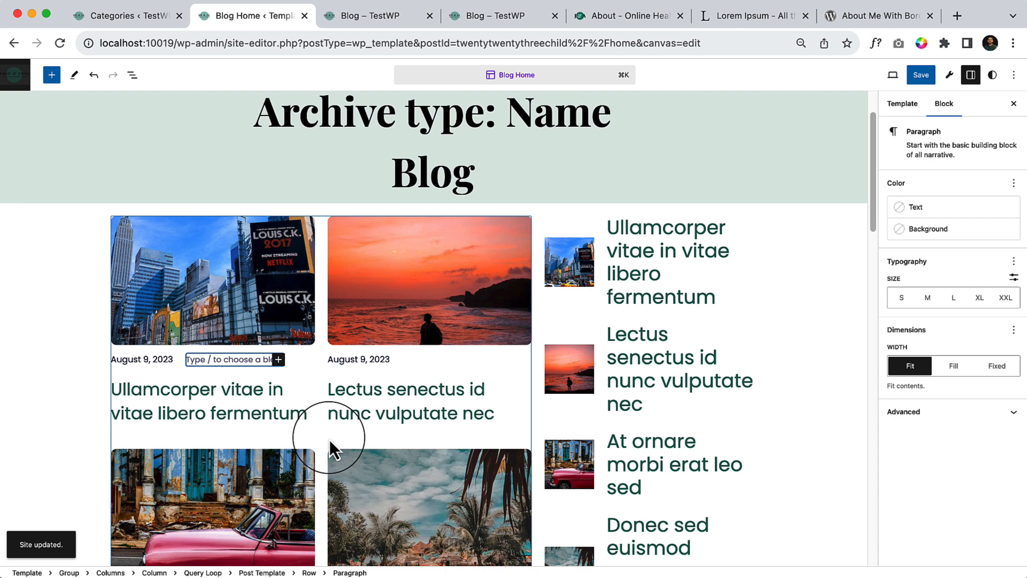
text(/)
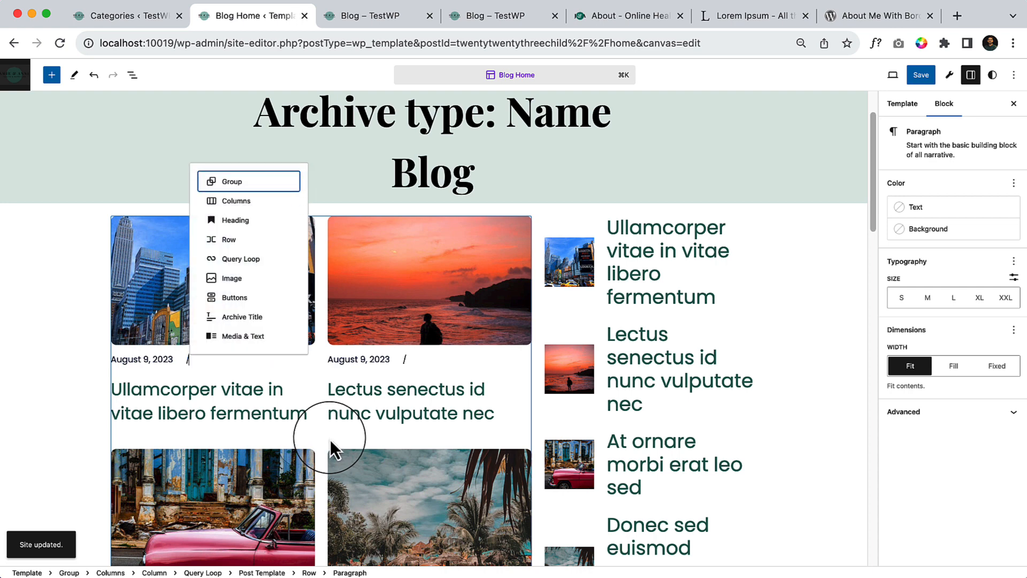
key(BackSpace)
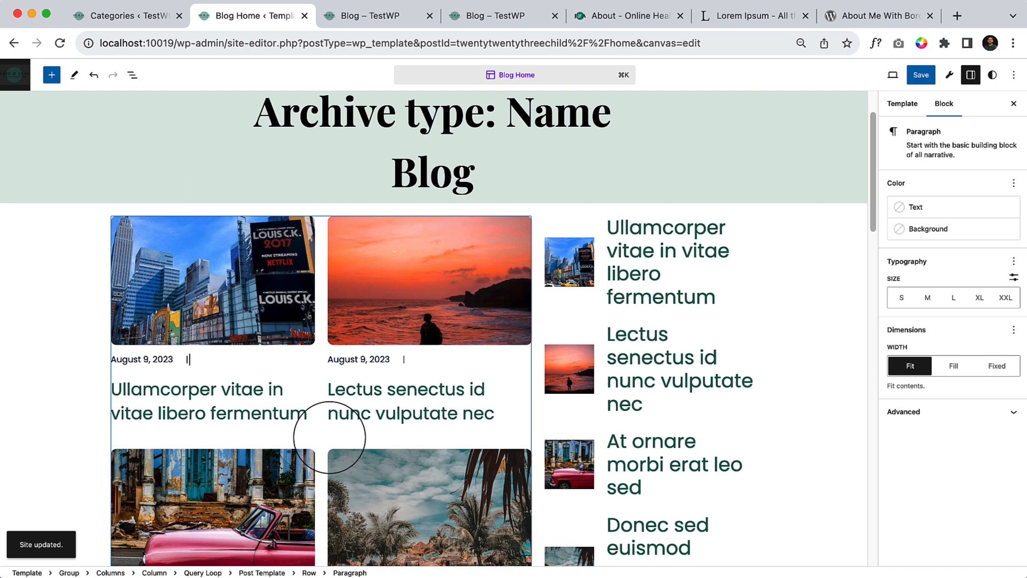
click(233, 365)
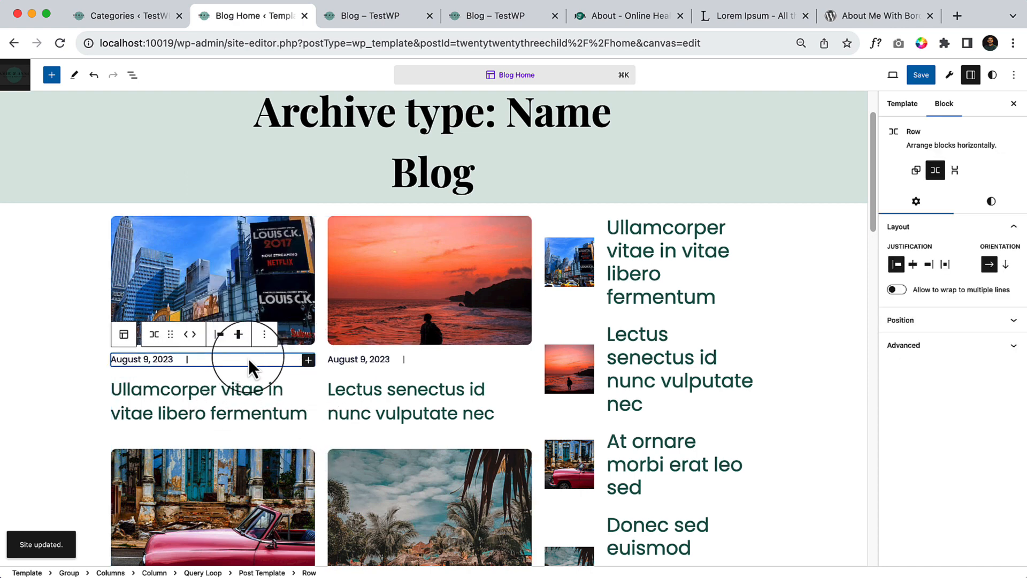
click(187, 360)
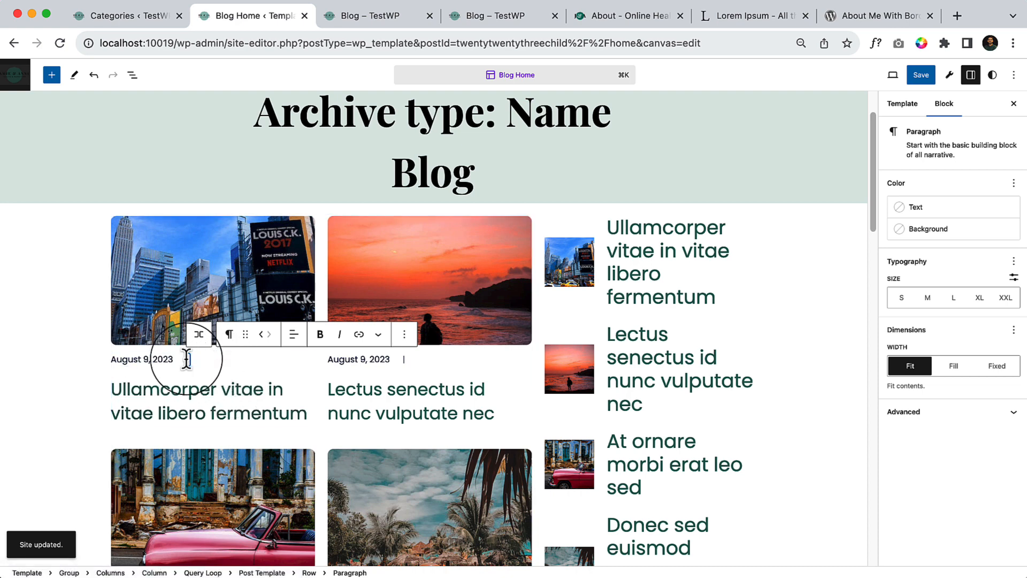
key(Right)
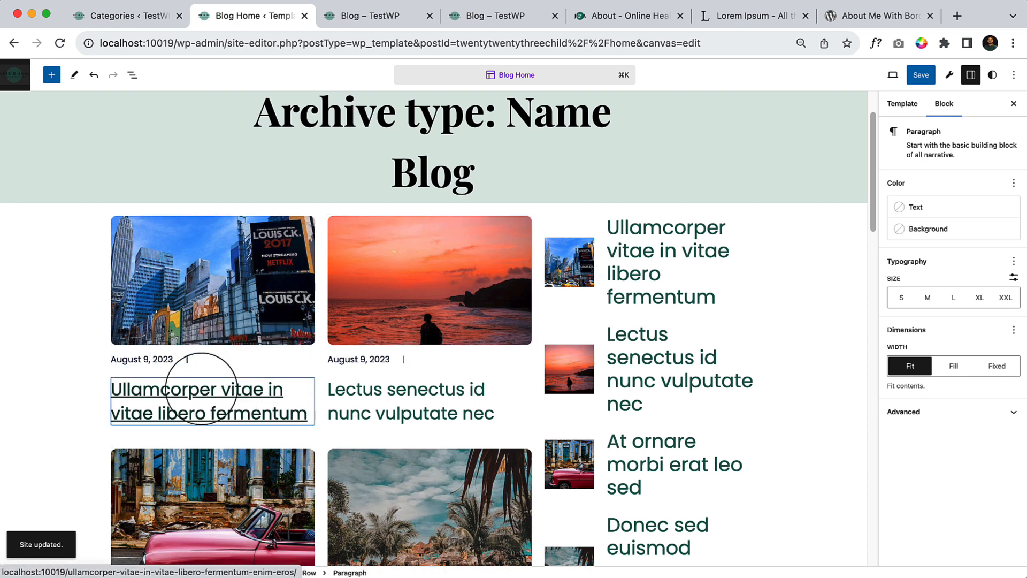
Add a Post Author Name block after the separator in the Row block.
click(220, 355)
click(308, 359)
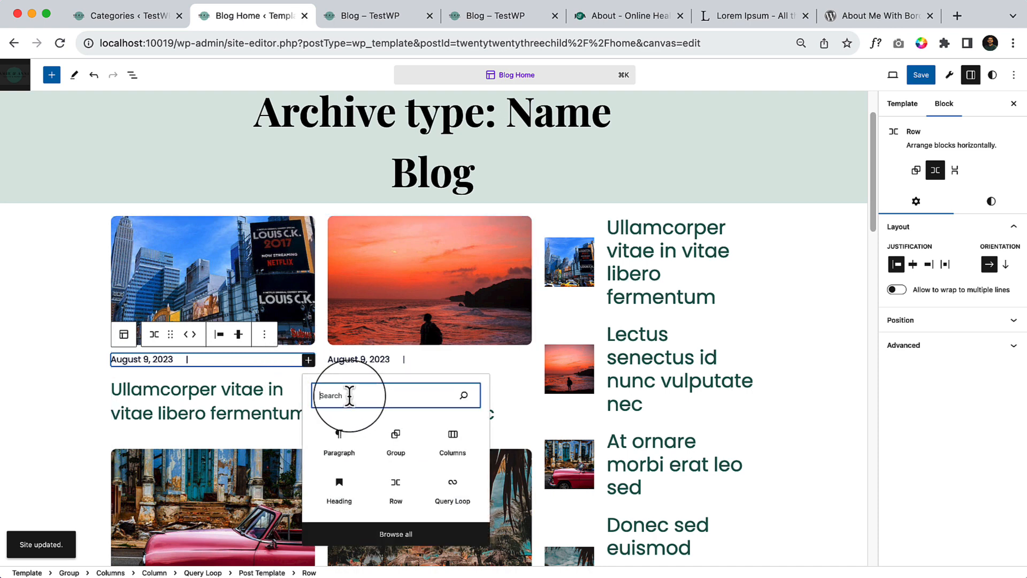
text(post)
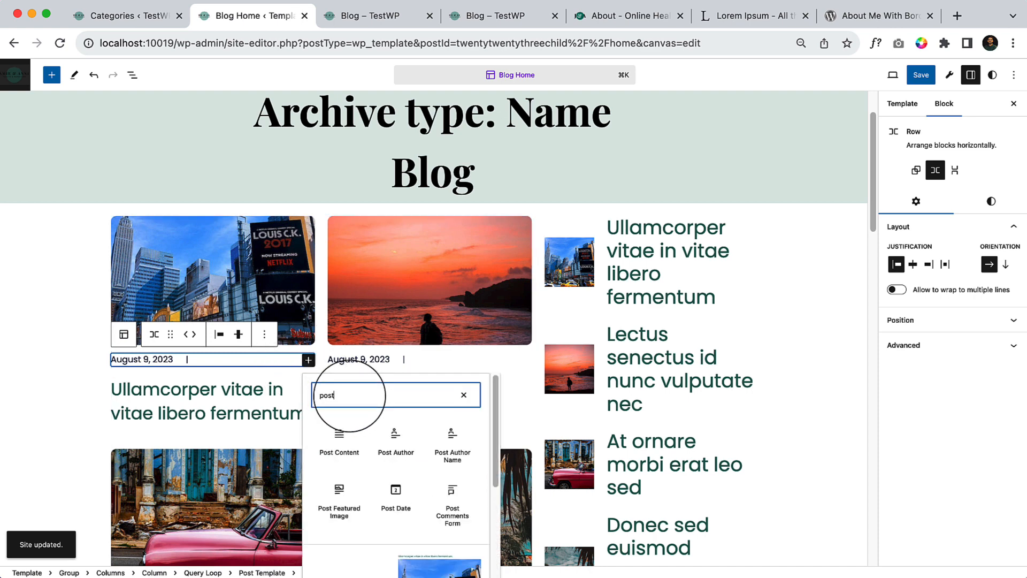
click(451, 442)
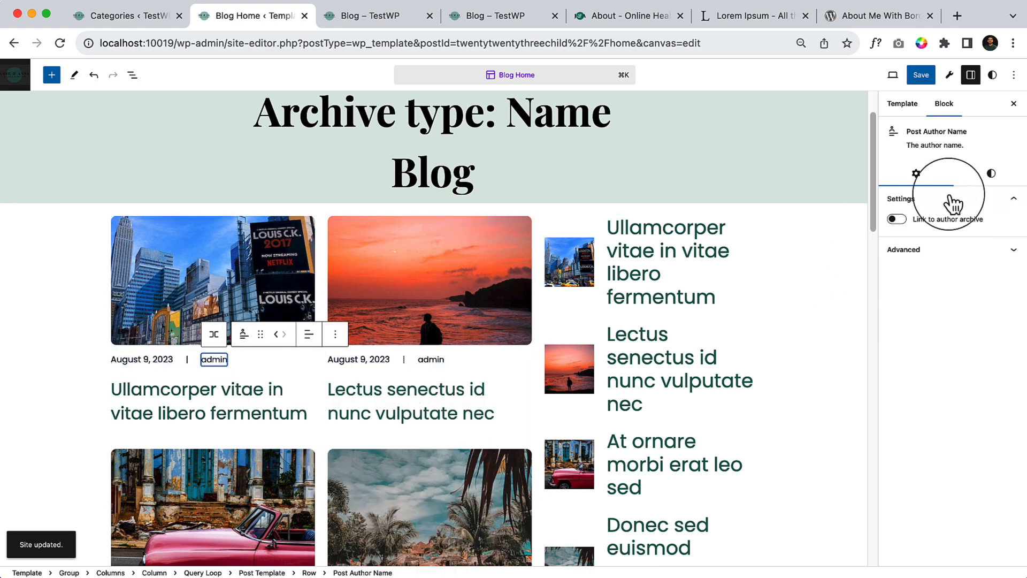
Enable the Text decoration and Appearance typography controls for the Post Author Name block.
click(992, 173)
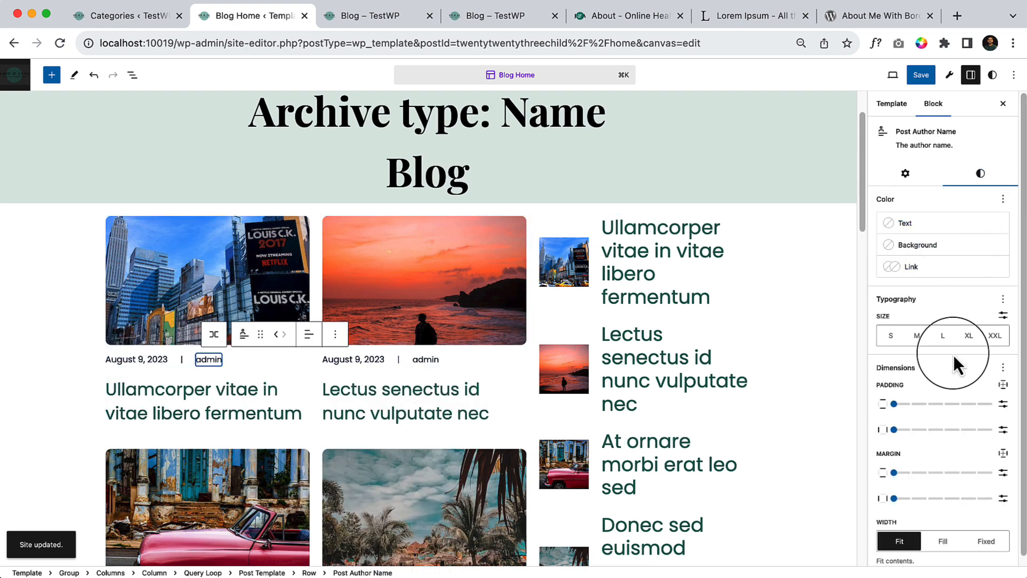
click(1003, 301)
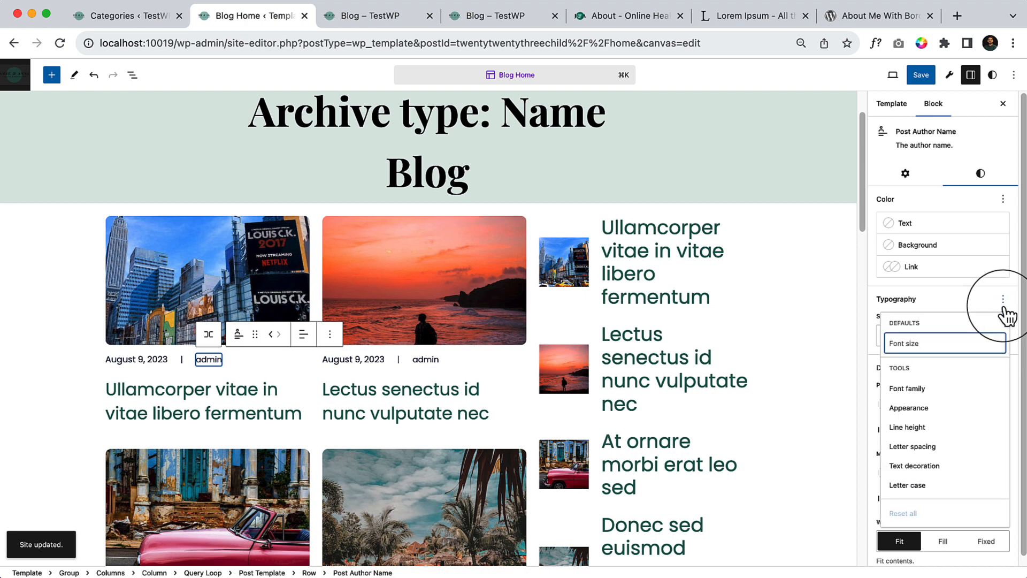
click(934, 467)
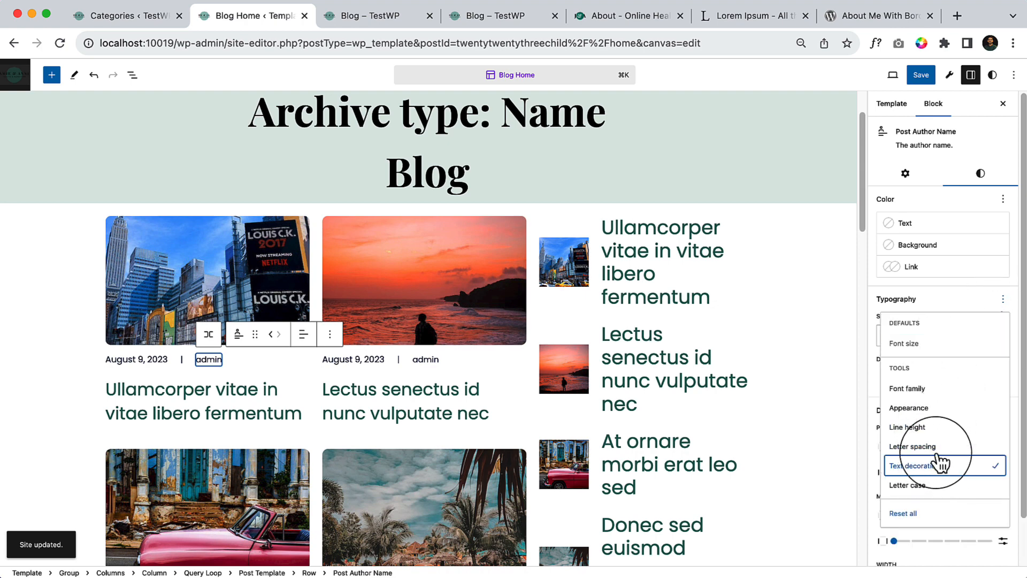
click(990, 300)
scroll(911, 498, down, 2)
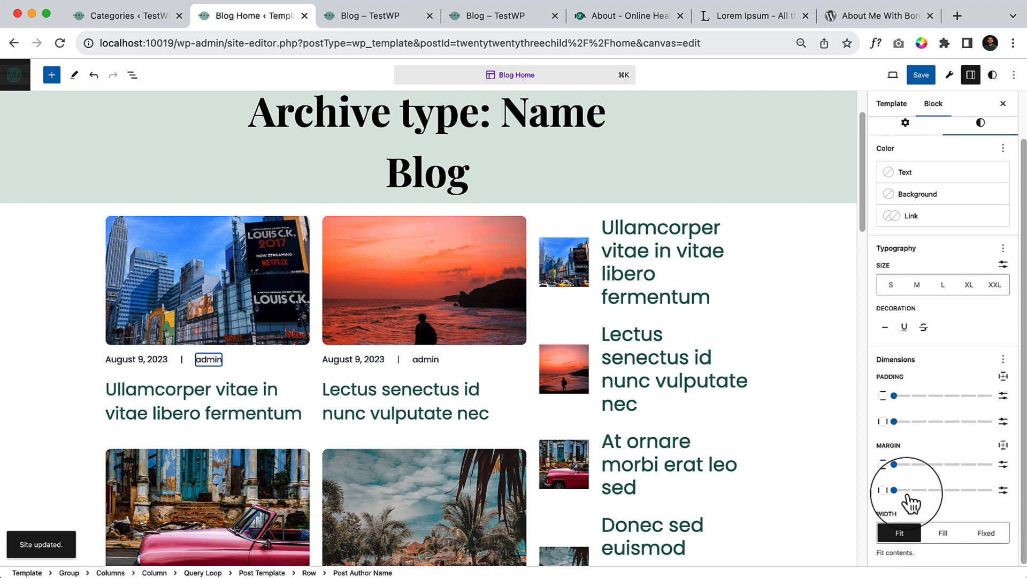
scroll(937, 292, up, 1)
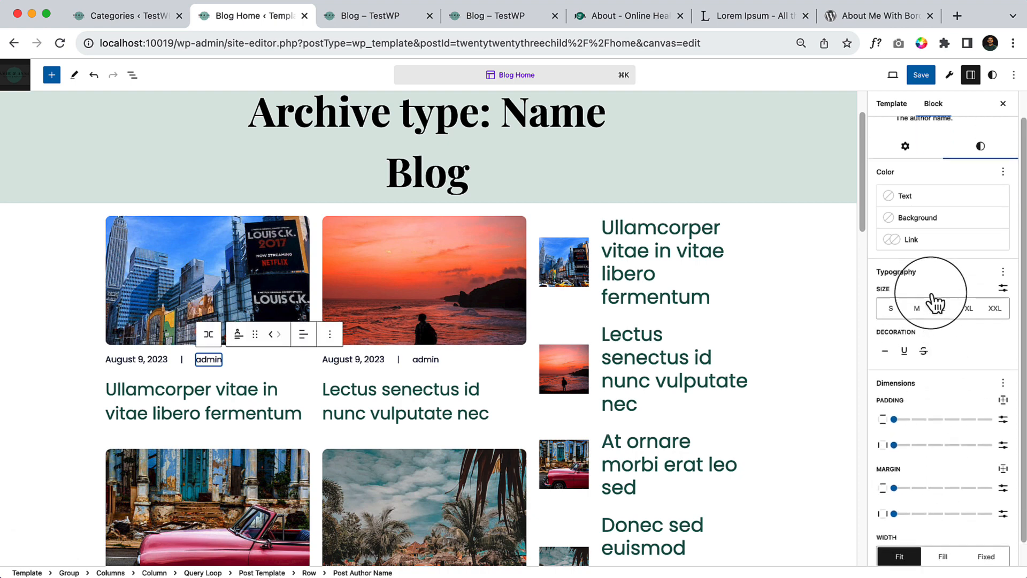
click(1003, 273)
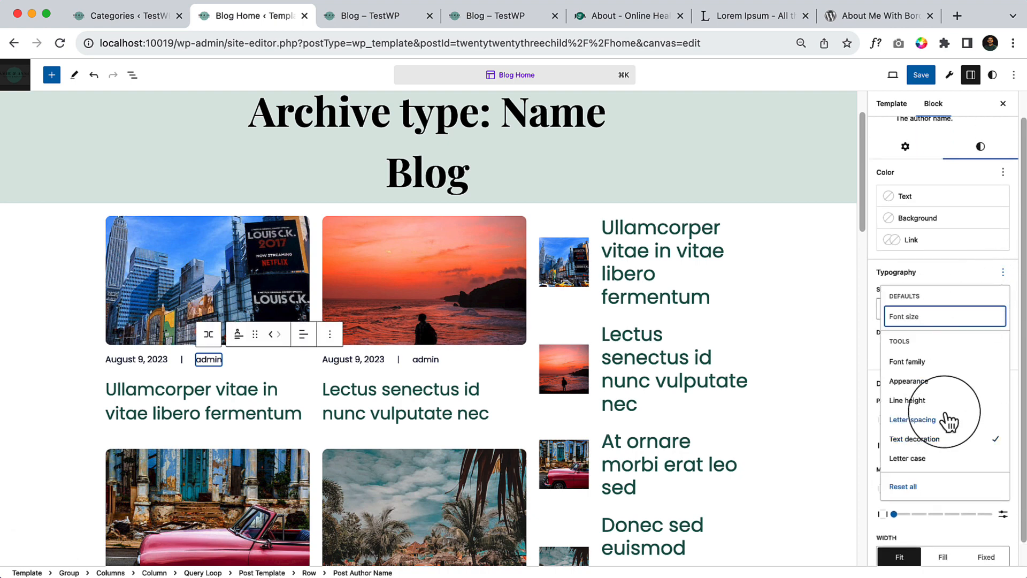
click(980, 273)
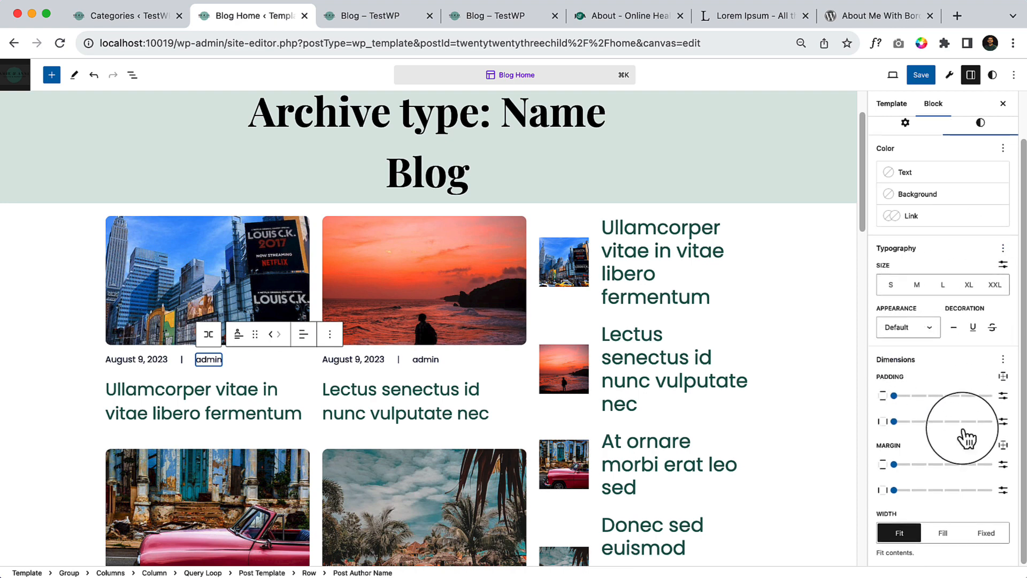
Enable the Letter case typography control for the Post Author Name block and set it to capitalize.
scroll(963, 374, up, 1)
click(1003, 278)
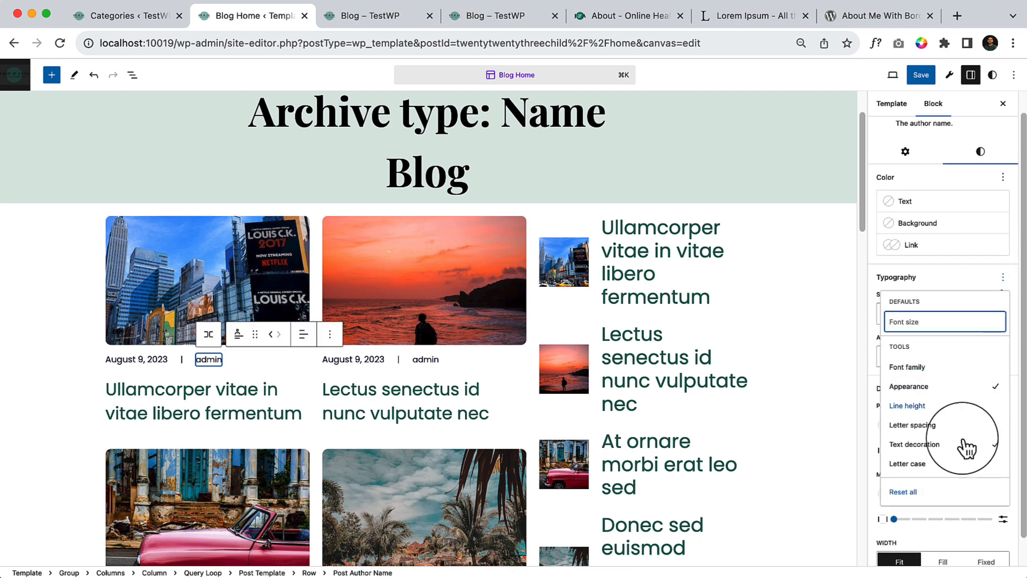
click(915, 464)
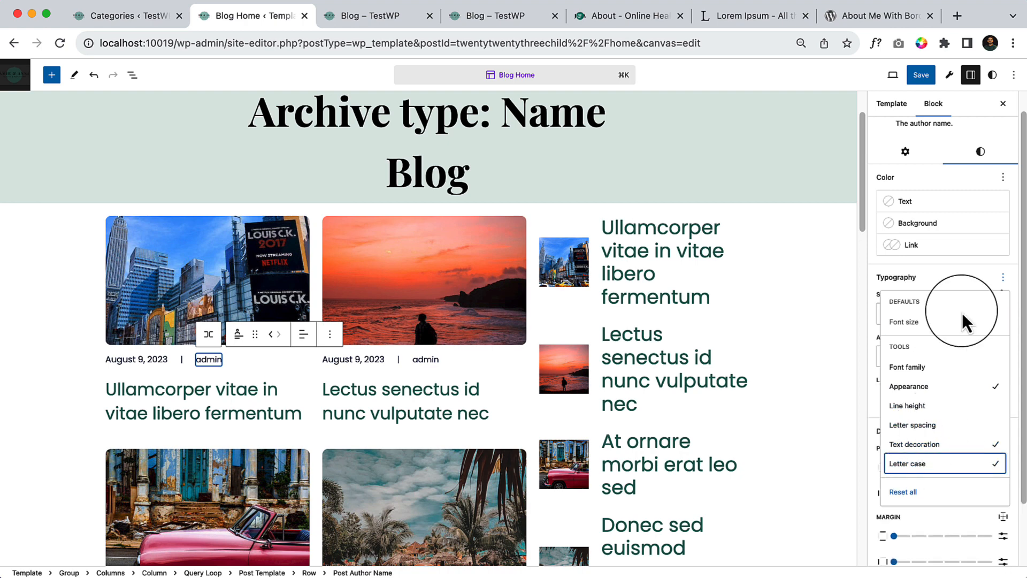
click(968, 292)
click(943, 399)
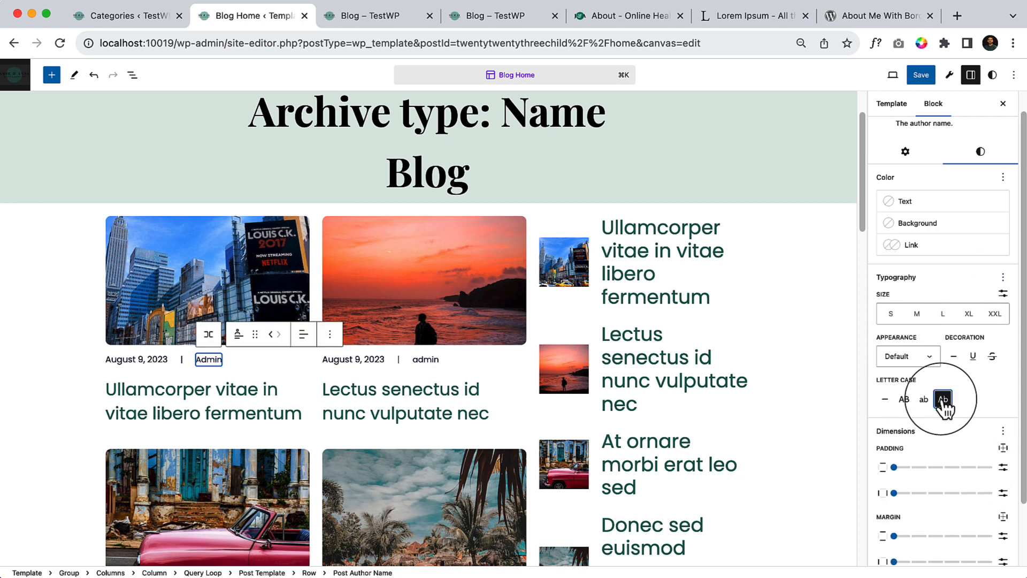
Try adding a Comments block after the author name in the Row block.
click(242, 362)
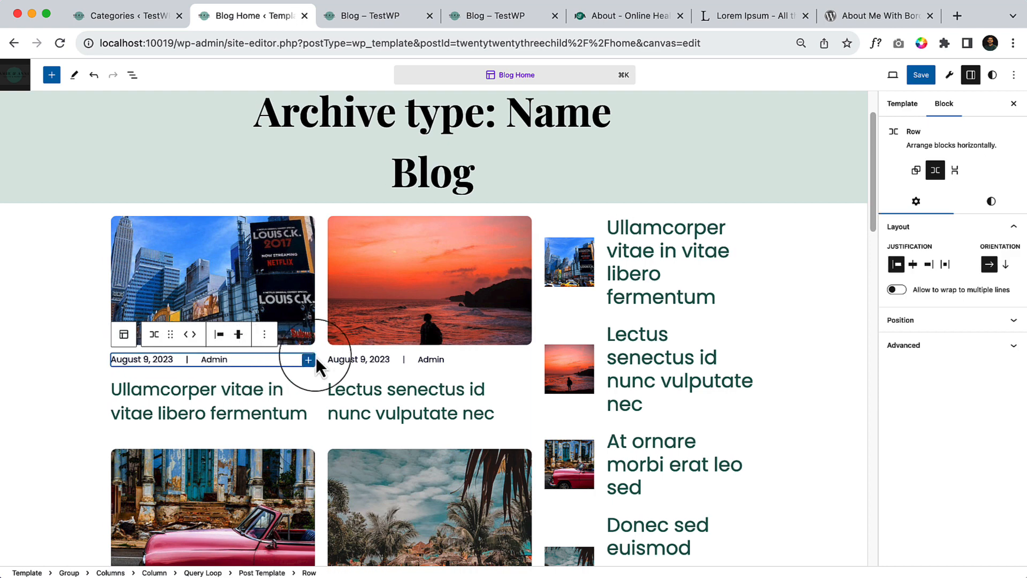
click(309, 359)
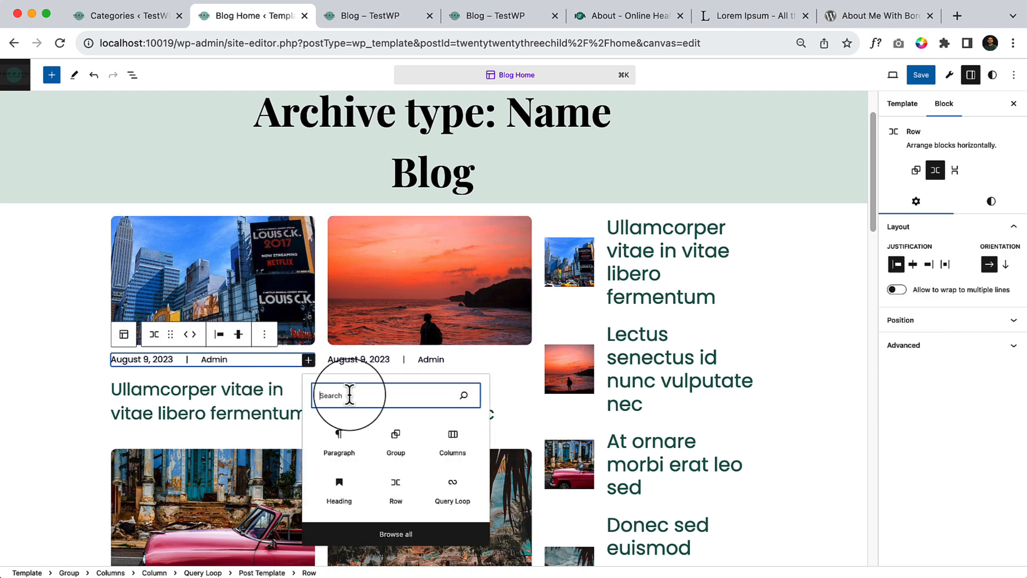
text(comm)
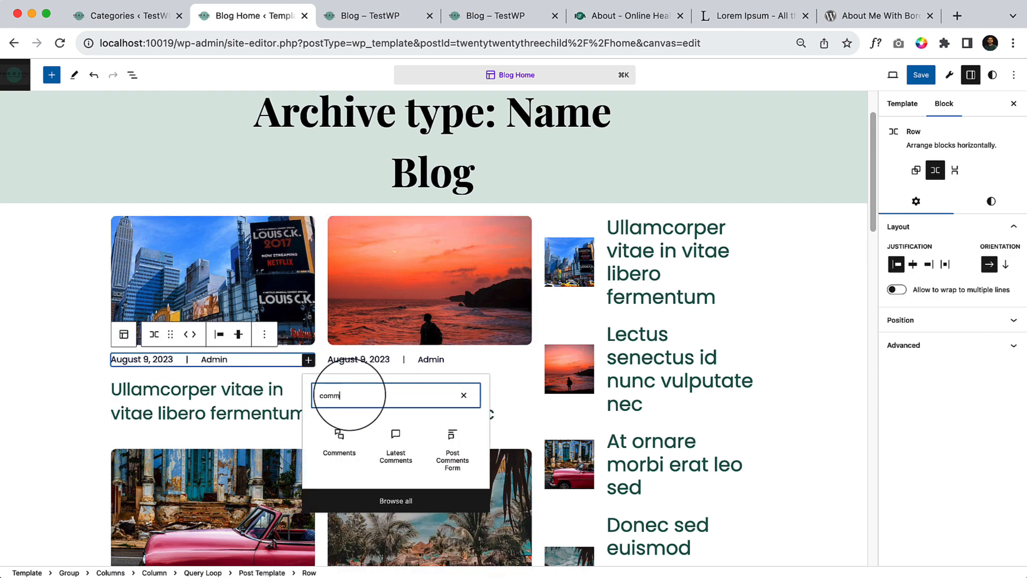
click(315, 436)
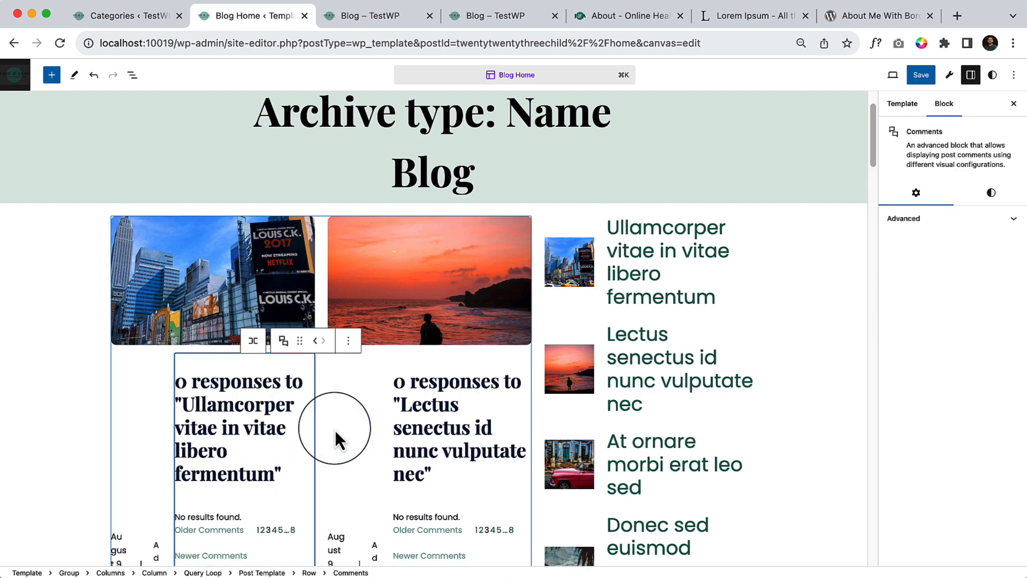
scroll(254, 420, down, 4)
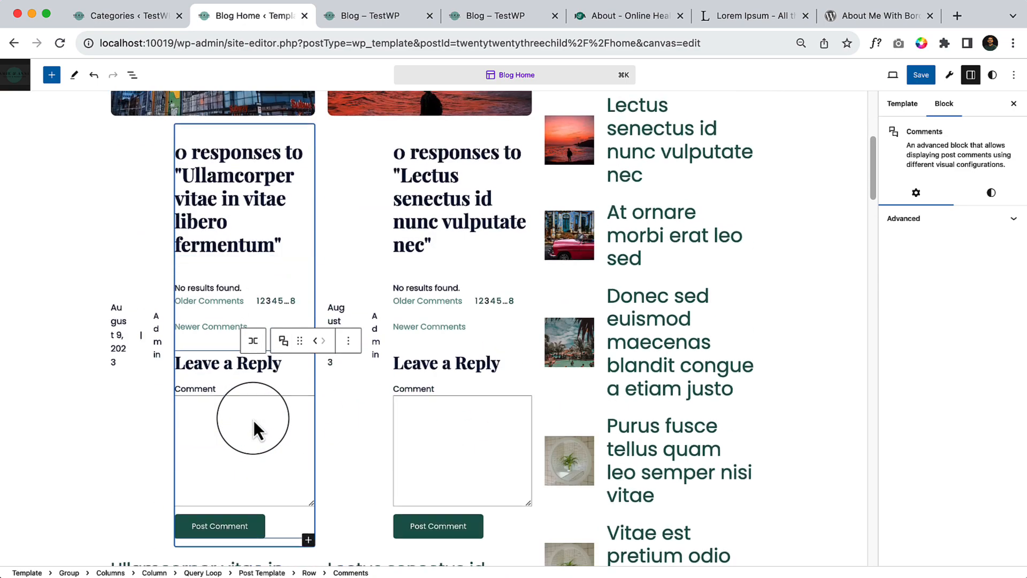
Delete the Comments block from the Row block under the first post's image.
click(350, 340)
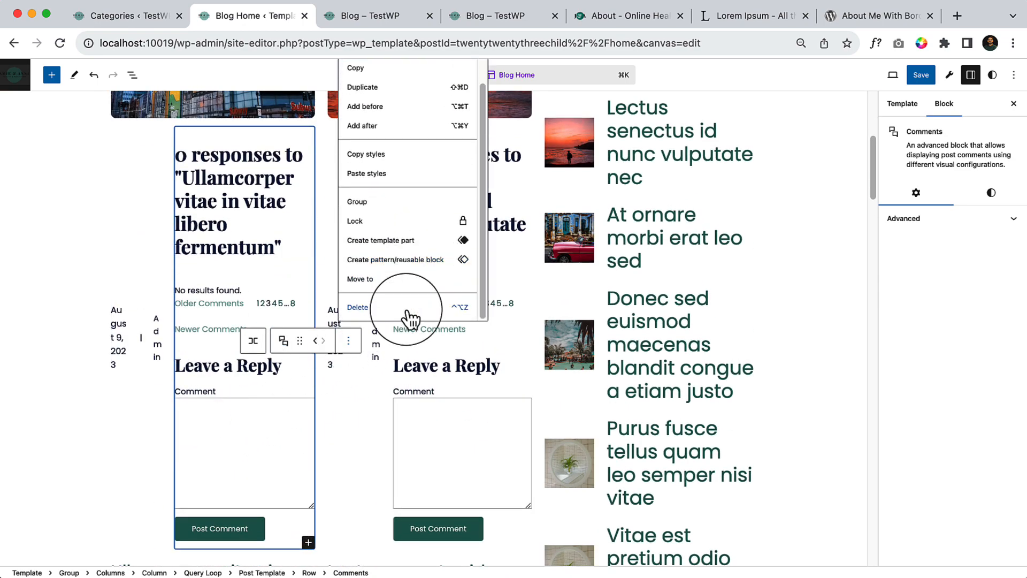
click(407, 320)
scroll(251, 302, up, 1)
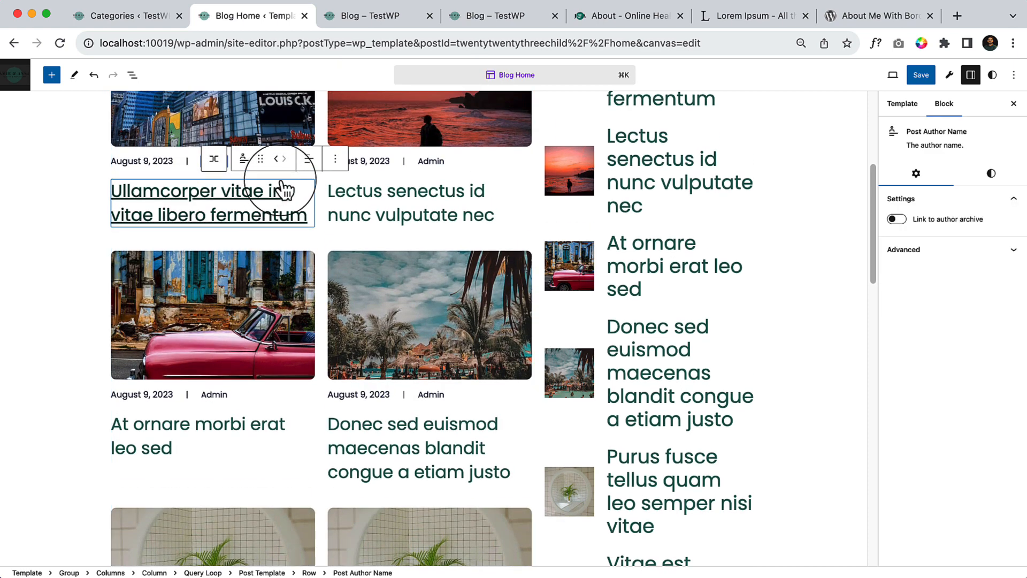
Try adding a Latest Comments block after the author name in the Row block.
scroll(321, 236, up, 2)
click(310, 287)
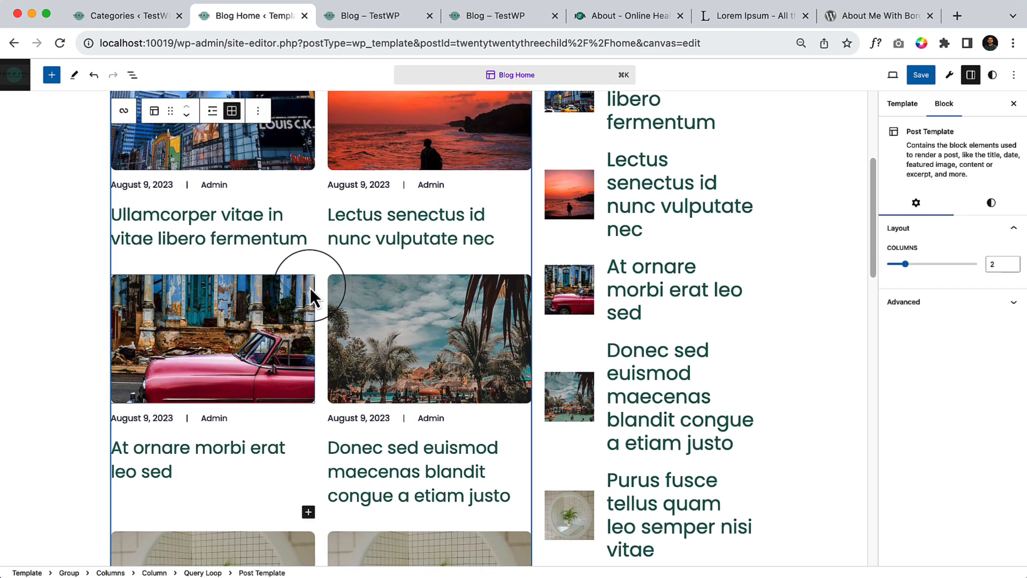
click(297, 212)
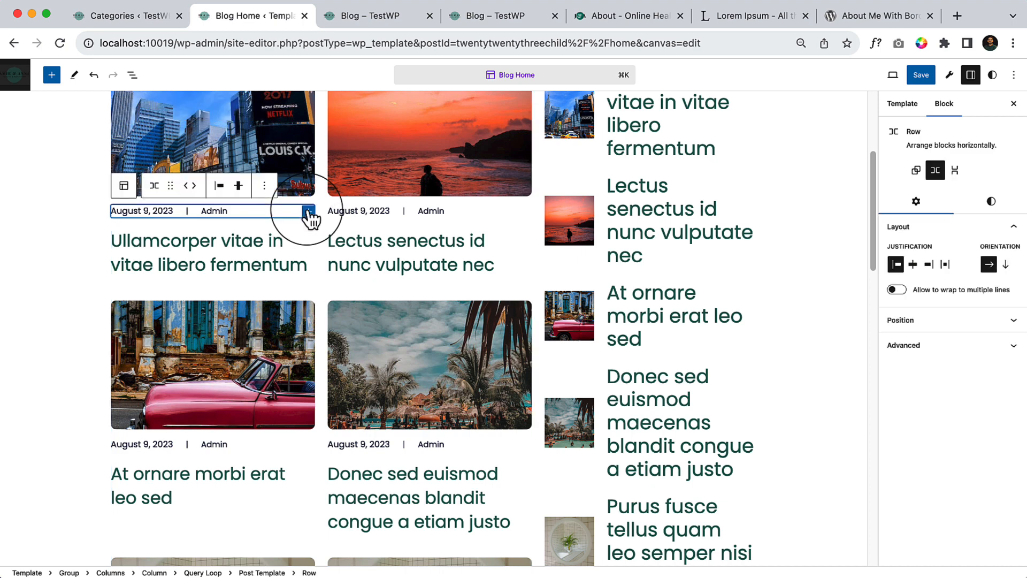
click(308, 212)
text(comm)
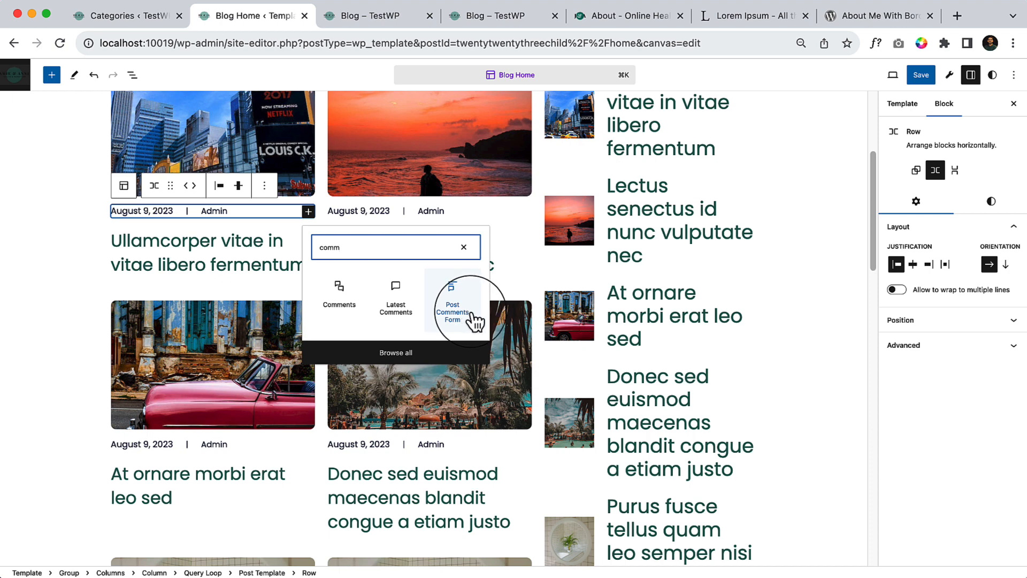
click(397, 297)
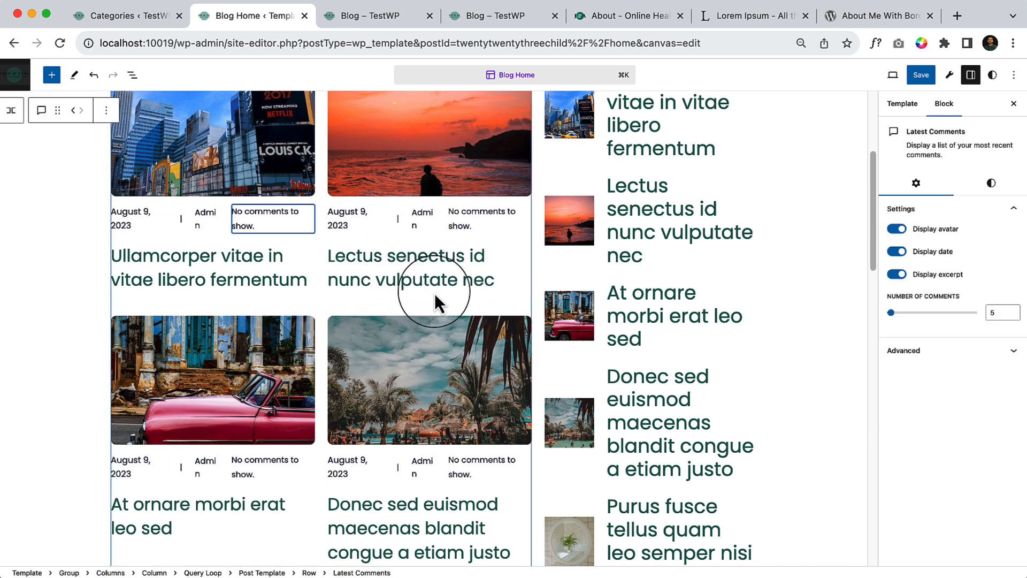
Delete the Latest Comments block from the Row block.
click(288, 229)
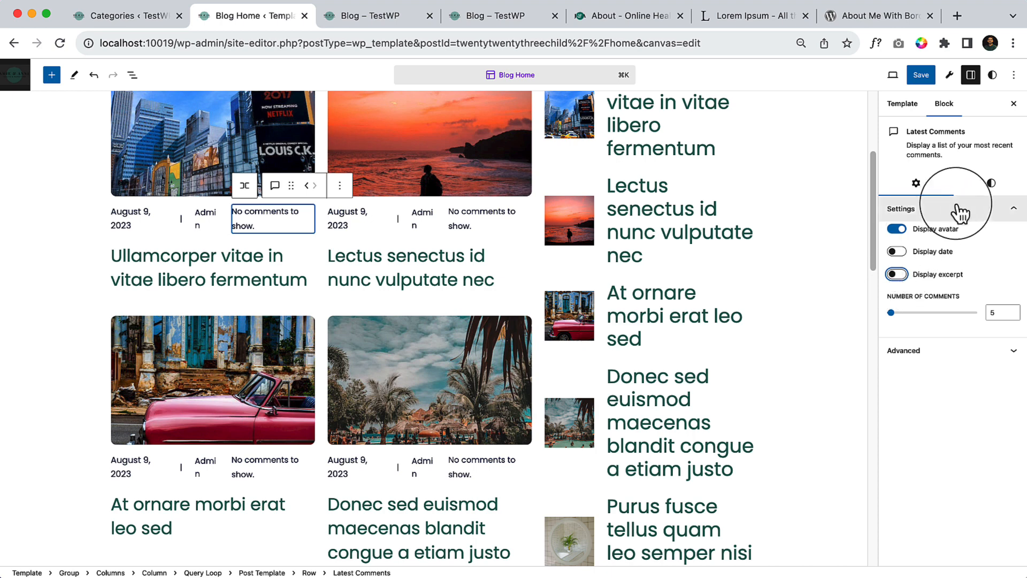
click(340, 187)
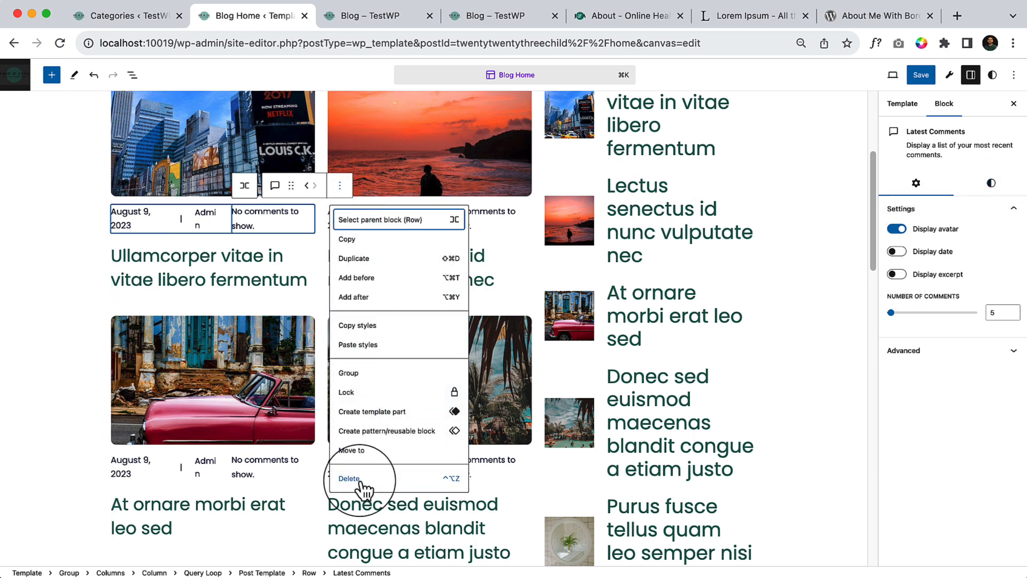
click(366, 473)
Search the block inserter for "meta" and "comm", and try the Comments block in the Row block again.
click(293, 214)
click(308, 212)
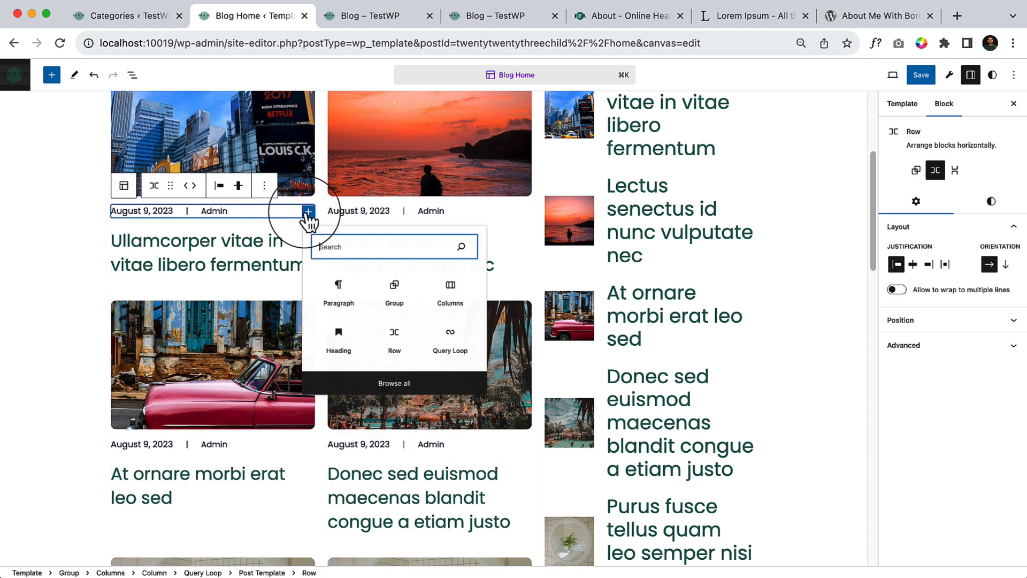
text(meta)
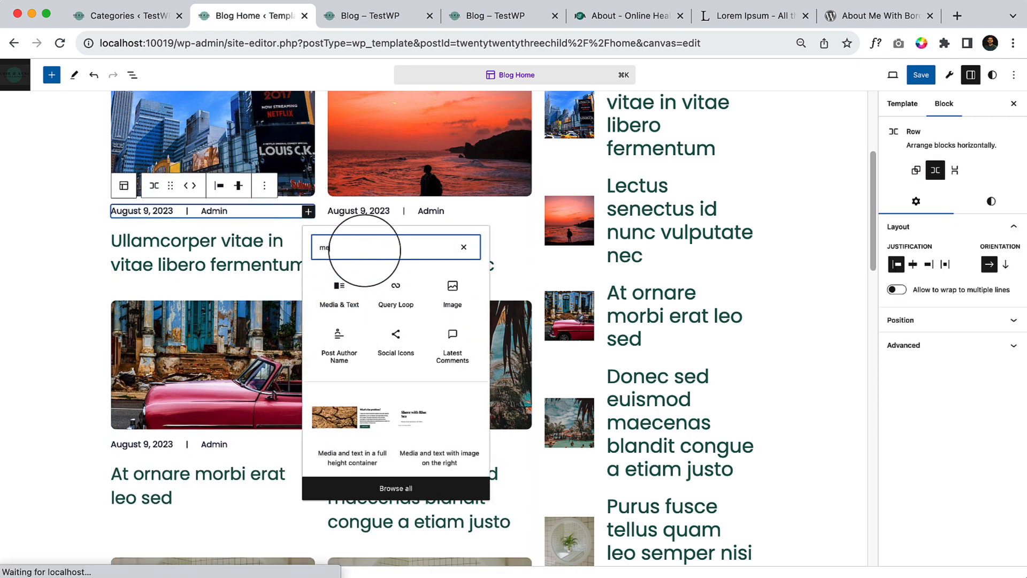
key(BackSpace)
key(BackSpace)
key(BackSpace)
key(BackSpace)
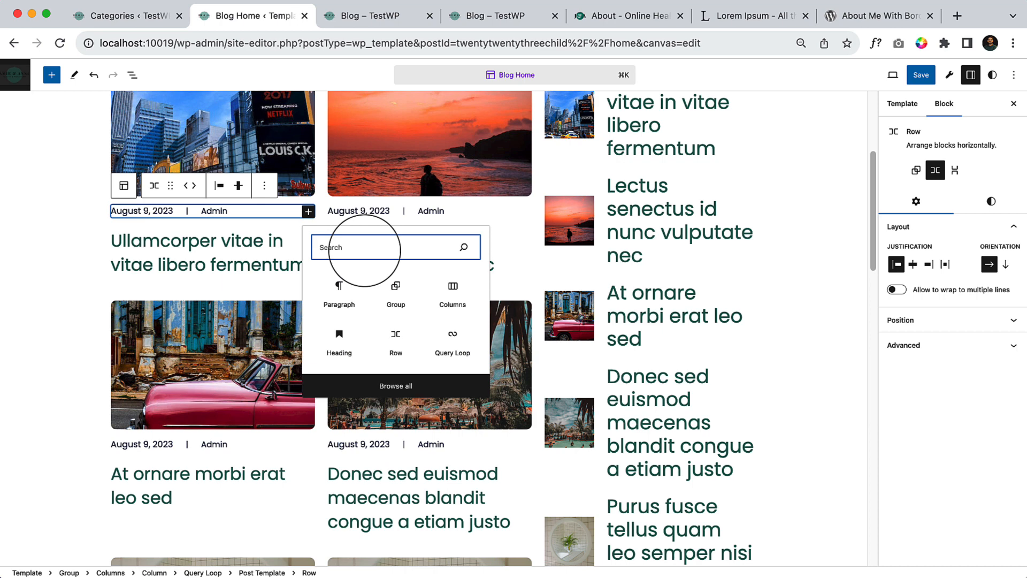
text(comm)
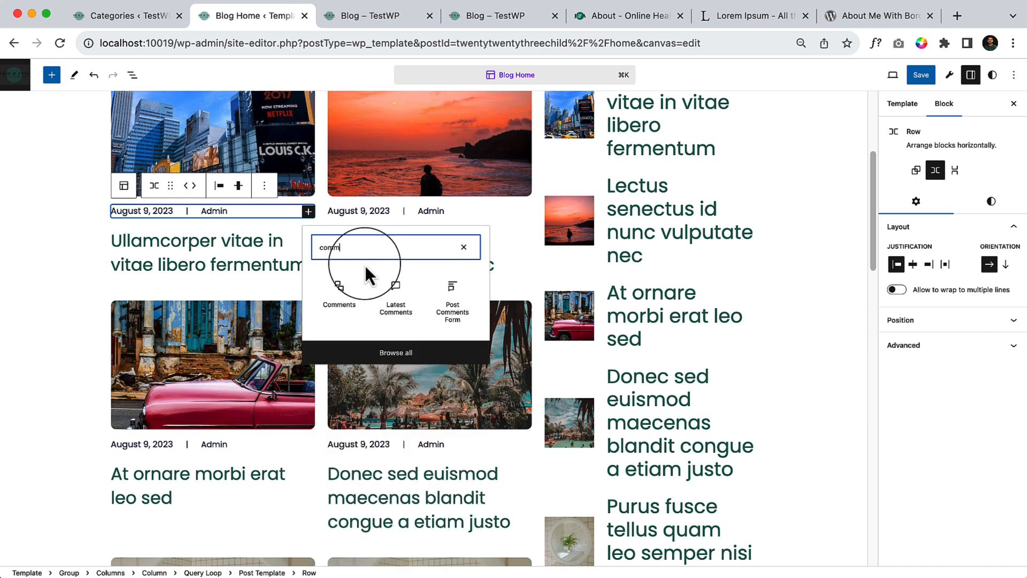
click(347, 292)
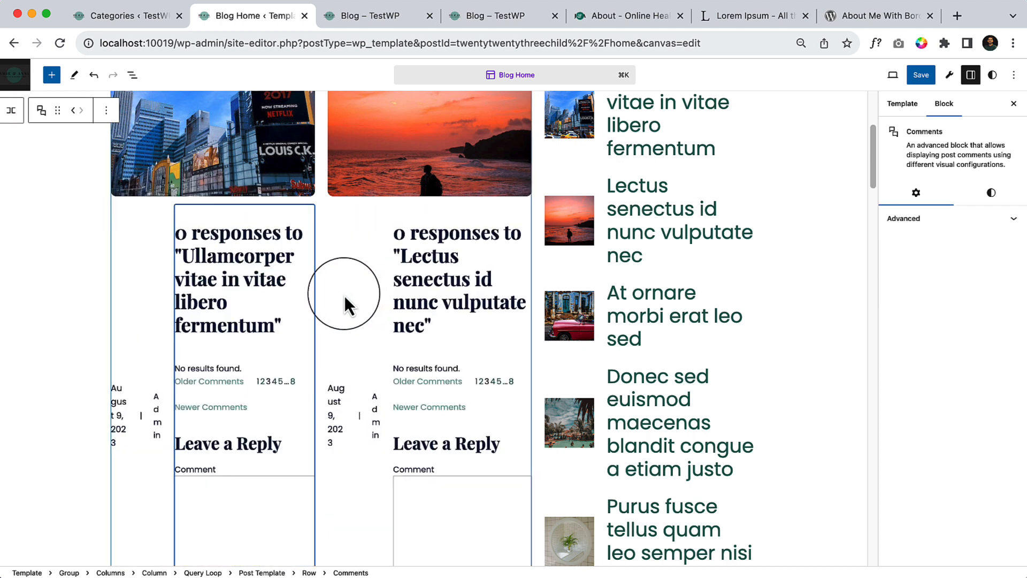
Delete the re-added Comments block from the post's date and author row.
scroll(176, 337, down, 3)
click(282, 127)
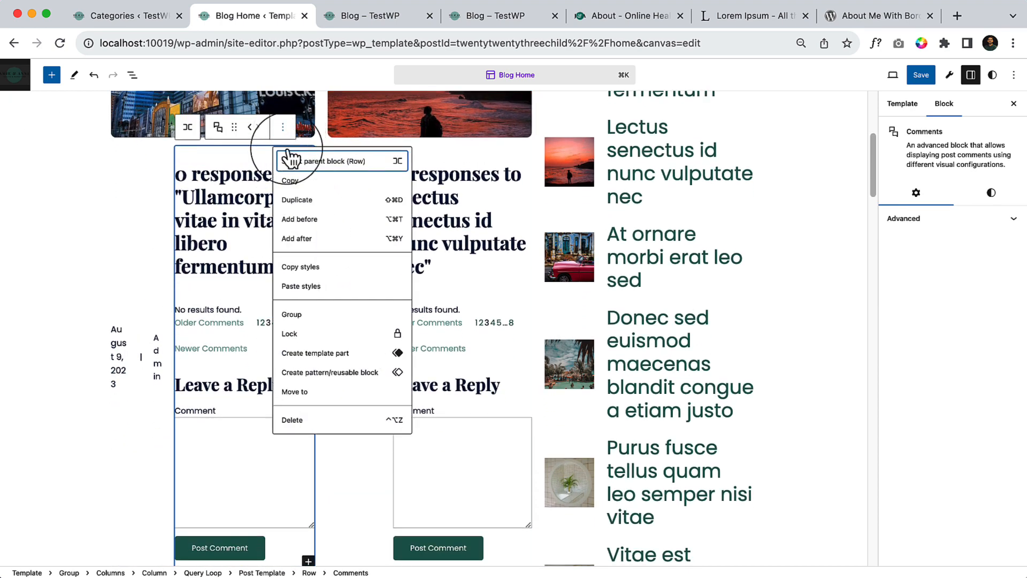
click(296, 421)
Insert a Post Modified Date block from the theme blocks directly below the Row block in the Post Template.
click(257, 156)
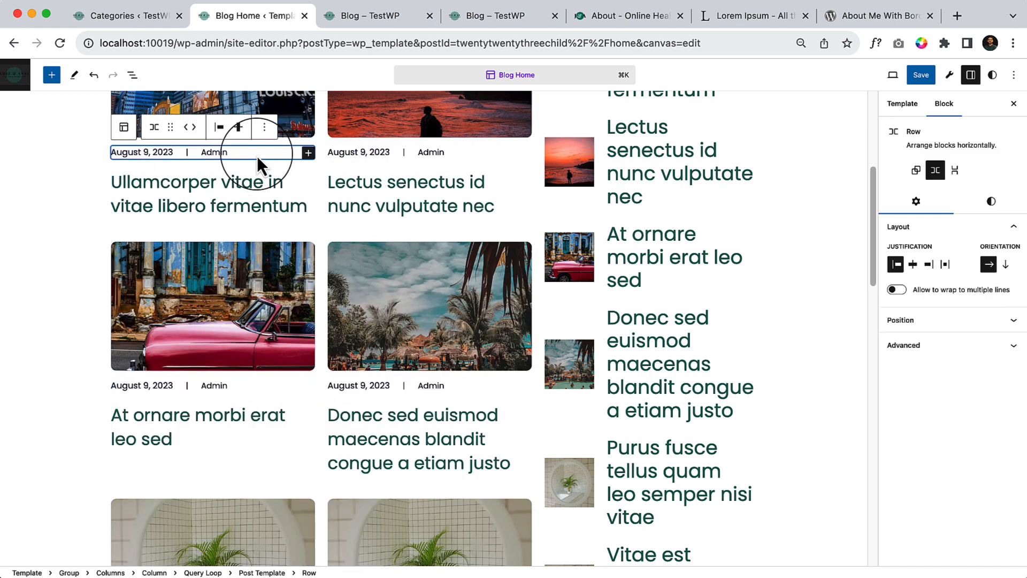
click(52, 75)
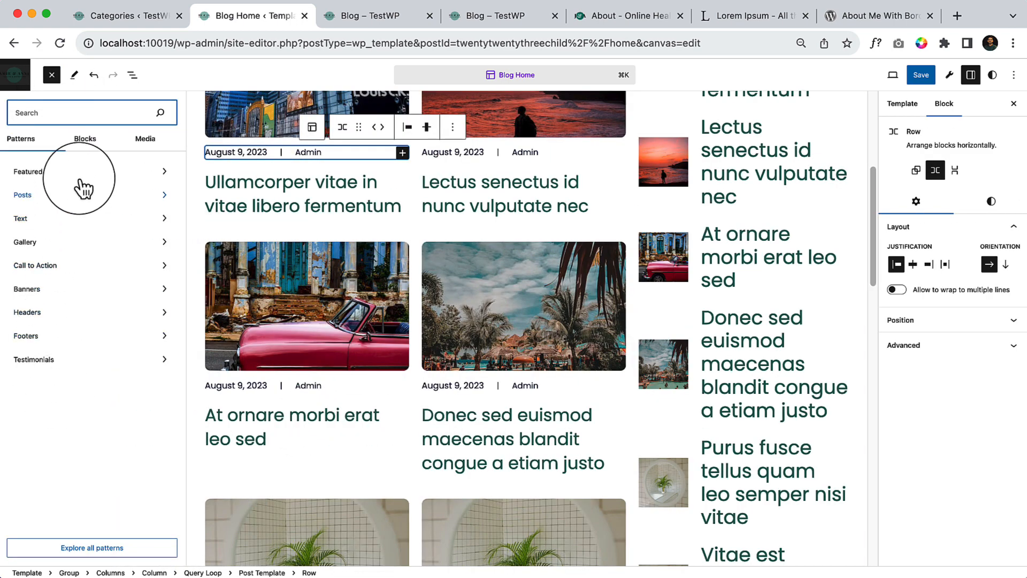
click(85, 139)
scroll(91, 374, down, 15)
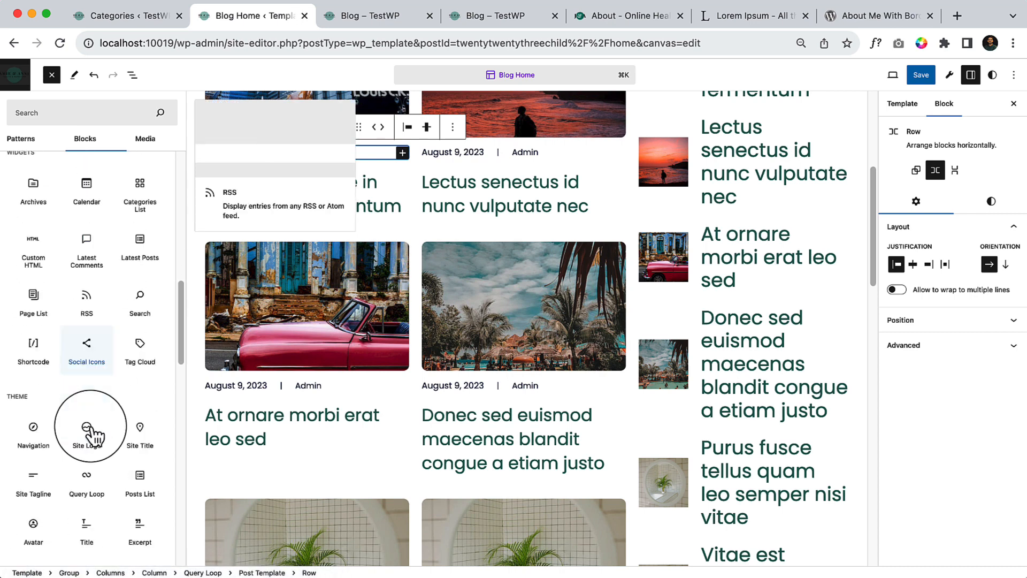
scroll(93, 444, down, 5)
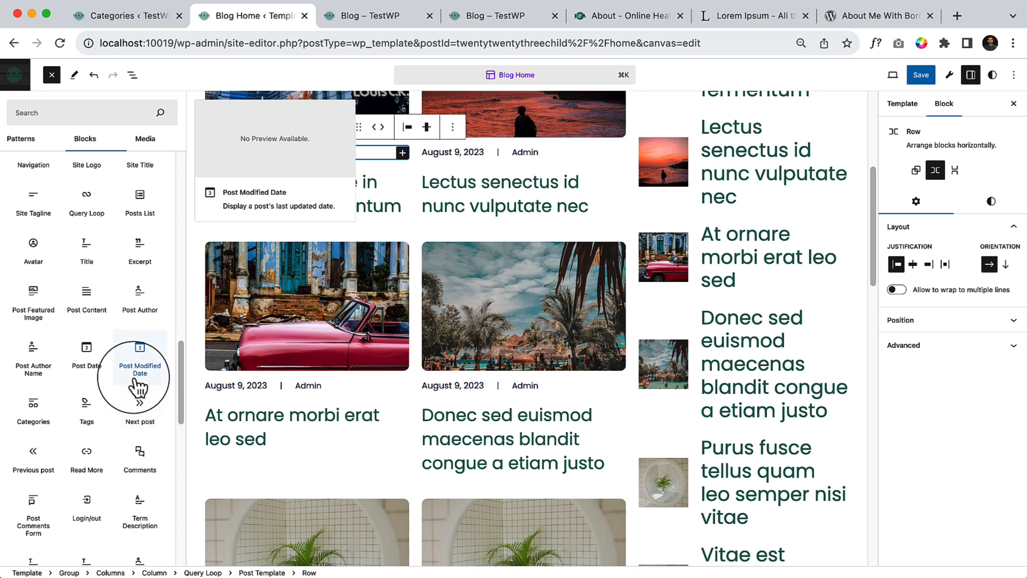
scroll(355, 374, up, 4)
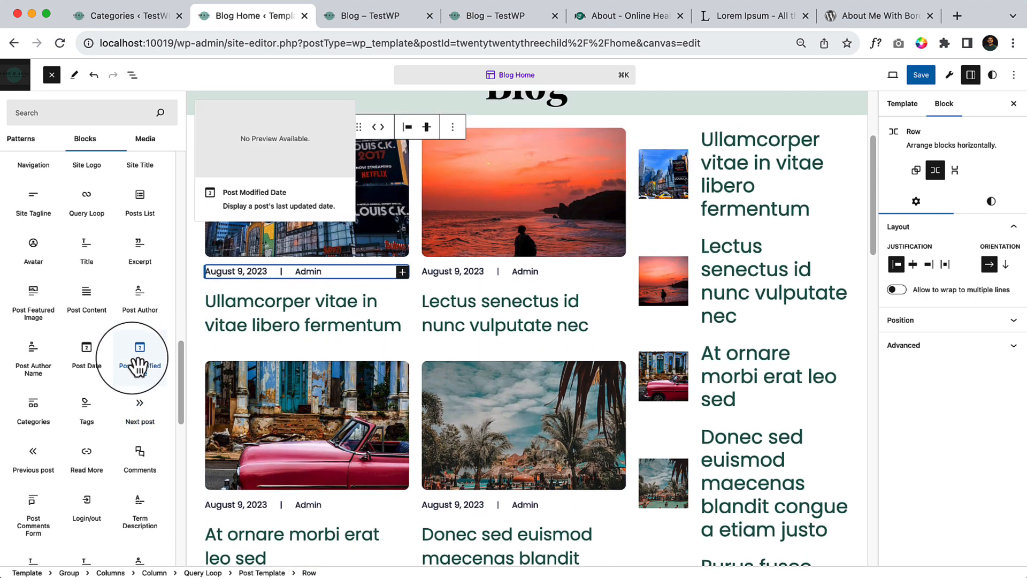
click(139, 363)
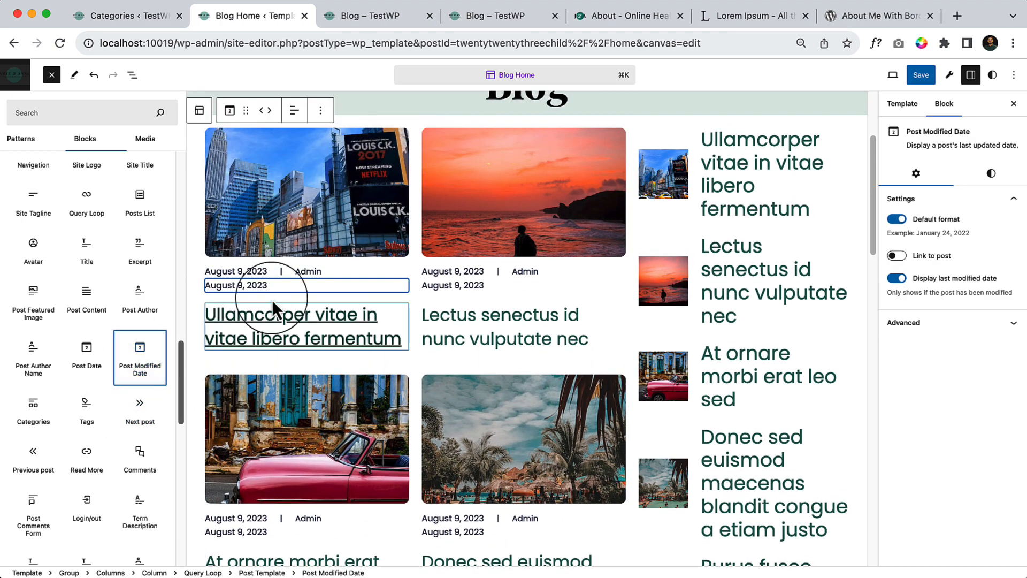
Insert a Categories block from the theme blocks directly below the Post Modified Date block in the Post Template.
click(396, 287)
click(339, 262)
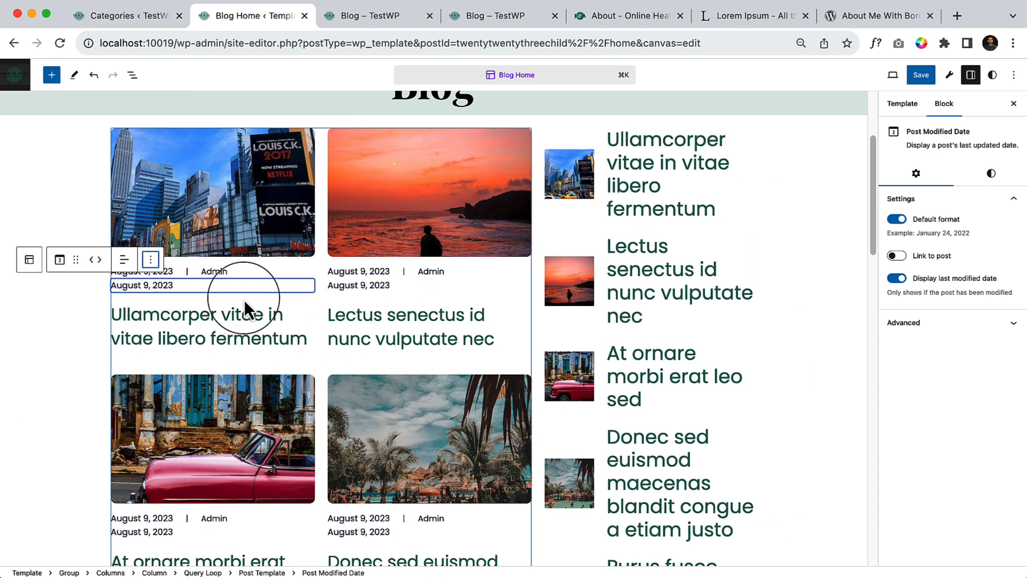
click(51, 75)
click(91, 139)
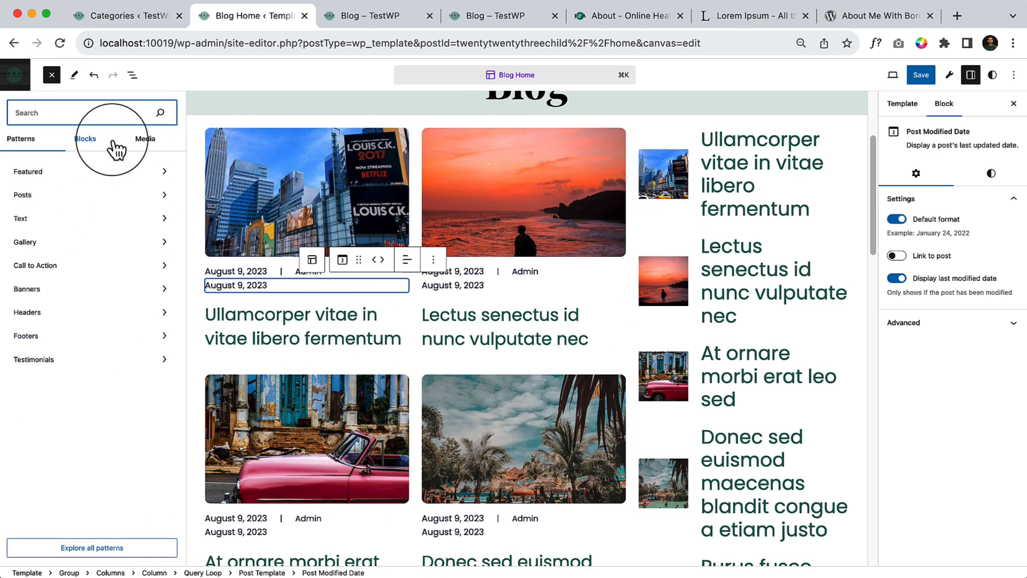
scroll(101, 379, down, 10)
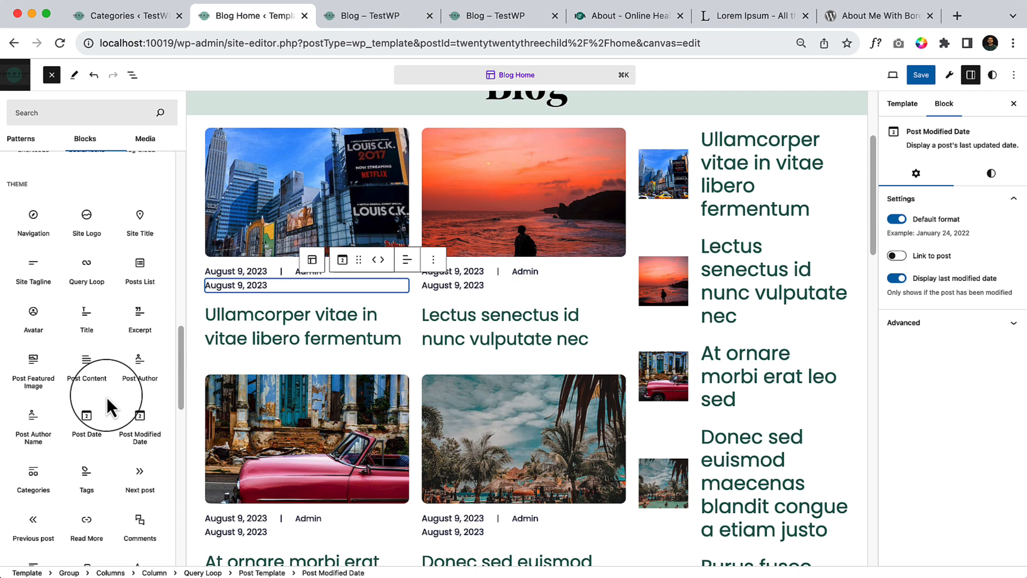
click(33, 477)
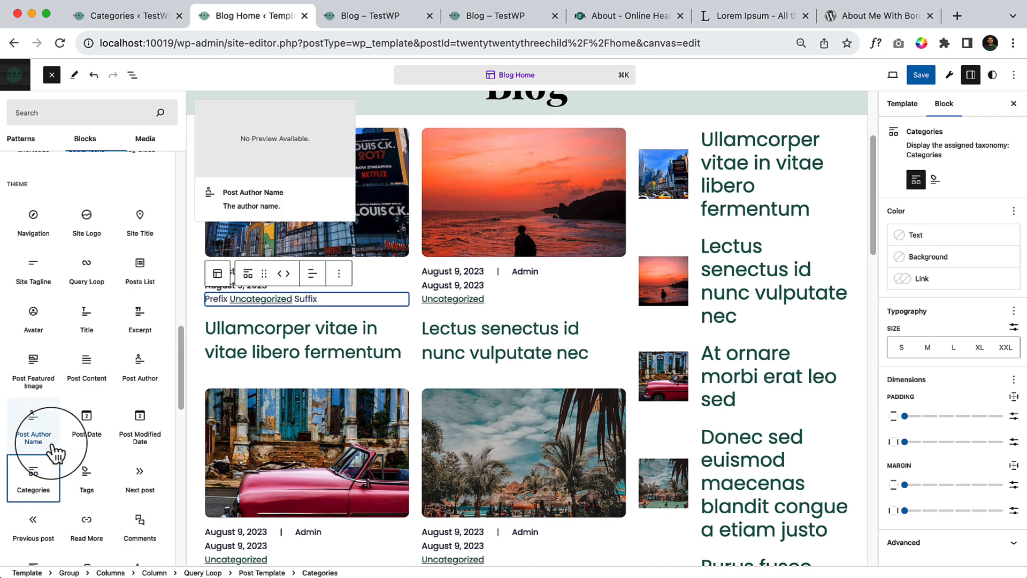
scroll(87, 431, down, 3)
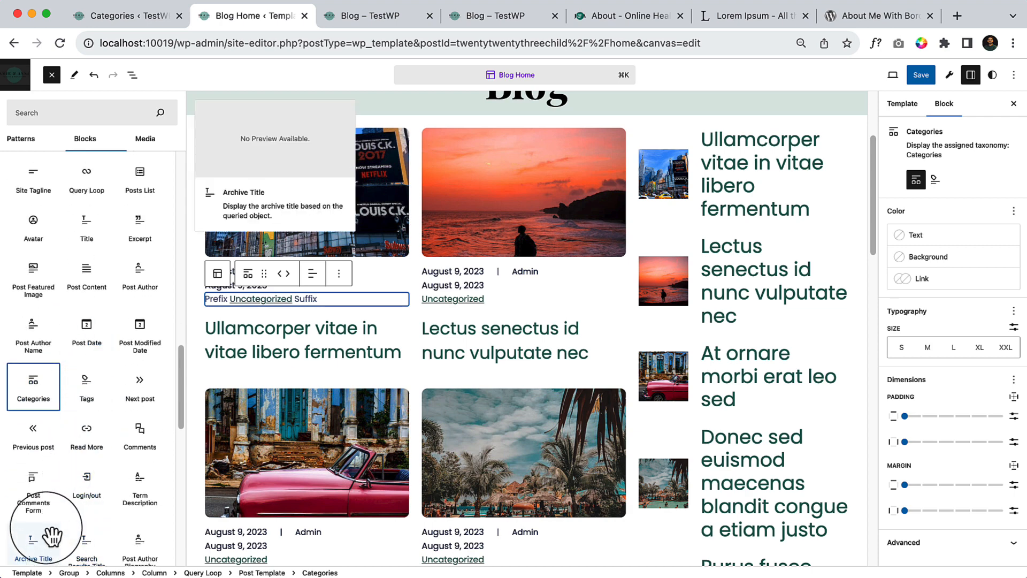
scroll(113, 466, down, 3)
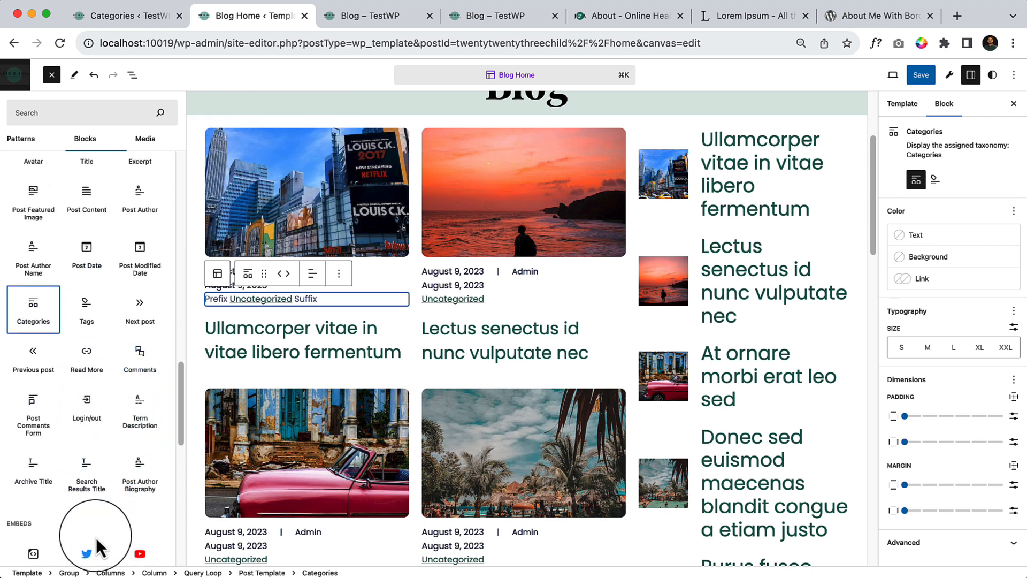
Delete the Post Modified Date block from the Post Template.
click(380, 287)
click(245, 260)
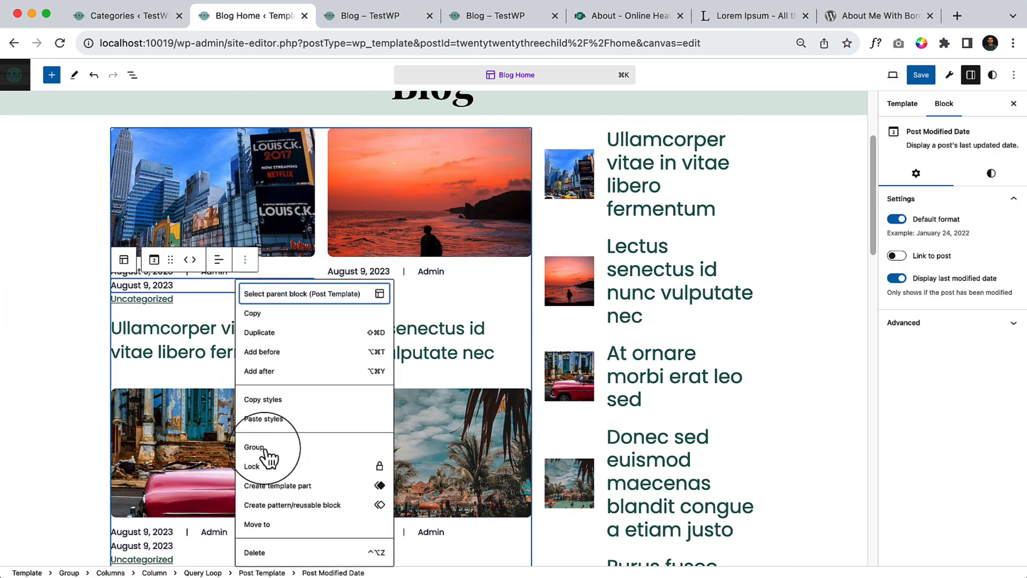
click(255, 552)
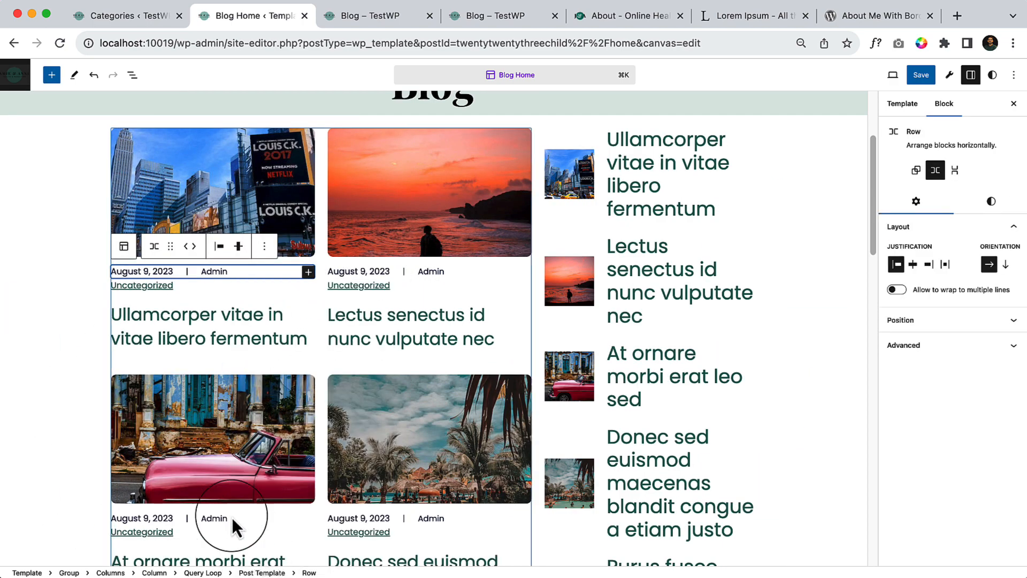
Move the Categories block into the Row block so it follows the post's date and author name.
click(245, 289)
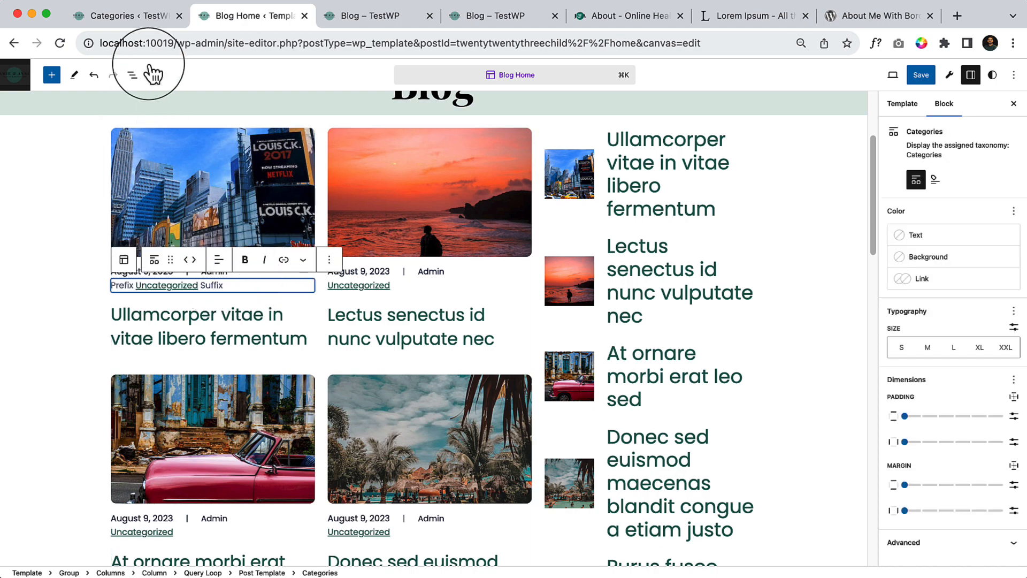
click(133, 75)
drag(107, 303, 121, 285)
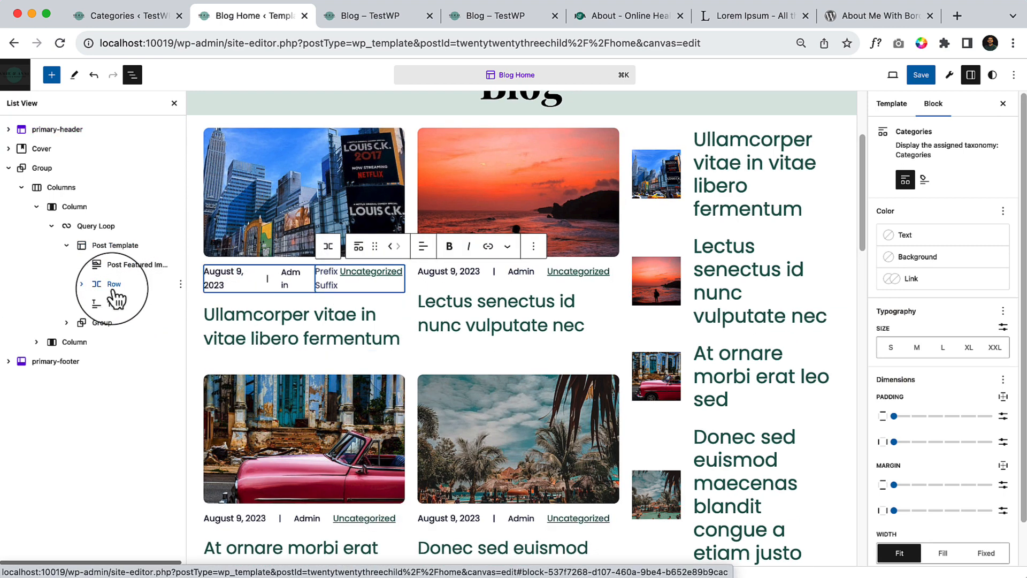
Set the block spacing of the Row block holding date, author and category to 6 px.
click(81, 284)
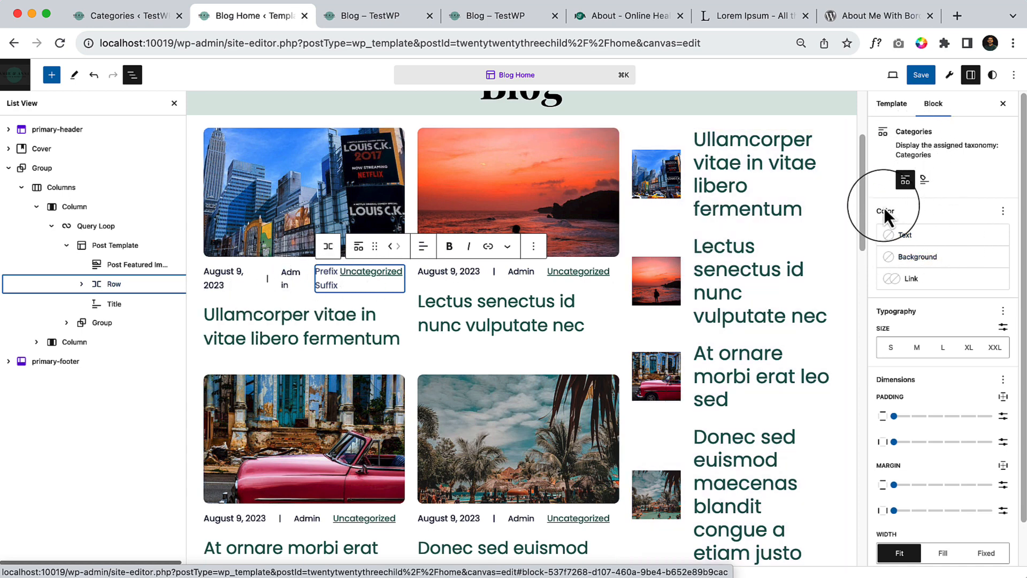
click(129, 283)
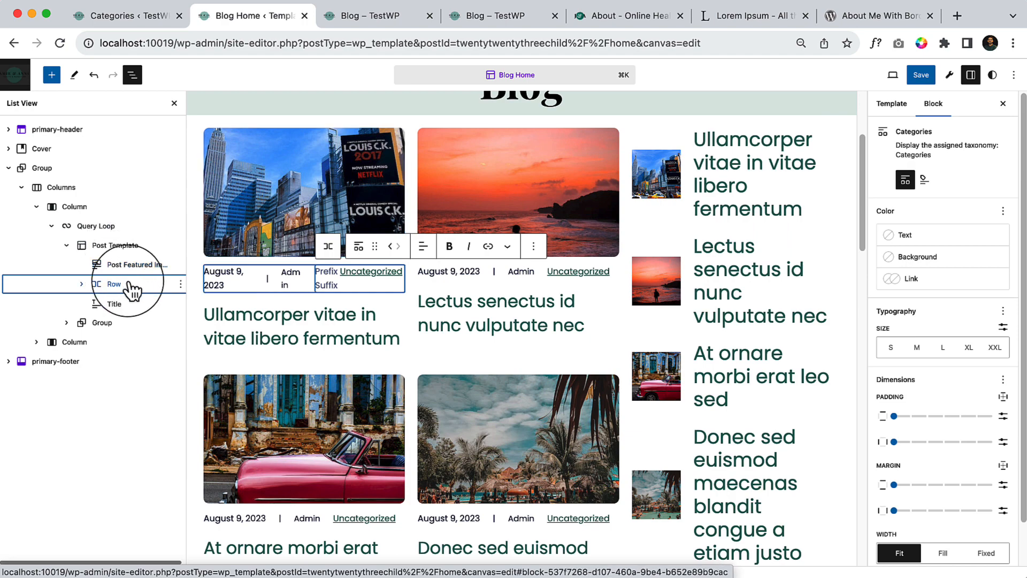
click(129, 284)
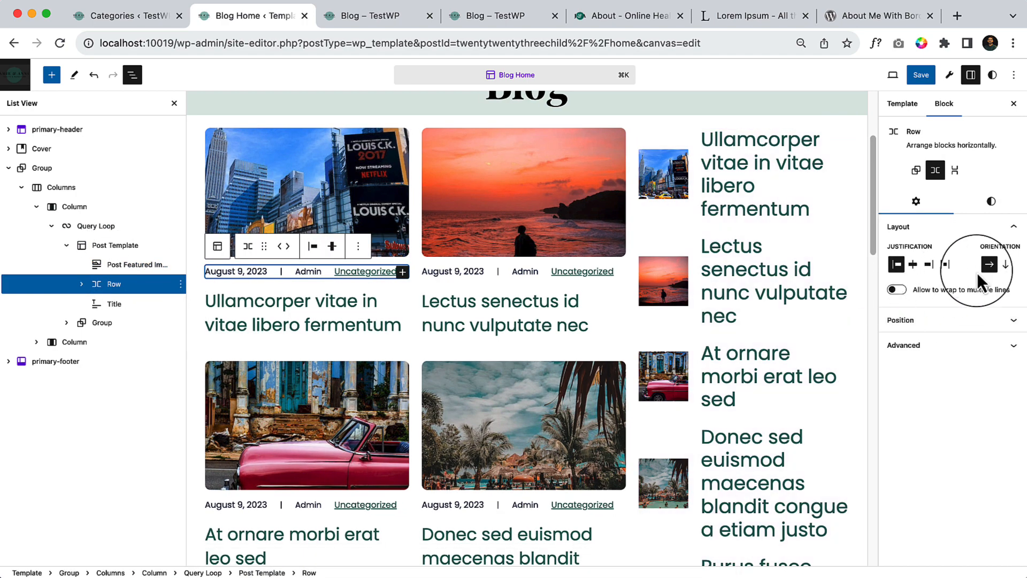
click(992, 203)
scroll(908, 497, down, 3)
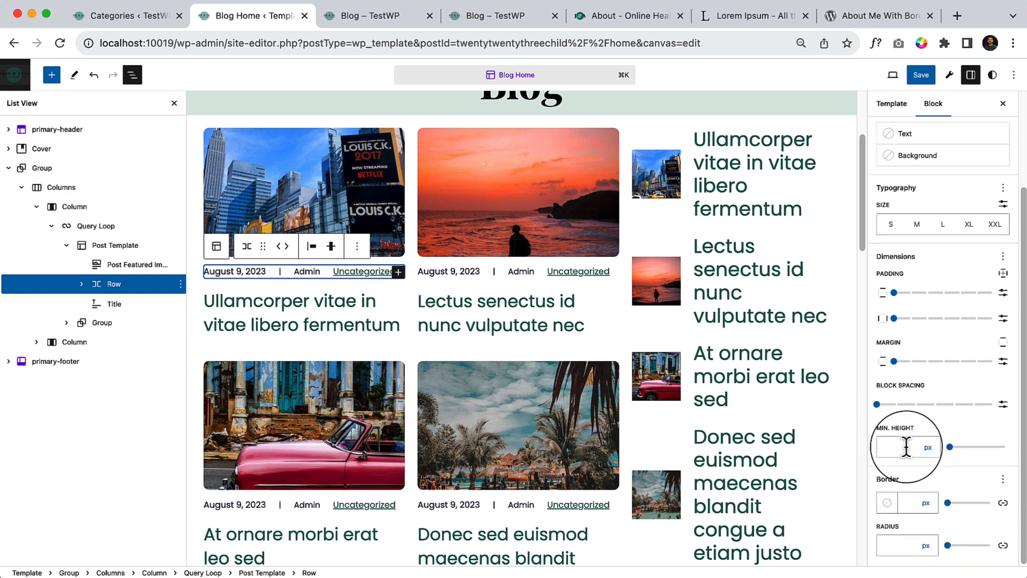
click(1003, 404)
click(896, 406)
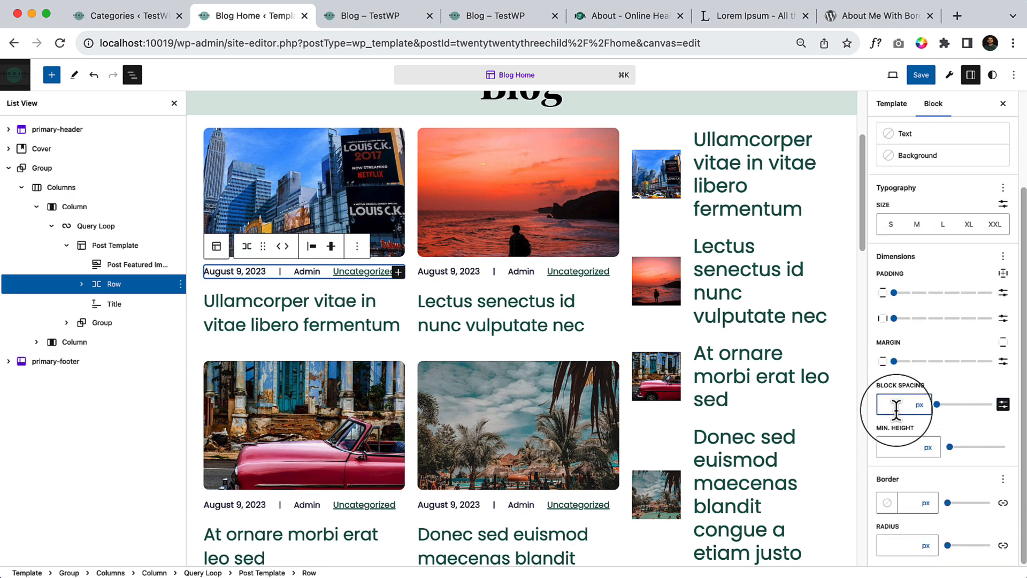
text(5)
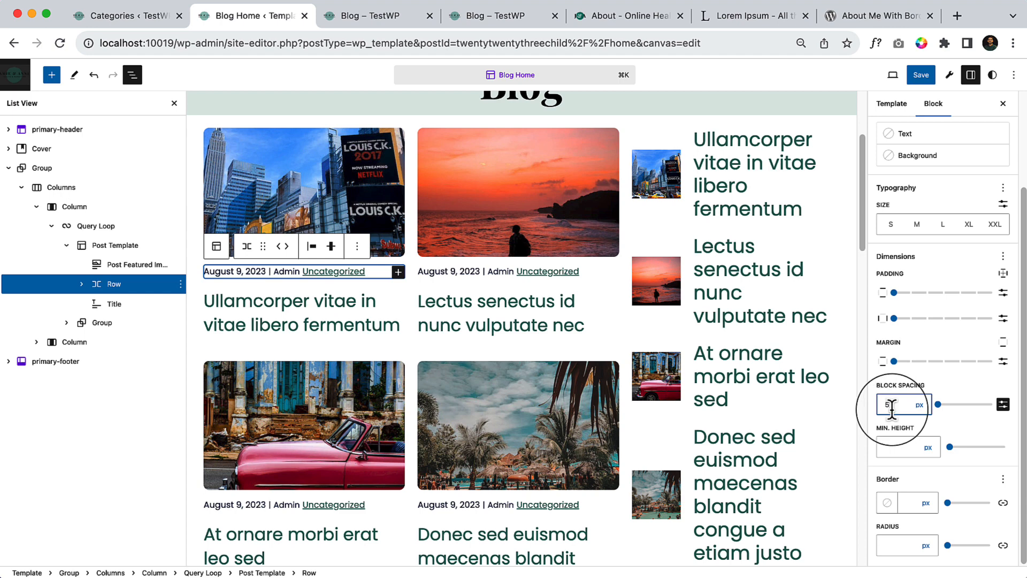
key(Up)
key(Up)
key(Up)
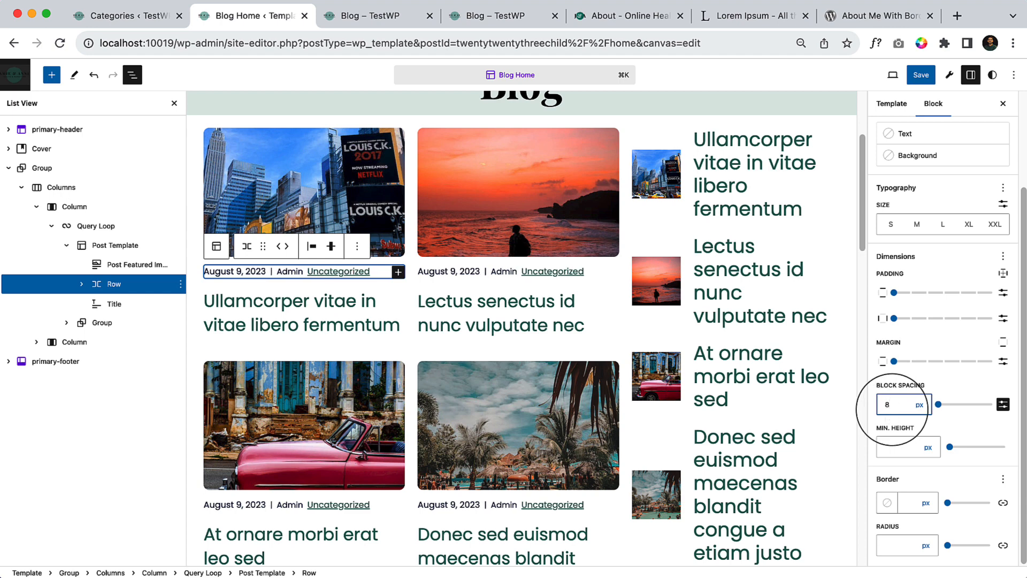
key(Down)
key(Down)
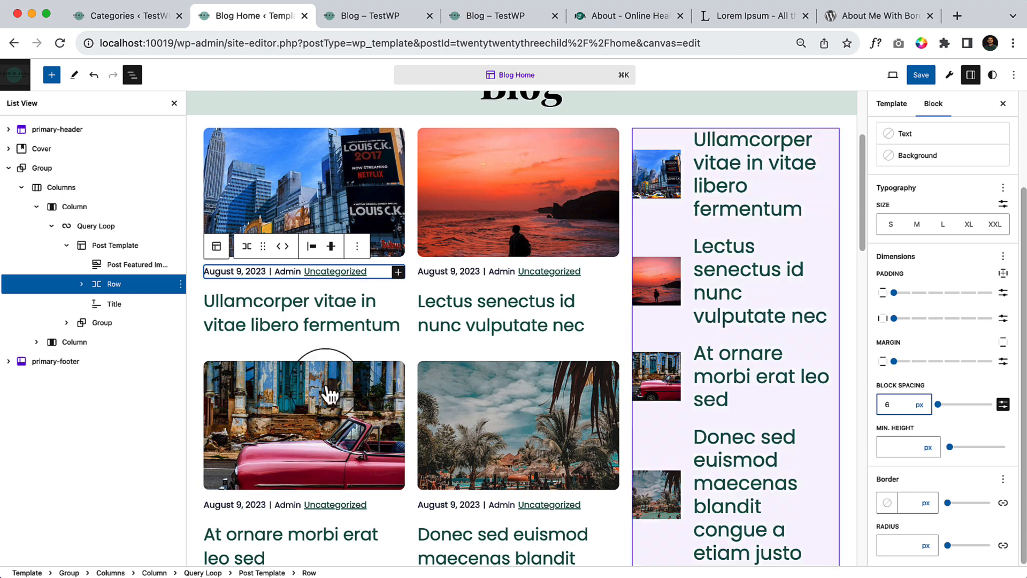
Set the text color of the separator Paragraph between date and author to the theme's Primary color (#226F62).
click(82, 284)
click(139, 322)
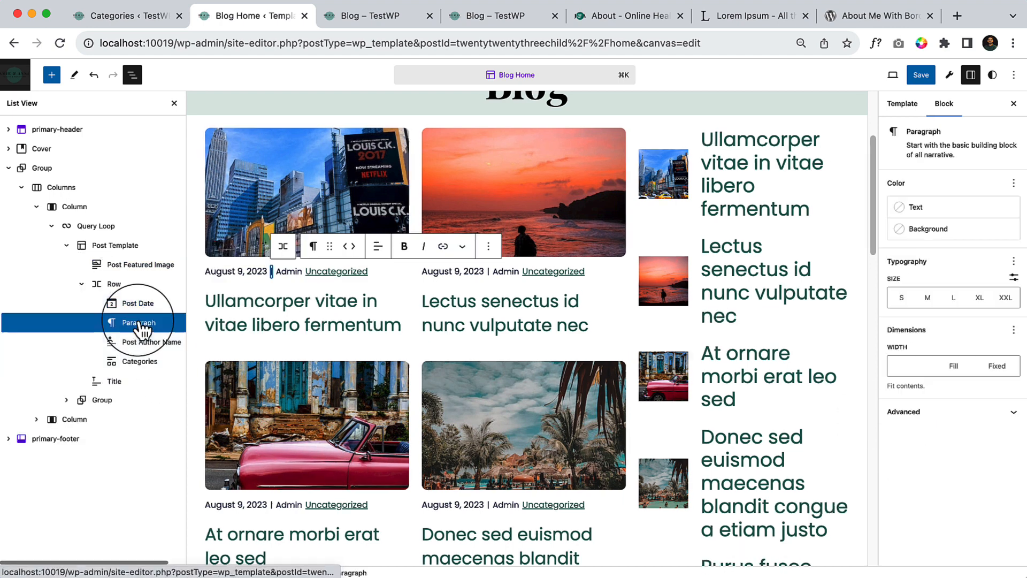
click(916, 207)
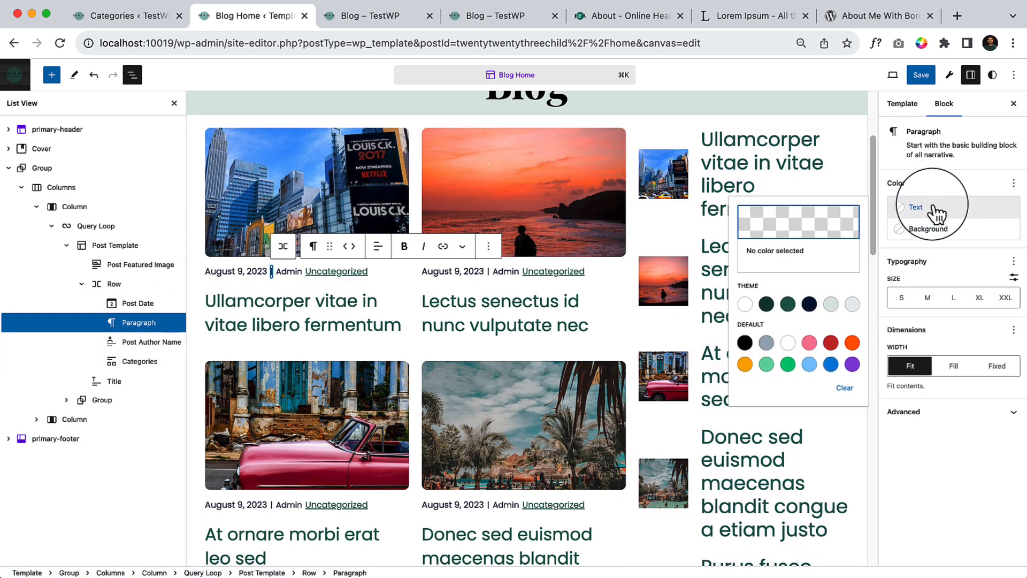
click(787, 305)
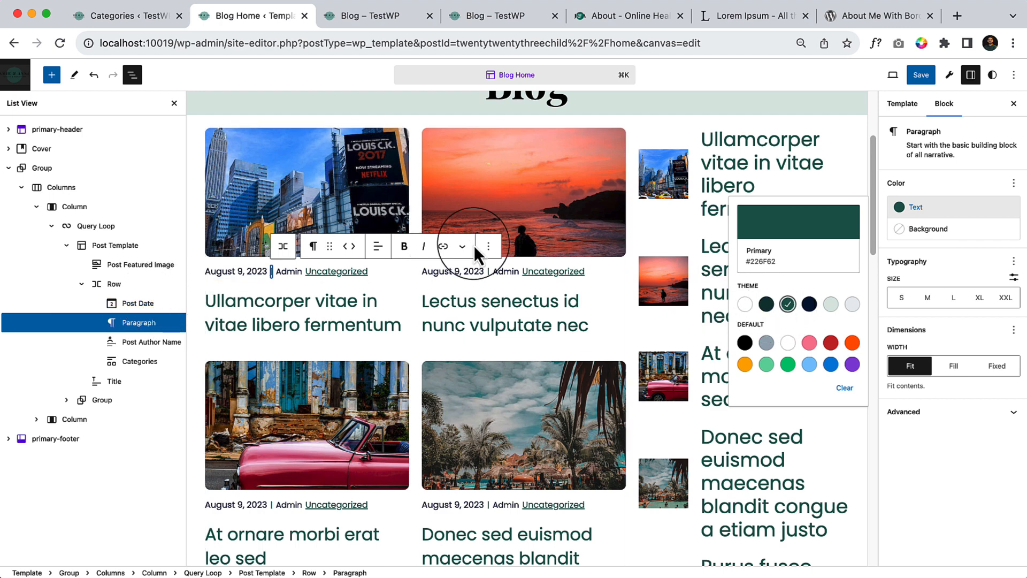
Duplicate the separator Paragraph and move the copy between the Post Author Name and Categories blocks.
click(488, 251)
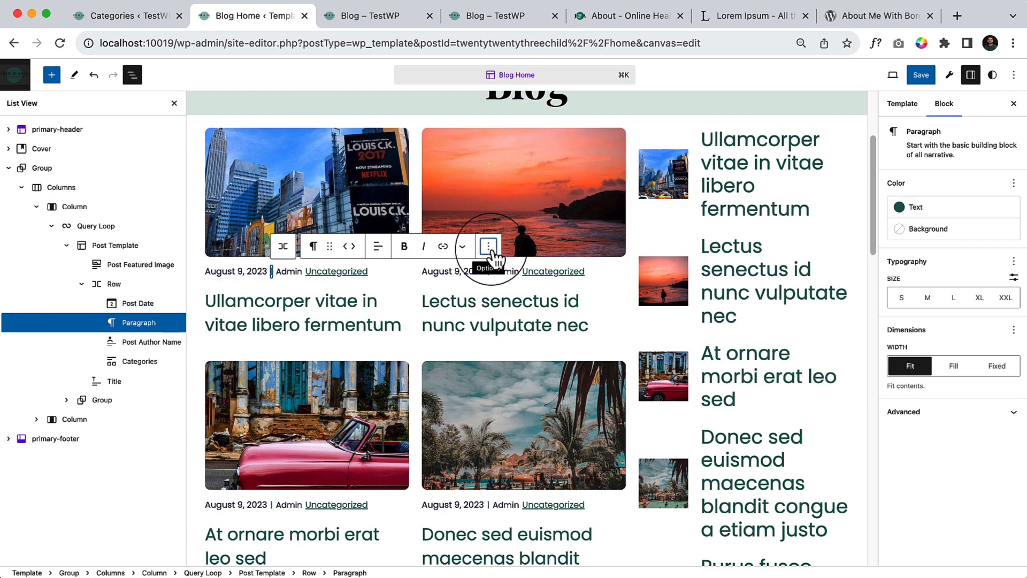
click(518, 321)
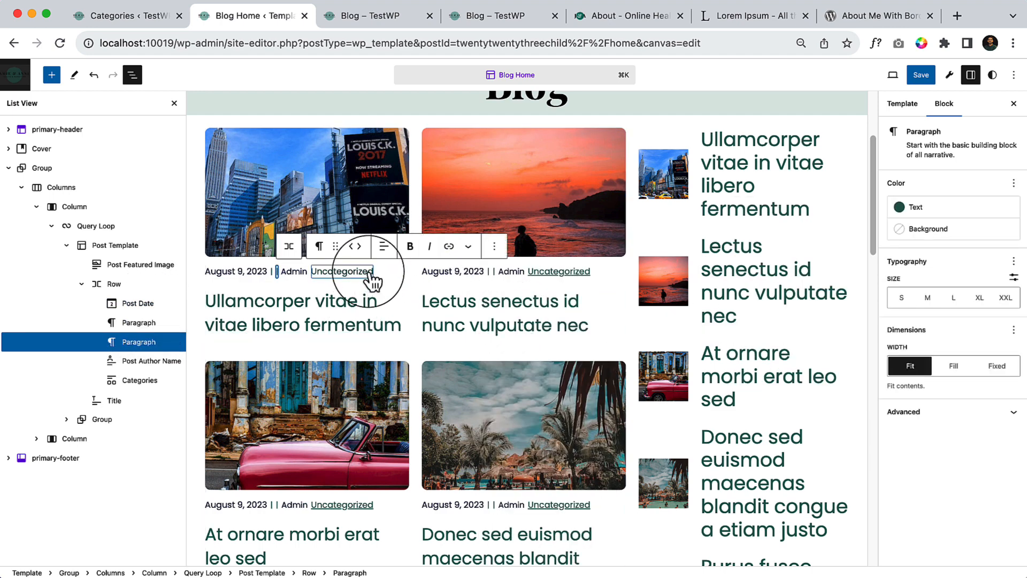
click(359, 246)
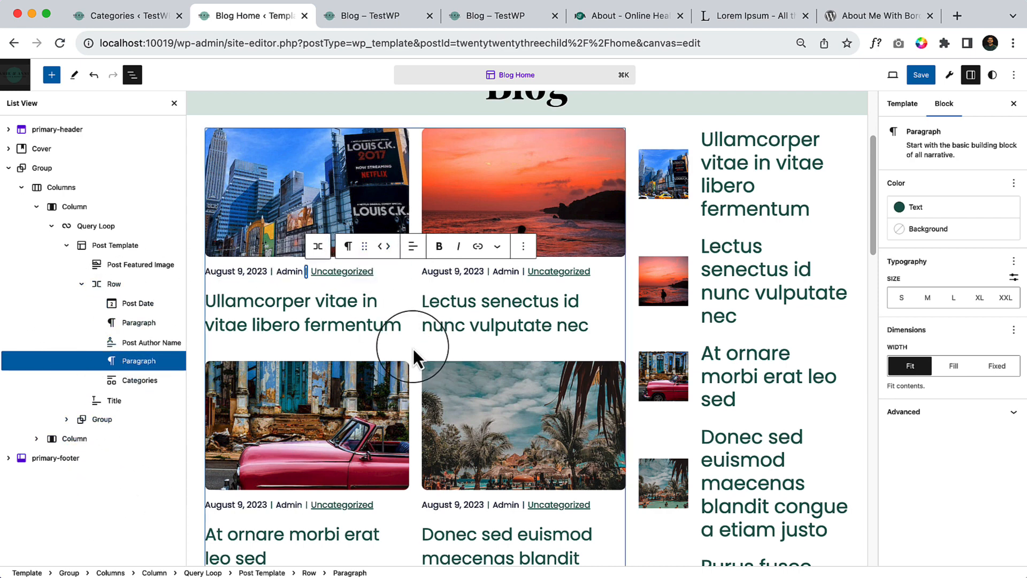
Enable the font family setting for the post Title block, choose Playfair Display, and save the template.
click(390, 331)
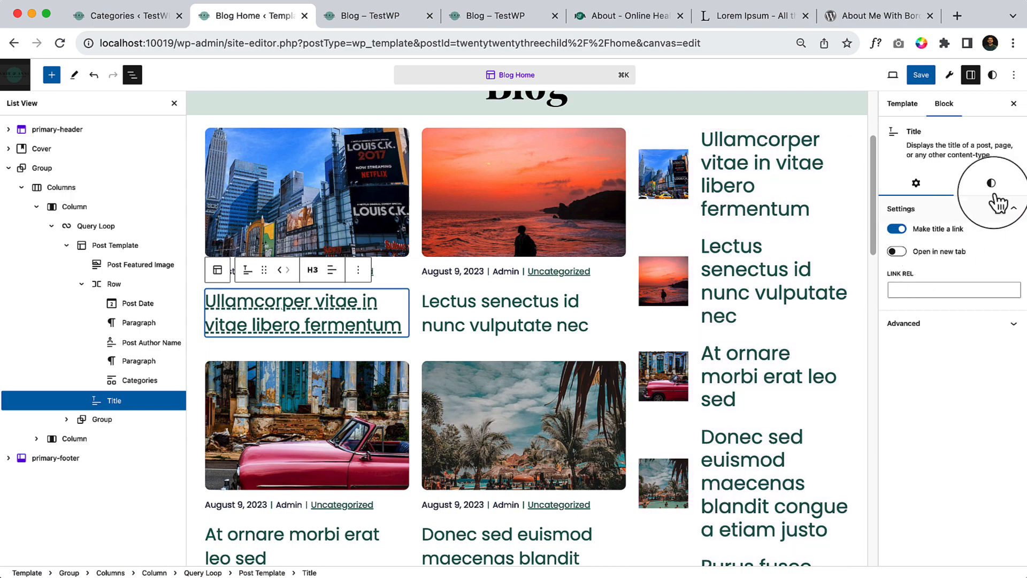
click(993, 188)
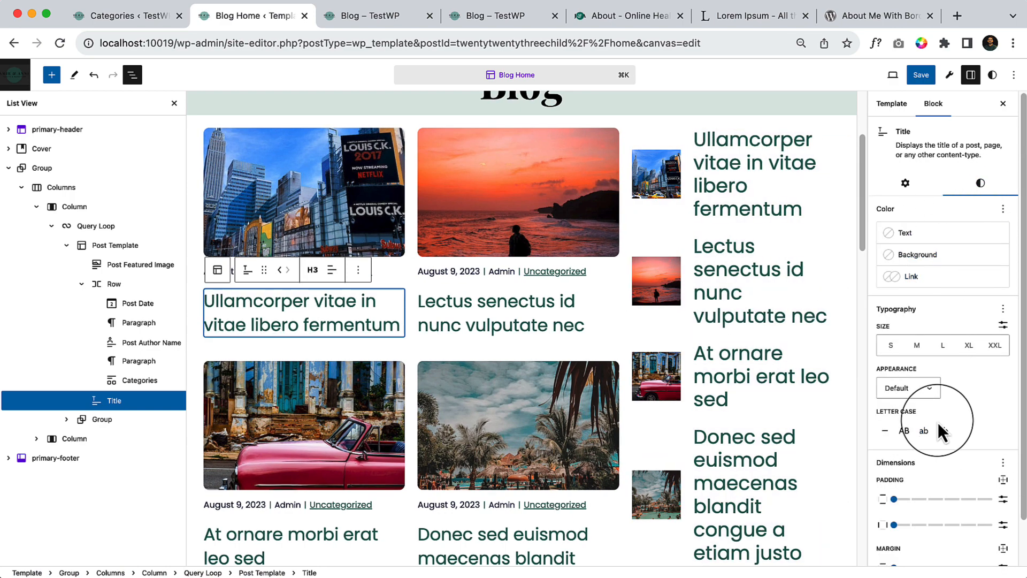
click(1004, 310)
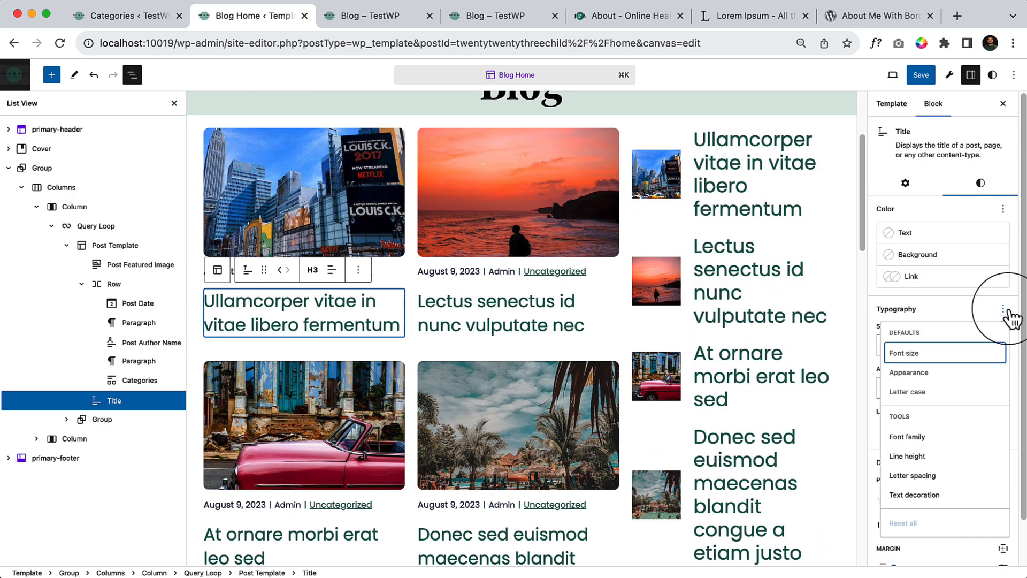
click(917, 437)
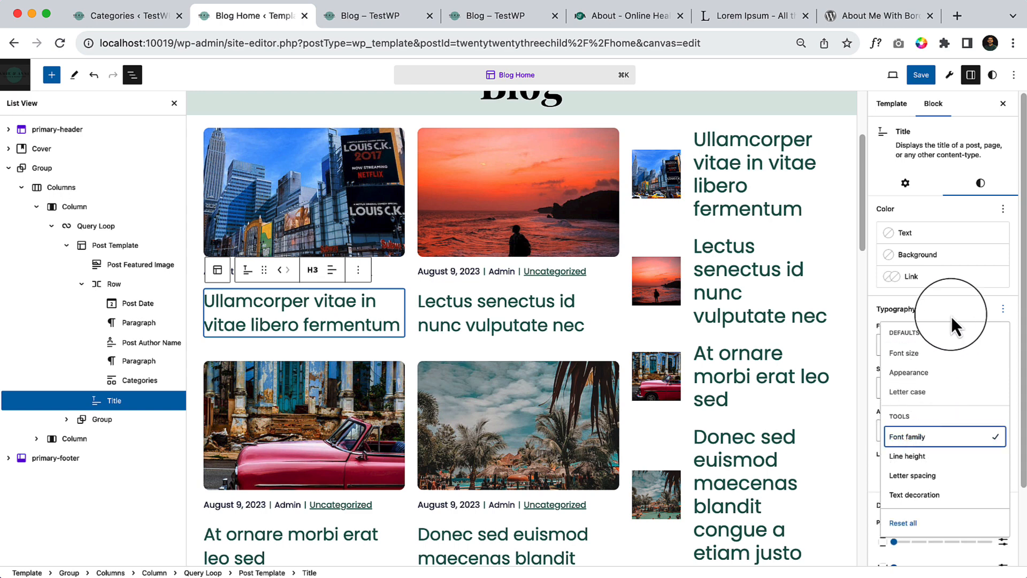
click(951, 316)
scroll(952, 478, down, 2)
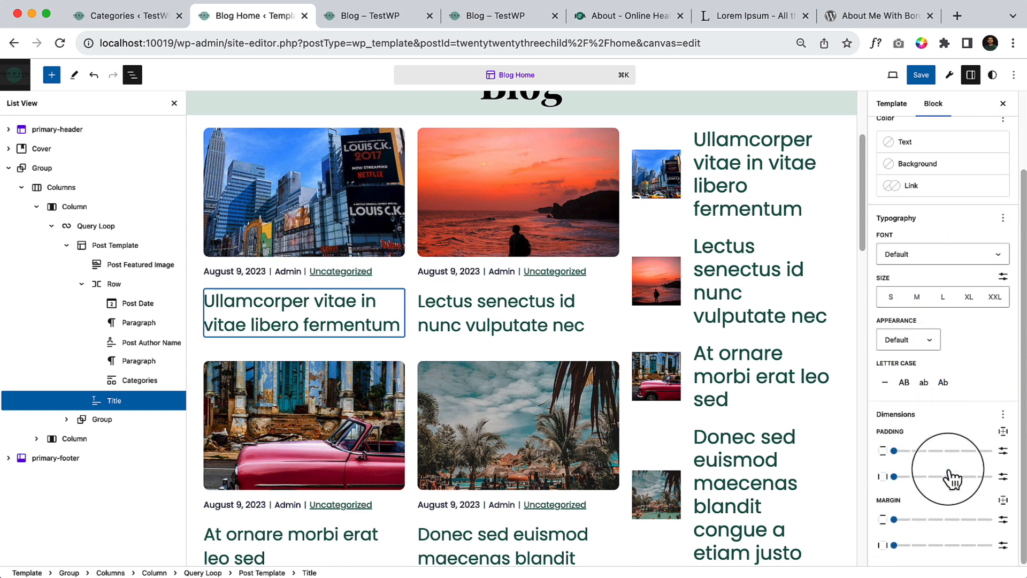
click(934, 259)
click(930, 276)
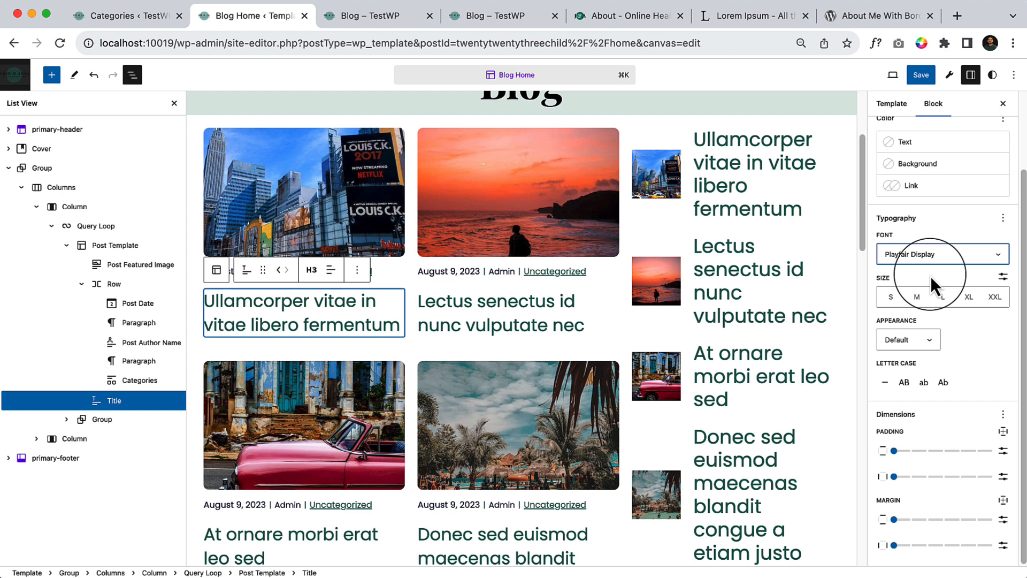
click(933, 79)
click(935, 78)
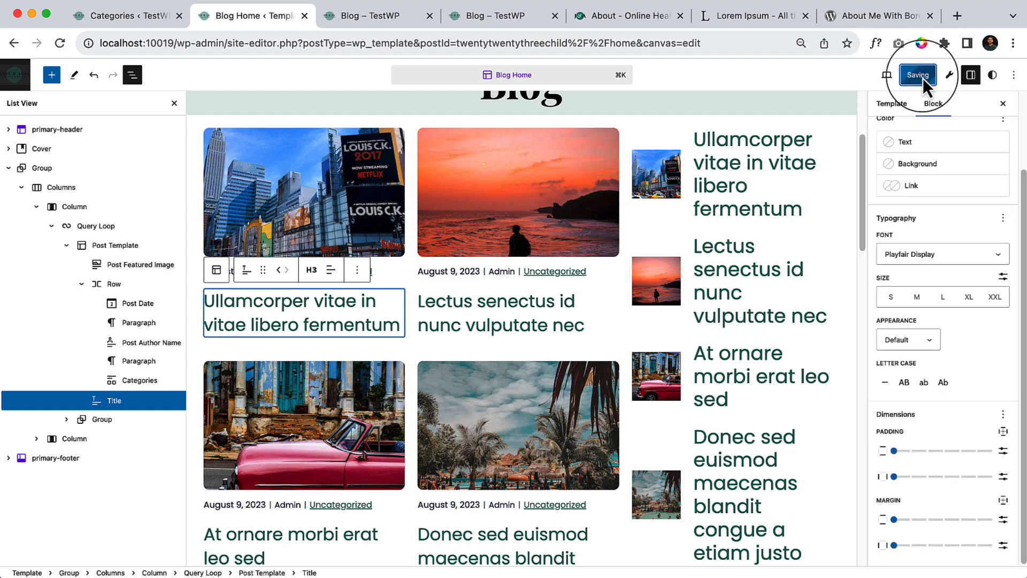
Reload the live blog page and examine the date, author and category row and the post titles.
click(348, 16)
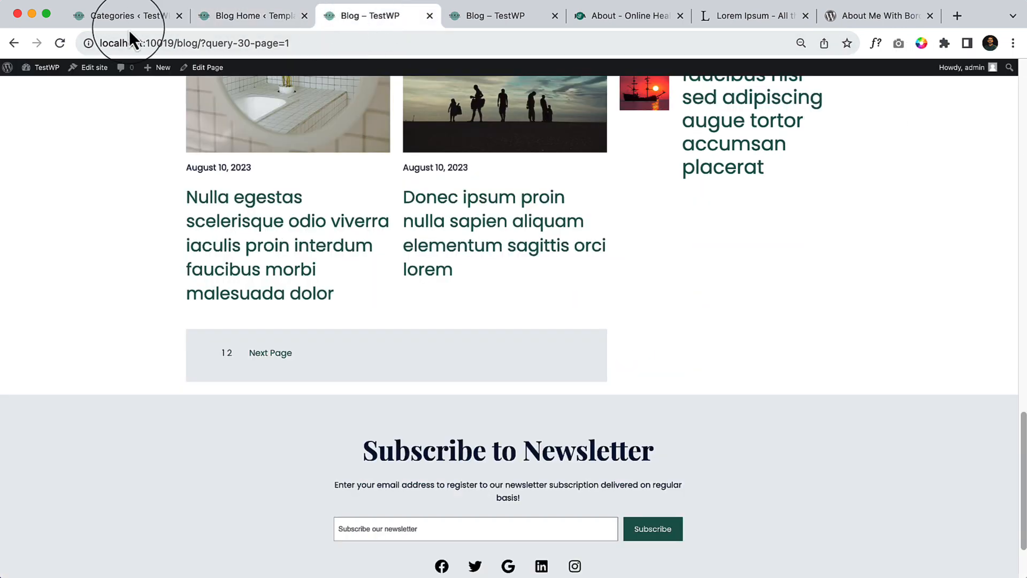
click(61, 43)
scroll(496, 355, up, 10)
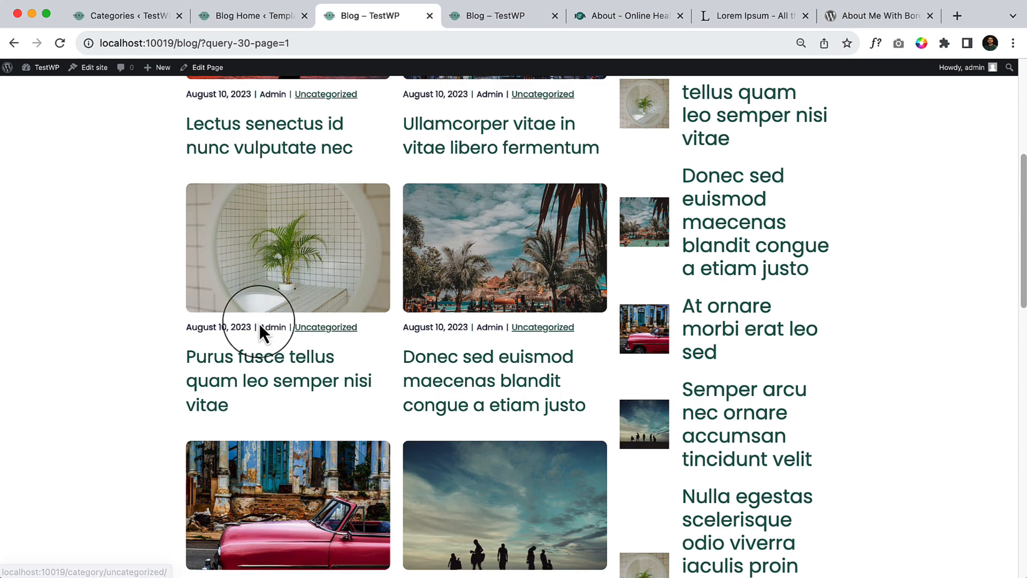
scroll(279, 325, up, 5)
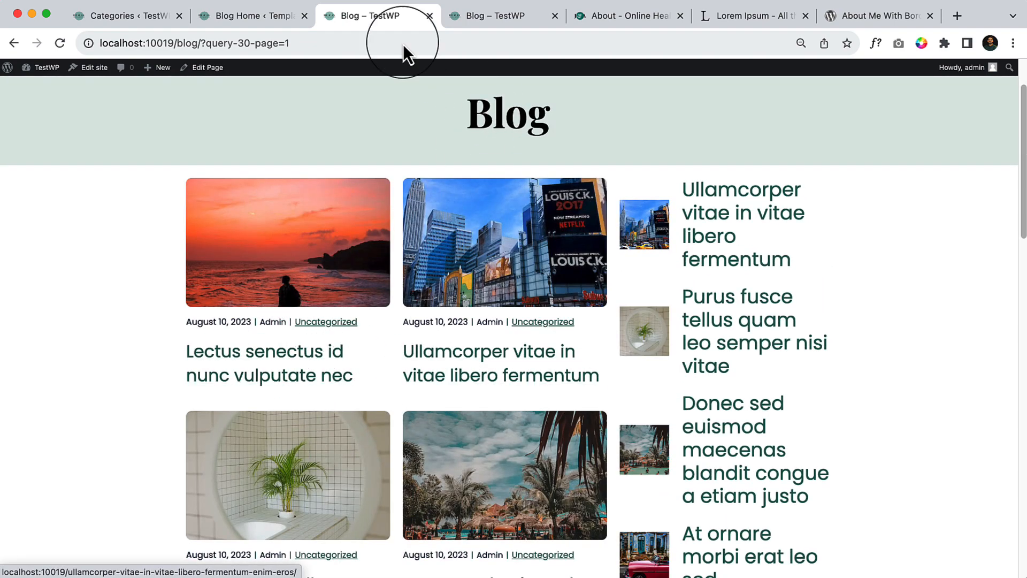
scroll(506, 323, up, 2)
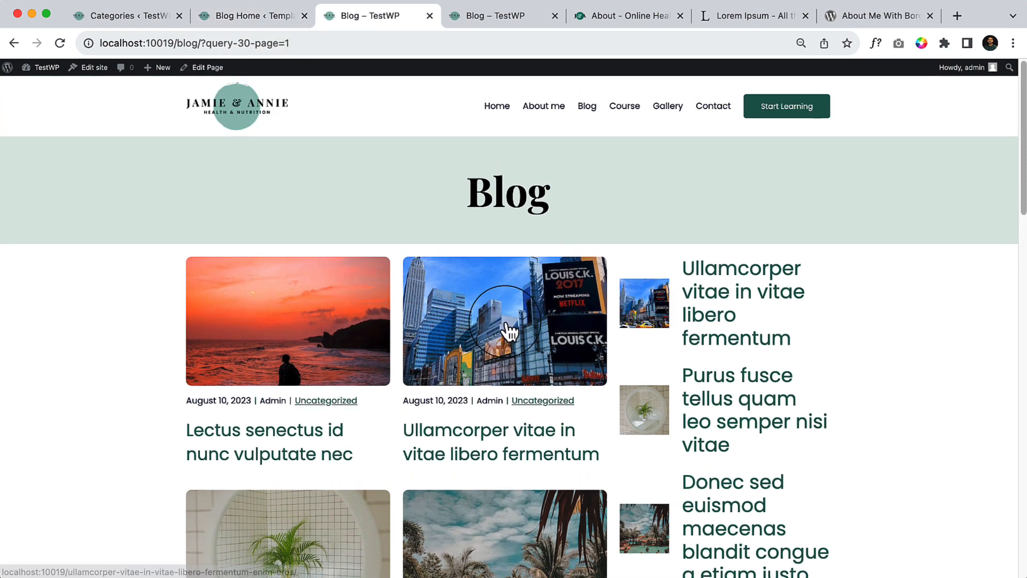
Return to the Blog Home template and set the post Title block's font to Poppins.
scroll(505, 323, down, 1)
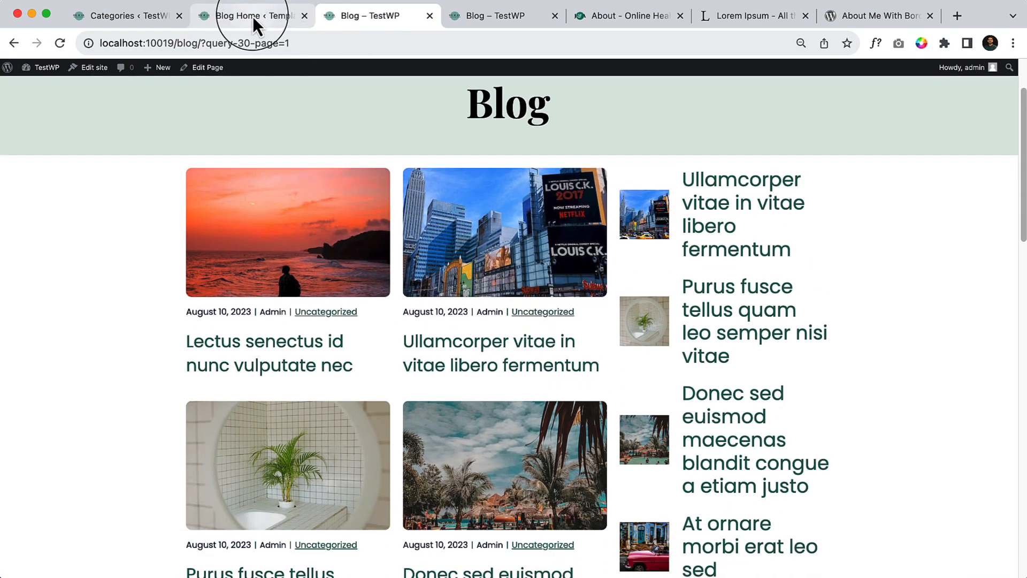
click(253, 16)
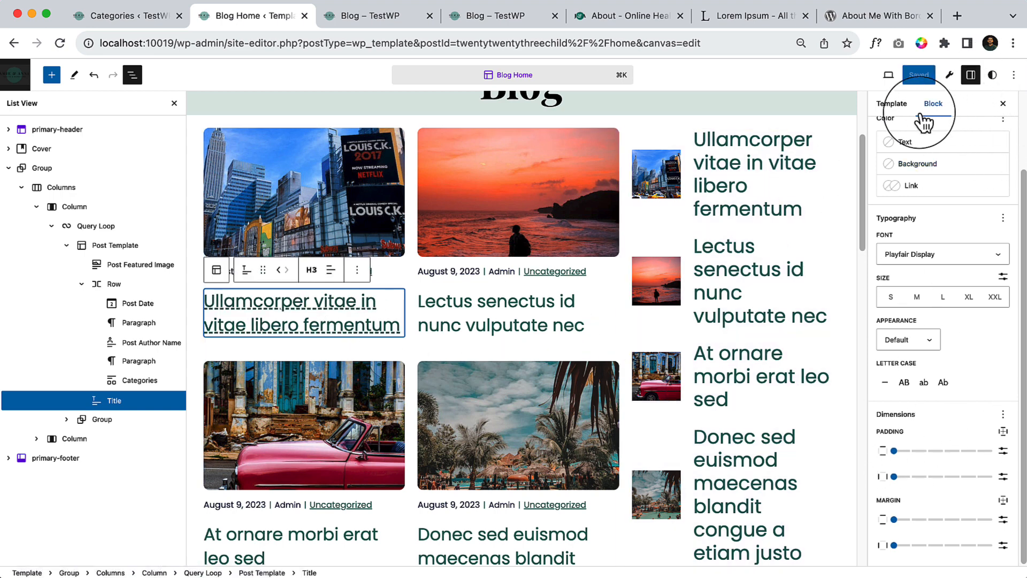
click(926, 260)
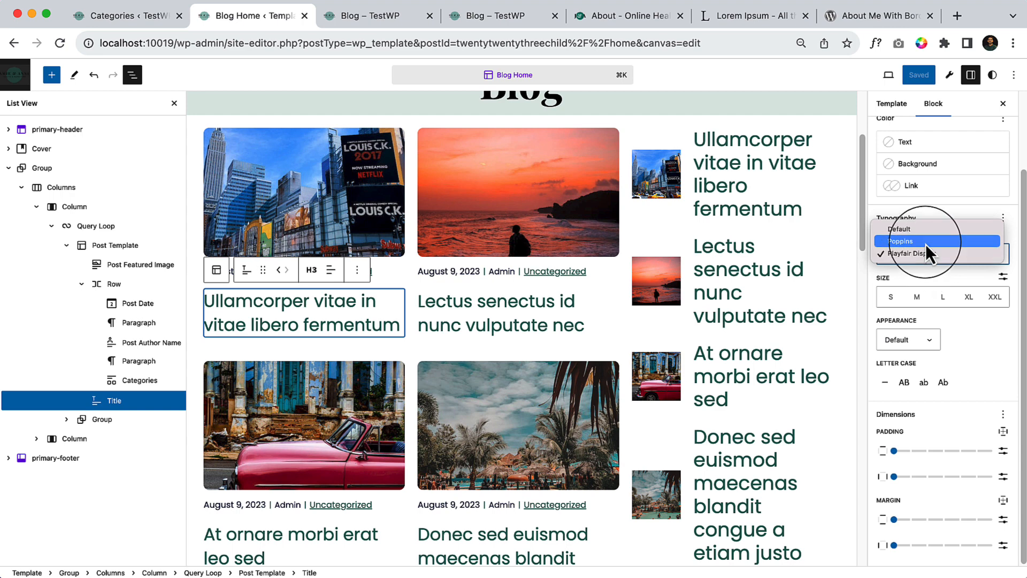
click(926, 244)
Open the font family choices for Links in the site-wide typography styles.
click(992, 75)
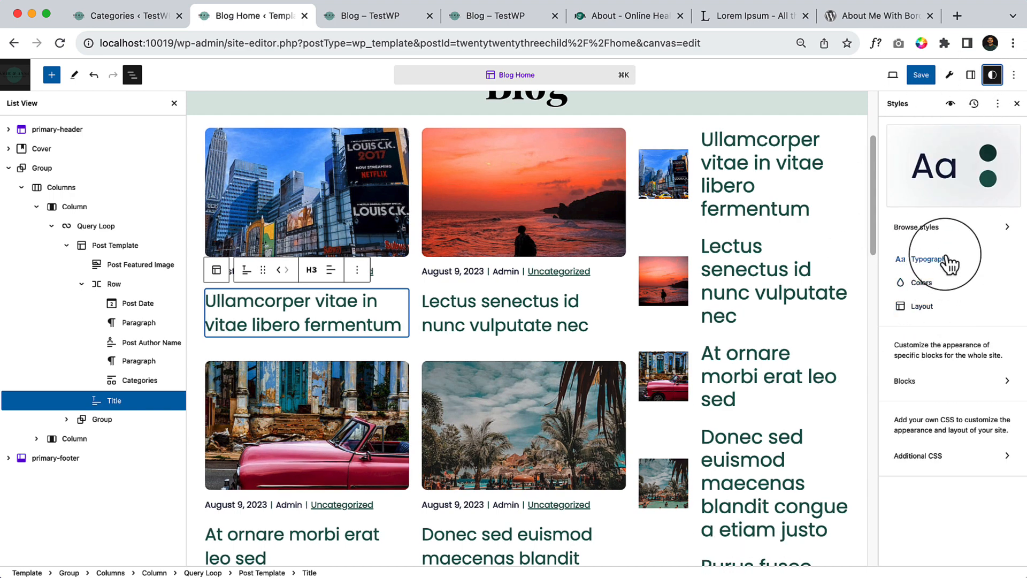
click(928, 259)
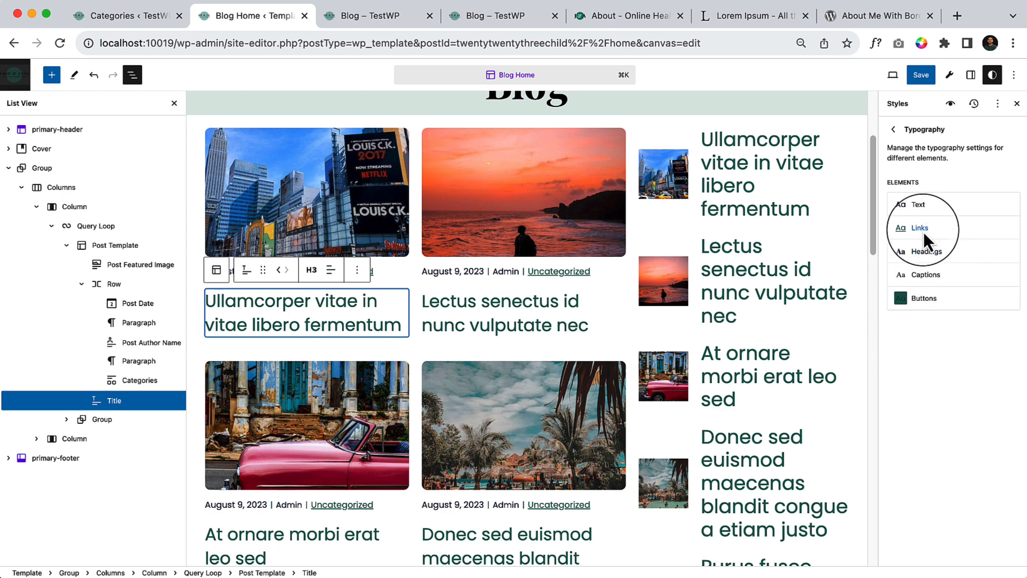
click(921, 229)
click(941, 289)
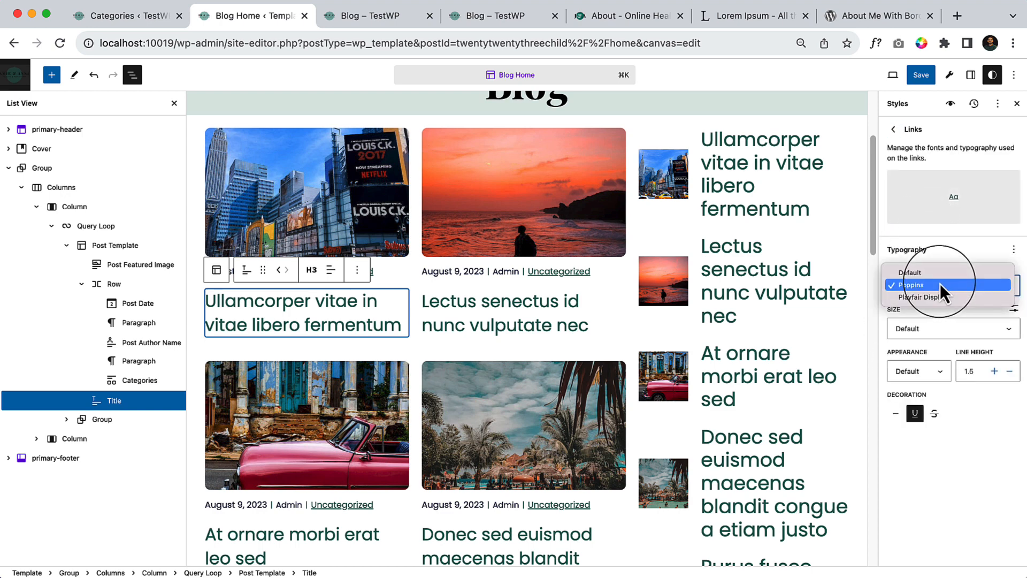
Try Playfair Display as the font for links in the global styles, and restore Poppins.
click(944, 281)
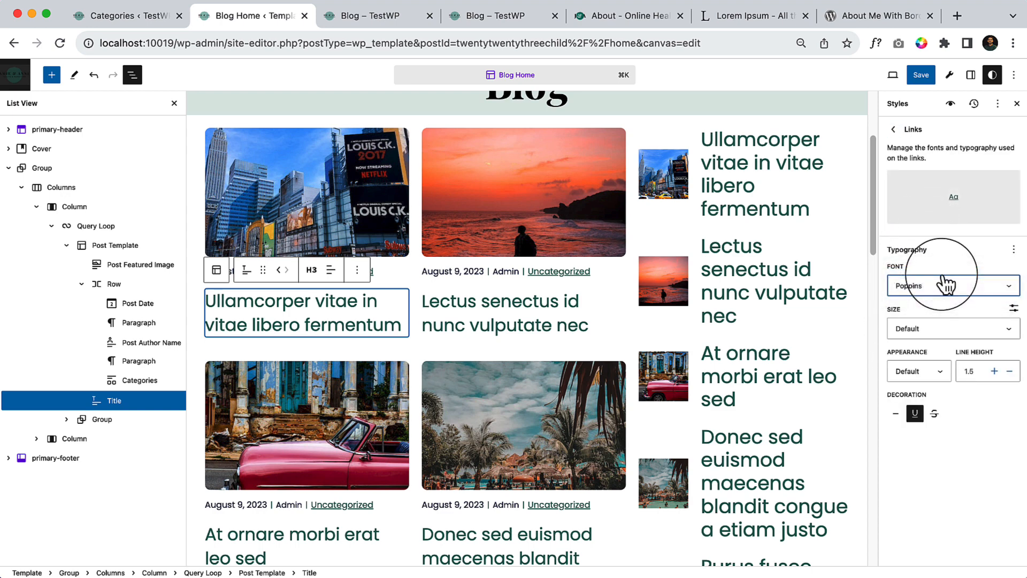
click(957, 283)
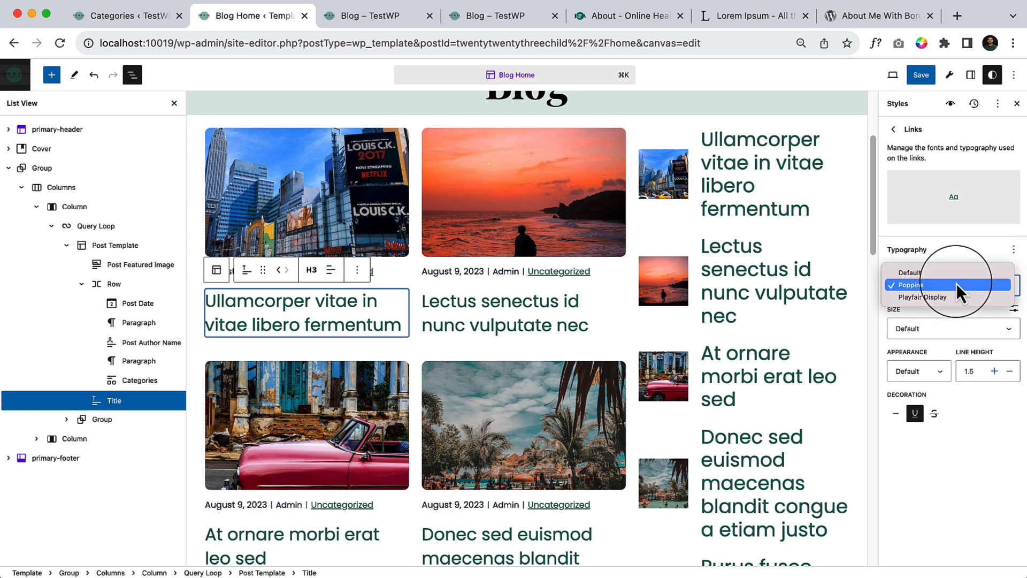
click(951, 277)
click(955, 276)
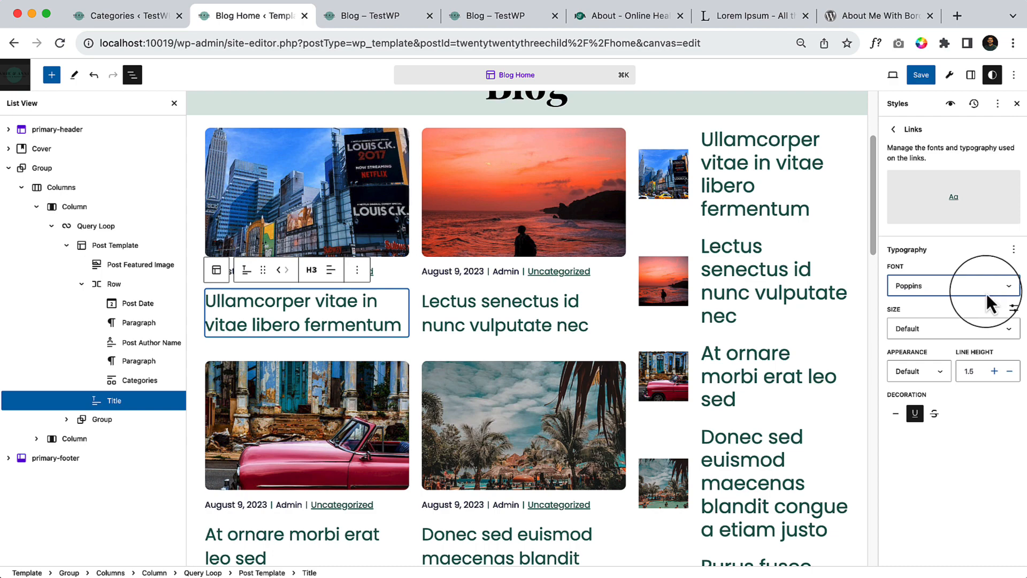
click(961, 278)
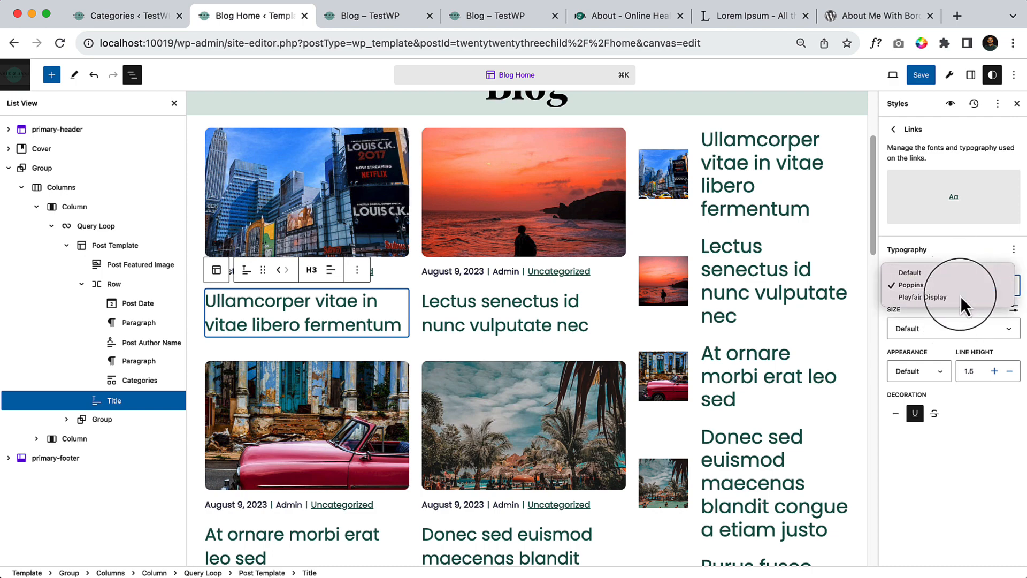
click(961, 296)
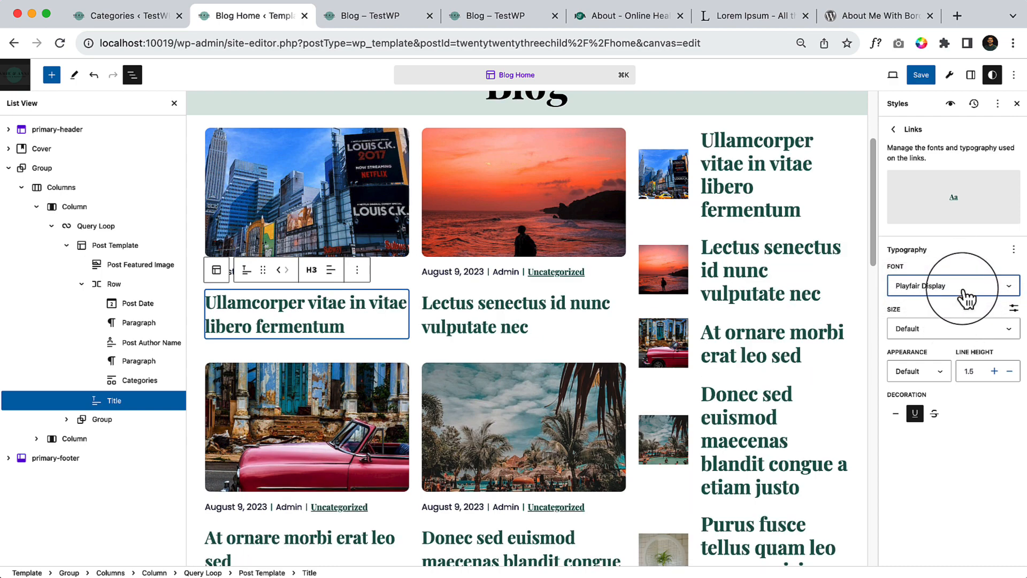
scroll(663, 255, up, 3)
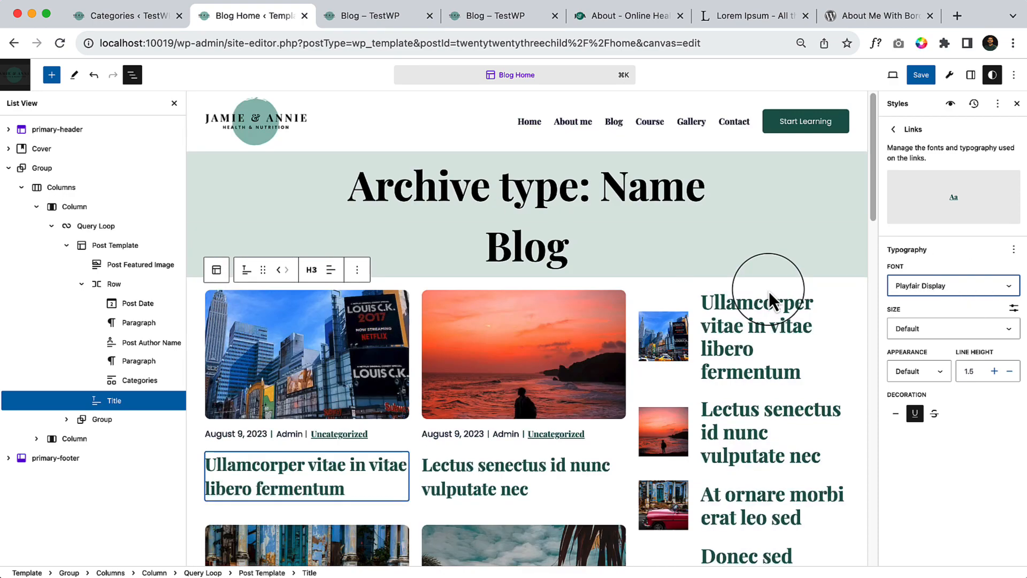
scroll(610, 222, down, 4)
click(942, 284)
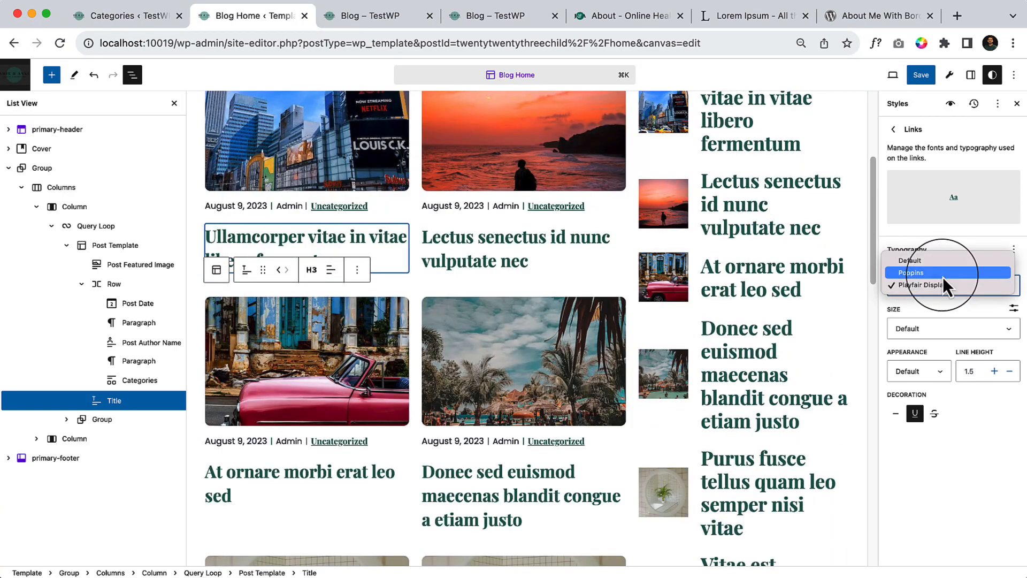
click(943, 278)
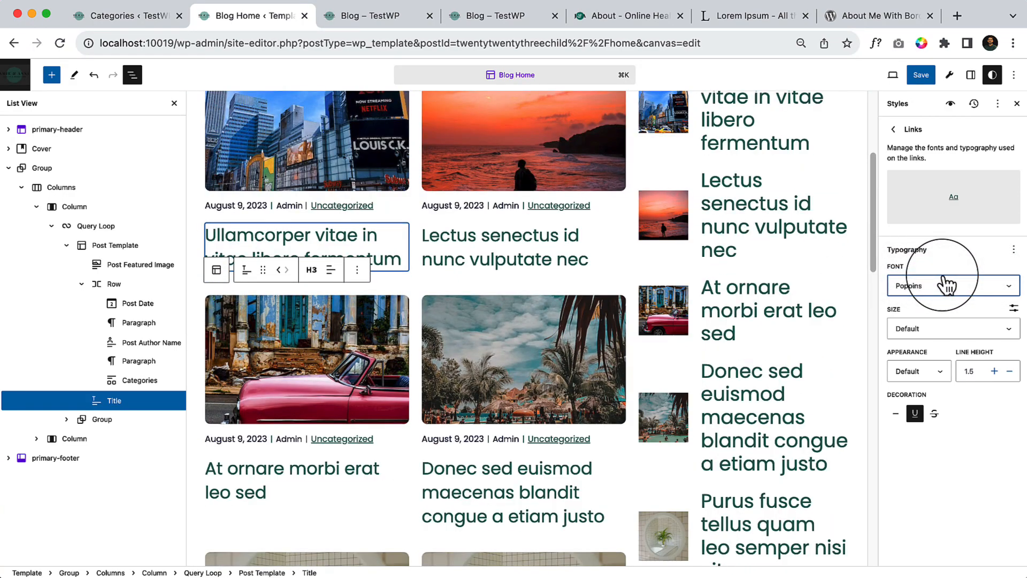
Leave the link typography settings and save the Blog Home template together with the custom styles.
click(893, 129)
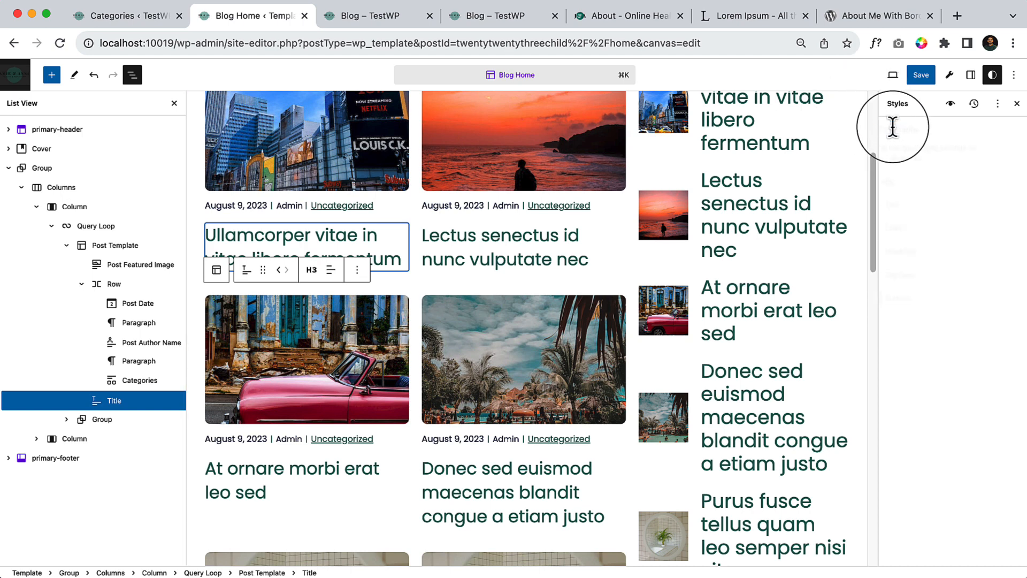
click(894, 128)
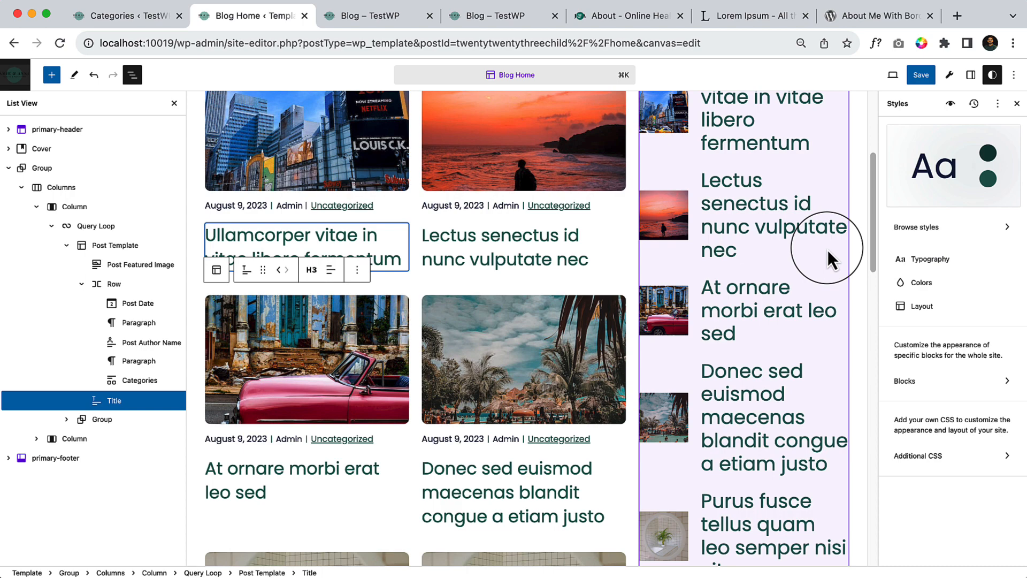
click(921, 75)
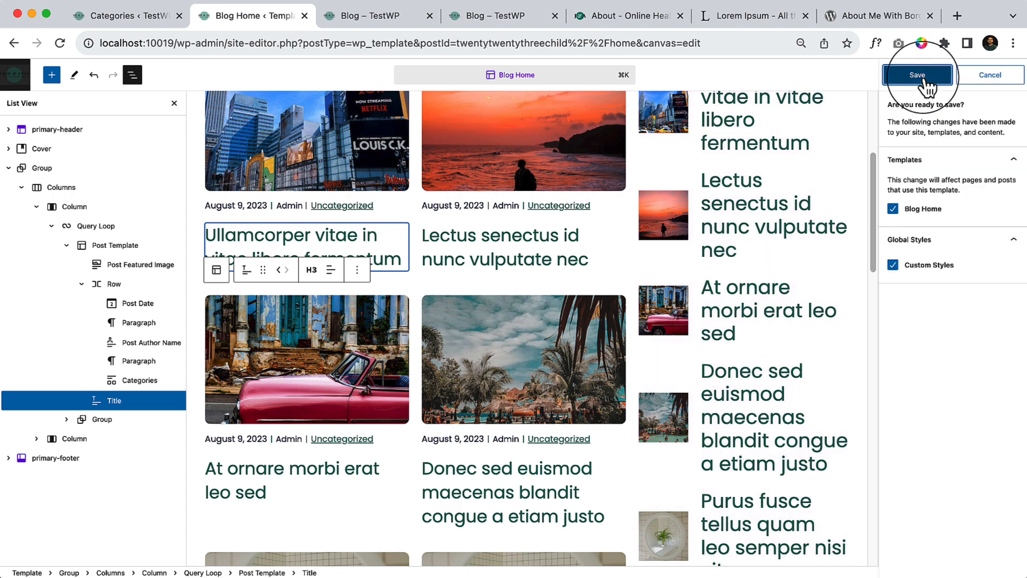
click(919, 75)
Set the font of the query loop's post Title block to Playfair Display.
click(971, 75)
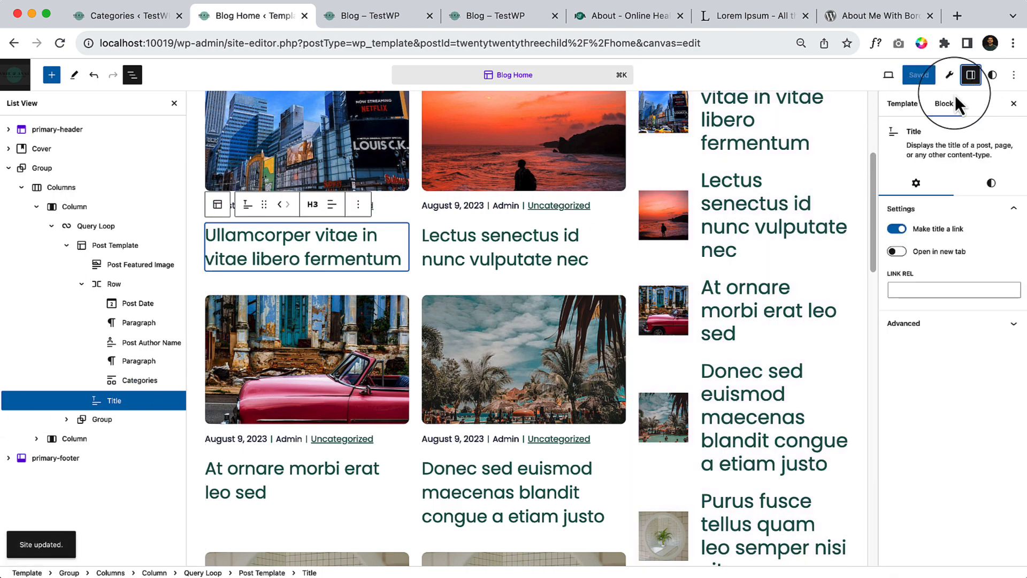
click(991, 183)
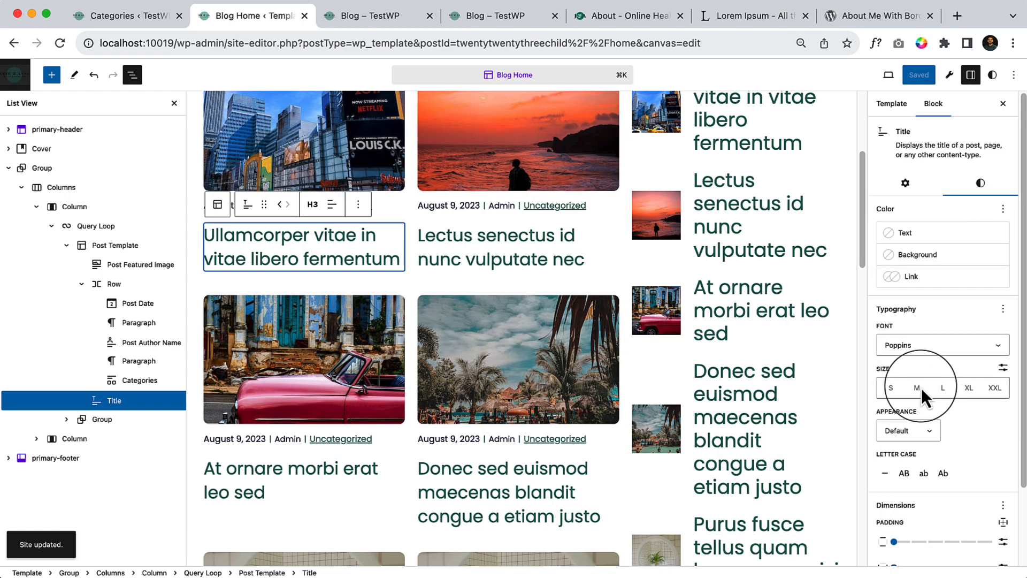
click(933, 345)
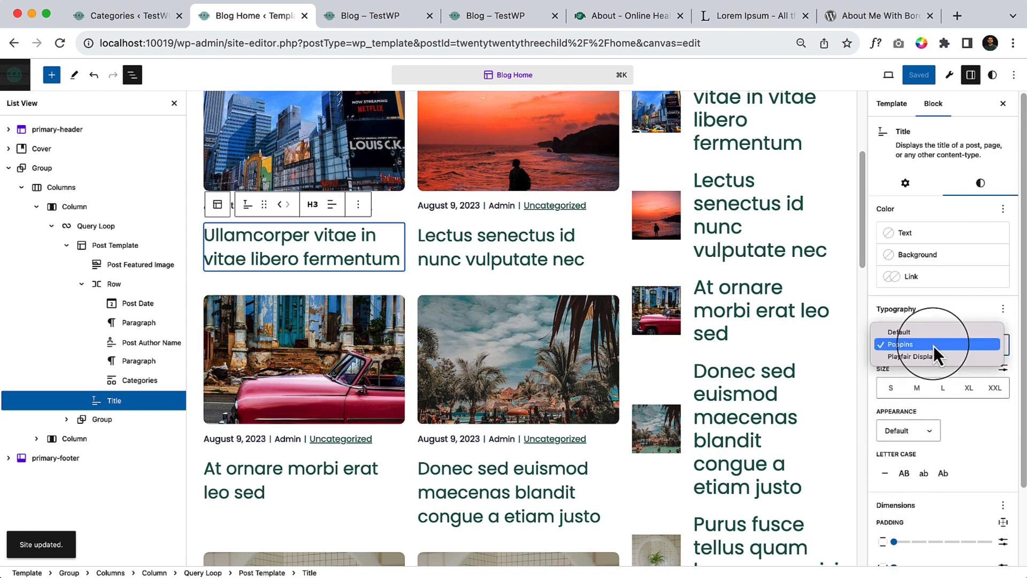
click(927, 358)
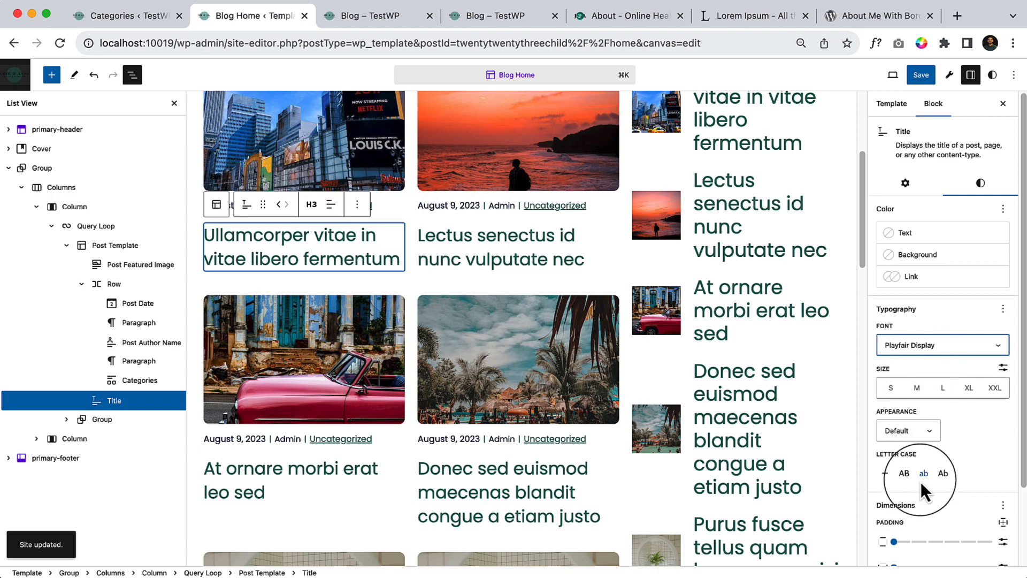
Add the line height option to the post Title block's typography and set it to 1.3.
scroll(930, 535, down, 2)
click(1004, 218)
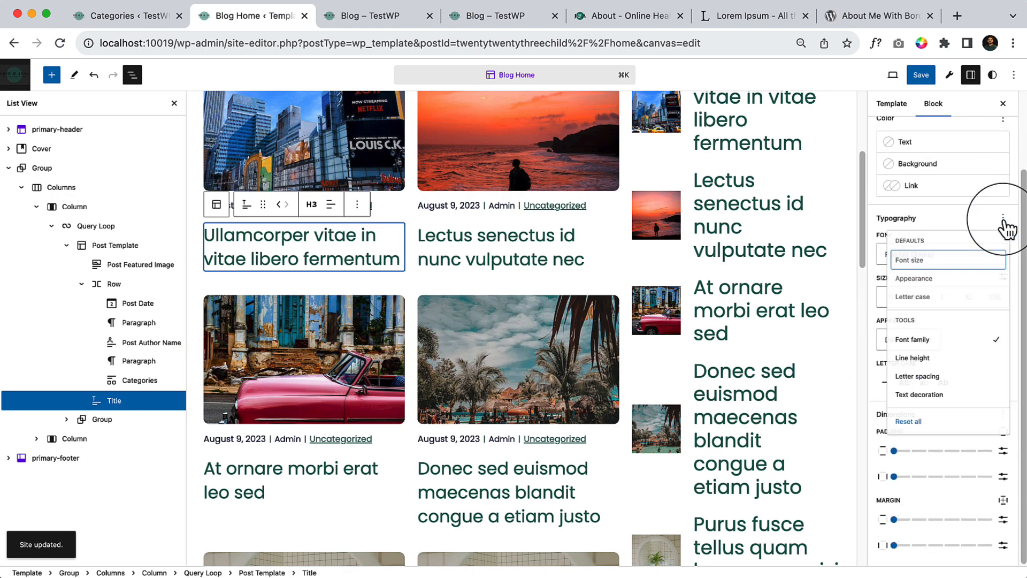
click(913, 366)
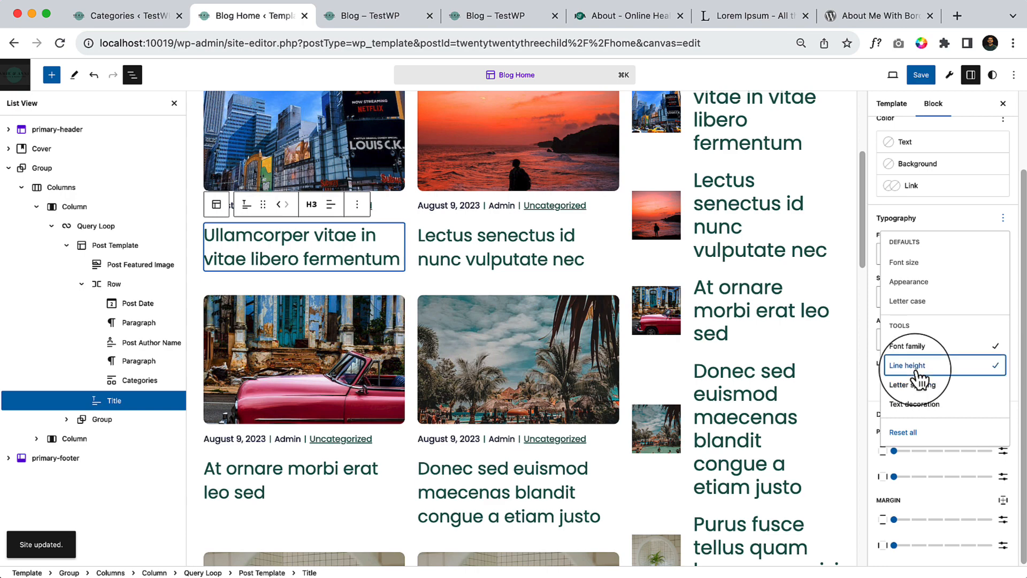
click(934, 225)
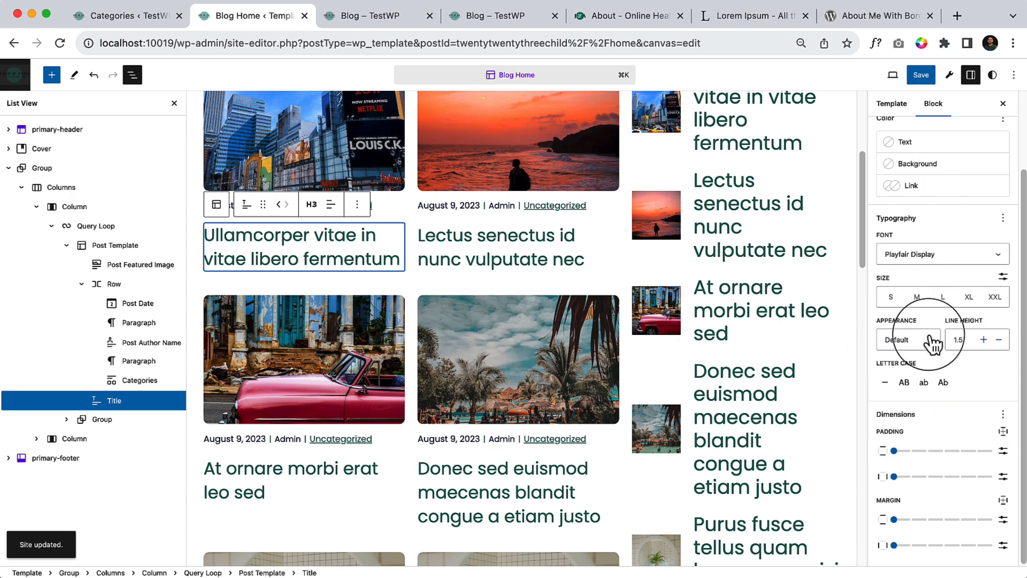
click(998, 341)
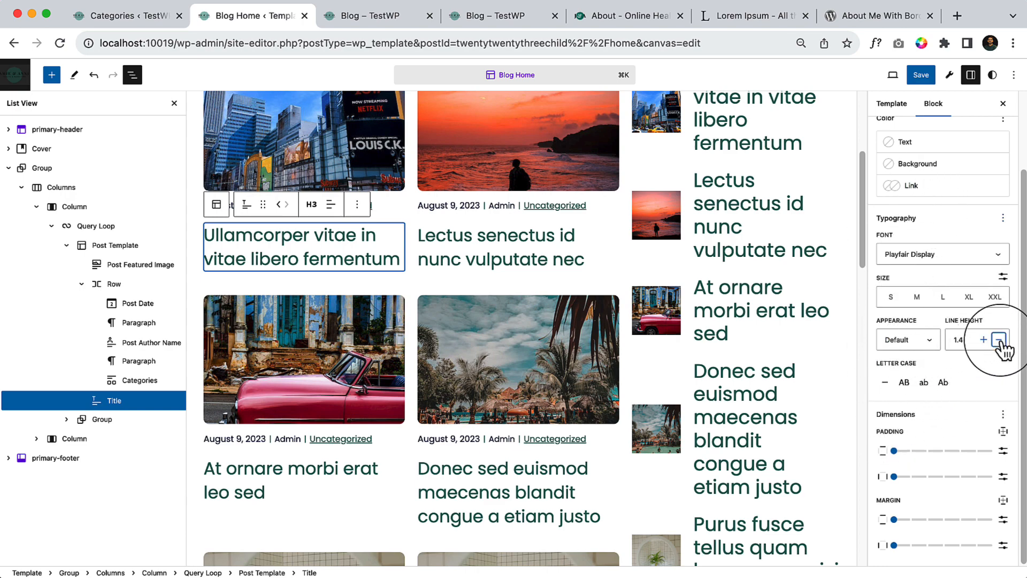
click(999, 340)
click(998, 341)
click(998, 341)
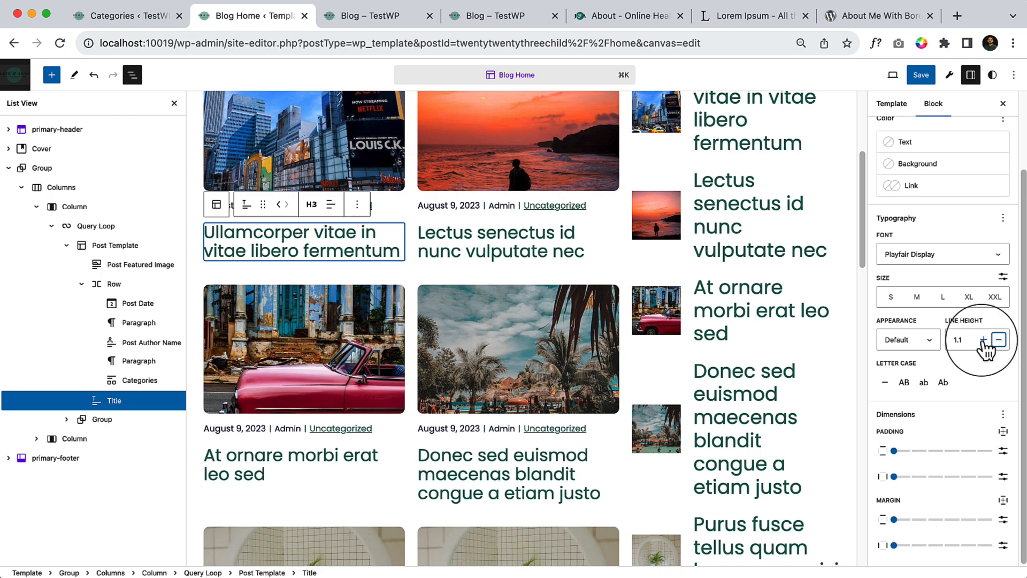
click(984, 340)
click(983, 339)
Insert an Excerpt block below the post title in the query loop and limit it to 18 words.
scroll(343, 474, down, 4)
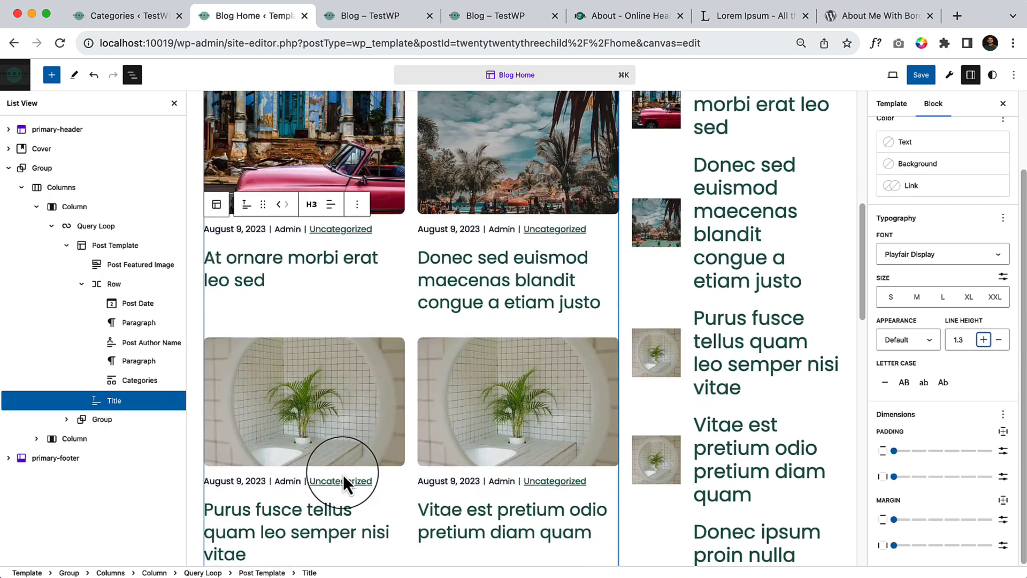
click(52, 75)
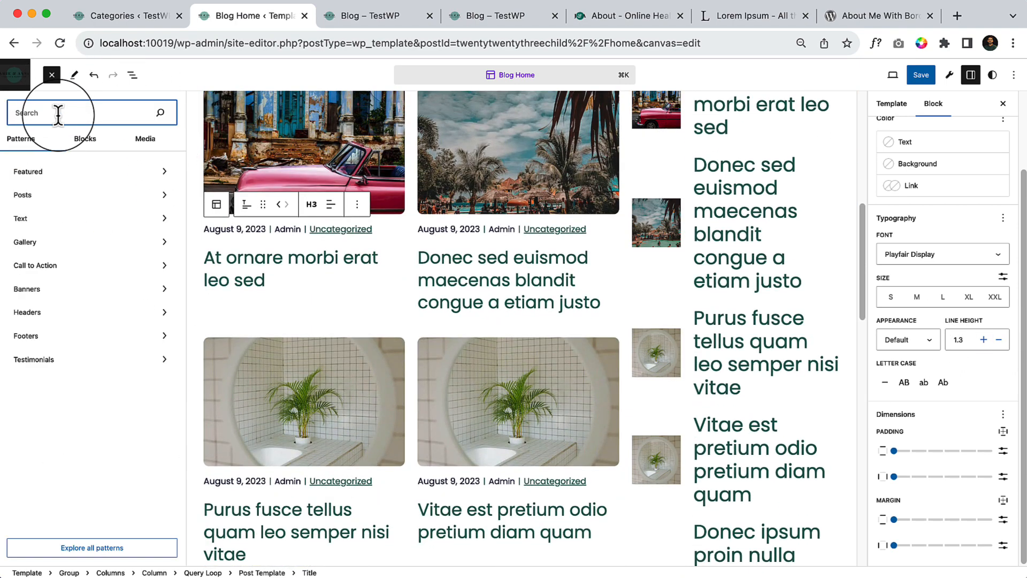
text(excer)
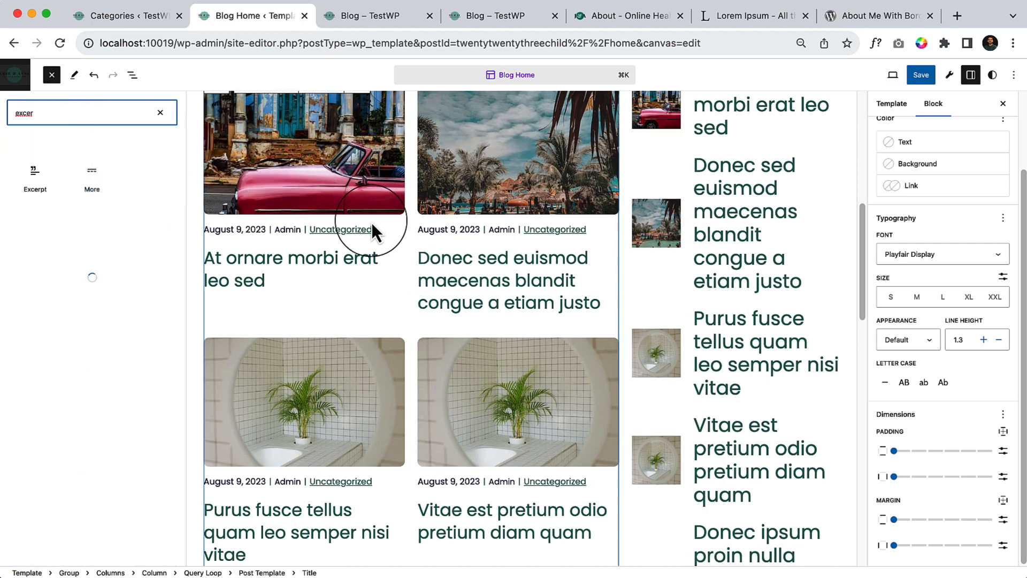
scroll(371, 222, up, 10)
click(36, 179)
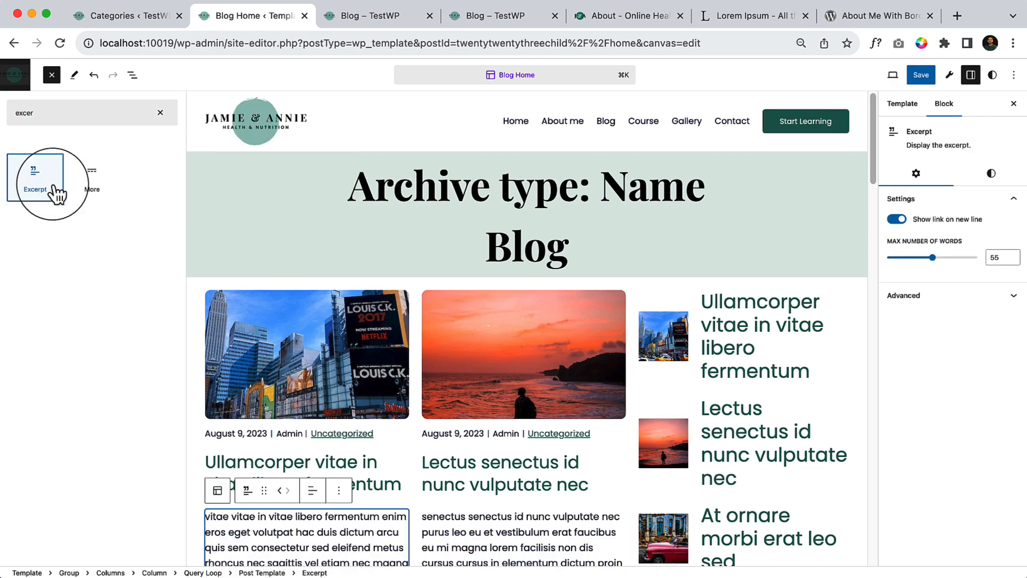
scroll(365, 313, down, 5)
drag(933, 258, 895, 257)
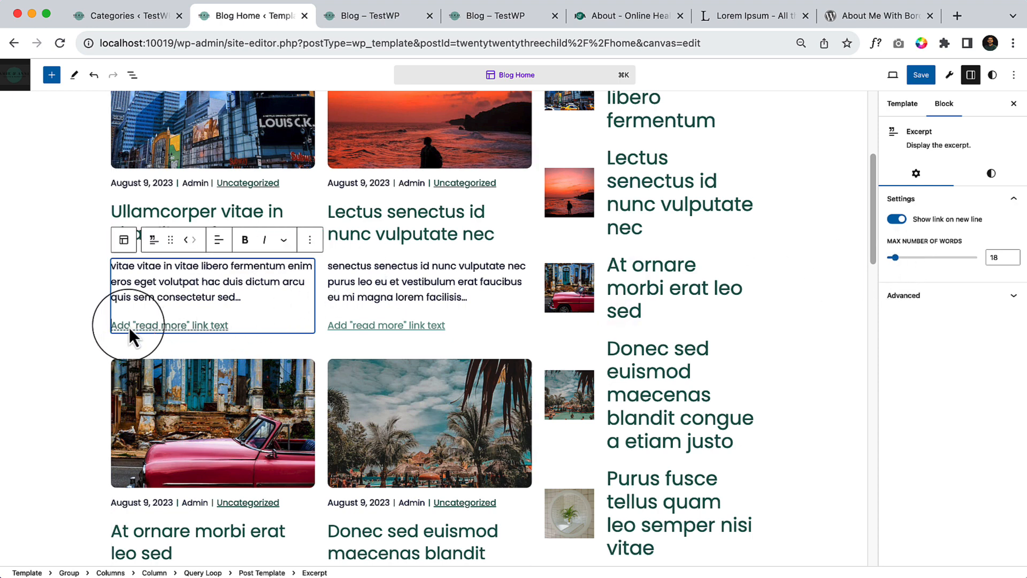
Enter the excerpt's "read more" link text, beginning with a capitalised "Rea".
click(130, 327)
text(rea)
key(BackSpace)
key(BackSpace)
key(BackSpace)
text(Rea)
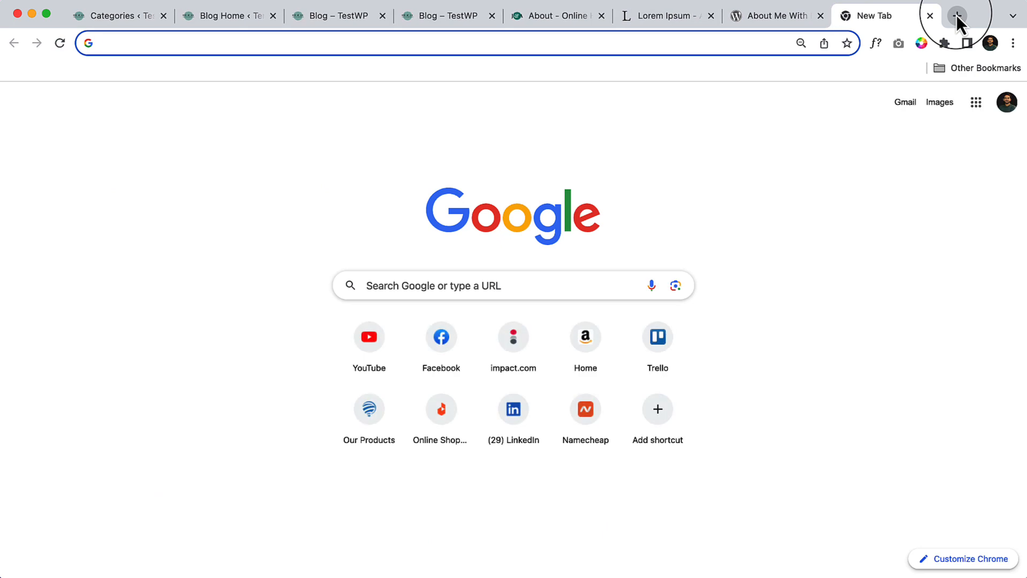
Search Google for "unicode copy paste icon" in a new browser tab.
text(unico)
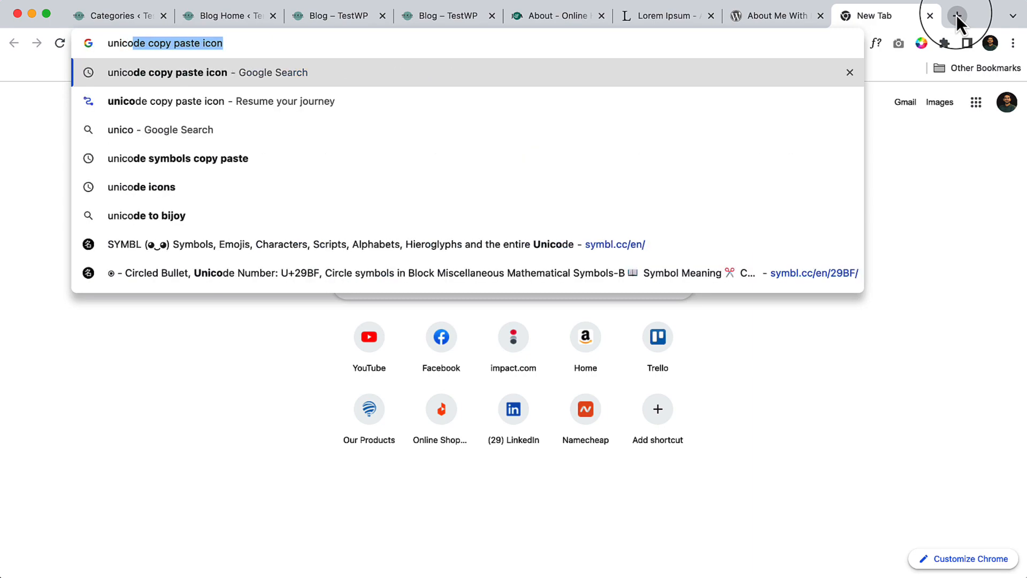
key(Return)
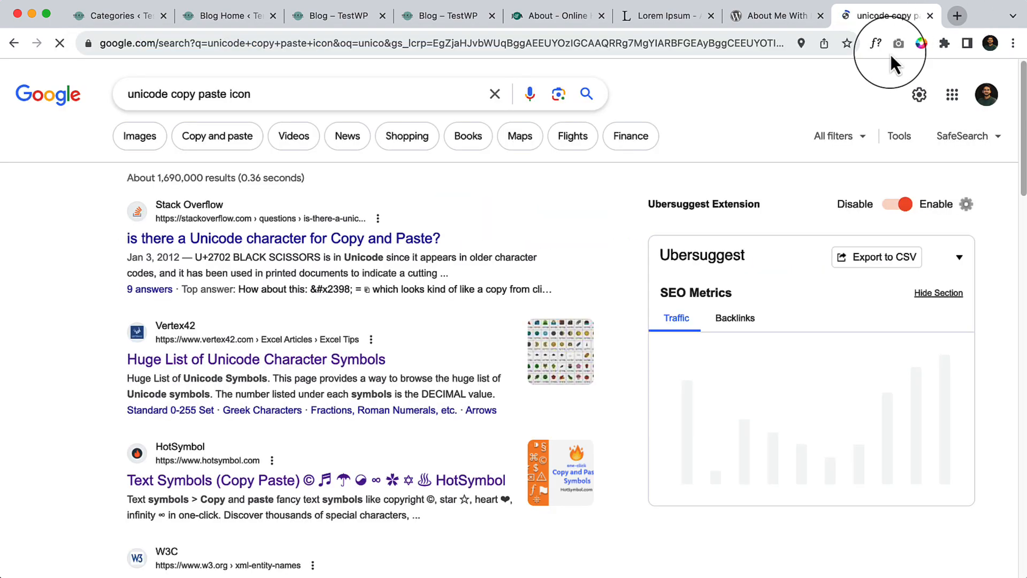
scroll(382, 323, down, 10)
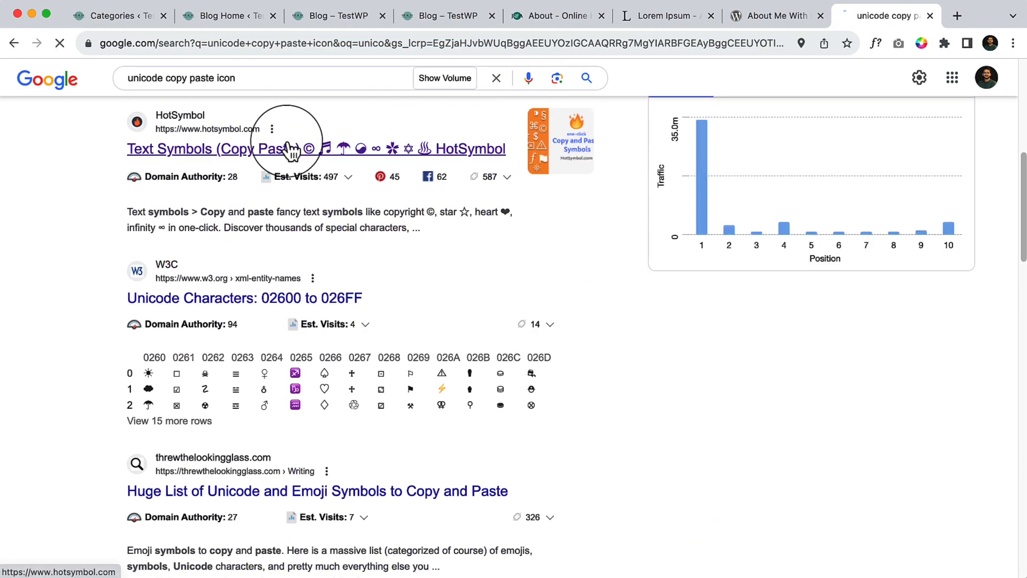
click(291, 148)
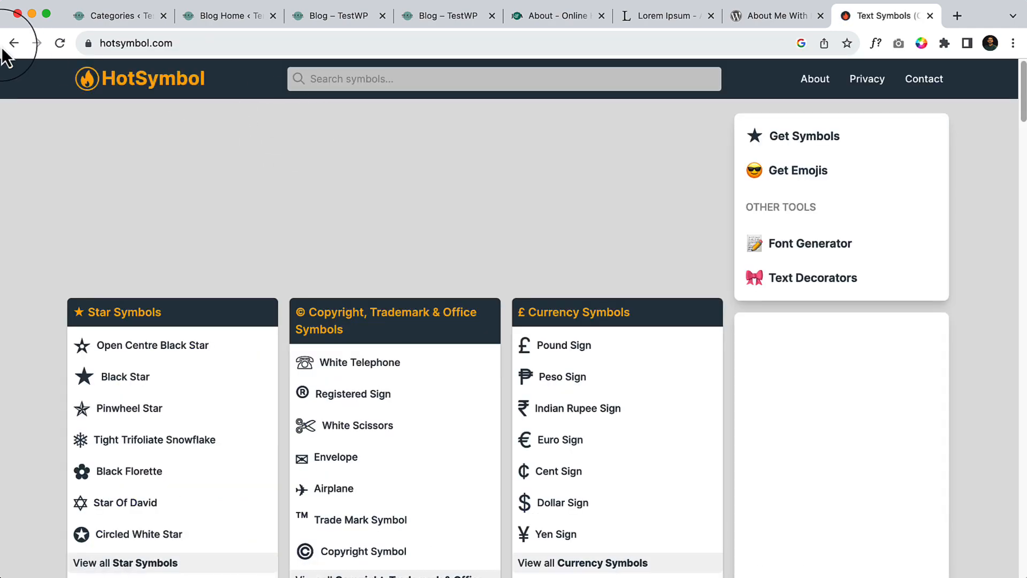
click(10, 45)
Find the Symbl.cc symbol library among the search results and open it.
scroll(268, 407, down, 4)
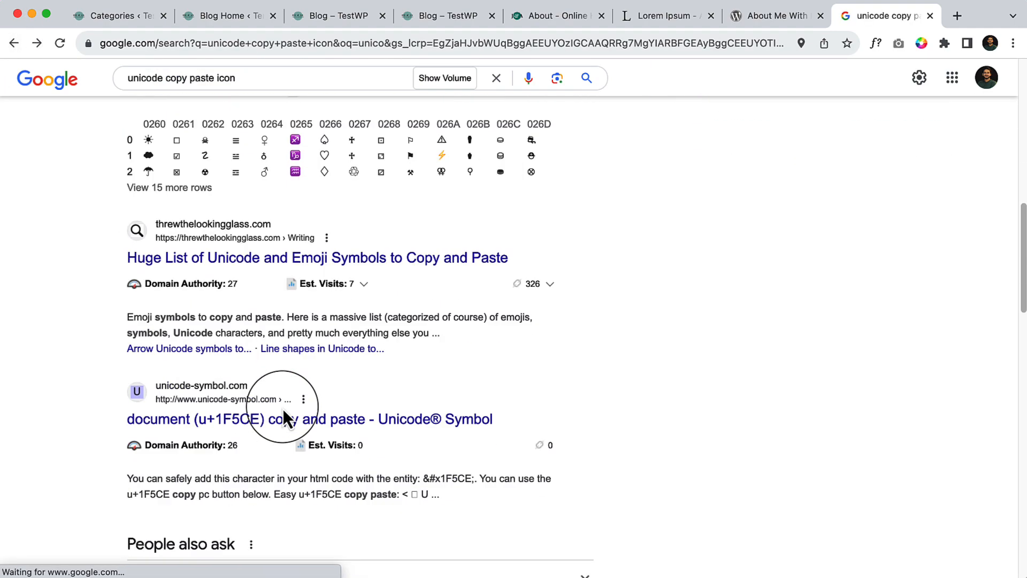
scroll(288, 405, up, 7)
scroll(290, 405, up, 1)
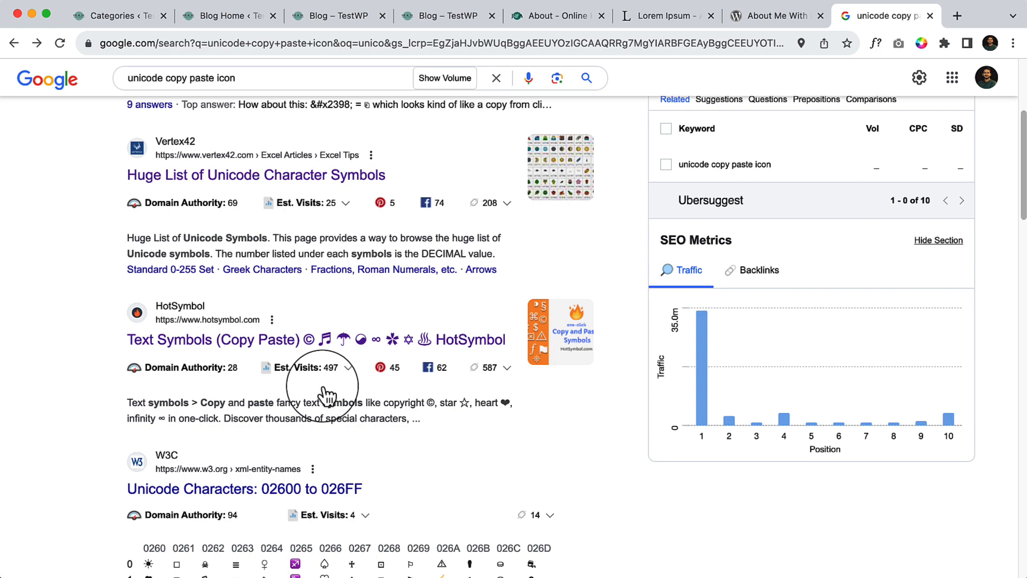
scroll(324, 395, up, 2)
scroll(325, 394, down, 12)
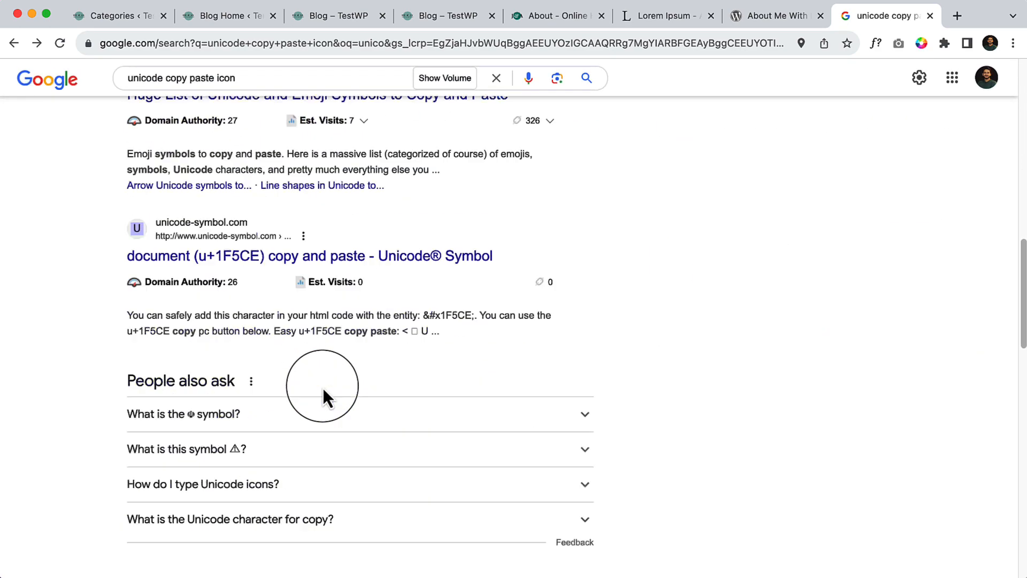
scroll(327, 395, down, 10)
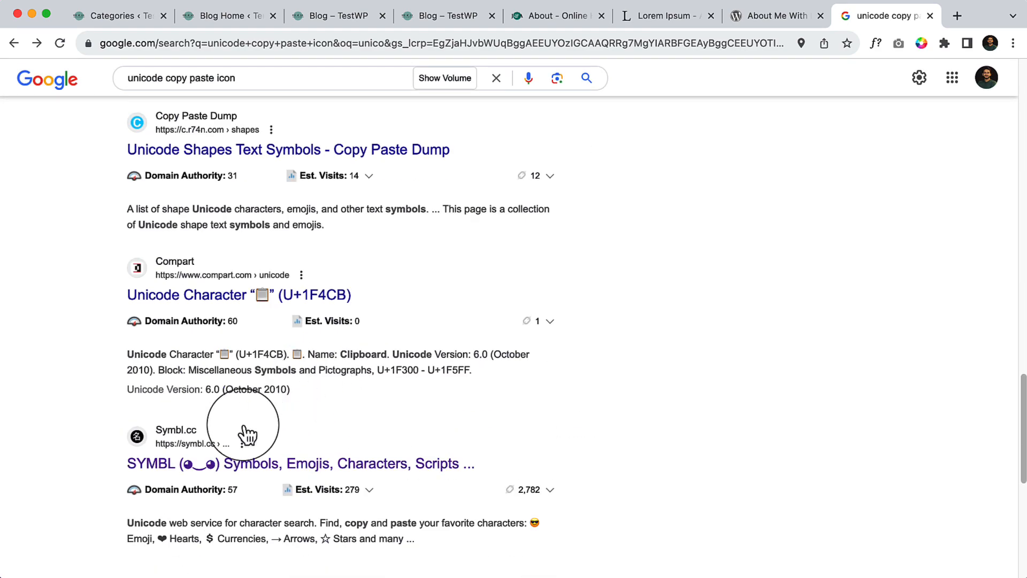
click(257, 461)
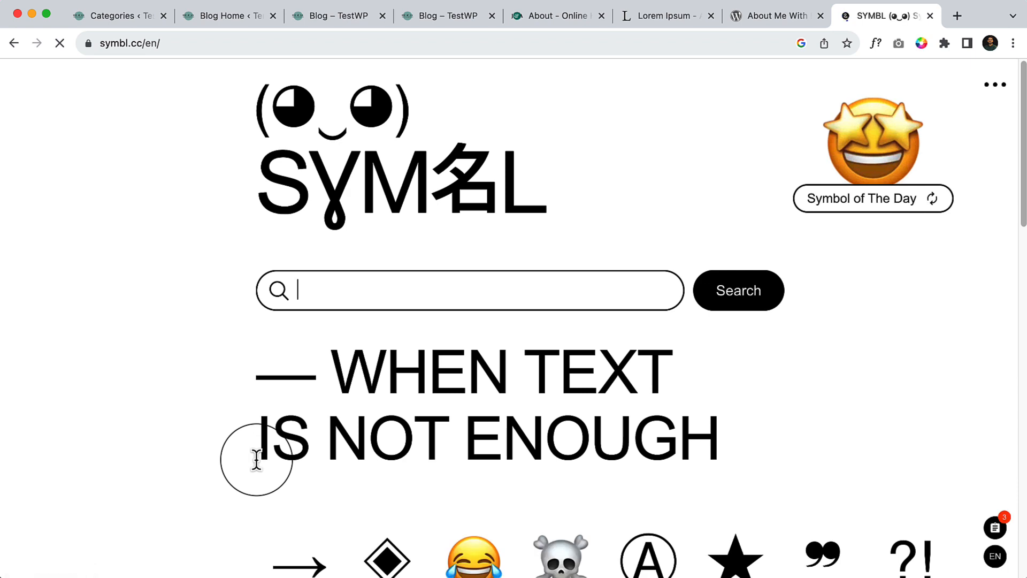
Search the symbol library for "arrow", open the Rightwards Arrow symbol and copy it.
text(a)
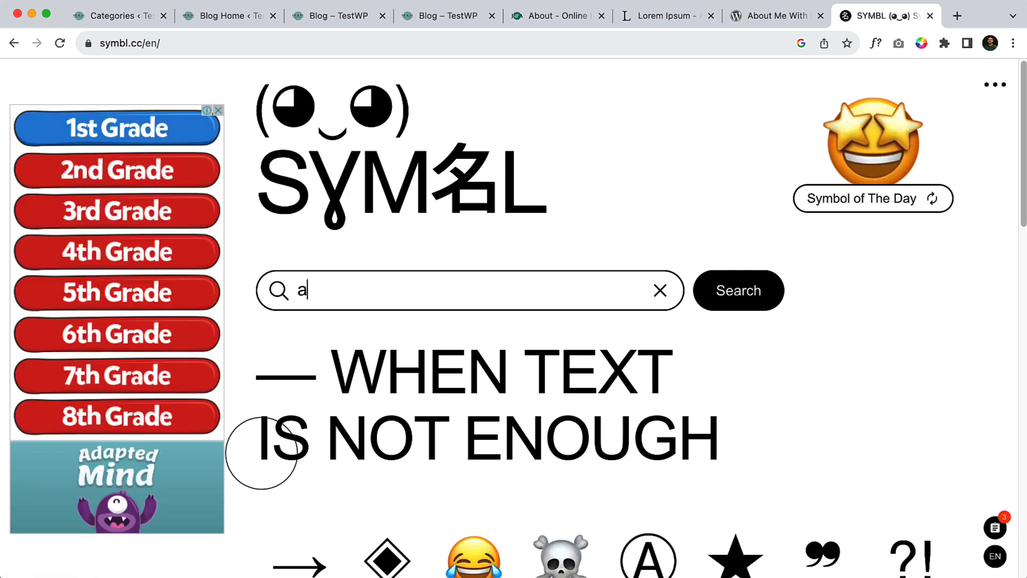
text(rrow)
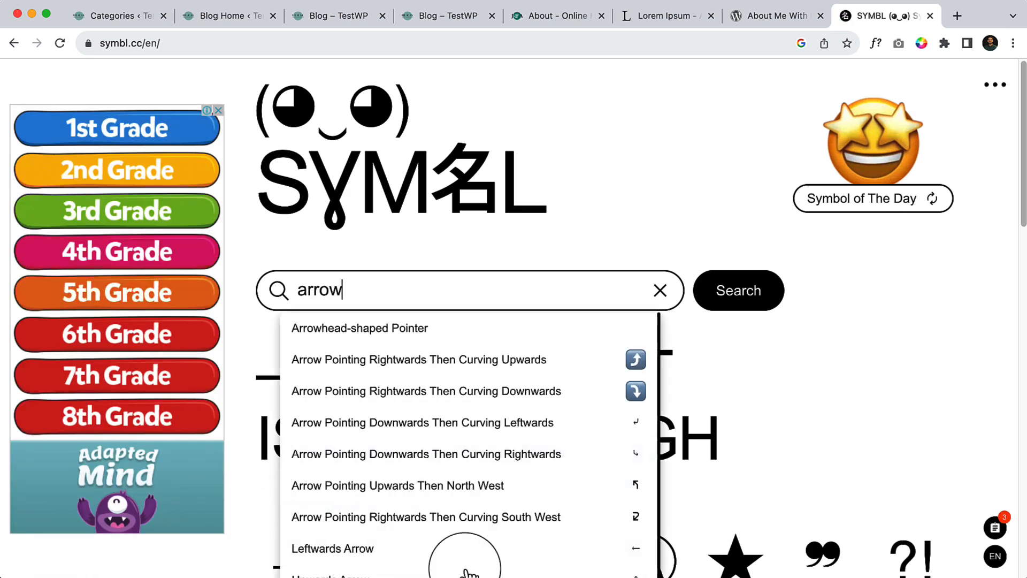
scroll(589, 503, down, 3)
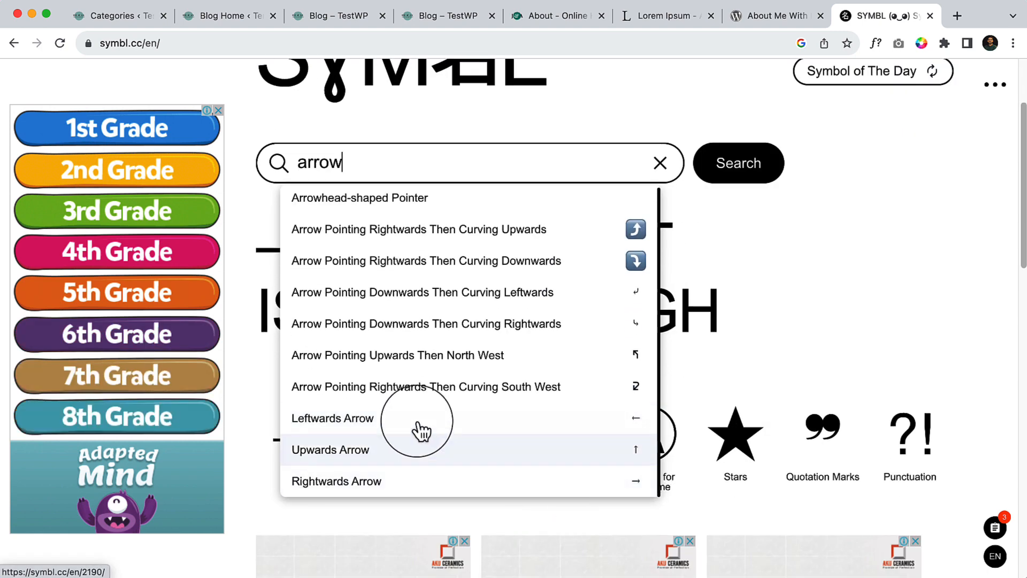
click(368, 486)
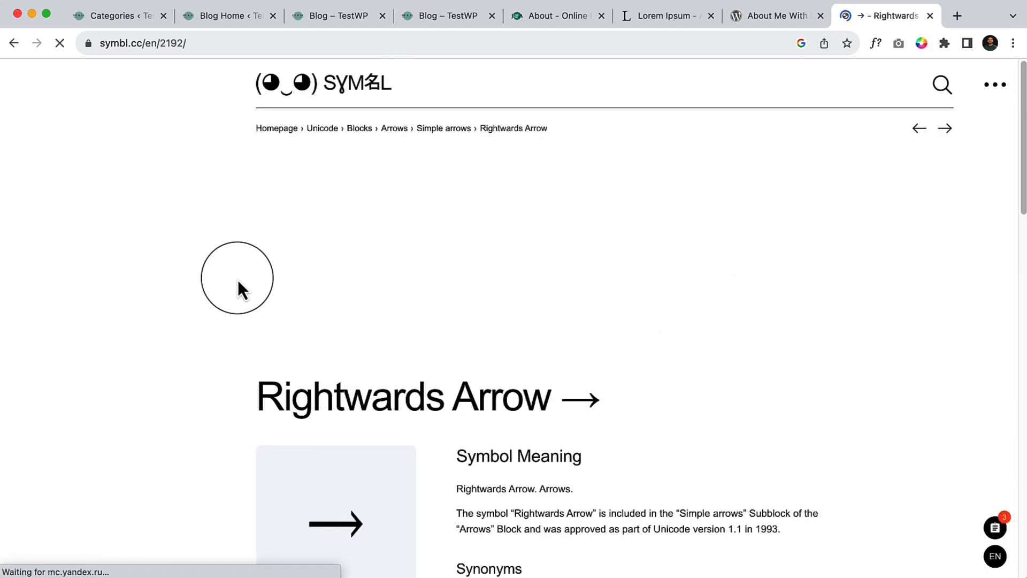
scroll(435, 492, down, 6)
click(319, 373)
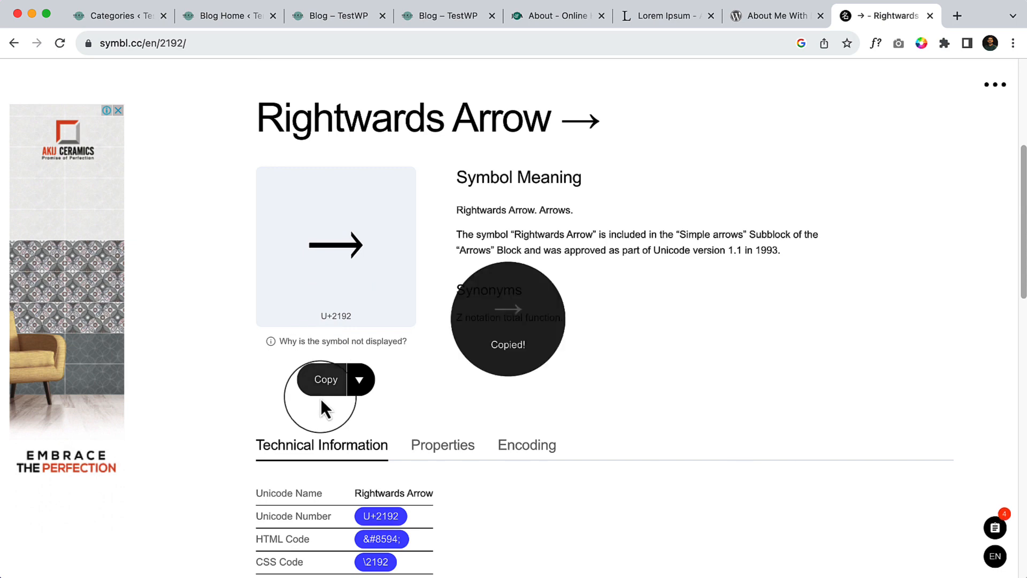
Return to the Blog Home template, complete the excerpt link text as "Read more →" and save the template.
click(240, 18)
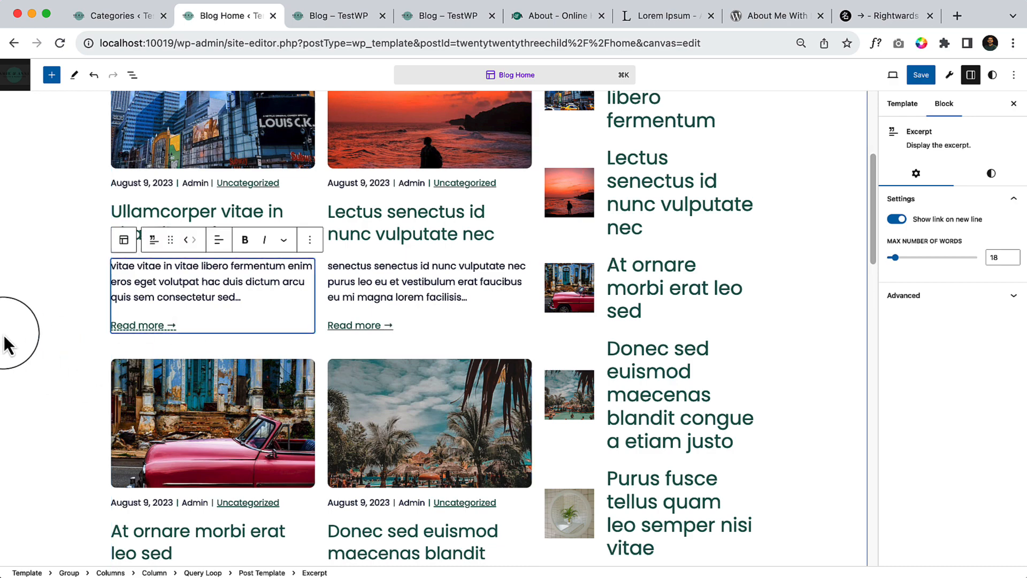
click(920, 78)
Load the first page of the live Blog and examine its excerpts and read-more links down to the pagination.
click(336, 16)
click(339, 42)
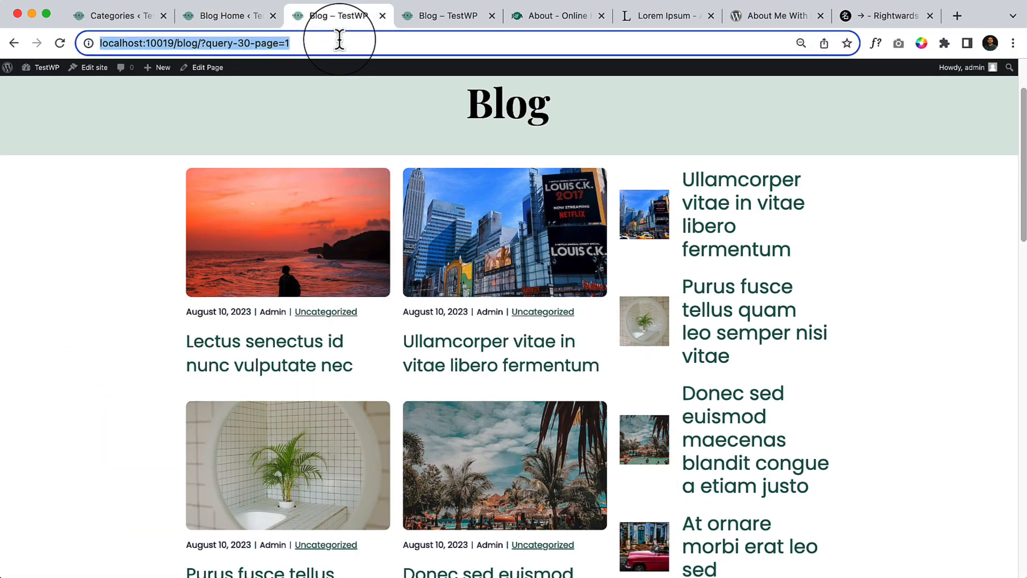
scroll(495, 161, up, 2)
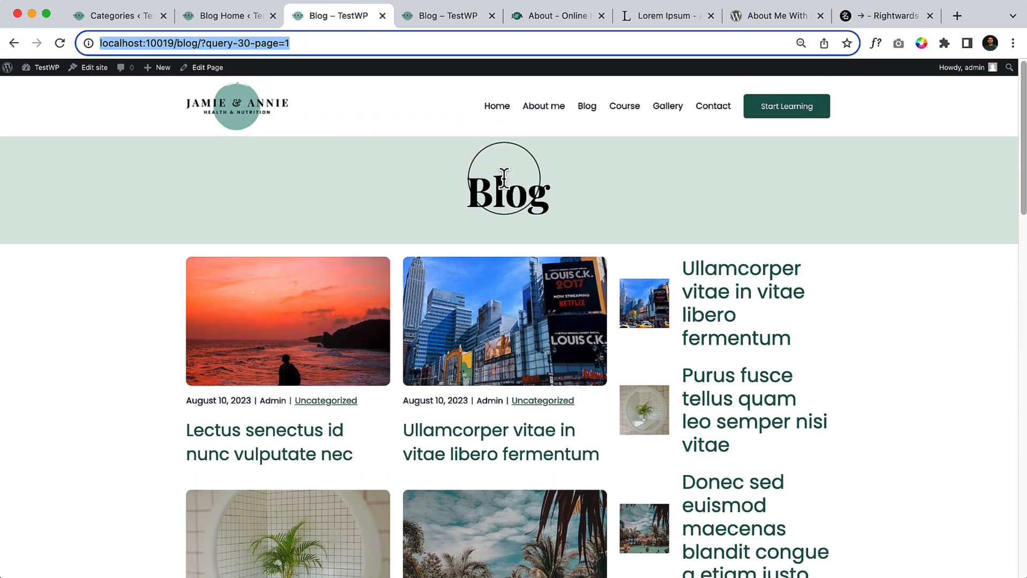
click(589, 105)
scroll(466, 343, down, 2)
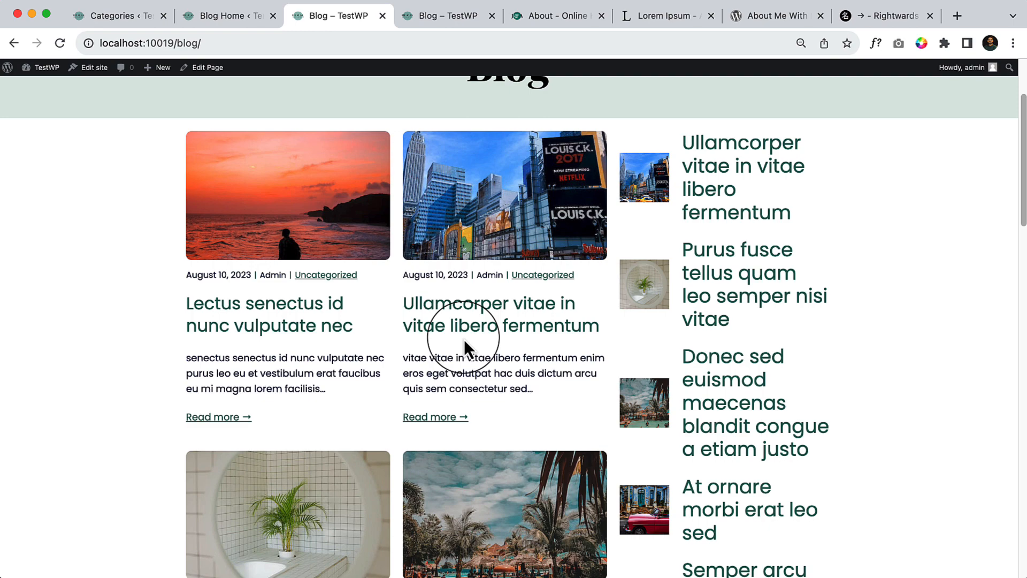
scroll(463, 339, down, 10)
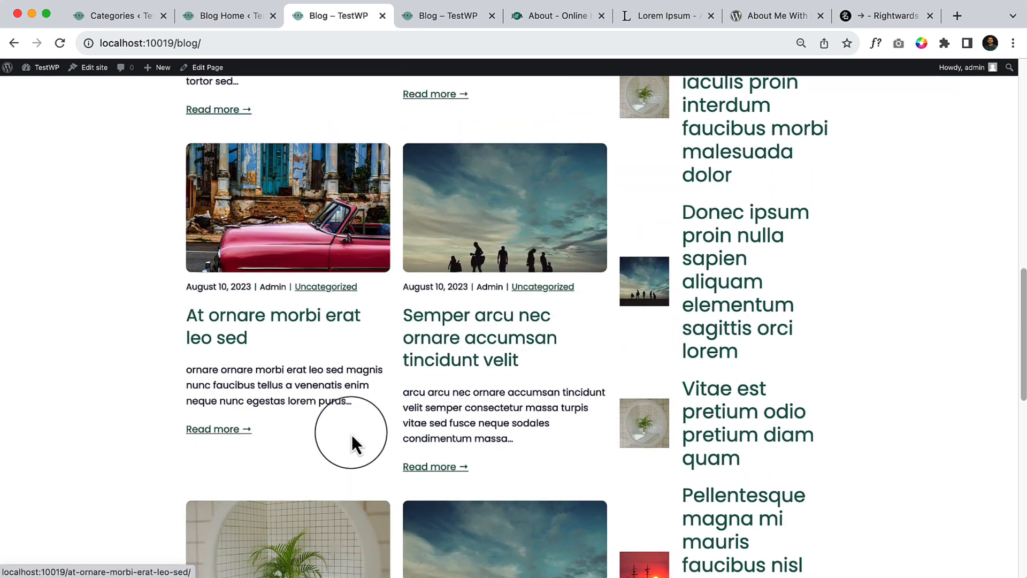
scroll(503, 450, down, 10)
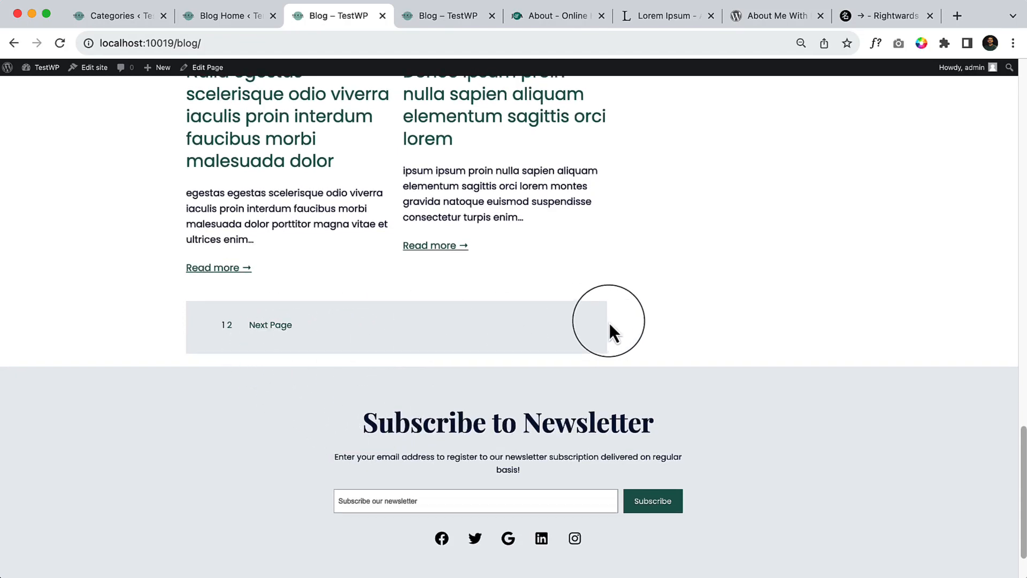
scroll(611, 321, up, 15)
scroll(612, 320, up, 4)
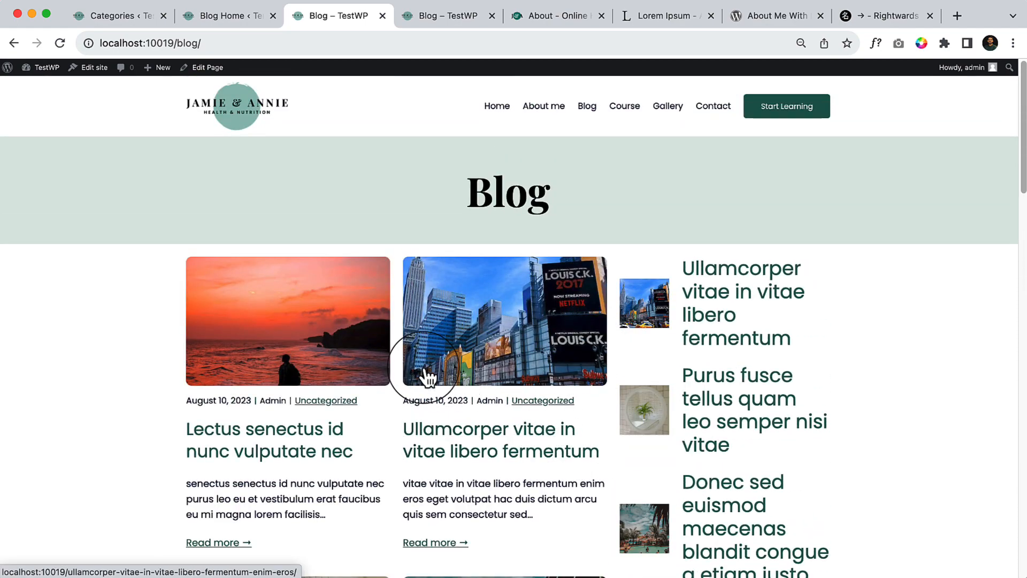
Select the sidebar column in the Blog Home template and set its background to the theme's Custom BG colour.
click(247, 26)
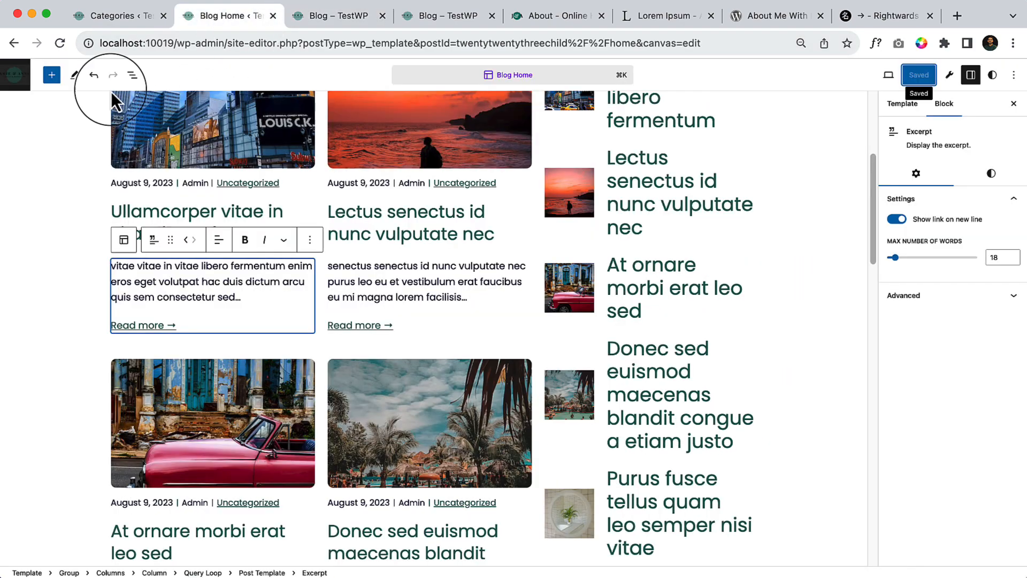
scroll(328, 293, up, 5)
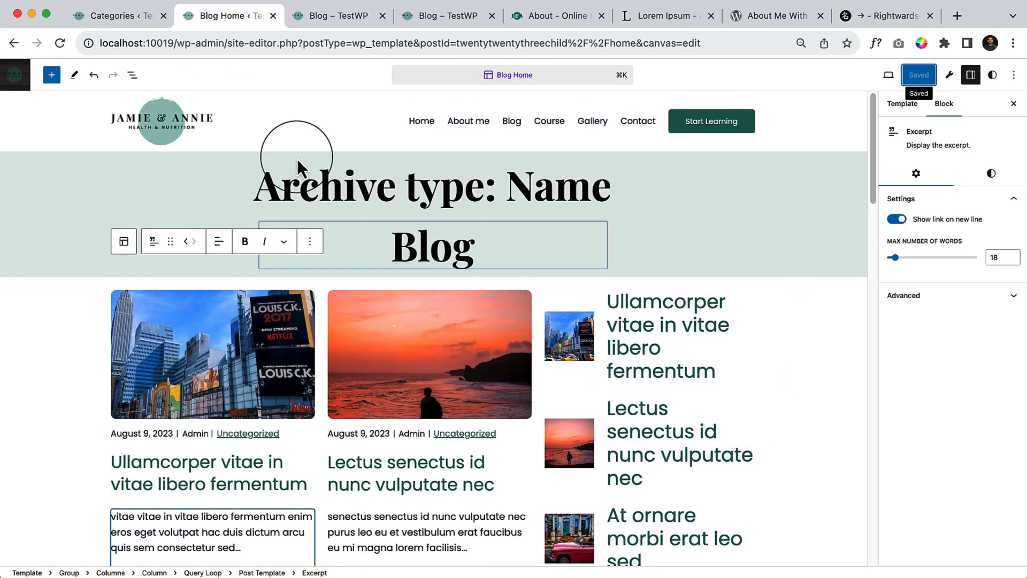
click(132, 75)
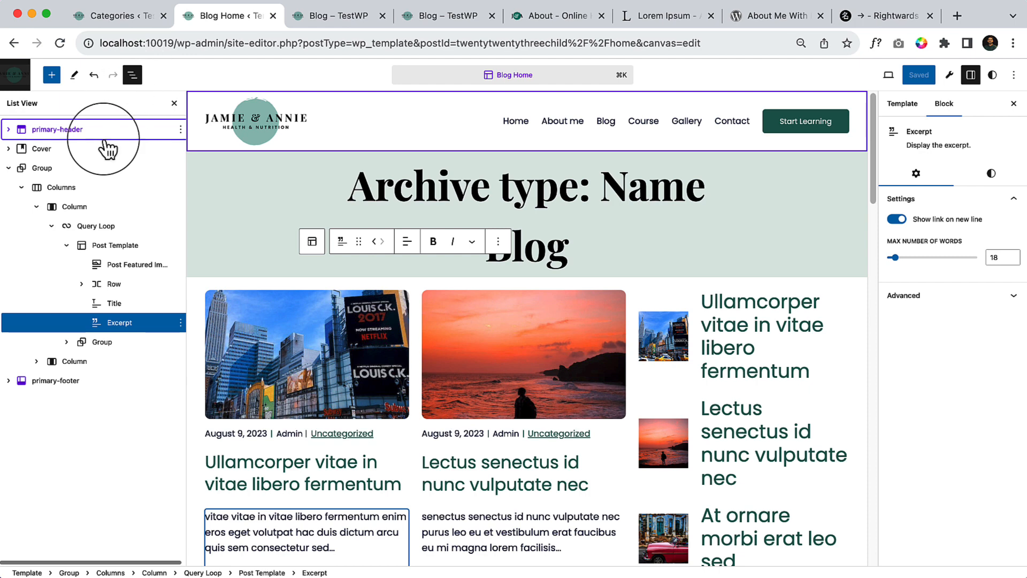
click(74, 361)
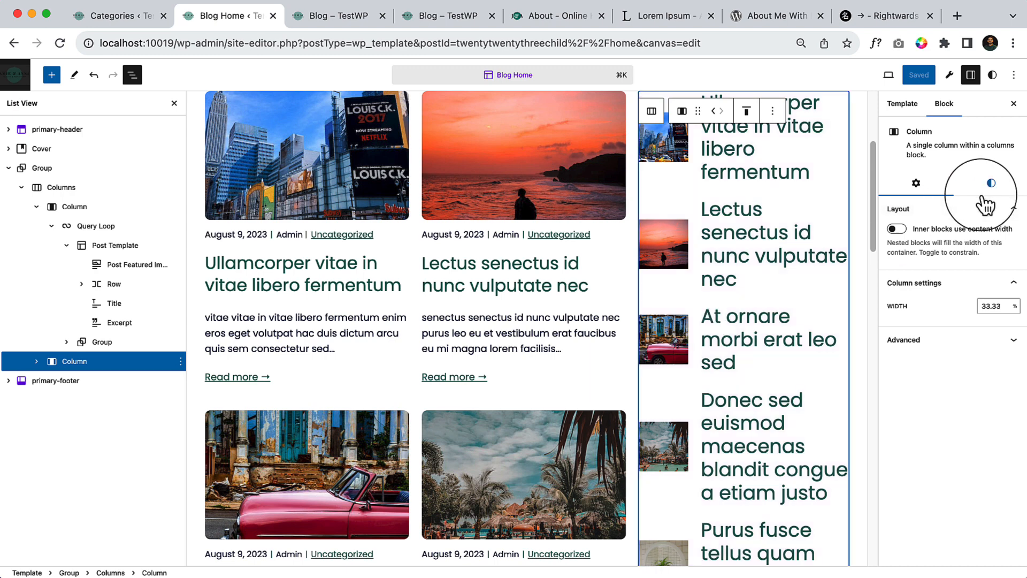
click(64, 363)
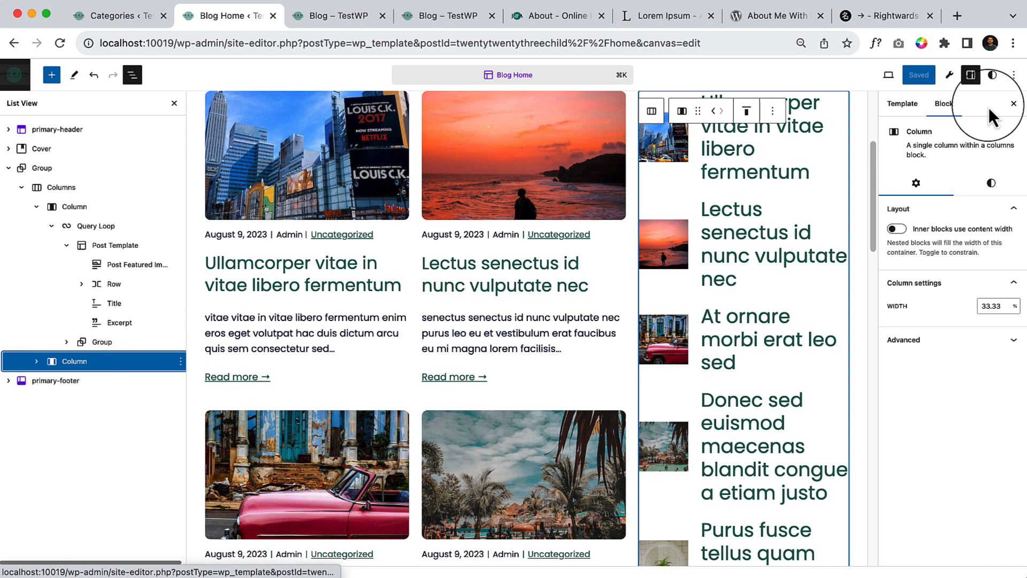
click(991, 184)
click(938, 261)
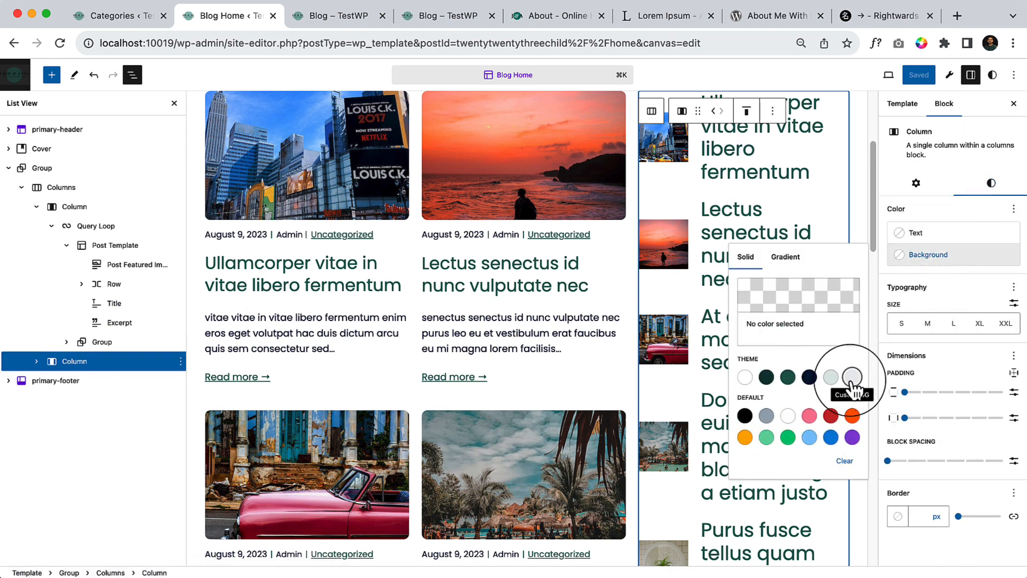
click(852, 377)
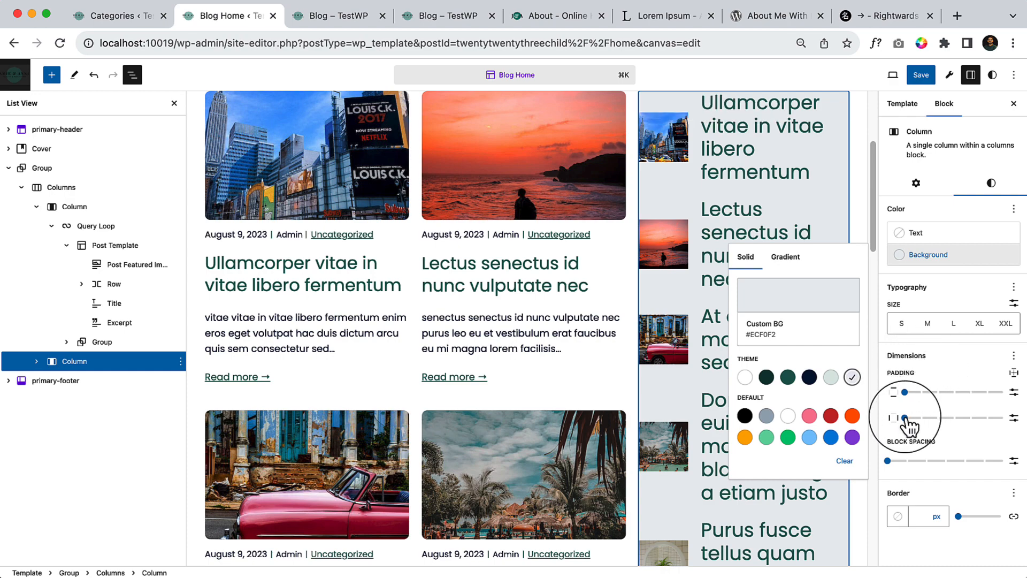
Set the sidebar column's vertical and horizontal padding to 1 and save the template.
click(906, 393)
drag(905, 393, 921, 418)
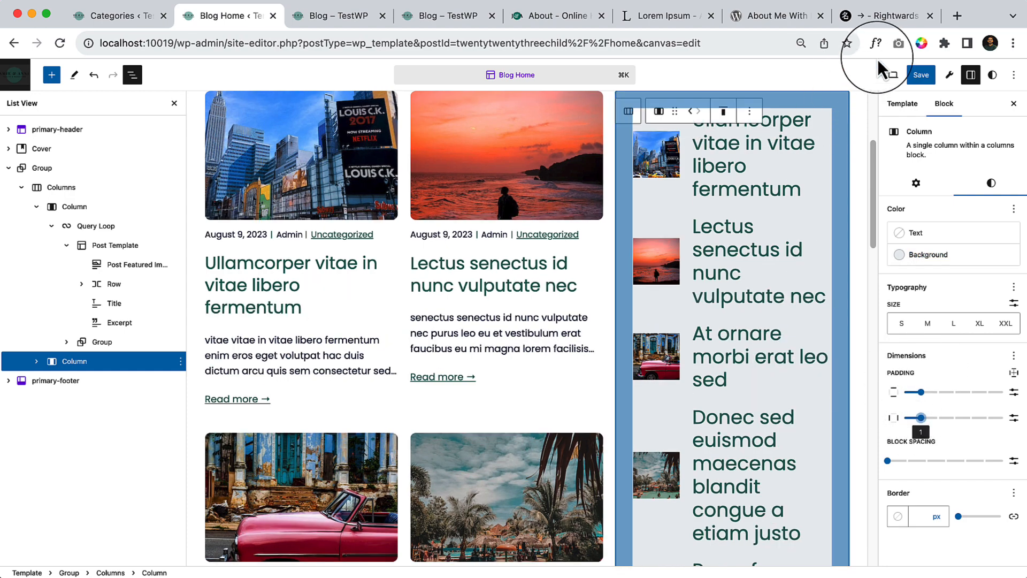
click(920, 75)
click(918, 78)
Examine the sidebar column's background and padding on the live Blog page at 100% zoom.
click(335, 16)
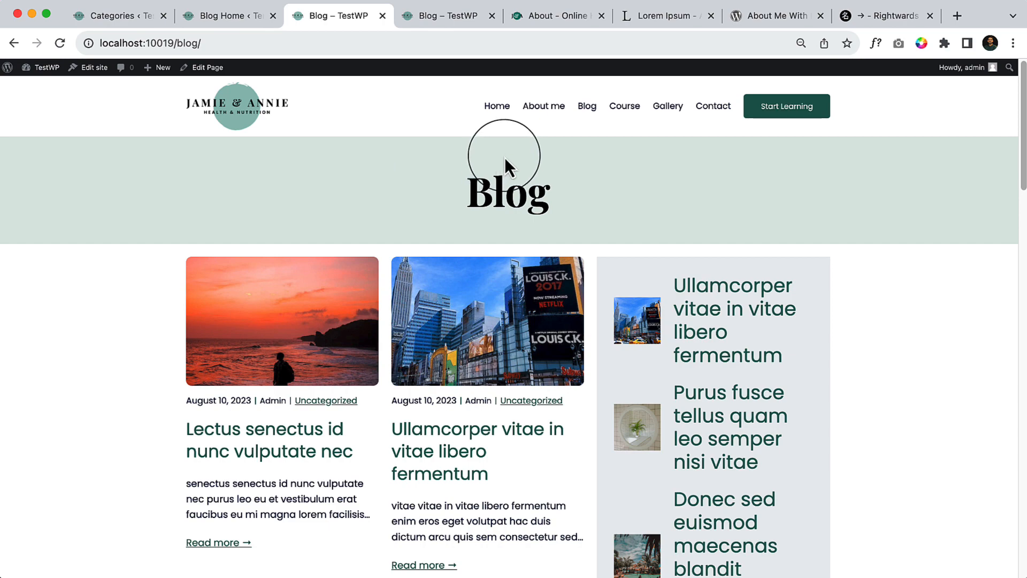
scroll(659, 203, down, 5)
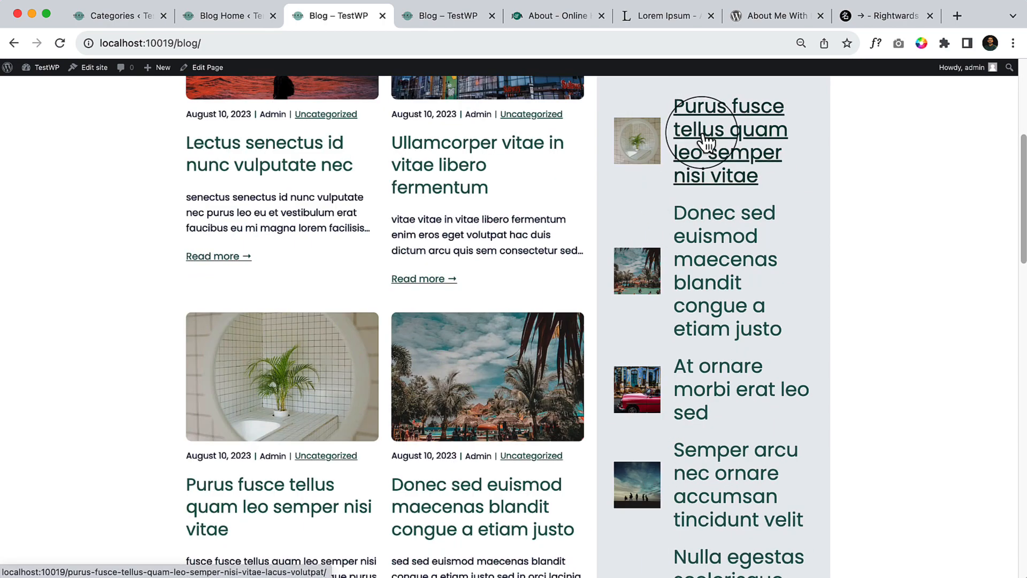
key(super+0)
scroll(688, 168, up, 7)
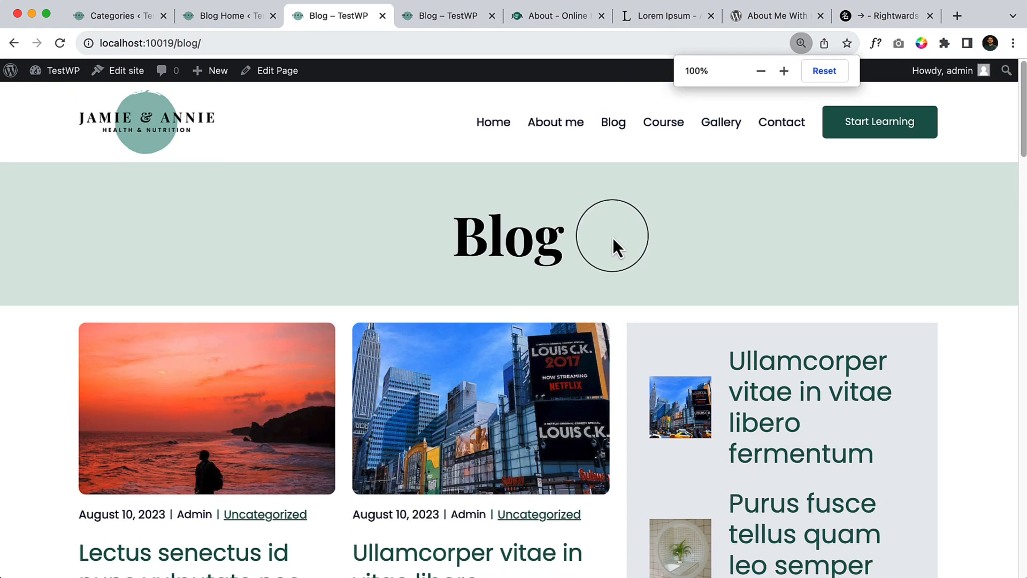
scroll(624, 304, down, 2)
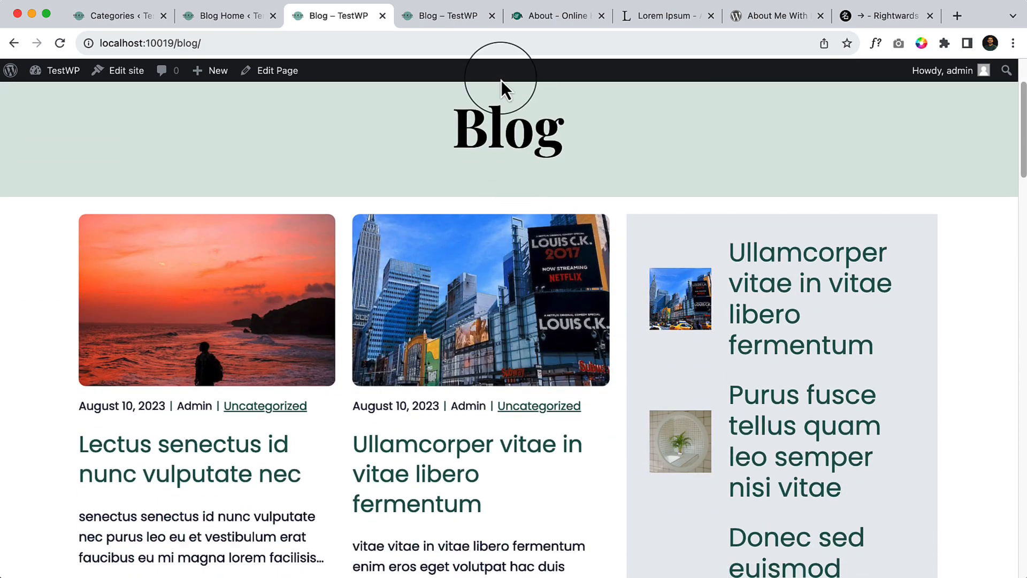
Examine the sidebar column's border and dimension options and the settings of the Sidebar block inside it.
click(204, 24)
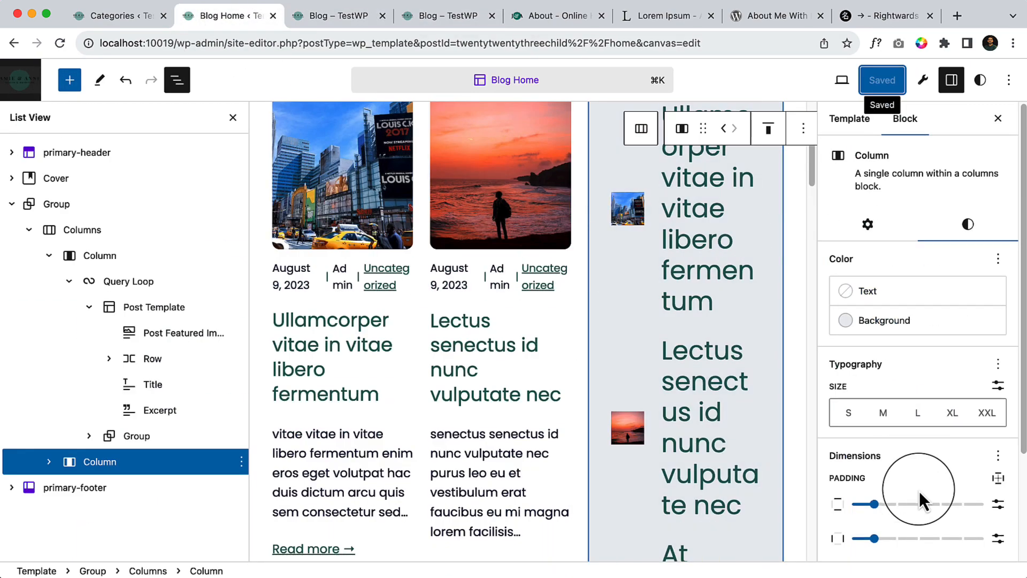
scroll(909, 497, down, 3)
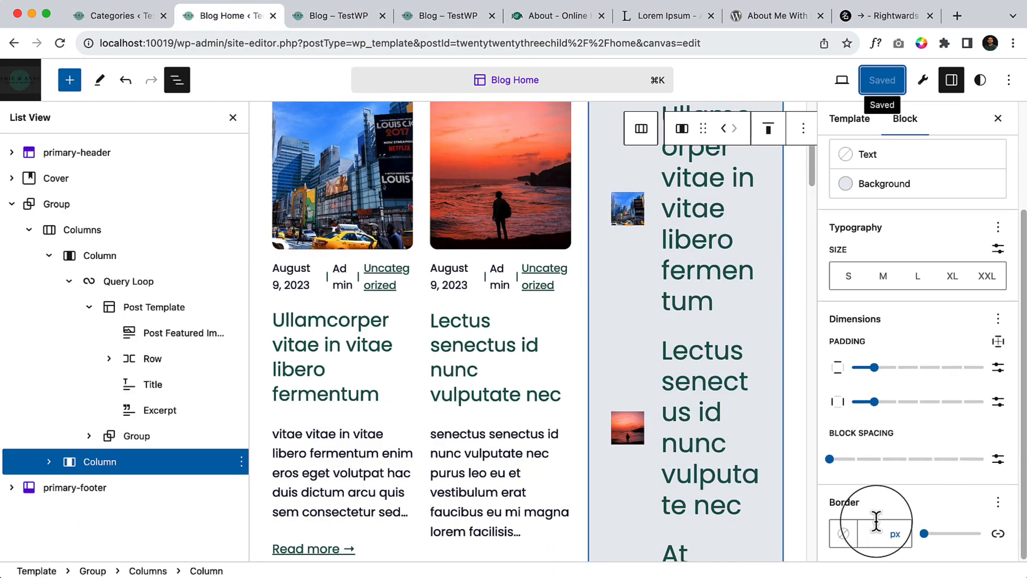
click(53, 468)
click(49, 461)
click(163, 488)
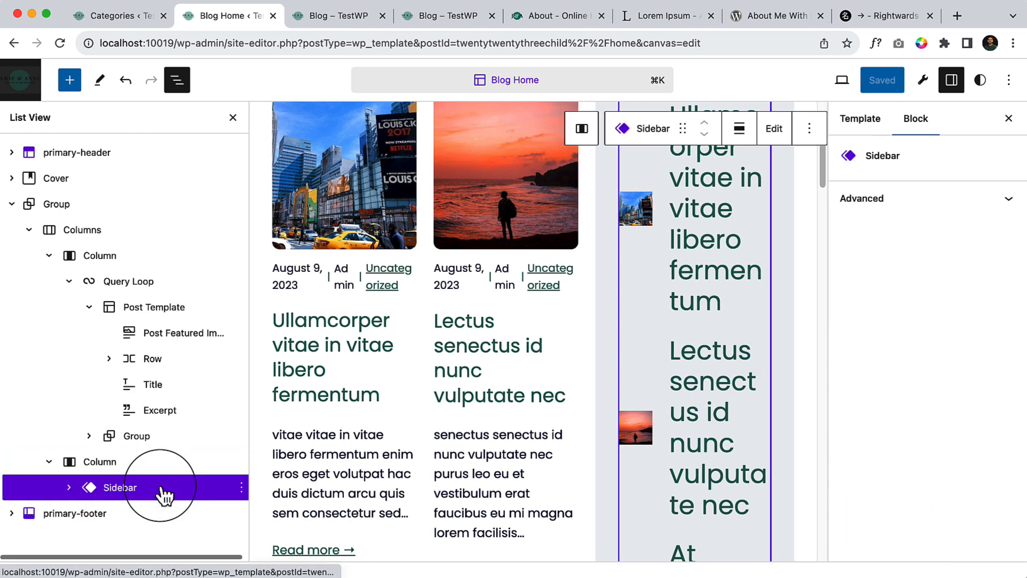
click(62, 465)
click(982, 226)
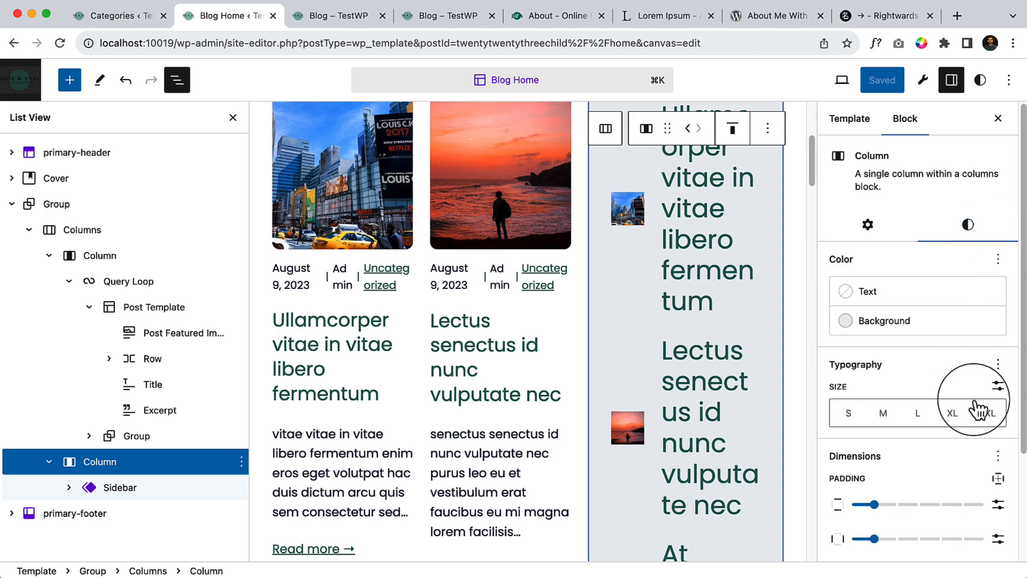
scroll(979, 411, down, 3)
click(997, 502)
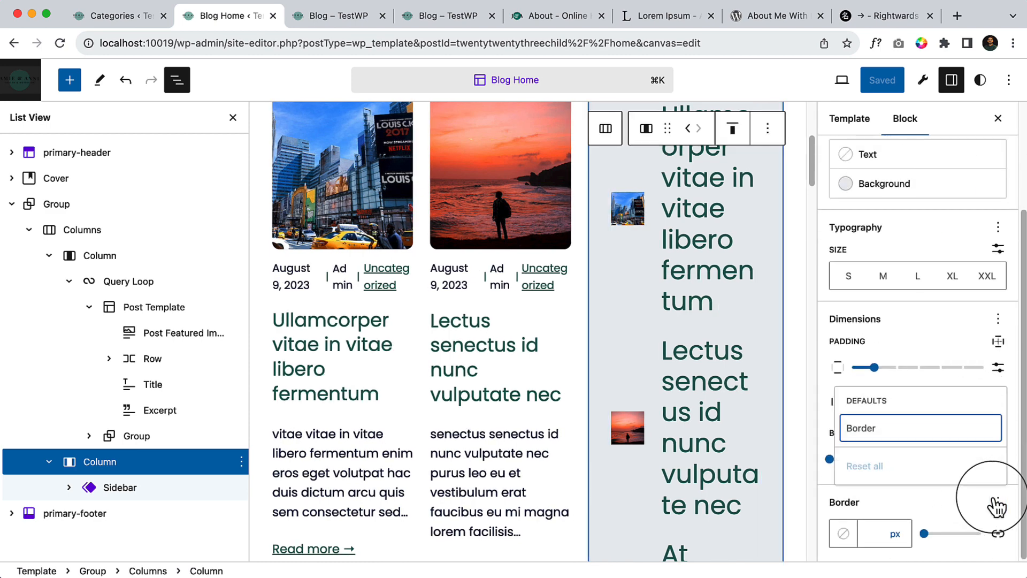
click(893, 495)
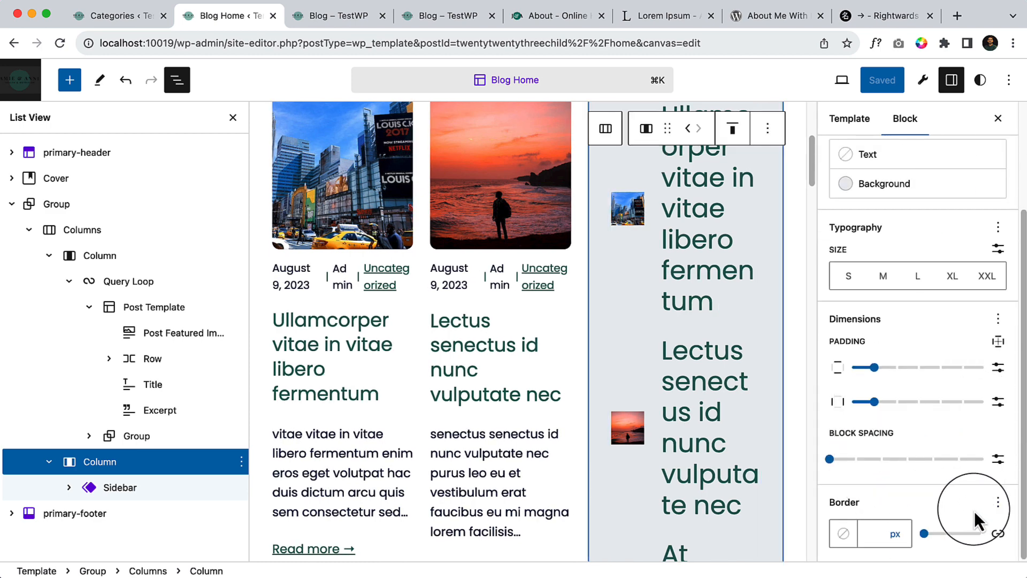
click(998, 319)
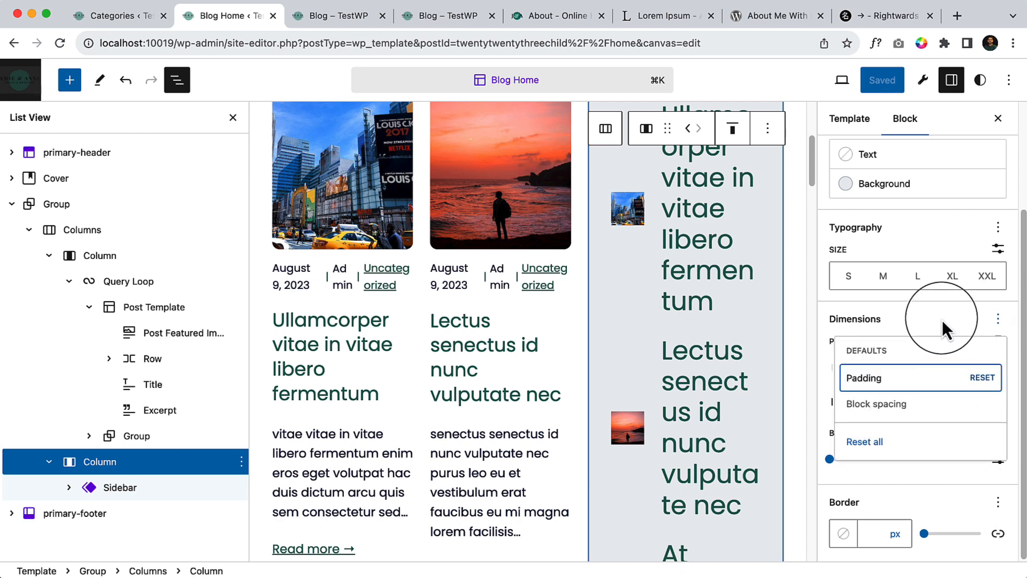
click(101, 461)
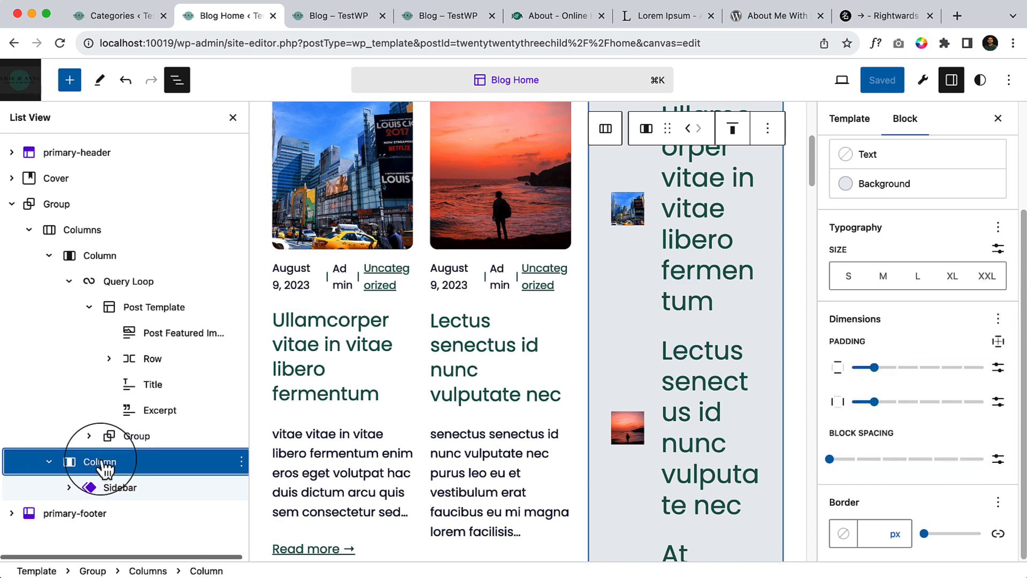
Reset all colour settings of the sidebar column, including its background.
scroll(952, 342, up, 3)
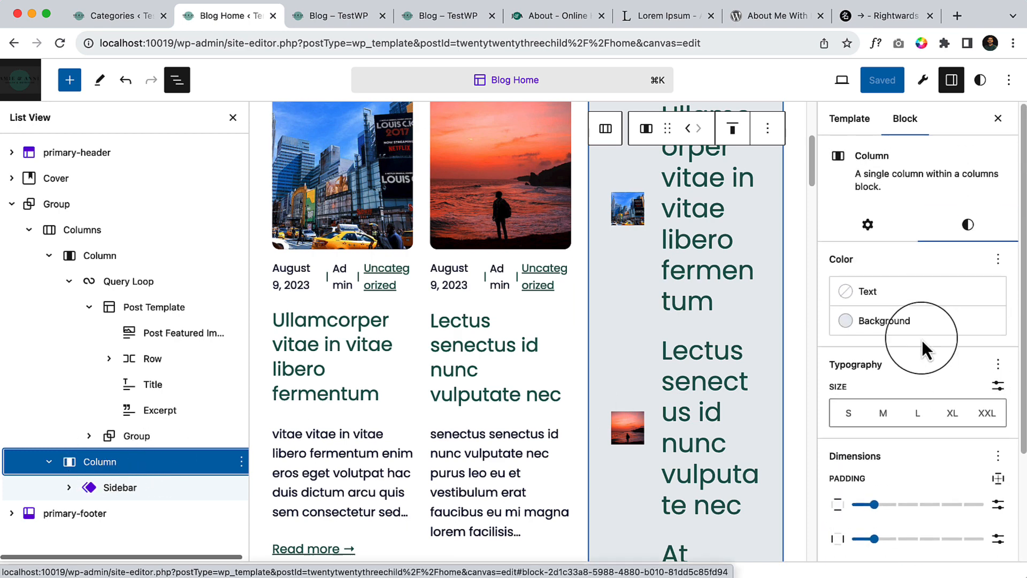
click(951, 323)
click(998, 261)
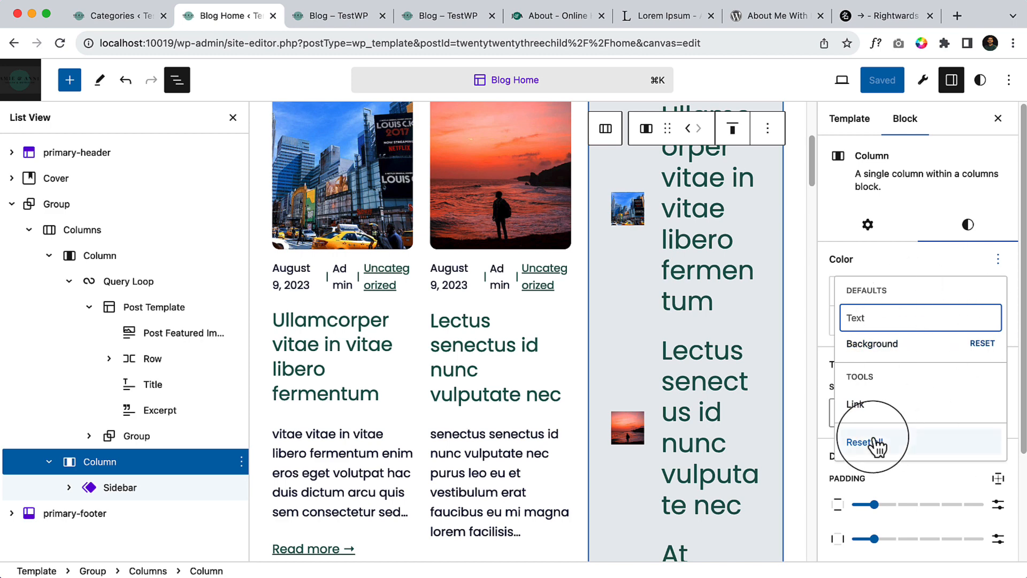
click(872, 443)
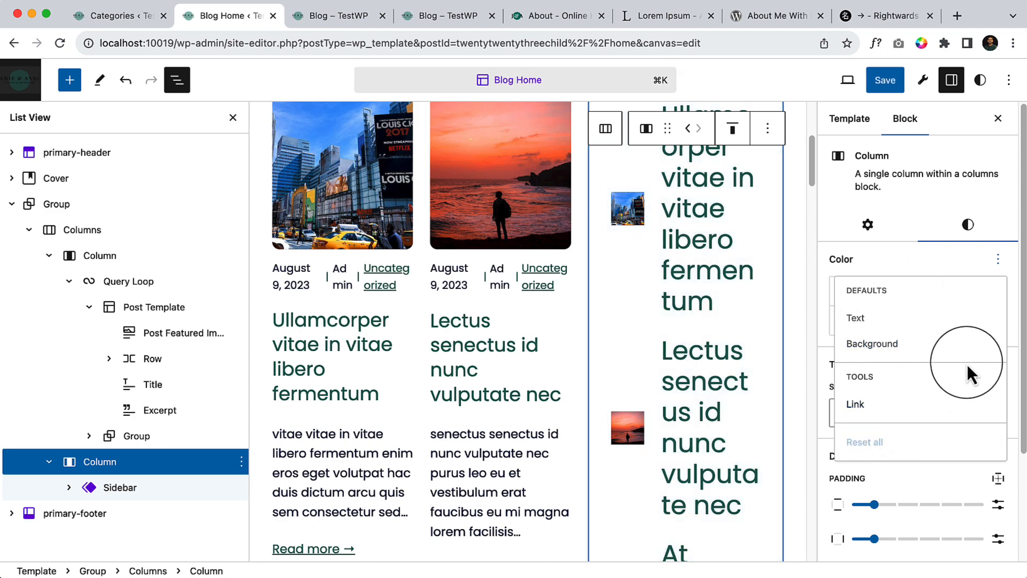
Set the sidebar column's vertical and horizontal padding to 0 and save the template.
click(933, 480)
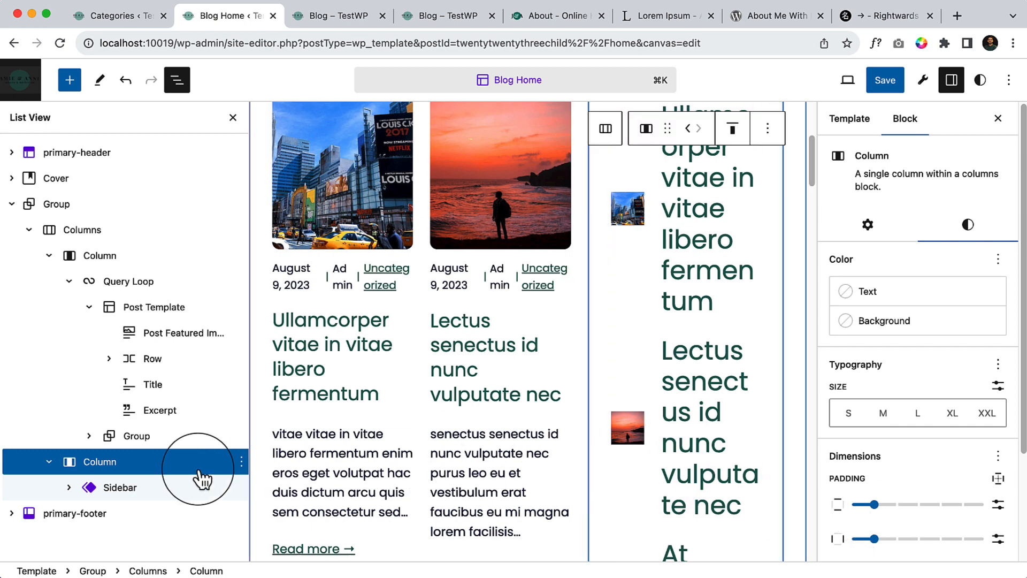
drag(874, 504, 853, 504)
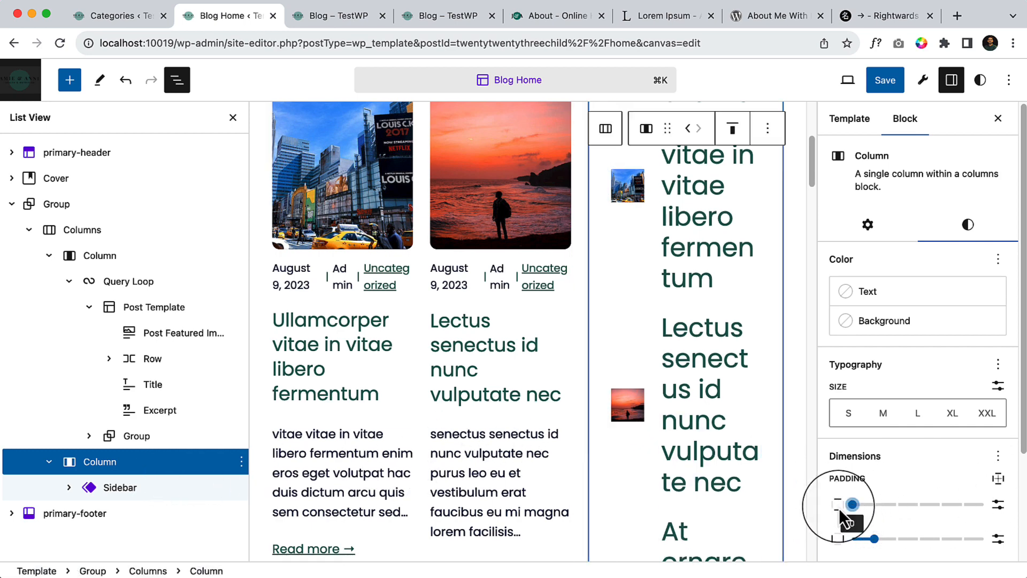
click(997, 455)
click(896, 420)
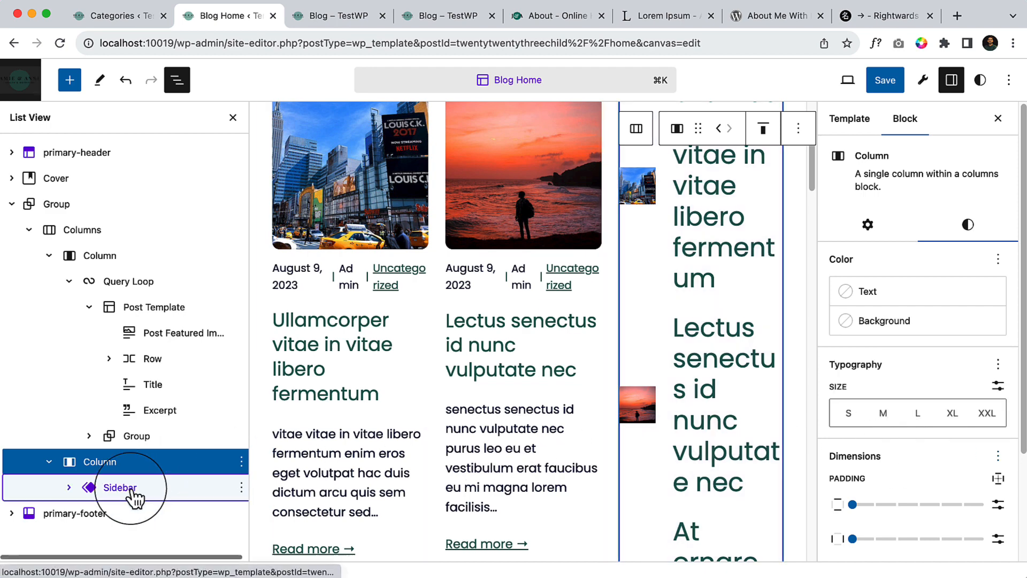
click(134, 495)
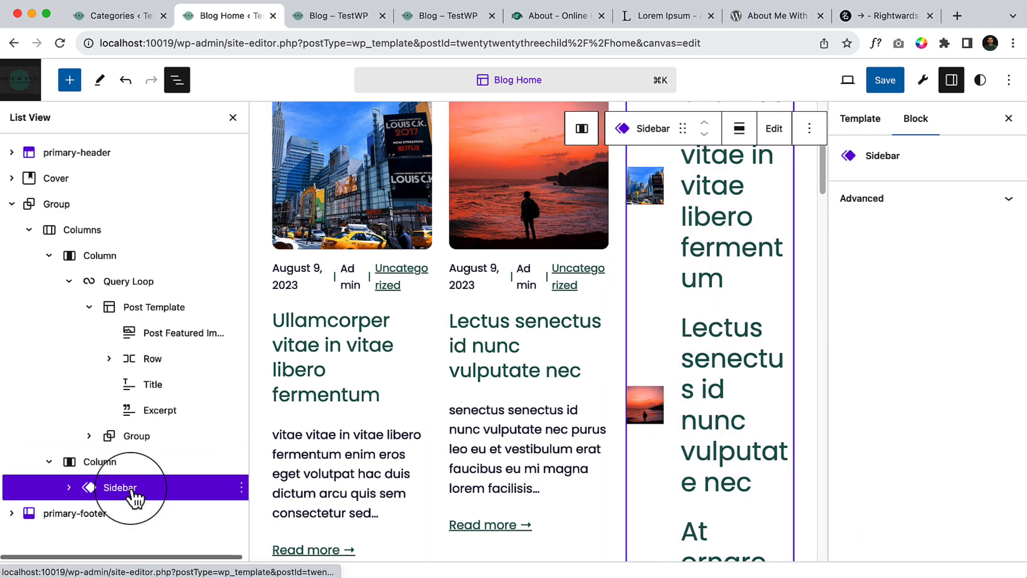
click(889, 84)
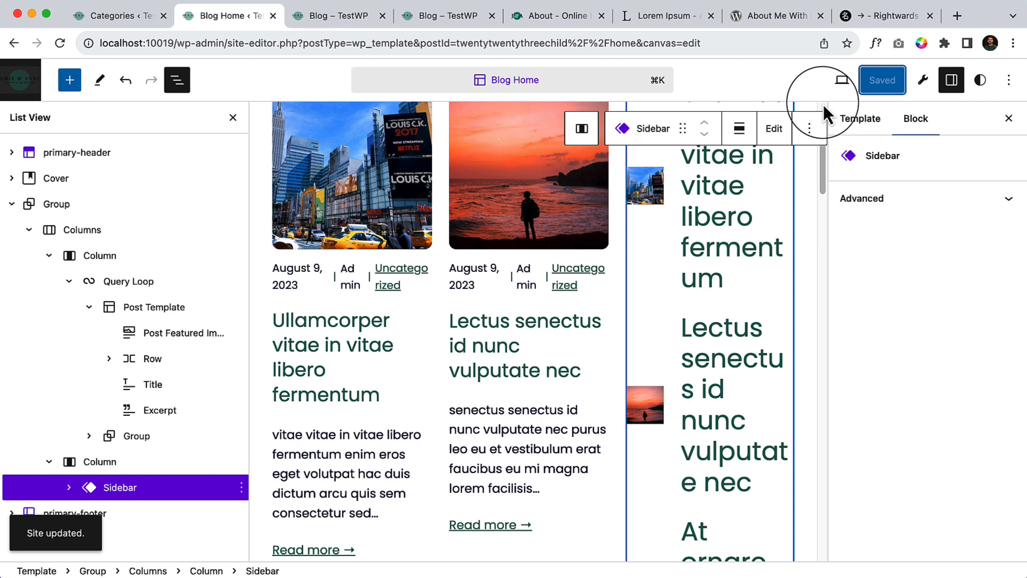
Open the Sidebar template part for editing at 80% browser zoom.
key(super+minus)
key(super+minus)
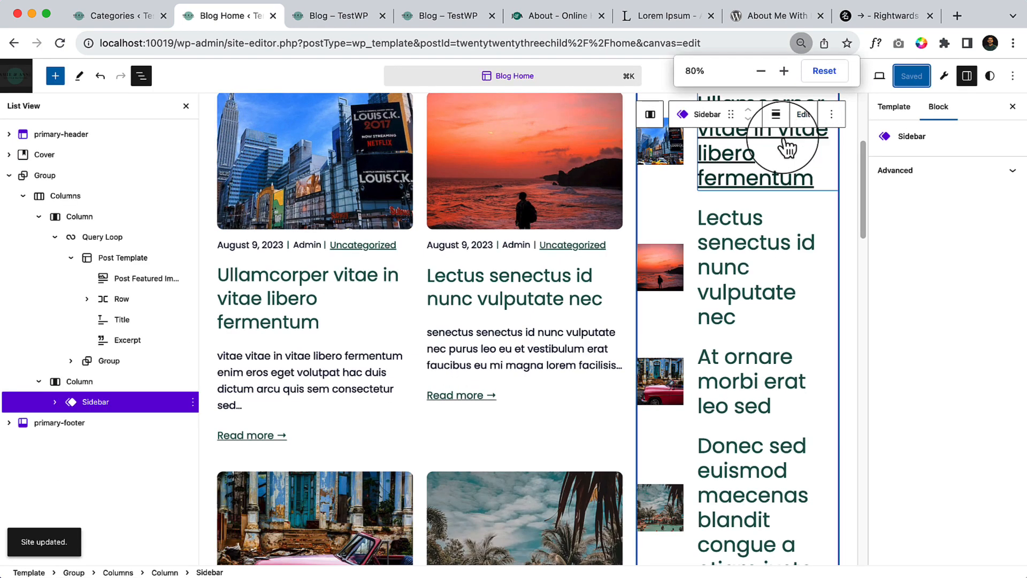
click(808, 114)
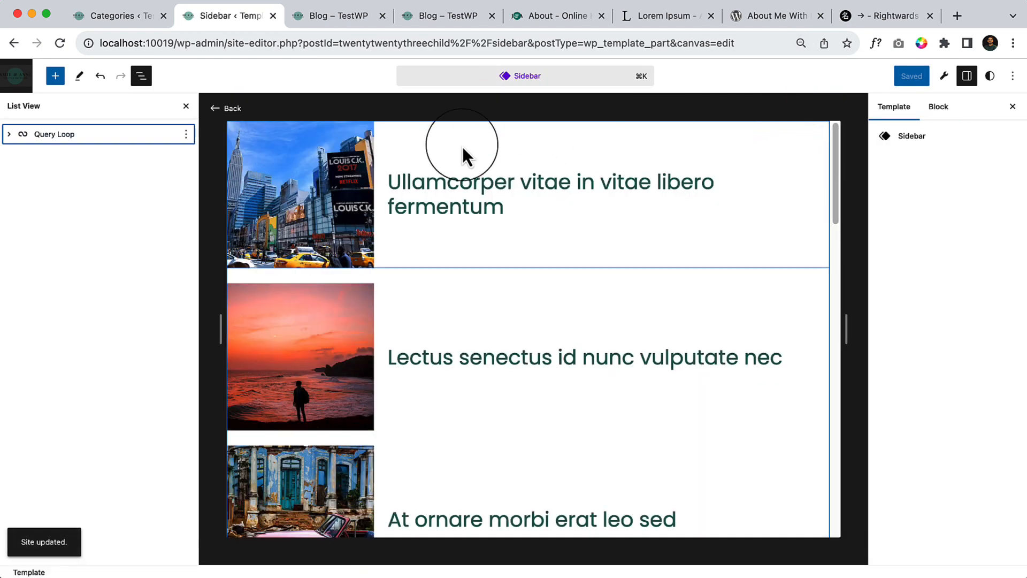
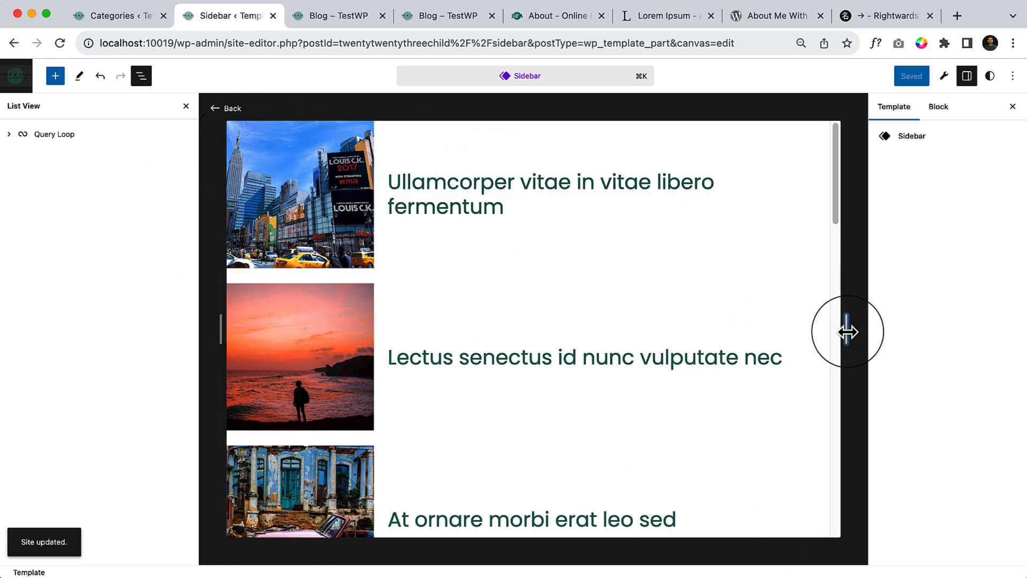
Examine how the Sidebar's post columns stack in a narrower preview, and check their Columns block settings.
drag(846, 332, 710, 328)
click(541, 284)
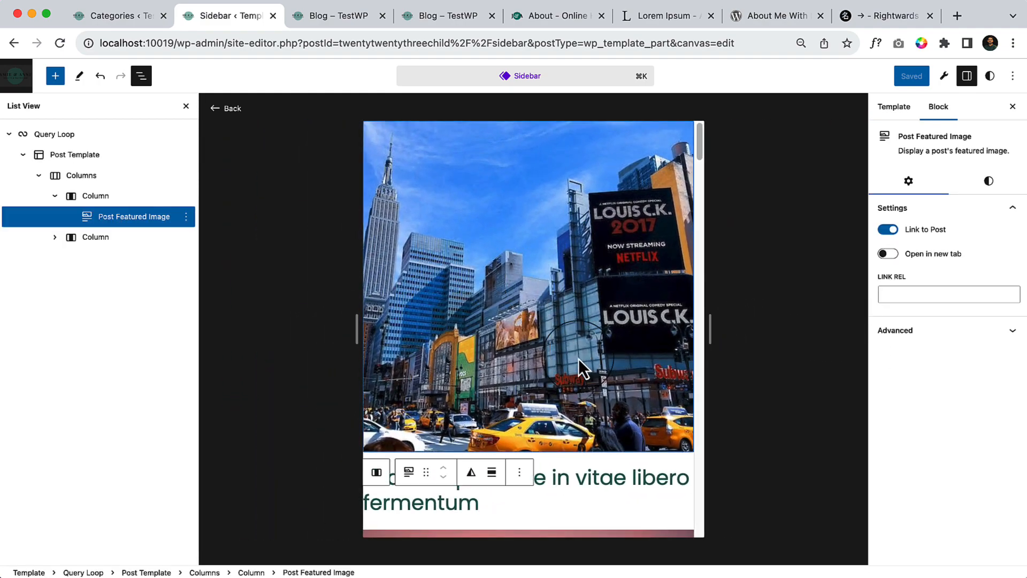
click(97, 175)
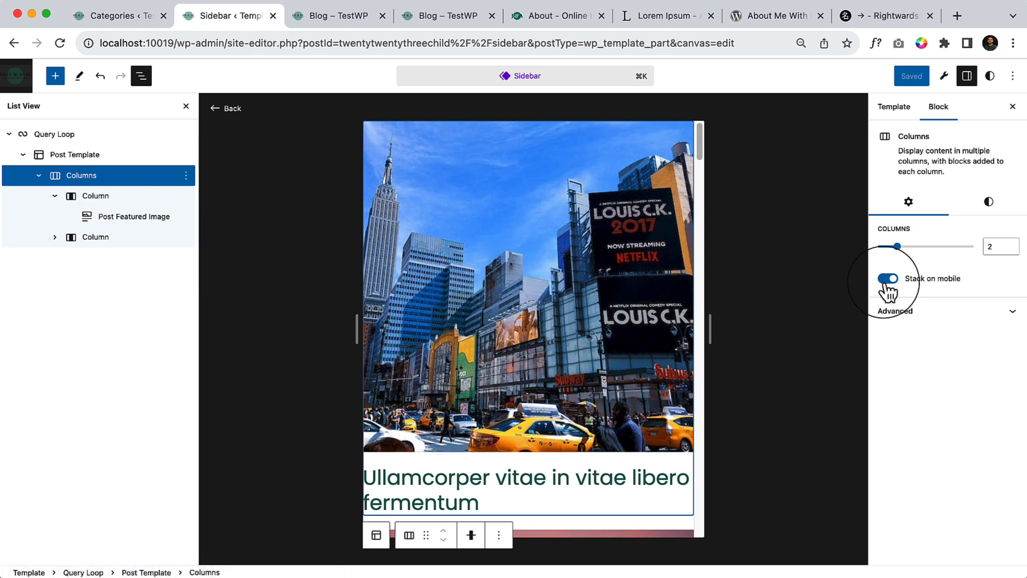
drag(707, 326, 829, 327)
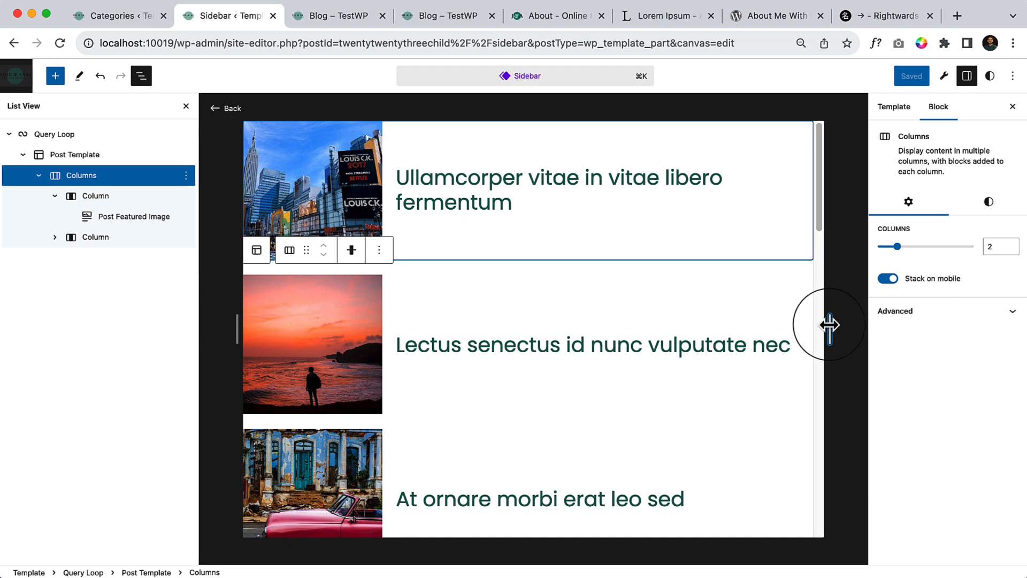
Change the Sidebar's post Title block to heading level H5 and save the changes.
click(546, 181)
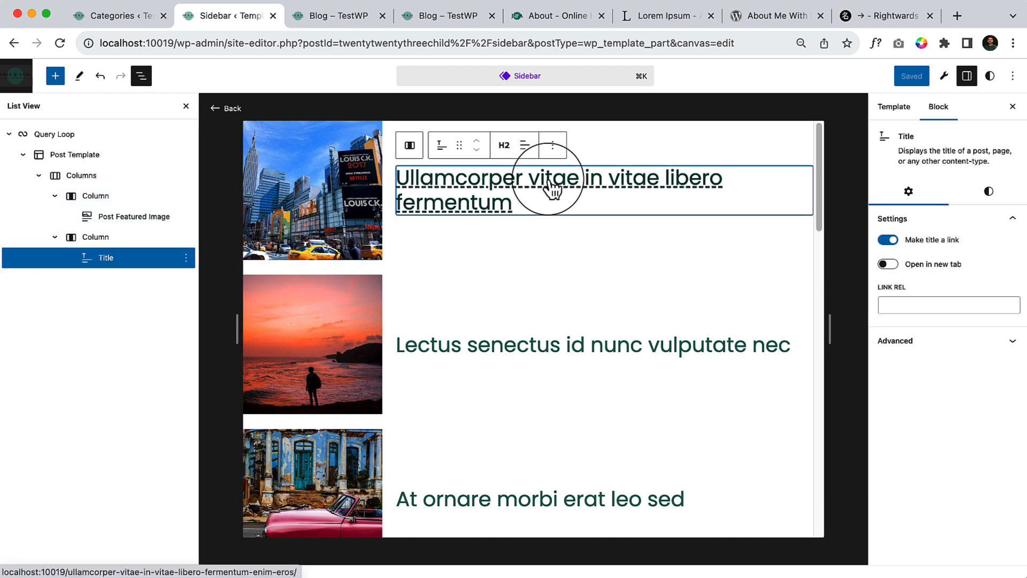
click(1006, 204)
click(504, 145)
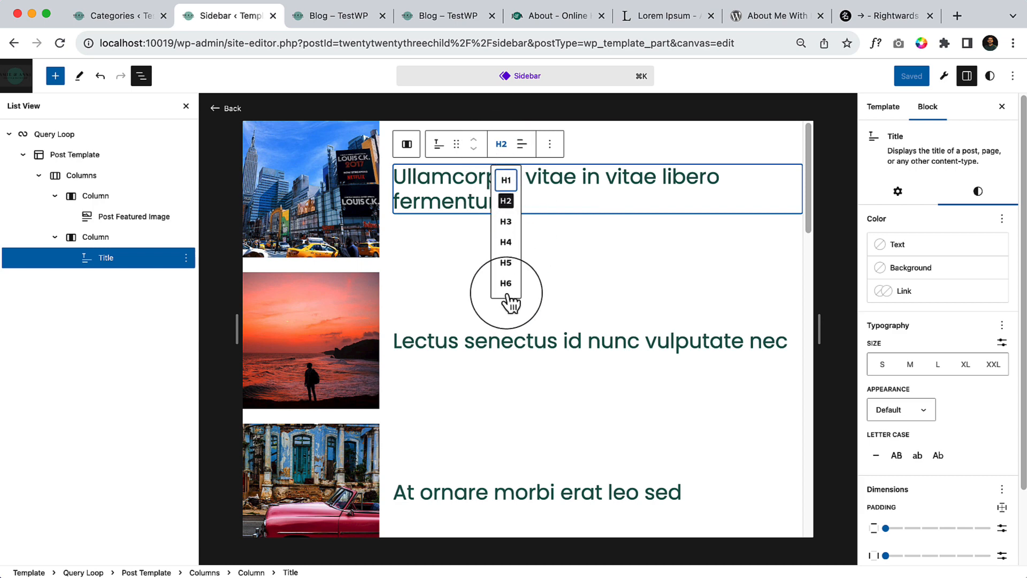
click(506, 263)
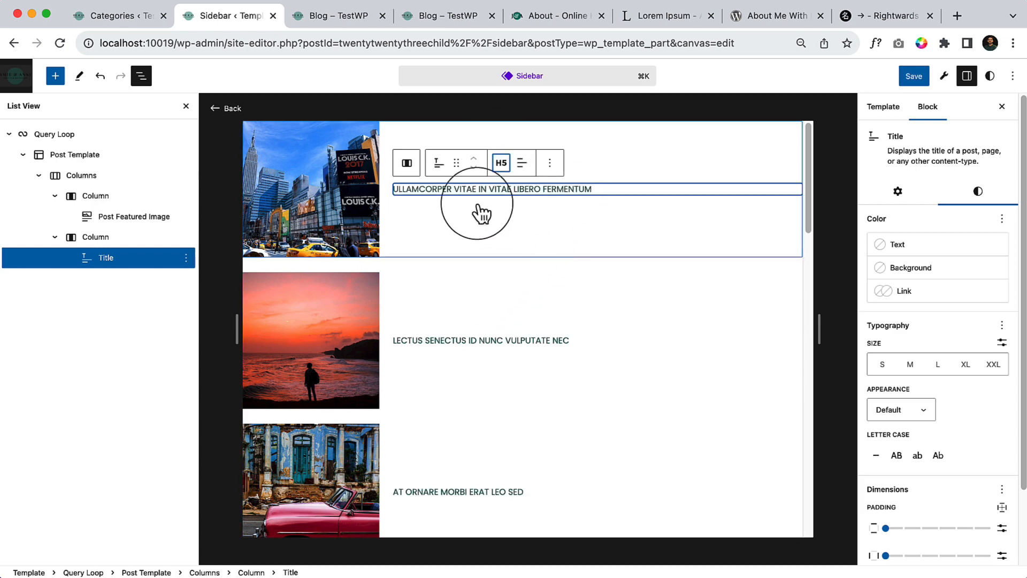
click(913, 76)
click(909, 76)
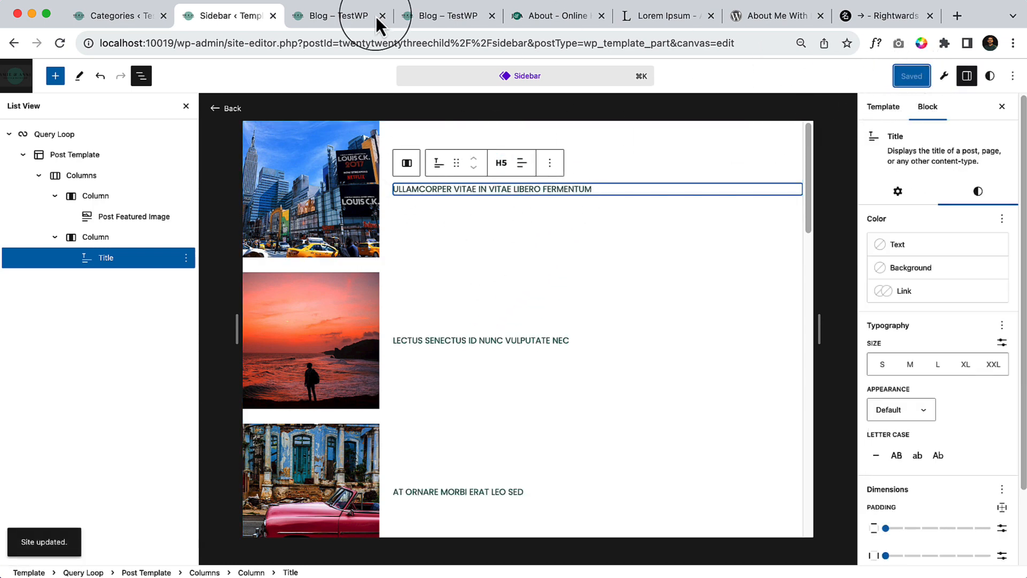
Reload the live Blog page and check the sidebar post titles at 100% zoom.
click(305, 16)
click(60, 43)
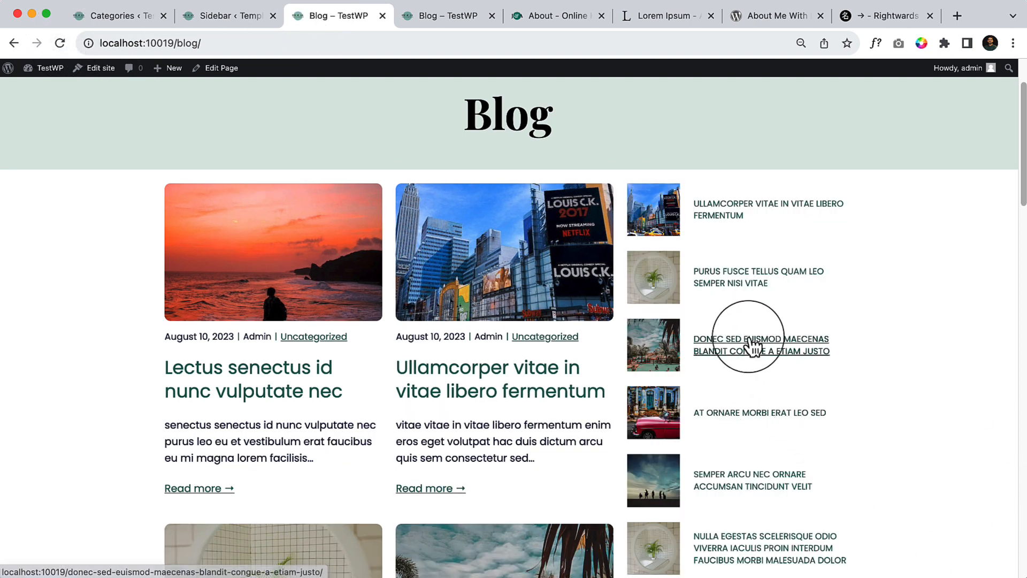
key(super+equal)
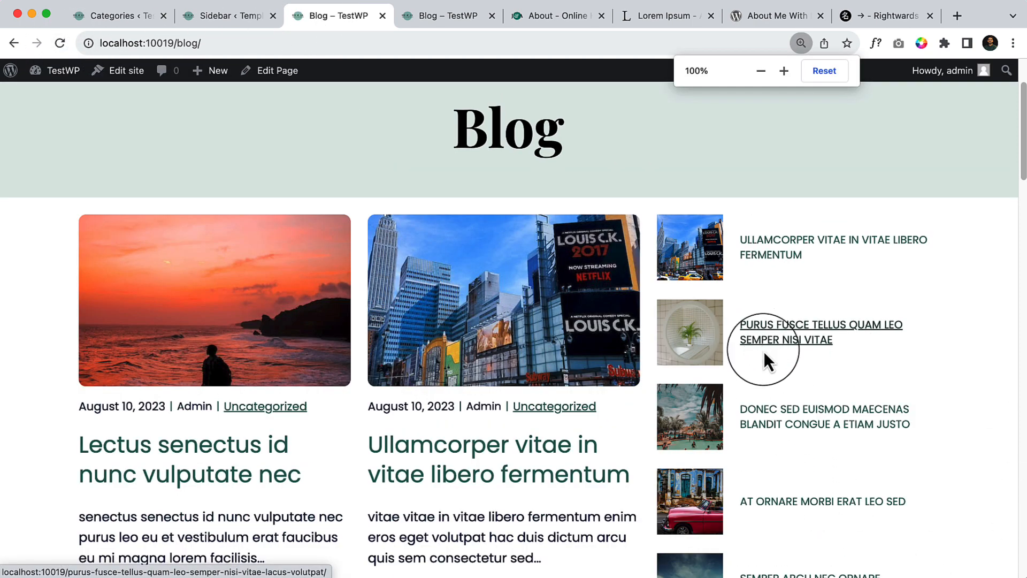
Return to the Sidebar template part editor and reduce the browser zoom to 80%.
click(216, 27)
scroll(680, 334, down, 10)
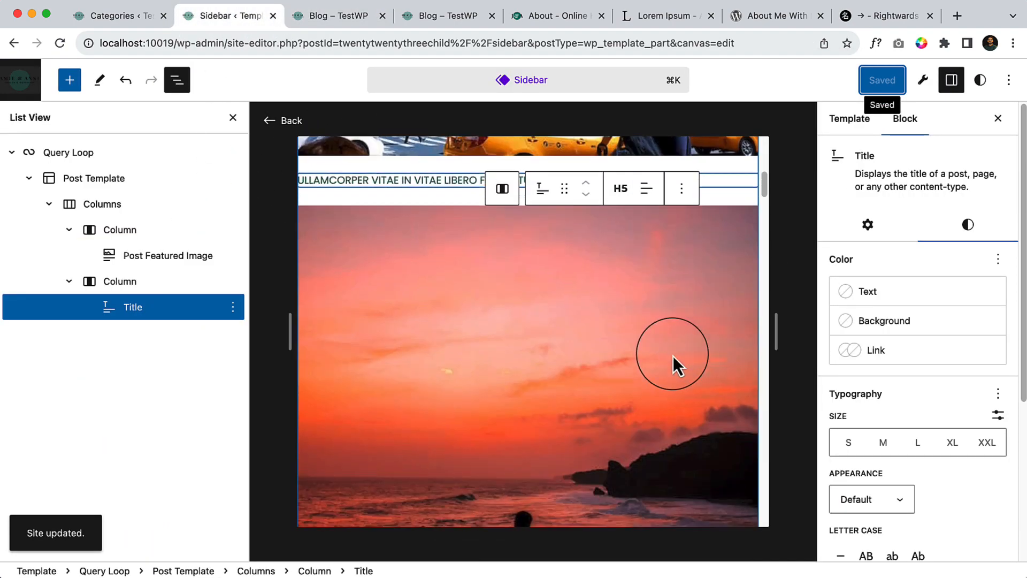
drag(775, 333, 790, 332)
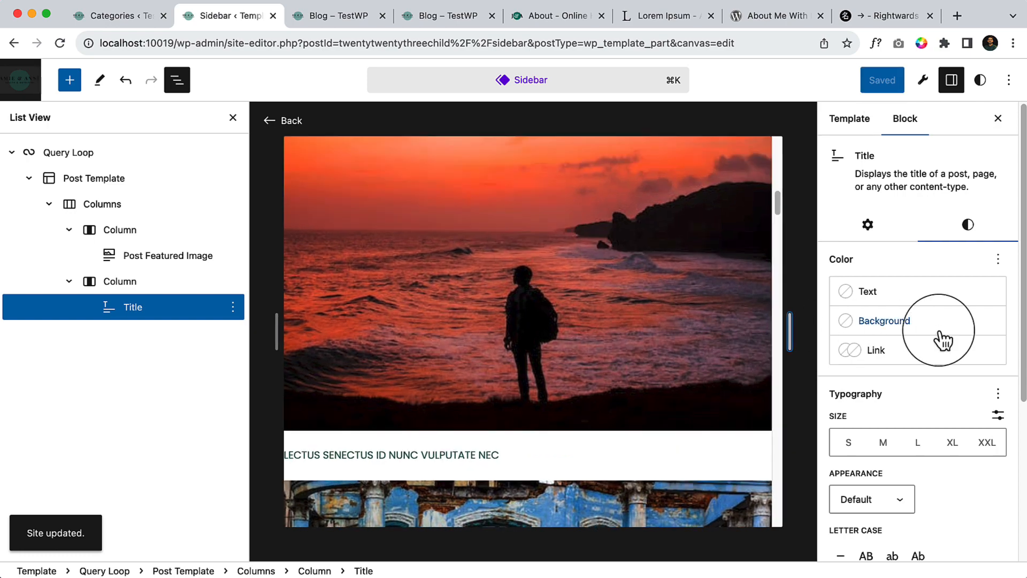
click(1009, 80)
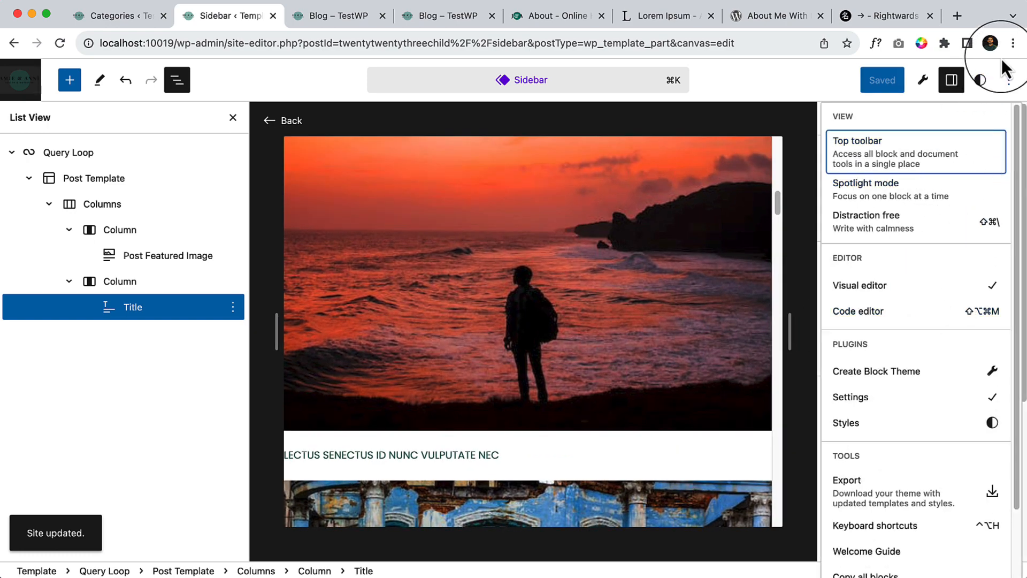
click(1013, 43)
click(907, 238)
click(911, 245)
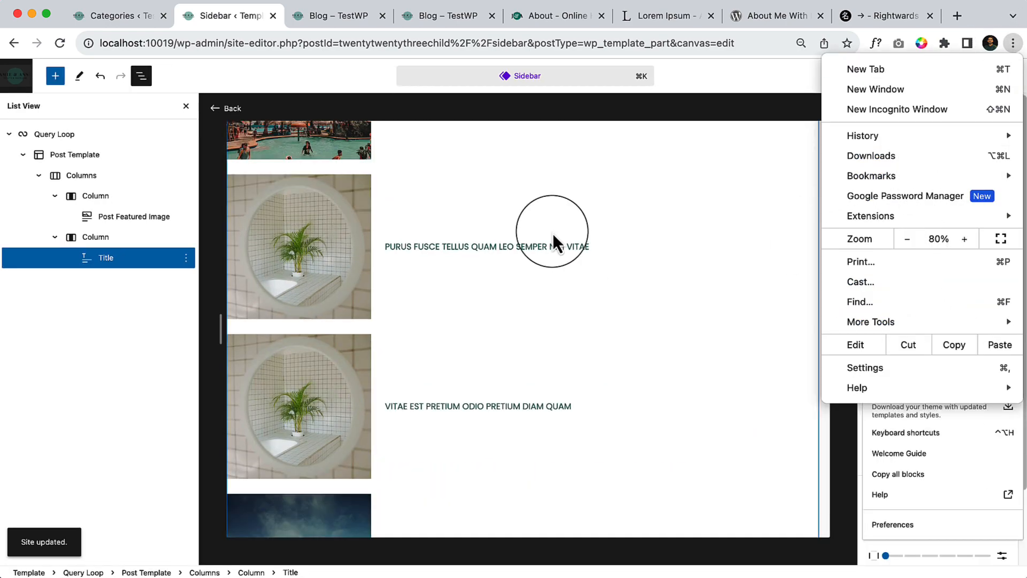
Examine the settings of the Sidebar's title column and Title block, and the available blocks to insert.
click(447, 279)
click(96, 249)
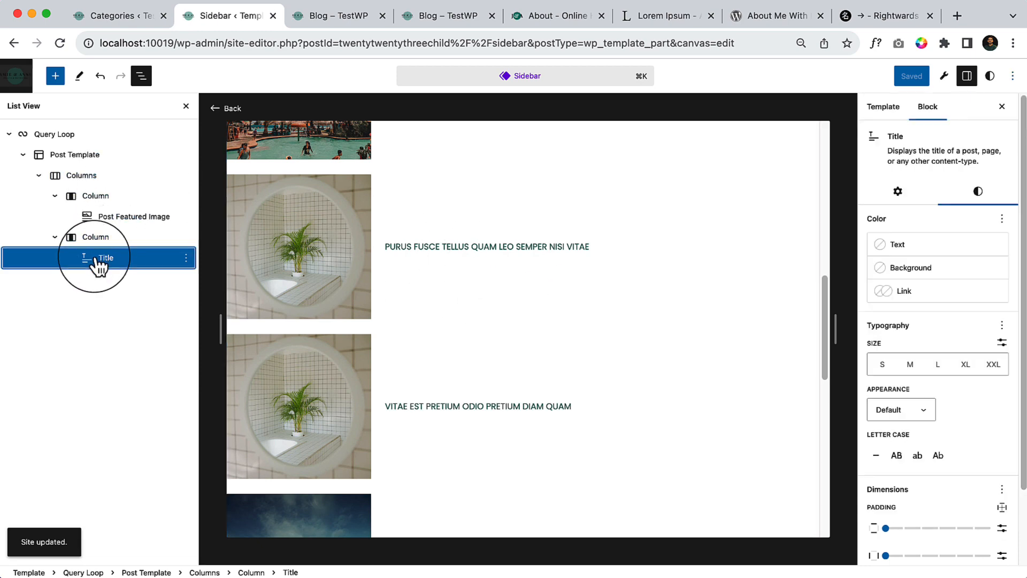
click(141, 219)
click(130, 238)
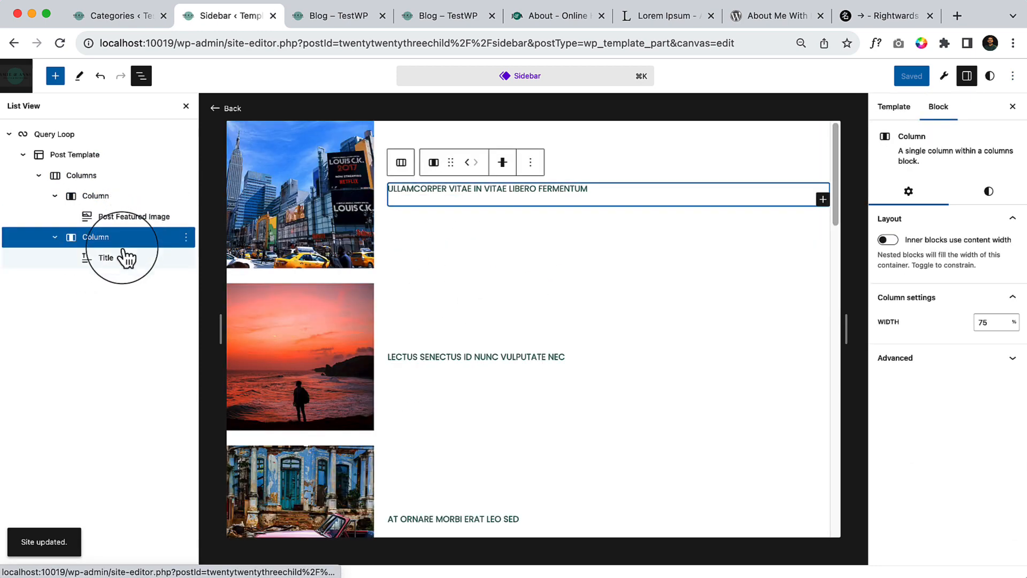
click(116, 260)
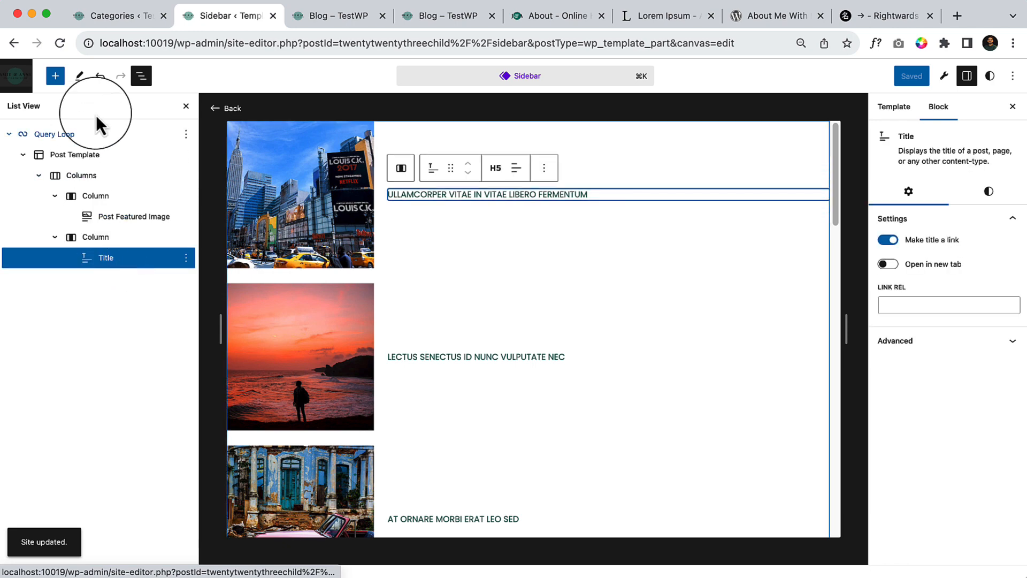
click(56, 77)
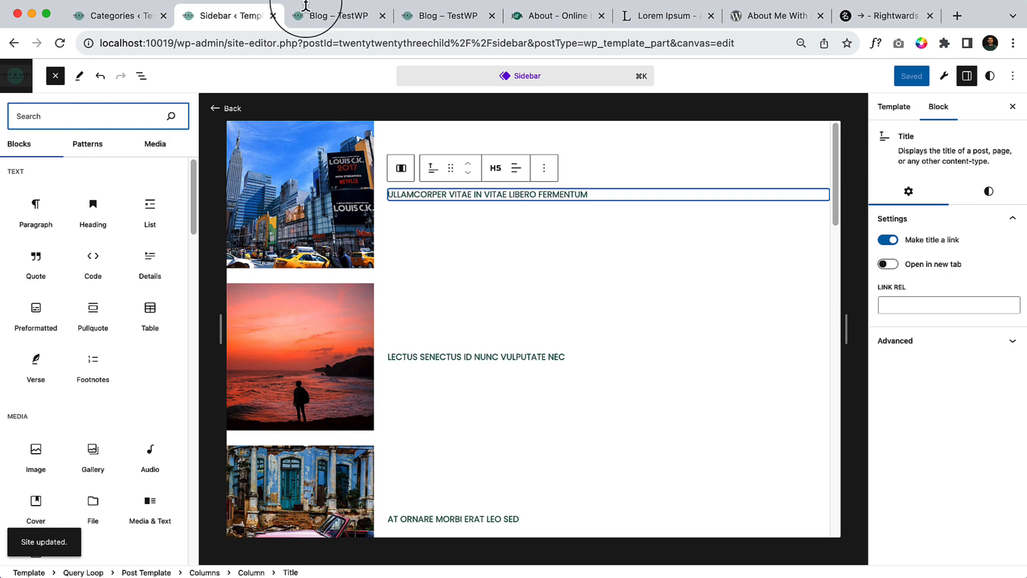
Search for "blog", open the Blog Home template, and examine its post layout and block structure.
click(554, 81)
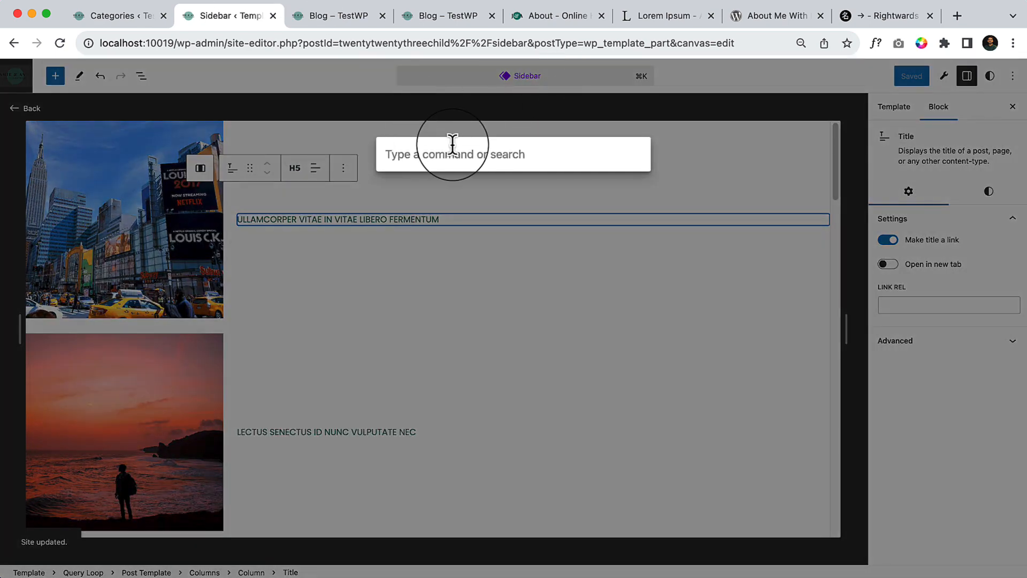
text(blog)
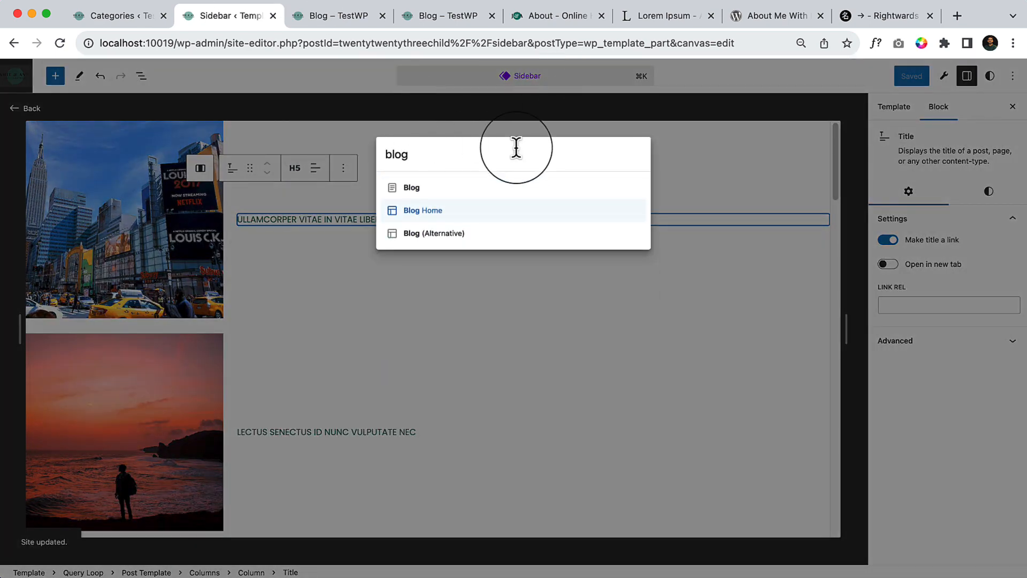
click(458, 210)
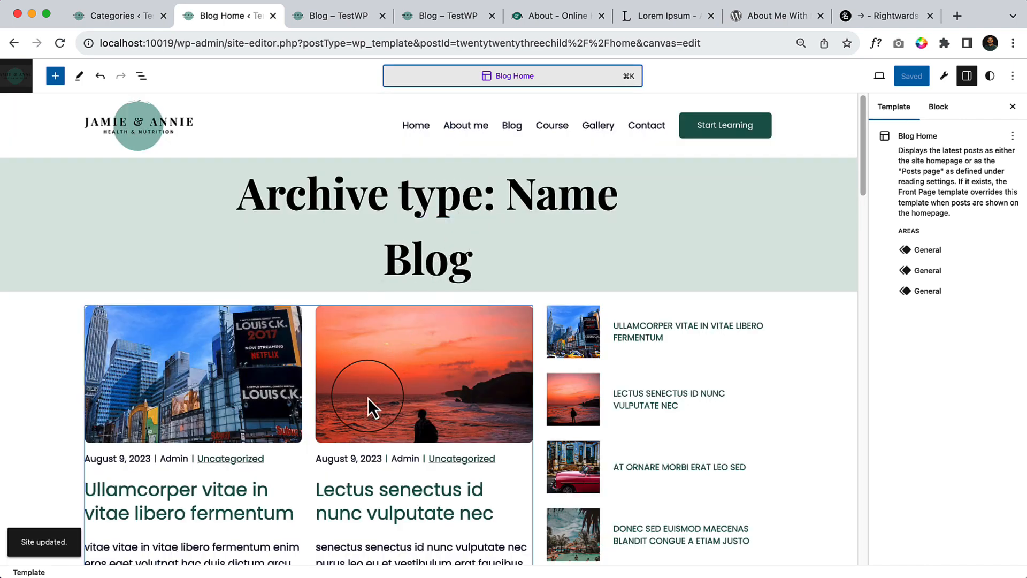
scroll(368, 398, down, 5)
click(270, 196)
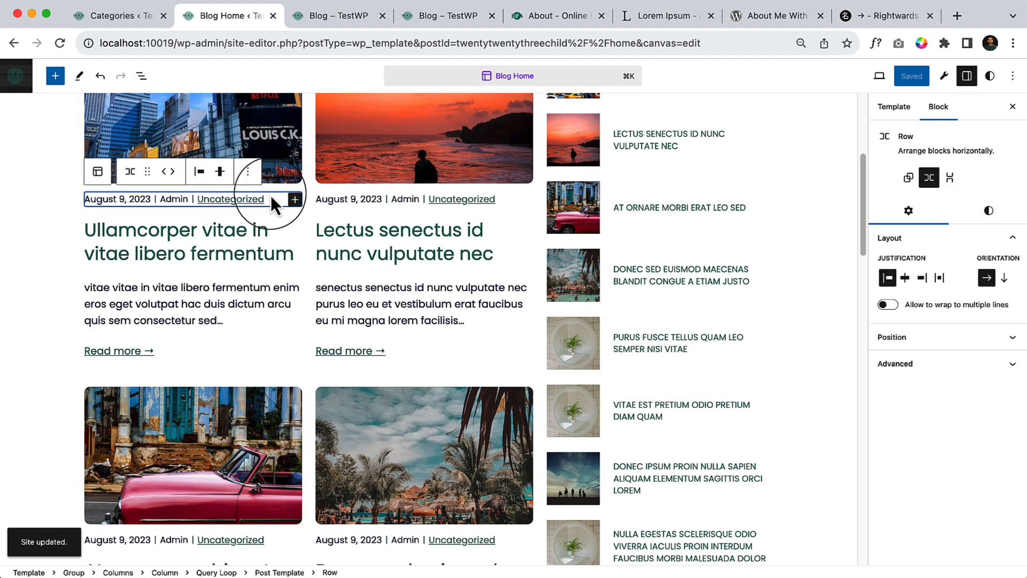
click(141, 76)
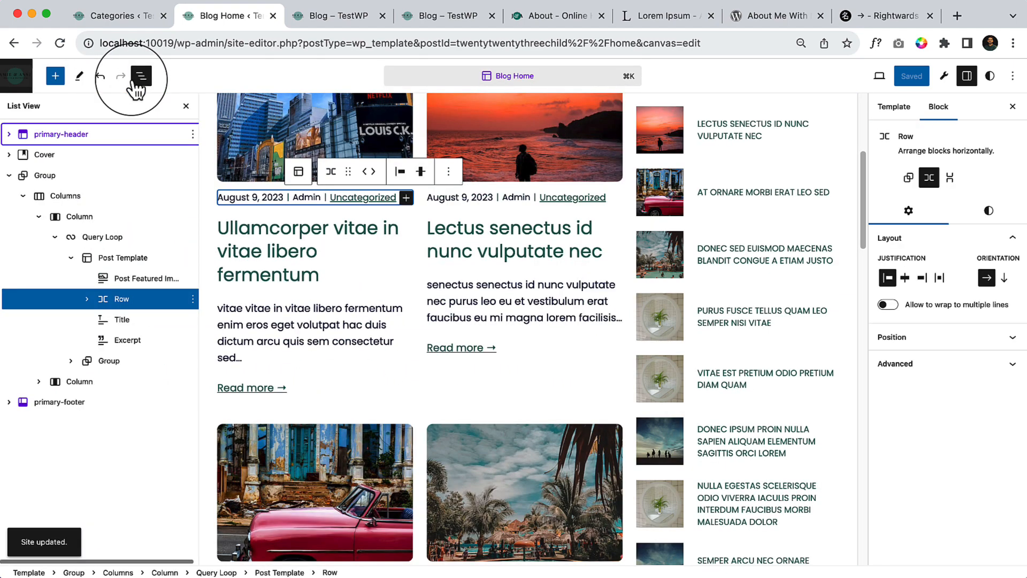
Search for "side" and open the Sidebar template part again.
click(528, 84)
text(side)
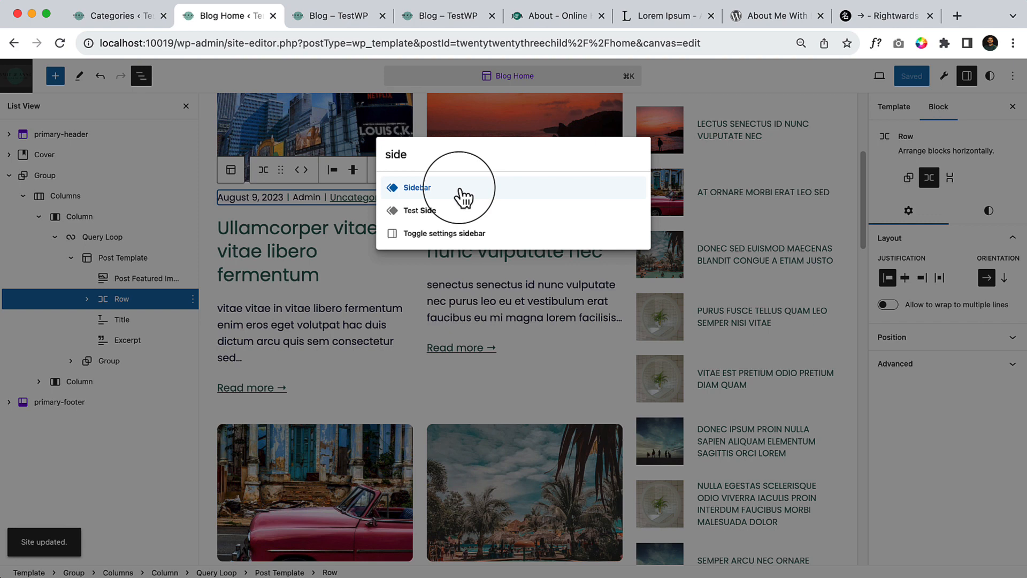
click(462, 194)
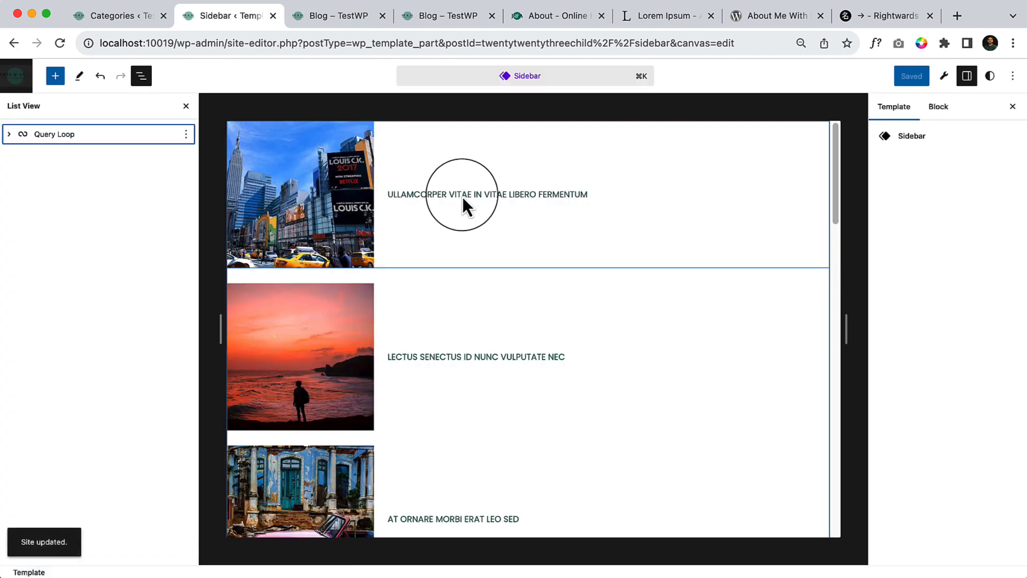
Add an empty Paragraph block below the post title in the second column of the Sidebar's Query Loop.
click(18, 136)
click(9, 134)
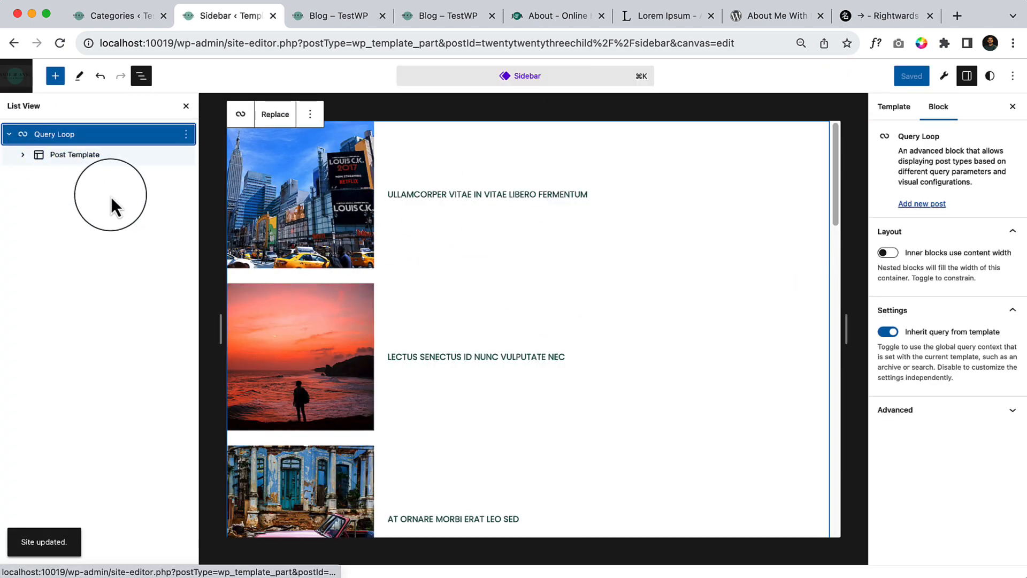
click(21, 158)
click(23, 154)
click(39, 176)
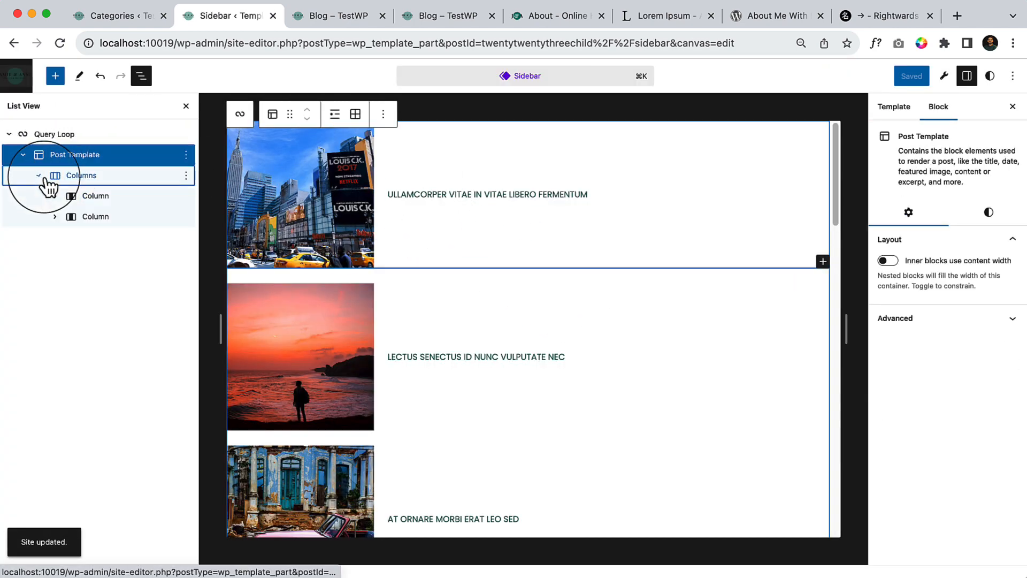
click(95, 219)
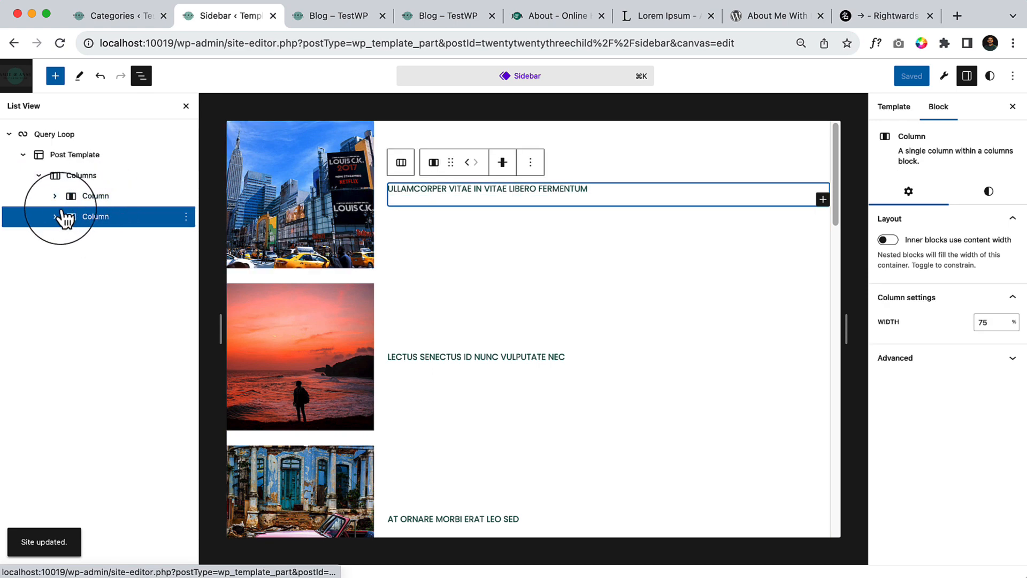
click(824, 202)
click(864, 284)
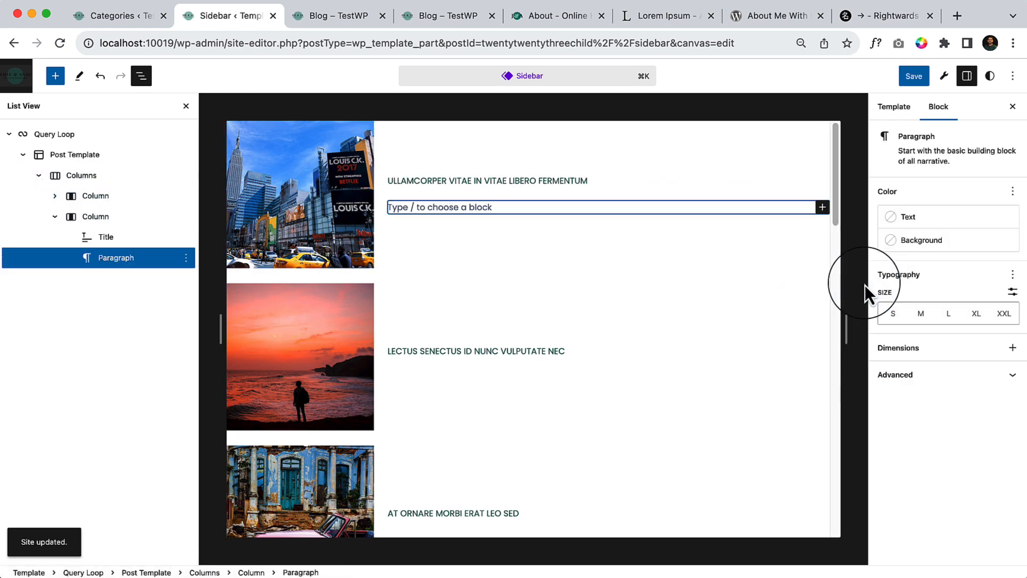
text(→)
key(BackSpace)
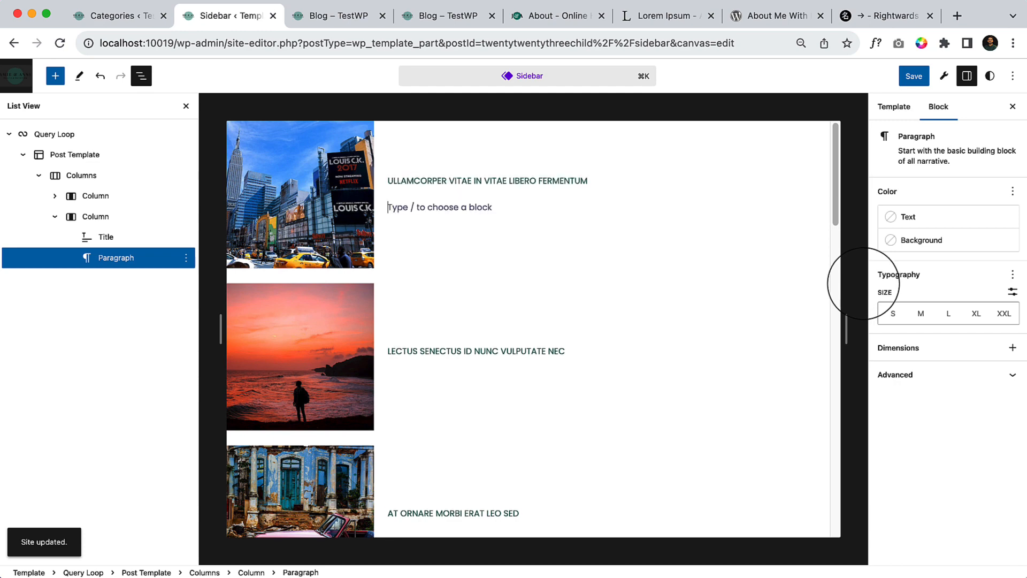
text(→)
key(BackSpace)
click(525, 76)
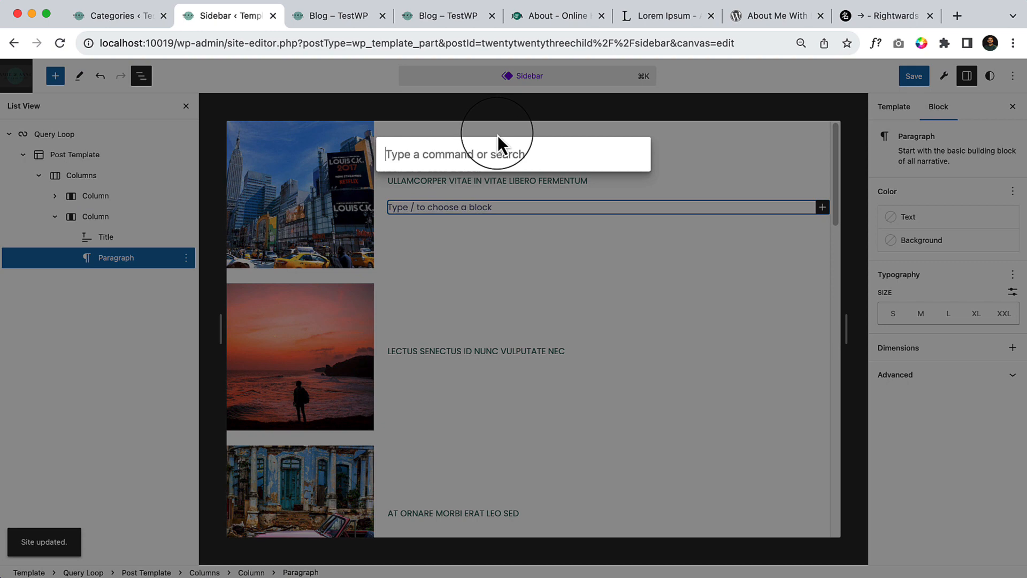
text(side)
click(485, 193)
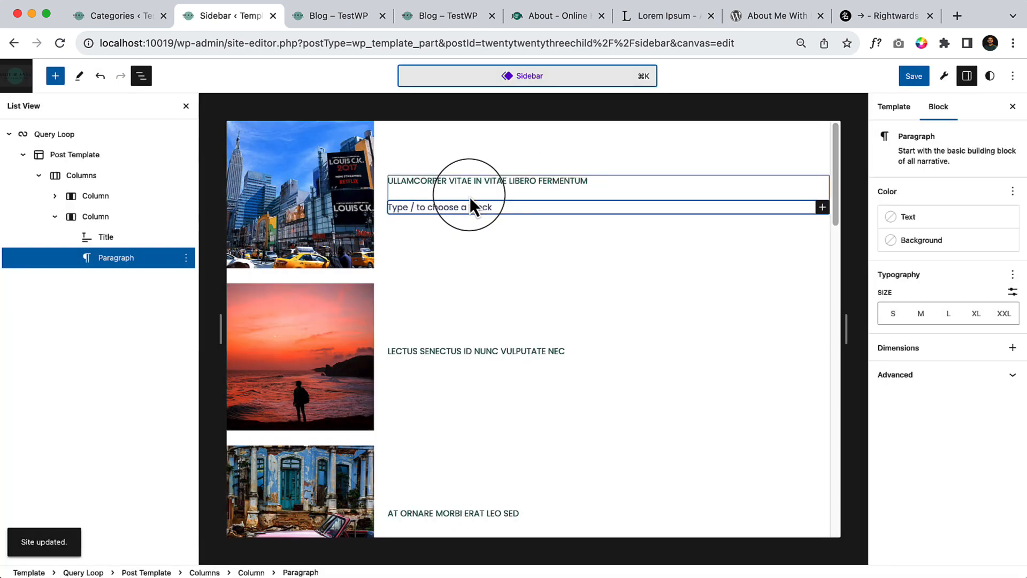
click(551, 75)
text(blog)
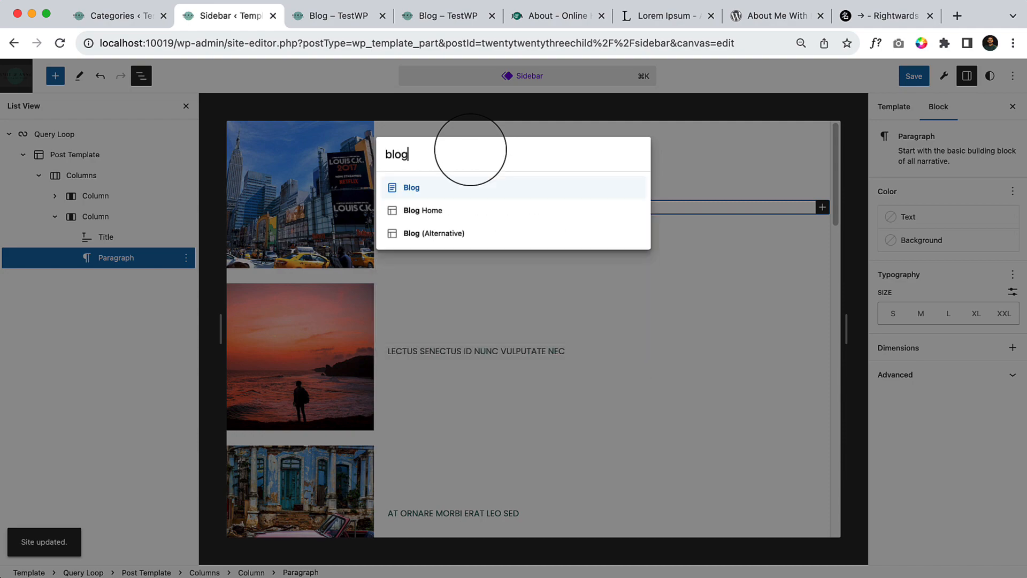
click(419, 198)
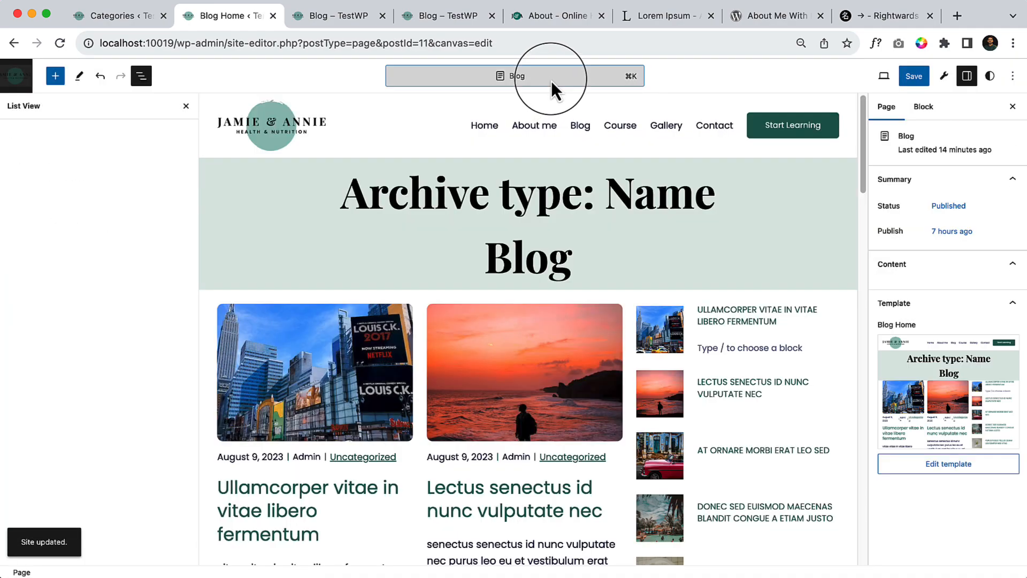
Search for "blog", open the Blog Home template, and copy the Row block with the post date, author and category.
click(551, 77)
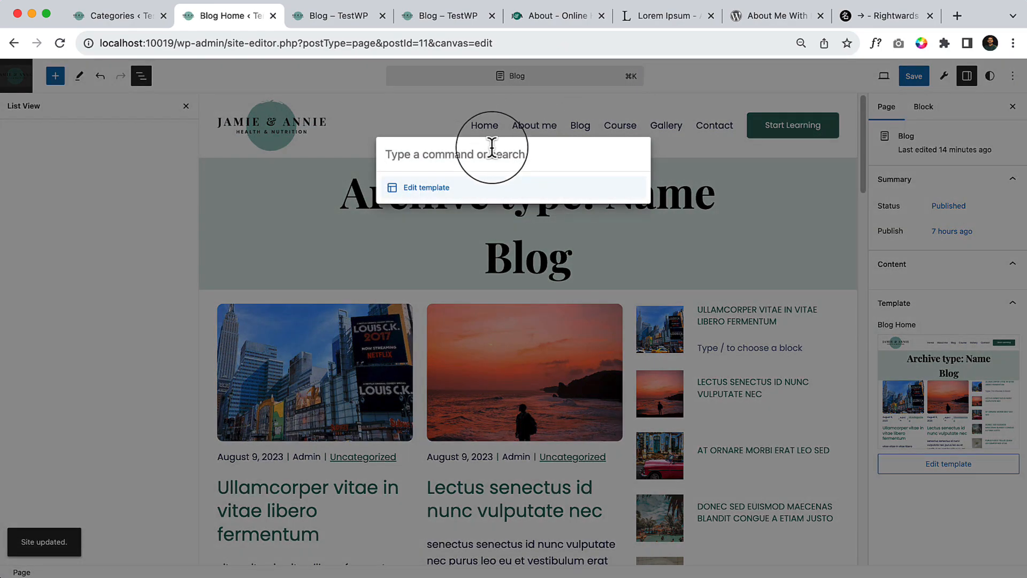
text(blog)
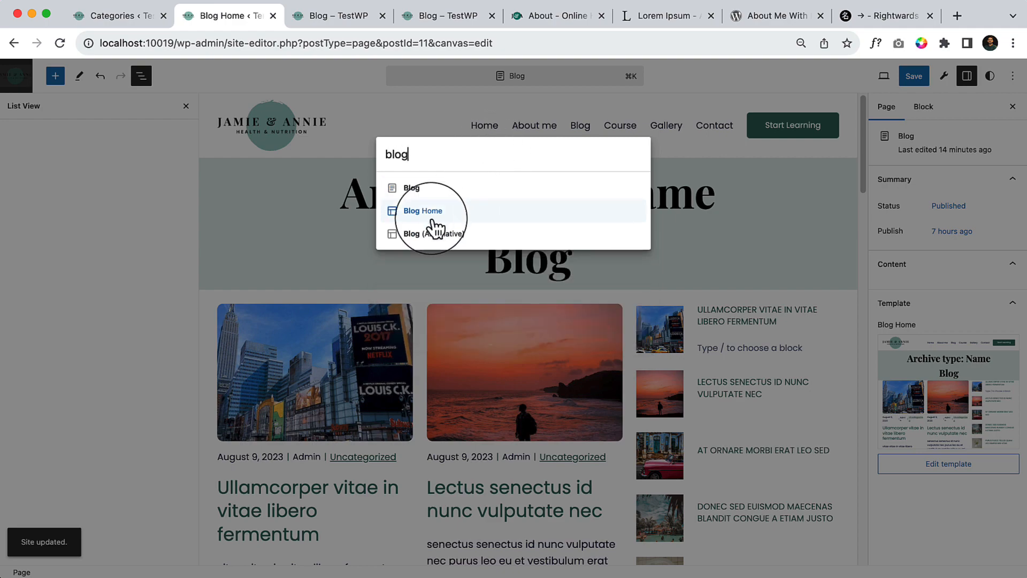
click(422, 210)
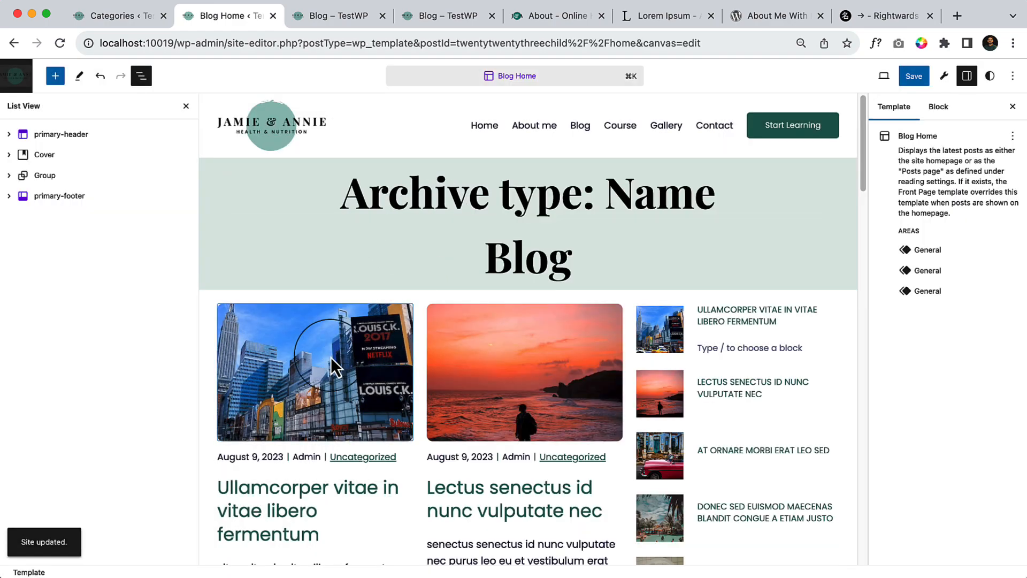
scroll(529, 350, down, 5)
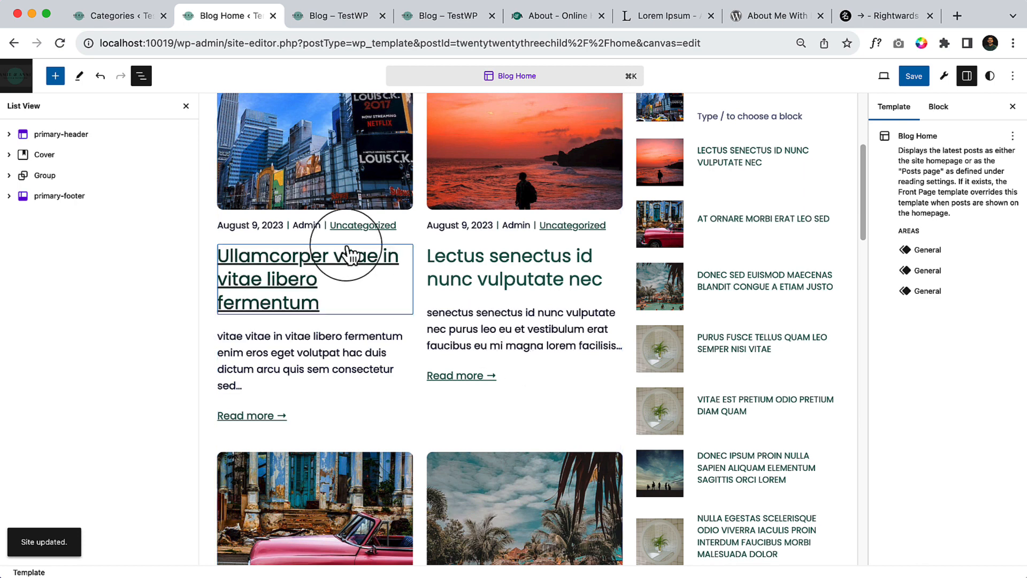
click(284, 226)
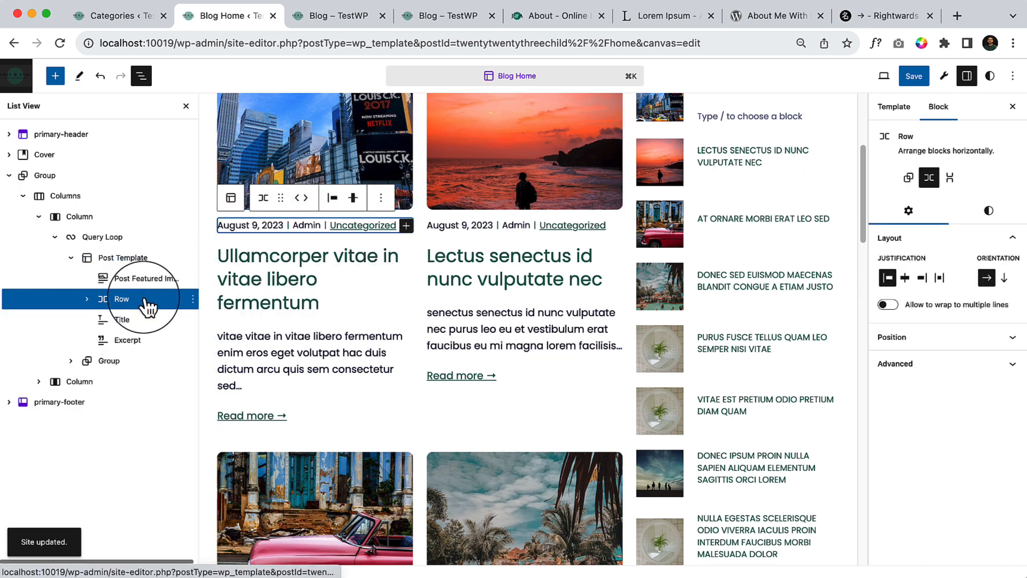
click(192, 299)
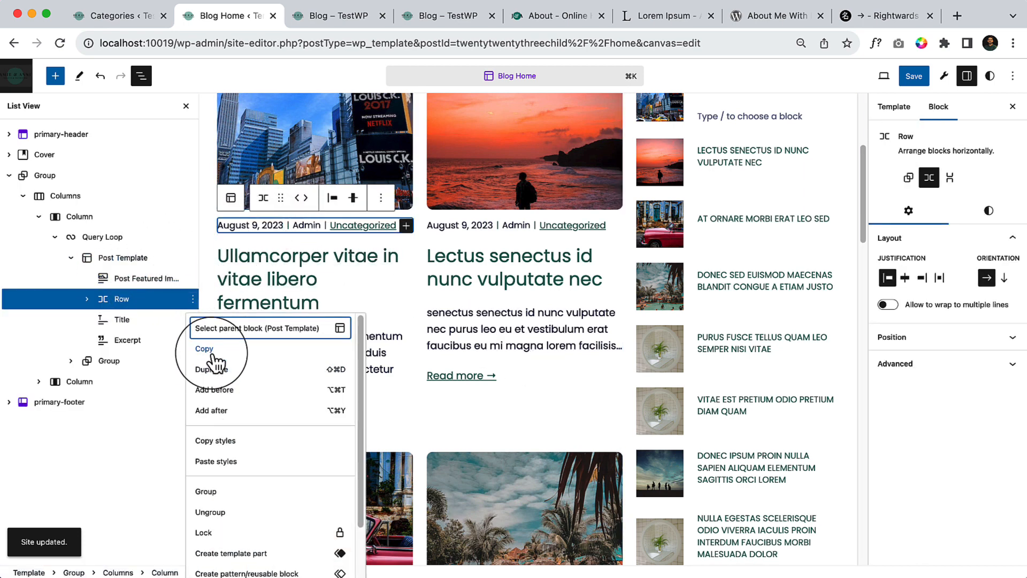
click(208, 349)
Search for "side", open the Sidebar template part, and paste the copied row into the empty paragraph below the post title.
click(519, 76)
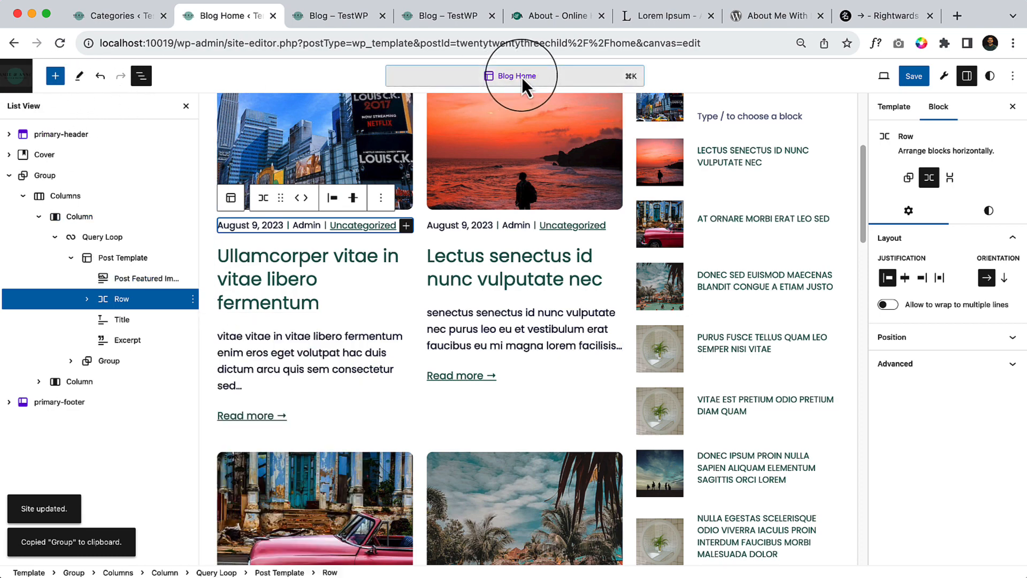
text(side)
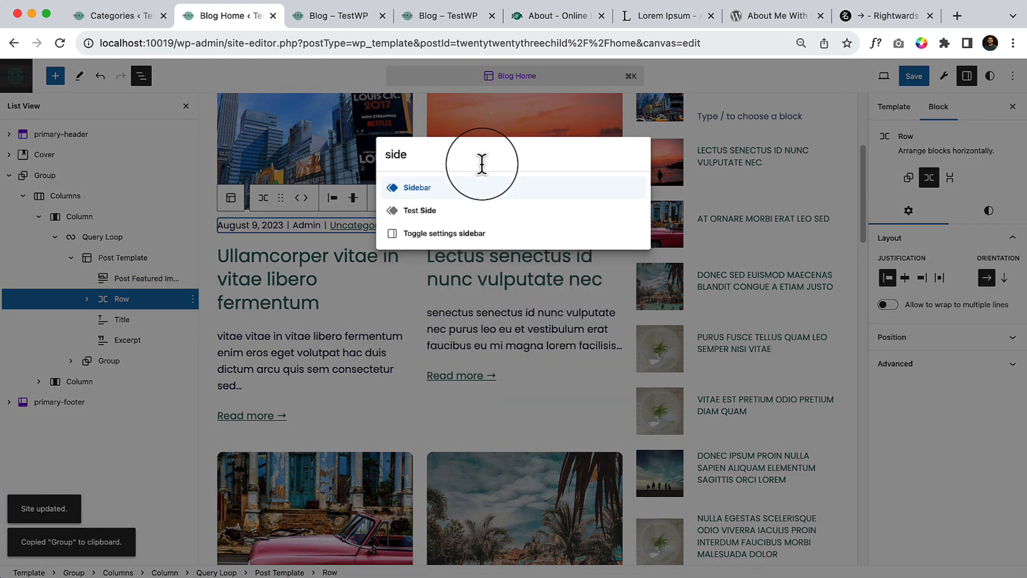
click(478, 192)
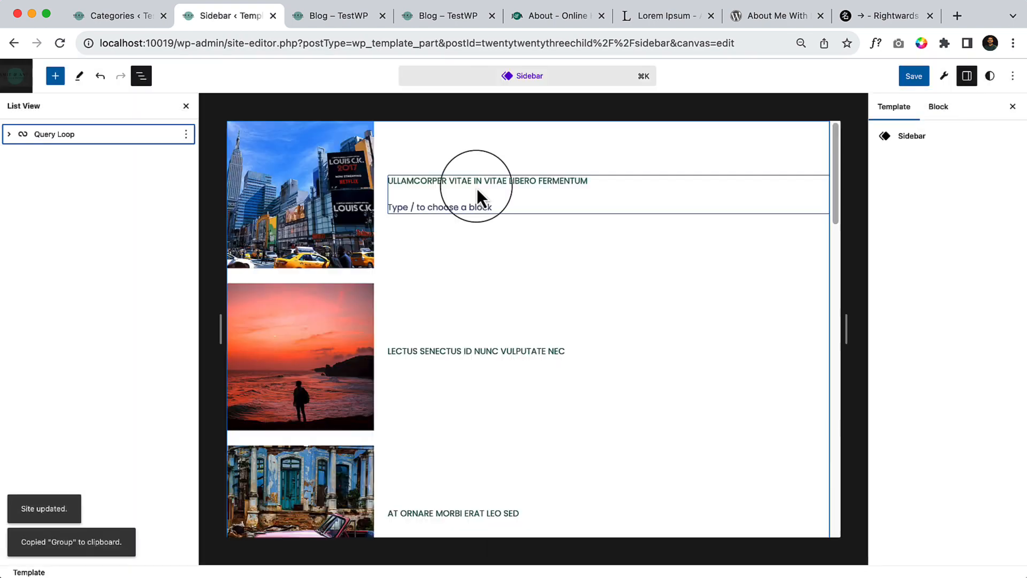
click(421, 203)
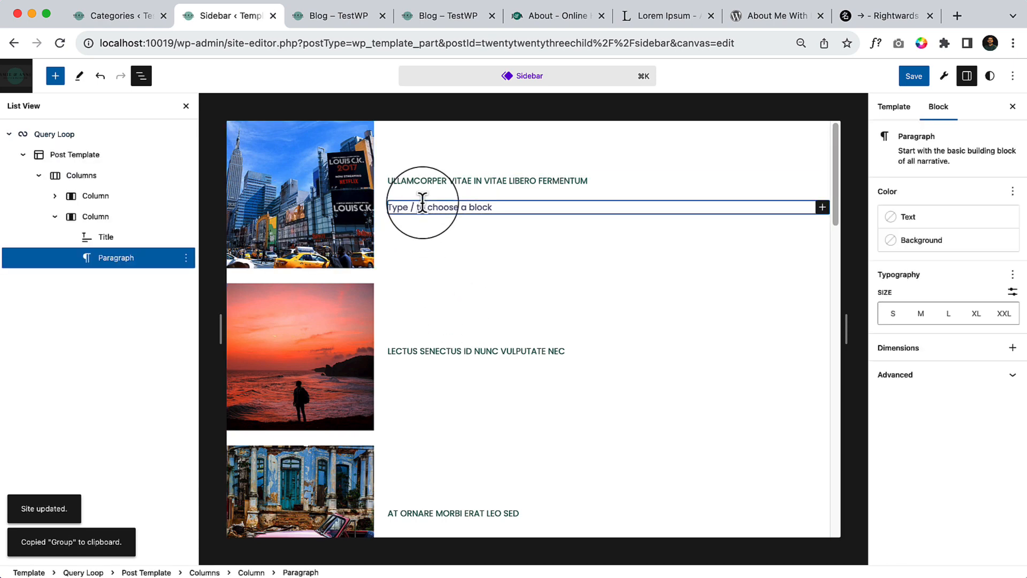
key(super+v)
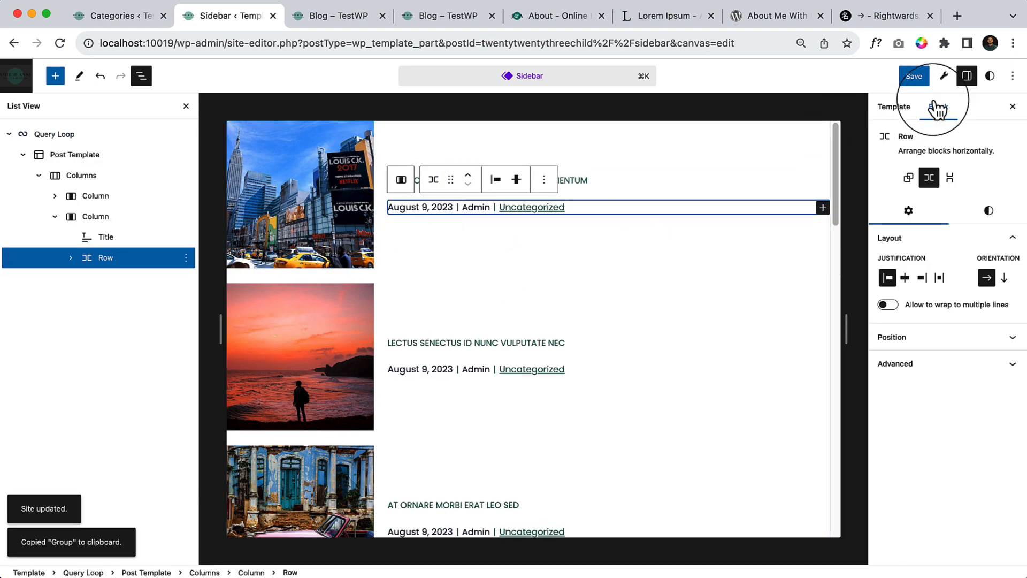
Save the Sidebar template part and check the metadata row on the live Blog page.
click(916, 78)
click(922, 78)
click(346, 14)
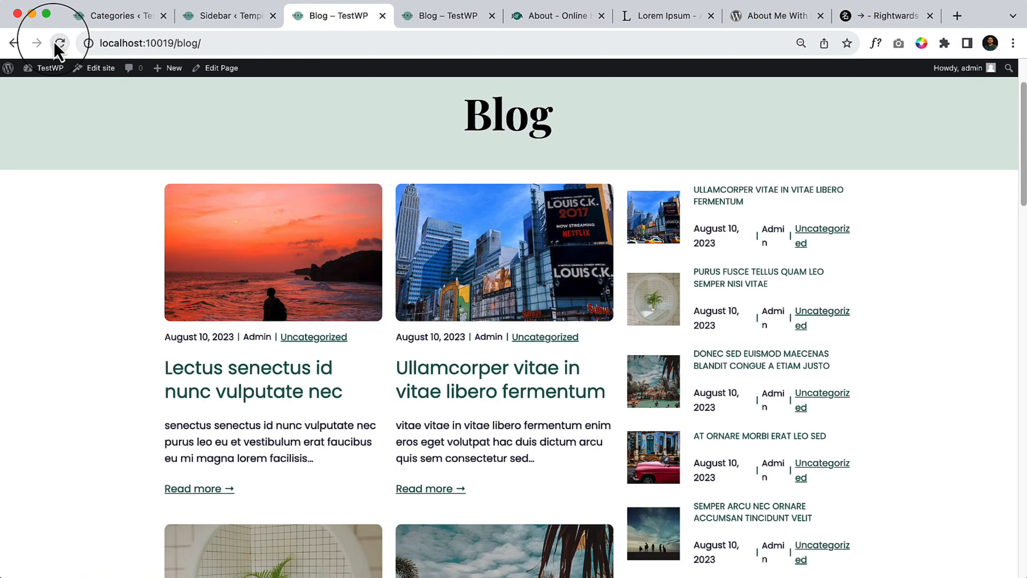
Delete the Post Author Name block and the separator paragraph before it from the Sidebar's metadata row.
click(230, 16)
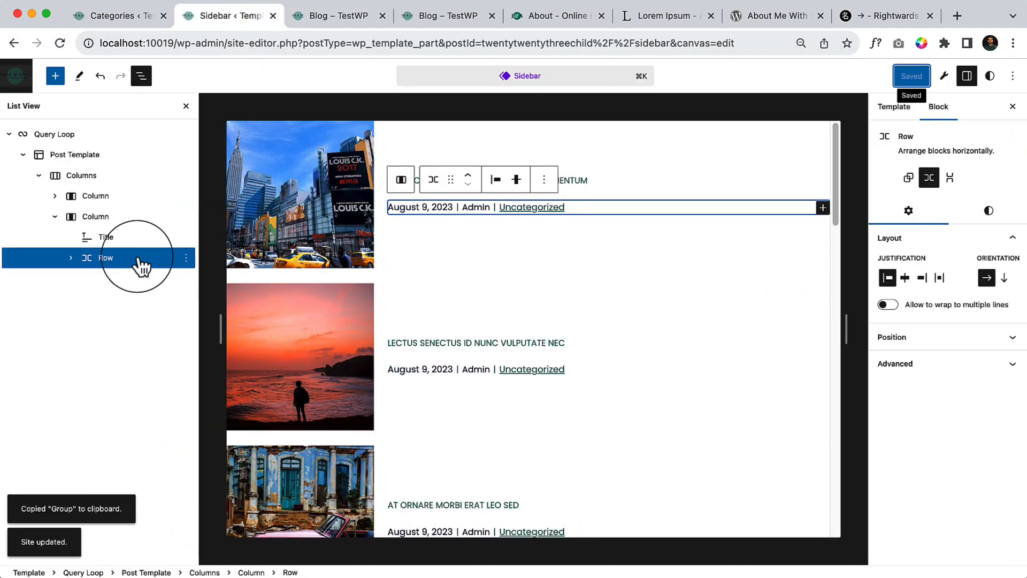
click(70, 257)
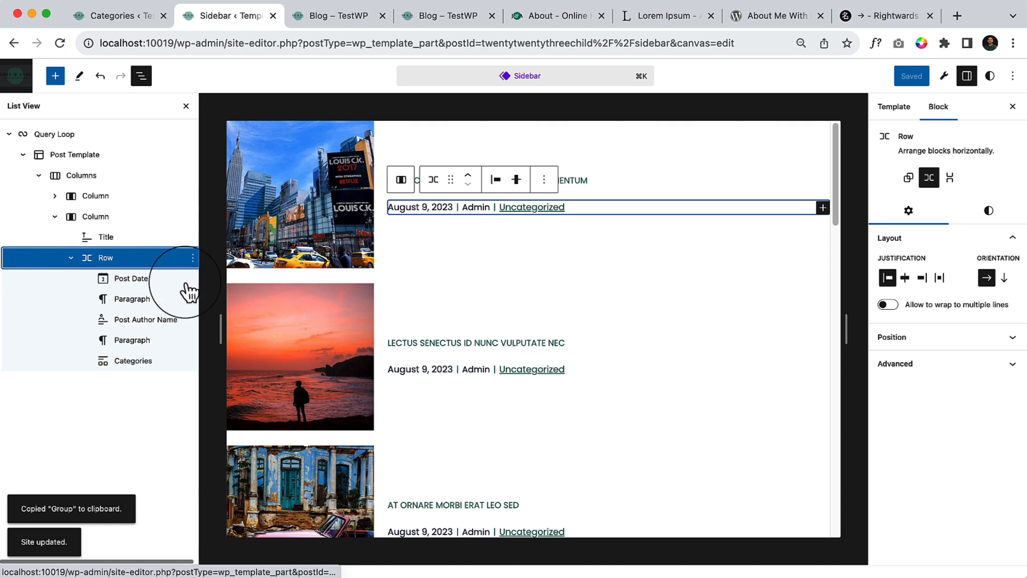
click(156, 304)
click(178, 319)
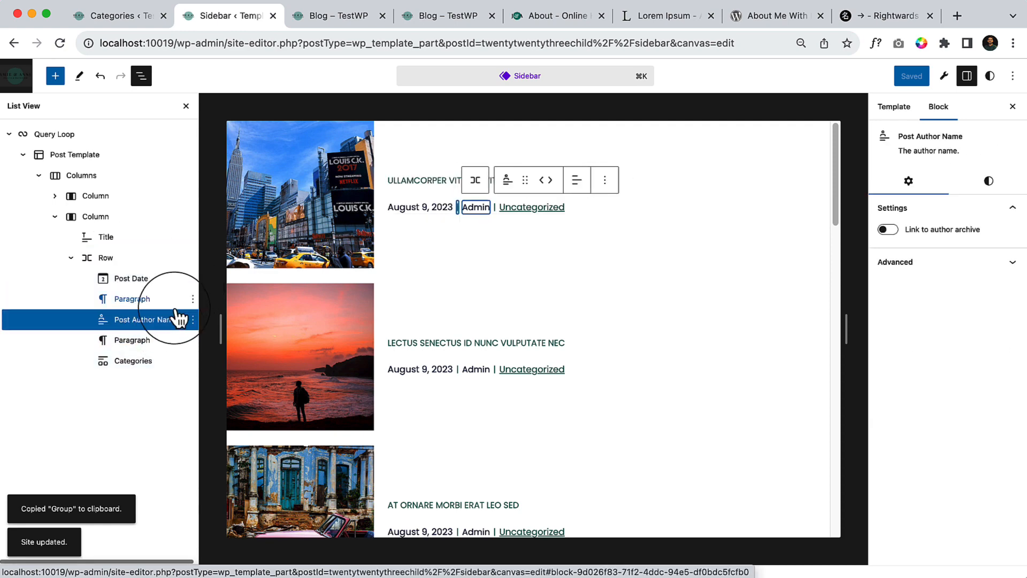
click(192, 319)
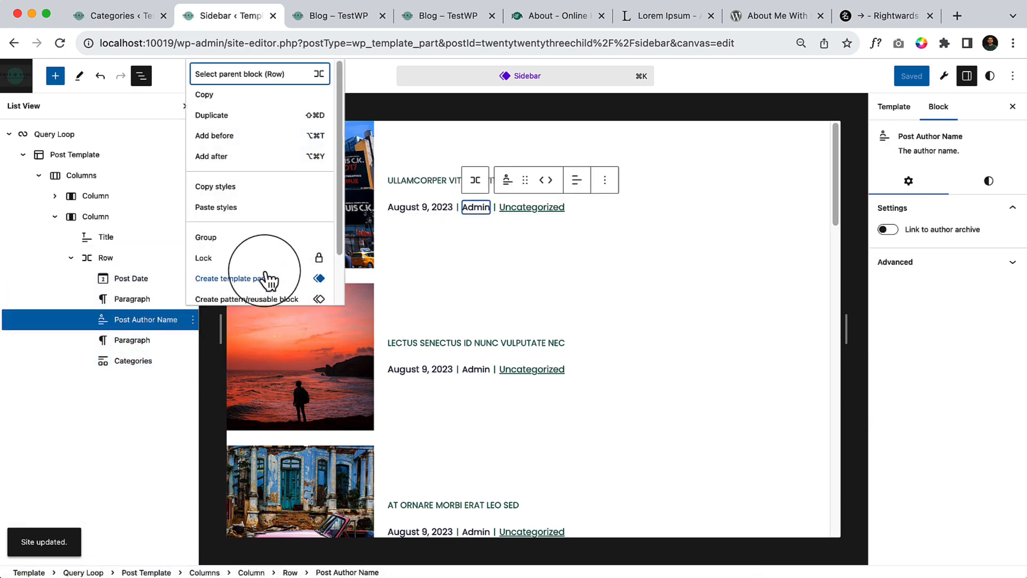
scroll(257, 294, down, 2)
click(242, 292)
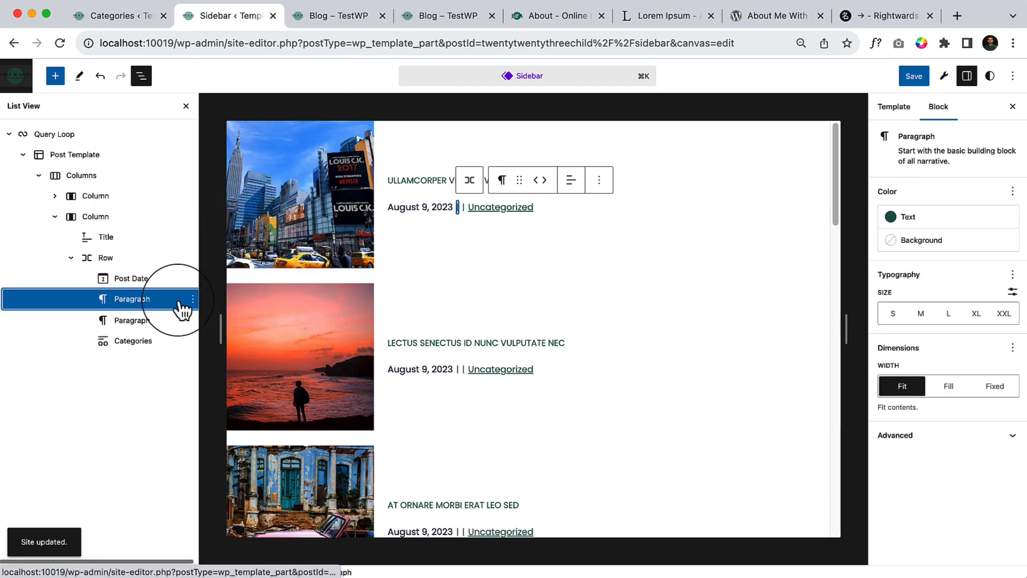
click(193, 299)
scroll(206, 551, down, 3)
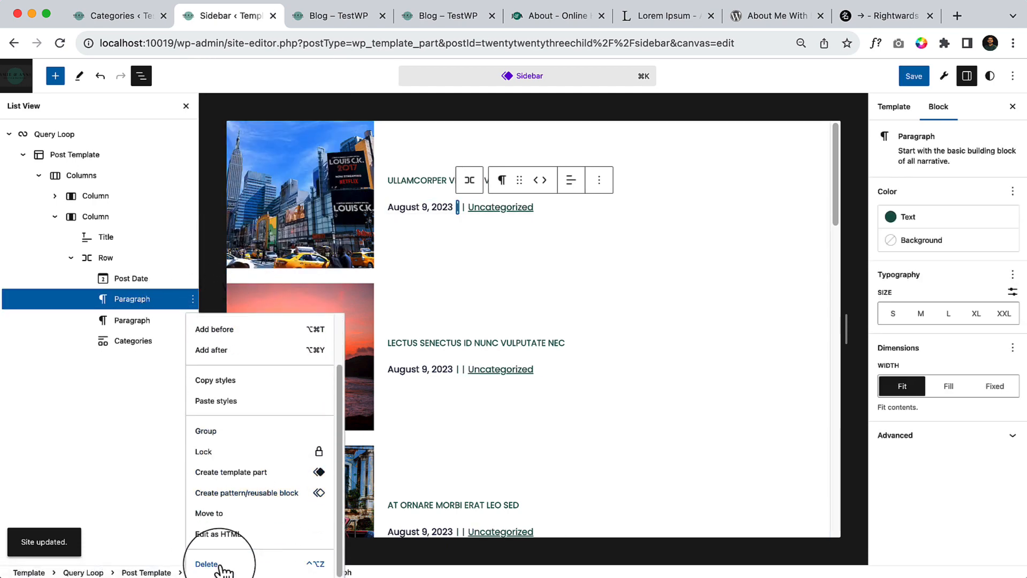
click(225, 559)
Save the Sidebar changes and reload the live Blog page to check the shortened metadata row.
click(914, 76)
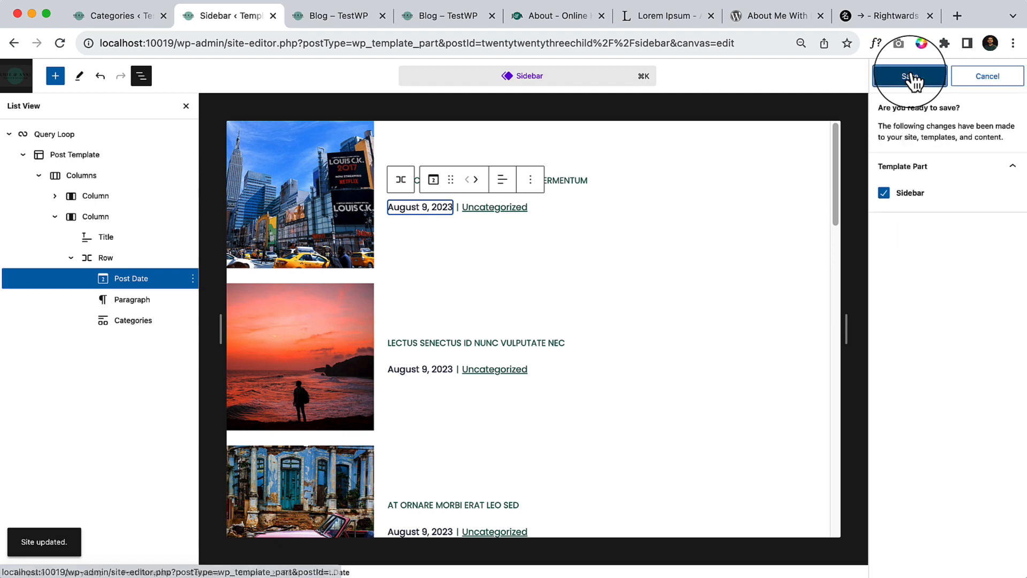
click(914, 76)
click(340, 17)
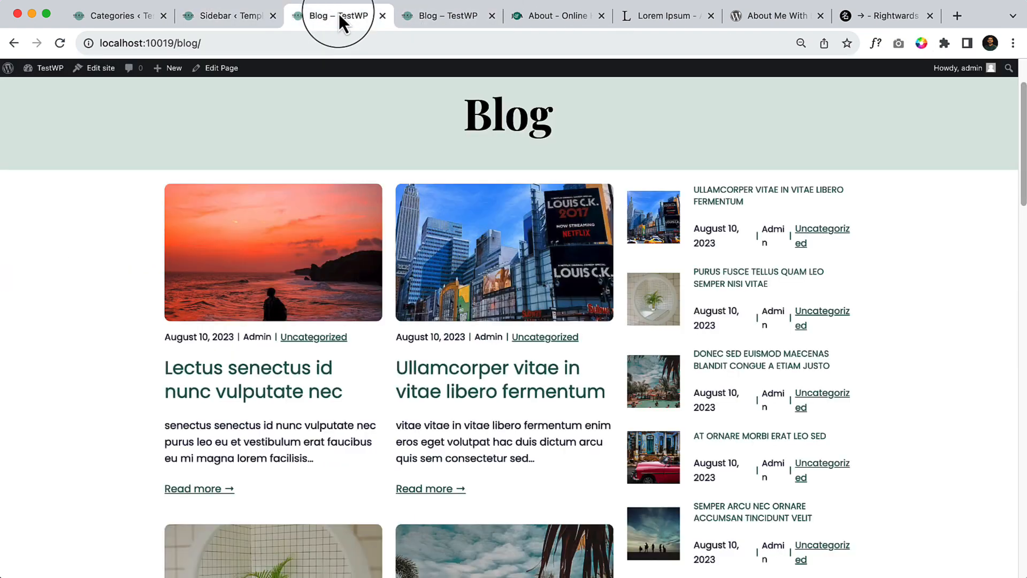
click(58, 48)
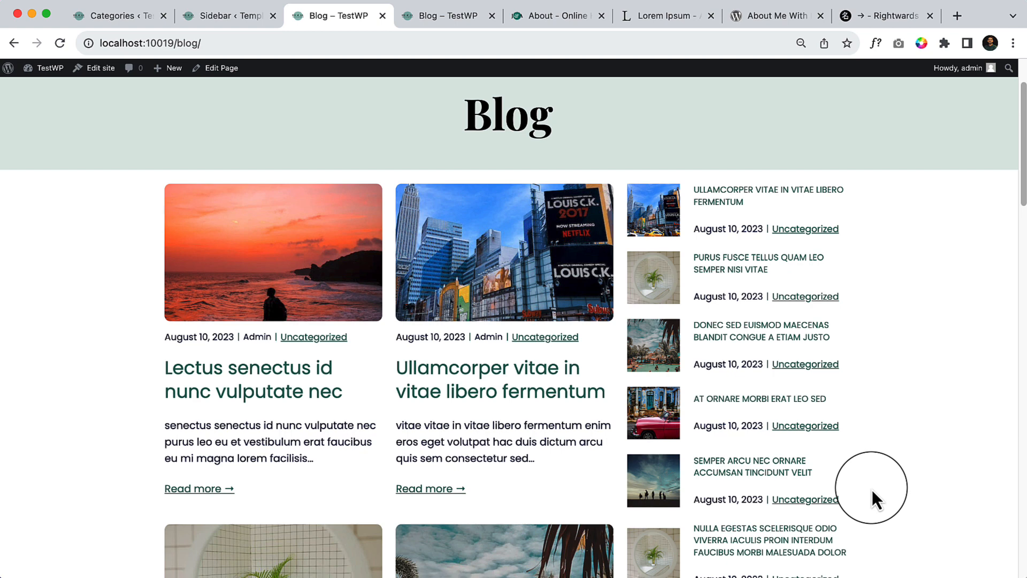
Delete the Categories block from the metadata row in the Sidebar template part.
click(237, 19)
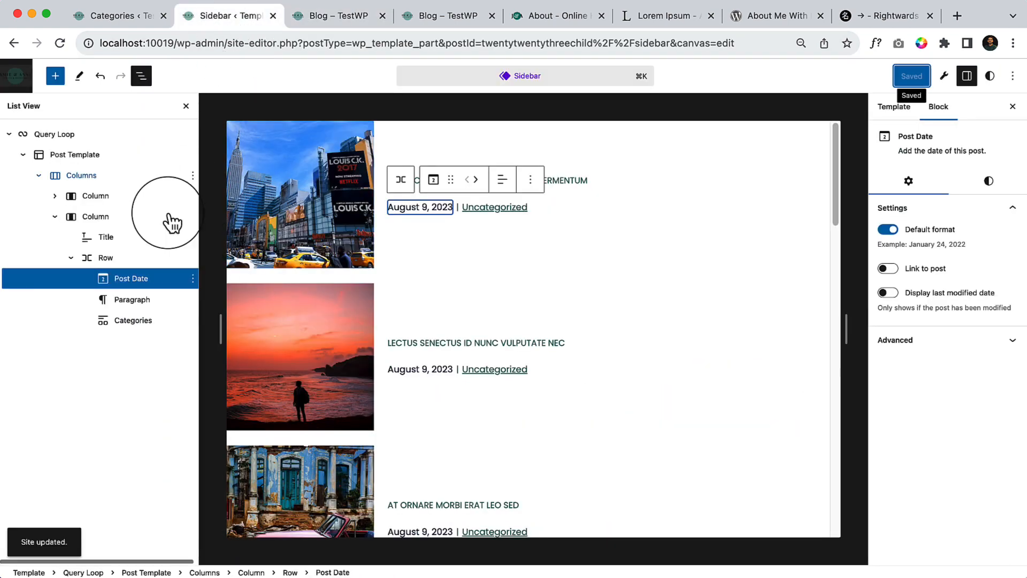
click(155, 332)
click(193, 320)
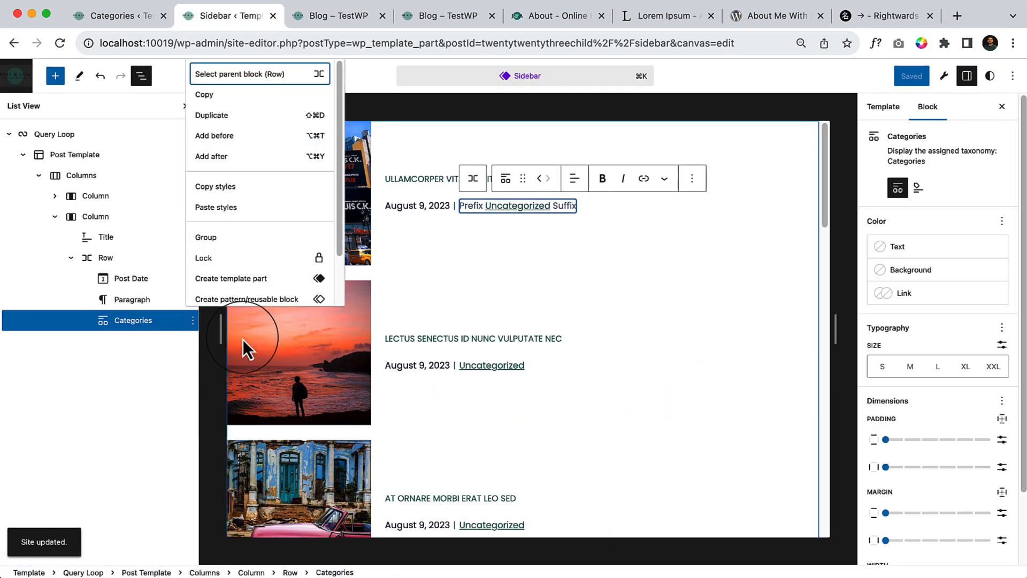
scroll(246, 309, down, 2)
click(243, 303)
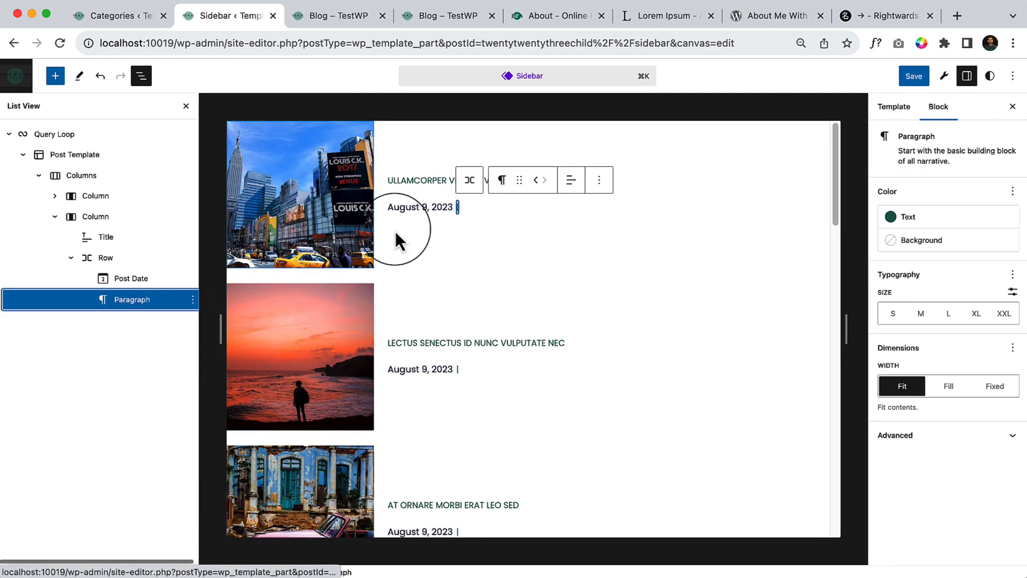
Set the block spacing of the column containing the Title and the date row to 10 px.
click(151, 263)
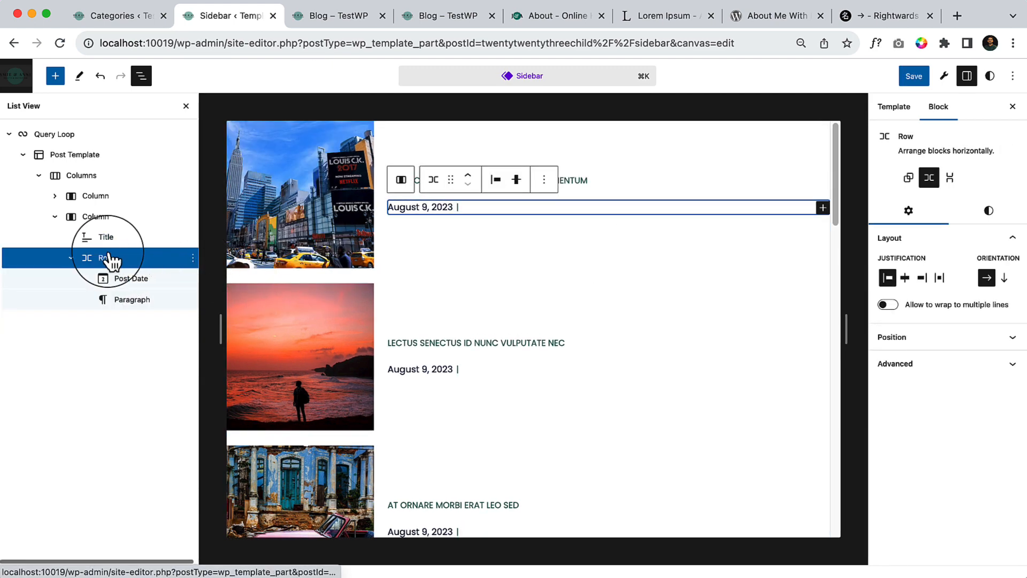
click(115, 216)
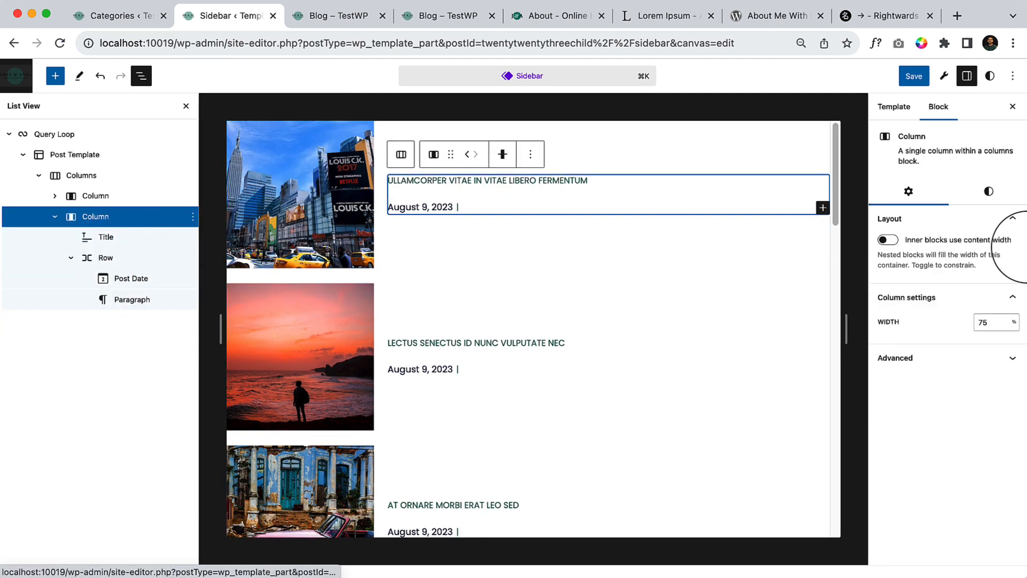
click(988, 191)
click(869, 488)
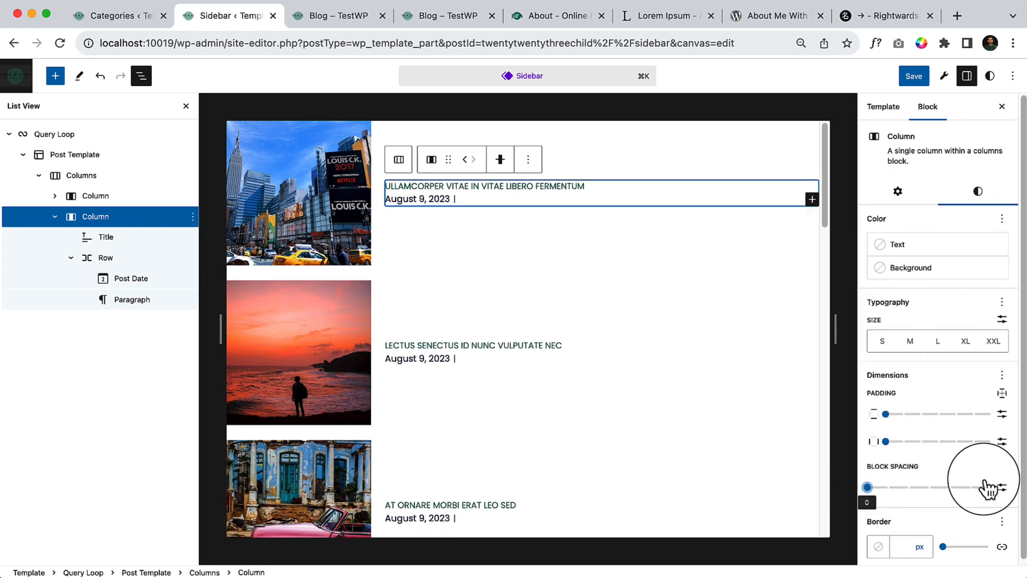
click(1002, 487)
click(880, 488)
text(10)
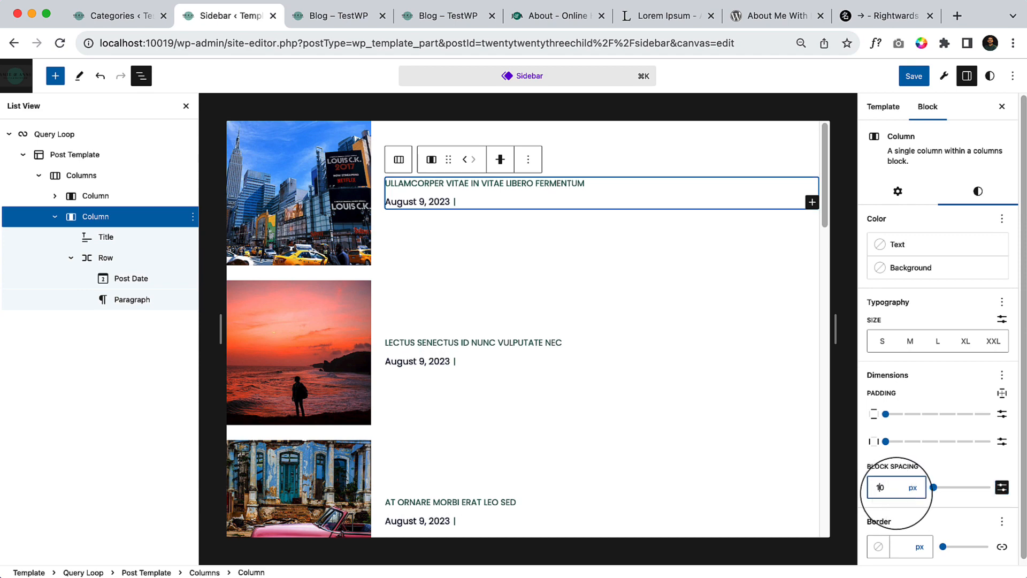
Save the Sidebar template part and reload the live Blog page to check the spacing between titles and dates.
click(914, 76)
click(914, 139)
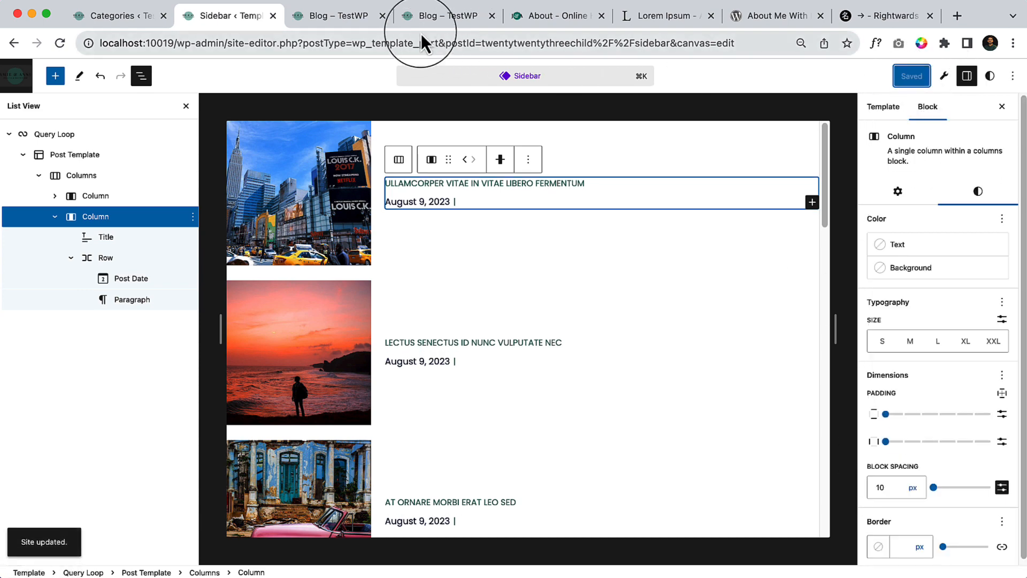
click(337, 16)
click(58, 44)
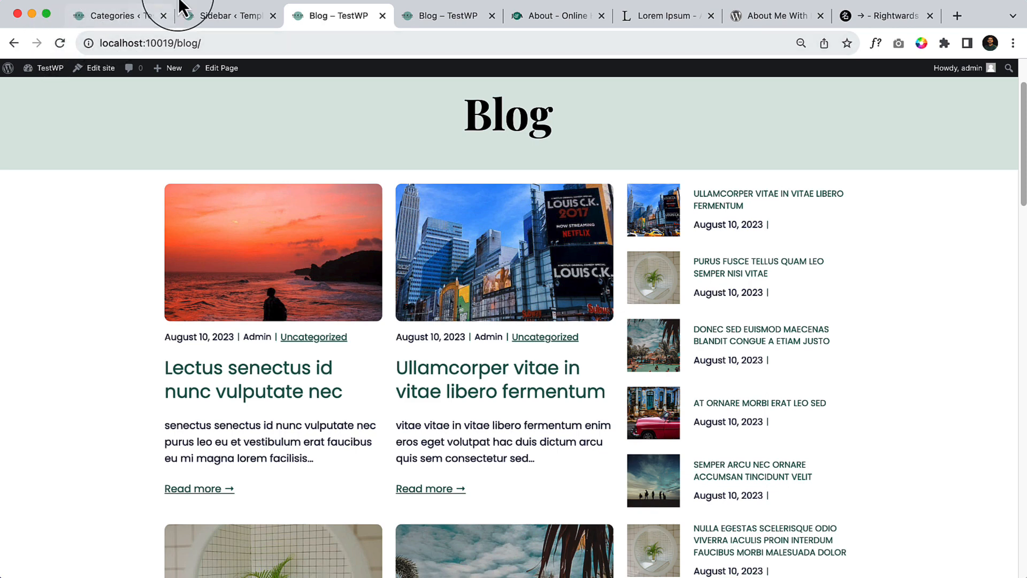
Delete the leftover separator paragraph after the Post Date block in the Sidebar's row.
click(196, 13)
click(163, 301)
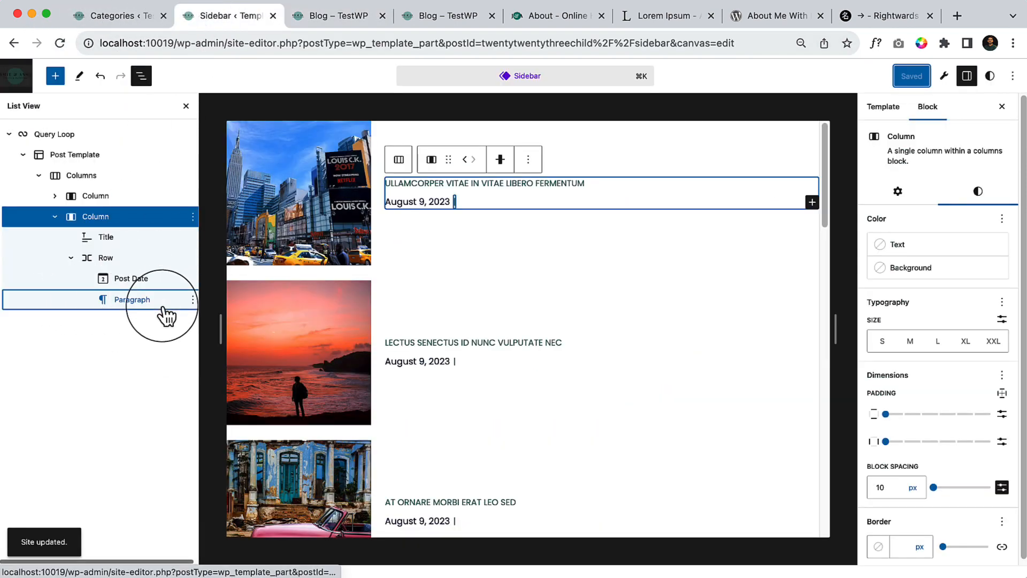
click(192, 301)
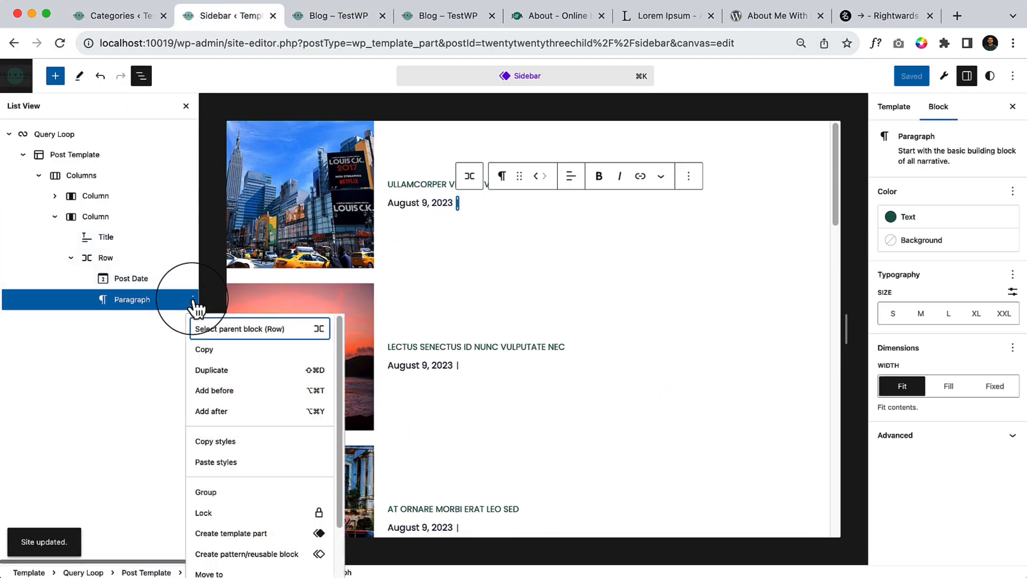
scroll(230, 567, down, 2)
click(234, 575)
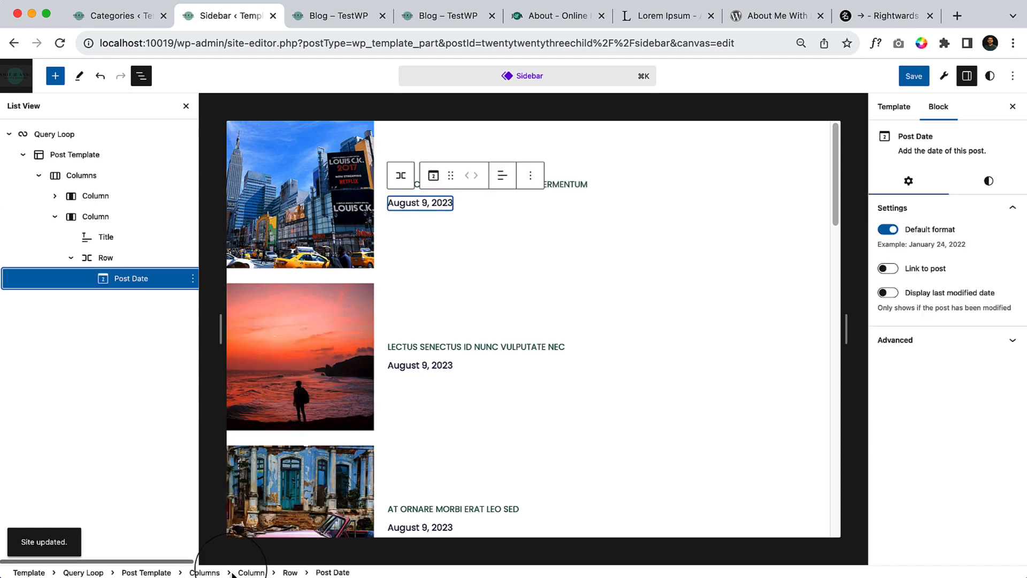
Save the separator removal and look through the sidebar posts on the live Blog page.
click(910, 76)
click(327, 17)
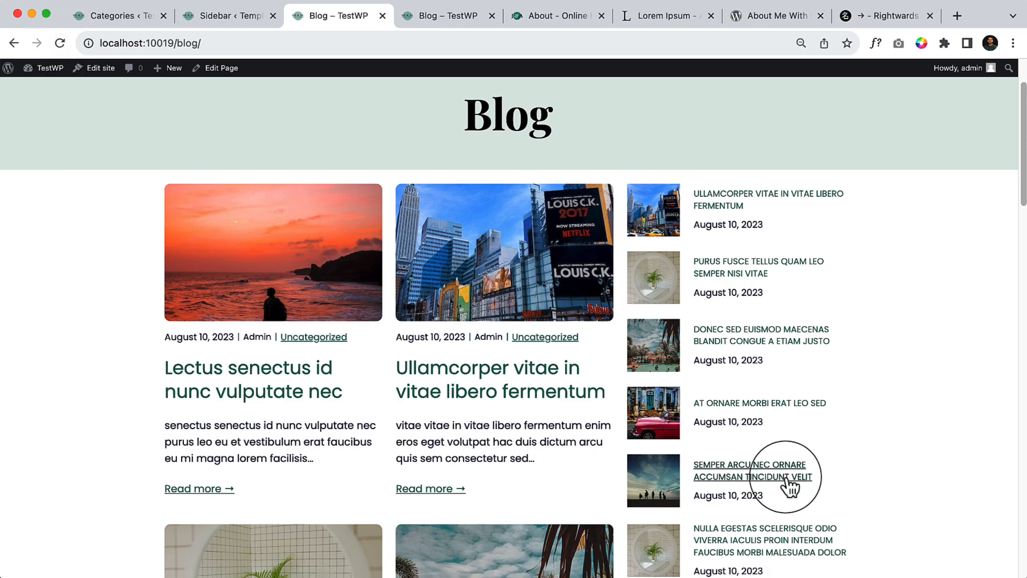
scroll(792, 486, down, 4)
scroll(795, 432, down, 5)
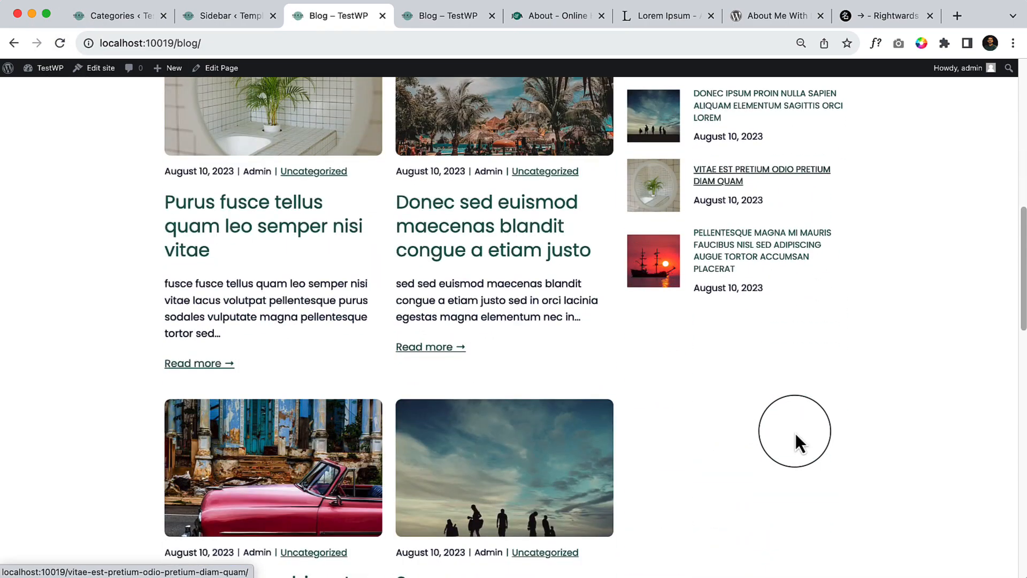
scroll(795, 432, up, 11)
Add a Heading block outside the Sidebar's Query Loop with the text "Our Recent Post".
click(231, 17)
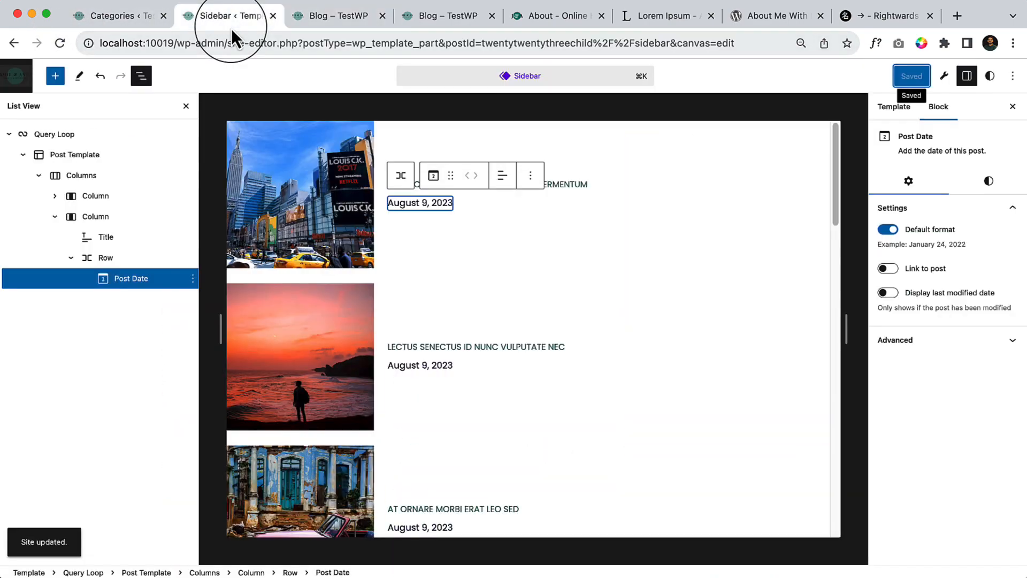
click(64, 138)
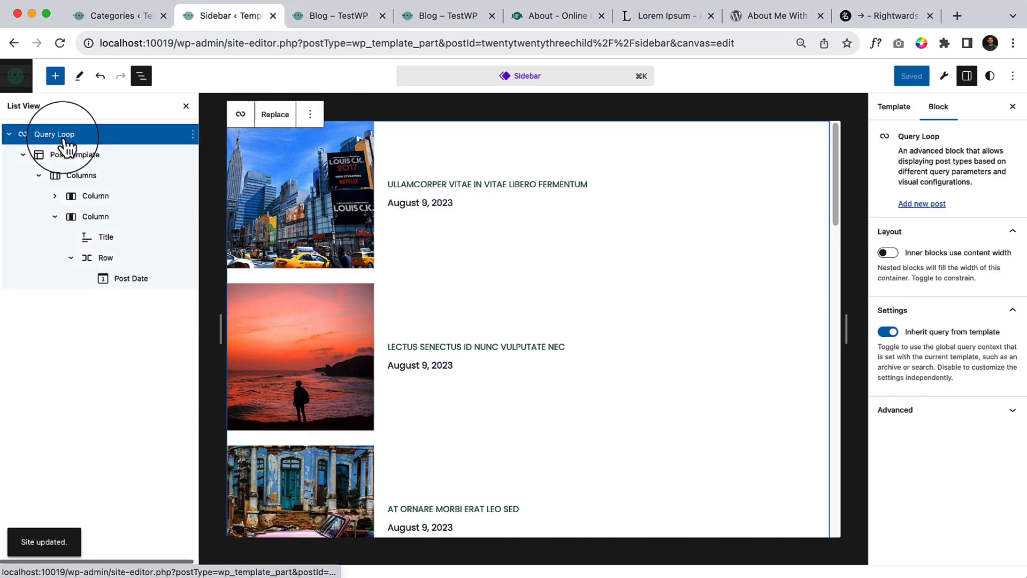
click(55, 75)
drag(95, 229, 399, 121)
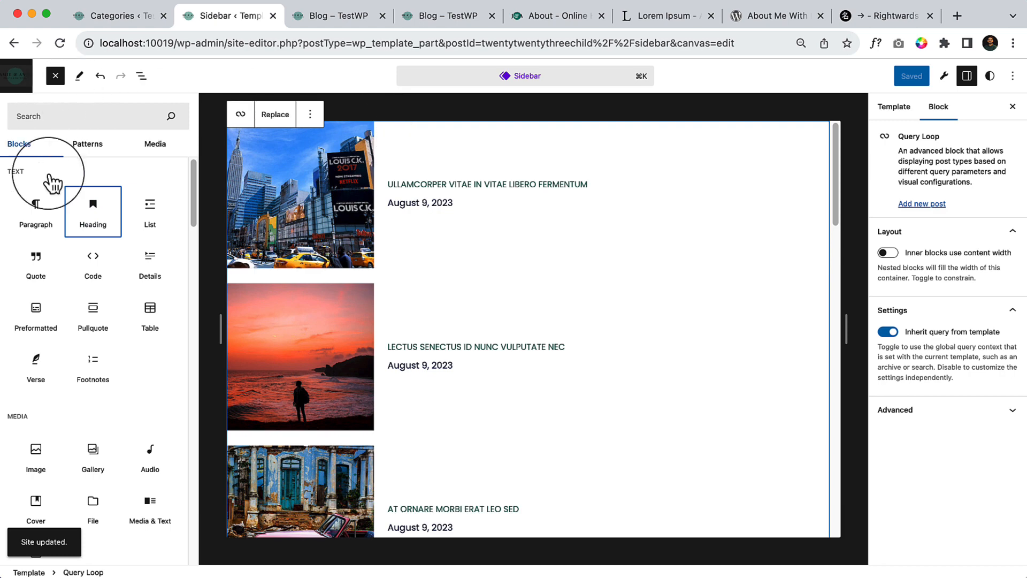
click(93, 214)
scroll(468, 358, down, 5)
scroll(468, 359, down, 5)
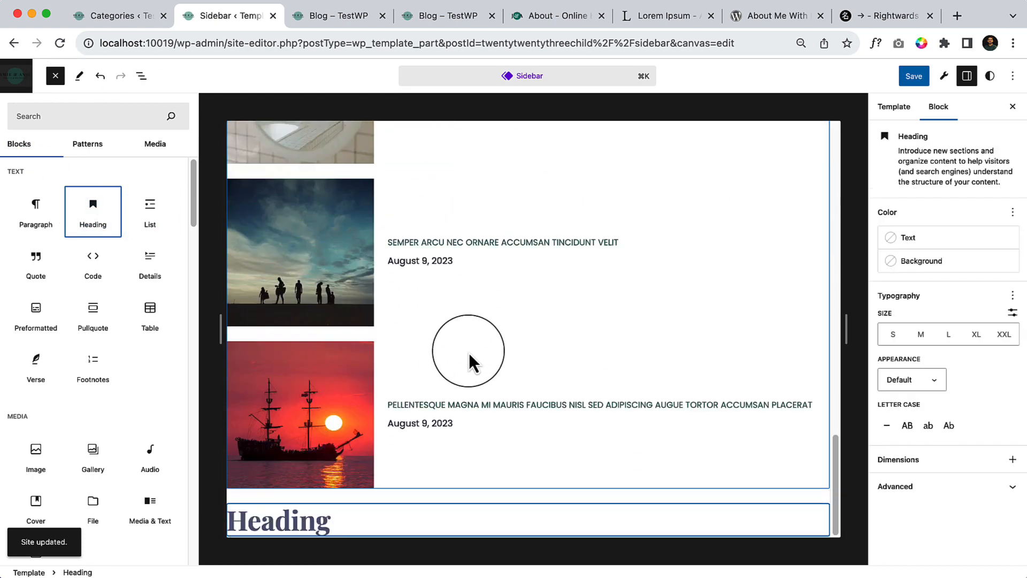
click(259, 523)
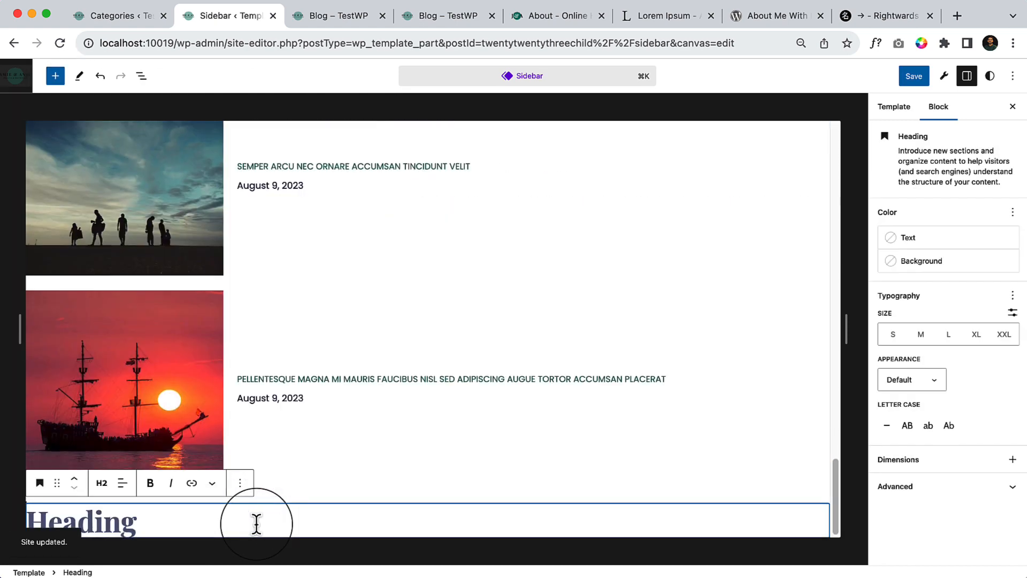
text(ost)
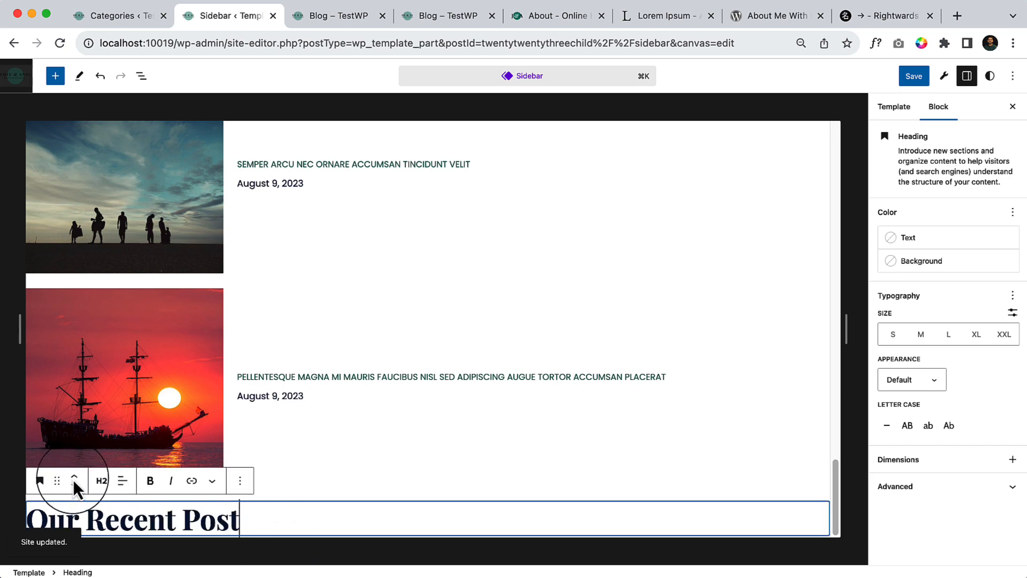
Move the "Our Recent Post" heading above the Query Loop and change its level to H3.
click(74, 477)
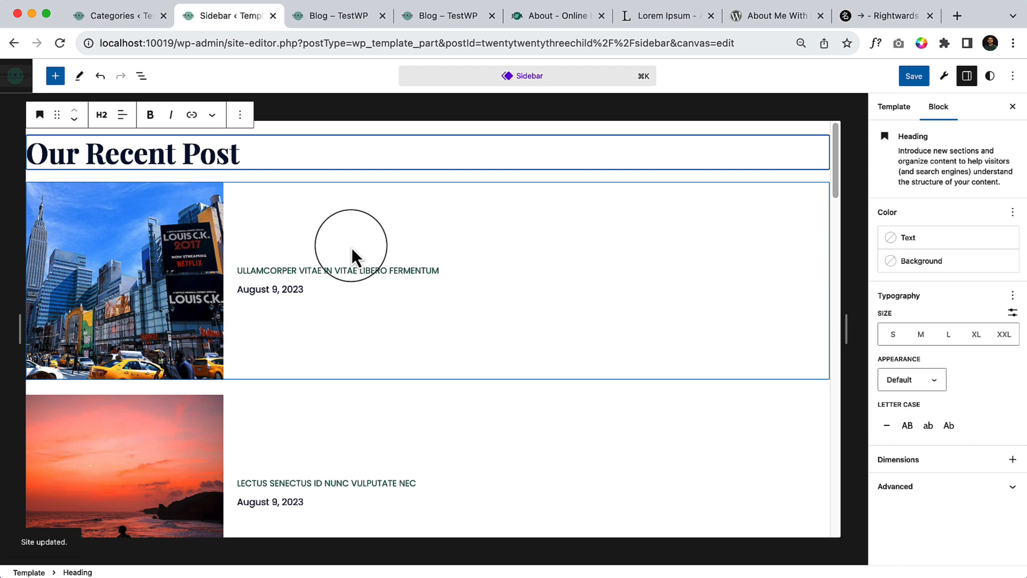
click(543, 81)
key(Escape)
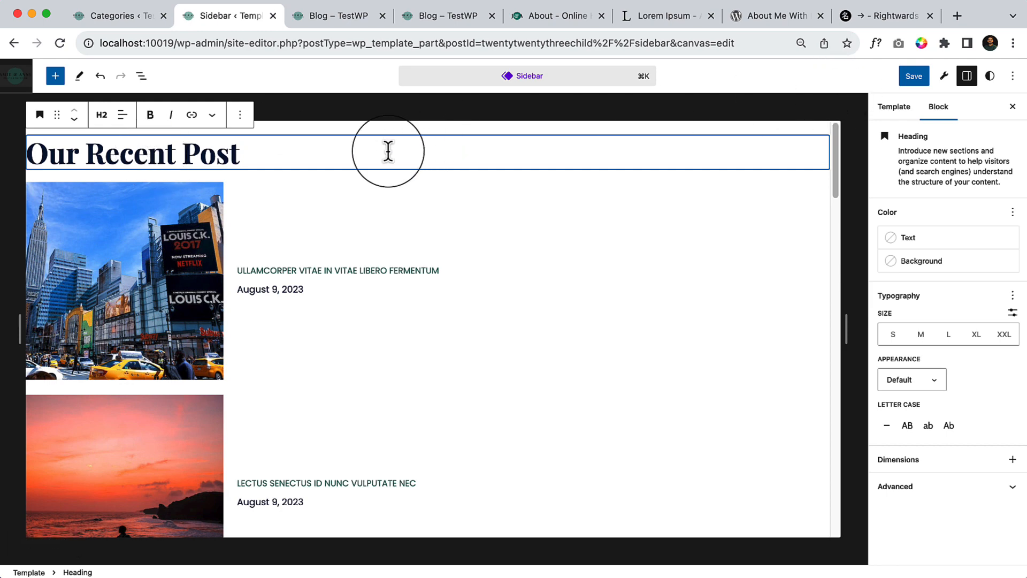
click(102, 114)
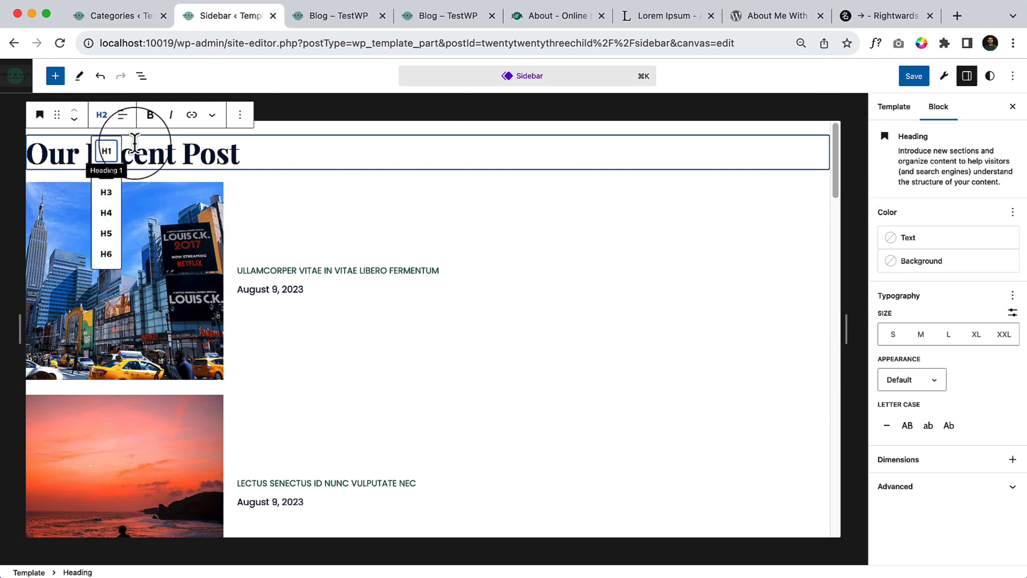
click(107, 192)
Save the Sidebar with its new heading and reload the live Blog page to check it.
click(914, 77)
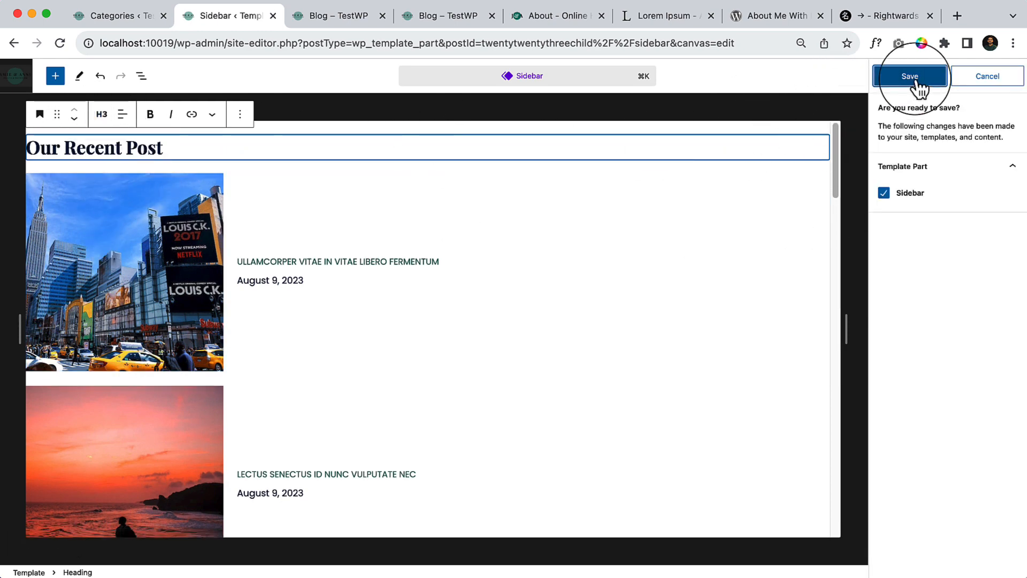
click(916, 79)
click(356, 16)
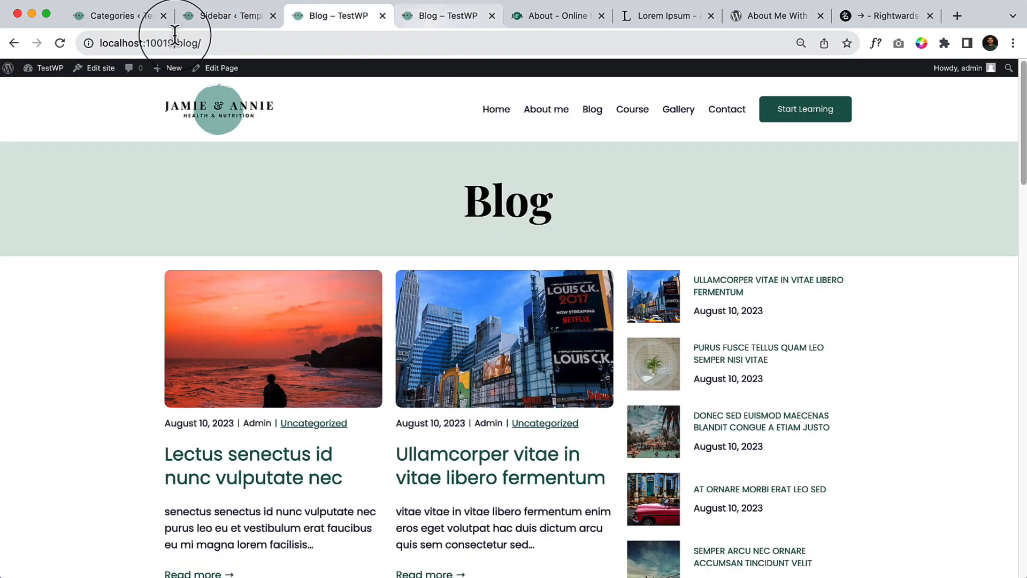
click(61, 44)
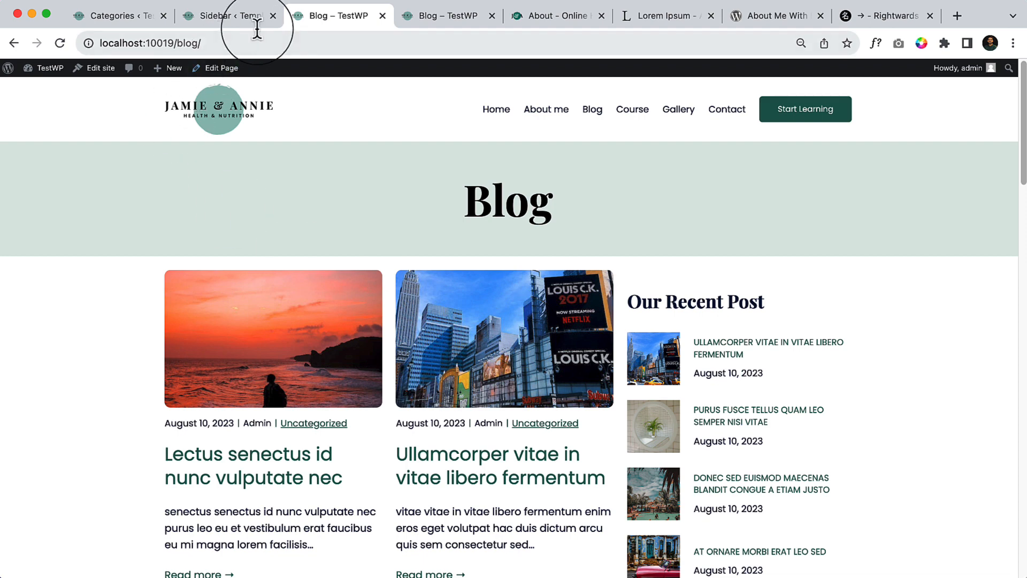
Select the "Our Recent Post" heading and enable its padding and margin dimension controls.
click(221, 18)
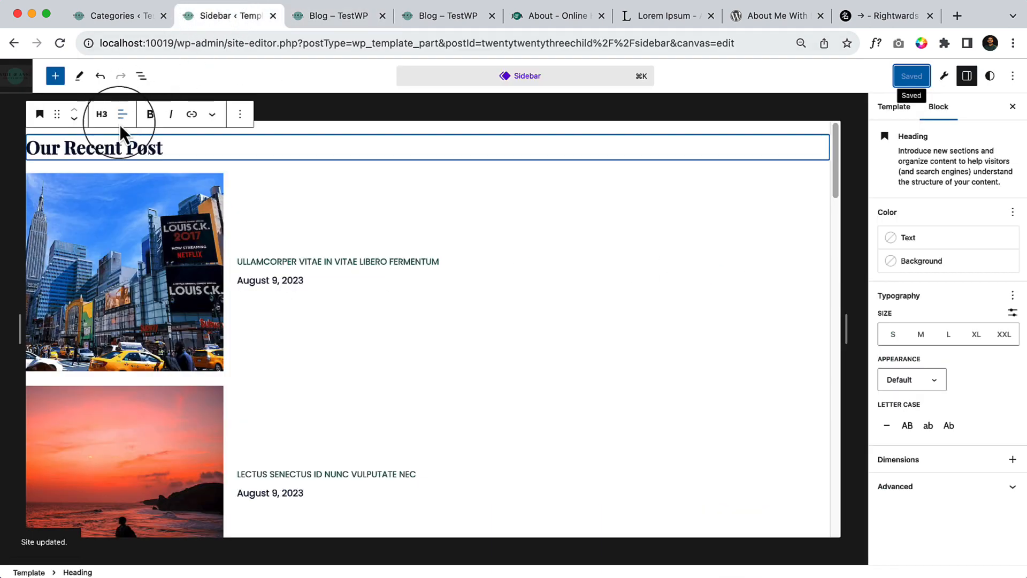
click(416, 125)
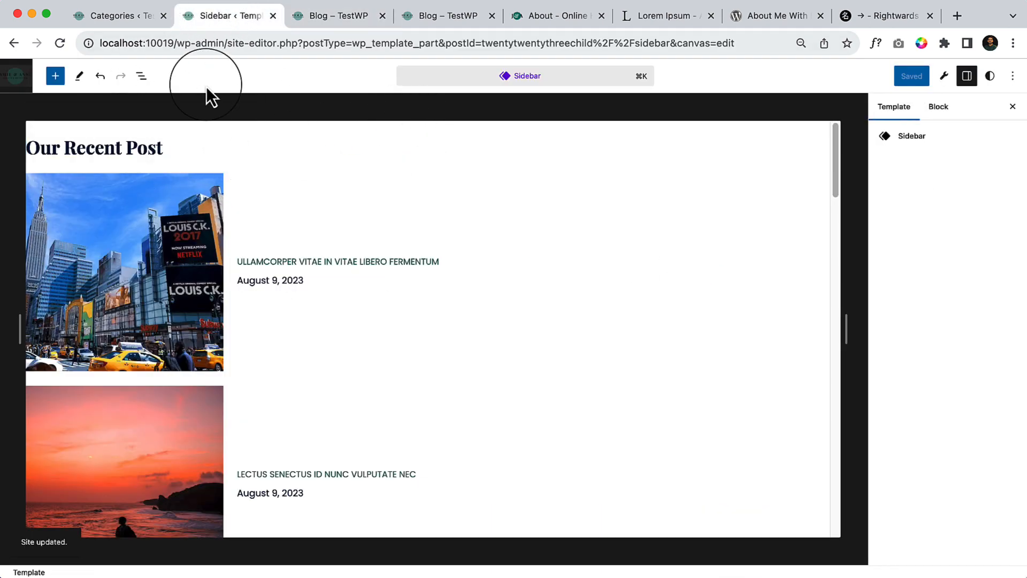
click(141, 77)
click(387, 151)
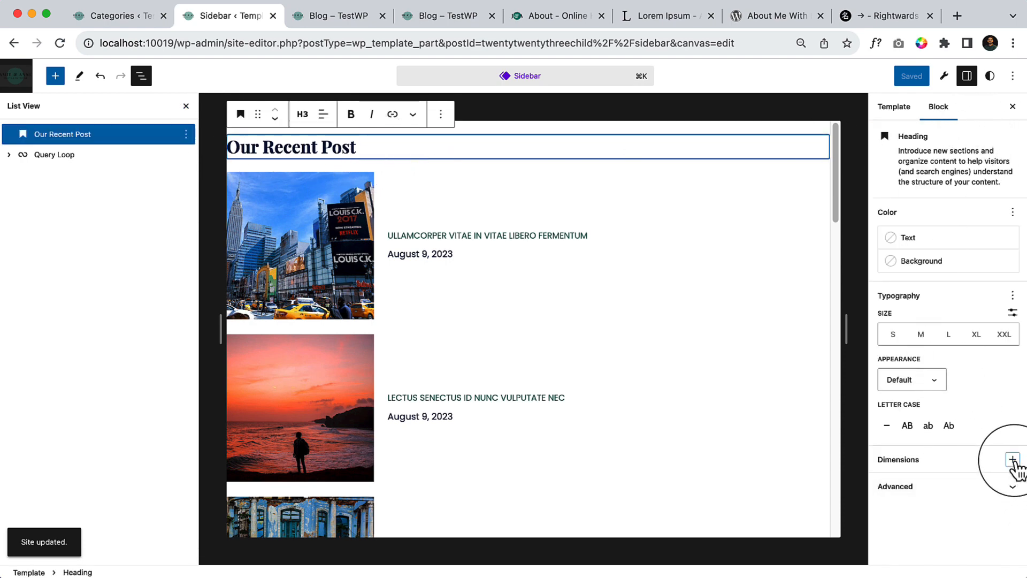
click(1012, 459)
click(971, 507)
click(1002, 459)
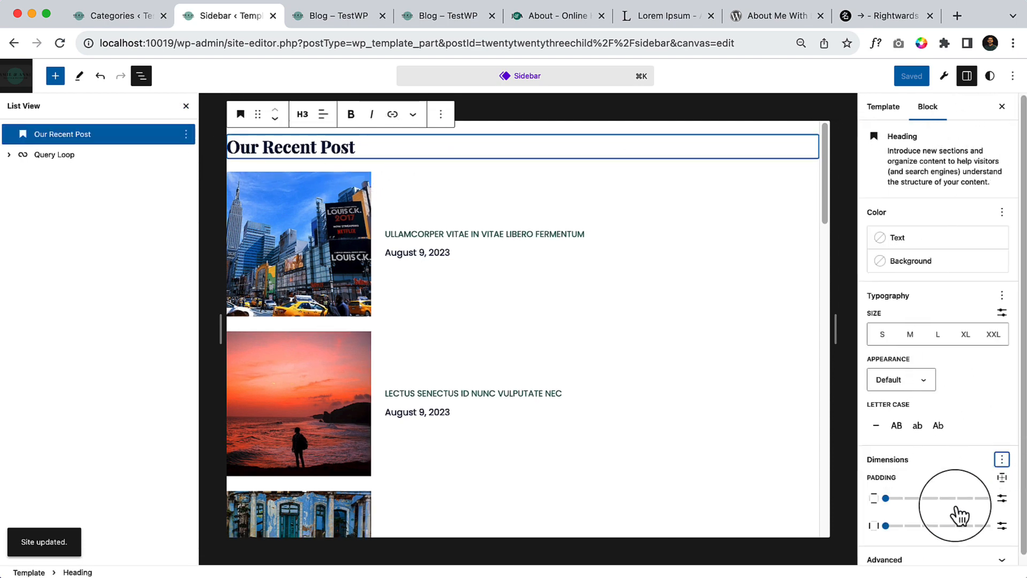
click(1003, 459)
click(934, 526)
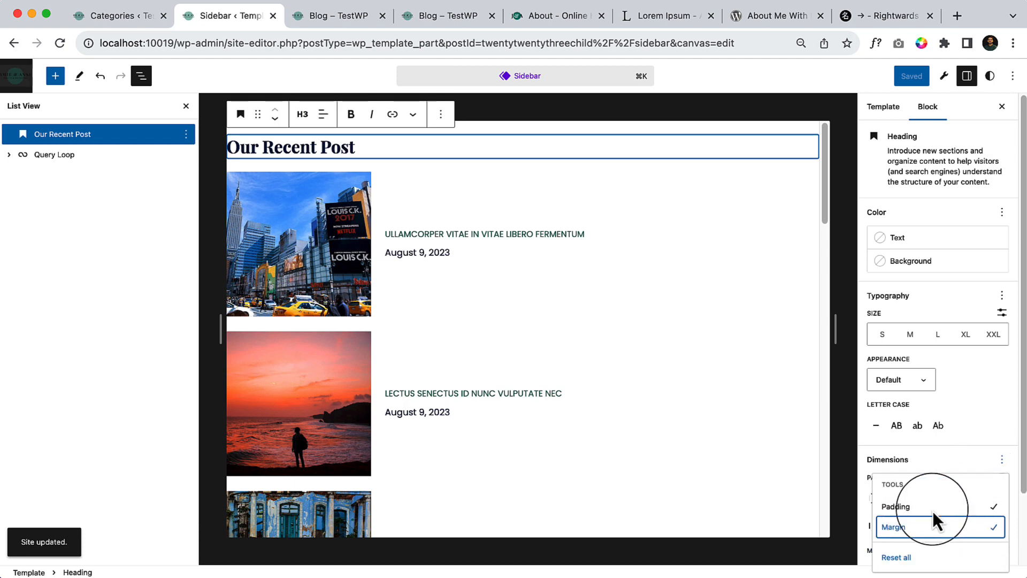
click(947, 466)
scroll(926, 463, down, 3)
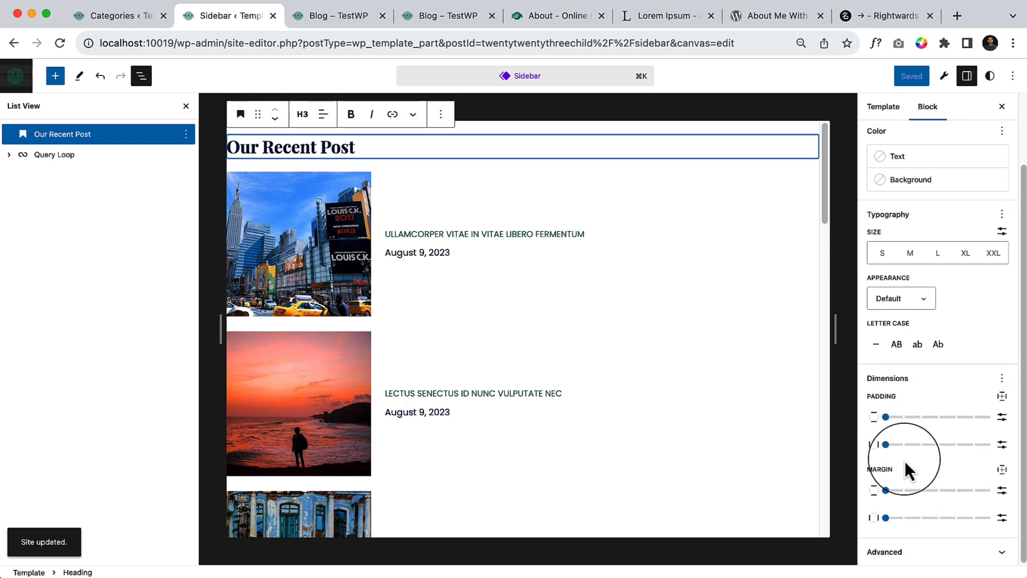
Set the heading's vertical margin to 0 and save the Sidebar template part.
click(886, 490)
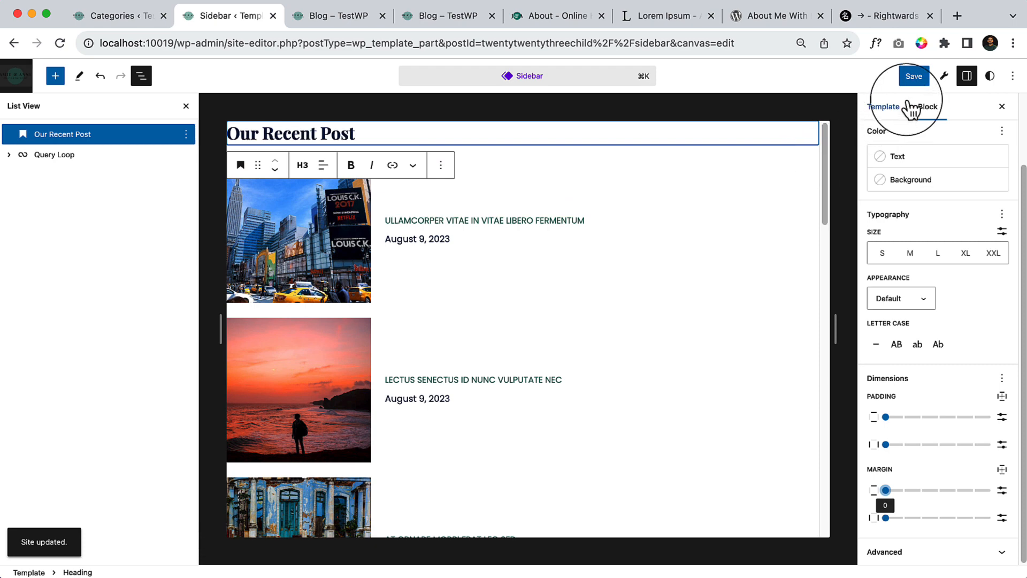
click(921, 82)
click(918, 86)
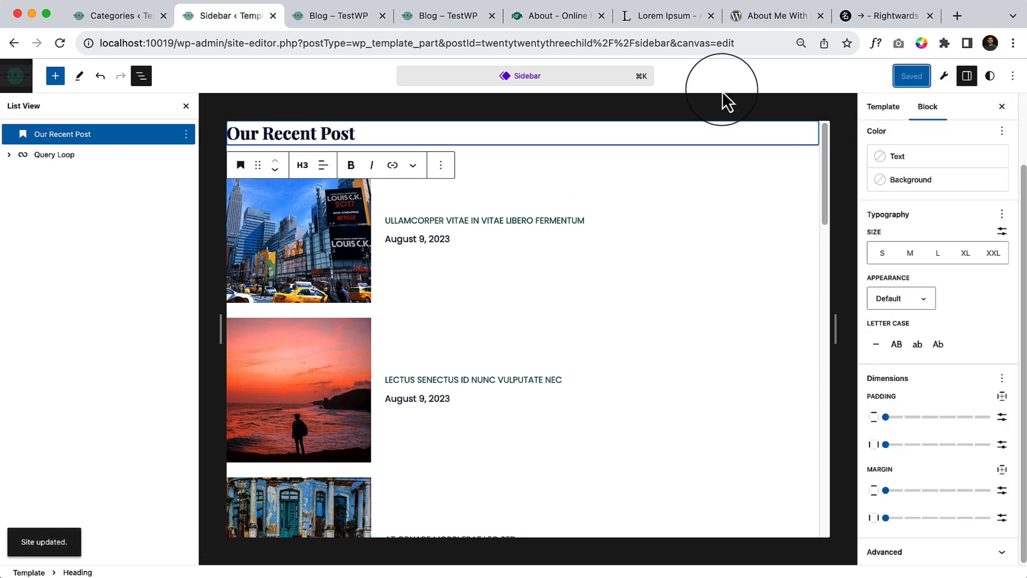
click(65, 156)
shift+click(67, 135)
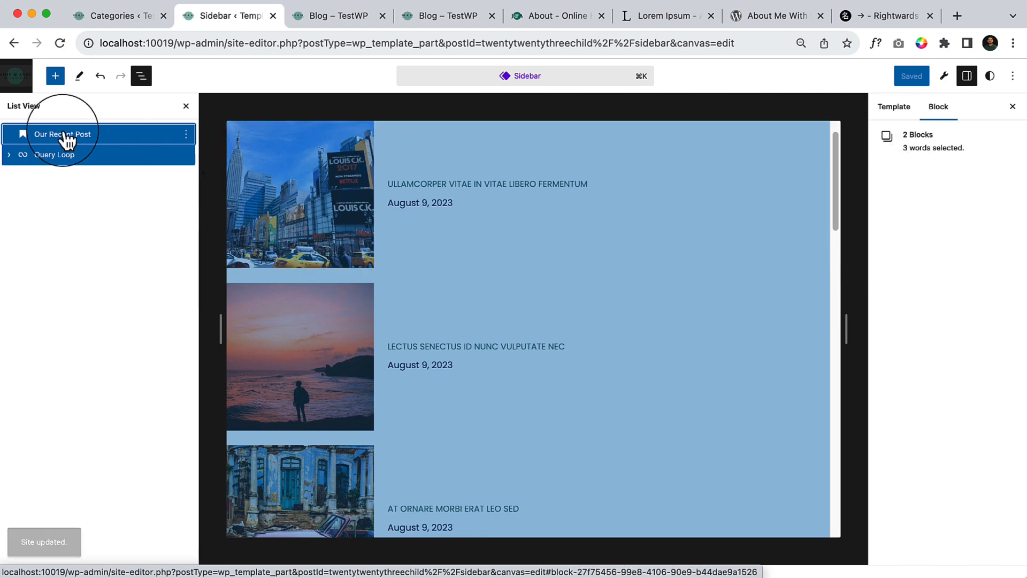
click(63, 45)
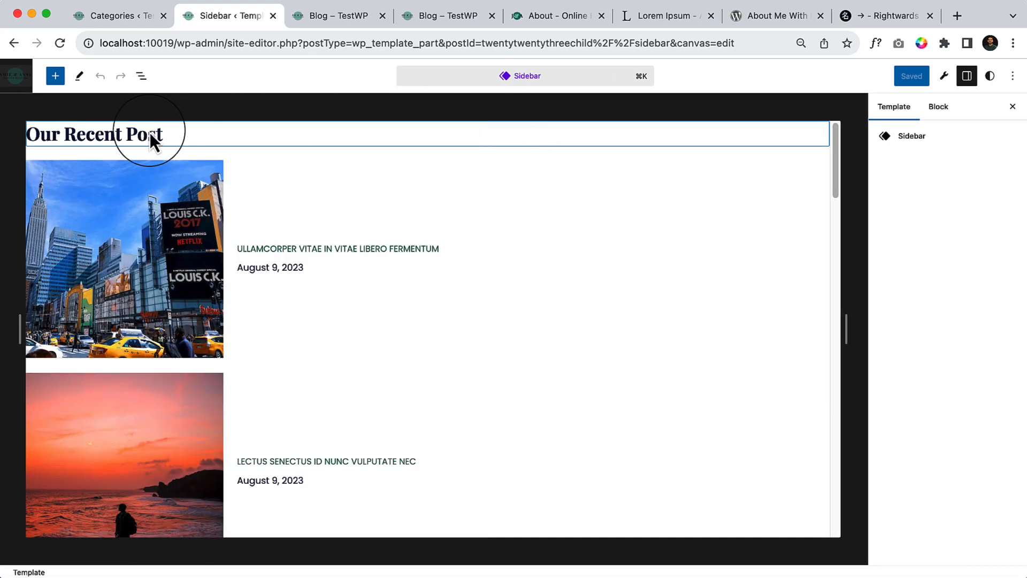
Group the "Our Recent Post" heading and the Query Loop into one Group block.
click(141, 76)
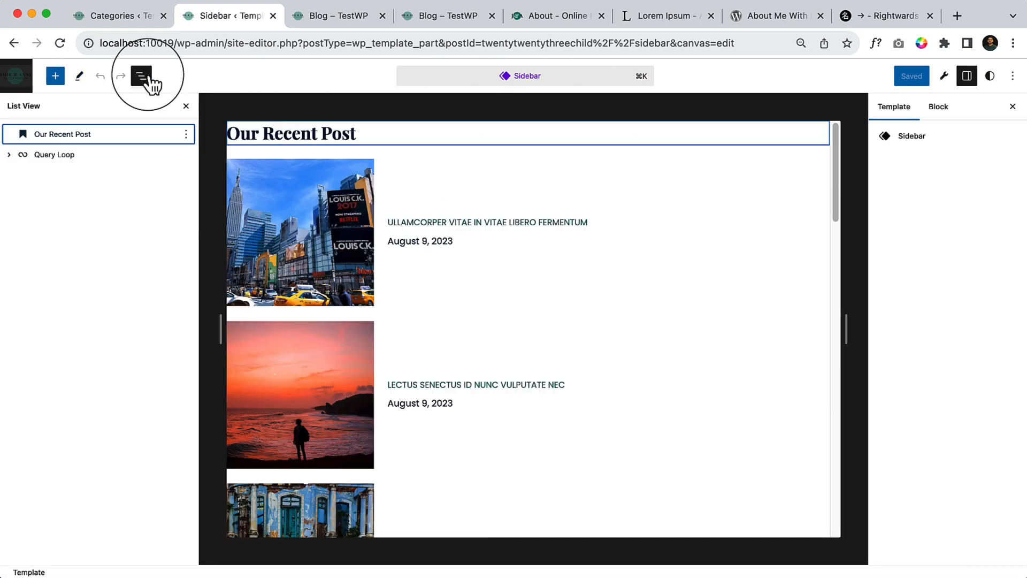
click(97, 133)
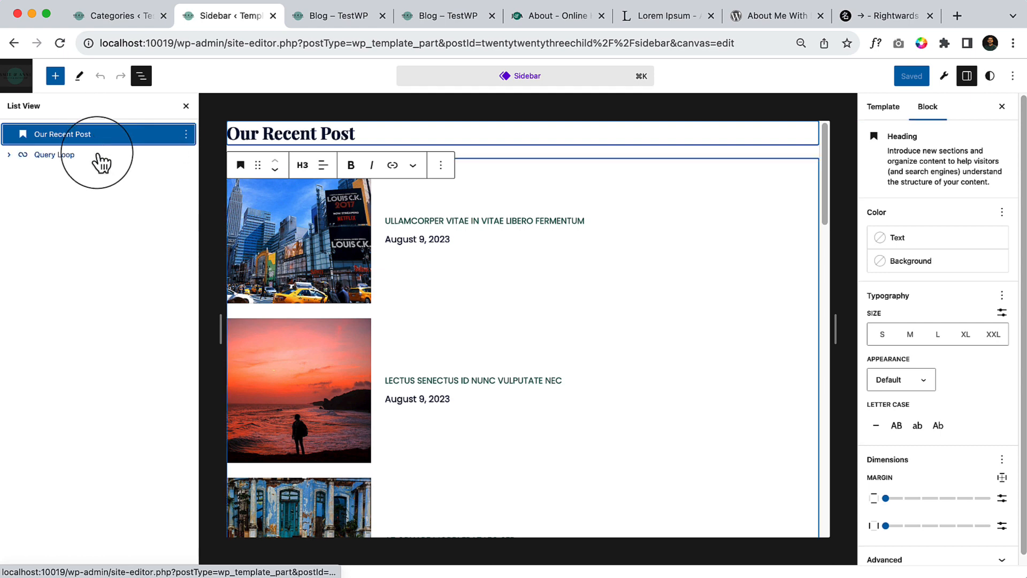
shift+click(98, 161)
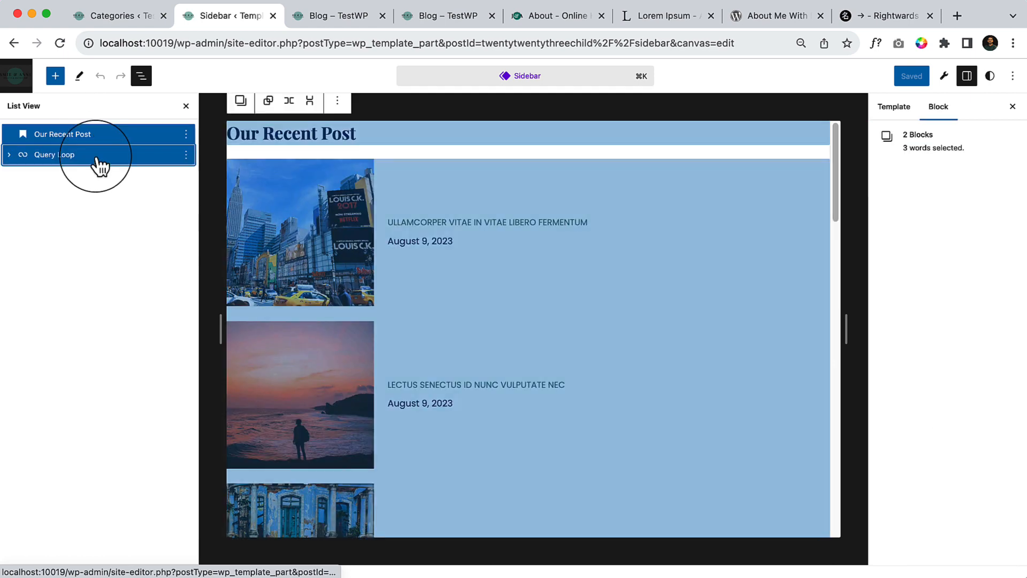
click(268, 101)
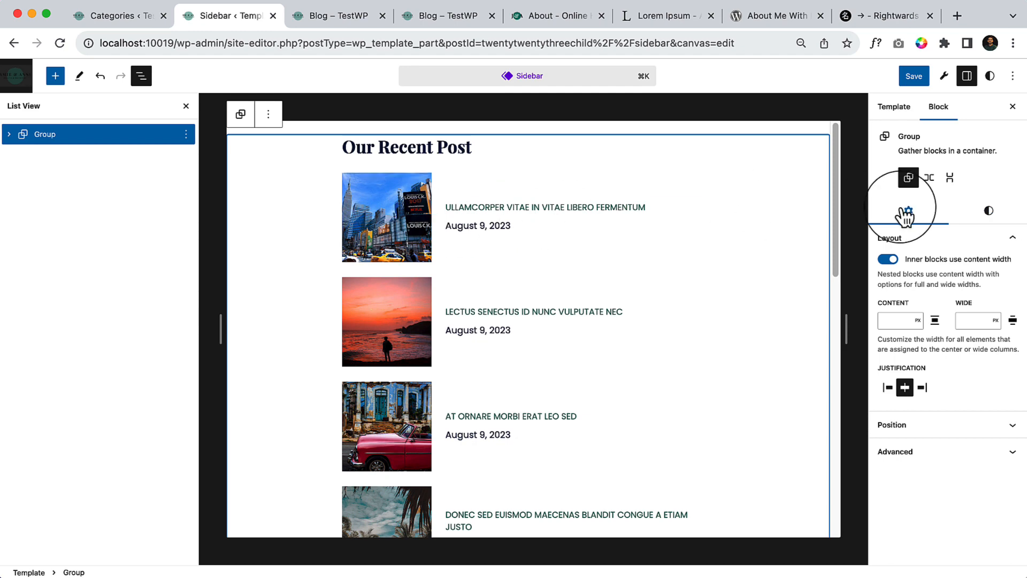
Set the alignment of both the "Our Recent Post" heading and the Query Loop inside the Group to Wide width.
click(10, 134)
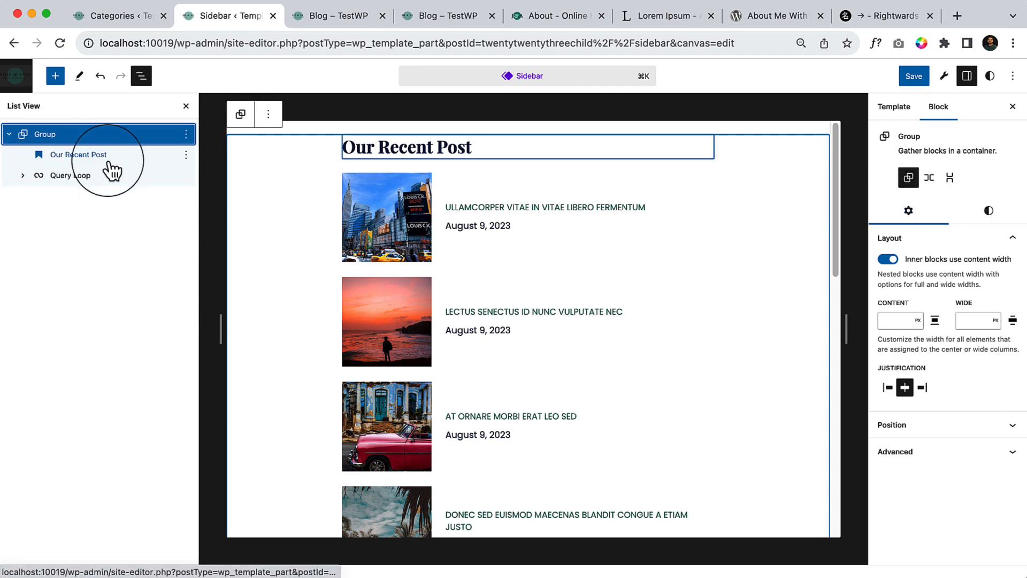
click(110, 160)
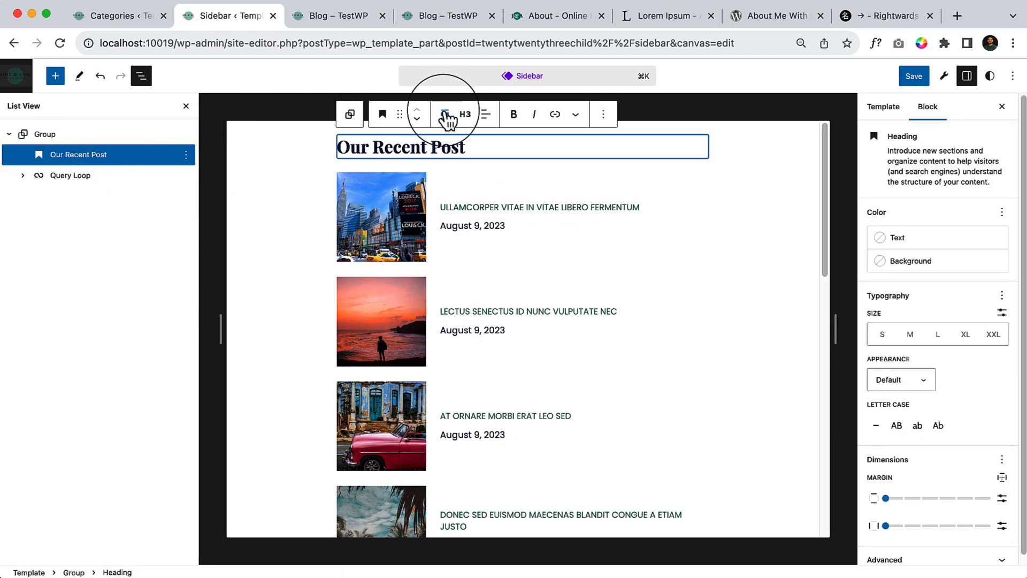
click(443, 114)
click(471, 177)
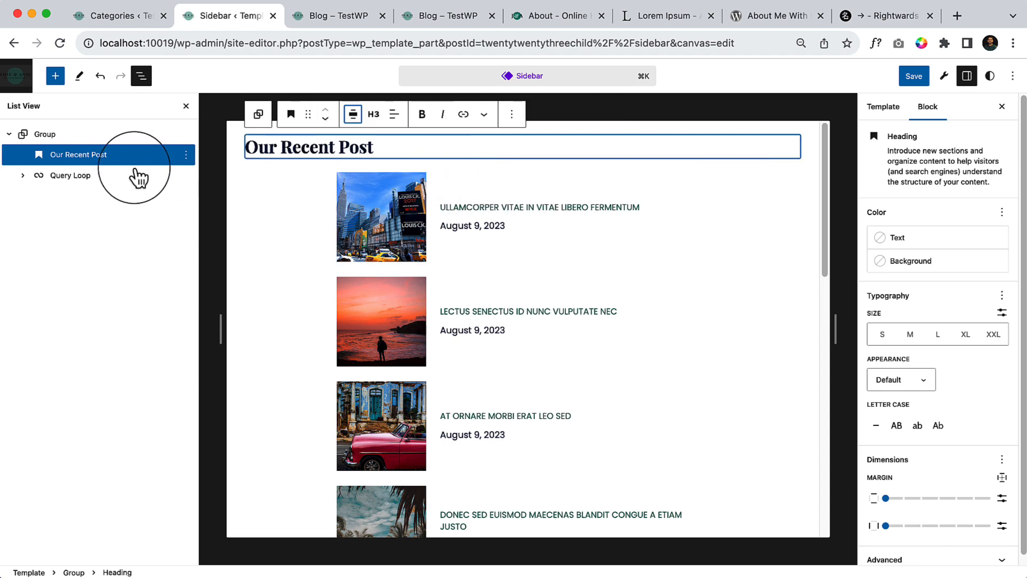
click(138, 175)
click(451, 114)
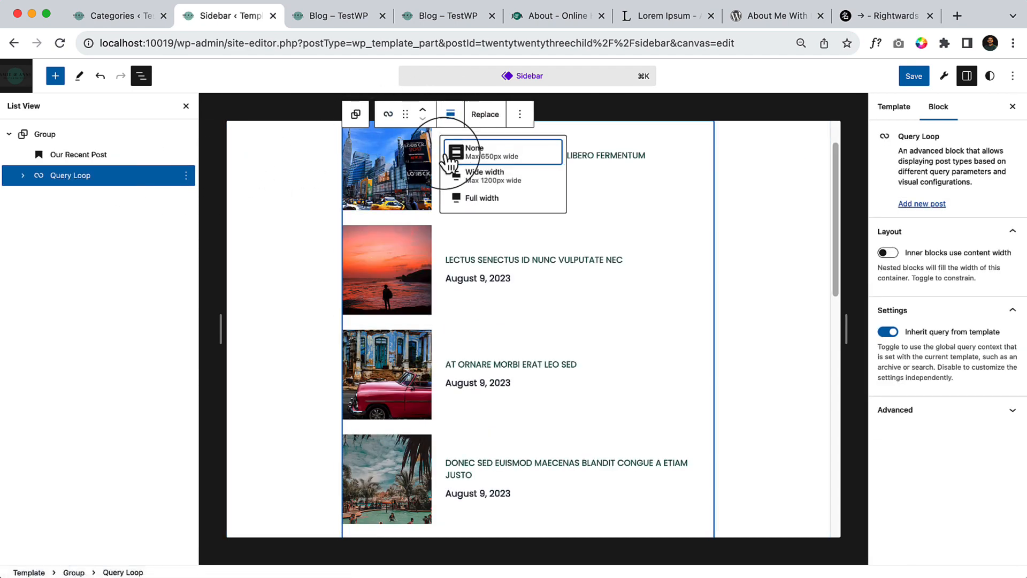
click(474, 173)
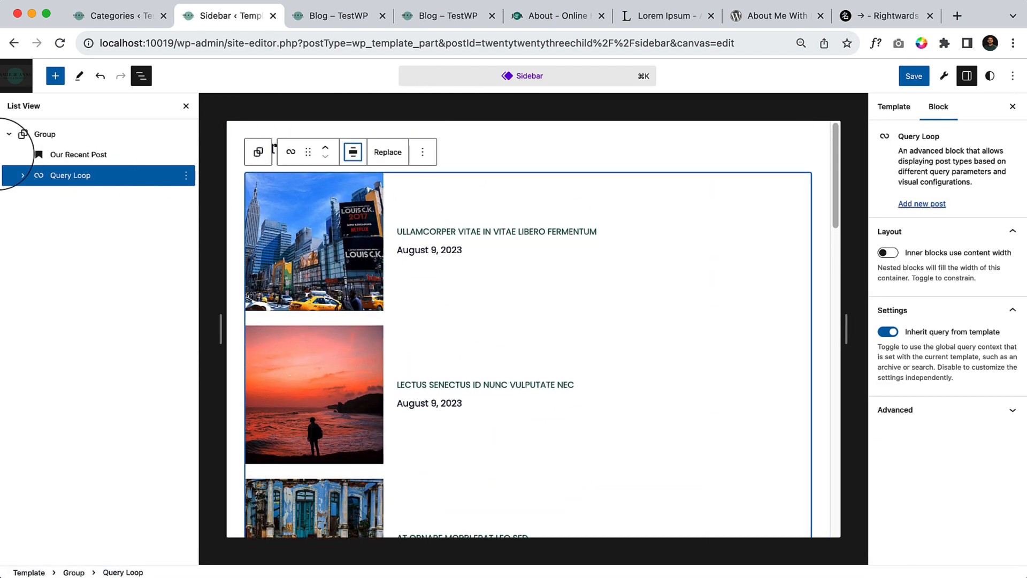
Give the Group a solid light grey background from the last theme colour.
click(64, 135)
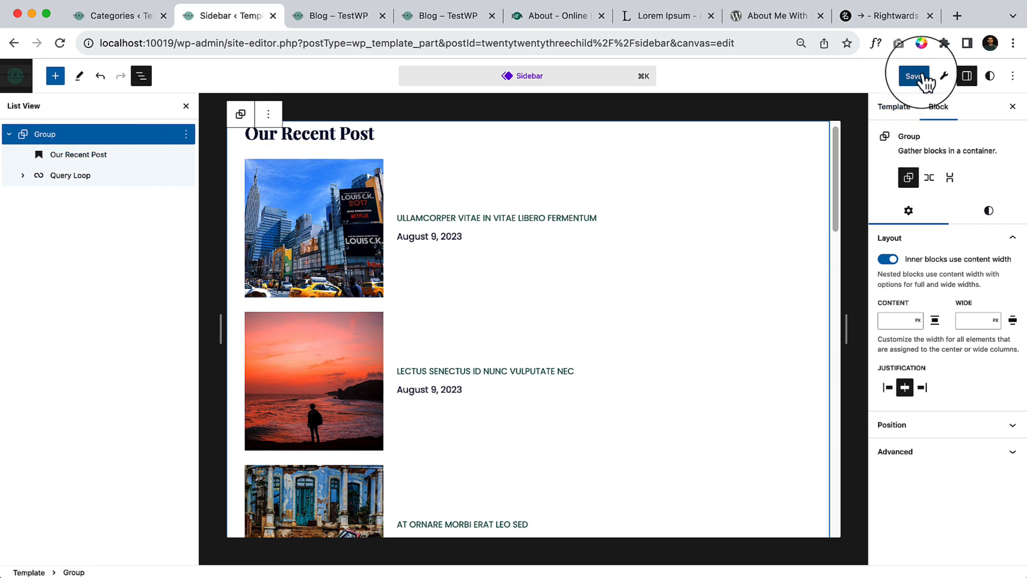
click(989, 211)
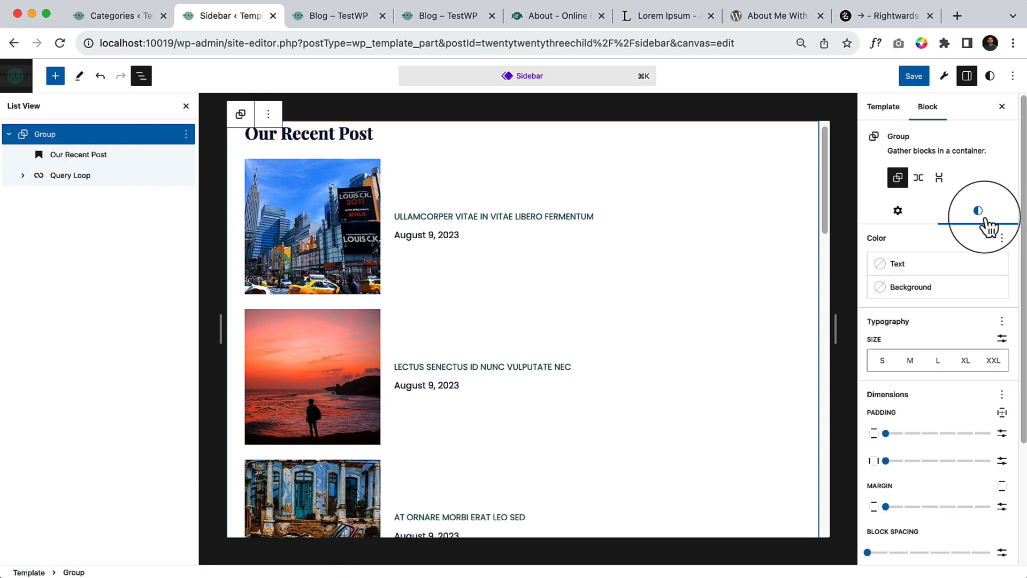
click(916, 291)
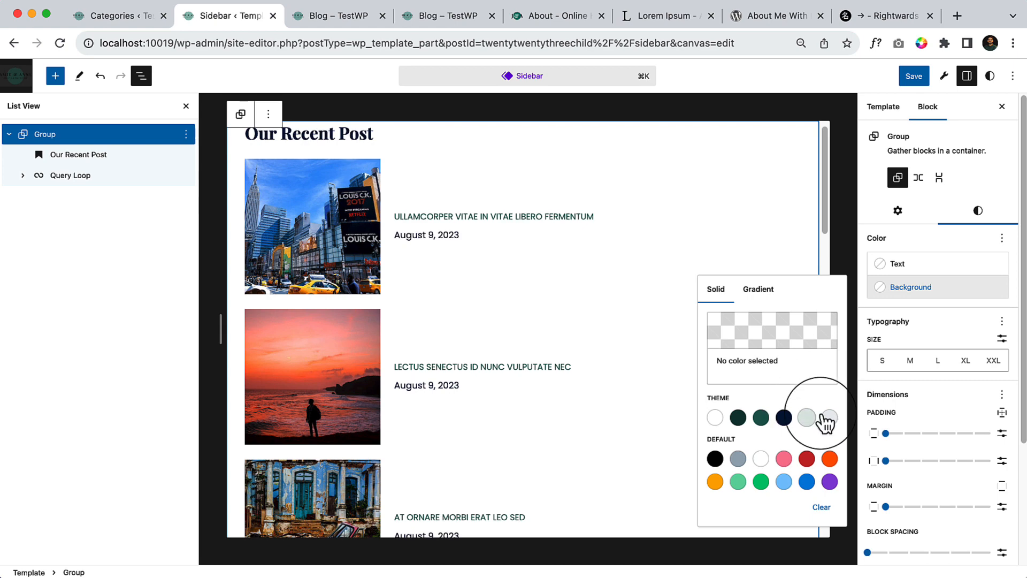
click(830, 418)
Set the border radius of the sidebar's Post Featured Image to 5 px.
click(354, 210)
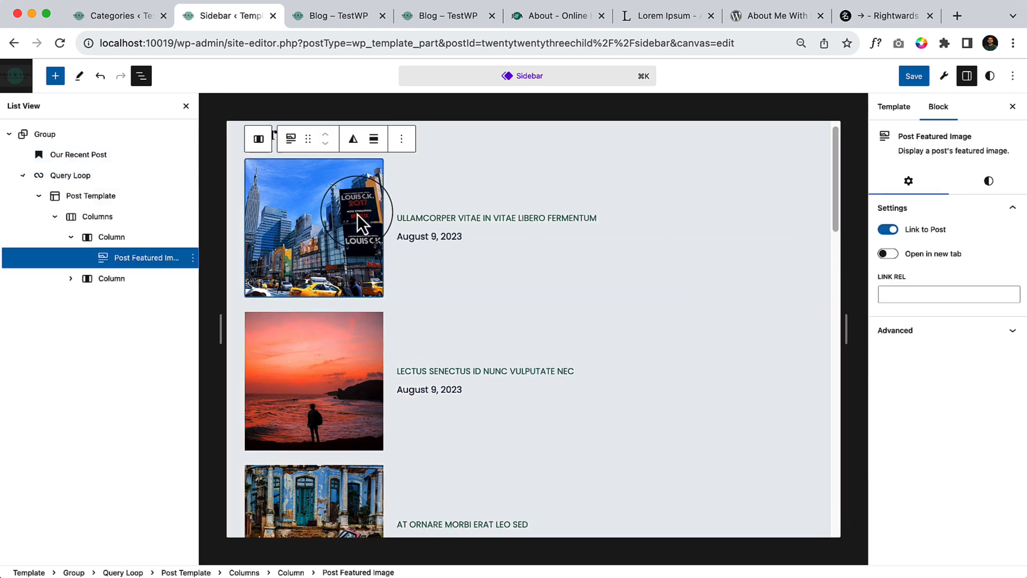
click(988, 182)
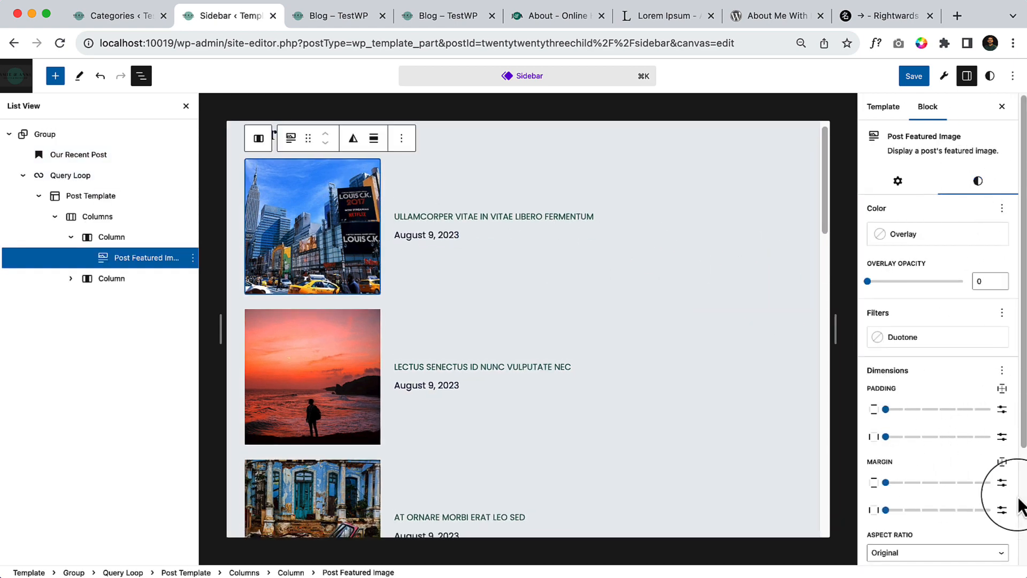
scroll(1000, 503, down, 3)
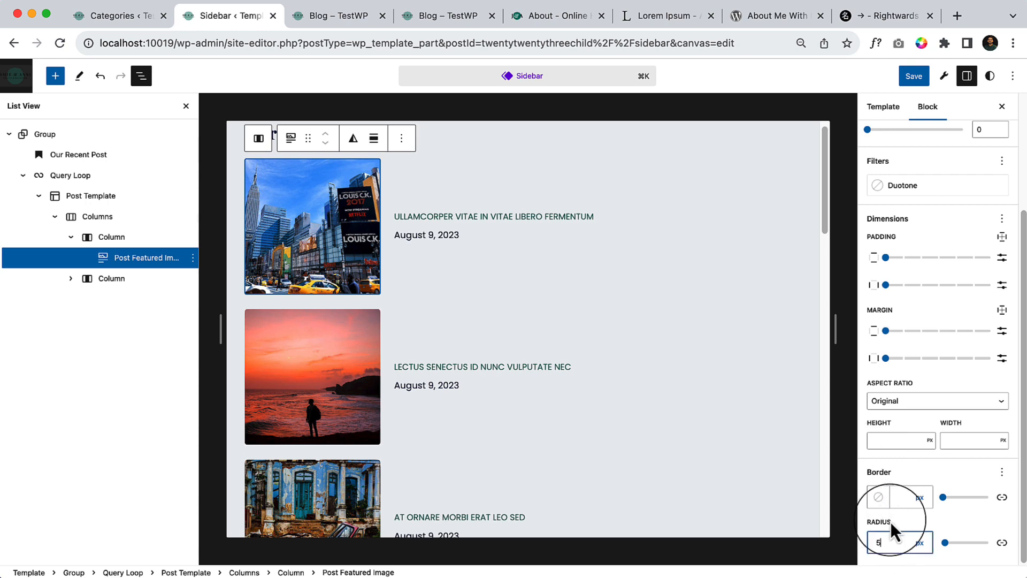
Save the Sidebar template part and check the grey recent-post section on the live Blog page.
click(114, 139)
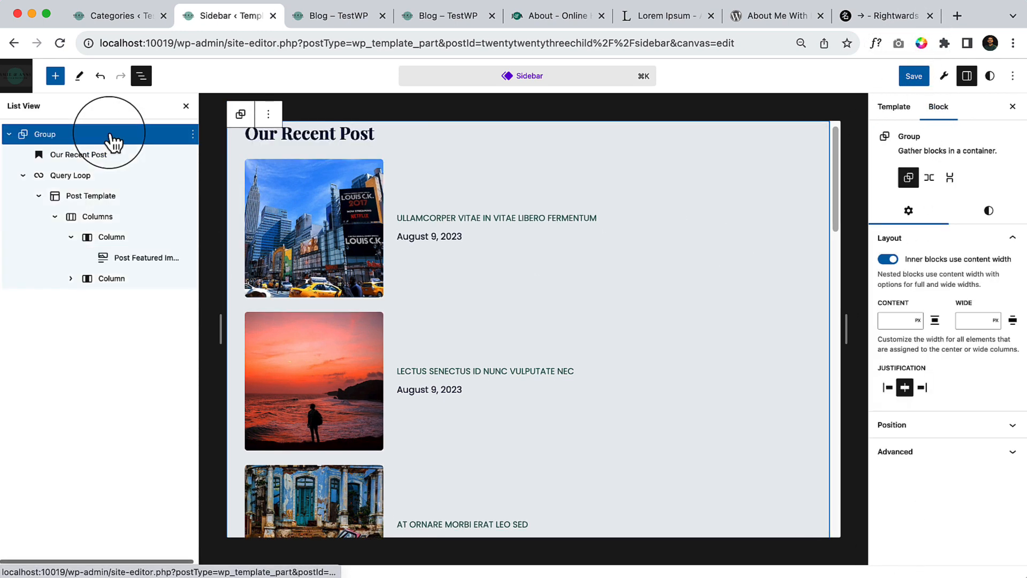
click(914, 76)
click(915, 79)
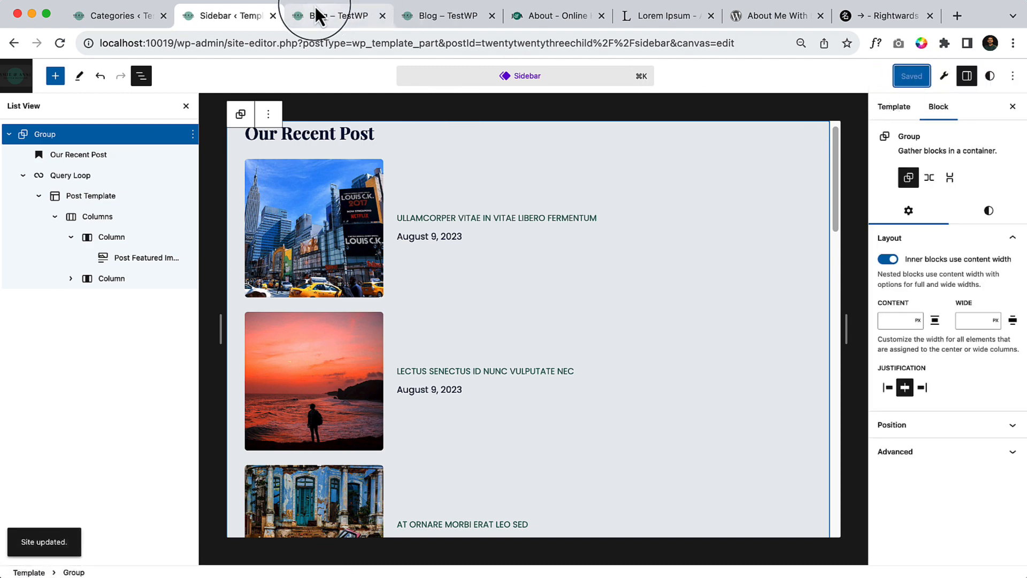
click(319, 15)
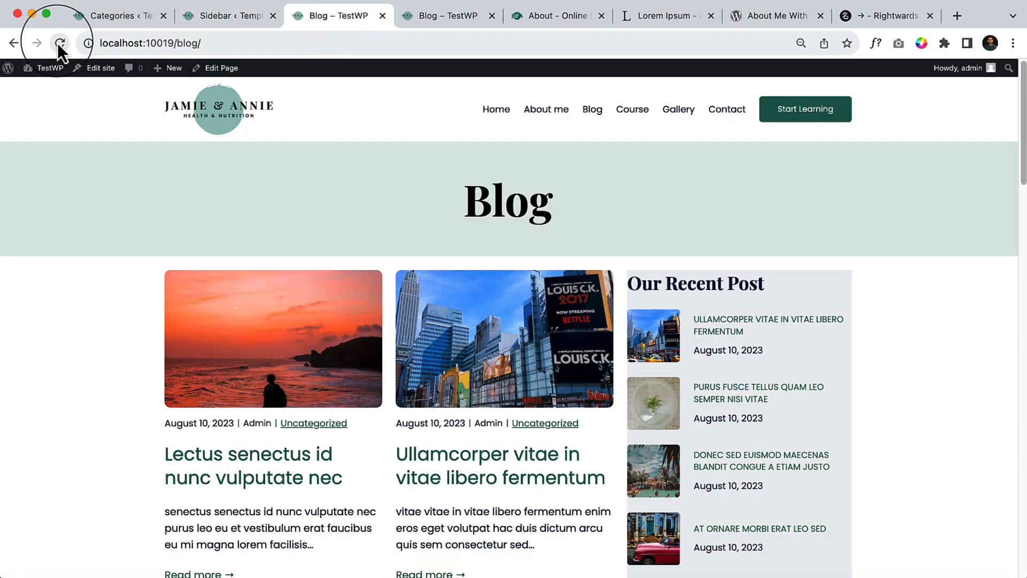
scroll(802, 471, down, 15)
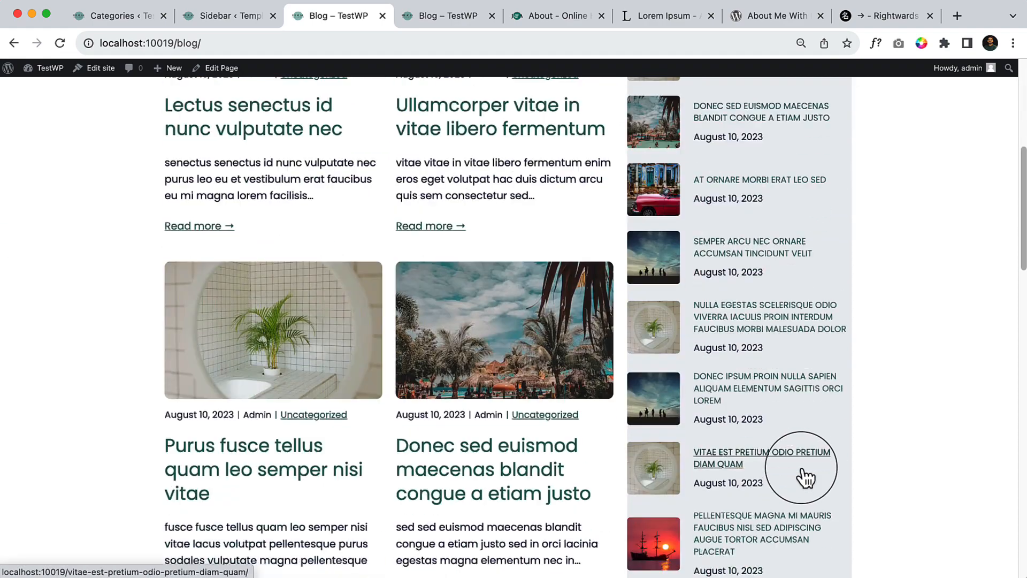
scroll(802, 471, up, 15)
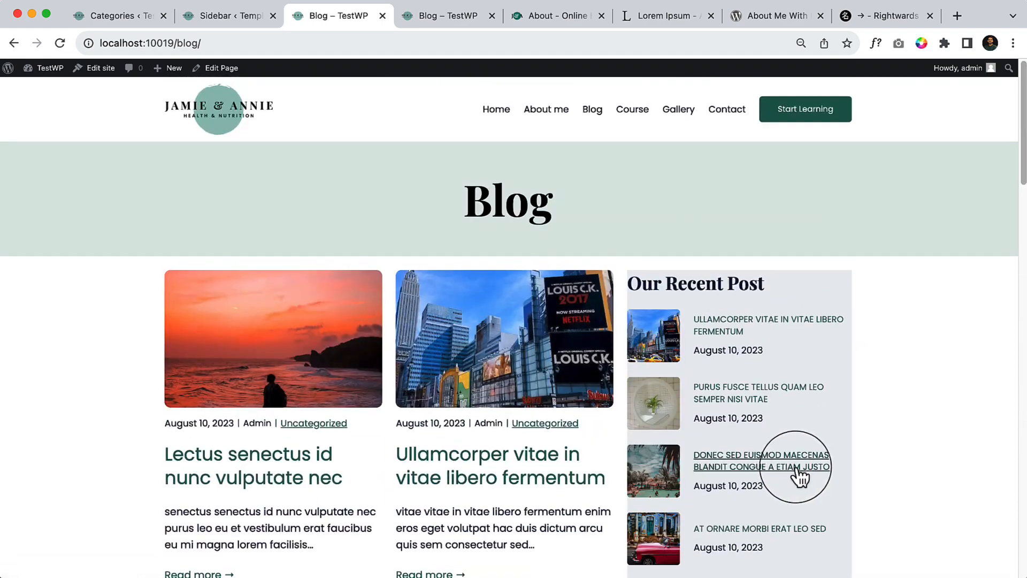
Set the border radius of the sidebar Group to 10 px.
click(229, 19)
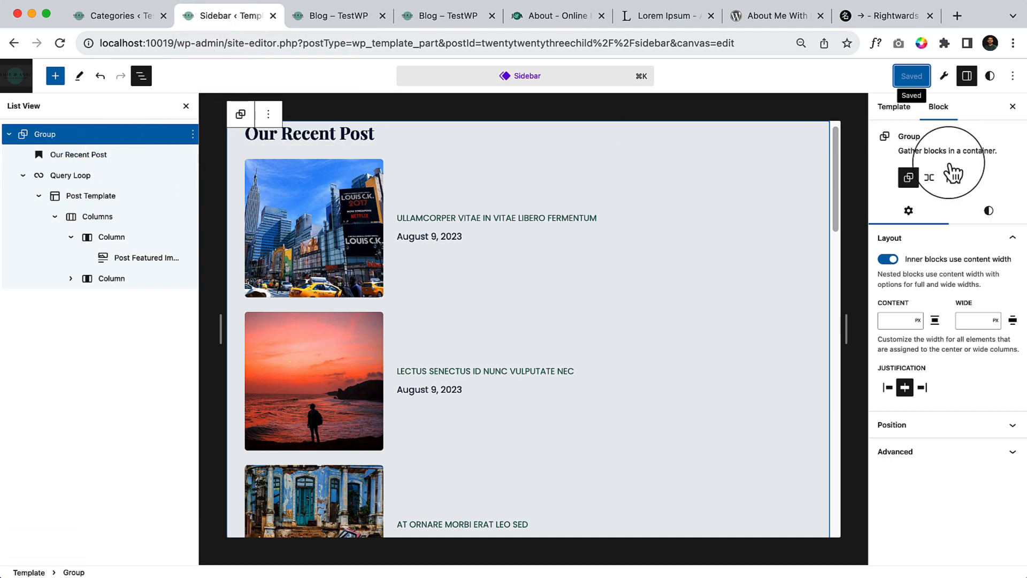
click(1000, 211)
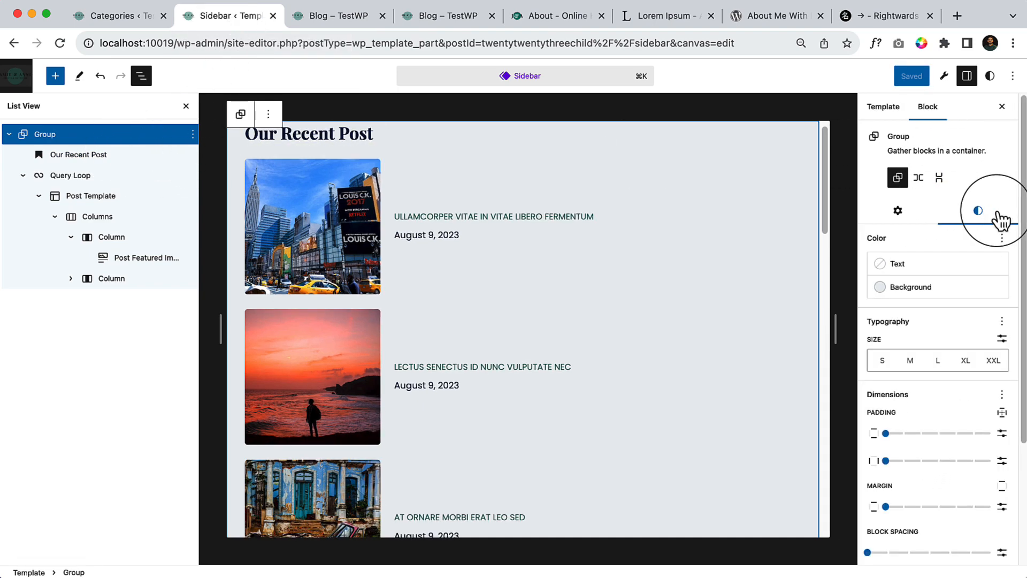
scroll(939, 513, down, 3)
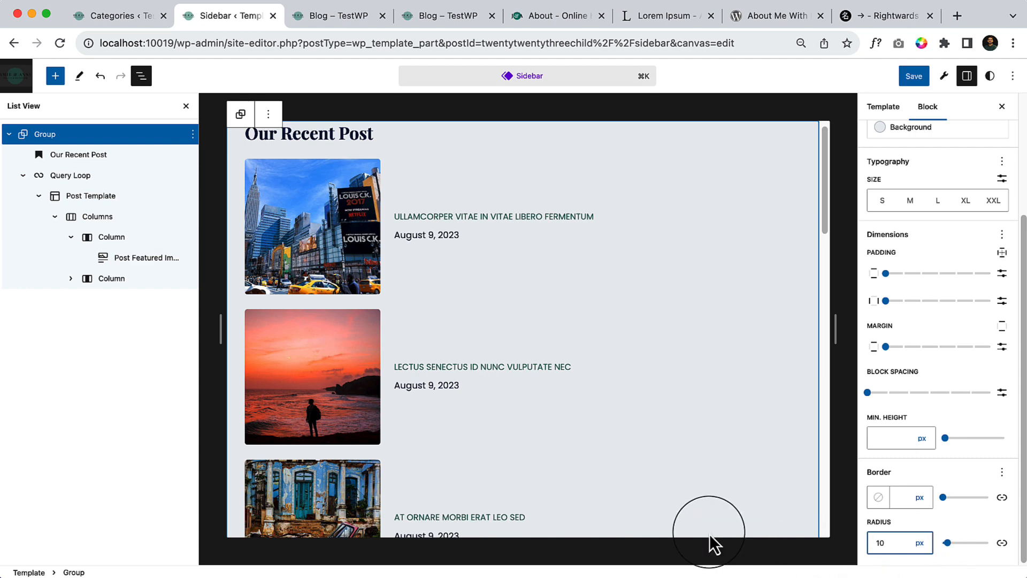
Set the Group's vertical and horizontal padding to step 2 and save the Sidebar template part.
scroll(399, 367, up, 1)
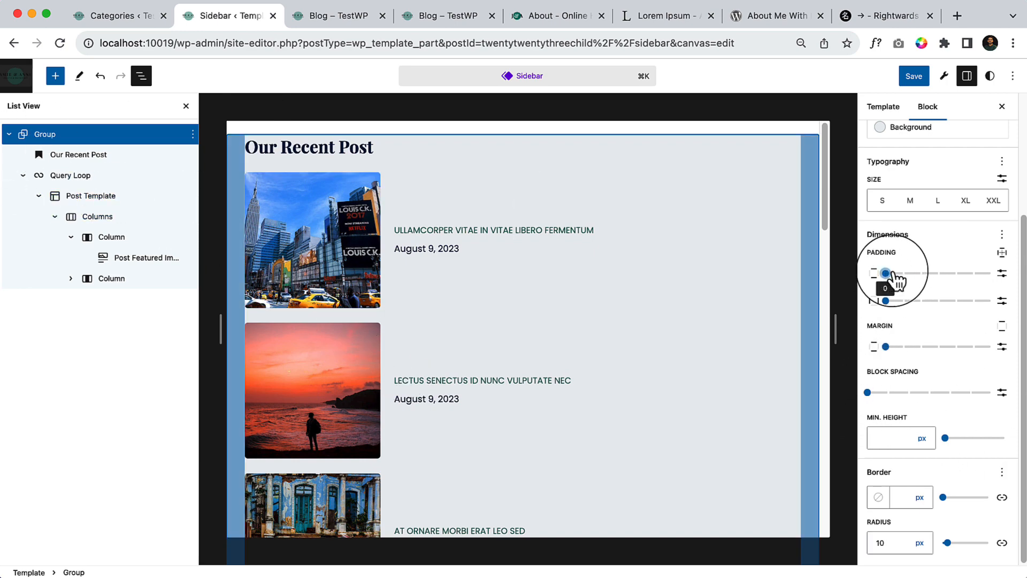
drag(886, 273, 921, 300)
click(914, 76)
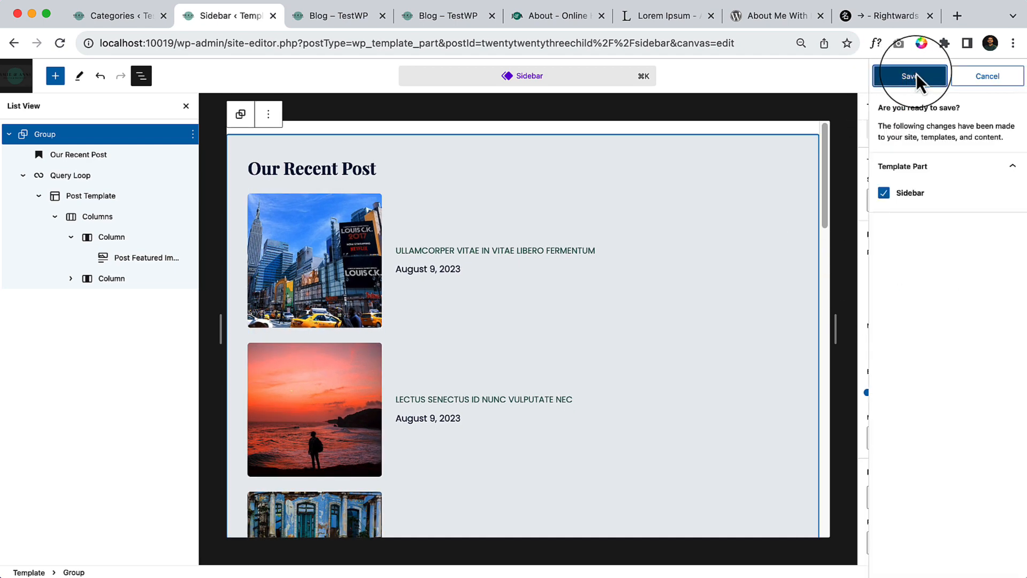
click(916, 76)
Reload the live Blog page and examine the padding and rounded corners along the whole recent-post sidebar at a larger zoom.
click(307, 19)
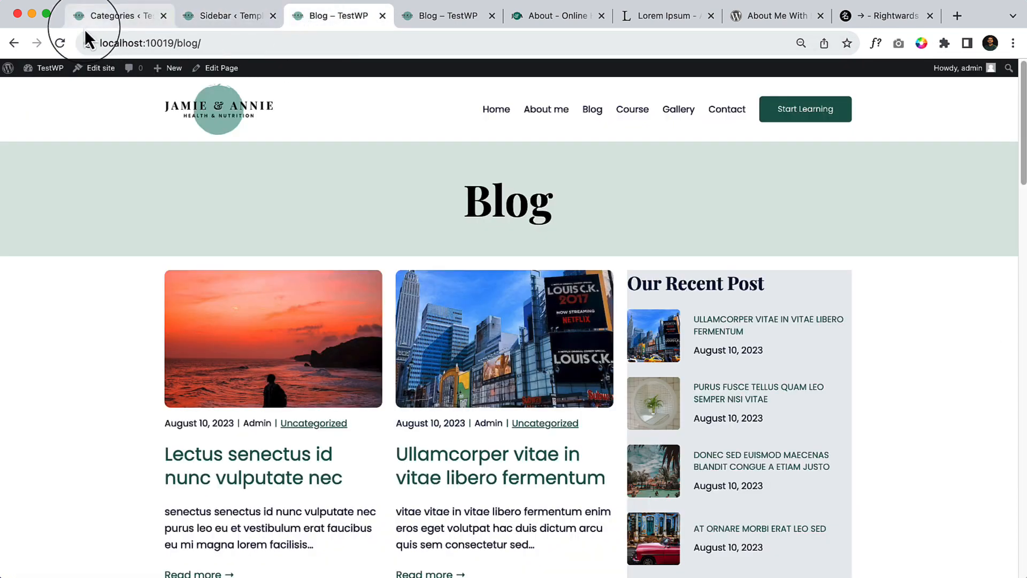
click(60, 43)
click(321, 324)
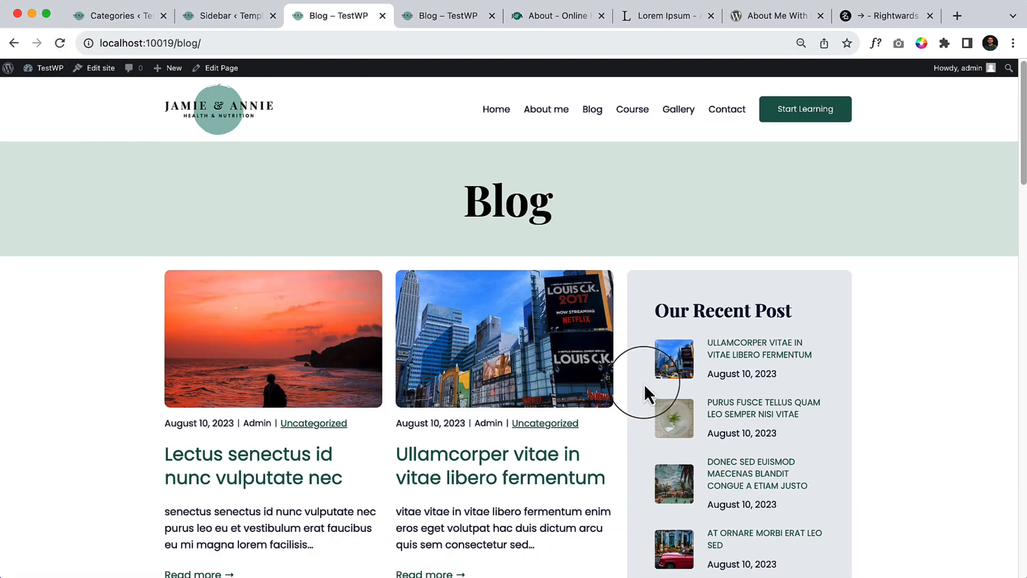
scroll(644, 384, down, 4)
key(super+equal)
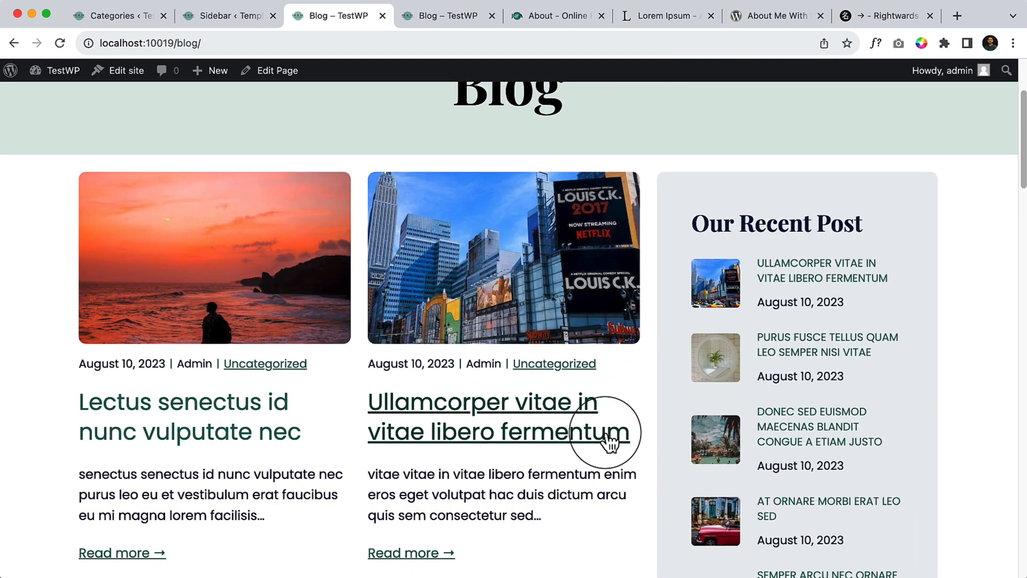
scroll(689, 398, down, 3)
scroll(881, 446, down, 5)
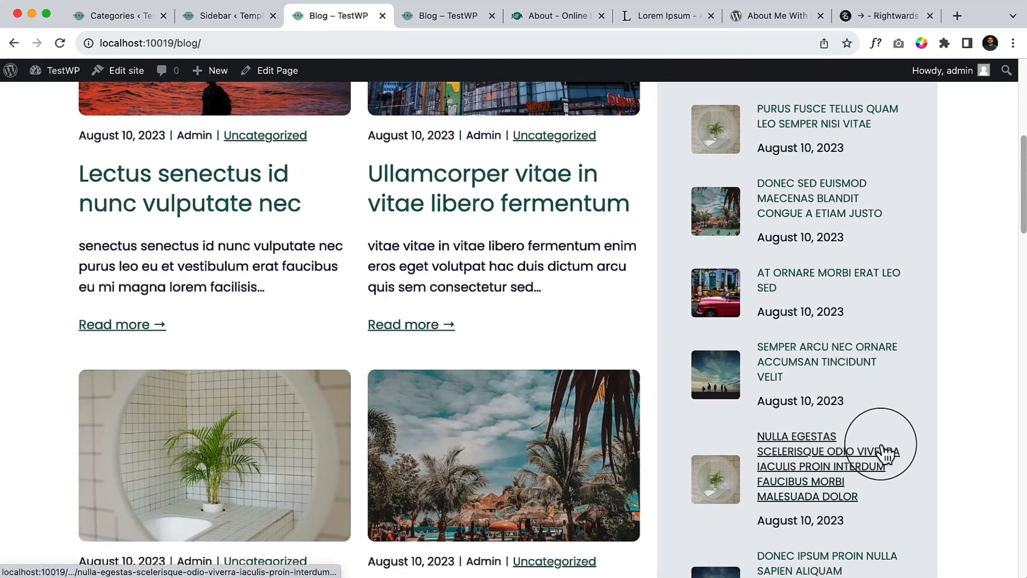
scroll(881, 446, down, 2)
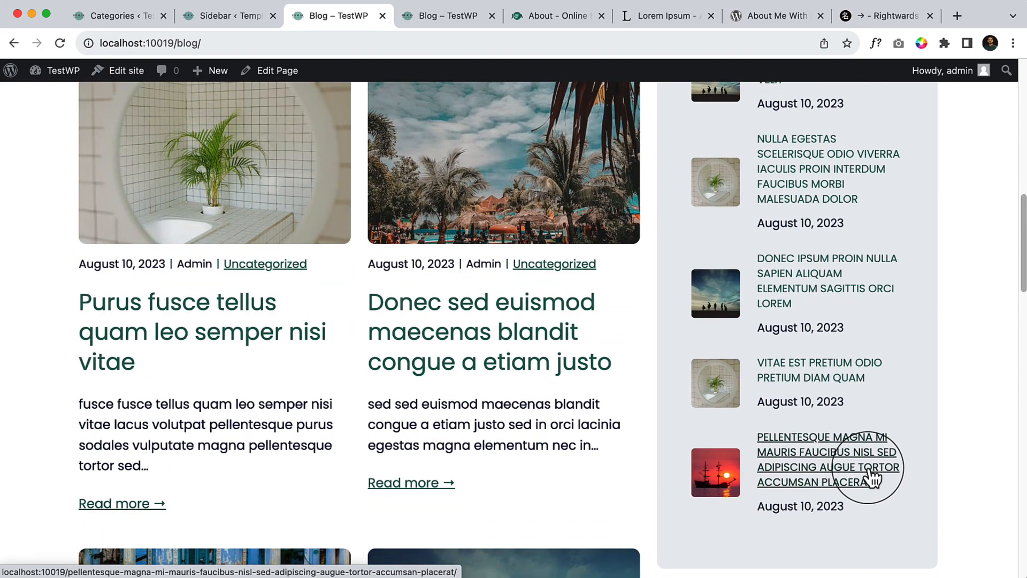
Set the Group's vertical and horizontal padding to step 1 and save the Sidebar template part.
click(217, 21)
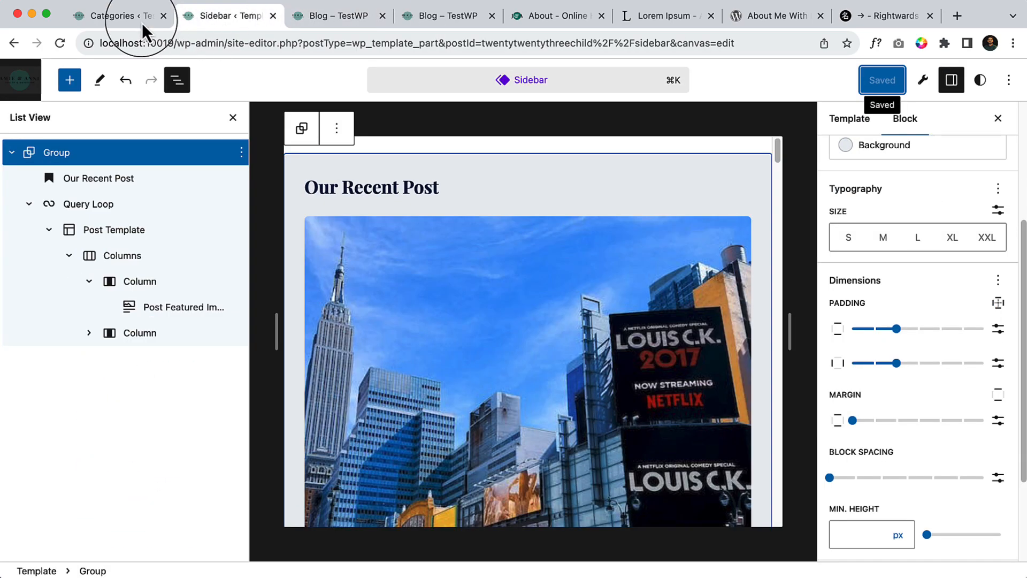
drag(897, 329, 874, 330)
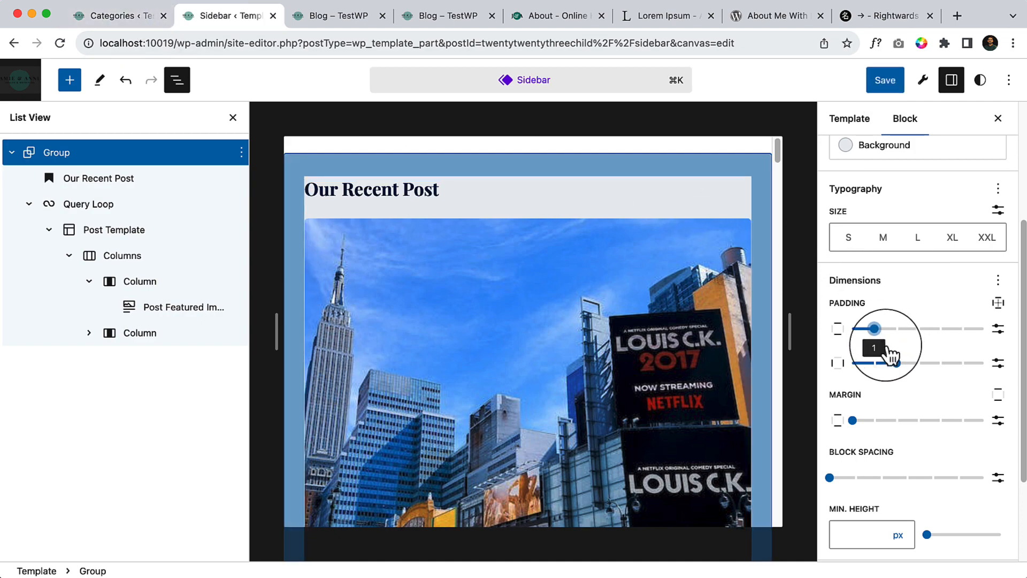
drag(887, 368, 875, 364)
click(885, 80)
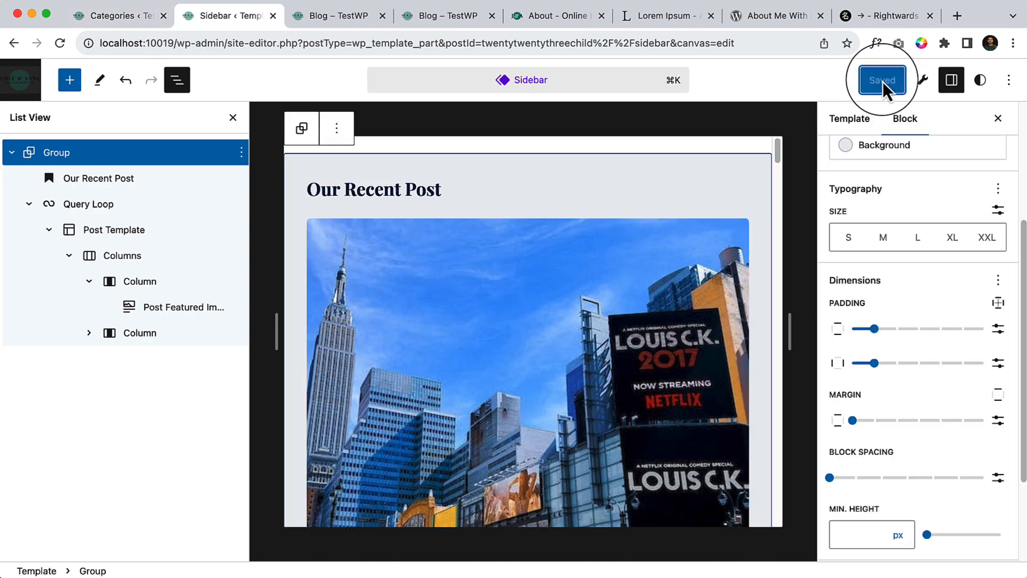
Reload the live Blog page and review the sidebar with its new padding.
click(321, 15)
click(58, 38)
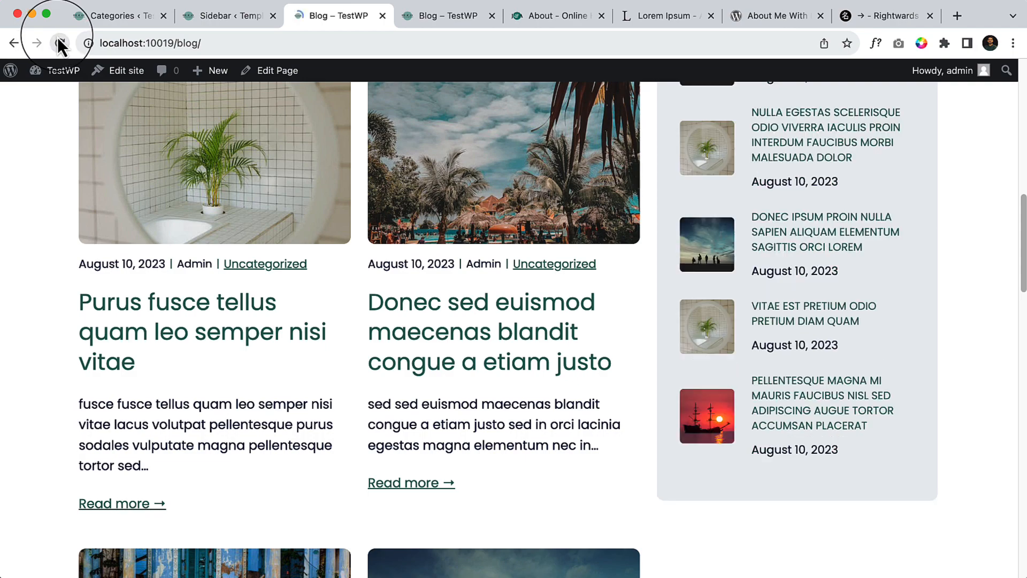
scroll(567, 273, up, 10)
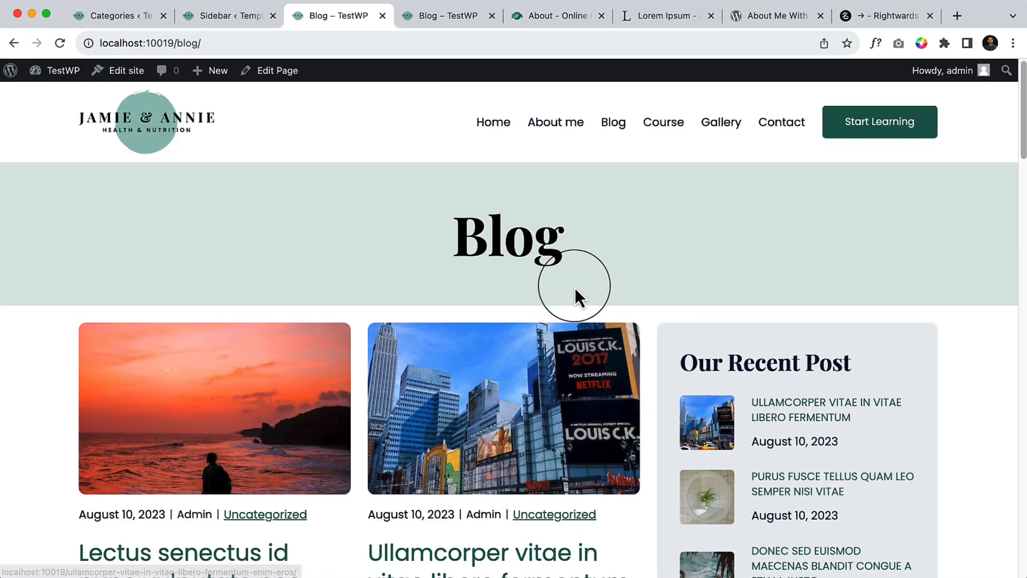
Examine the live Blog page's post grid and the full length of the recent-post sidebar.
scroll(576, 287, down, 15)
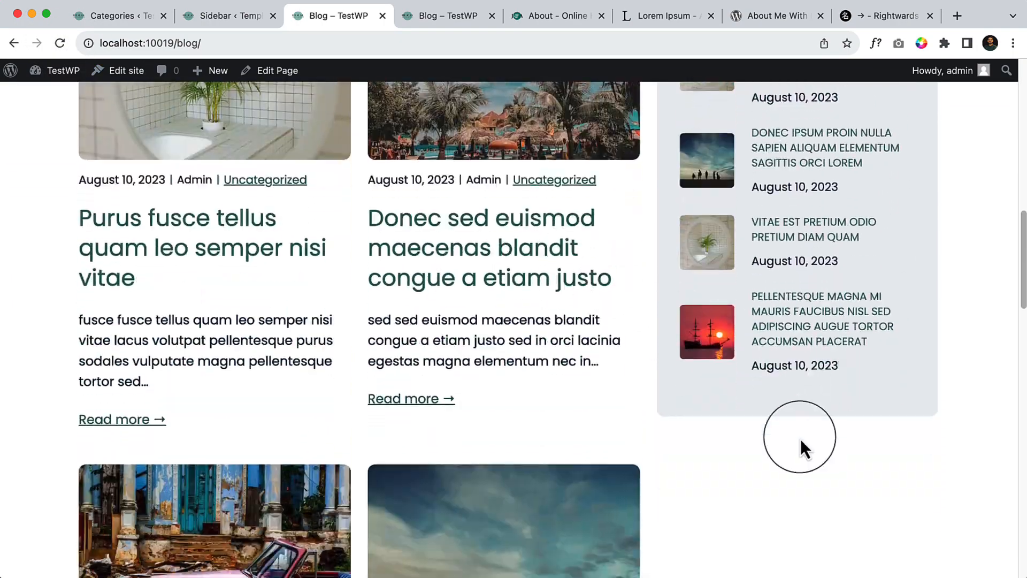
scroll(814, 458, up, 5)
scroll(923, 416, down, 15)
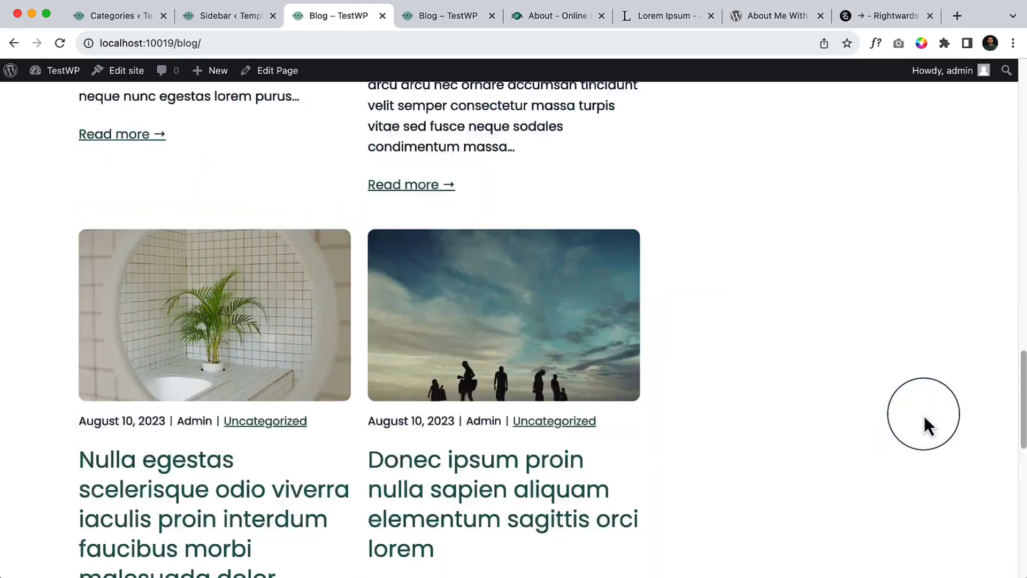
scroll(691, 273, up, 12)
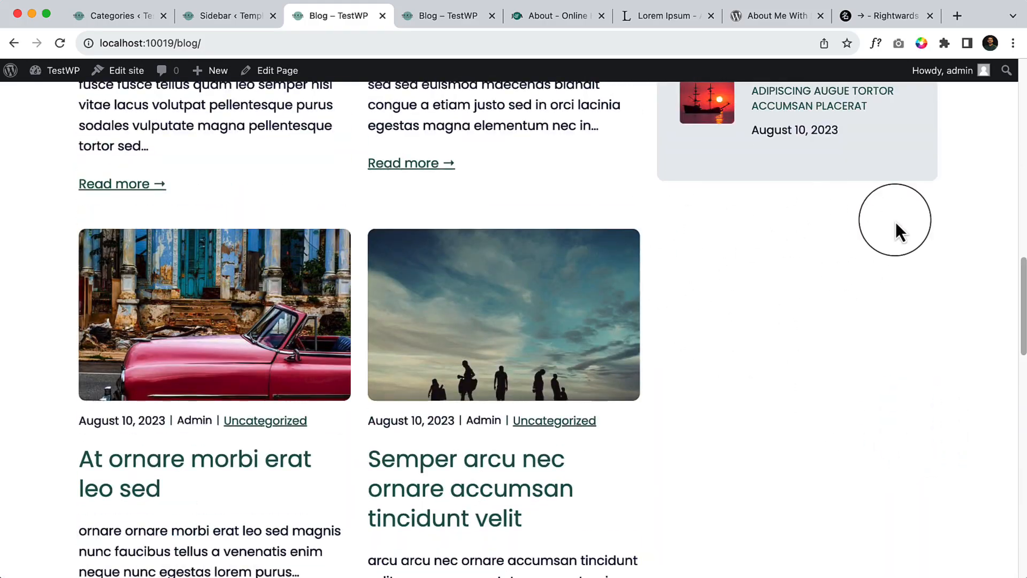
scroll(740, 272, up, 15)
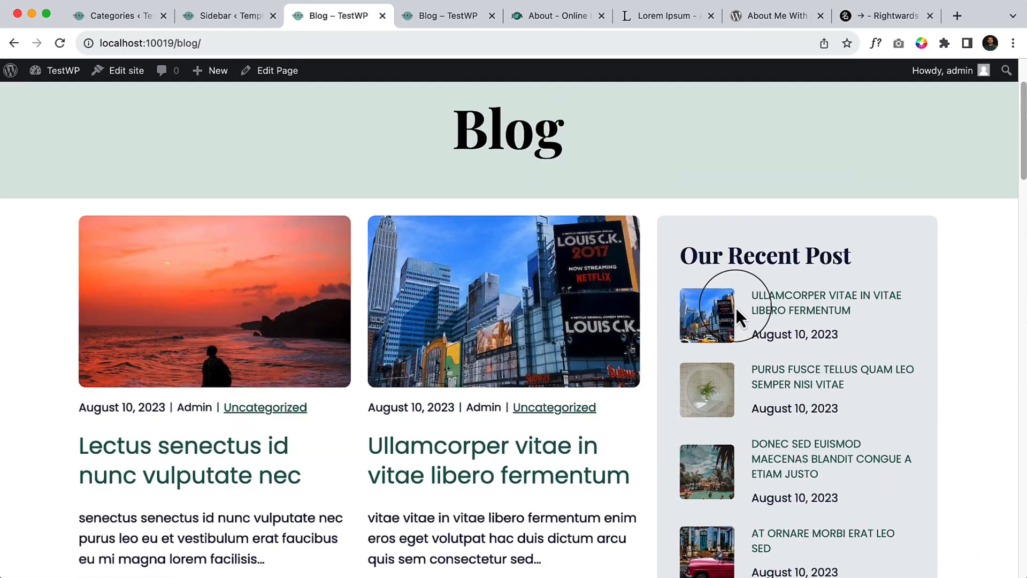
scroll(775, 401, down, 5)
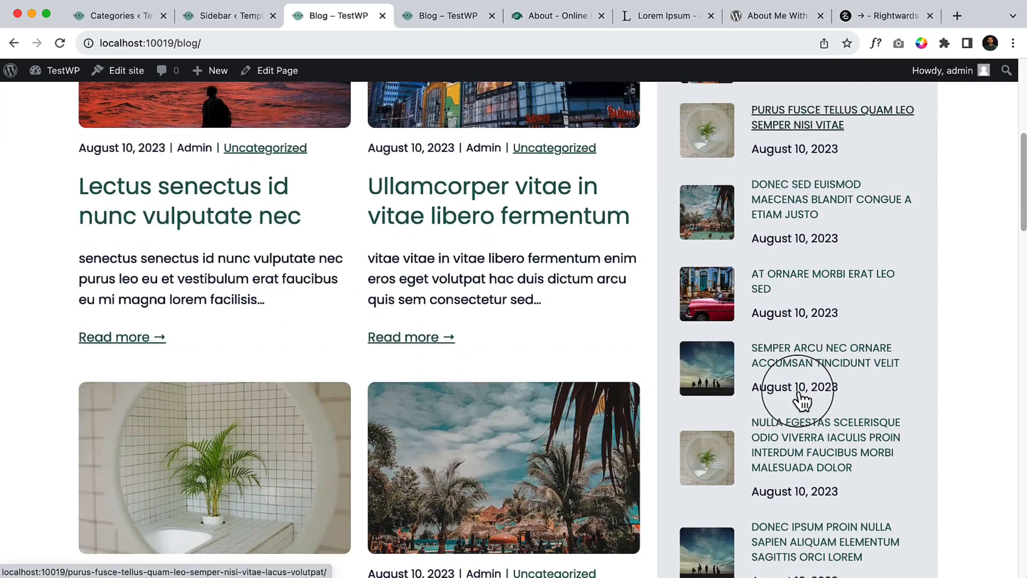
scroll(799, 396, down, 8)
scroll(791, 413, up, 12)
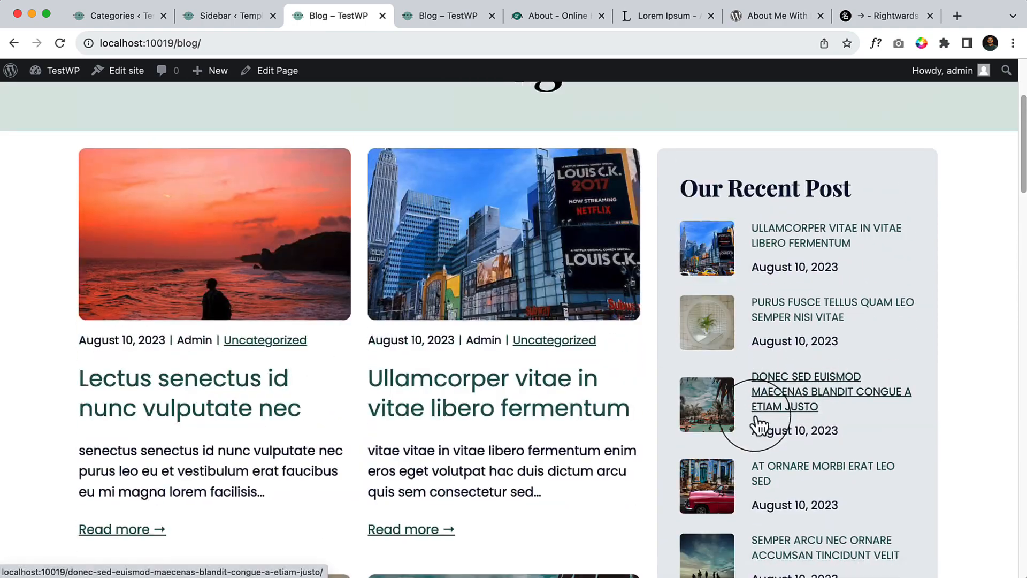
scroll(757, 421, down, 15)
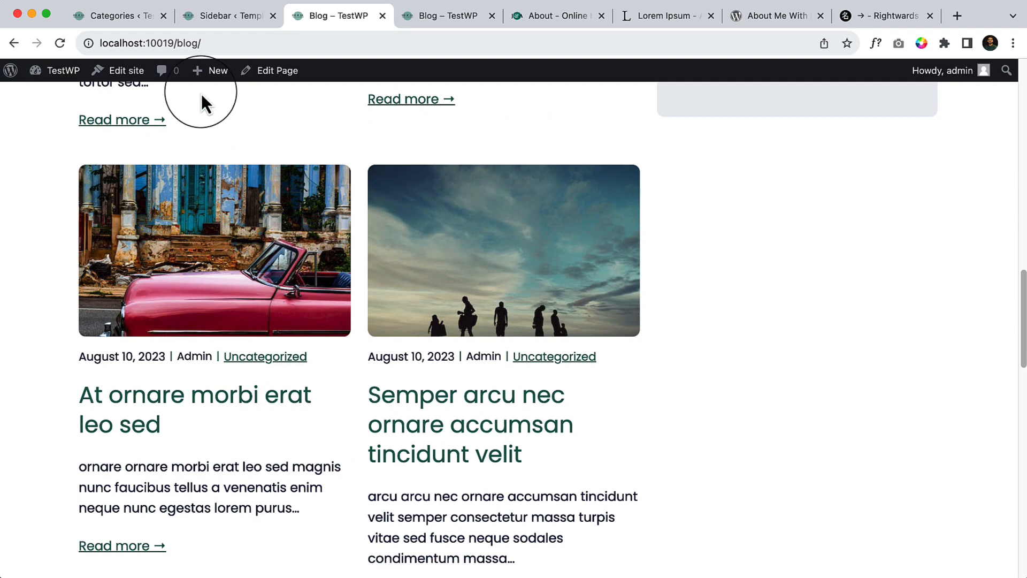
Return to the Sidebar template part editor and reduce the browser zoom to 75%.
click(223, 18)
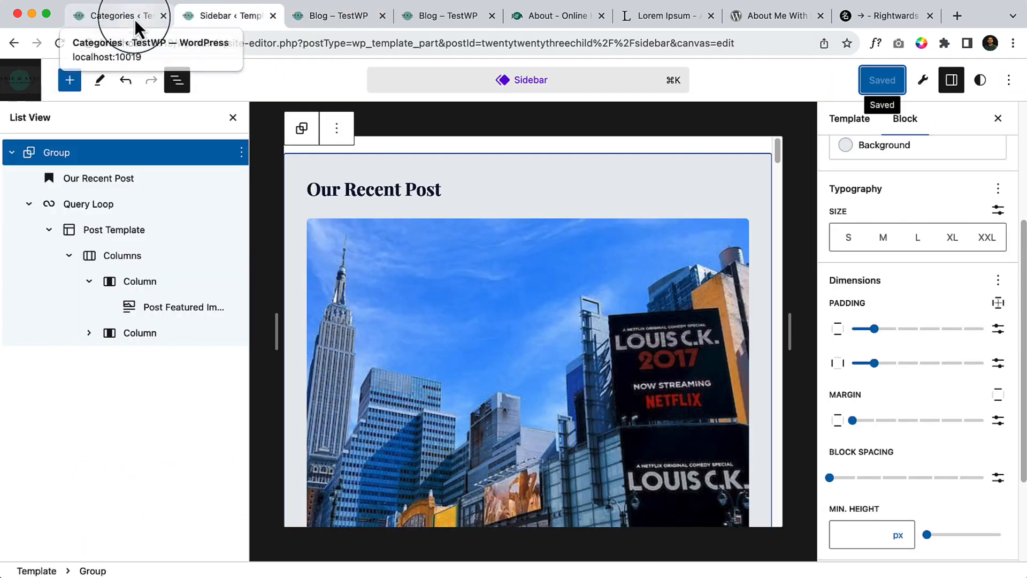
click(175, 81)
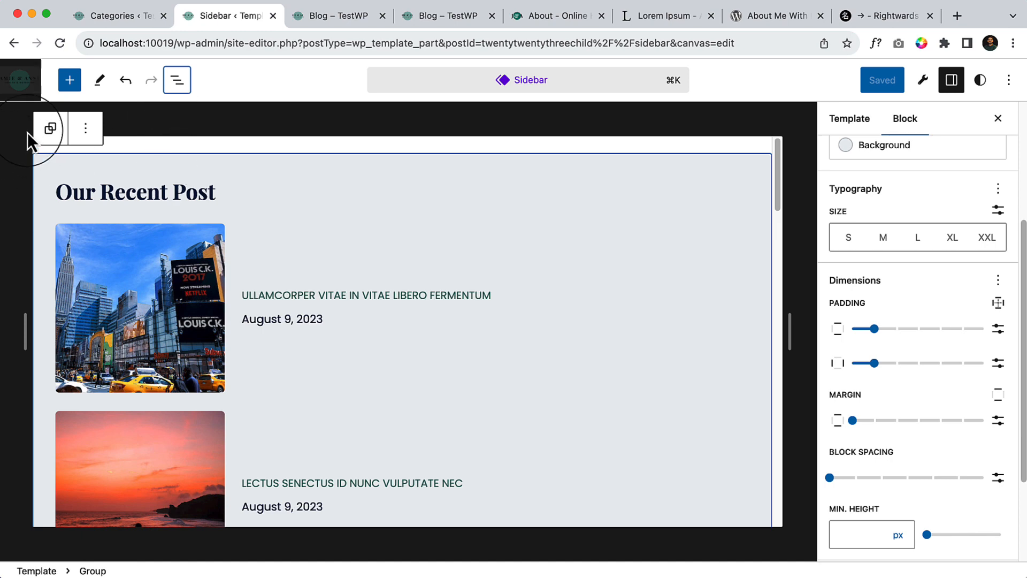
click(1013, 43)
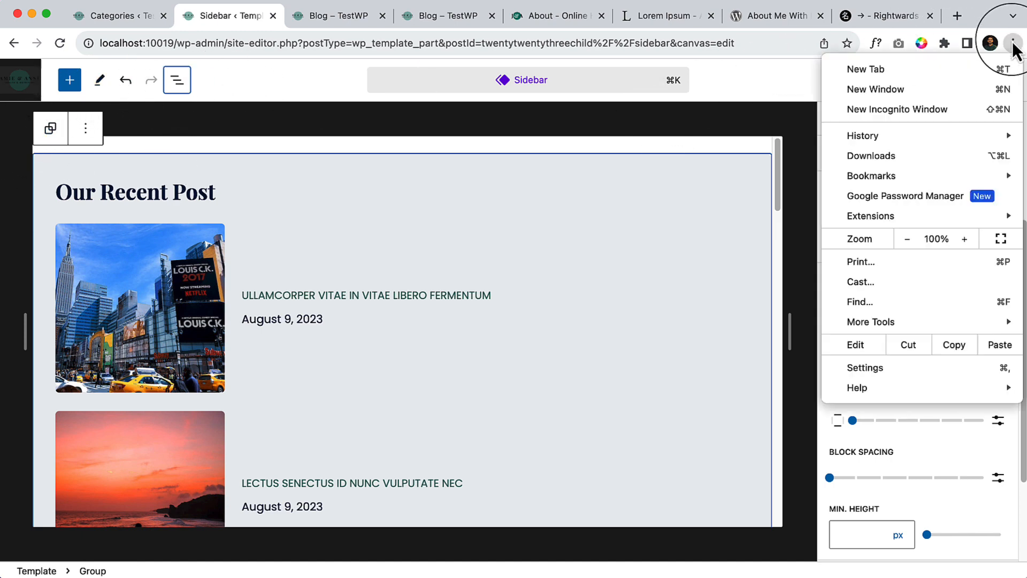
click(907, 240)
click(907, 240)
click(906, 240)
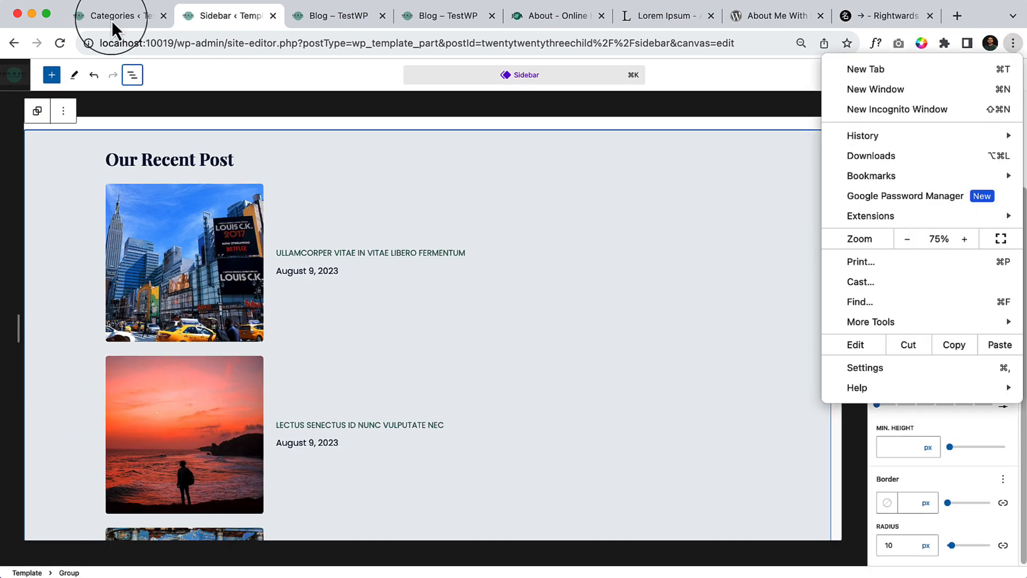
click(137, 74)
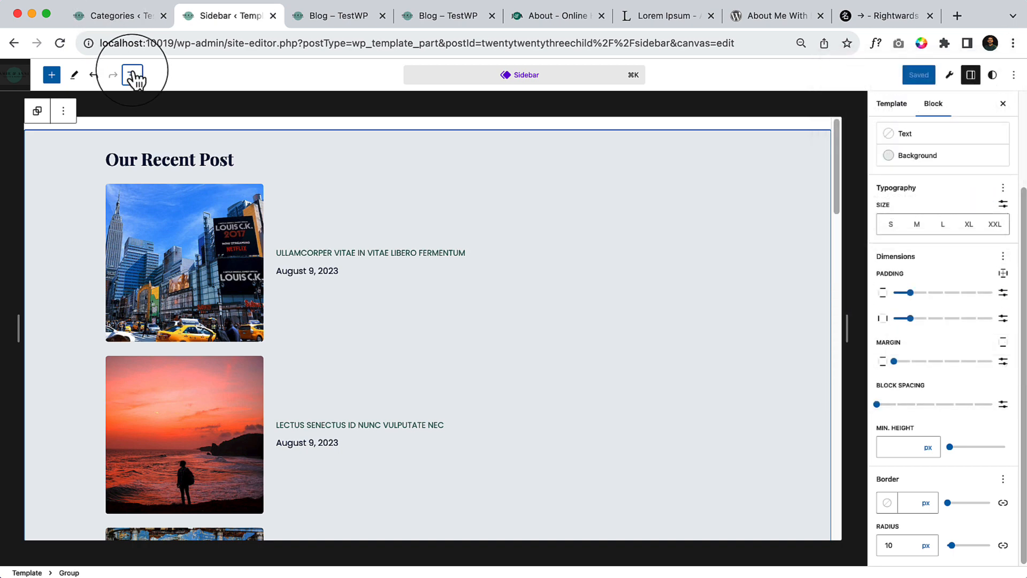
Show the block structure and duplicate the Group that holds the recent posts.
click(134, 75)
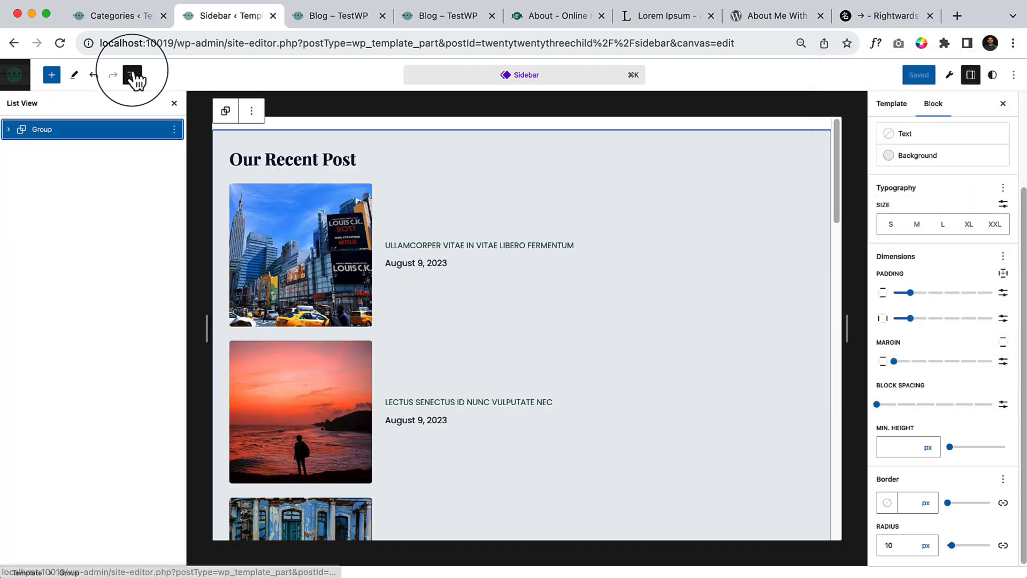
click(173, 129)
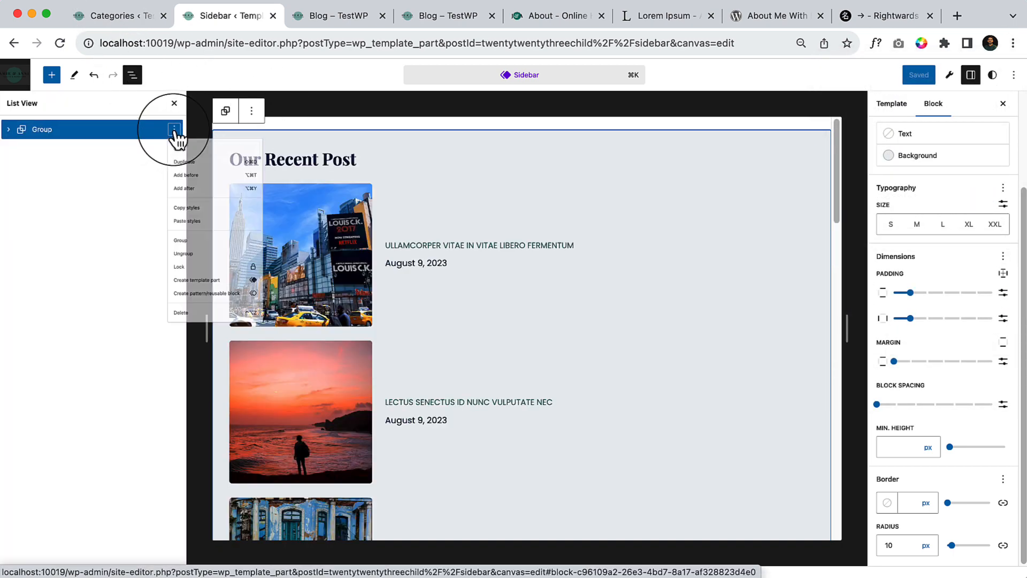
click(210, 175)
scroll(429, 310, down, 5)
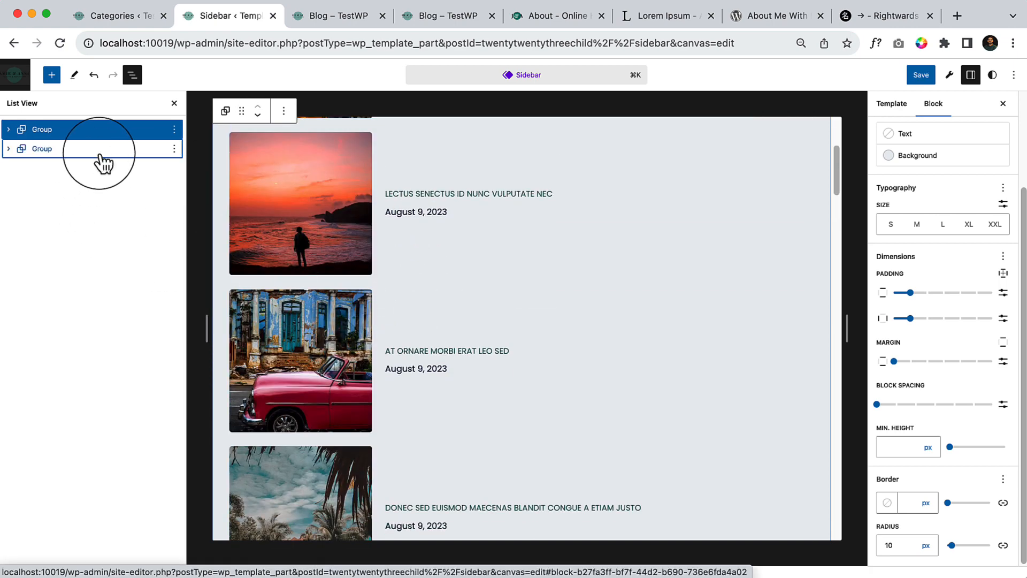
Delete the Query Loop from the second, duplicated Group, keeping its heading.
click(102, 154)
scroll(455, 284, up, 5)
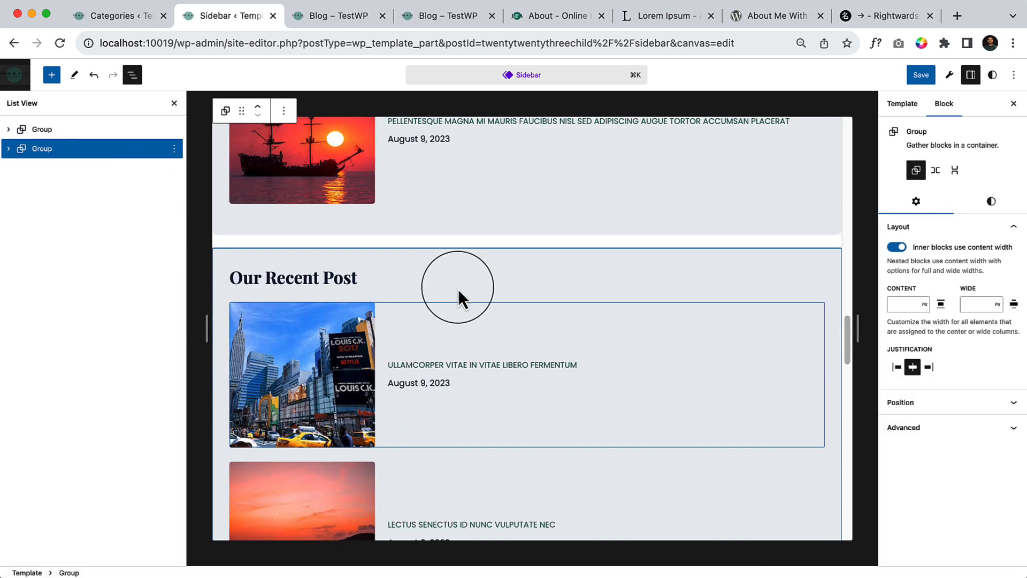
click(8, 149)
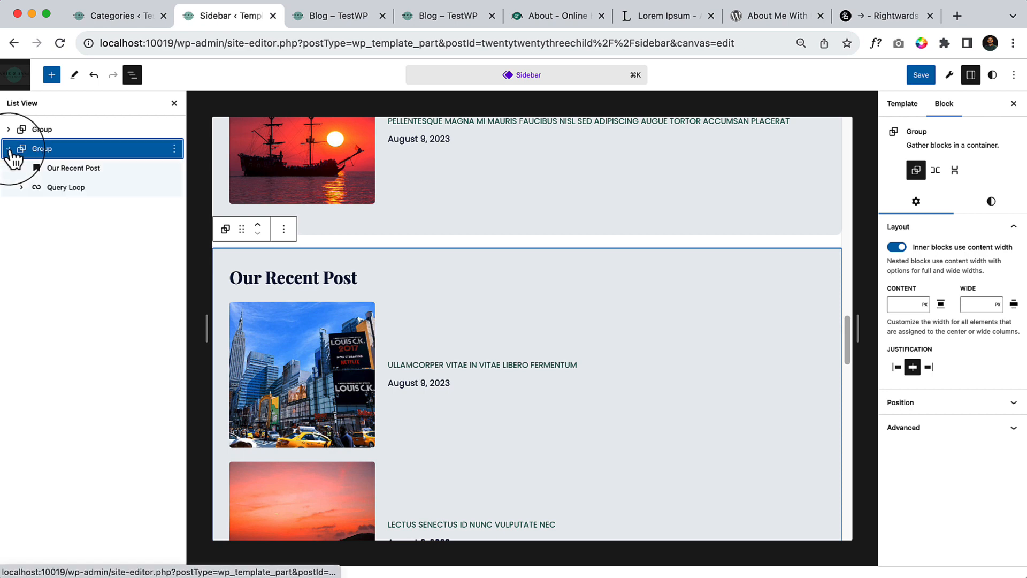
click(137, 170)
click(168, 190)
click(174, 187)
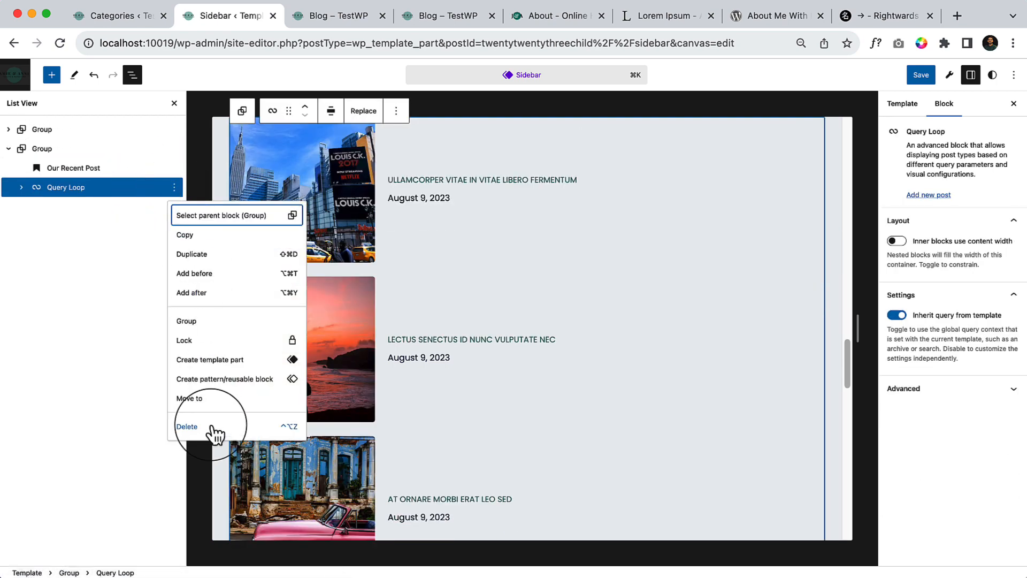
click(206, 423)
click(592, 364)
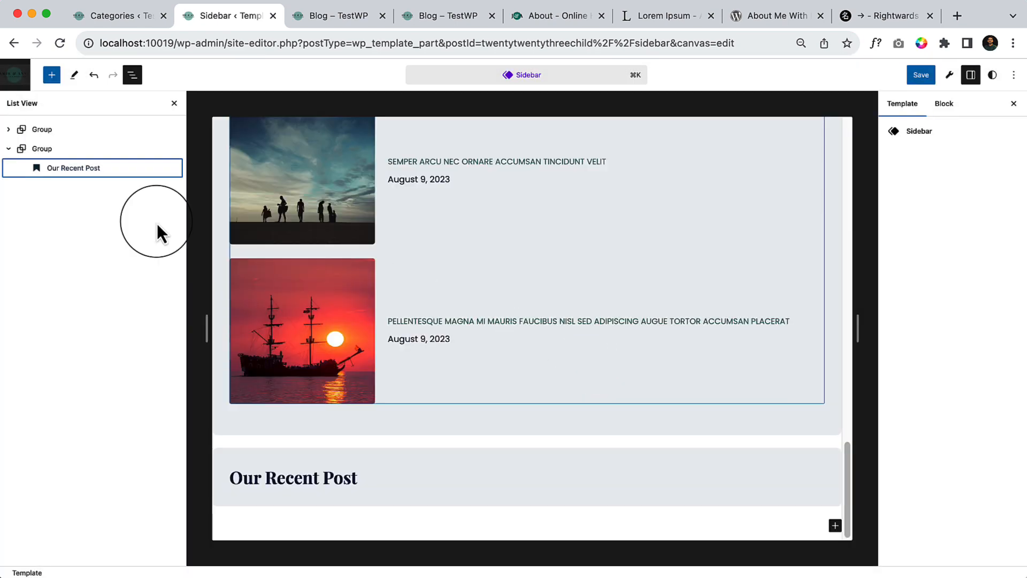
Try "Blog" as the duplicated Group's heading, clear it, and undo the removal of the heading and Group.
click(119, 170)
triple_click(292, 514)
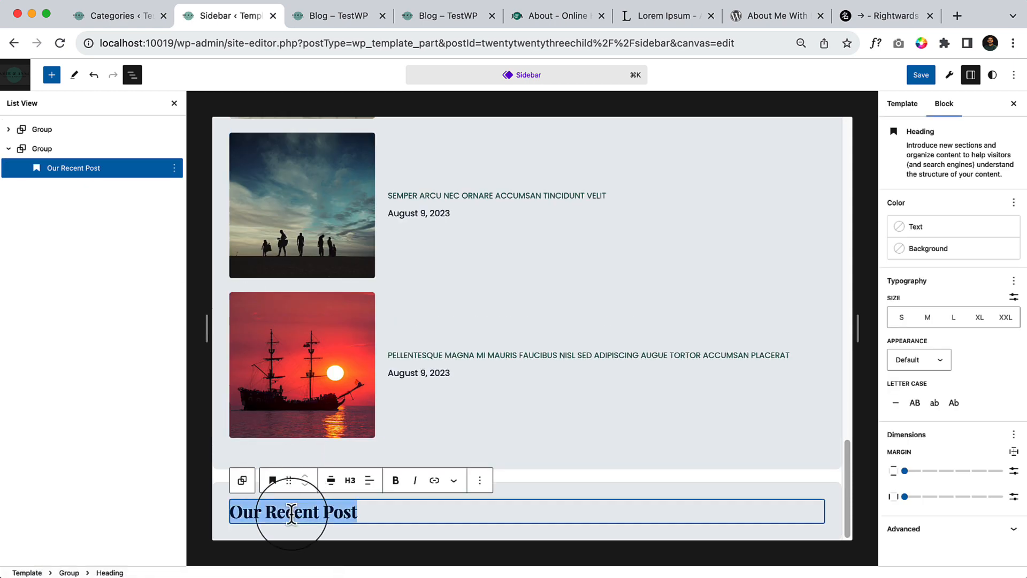
text(Blog)
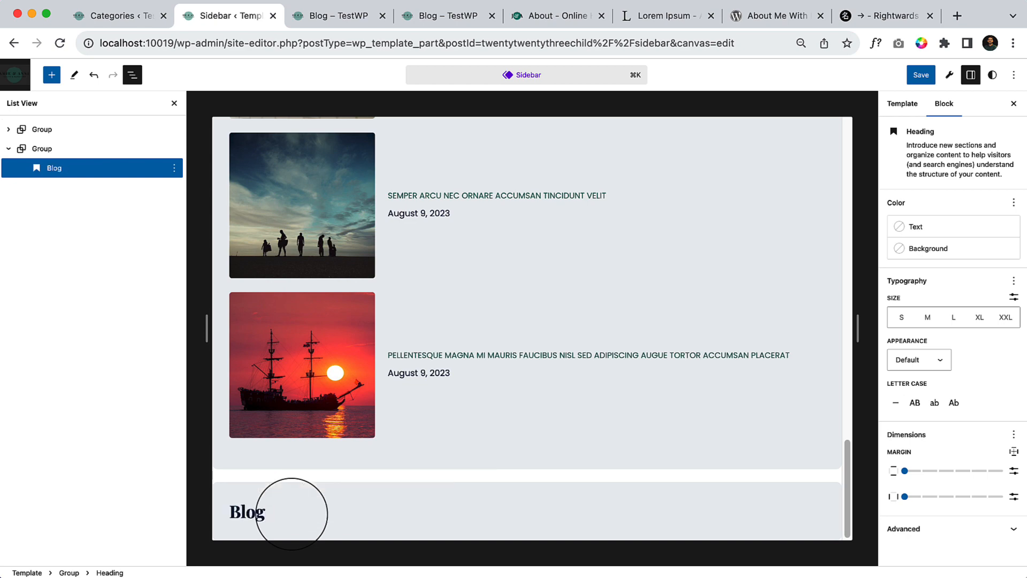
key(BackSpace)
key(BackSpace)
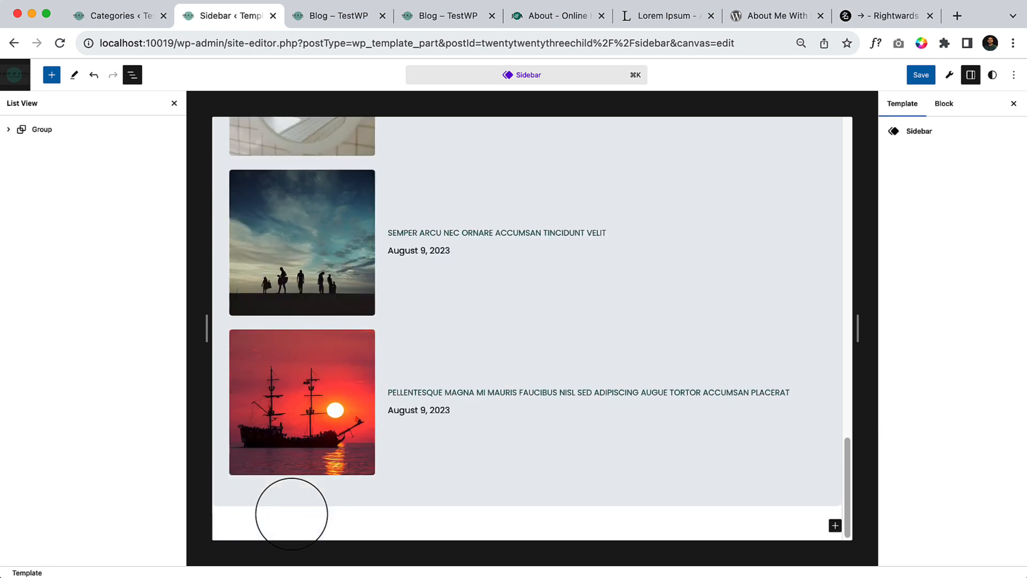
key(super+z)
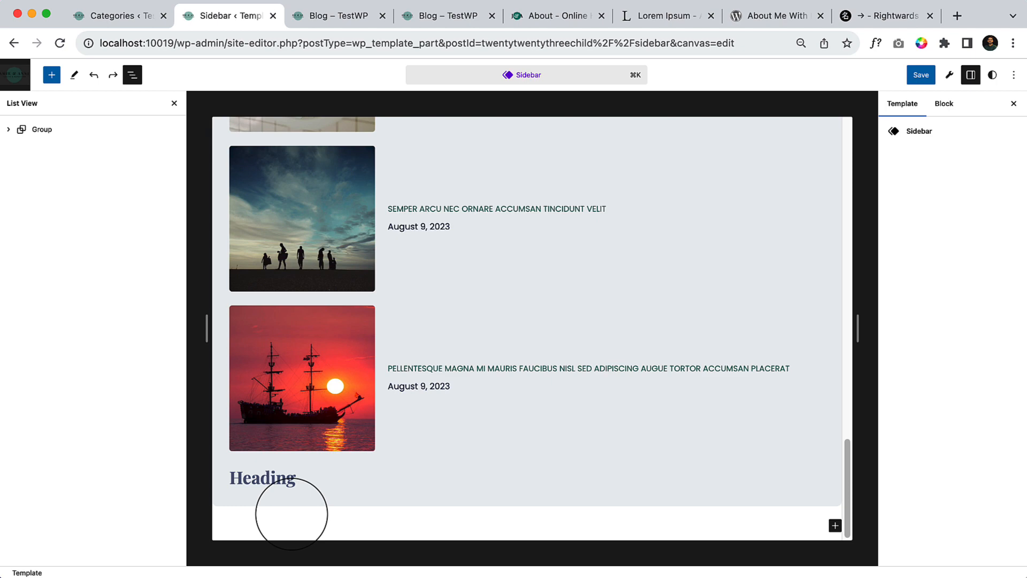
key(super+z)
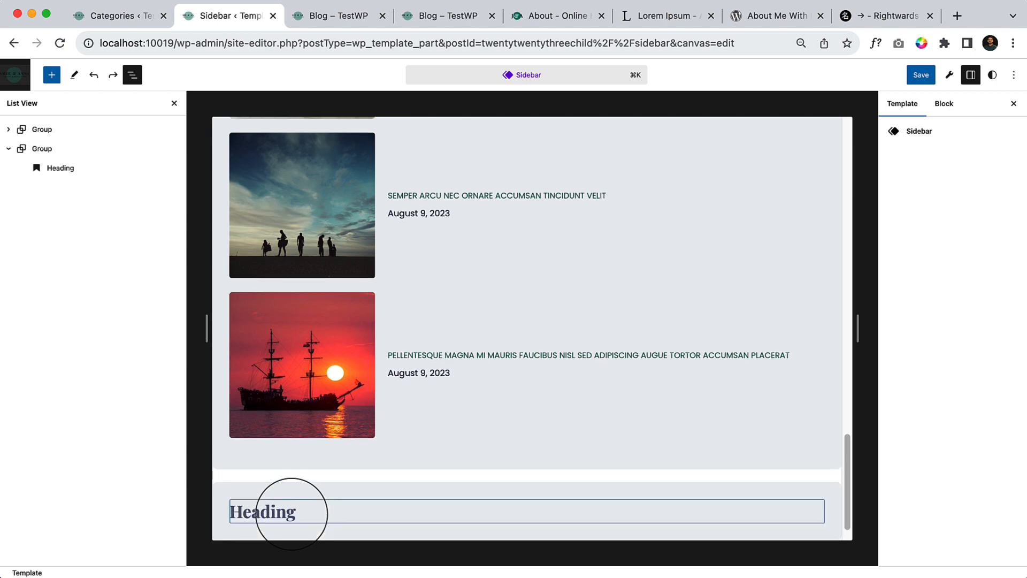
Title the second Group's empty heading "Archive" and add an empty paragraph below it.
click(281, 512)
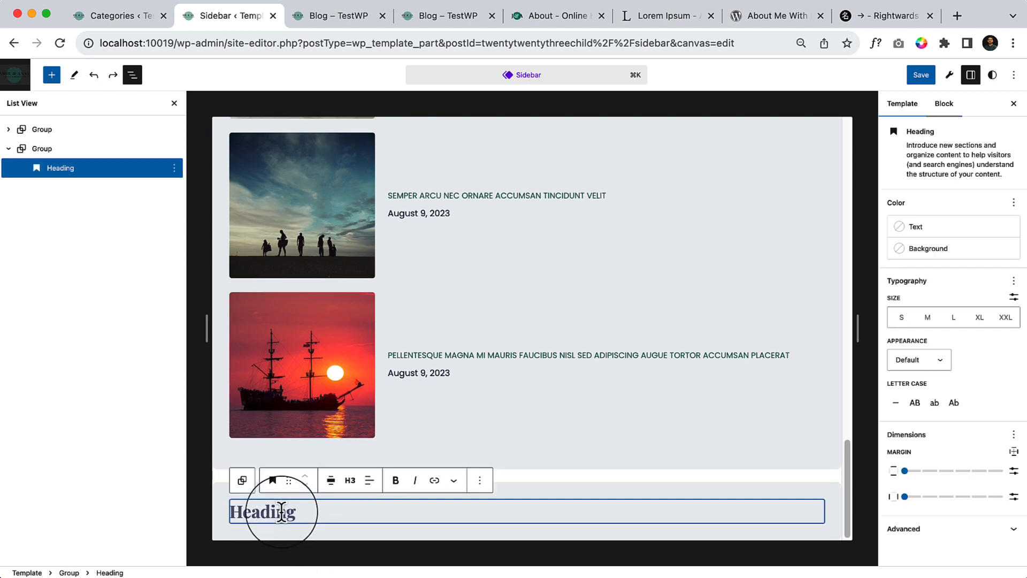
text(Archive)
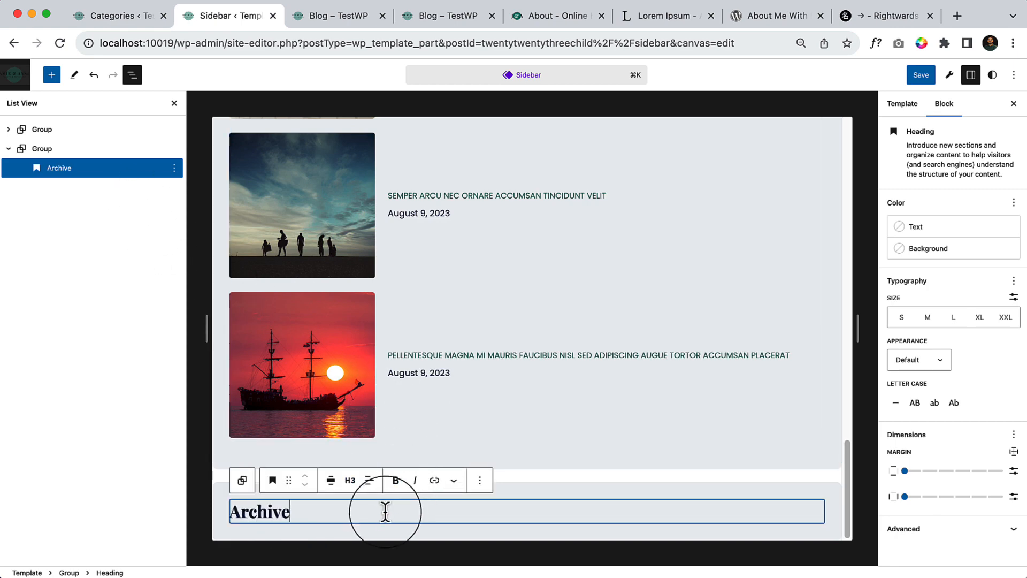
key(Return)
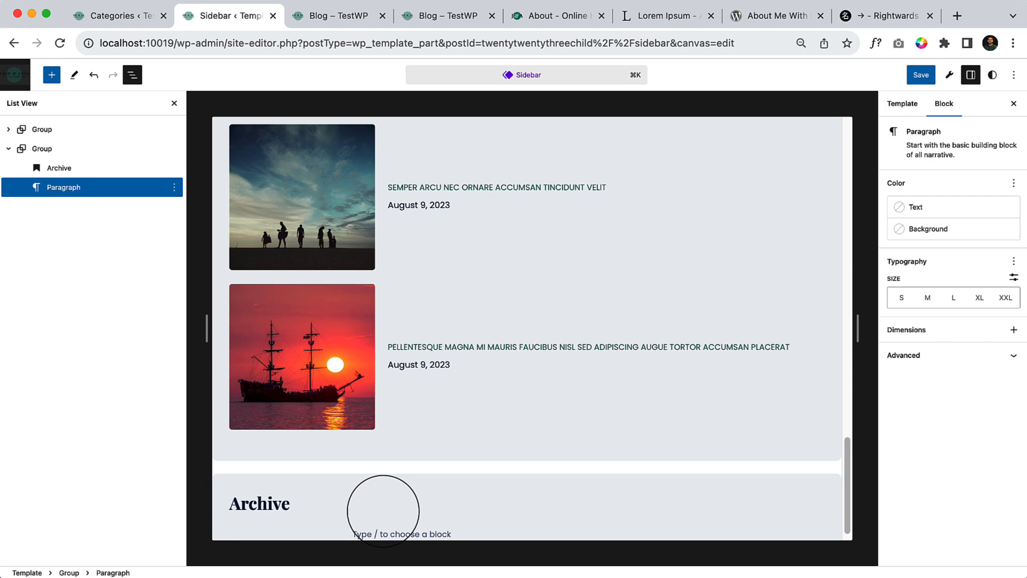
Replace the "Archive" heading text in the second Group with "Comments".
scroll(551, 507, down, 1)
double_click(273, 480)
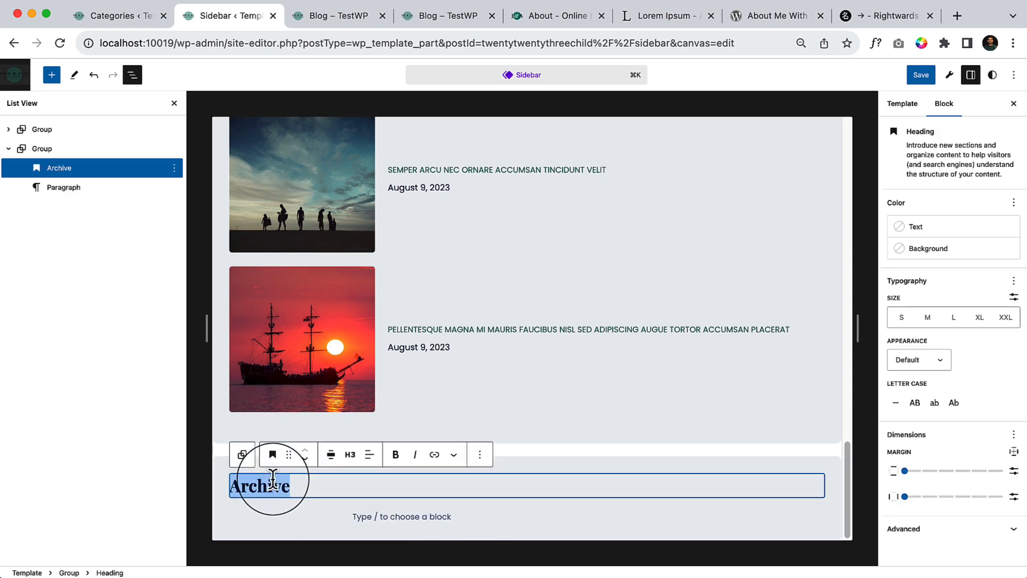
text(Comments)
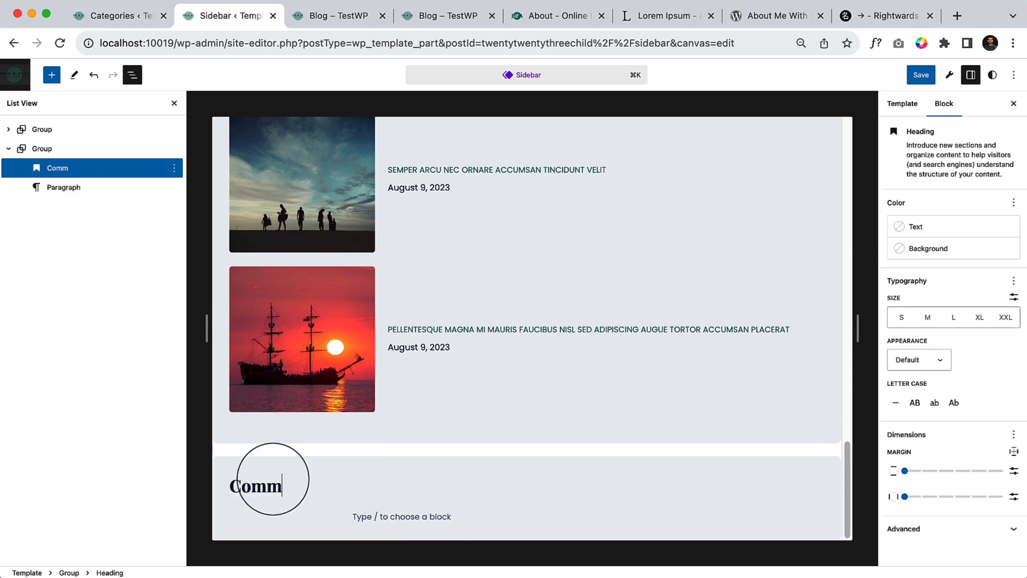
Turn the empty paragraph below the Comments heading into a Latest Comments block and align it to Wide width.
click(371, 516)
text(/comm)
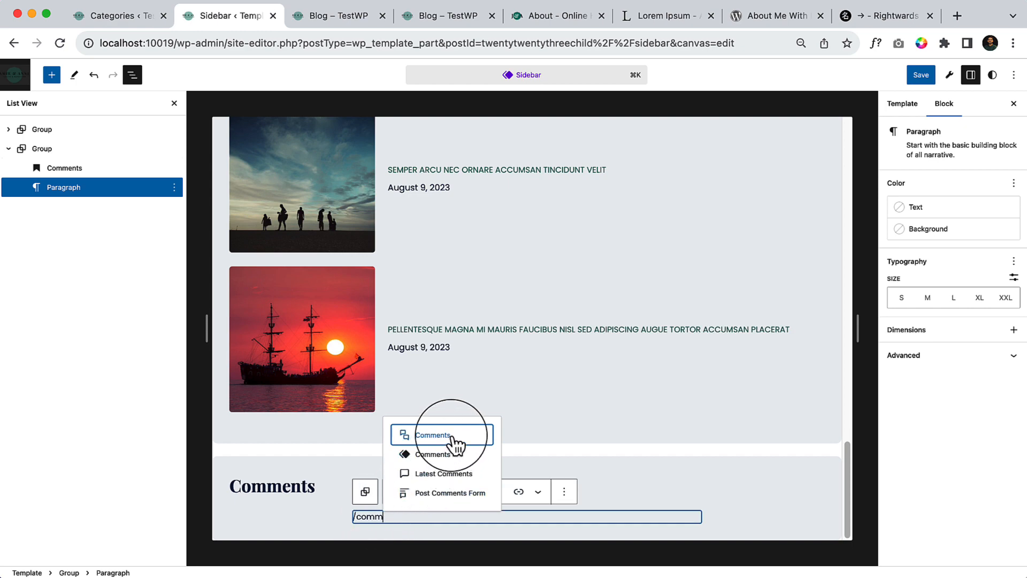
click(444, 473)
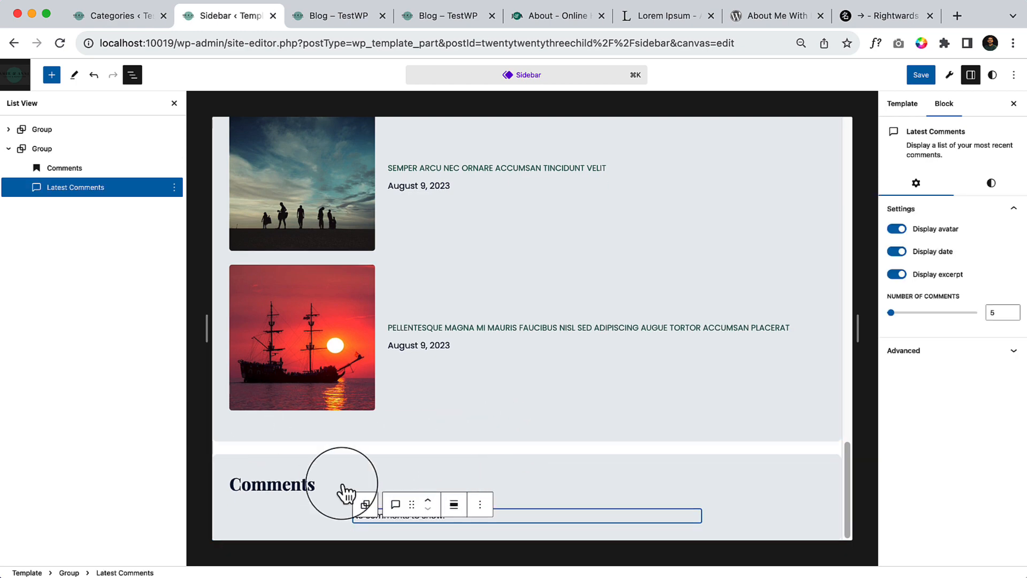
click(454, 489)
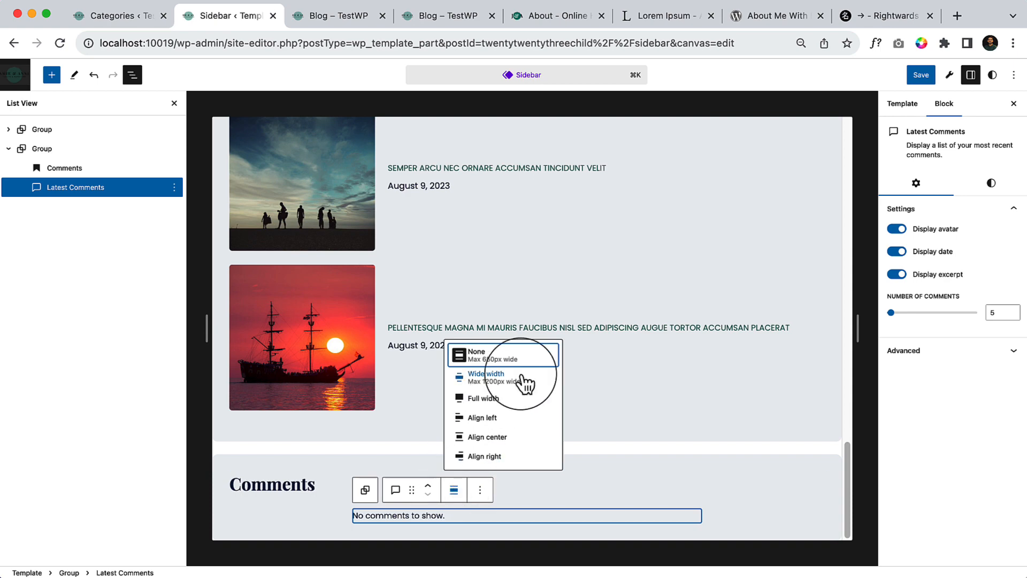
click(518, 389)
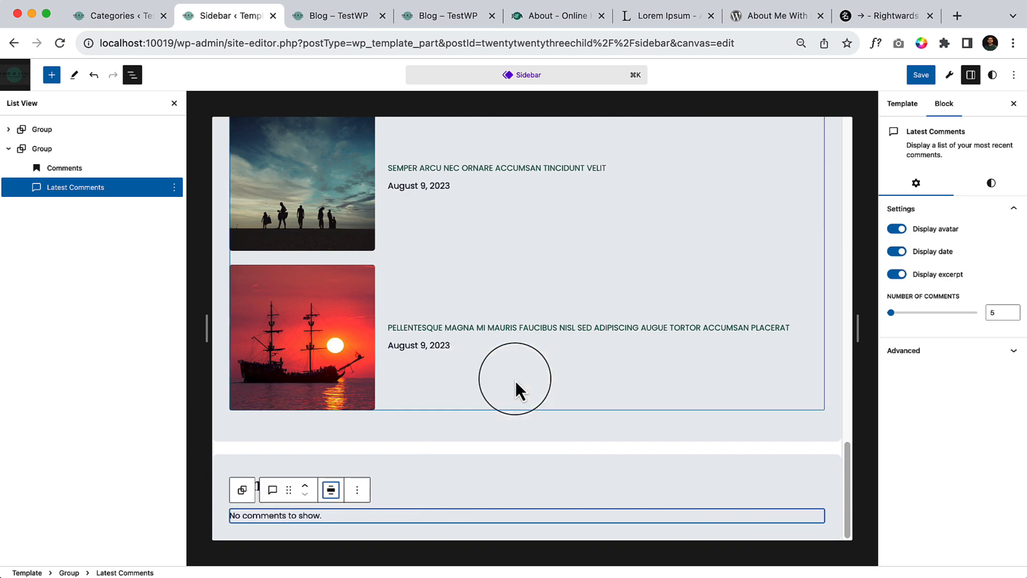
Save the Sidebar template part and reload the live Blog page.
click(466, 483)
click(921, 74)
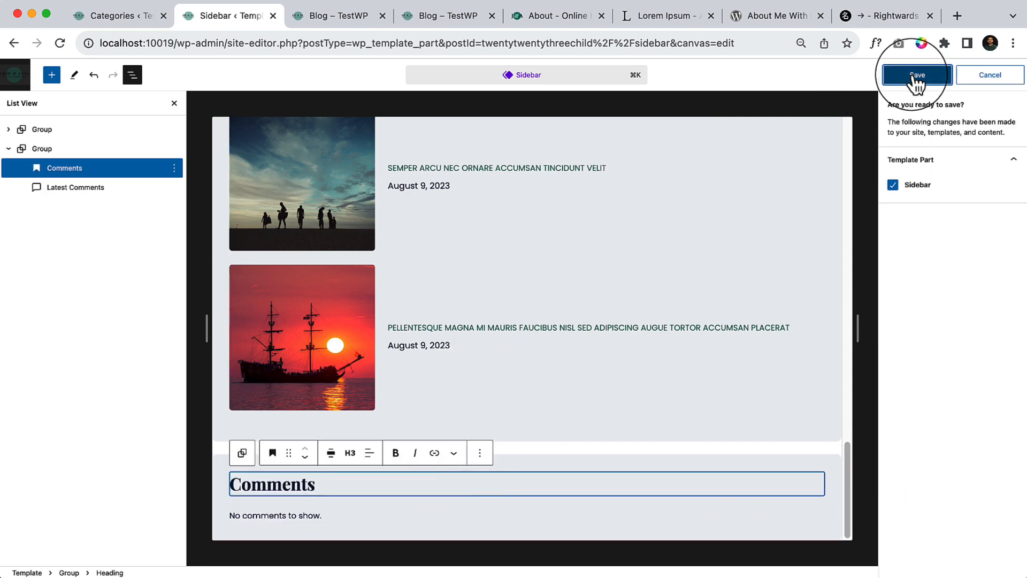
click(917, 75)
click(336, 16)
click(60, 43)
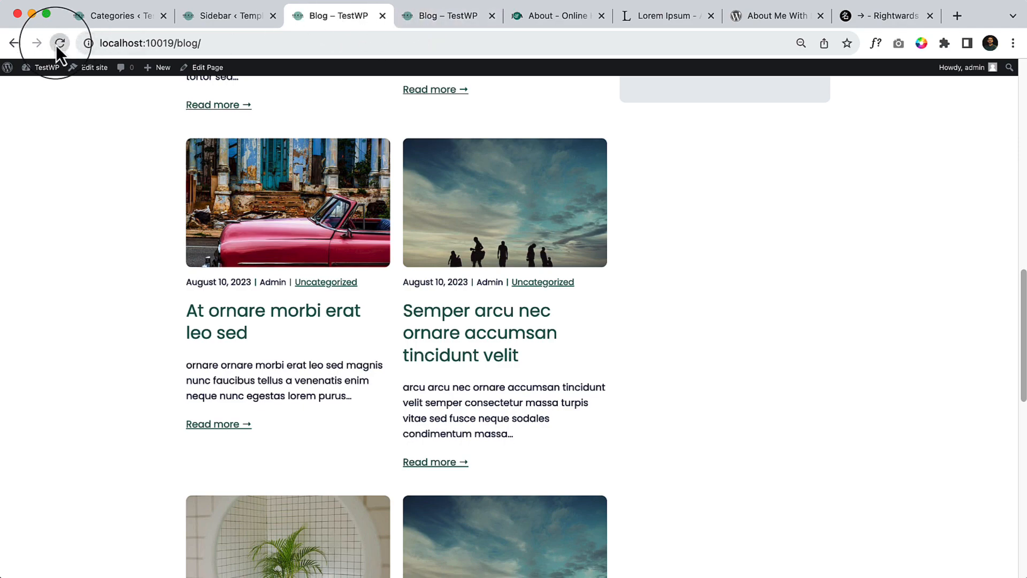
Restrict the Comments Group's margin to its top side and set that top margin to 1.
scroll(643, 394, up, 4)
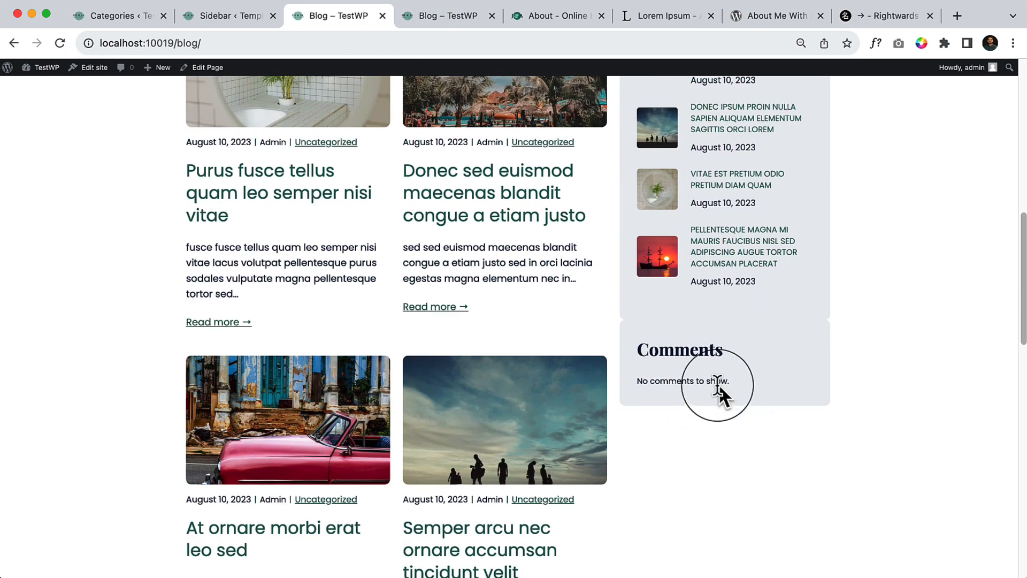
scroll(637, 332, up, 9)
scroll(656, 353, down, 9)
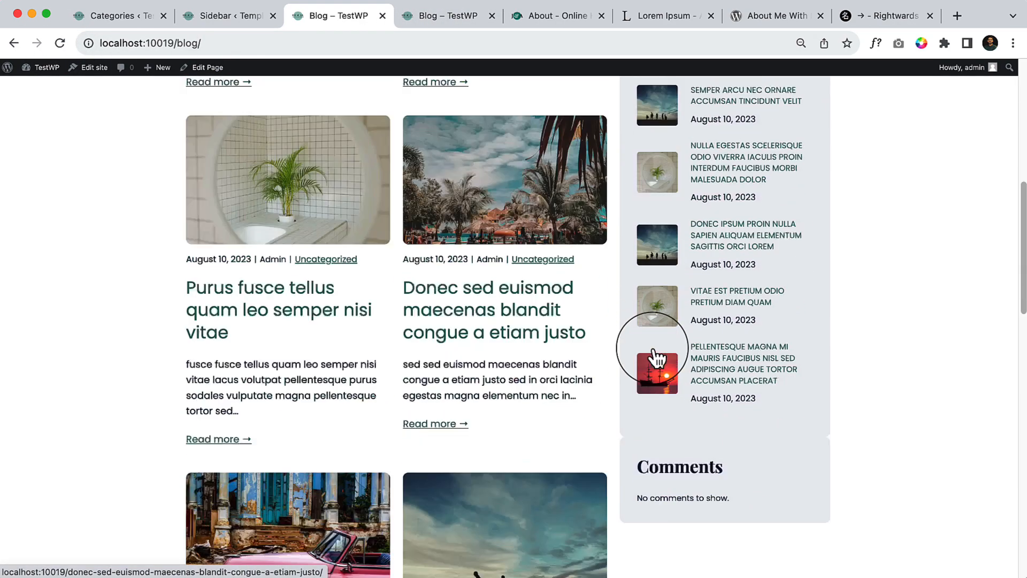
scroll(630, 337, up, 10)
scroll(631, 337, down, 11)
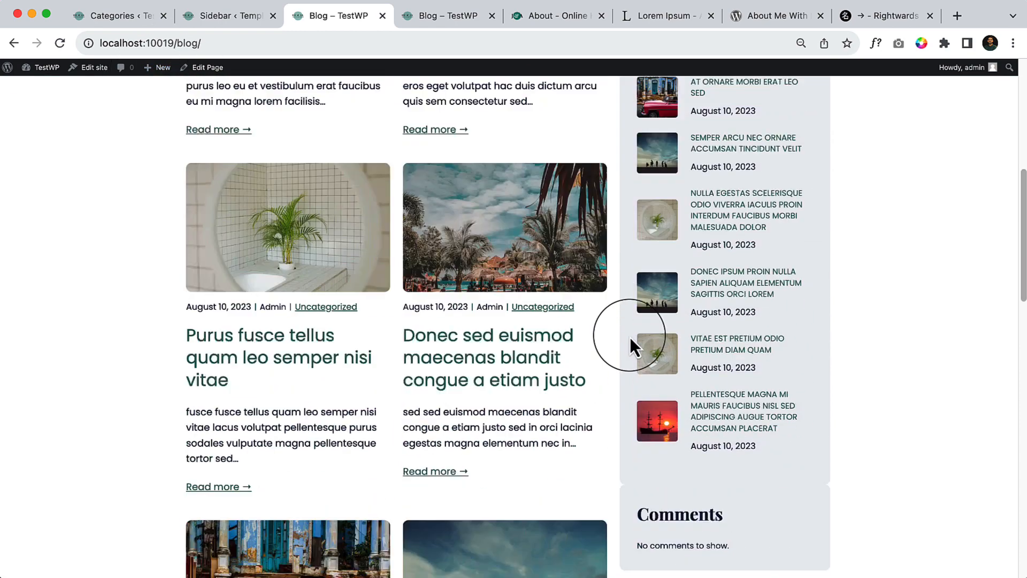
click(234, 25)
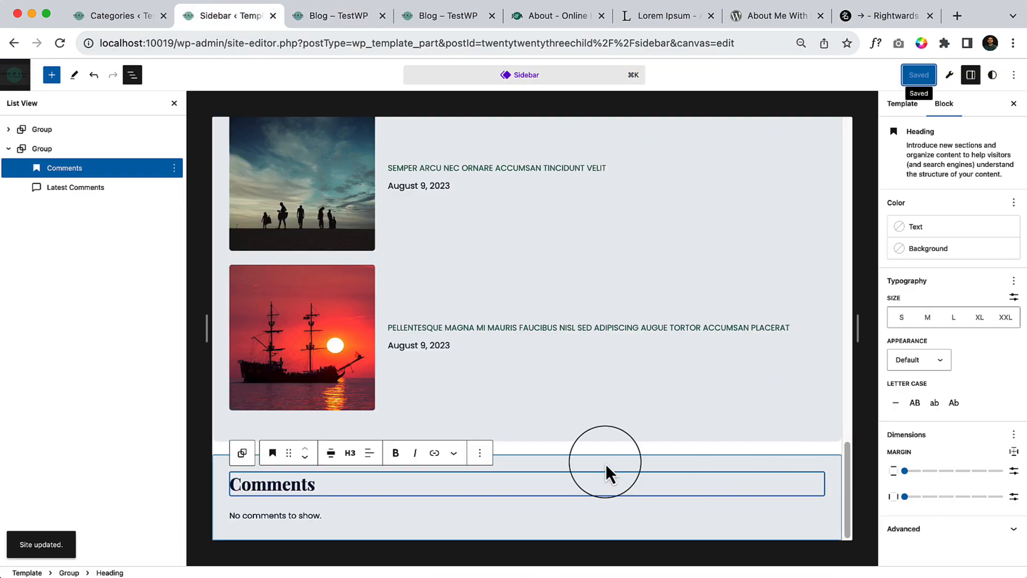
click(644, 464)
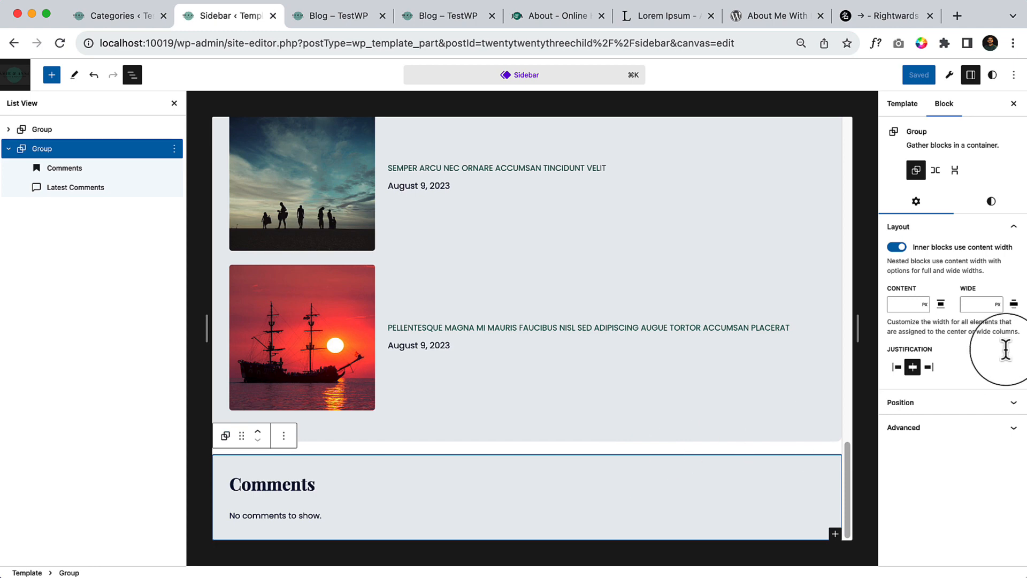
click(991, 202)
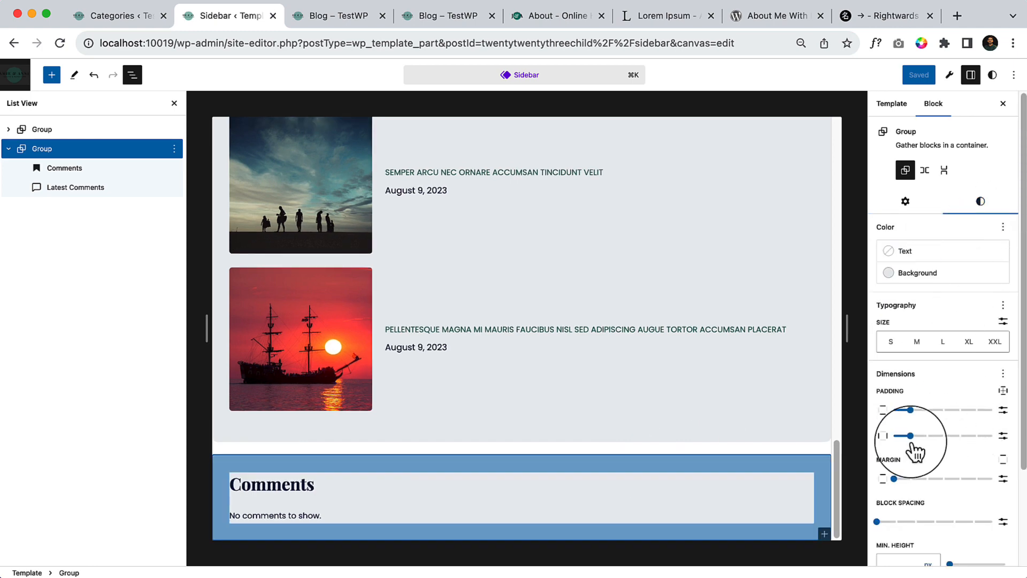
click(1004, 479)
click(924, 501)
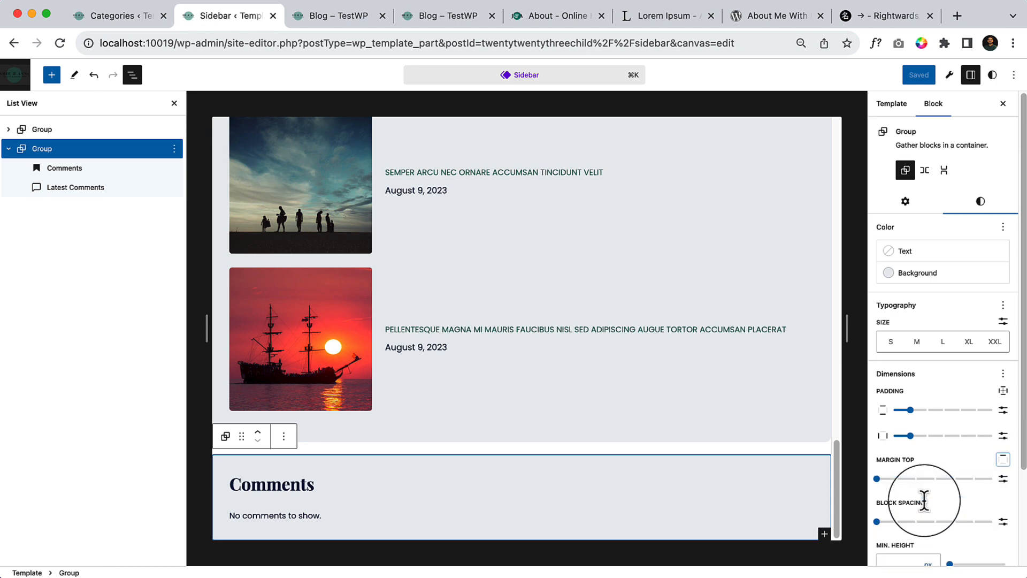
click(897, 479)
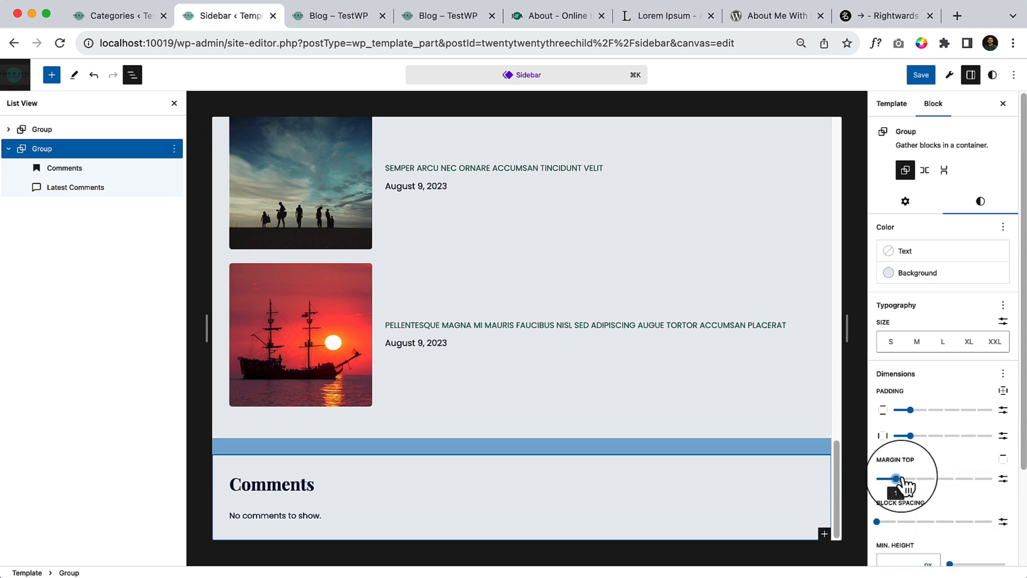
Save the Sidebar template part and reload the live Blog page to check the gap above the Comments box.
click(921, 75)
click(917, 76)
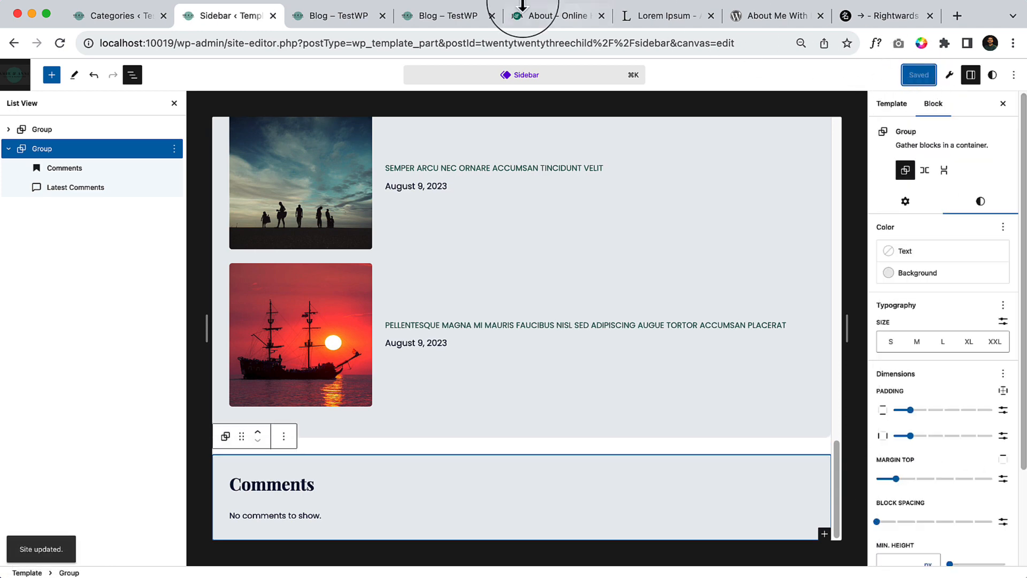
click(351, 10)
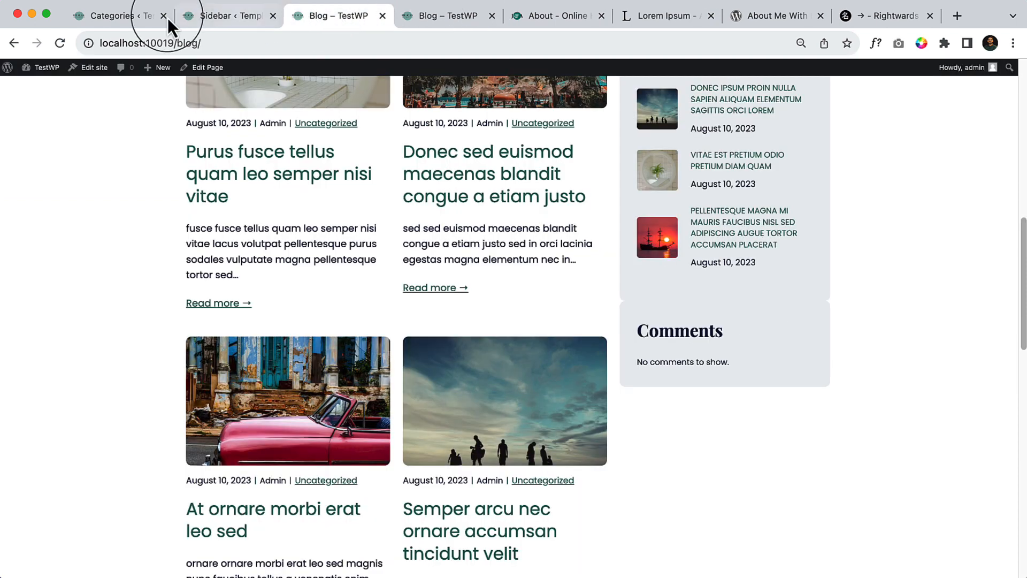
click(60, 43)
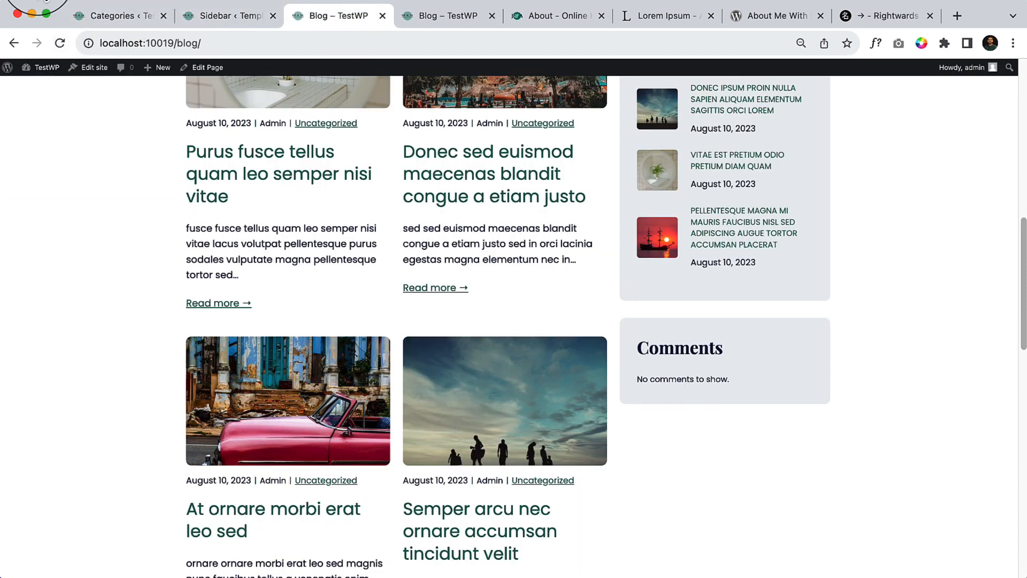
Duplicate the Comments Group in the Sidebar template part and replace the copy's heading with "Archive".
click(225, 15)
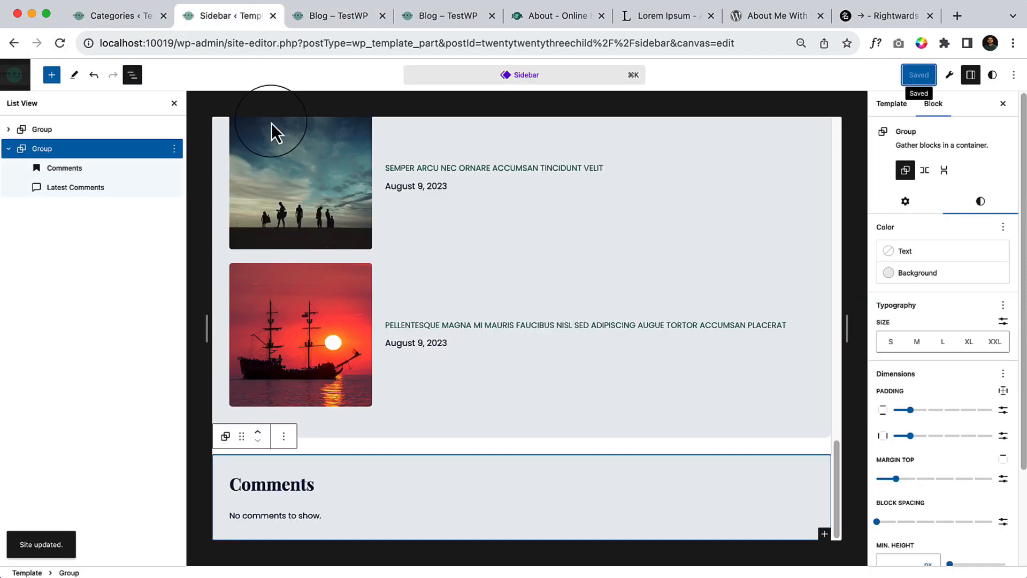
click(284, 436)
click(332, 164)
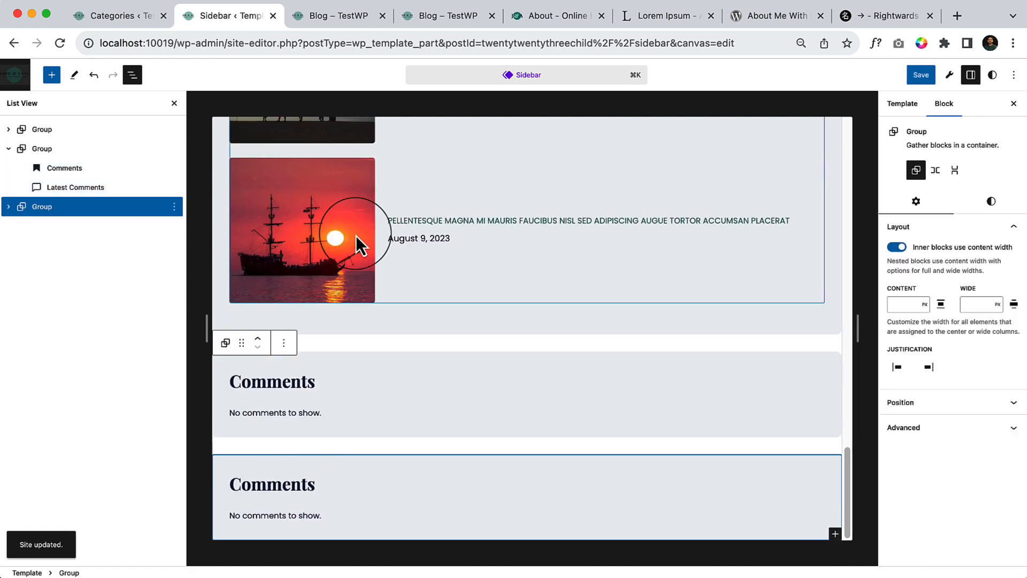
double_click(277, 479)
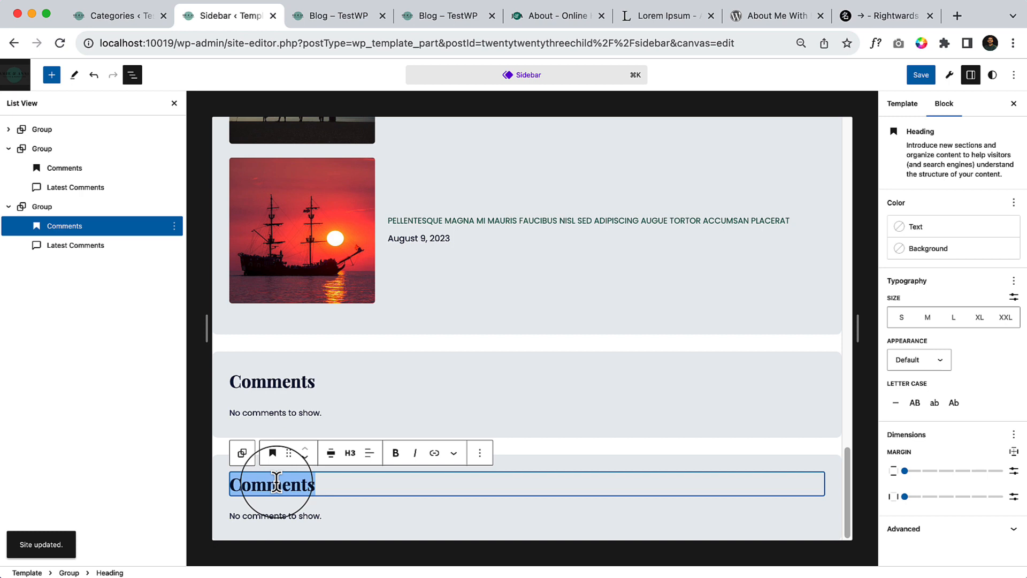
text(Archive)
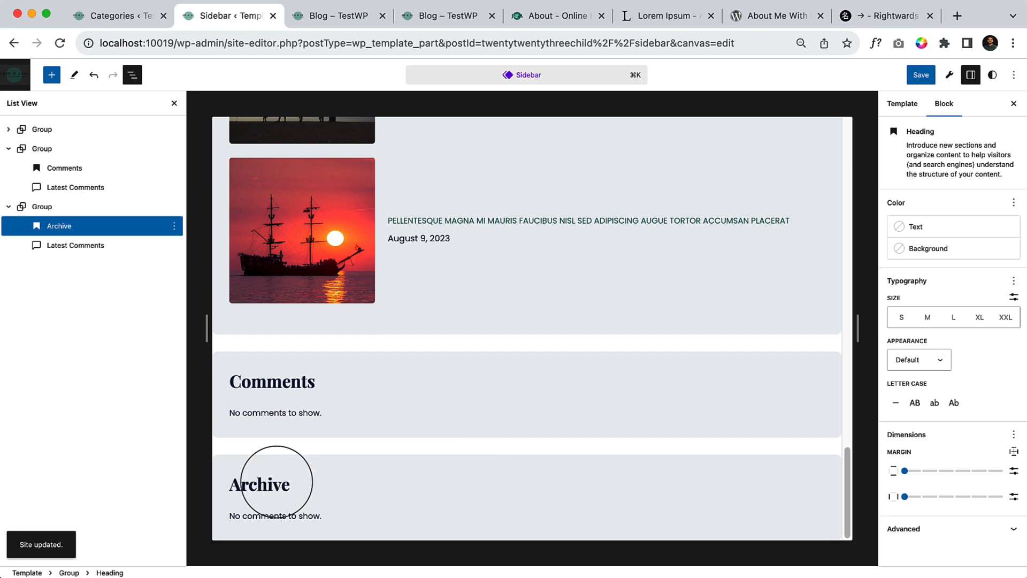
Insert an Archives block below the Latest Comments block in the Archive Group.
click(331, 515)
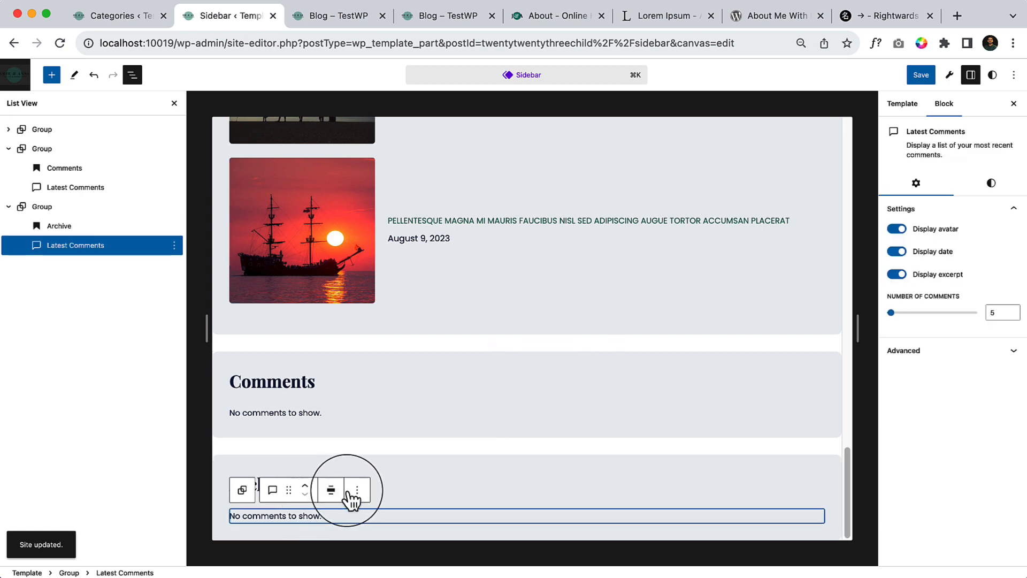
click(51, 75)
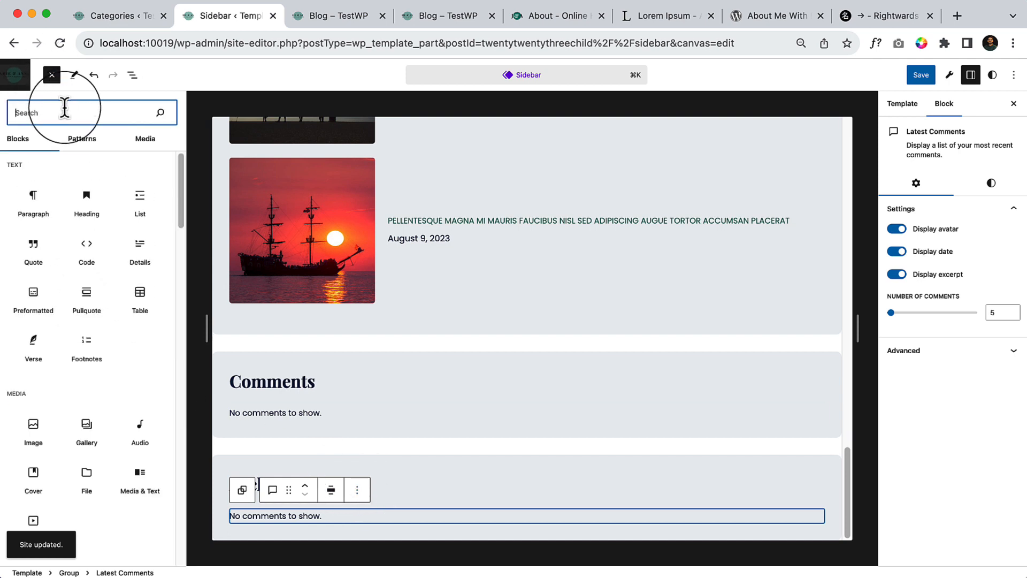
text(arch)
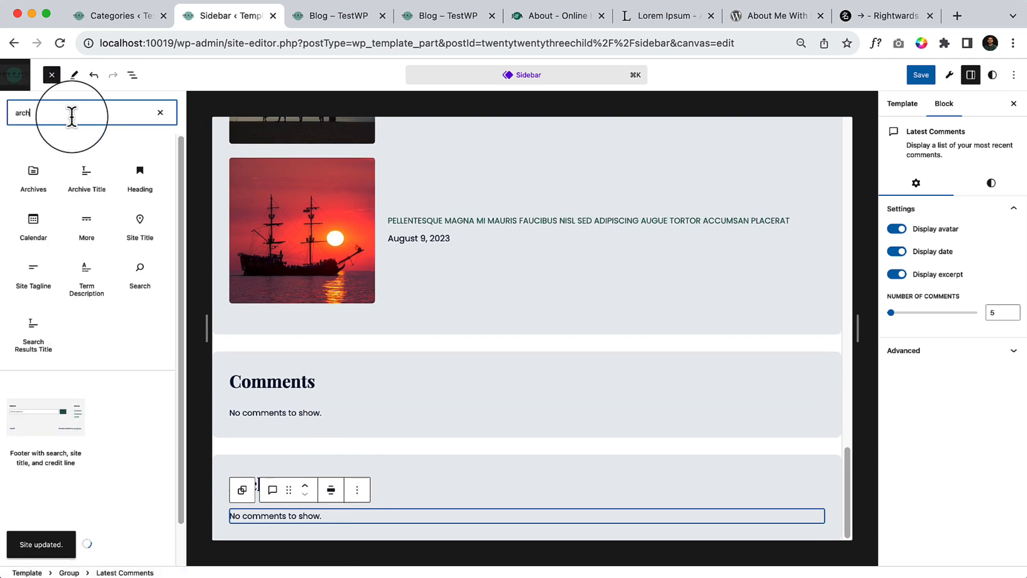
click(33, 182)
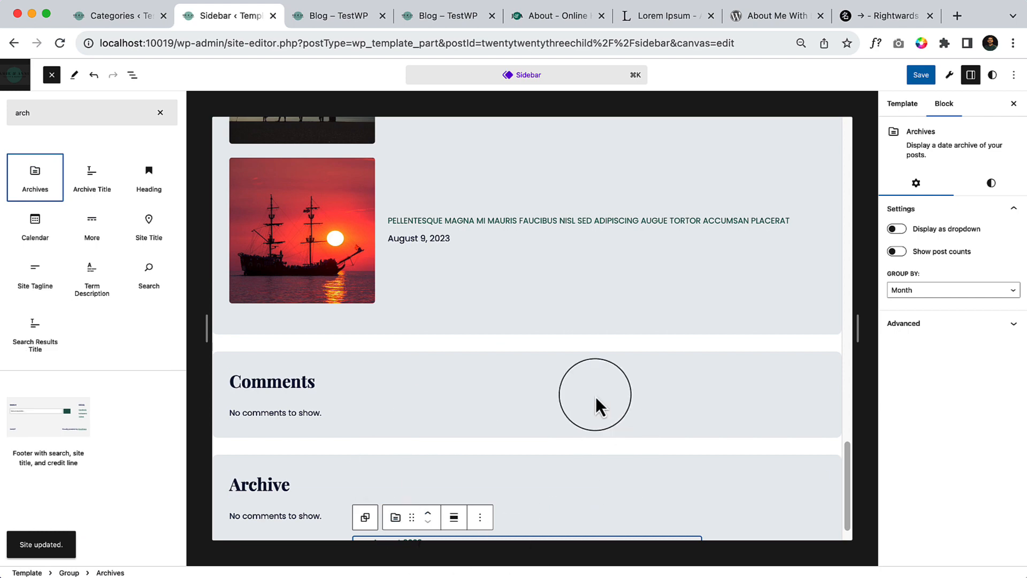
scroll(696, 480, down, 1)
scroll(696, 485, up, 10)
scroll(696, 485, down, 10)
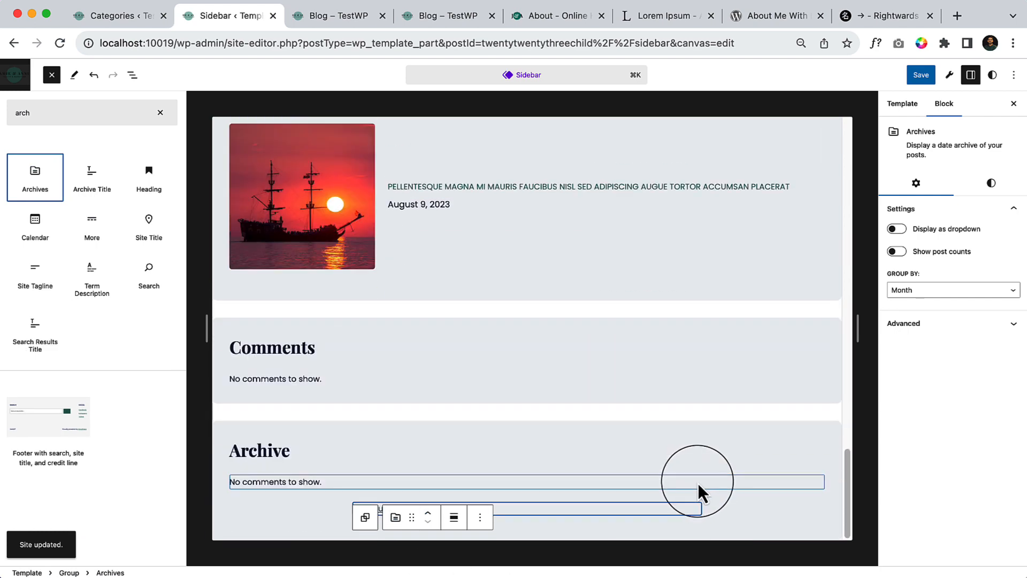
Align the new Archives block to Wide width.
click(640, 502)
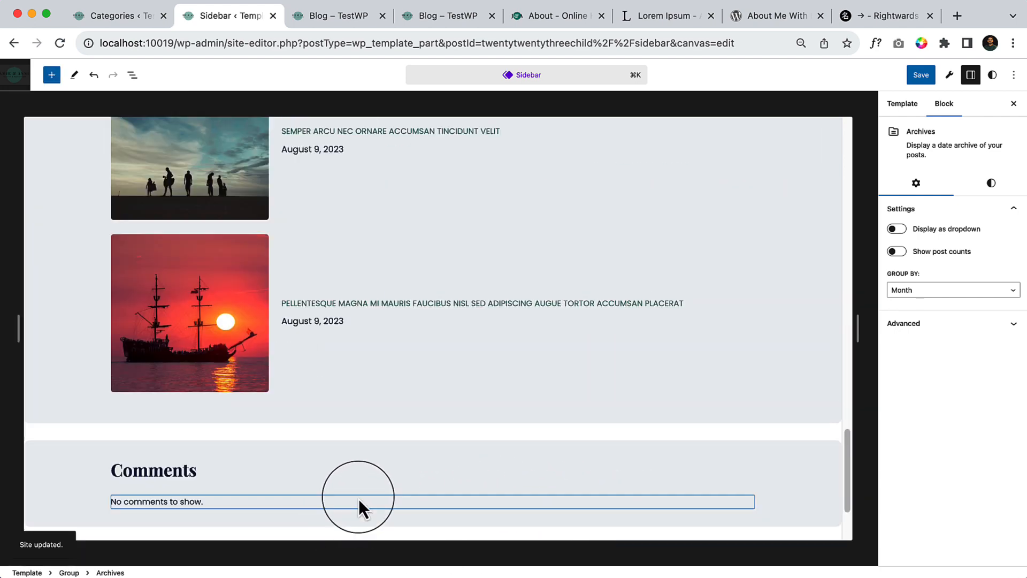
scroll(575, 470, down, 3)
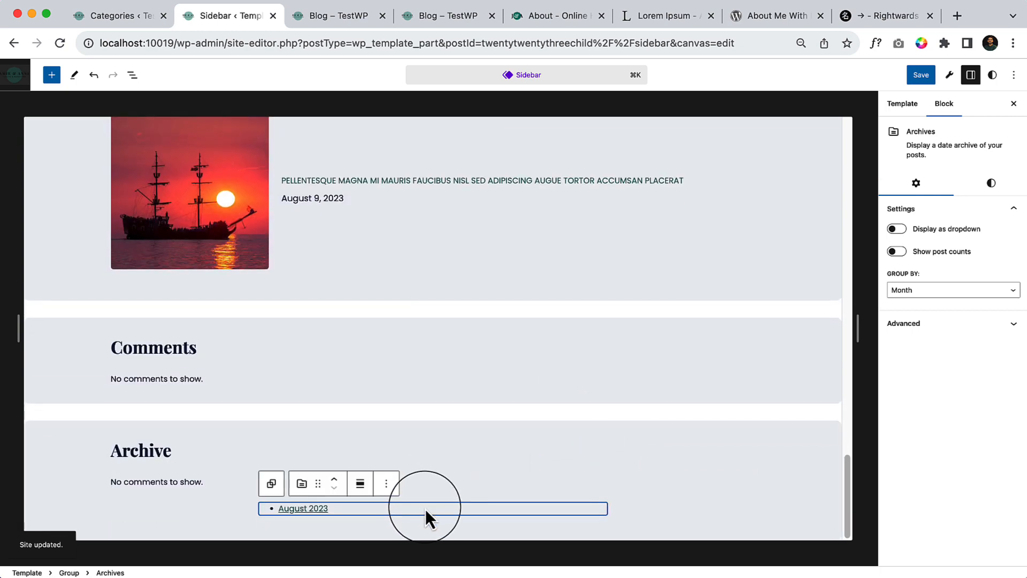
click(360, 483)
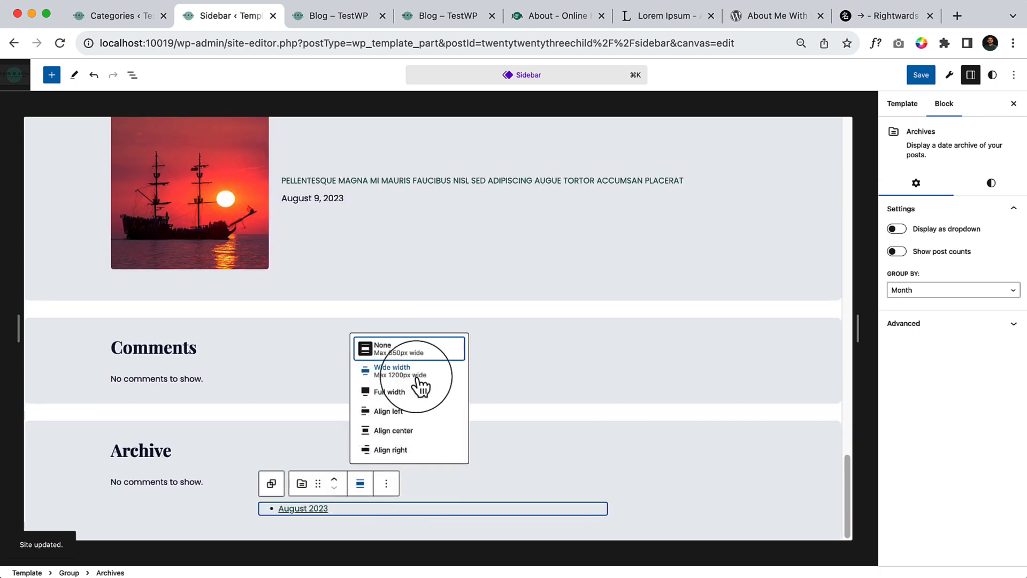
click(420, 378)
Delete the Latest Comments block from the Archive Group.
click(301, 487)
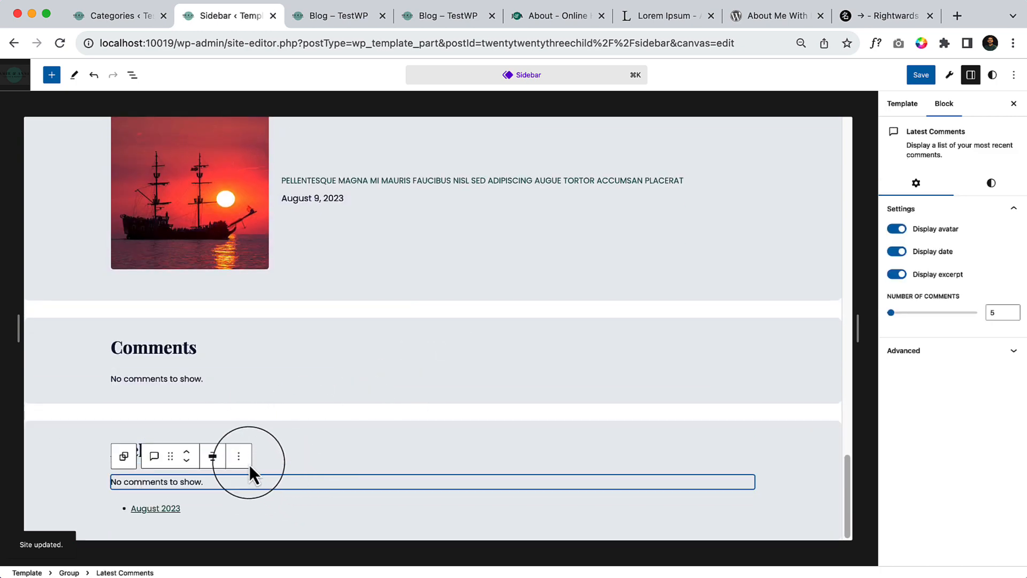
click(238, 457)
click(277, 422)
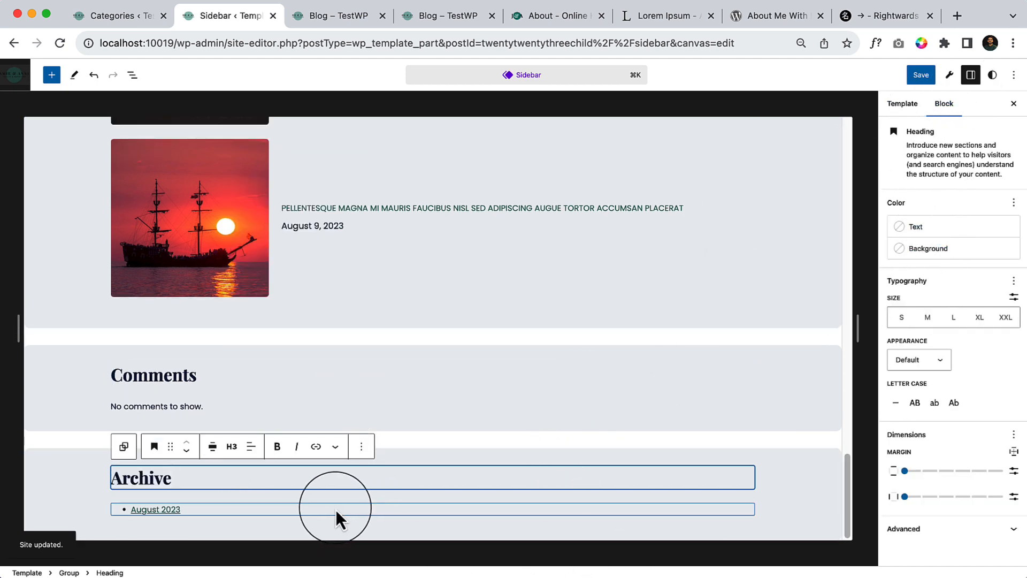
Turn on post counts for the Archives block, leaving it as a list grouped by Month.
click(412, 509)
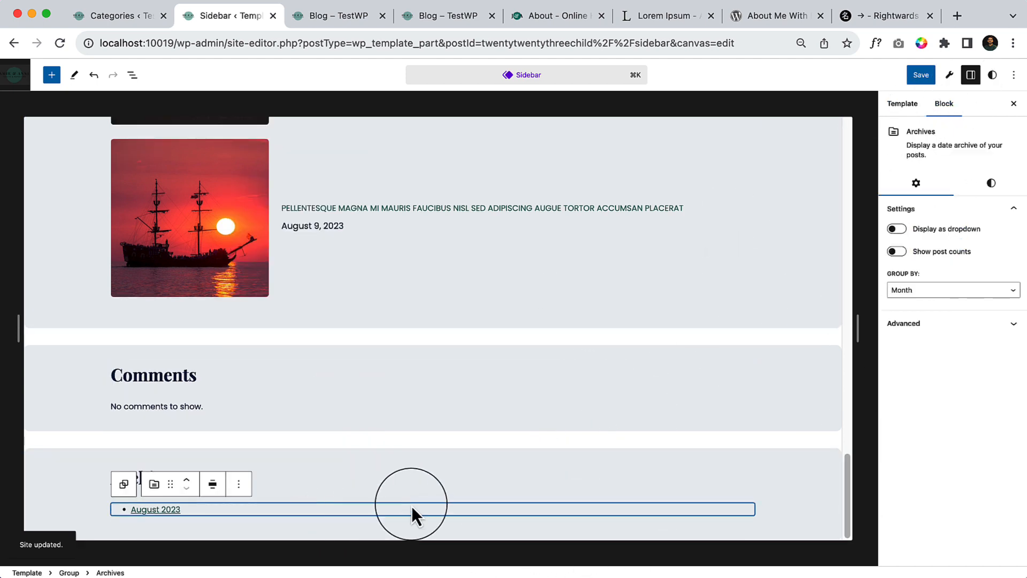
click(900, 230)
click(900, 231)
click(899, 252)
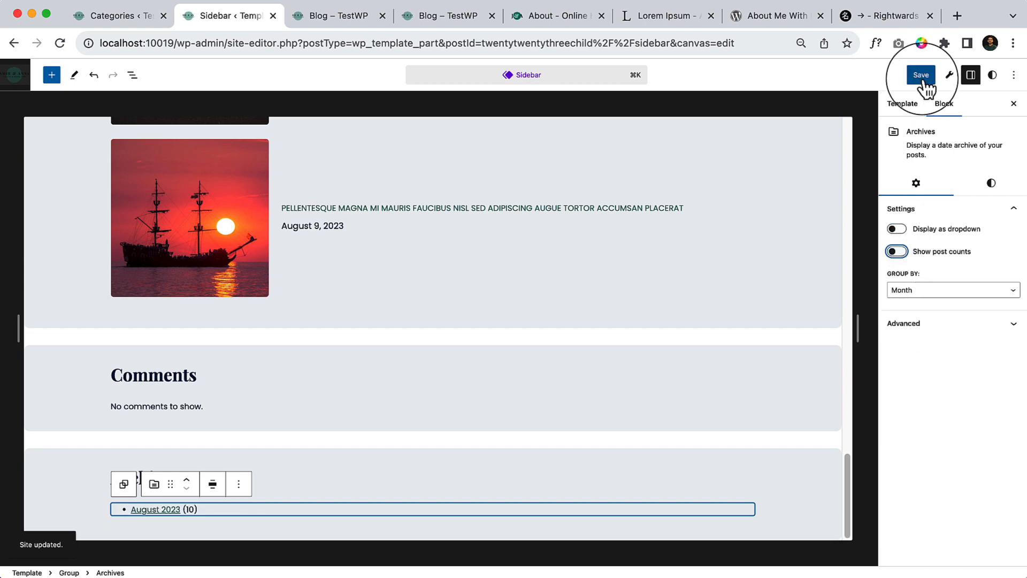
click(936, 289)
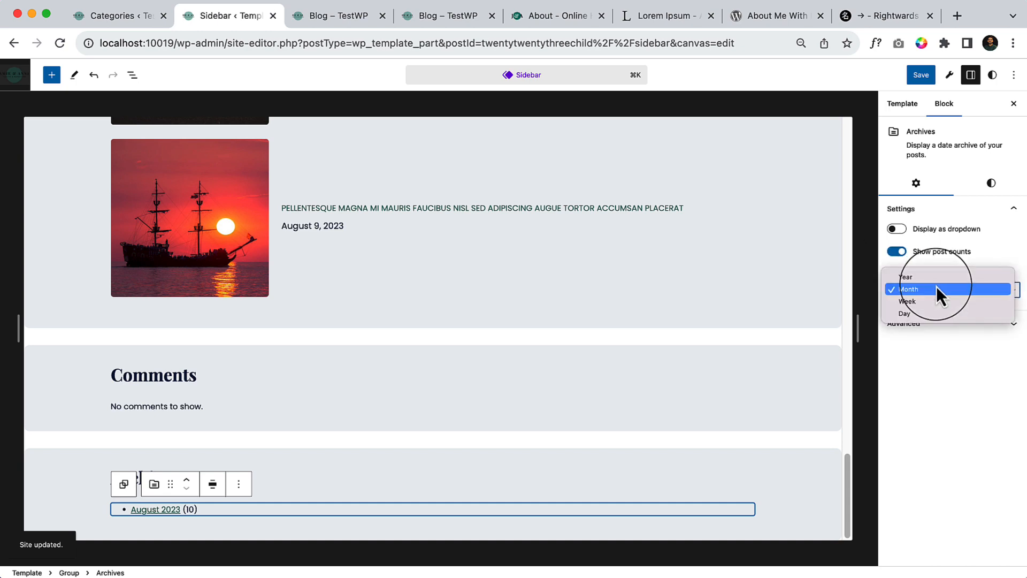
click(958, 476)
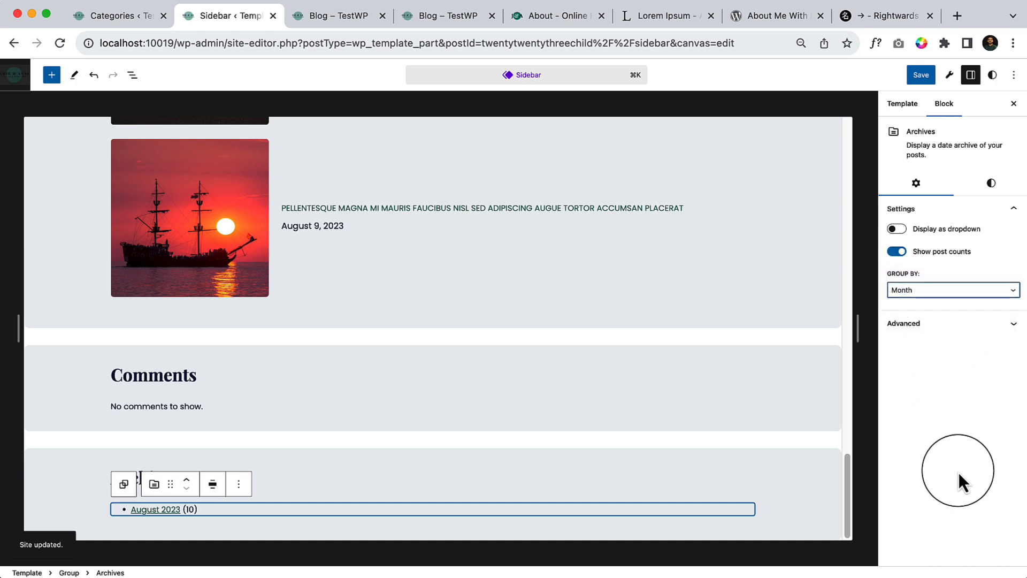
Save the Sidebar template part with the Archive box and reload the live Blog page.
click(922, 74)
click(923, 75)
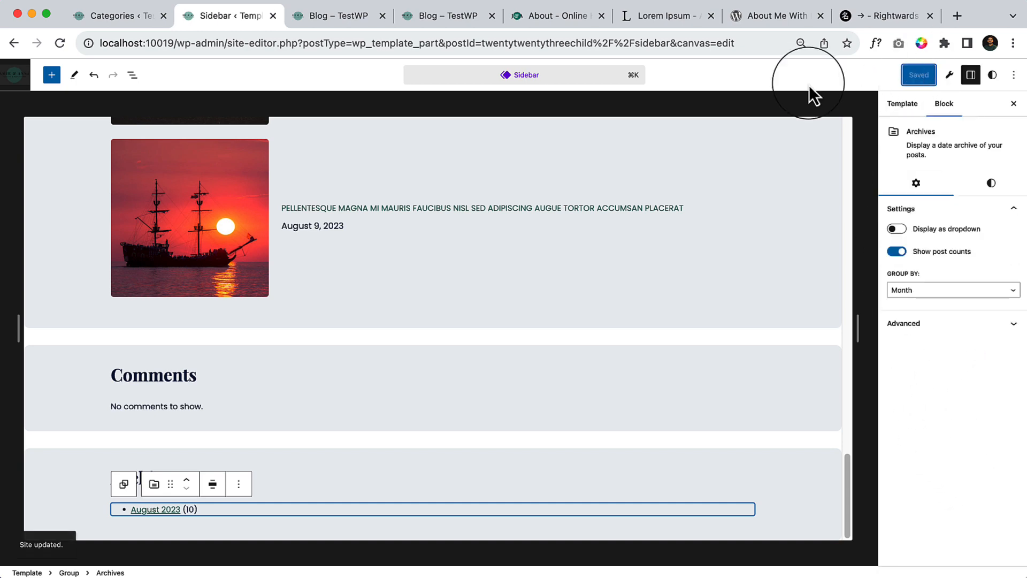
click(355, 16)
click(57, 43)
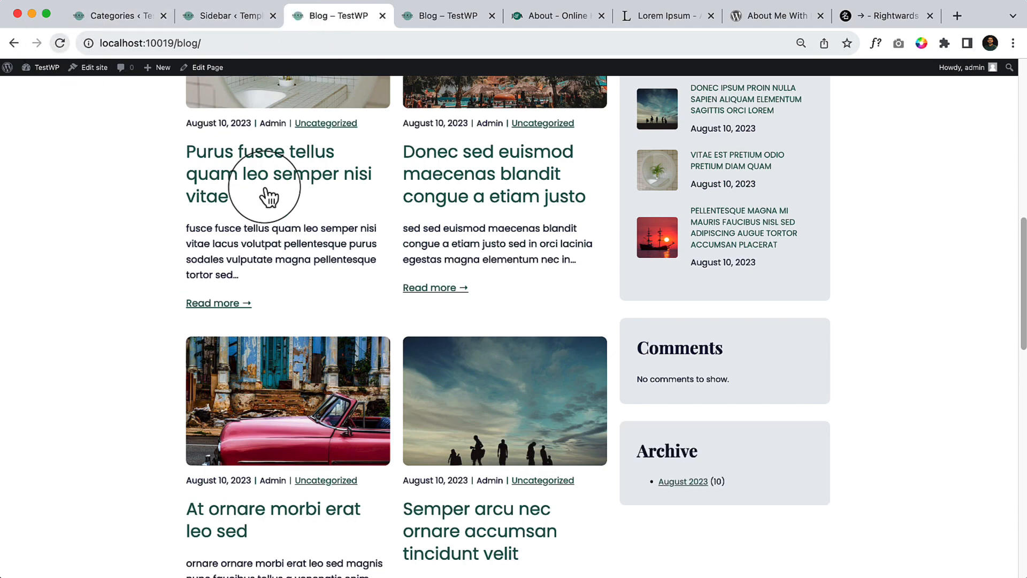
Examine the live Blog page's pagination, footer and sidebar boxes, and return to the Sidebar template part editor.
scroll(743, 433, down, 15)
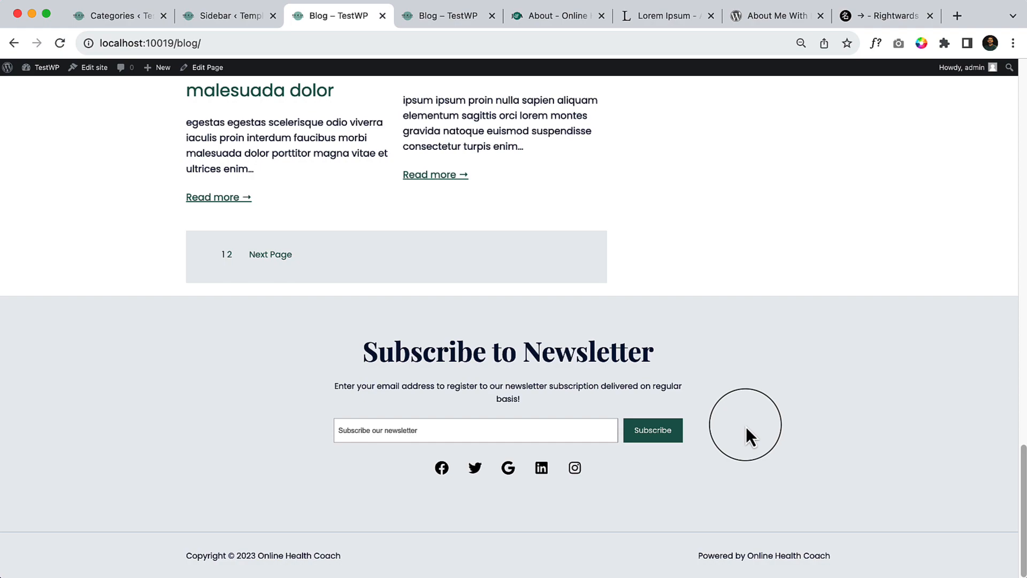
scroll(776, 372, up, 10)
scroll(765, 347, up, 10)
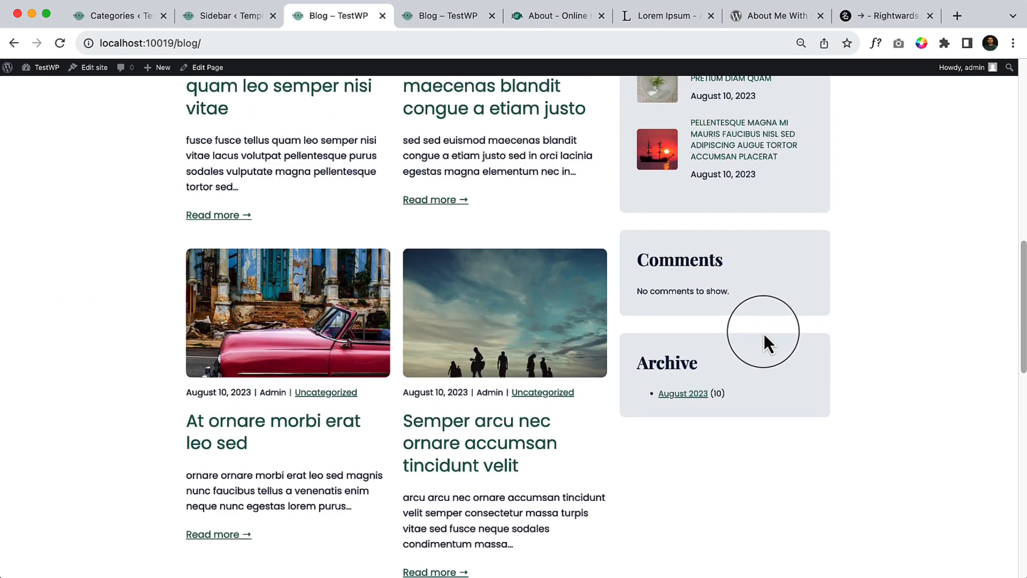
scroll(775, 321, up, 5)
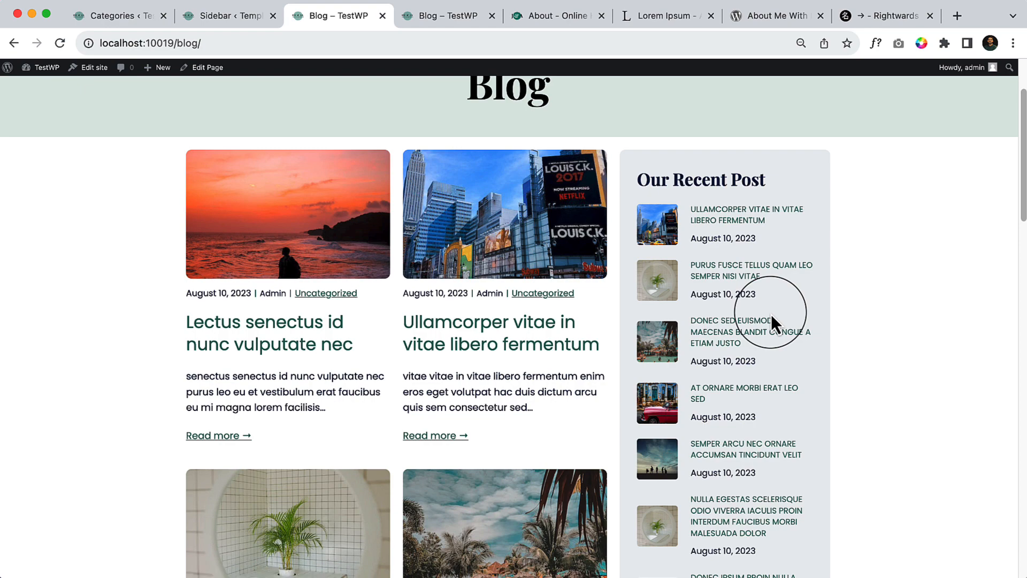
click(206, 18)
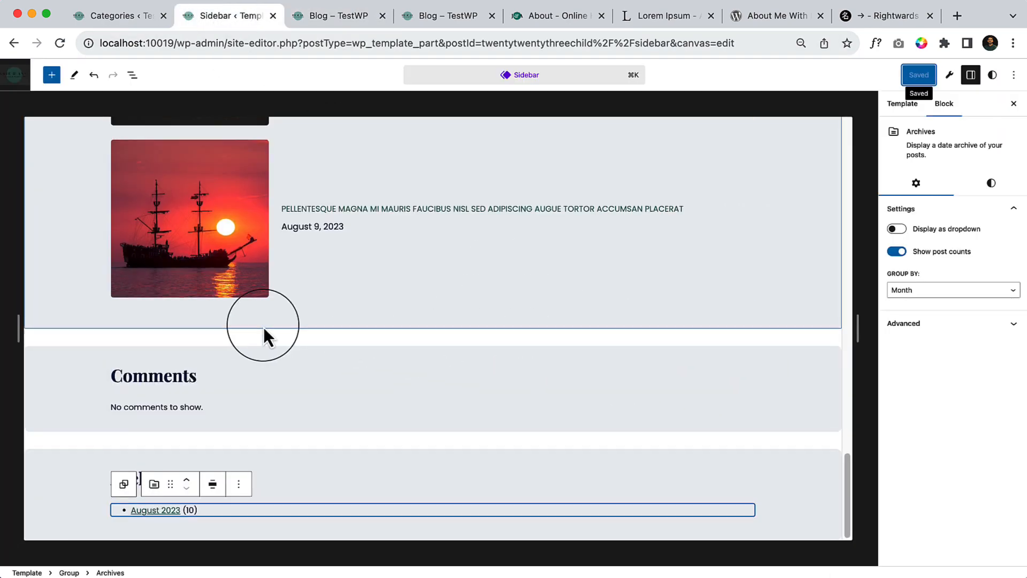
Duplicate the Comments Group and move the copy to the start of the Sidebar, above the Our Recent Post Group.
scroll(310, 321, up, 10)
scroll(309, 316, down, 10)
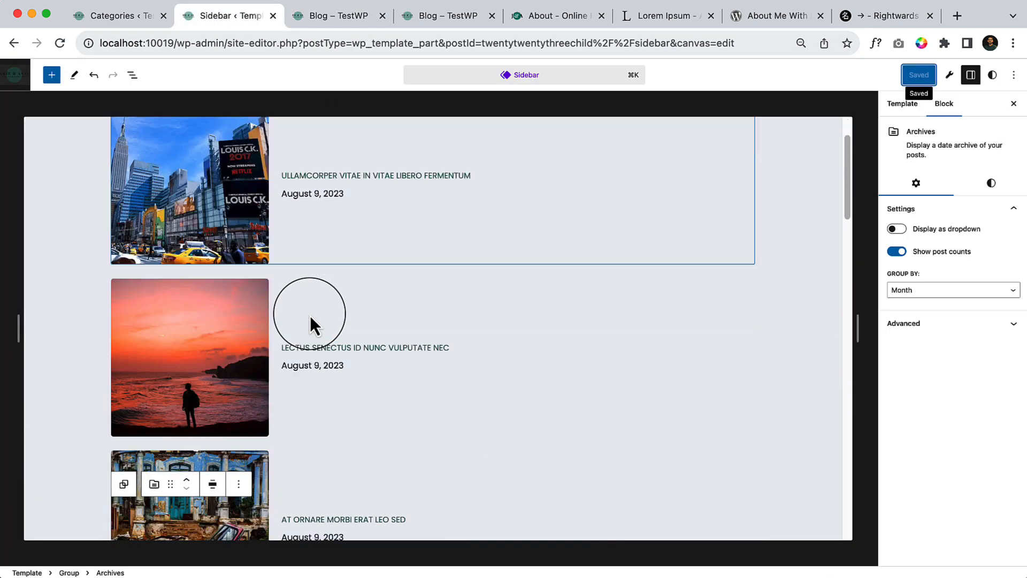
click(72, 364)
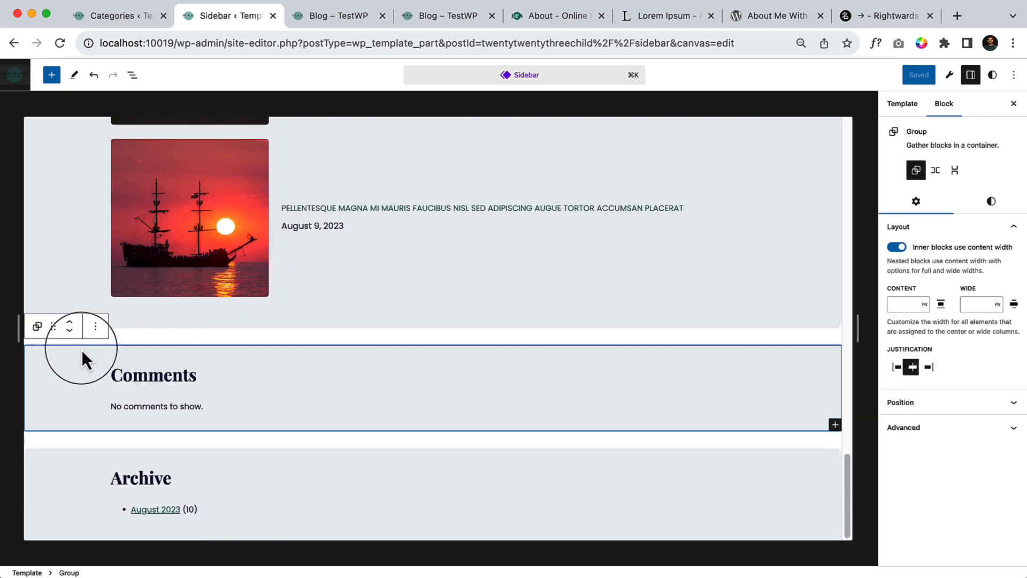
click(96, 326)
click(164, 93)
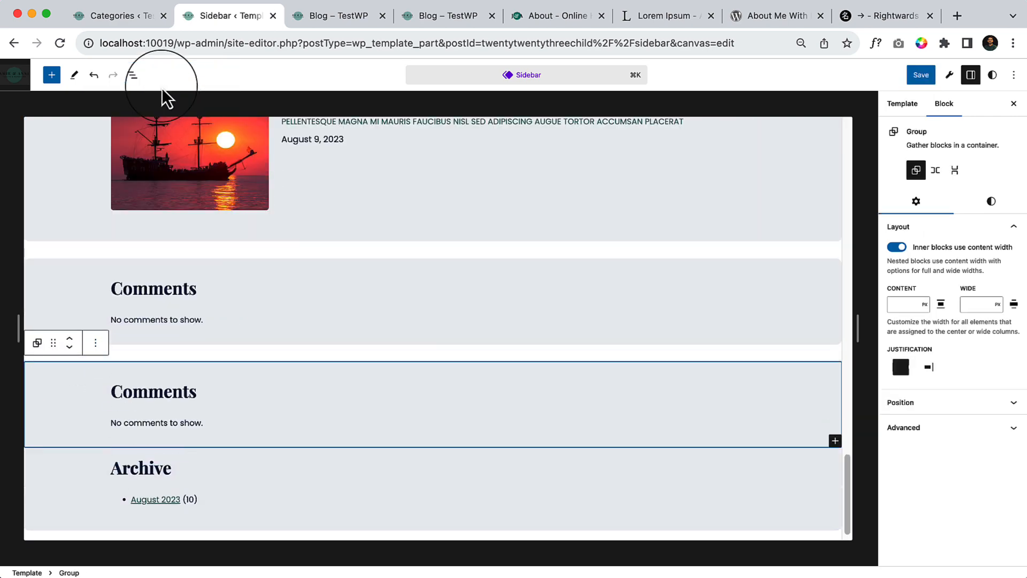
click(70, 339)
click(70, 339)
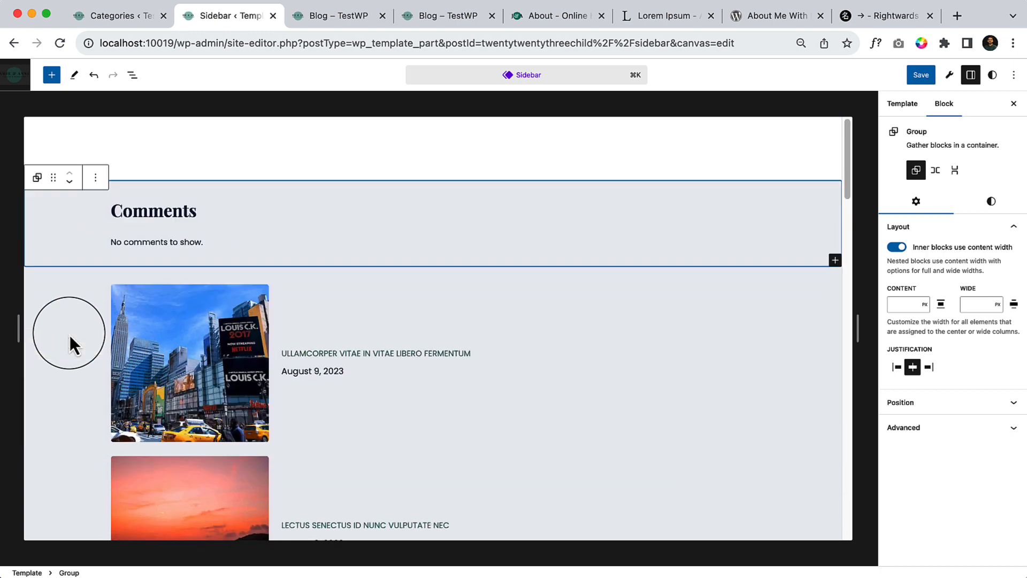
Delete the Comments heading and the Latest Comments block from the first Group in the Sidebar.
click(149, 165)
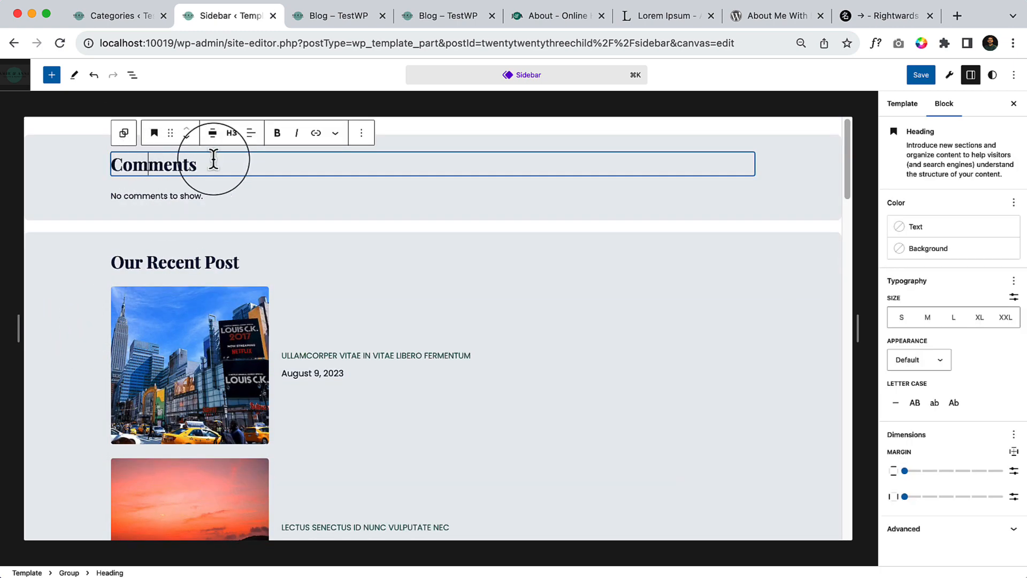
click(361, 134)
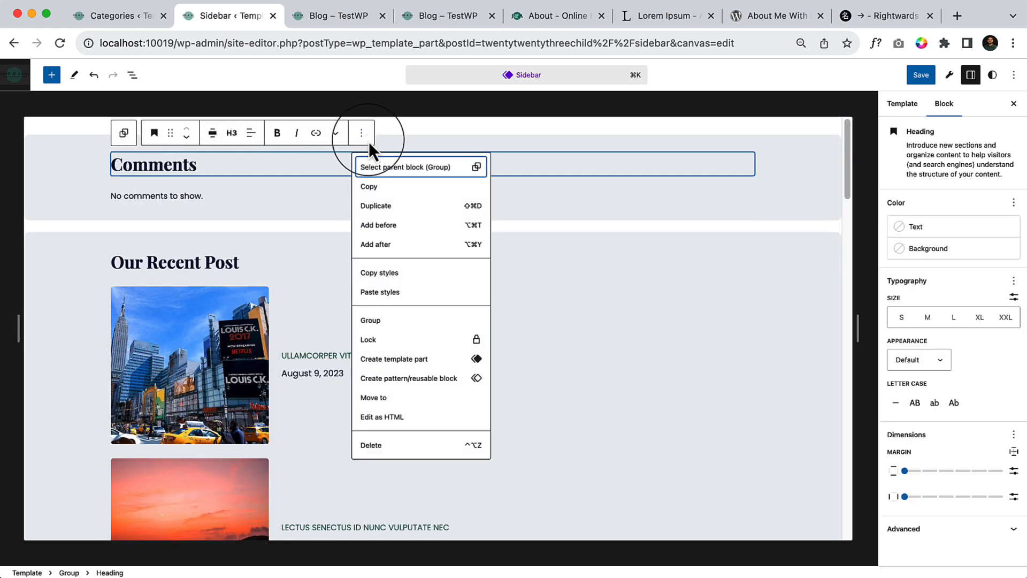
click(396, 448)
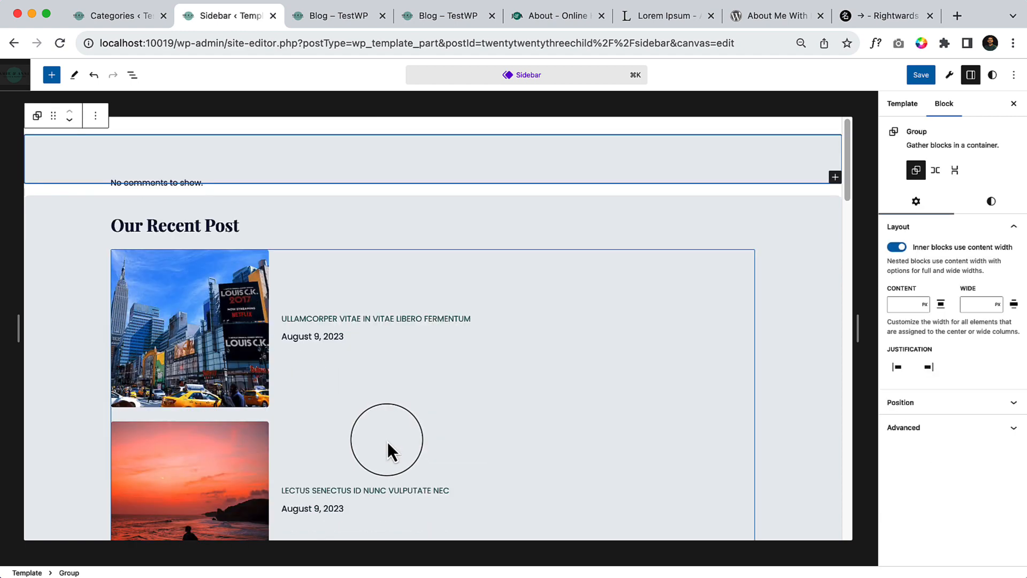
click(191, 153)
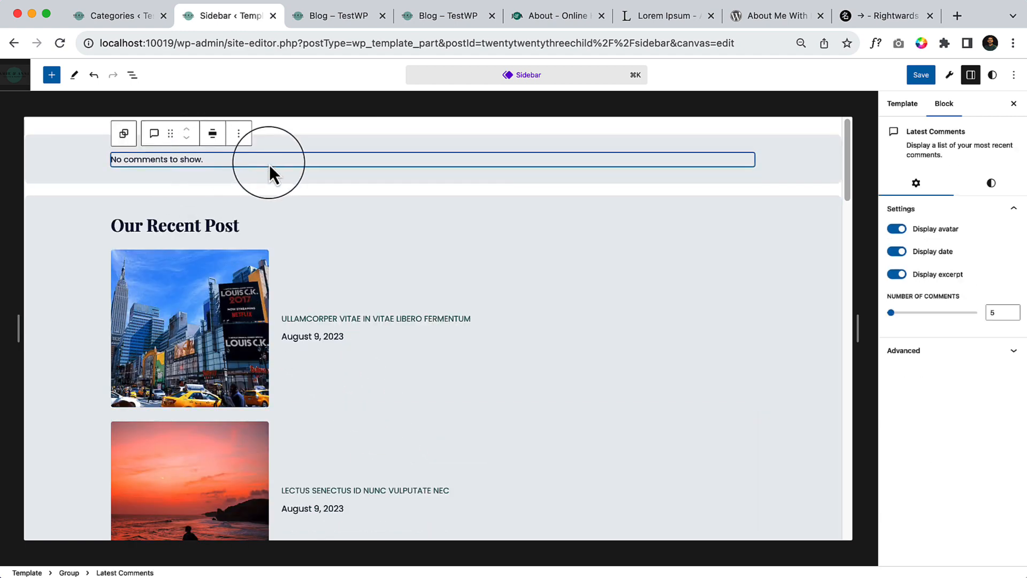
click(239, 133)
click(275, 406)
Insert an Image block in the emptied Group, using the media library photo of the woman in a gray jacket.
click(433, 165)
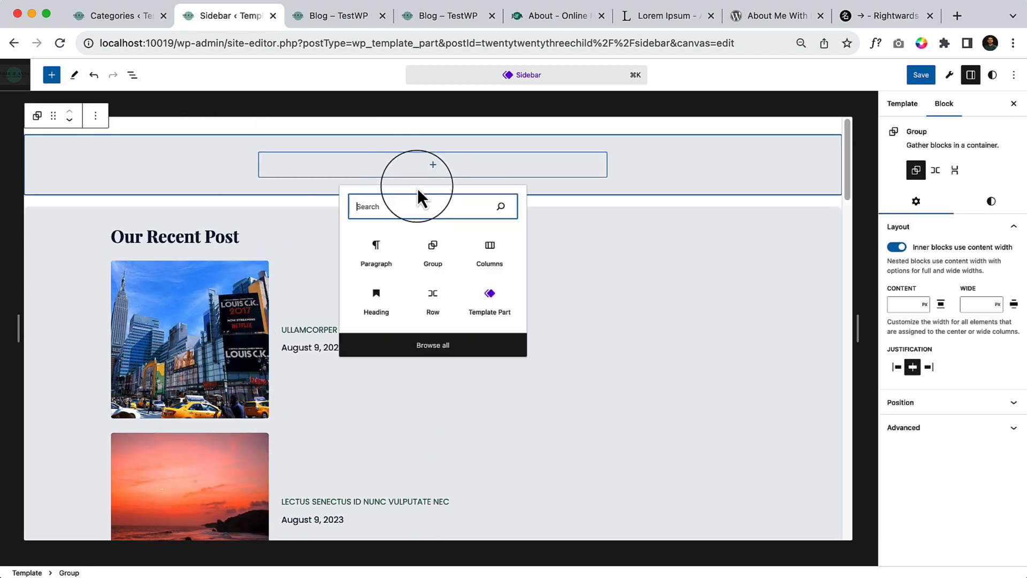
text(image)
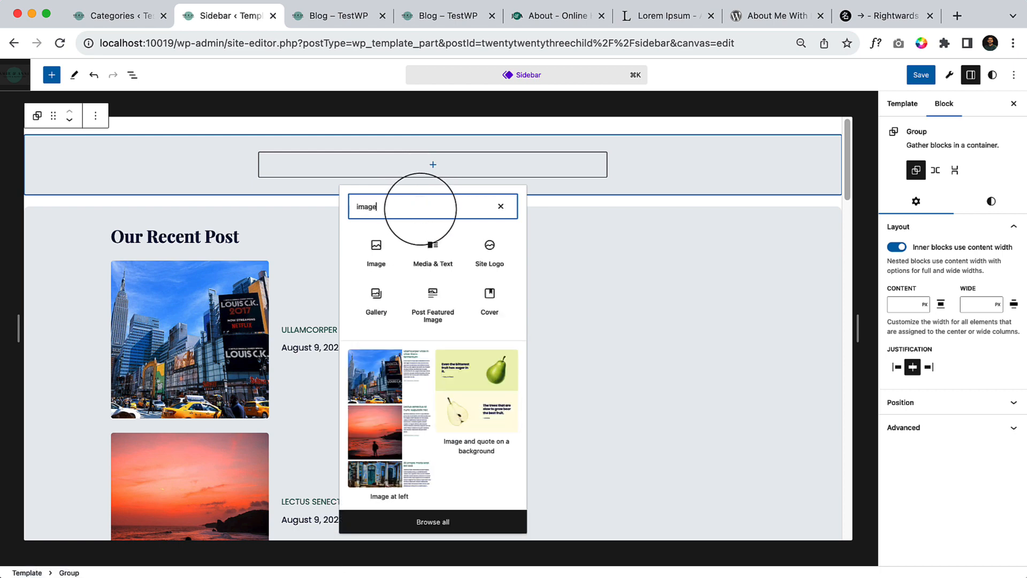
click(381, 249)
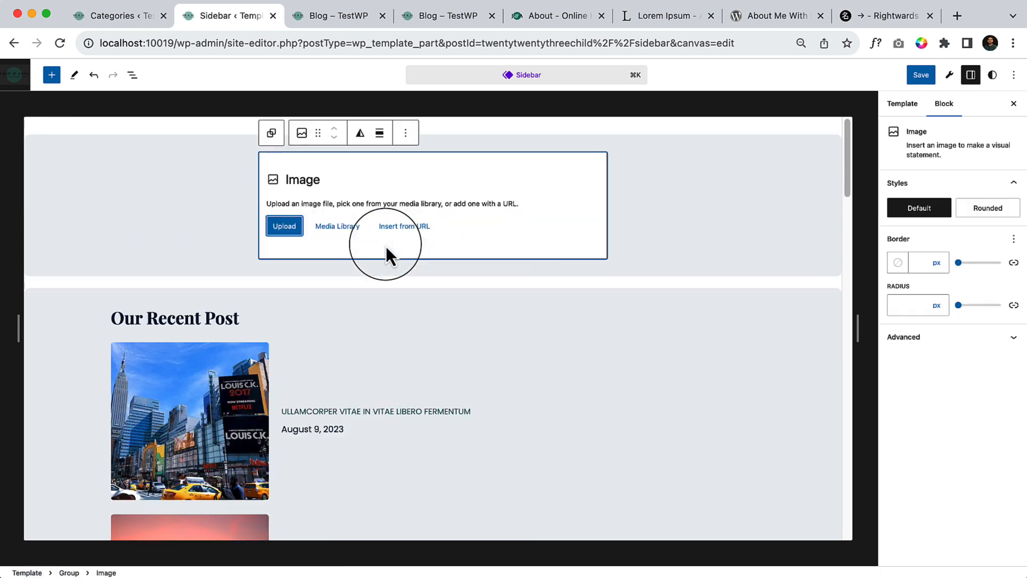
click(337, 226)
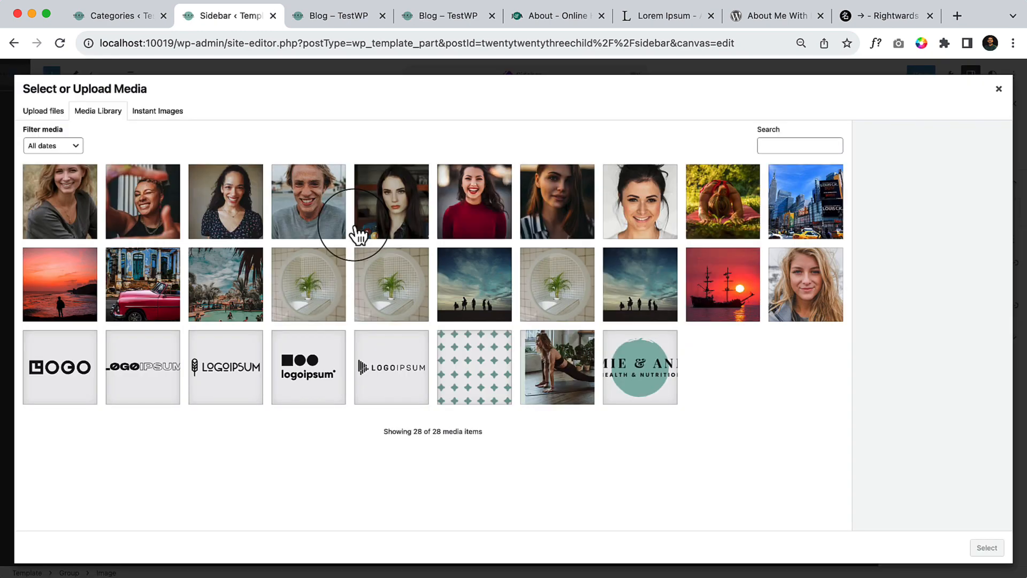
click(467, 228)
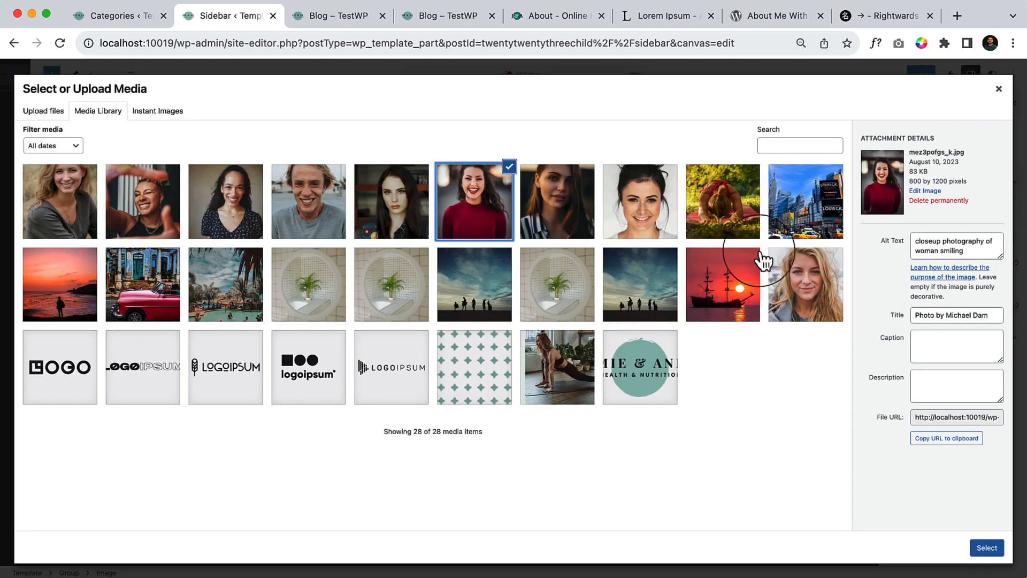
click(826, 306)
click(987, 548)
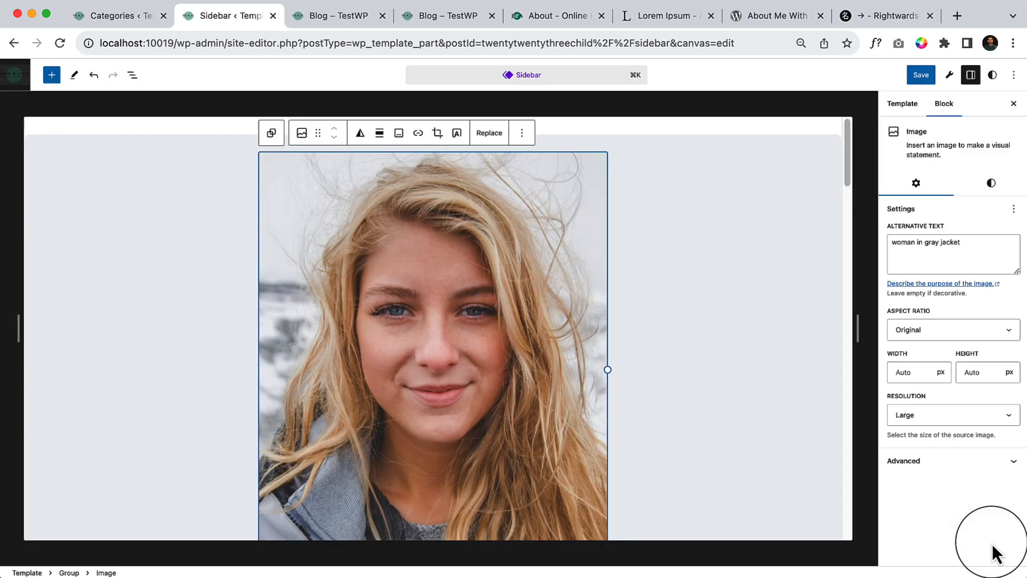
Apply the Rounded style to the sidebar image.
scroll(595, 321, down, 5)
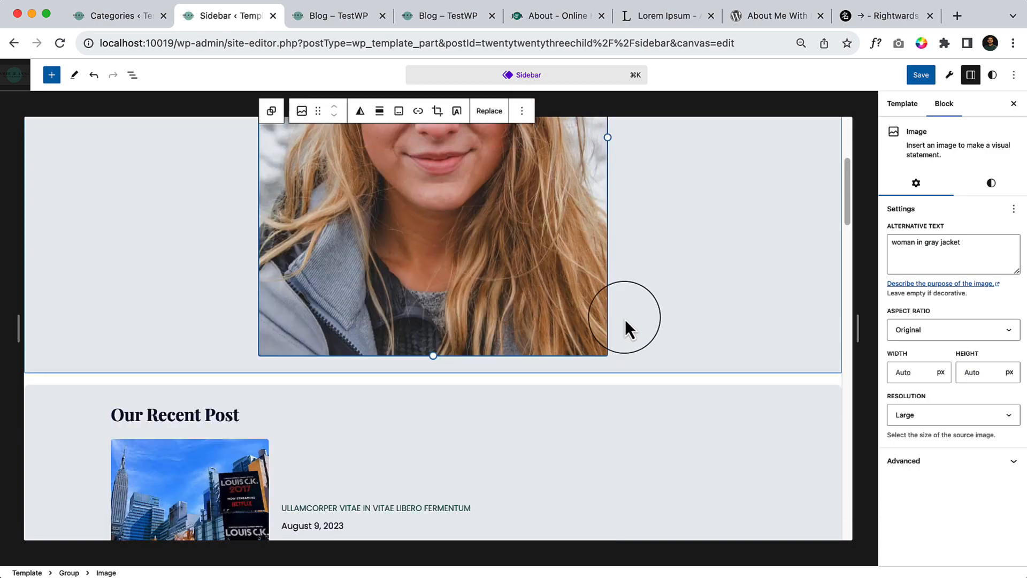
click(995, 187)
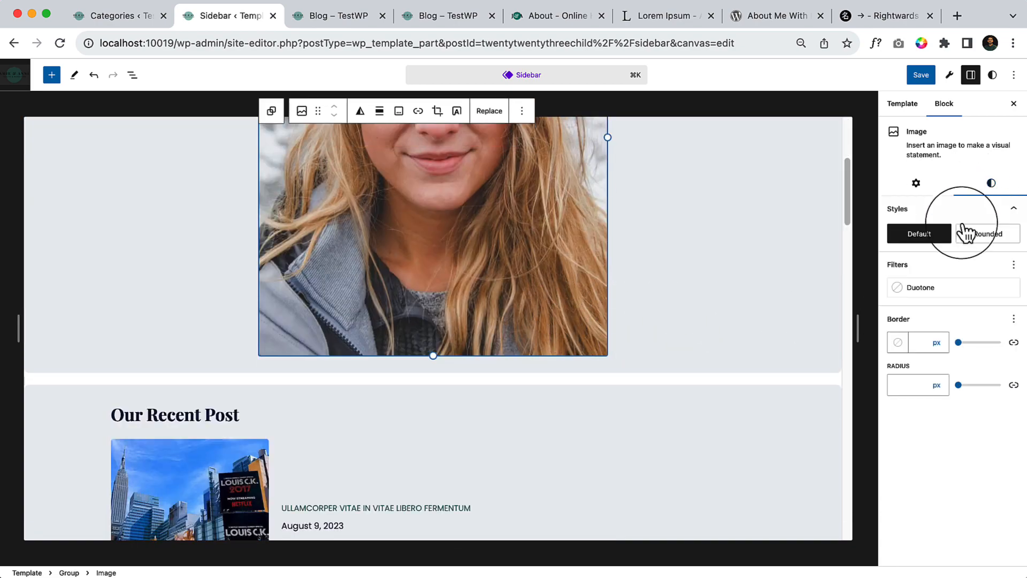
click(983, 240)
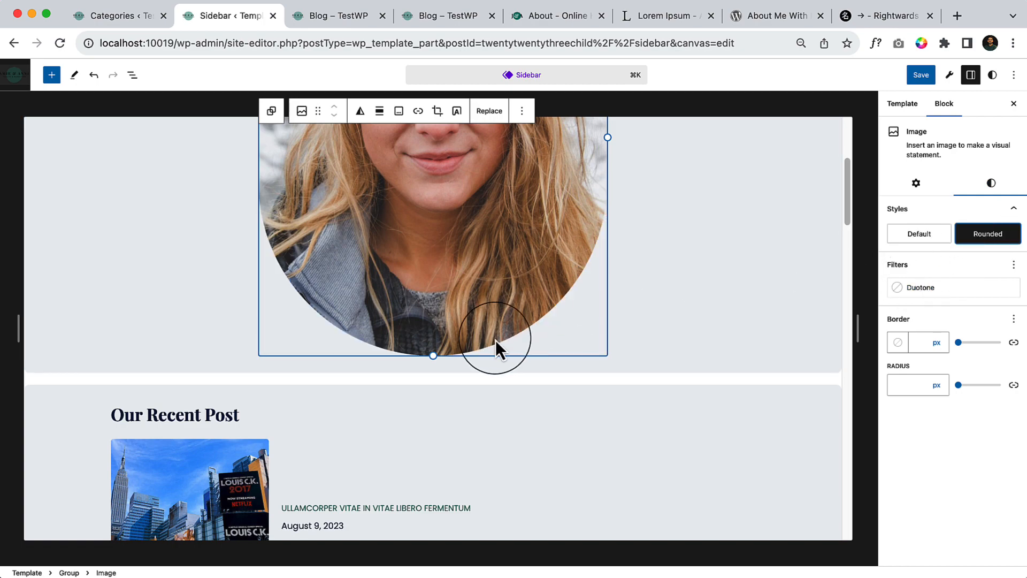
scroll(492, 344, up, 5)
Save the Sidebar template part and check the image box on the reloaded live Blog page.
click(921, 75)
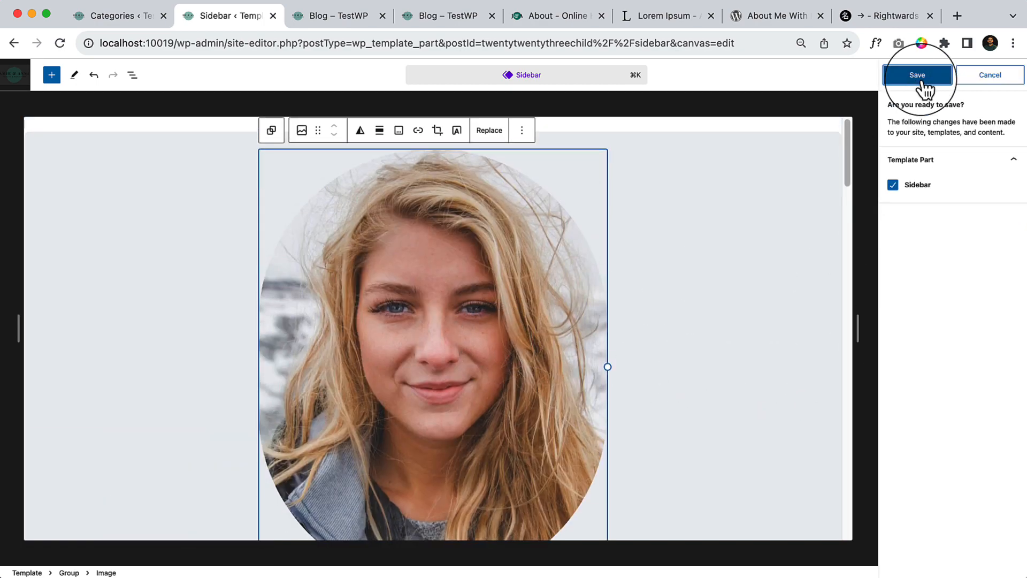
click(921, 76)
click(333, 19)
click(60, 44)
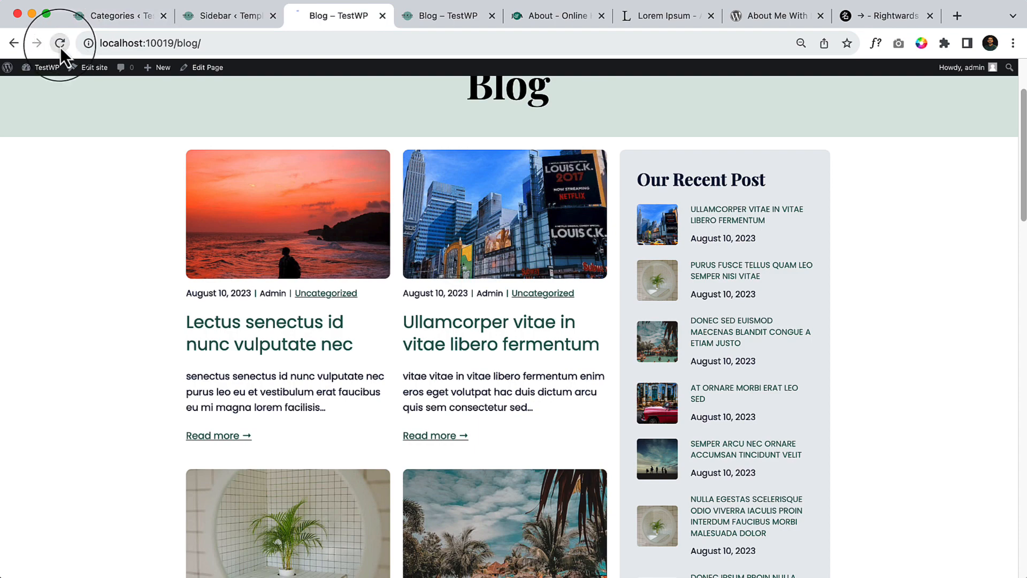
scroll(448, 289, up, 2)
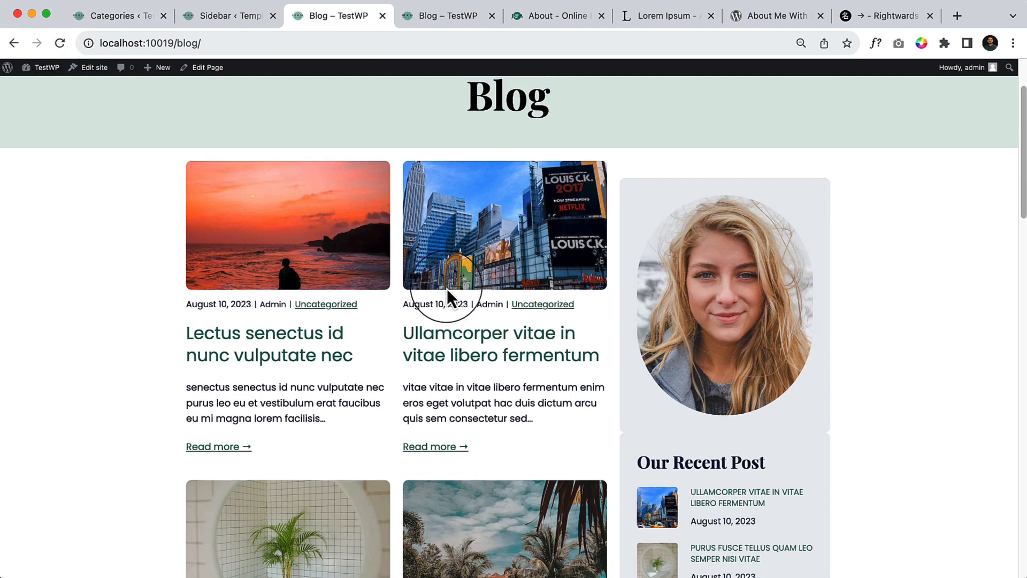
scroll(451, 294, down, 7)
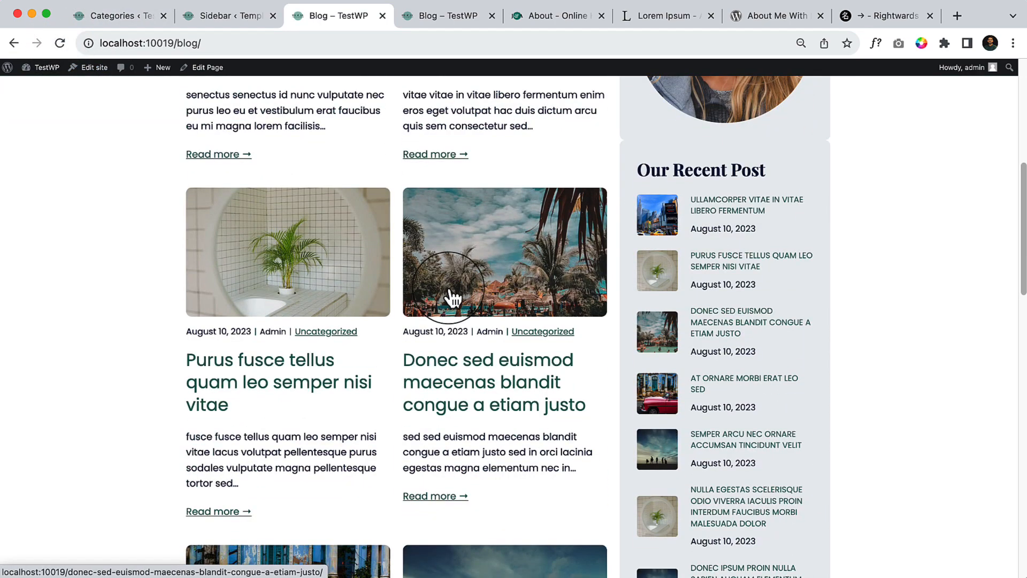
scroll(451, 297, up, 7)
In the Sidebar editor, remove the image Group's top margin and give it a small bottom margin instead.
click(223, 16)
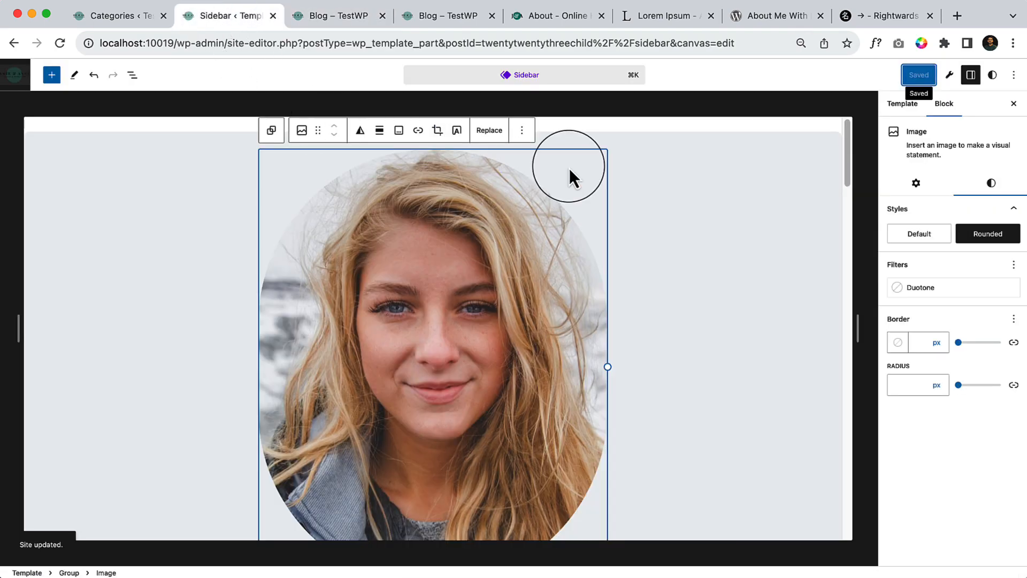
click(45, 149)
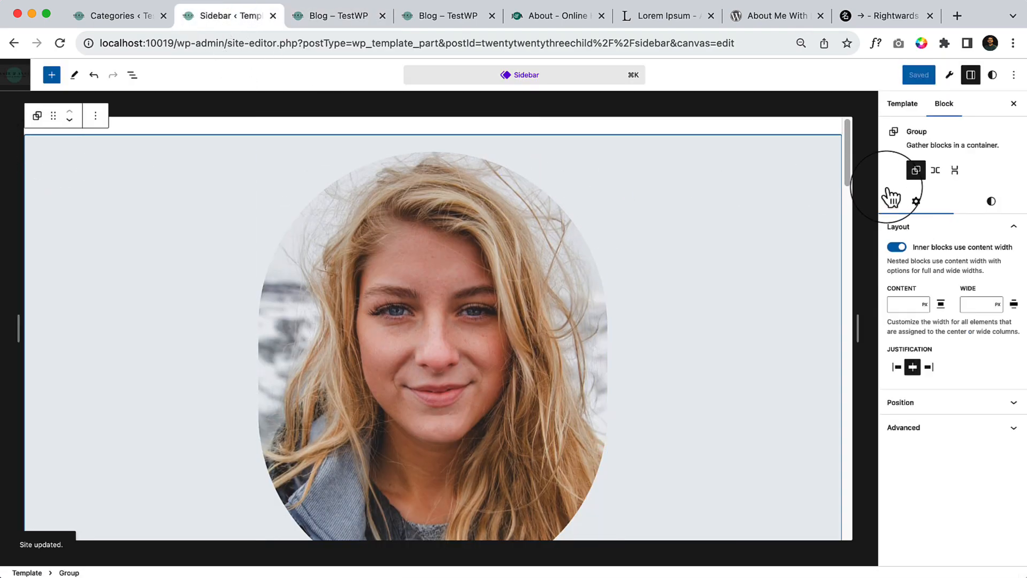
click(1001, 210)
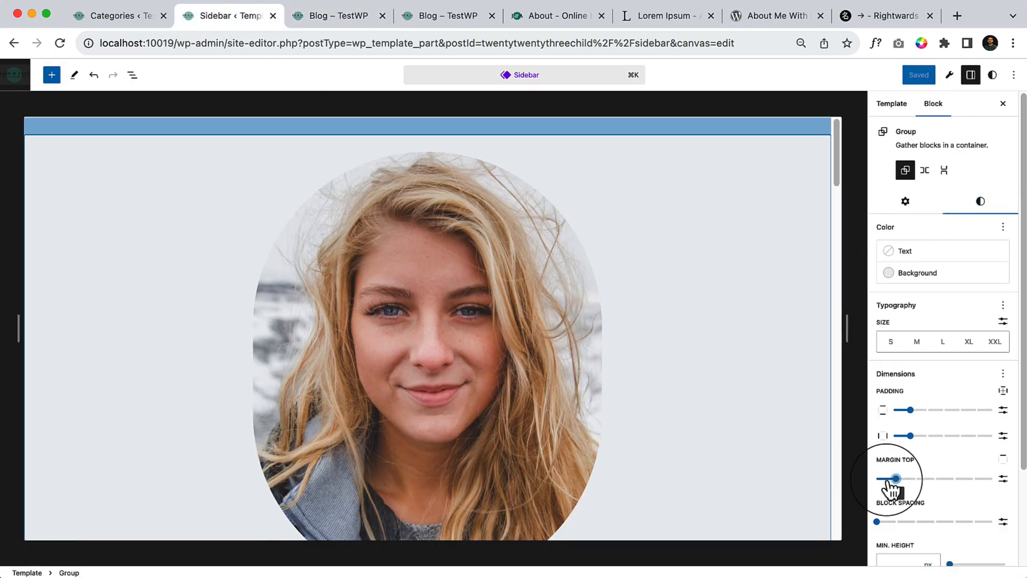
drag(895, 479, 876, 479)
click(1004, 459)
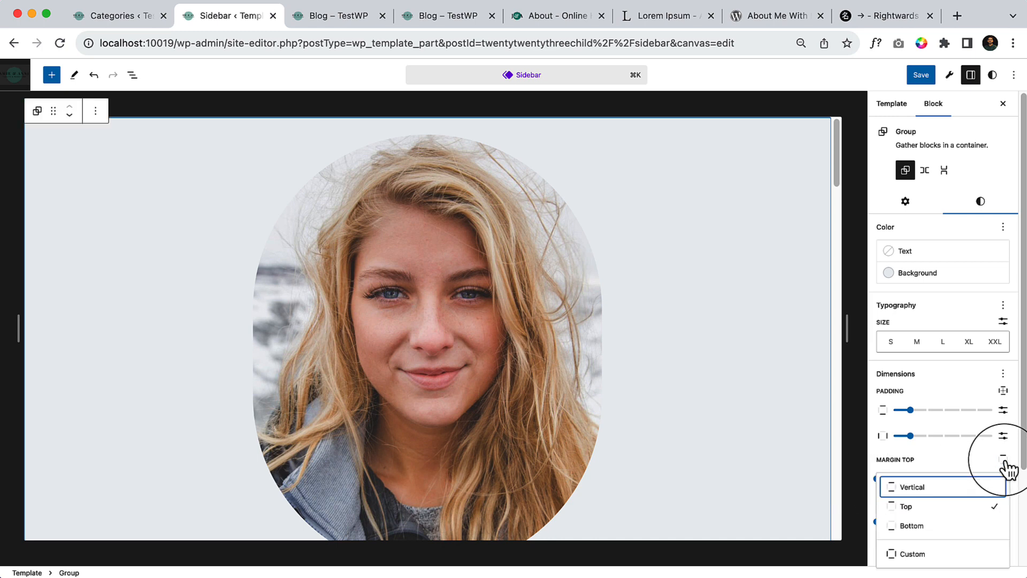
click(940, 531)
drag(880, 479, 896, 479)
Save the Sidebar margin change and review the live Blog page's image box at 100% browser zoom.
click(921, 78)
click(346, 20)
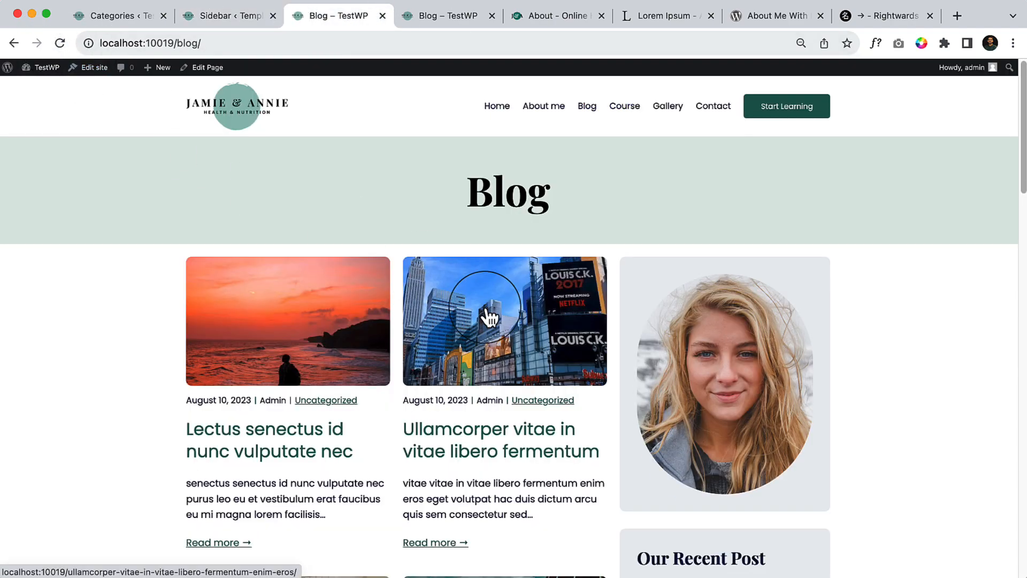
scroll(489, 310, down, 5)
scroll(489, 327, down, 3)
scroll(483, 337, up, 8)
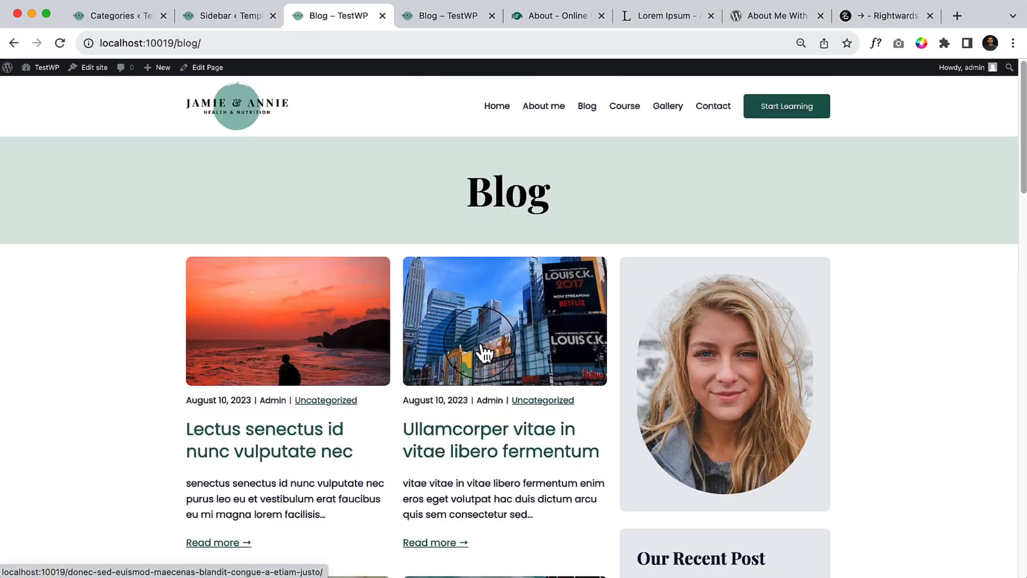
key(super+0)
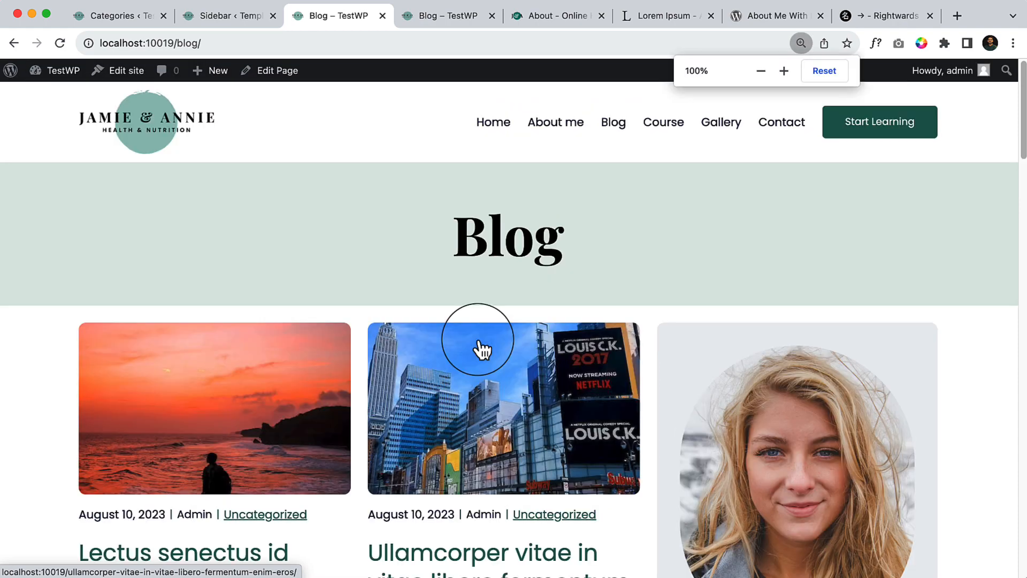
scroll(367, 475, down, 5)
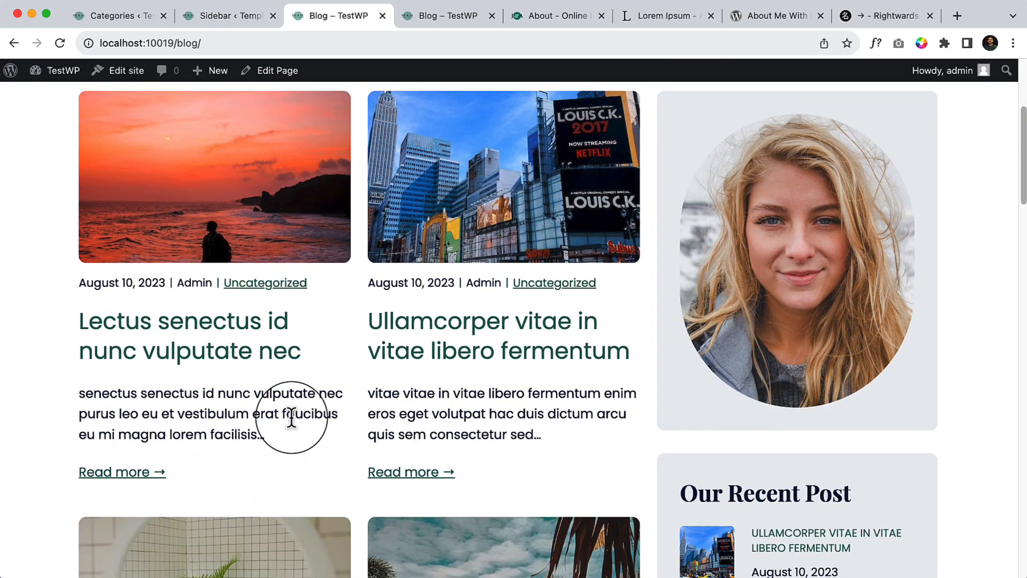
Set the sidebar image's width and height to 200 px each in the Sidebar editor.
click(243, 20)
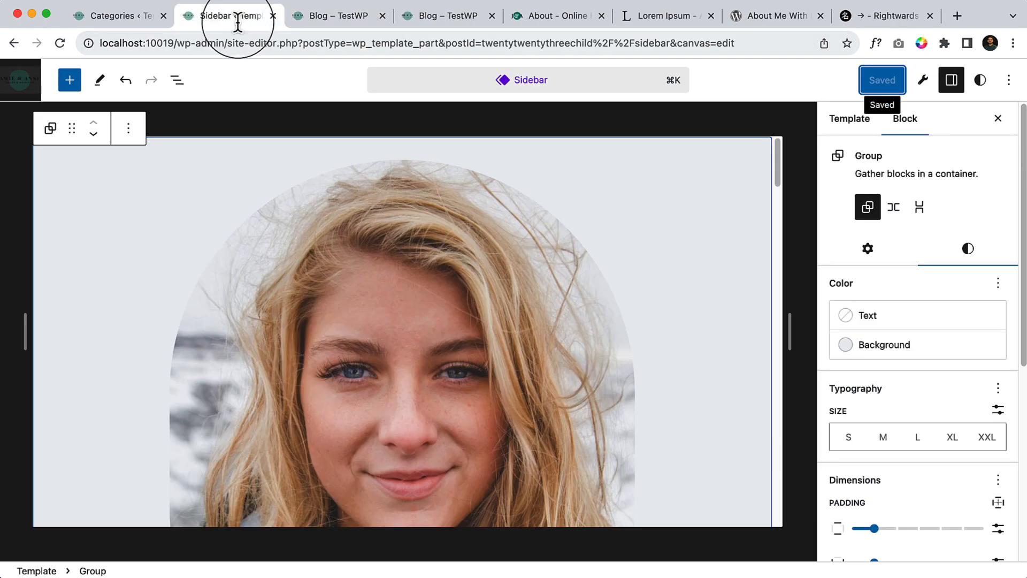
scroll(465, 242, down, 6)
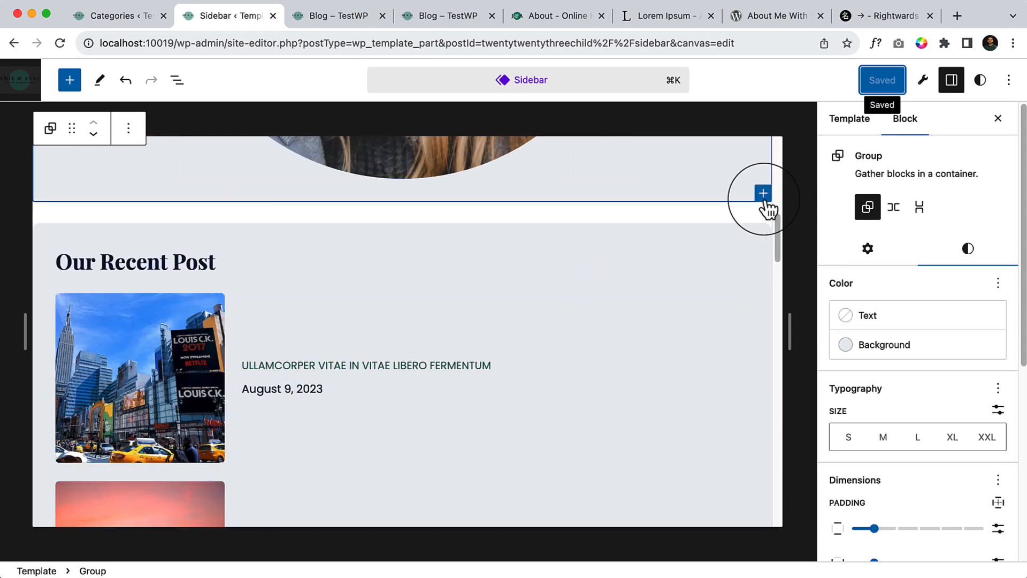
click(442, 152)
click(884, 483)
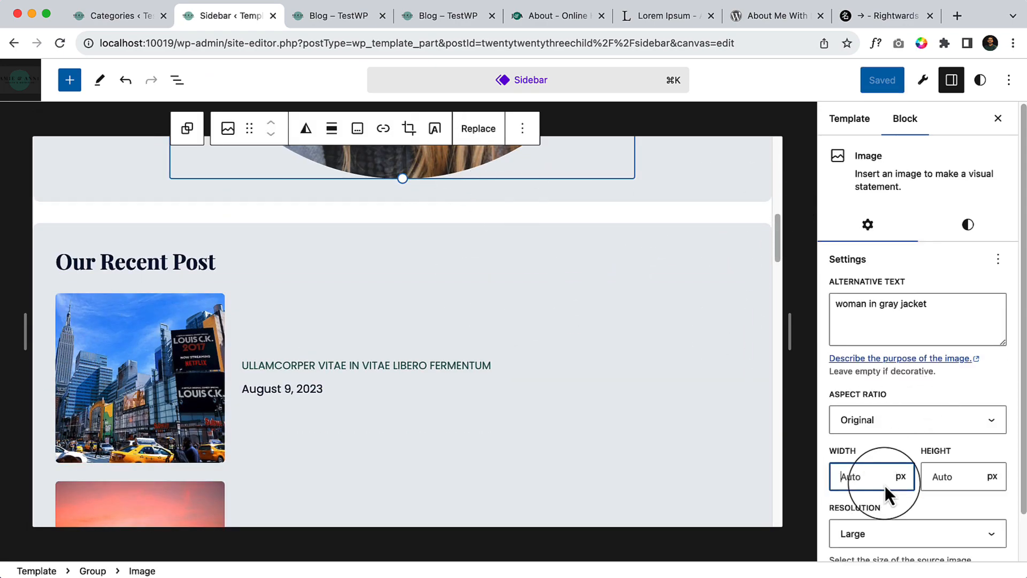
text(200)
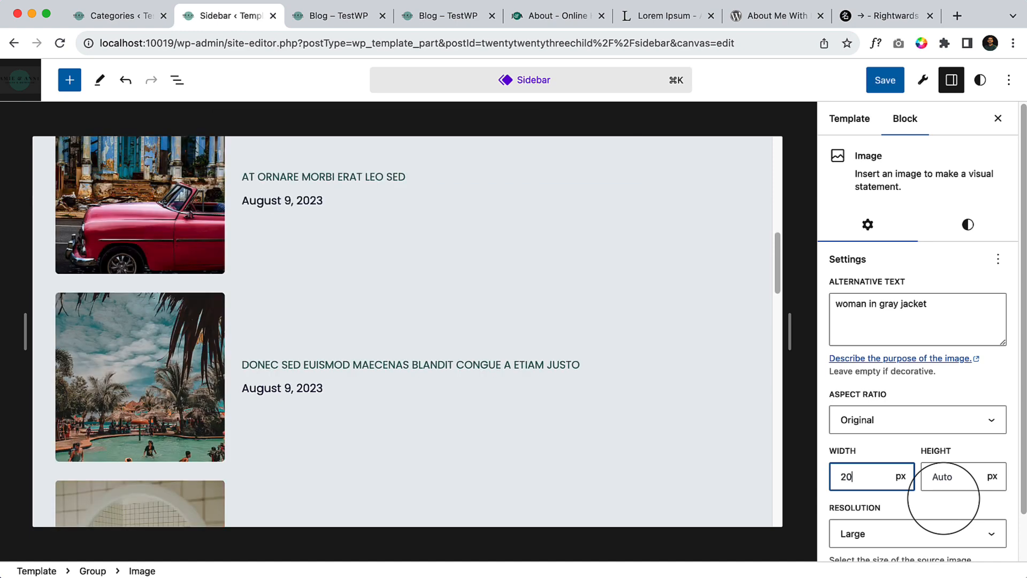
key(Tab)
text(200)
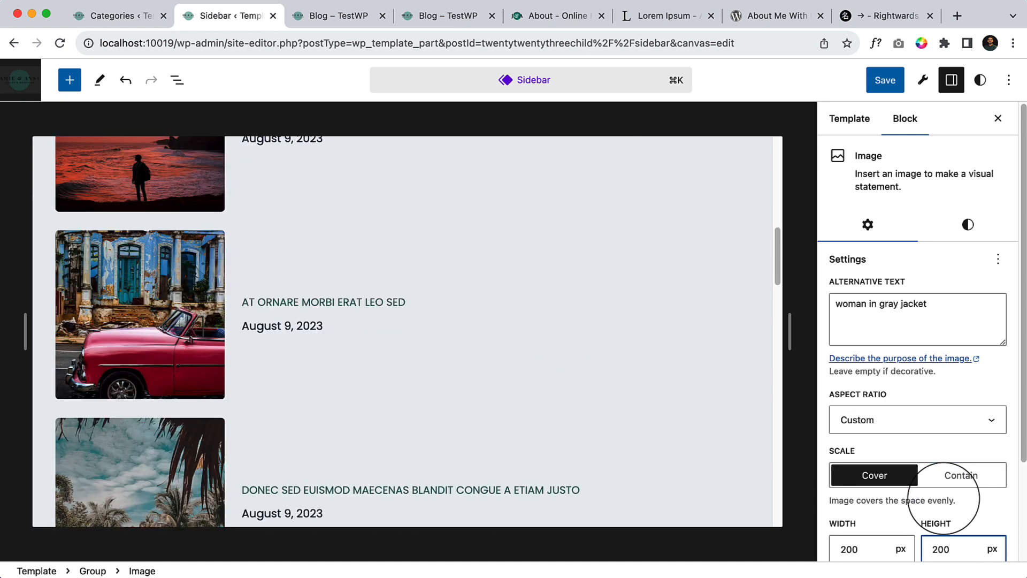
scroll(544, 343, up, 5)
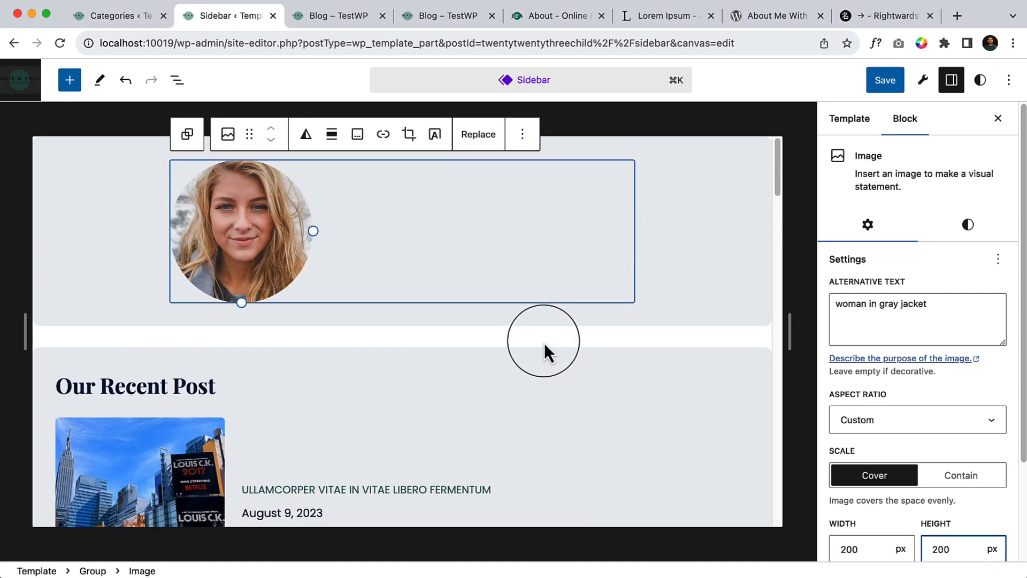
Center-align the round profile image within its Group.
click(340, 145)
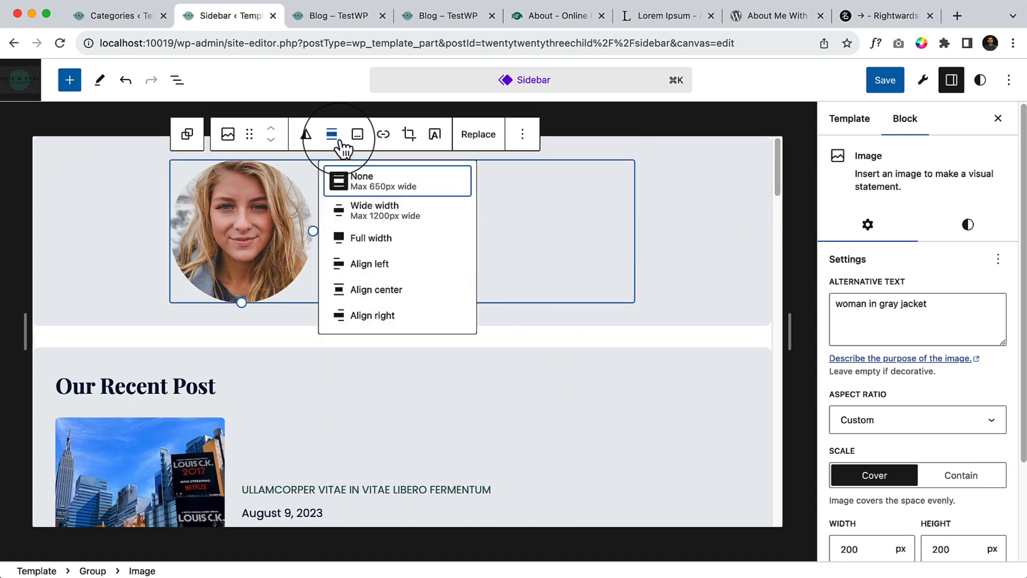
click(377, 269)
click(217, 134)
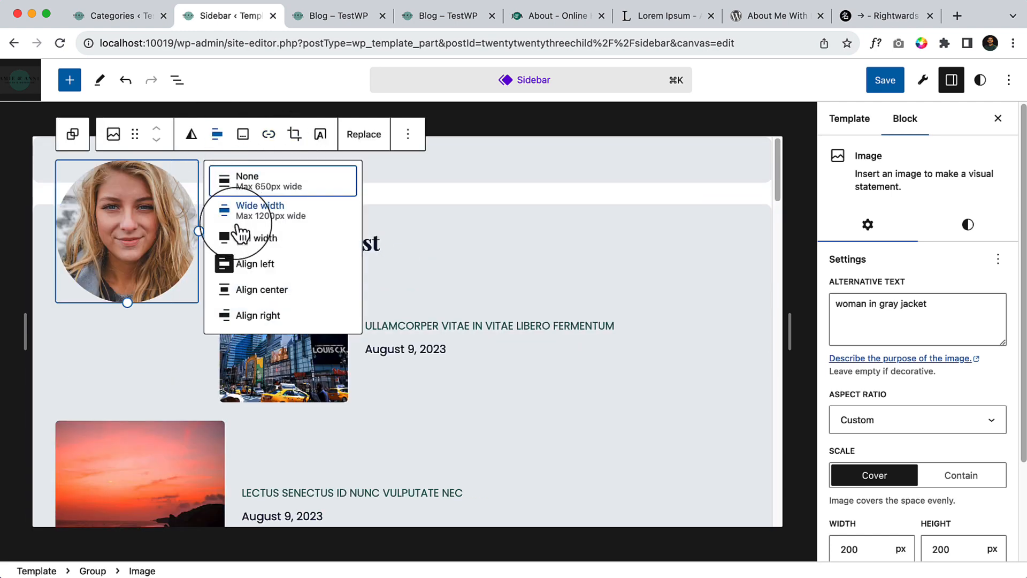
click(271, 291)
Insert a Social Icons block below the profile image inside the same Group.
click(589, 303)
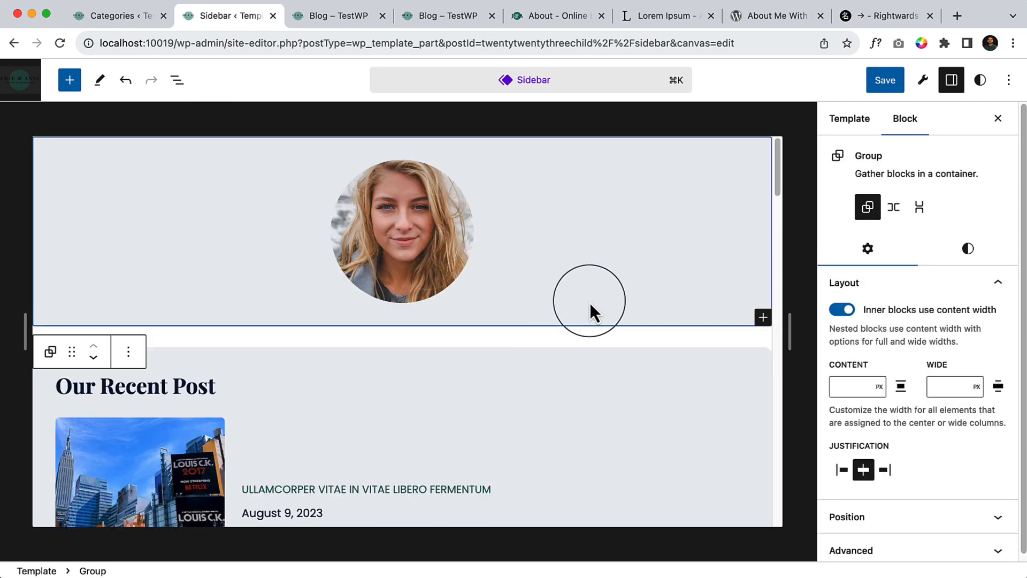
click(764, 318)
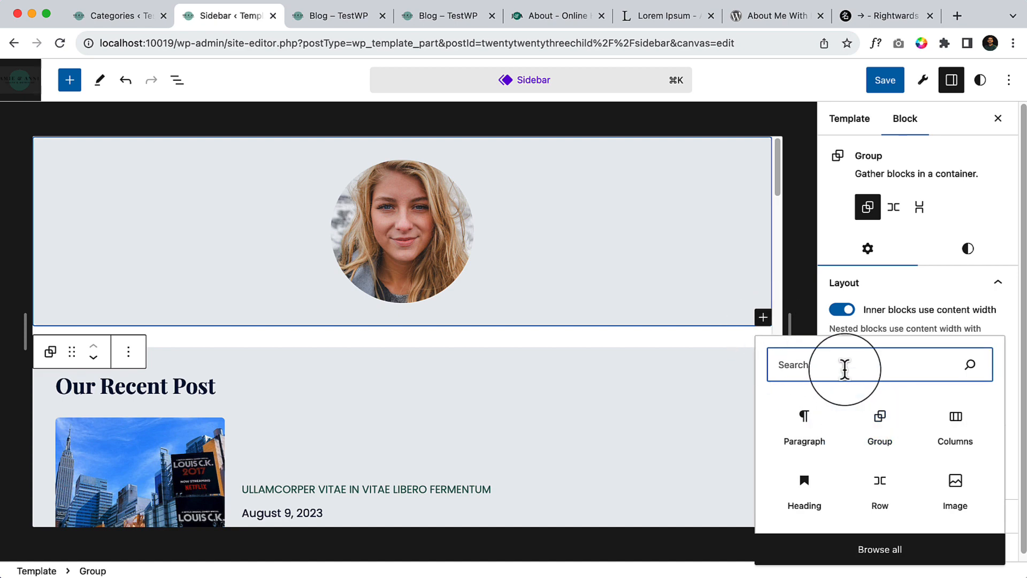
text(soci)
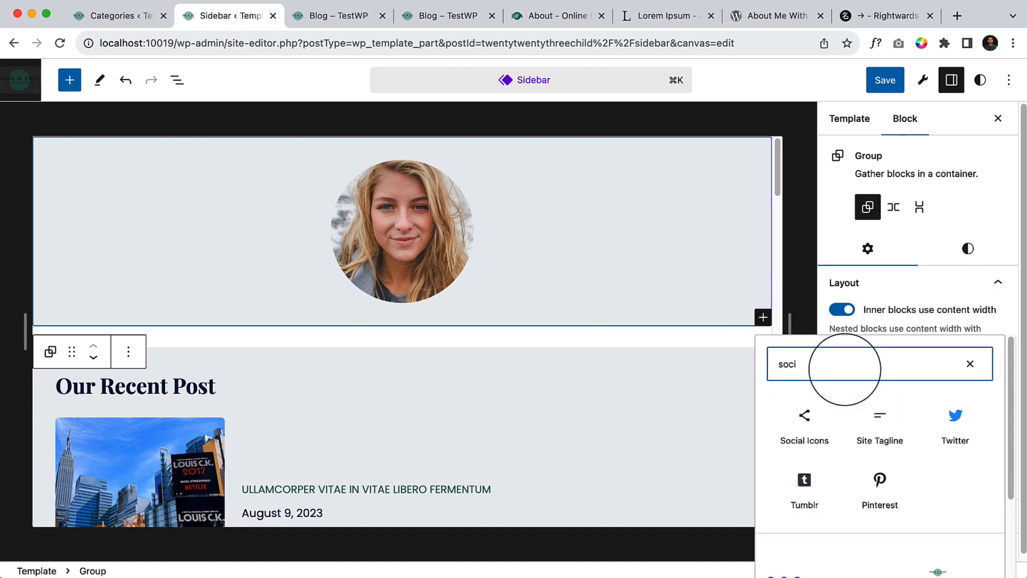
click(804, 444)
Add a Facebook icon to the Social Icons block and set its link address to "#".
click(630, 328)
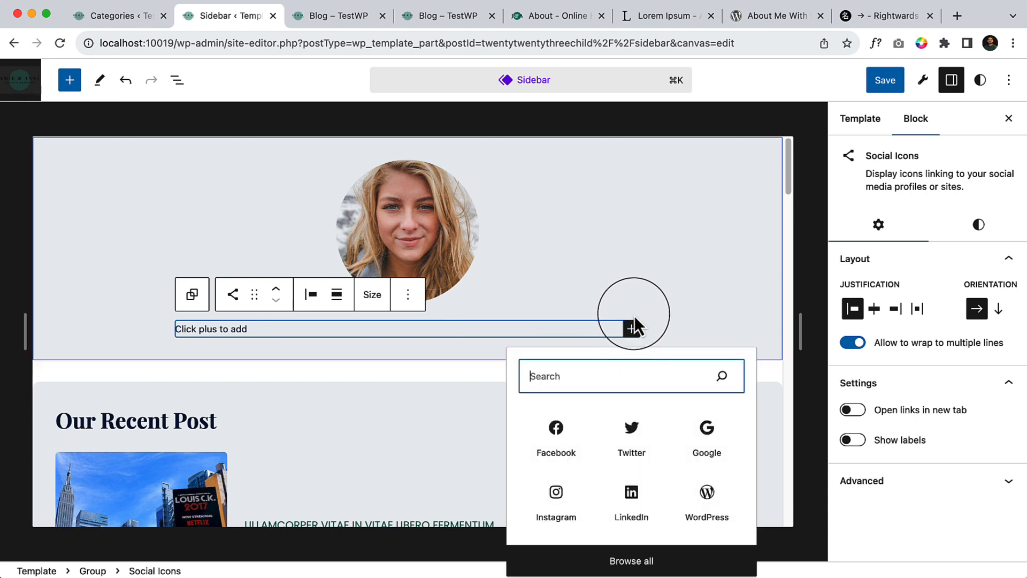
click(568, 442)
click(185, 336)
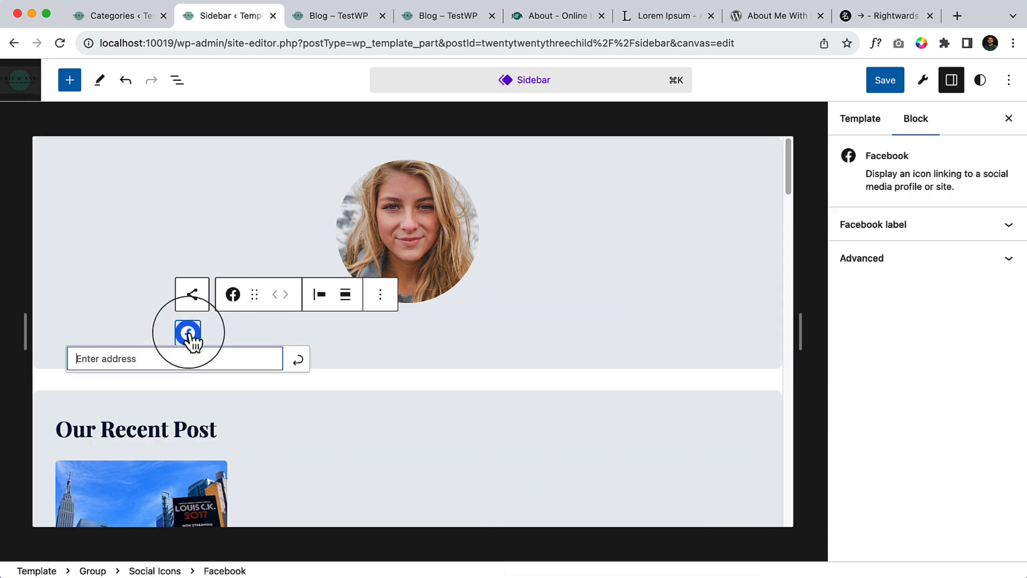
click(207, 354)
text(#)
click(289, 358)
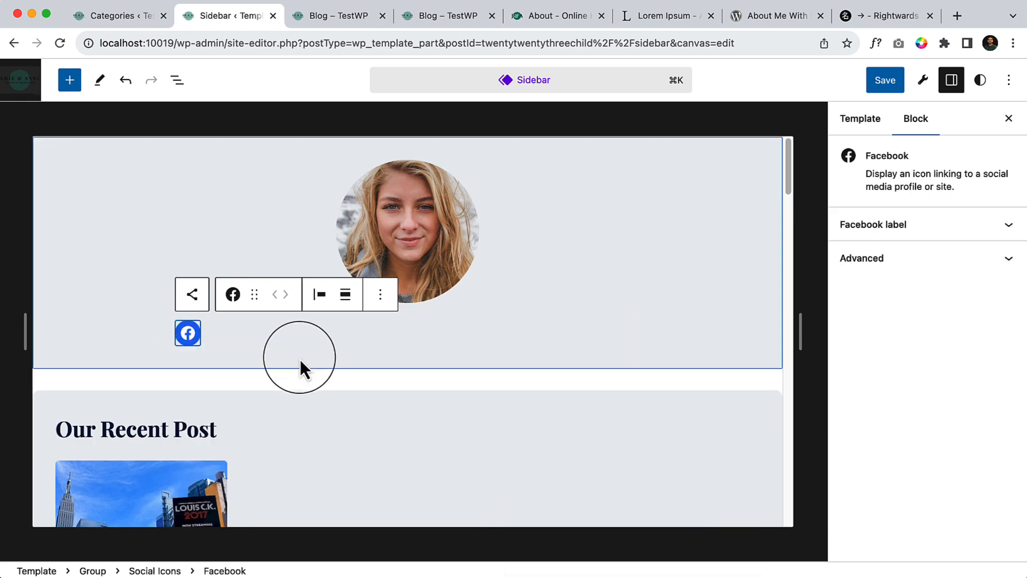
Add a Twitter icon after the Facebook icon and set its link address to "#".
click(254, 324)
click(574, 340)
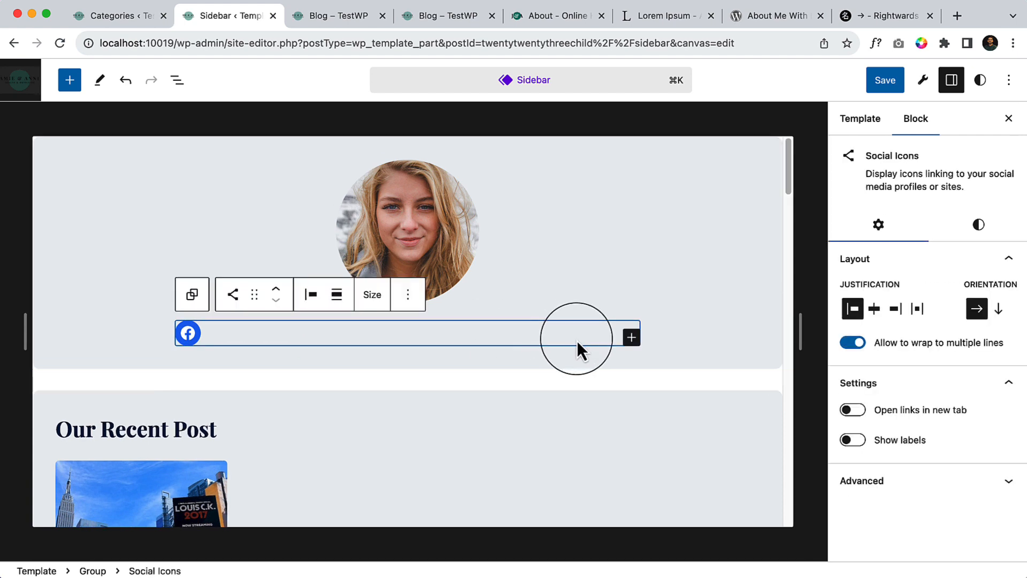
click(632, 336)
click(624, 436)
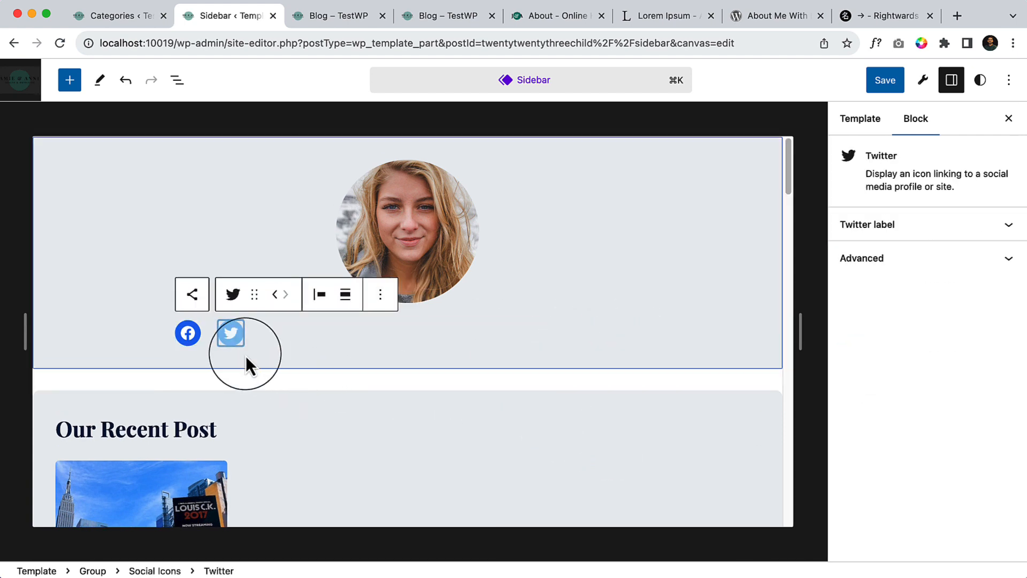
click(232, 334)
text(#)
click(340, 359)
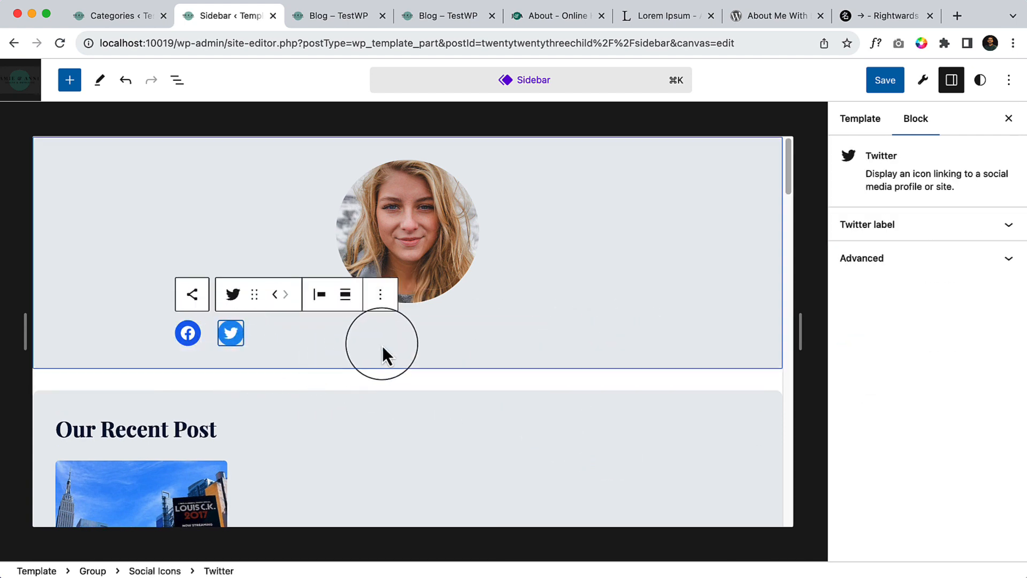
Add a Google icon after the Twitter icon and set its link address to "#".
click(400, 338)
click(631, 337)
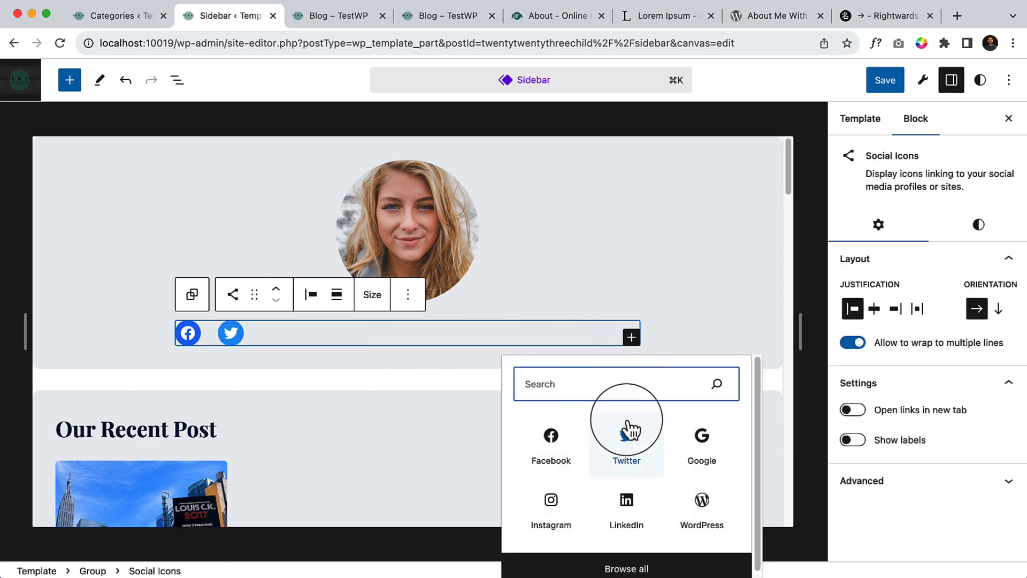
click(701, 442)
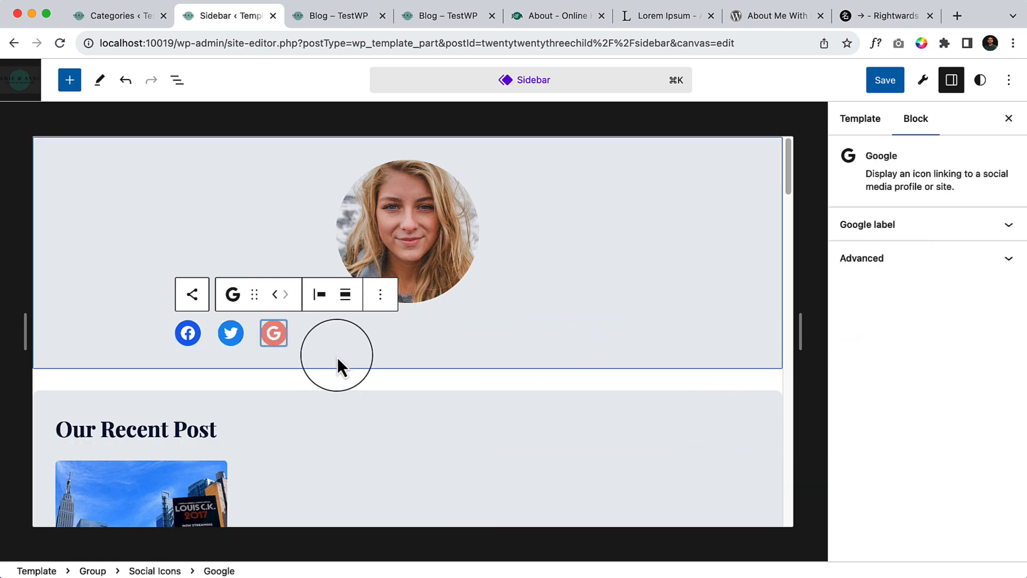
click(274, 333)
text(#)
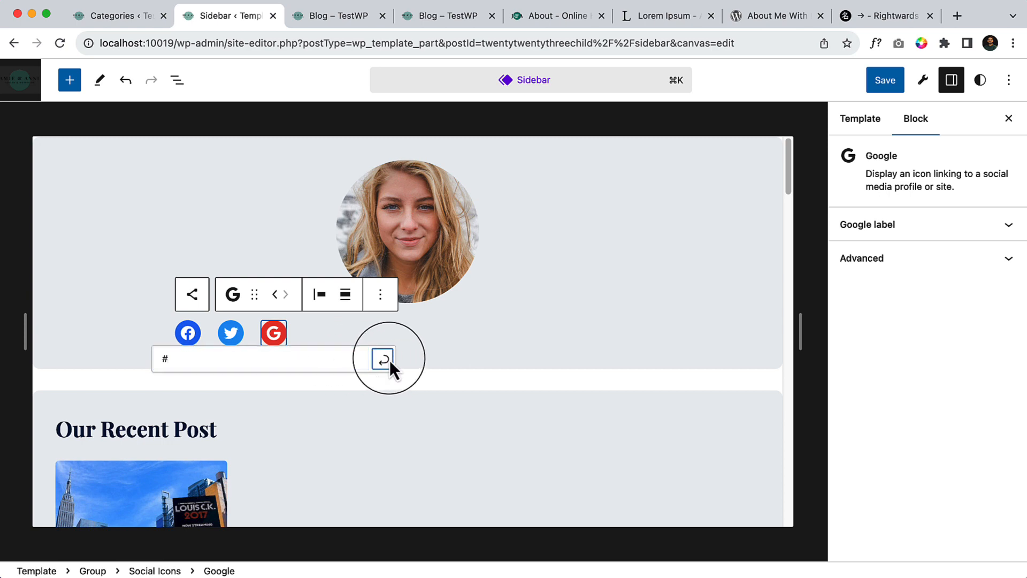
click(383, 359)
Add an Instagram icon after the Google icon and set its link address to "#".
click(307, 337)
click(632, 338)
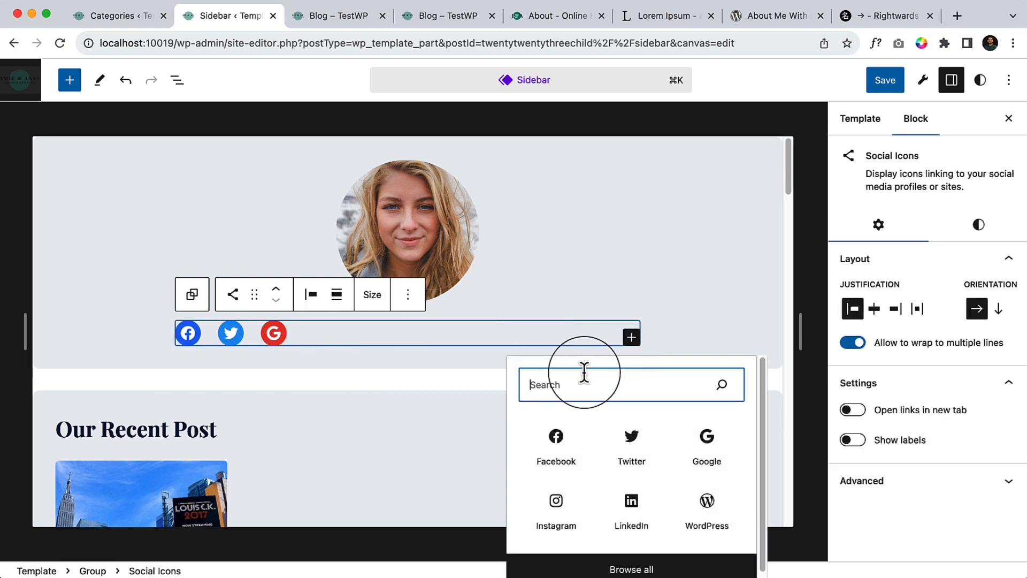
click(554, 508)
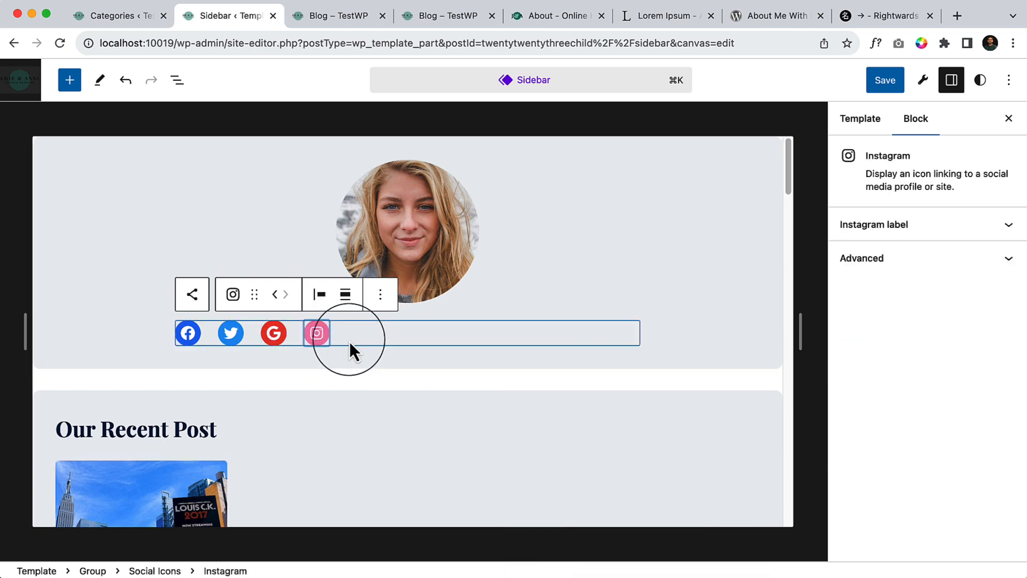
click(324, 337)
text(#)
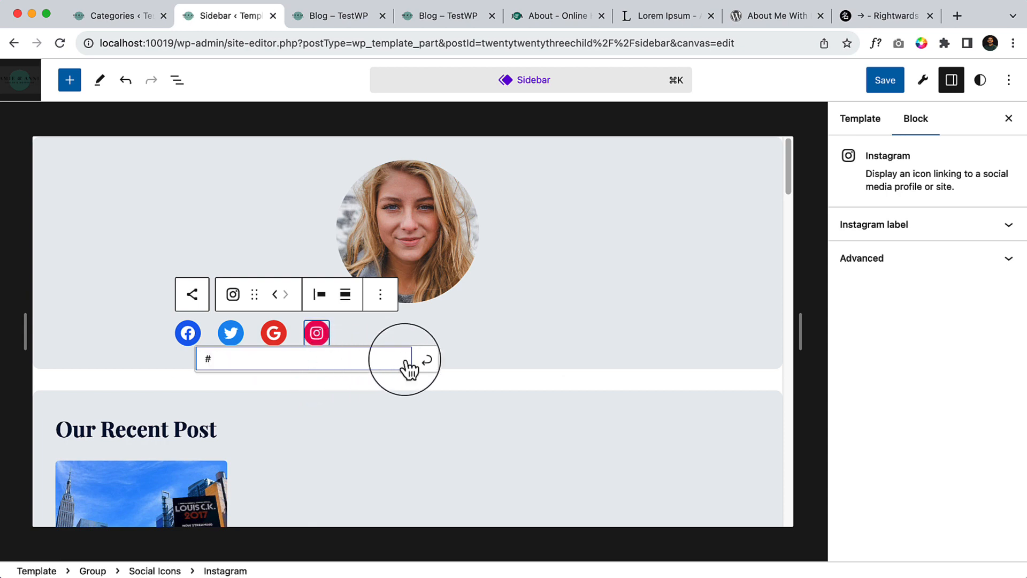
key(Return)
Center-justify the items of the Social Icons block.
click(360, 329)
click(333, 304)
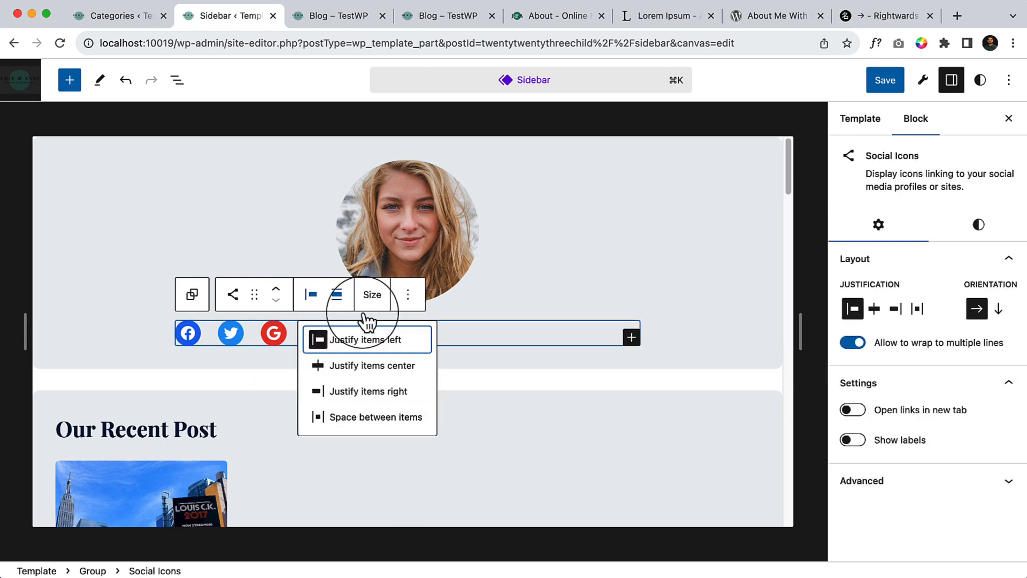
click(371, 368)
Give the social icons the Logos Only style and the lighter of the two dark green theme colors.
click(997, 240)
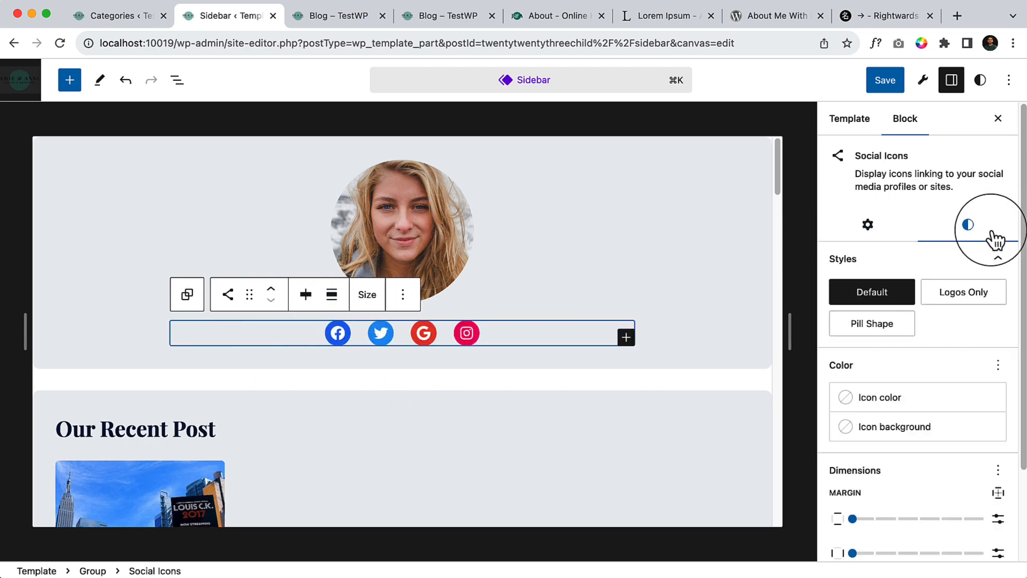
click(944, 310)
click(910, 406)
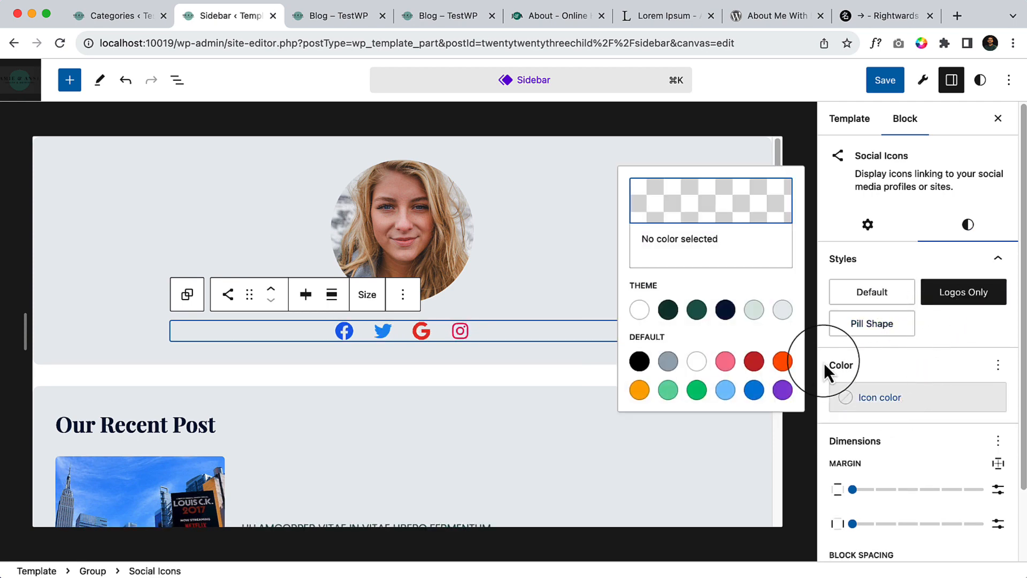
click(696, 309)
Insert an empty Paragraph block below the social icons inside the profile Group.
click(510, 330)
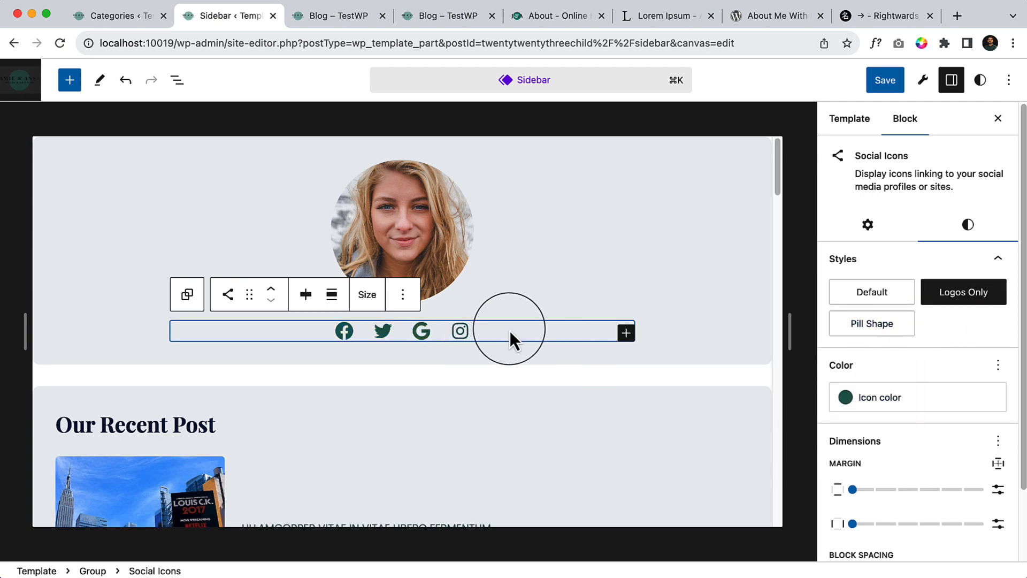
click(626, 333)
click(559, 309)
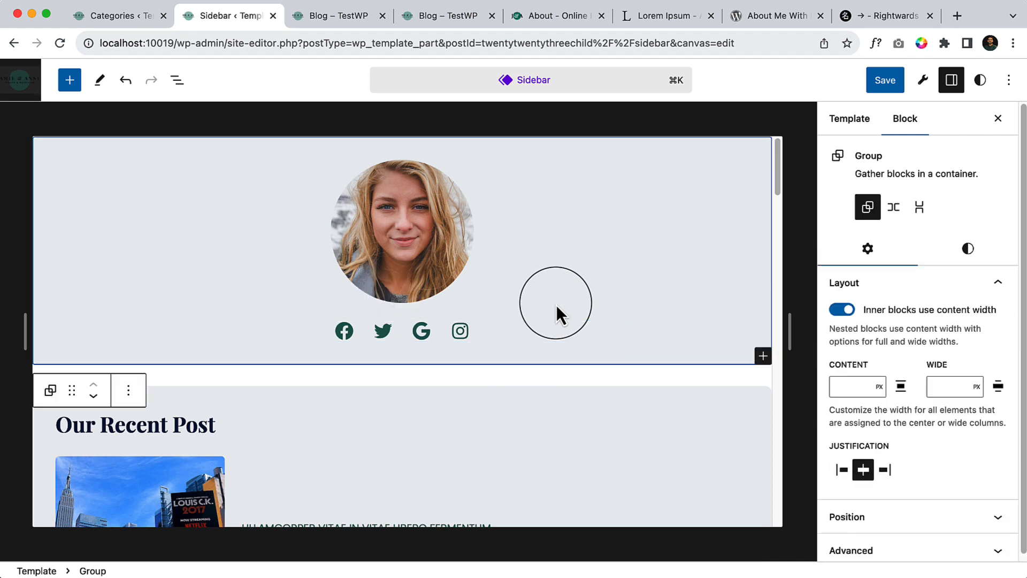
click(763, 356)
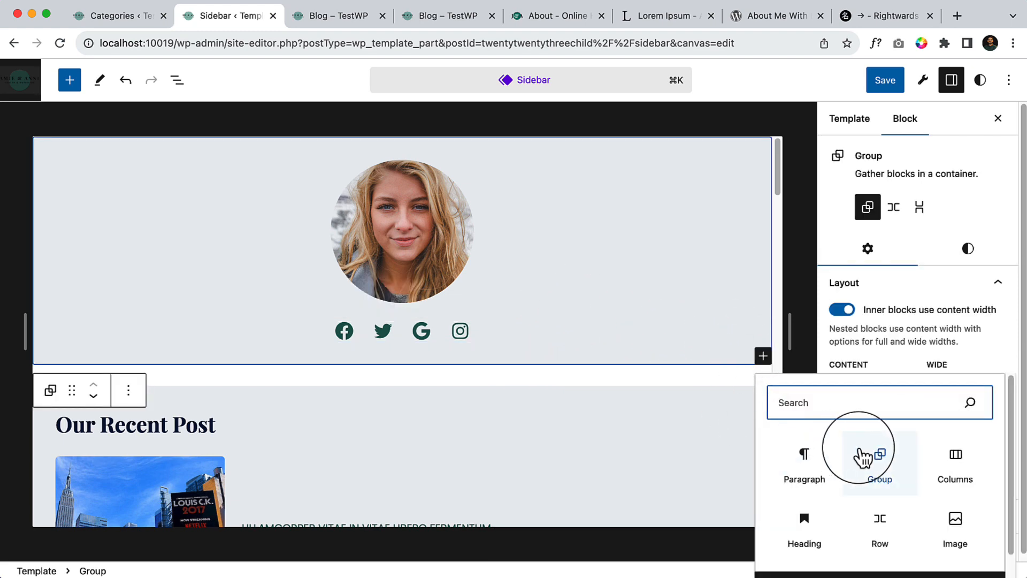
click(788, 462)
Switch to the About Me pattern page and copy its first "Lorem ipsum dolor sit amet" paragraph.
click(781, 22)
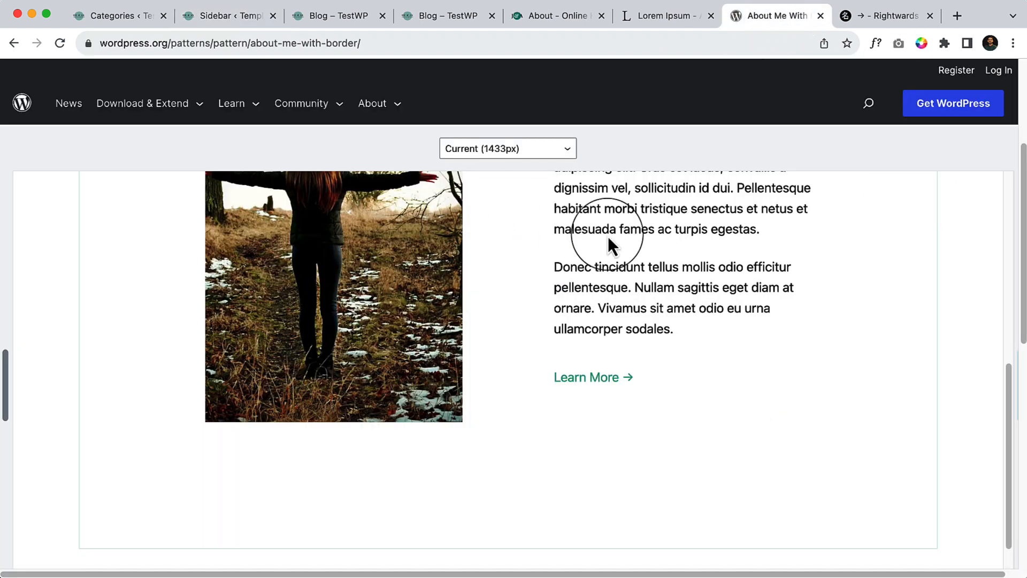
scroll(615, 271, up, 3)
drag(553, 284, 781, 362)
key(super+c)
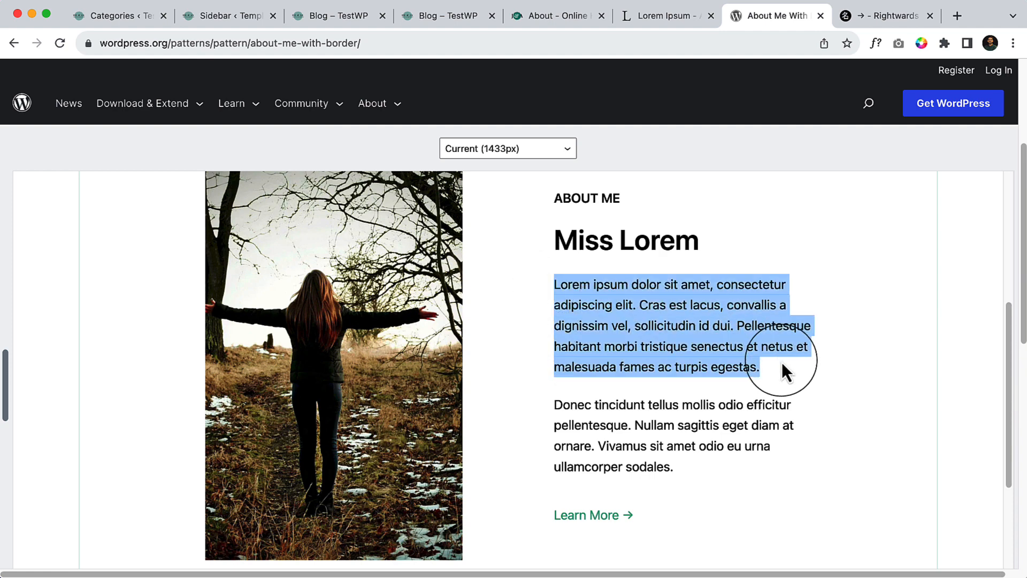
Return to the Sidebar editor, paste the copied text into the empty paragraph and center-align it.
click(338, 34)
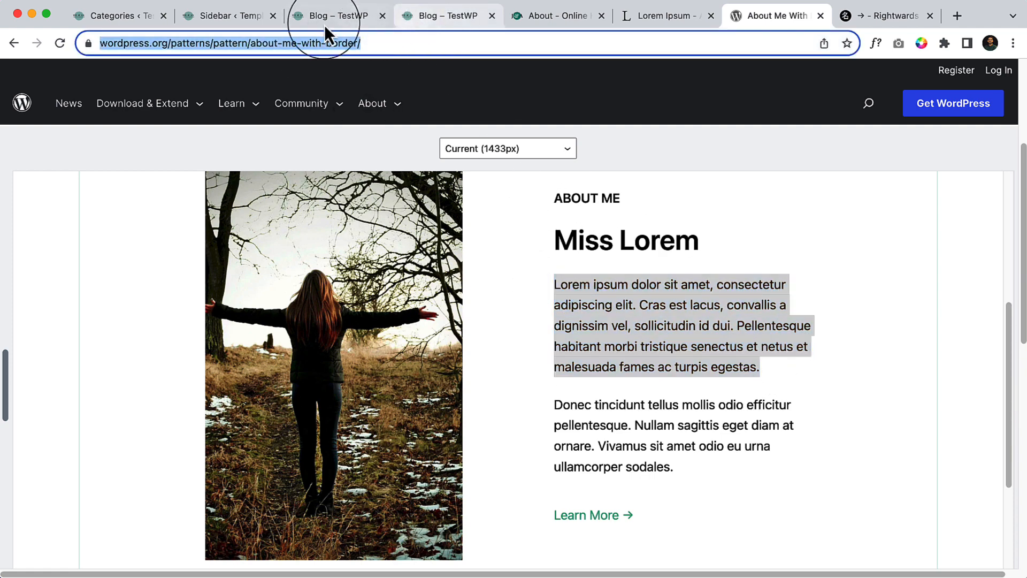
click(231, 17)
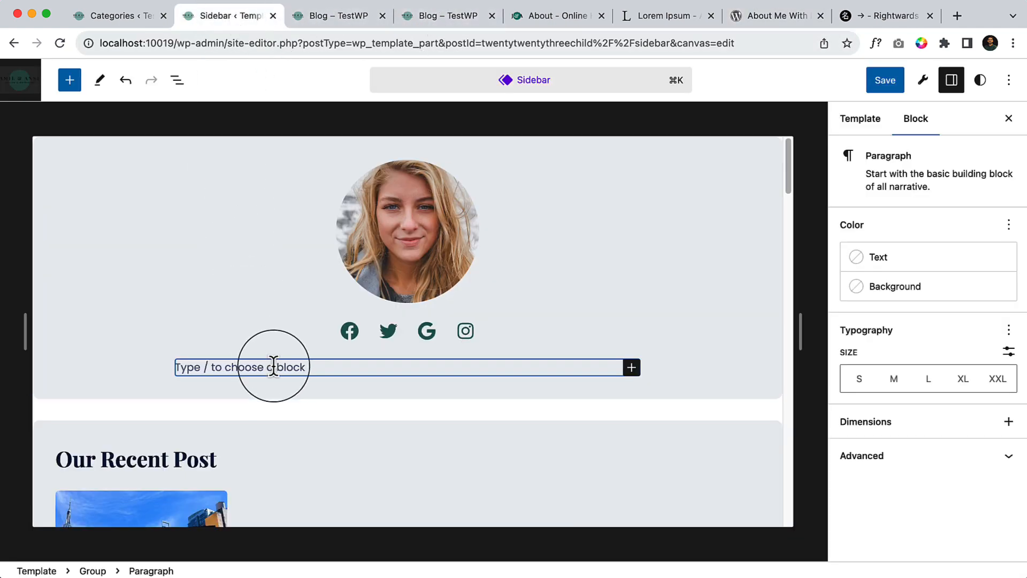
key(super+v)
click(310, 333)
click(339, 402)
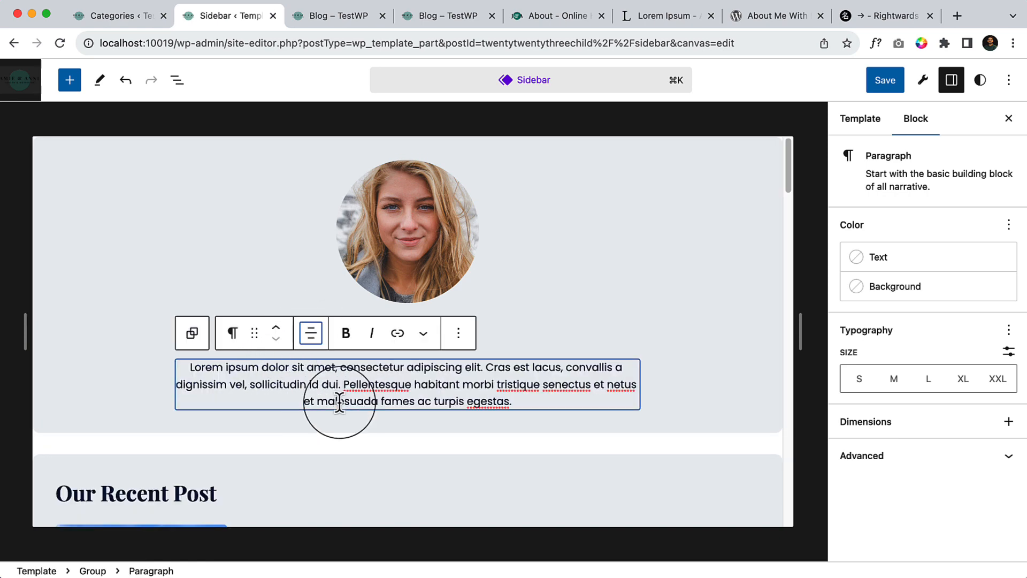
click(651, 21)
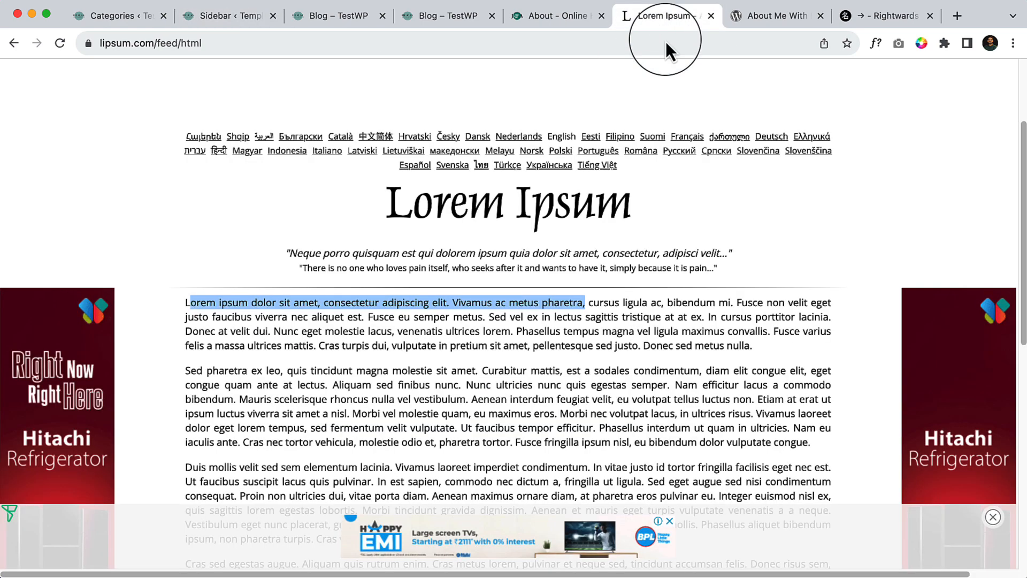
click(379, 16)
click(268, 15)
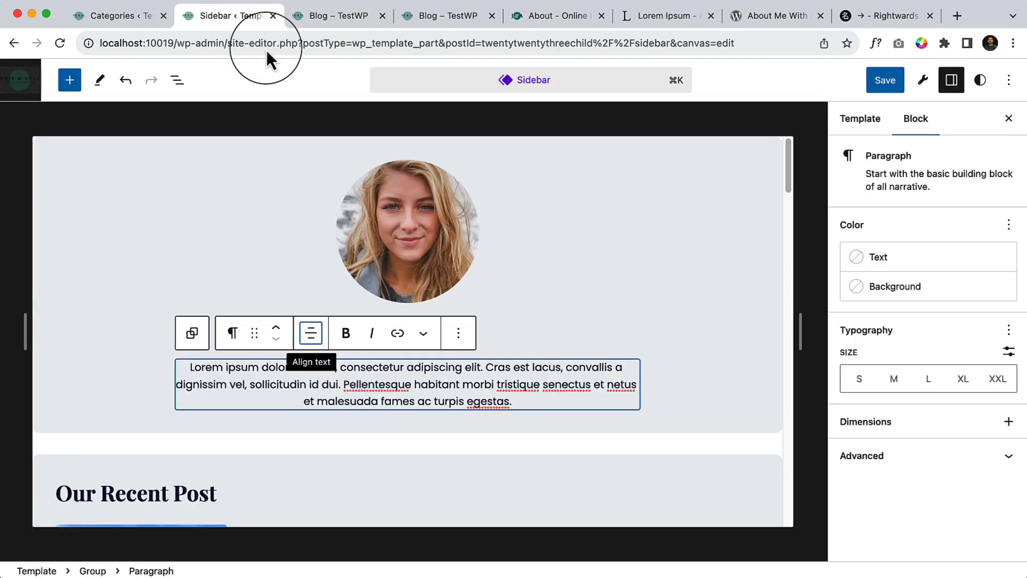
Insert a Heading between the social icons and the paragraph, introducing the profile owner with "I'm" and a first name.
click(543, 354)
click(398, 321)
click(475, 292)
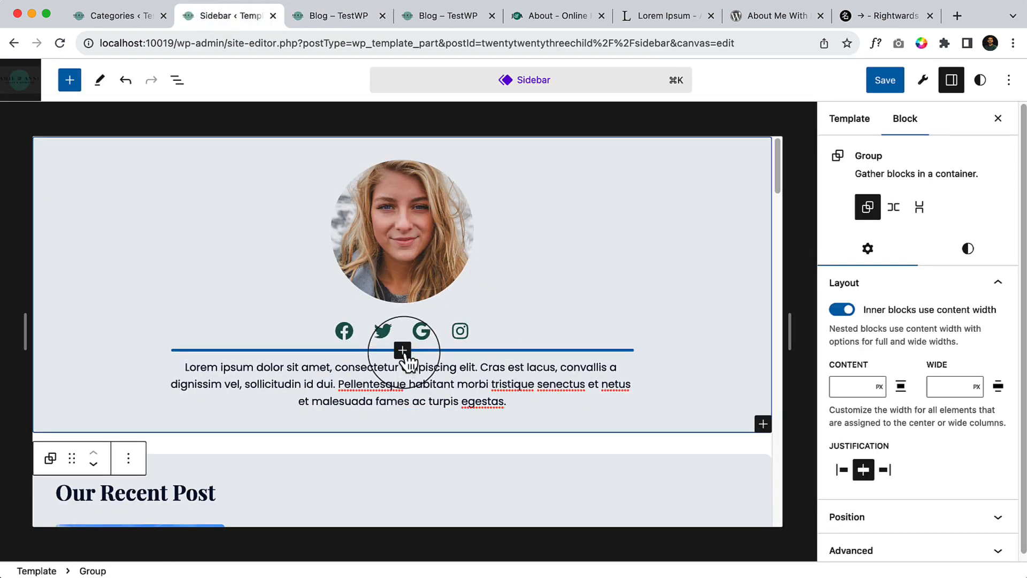
click(403, 350)
click(319, 514)
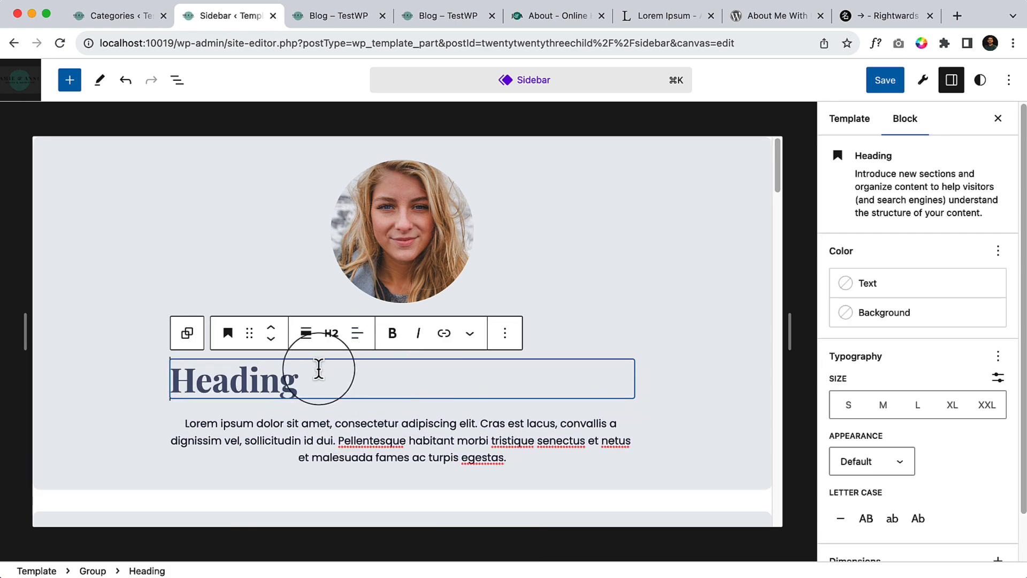
text(I'm Lisa)
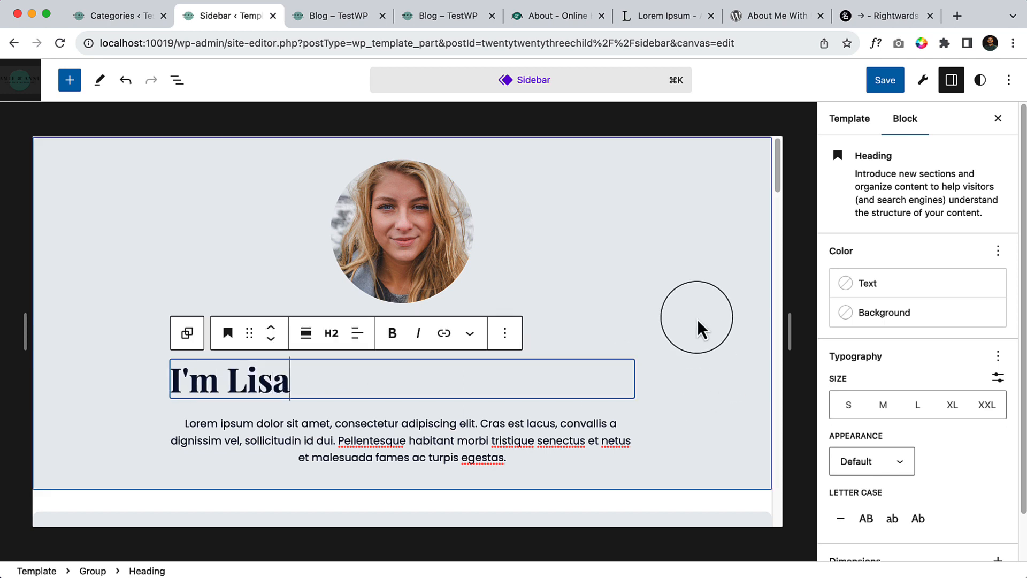
Center-align the introduction heading and change its level to H4.
click(357, 332)
click(399, 404)
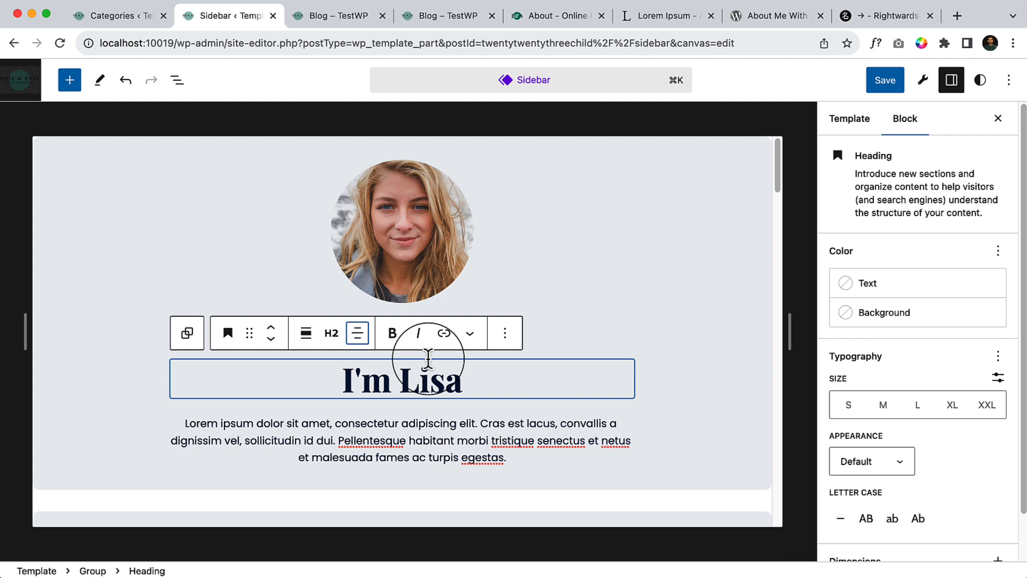
click(332, 333)
click(337, 455)
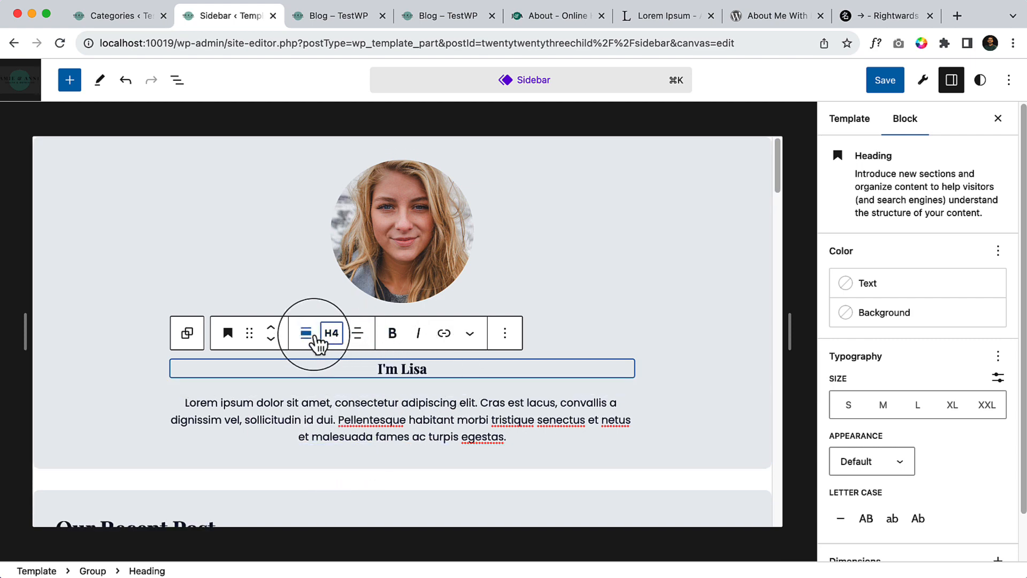
Change the introduction heading to level H3 and move it above the social icons, directly below the profile image.
click(357, 333)
click(332, 333)
click(339, 430)
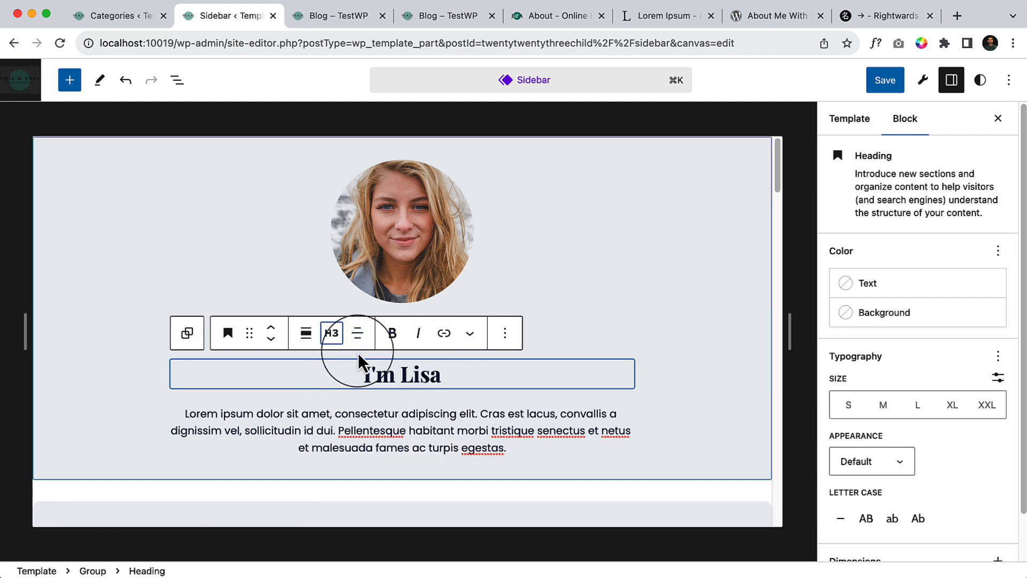
click(275, 337)
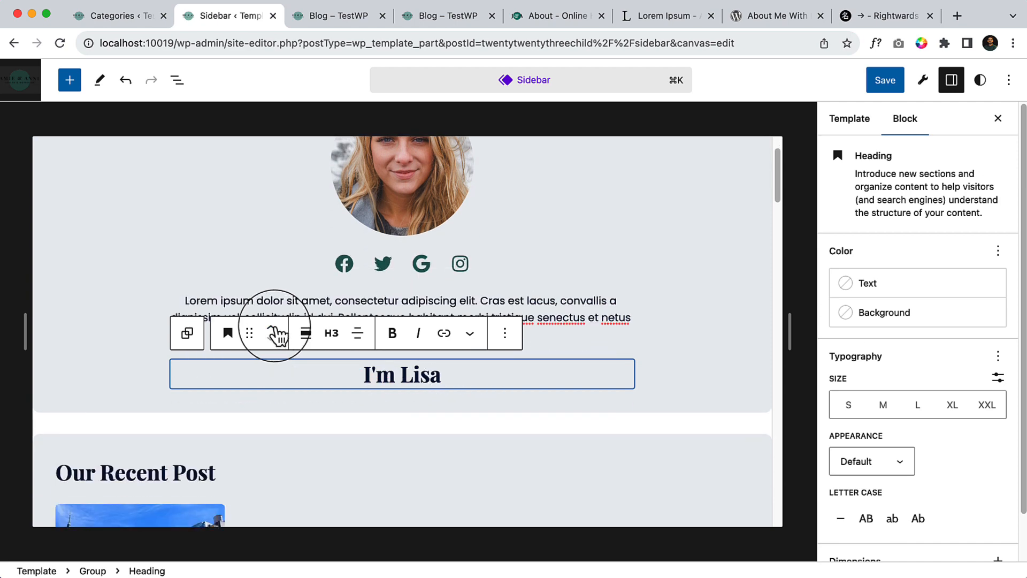
click(272, 328)
click(272, 328)
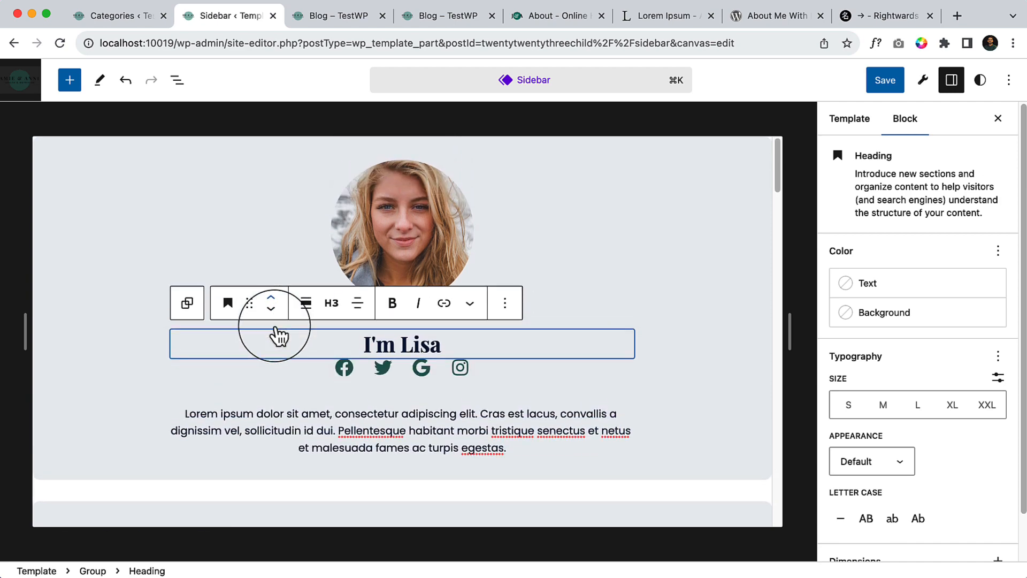
Save the changes to the Sidebar template part.
click(689, 382)
click(886, 81)
click(892, 84)
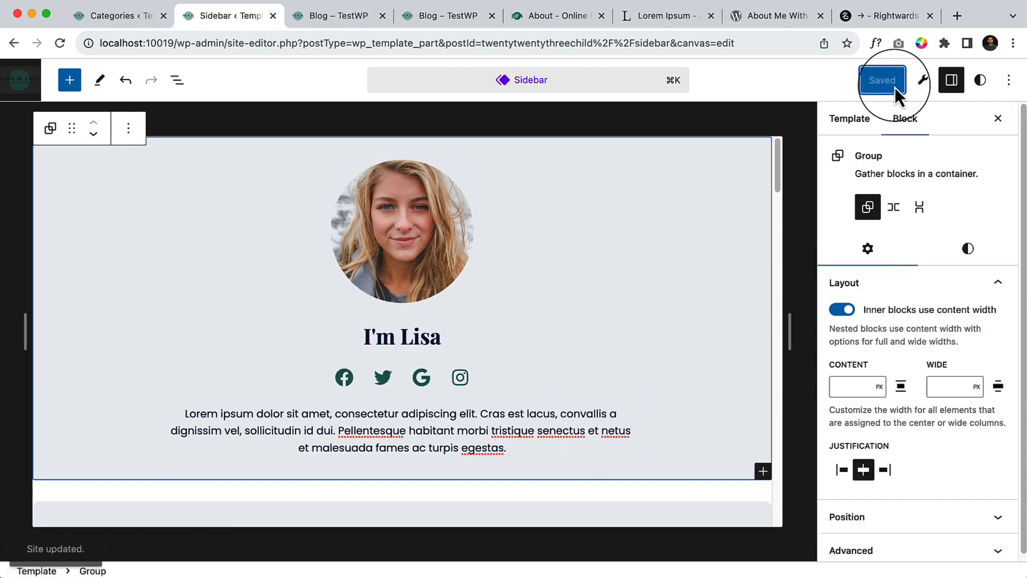
Reload the live Blog page and review the author box and the rest of the page layout.
click(366, 17)
click(64, 46)
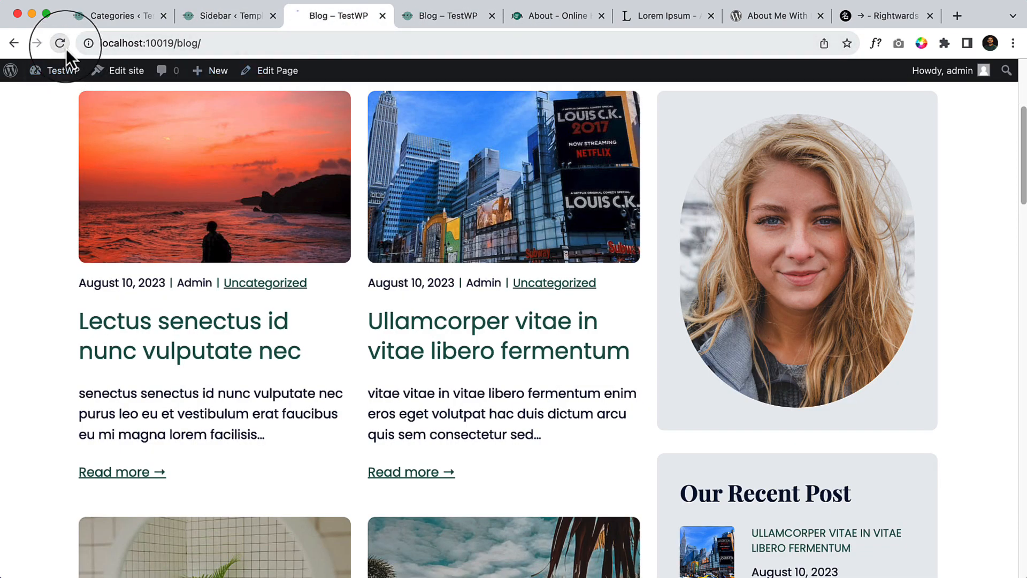
scroll(484, 295, up, 2)
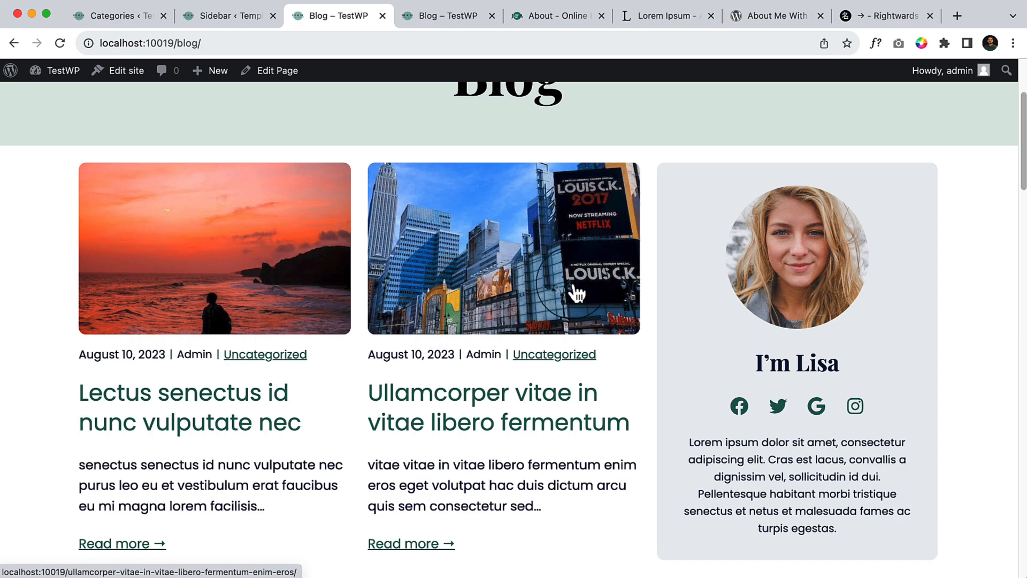
scroll(717, 330, down, 20)
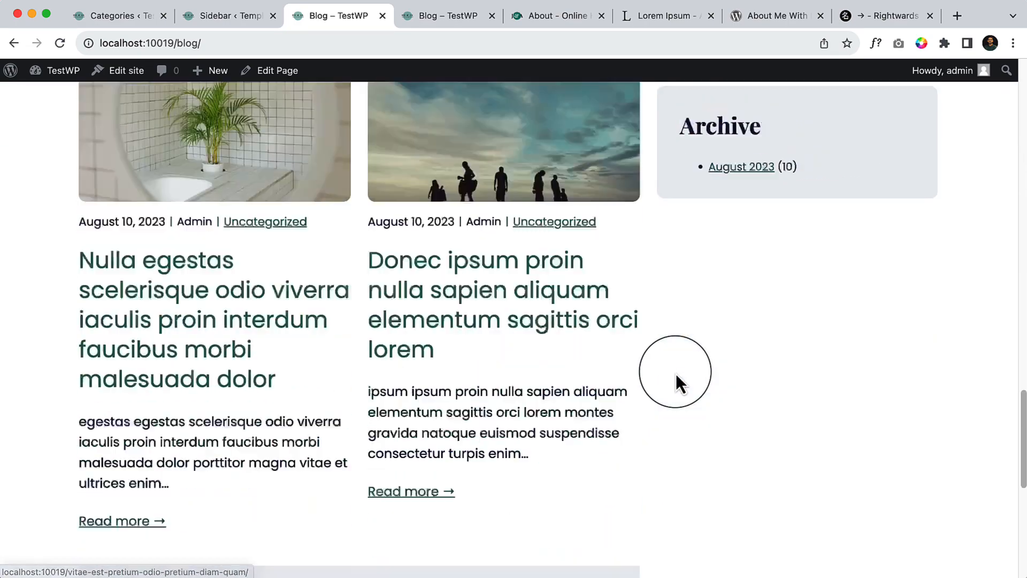
scroll(665, 356, up, 10)
scroll(666, 356, down, 12)
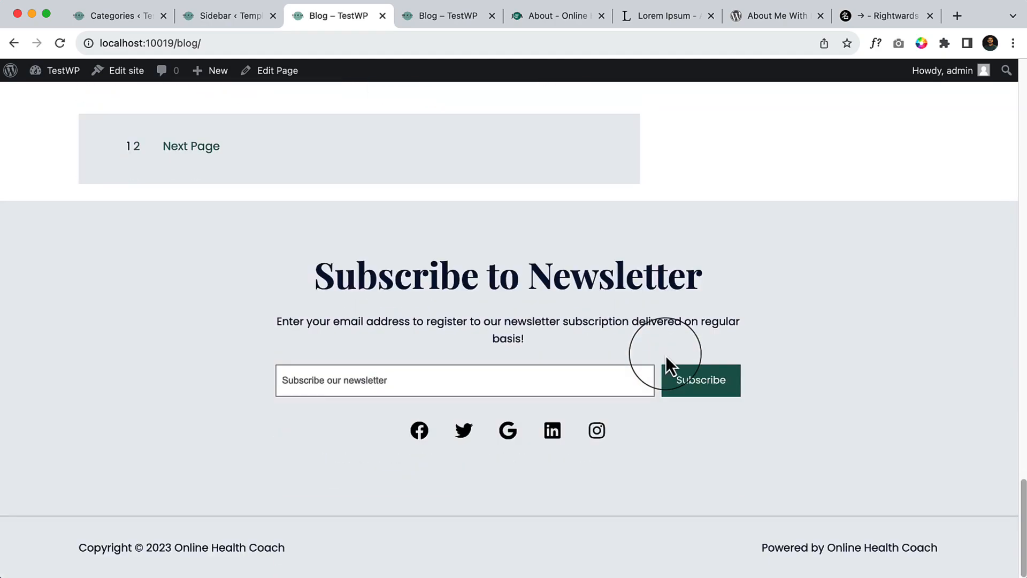
scroll(690, 342, up, 15)
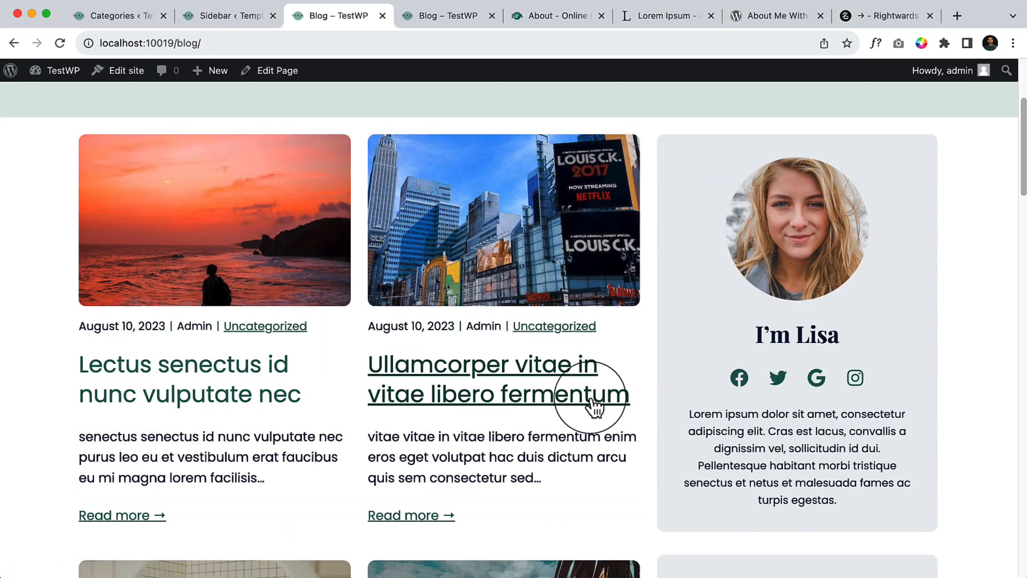
scroll(591, 401, down, 9)
scroll(592, 401, up, 8)
scroll(592, 401, up, 5)
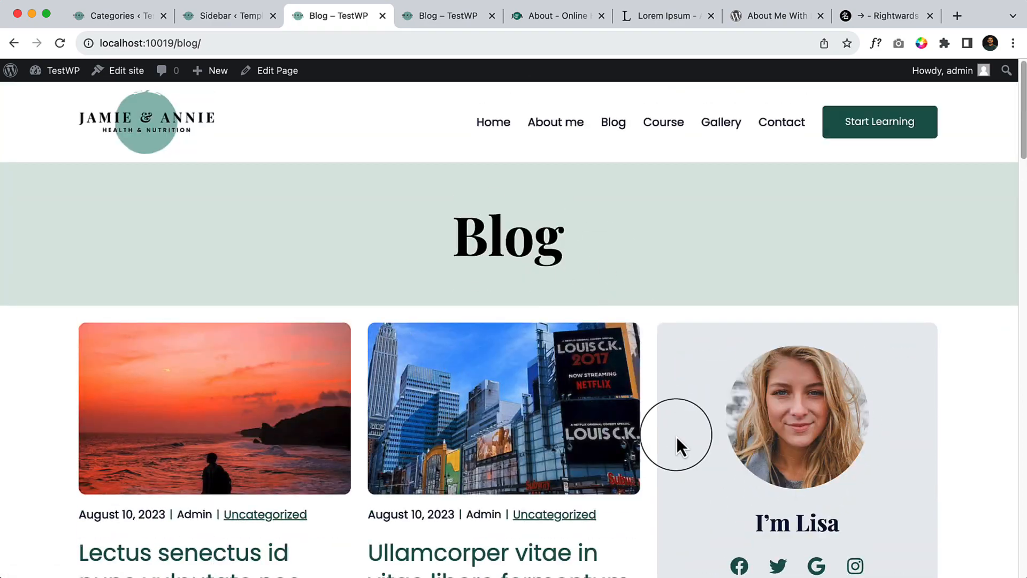
scroll(765, 384, down, 5)
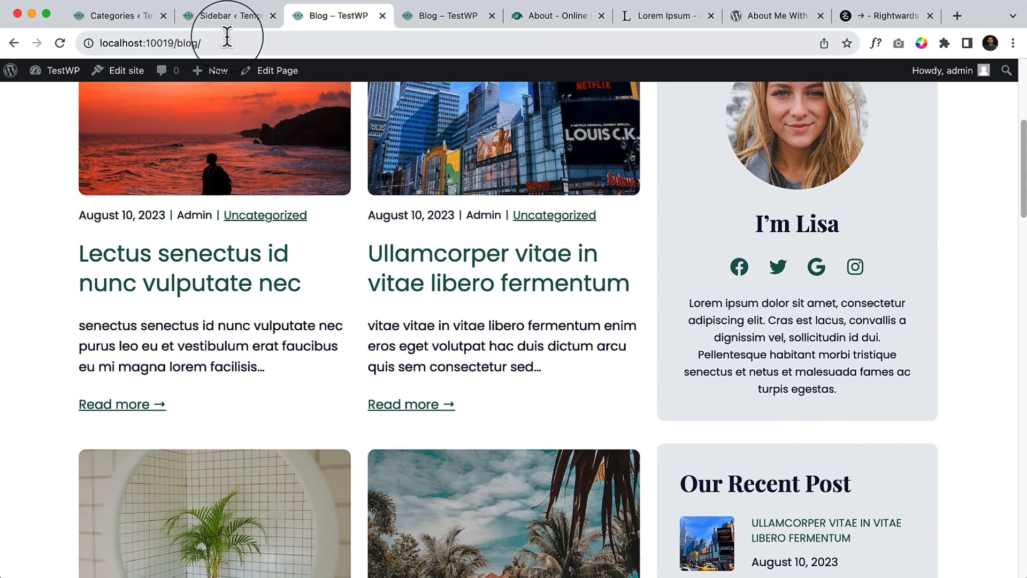
Return to the Sidebar editor and create a synced pattern named "Social Icons" from the author box's Social Icons block.
click(227, 15)
click(534, 374)
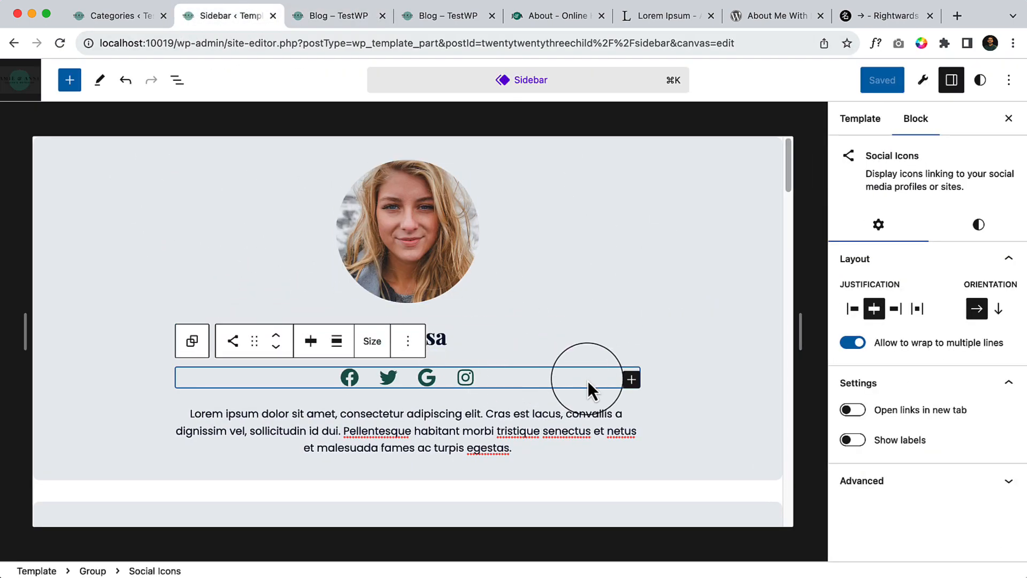
click(177, 80)
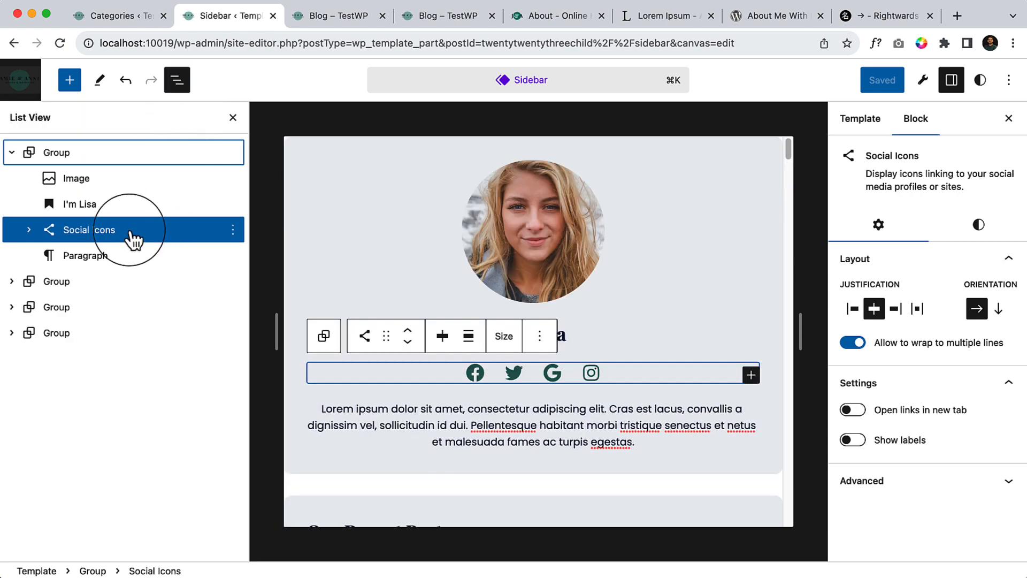
click(233, 229)
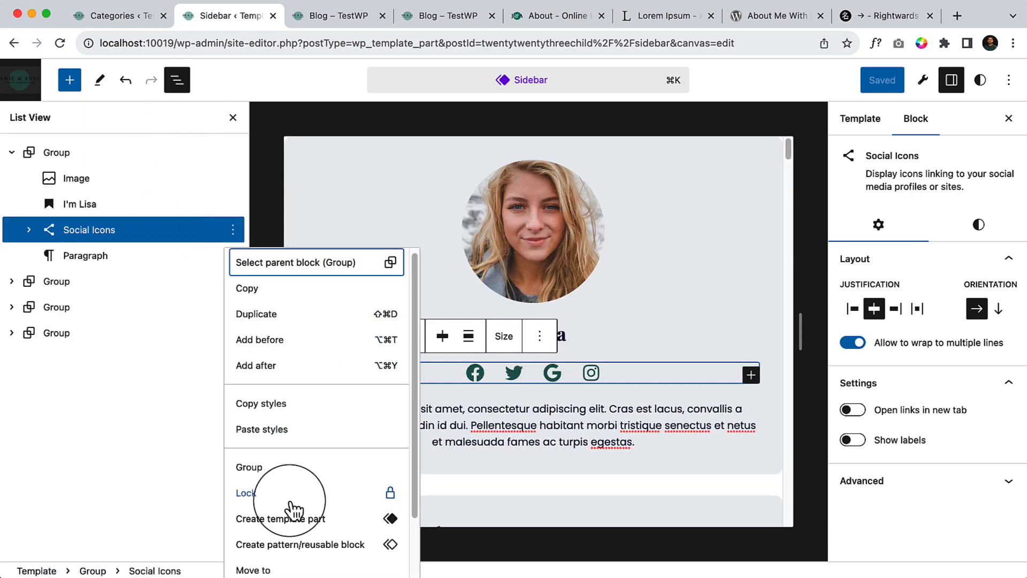
scroll(241, 454, down, 2)
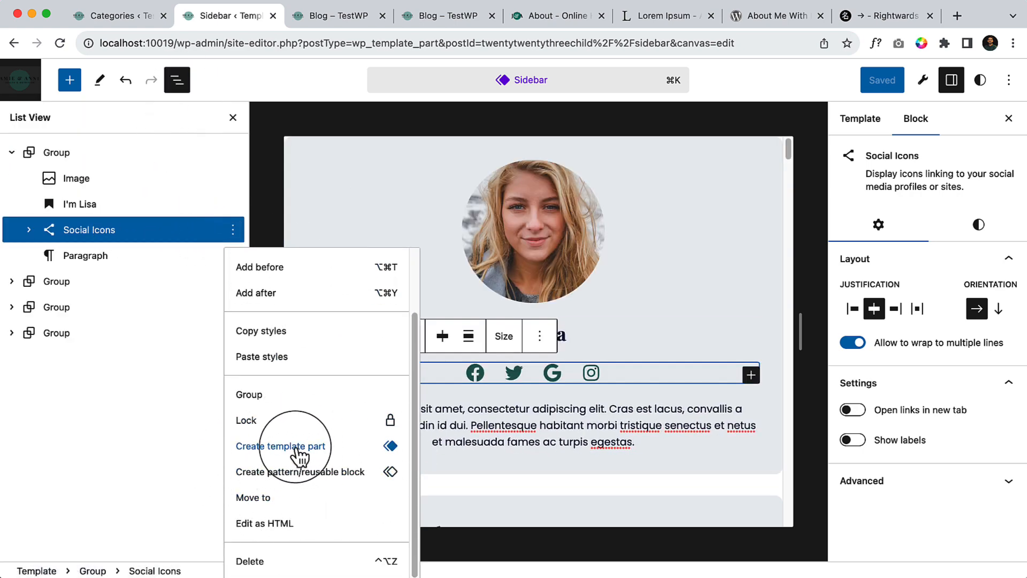
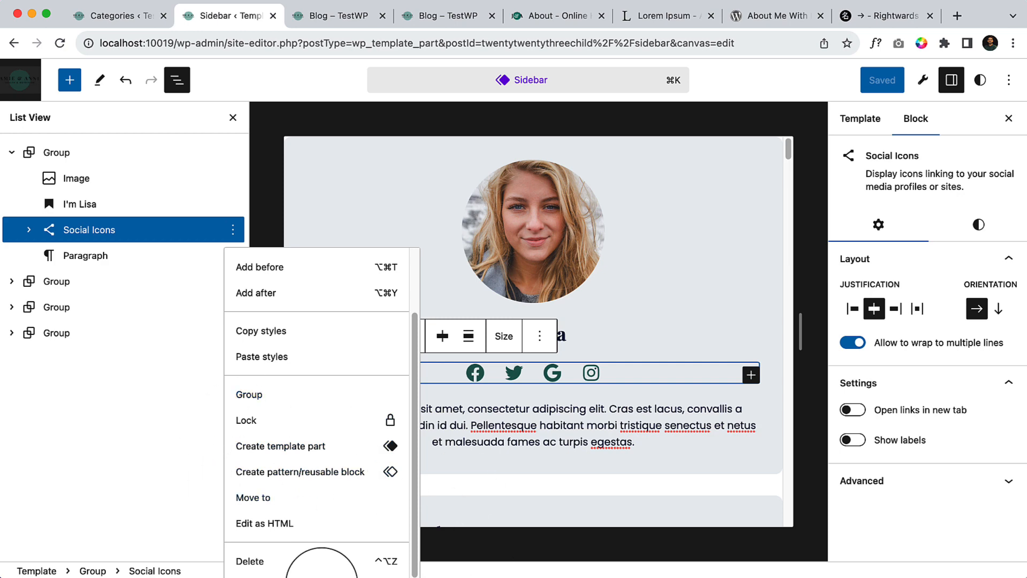
click(322, 471)
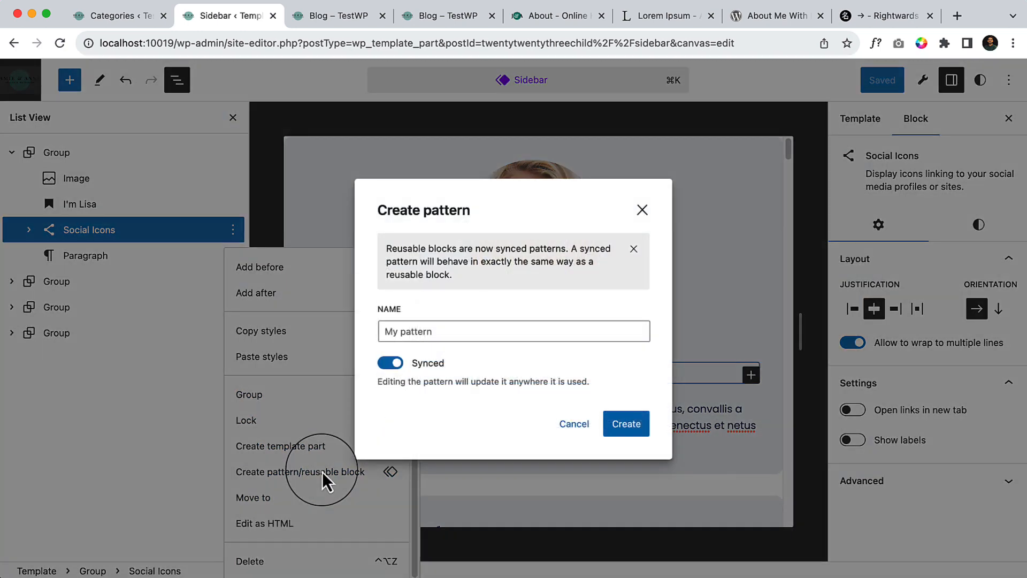
click(416, 331)
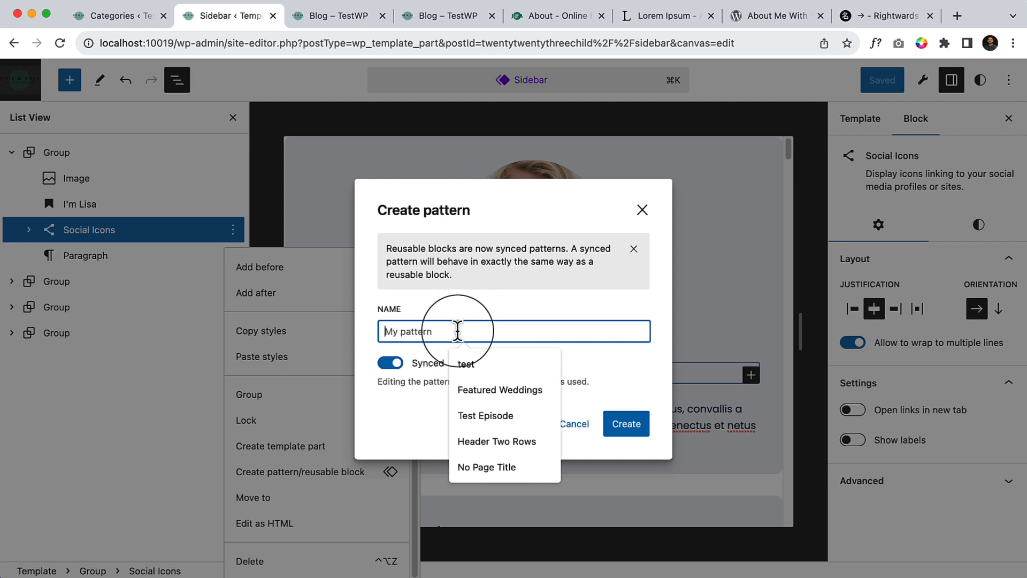
text(Social Icons)
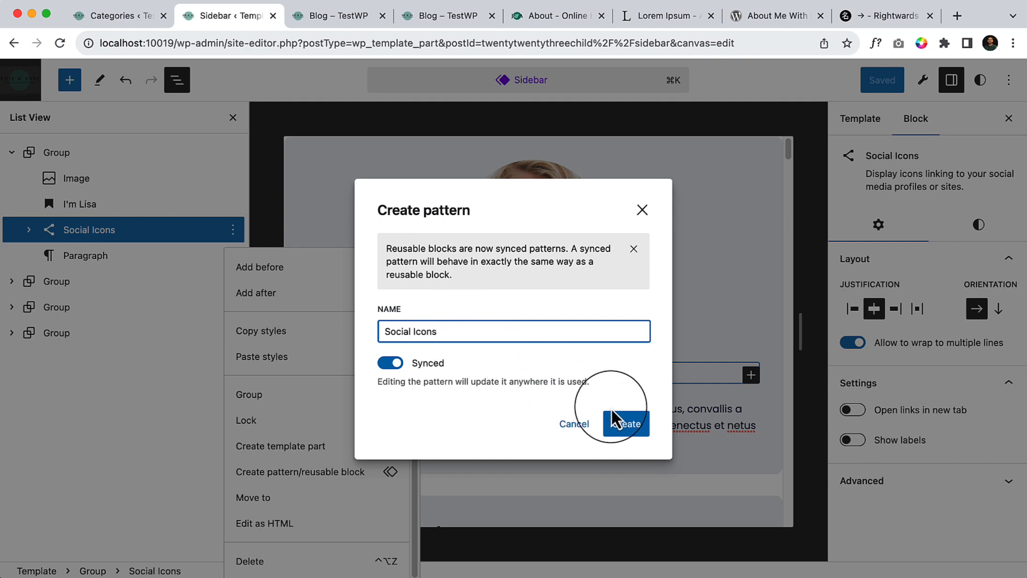
click(613, 411)
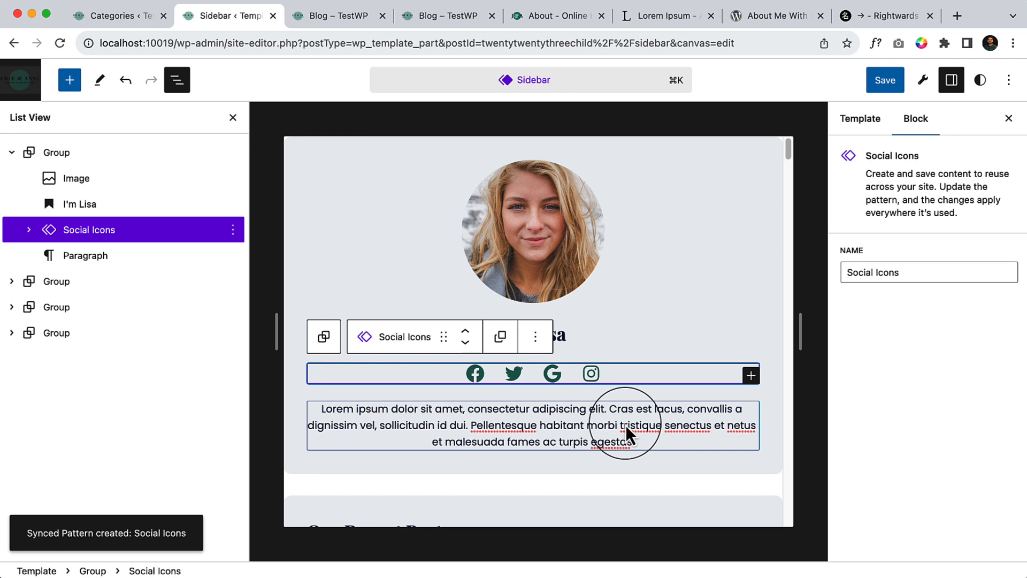
Delete the synced Social Icons pattern from the author box.
click(707, 323)
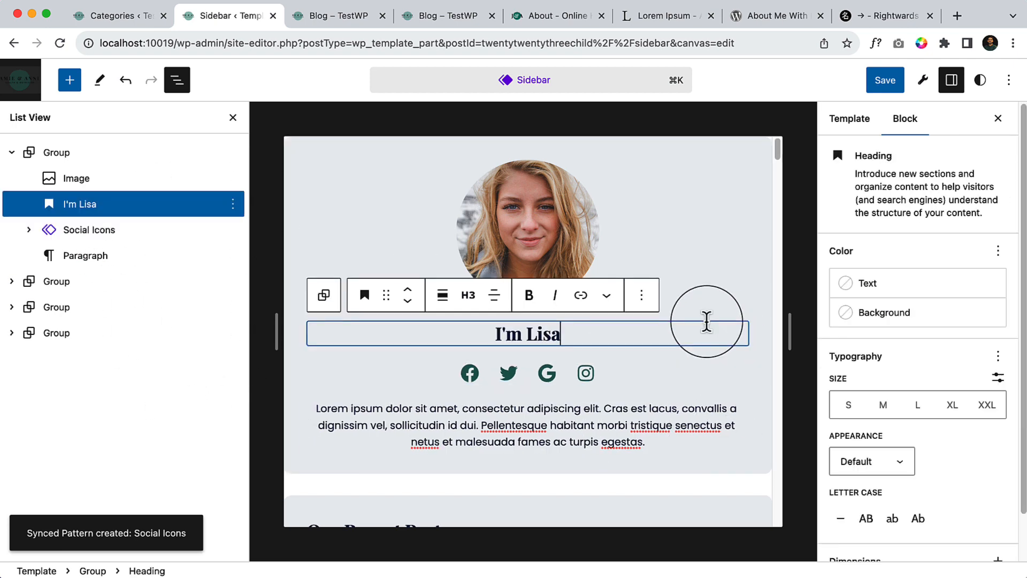
click(628, 377)
click(537, 339)
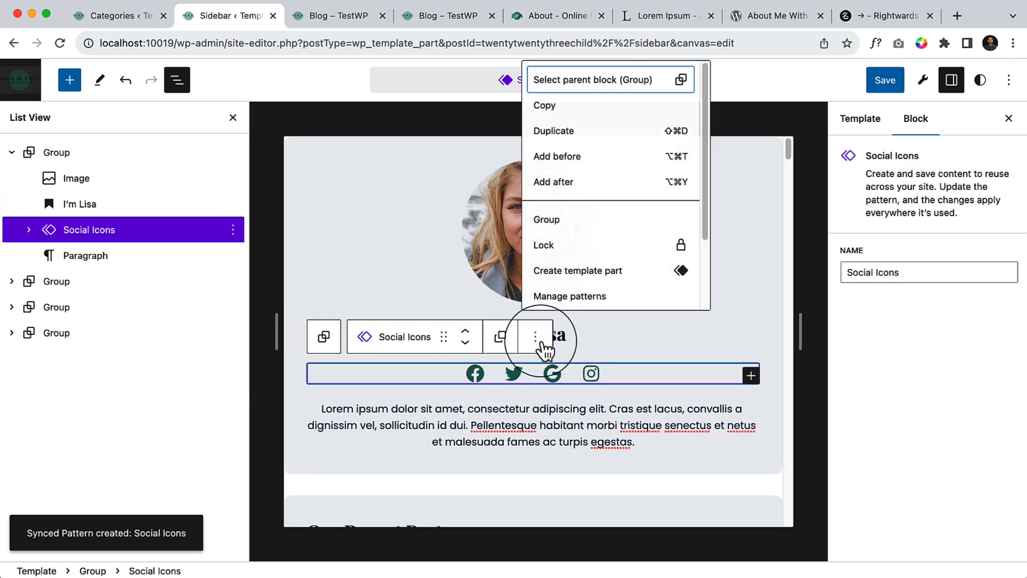
scroll(589, 309, down, 3)
click(615, 295)
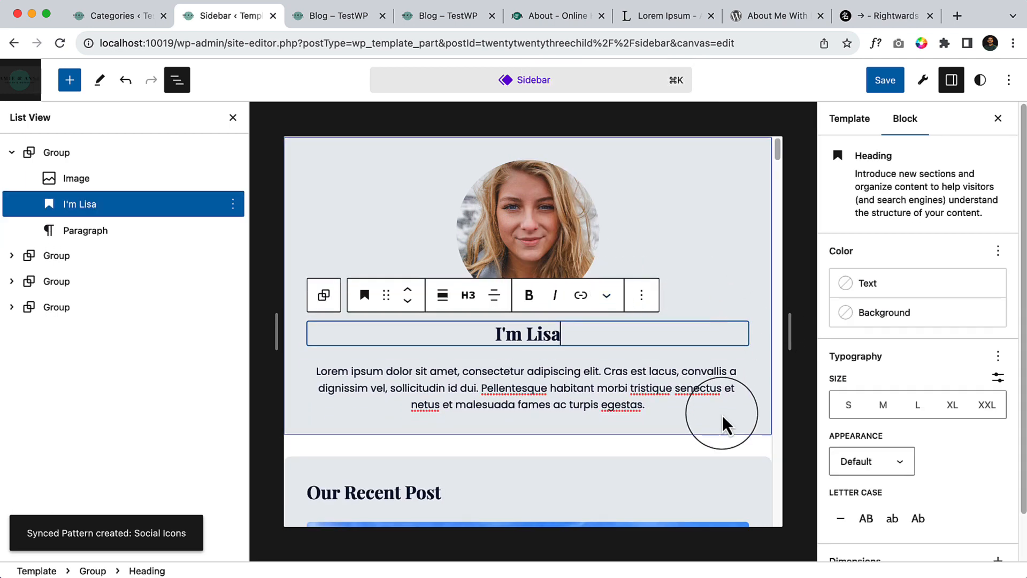
Try to insert the saved Social Icons pattern below the introduction heading through inline block search, using "reus" and "social".
key(Return)
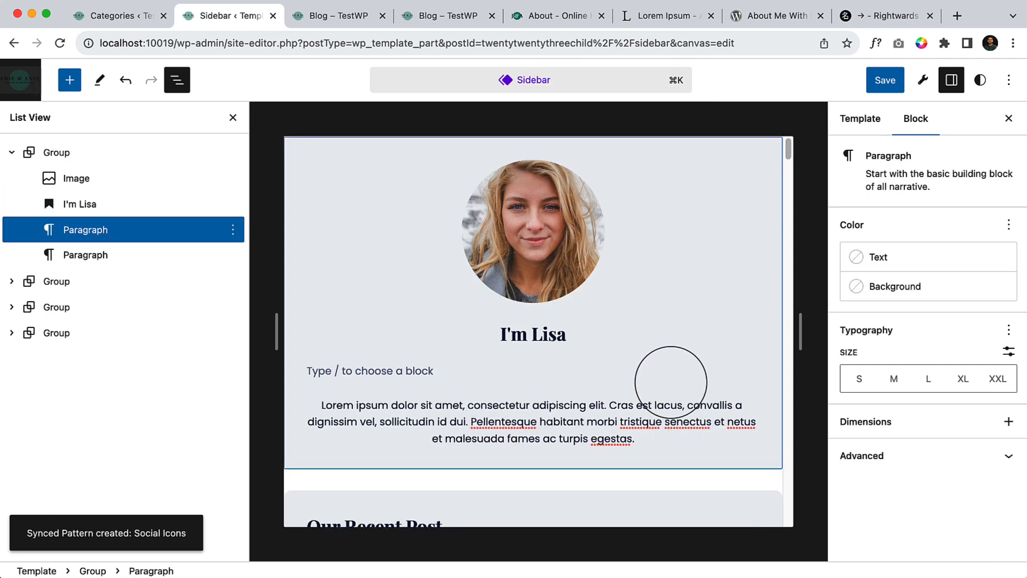
text(/)
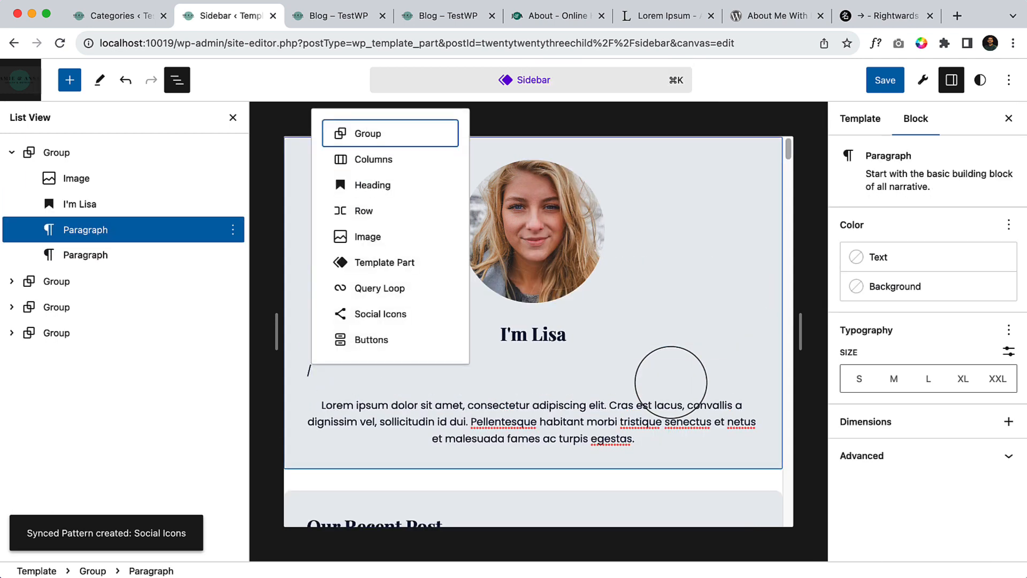
text(resu)
key(BackSpace)
key(BackSpace)
text(us)
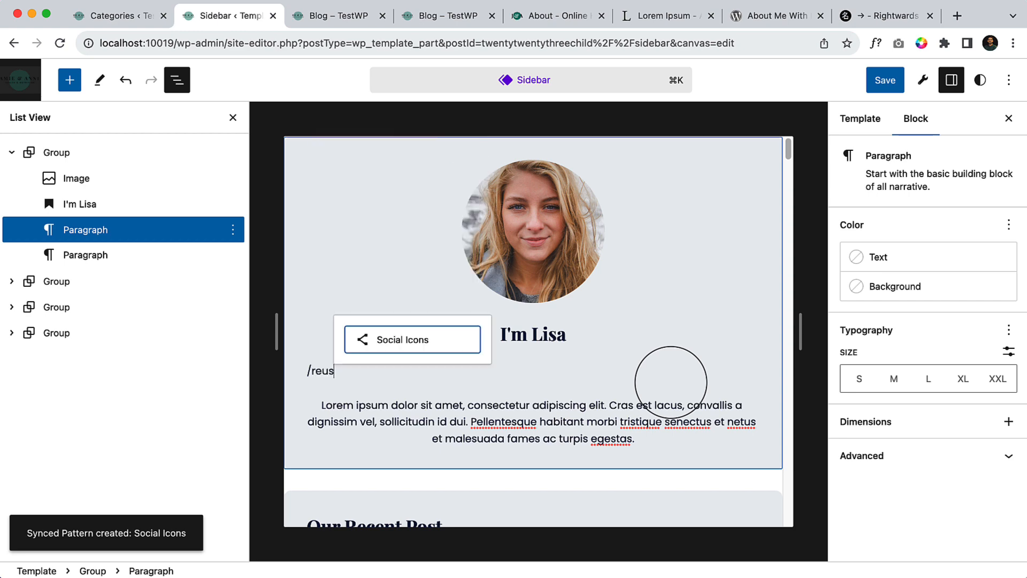
key(BackSpace)
key(BackSpace)
key(BackSpace)
key(BackSpace)
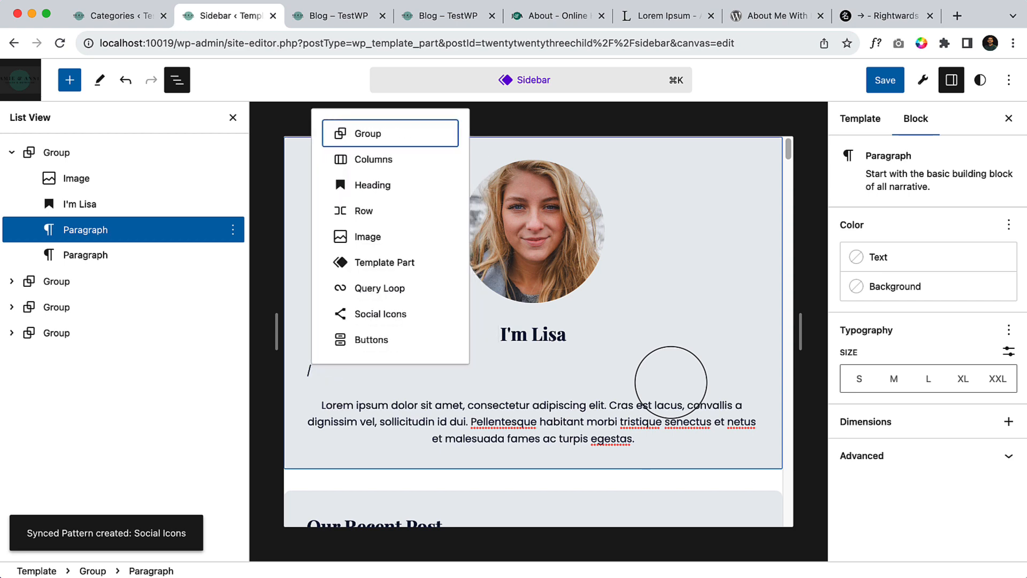
key(BackSpace)
text(/social)
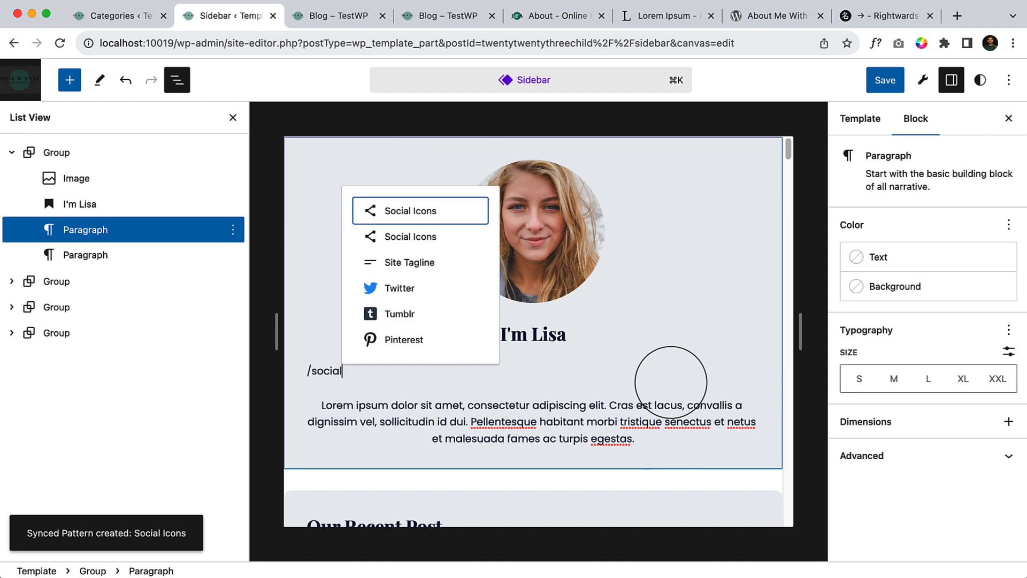
key(Return)
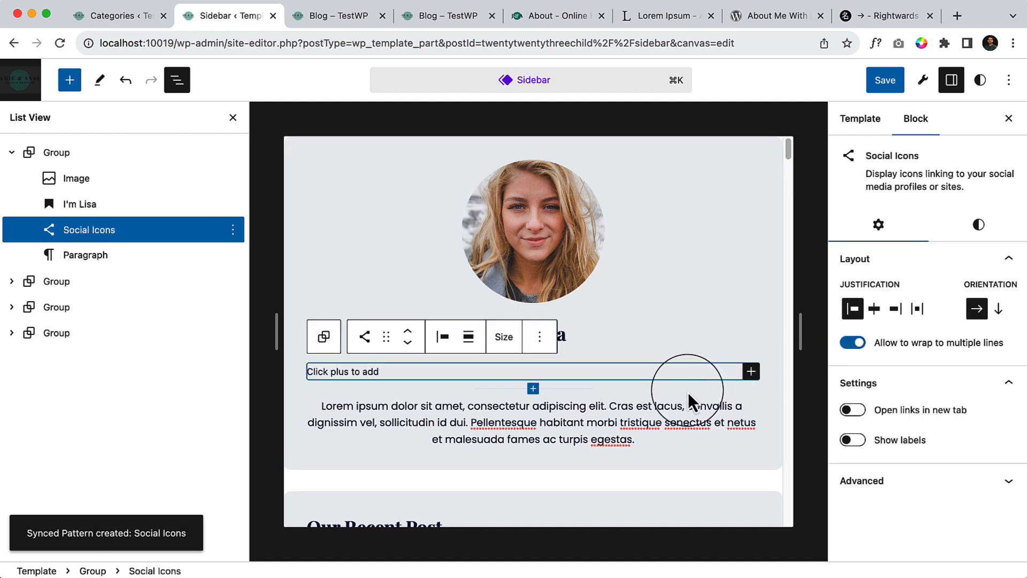
Delete the empty Social Icons block below the introduction heading.
click(541, 337)
scroll(608, 270, down, 3)
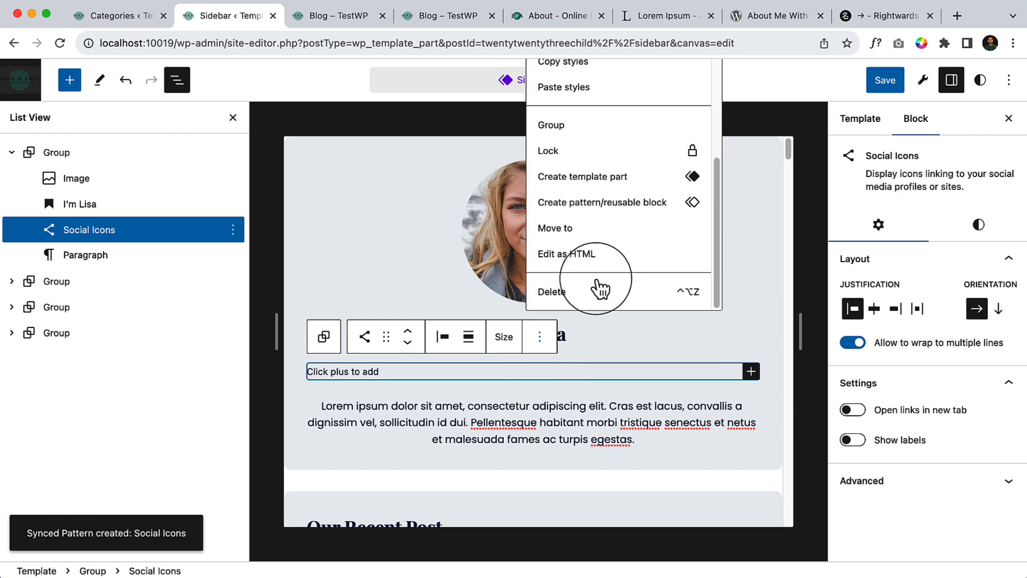
click(601, 286)
Add an empty paragraph below the introduction heading and insert the synced Social Icons pattern there from the synced patterns.
key(Return)
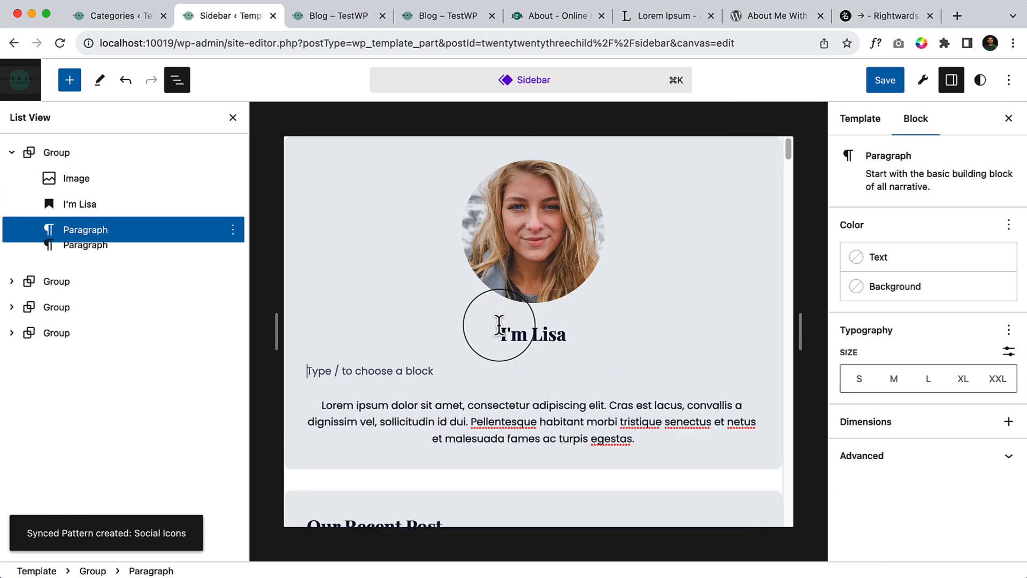
click(69, 81)
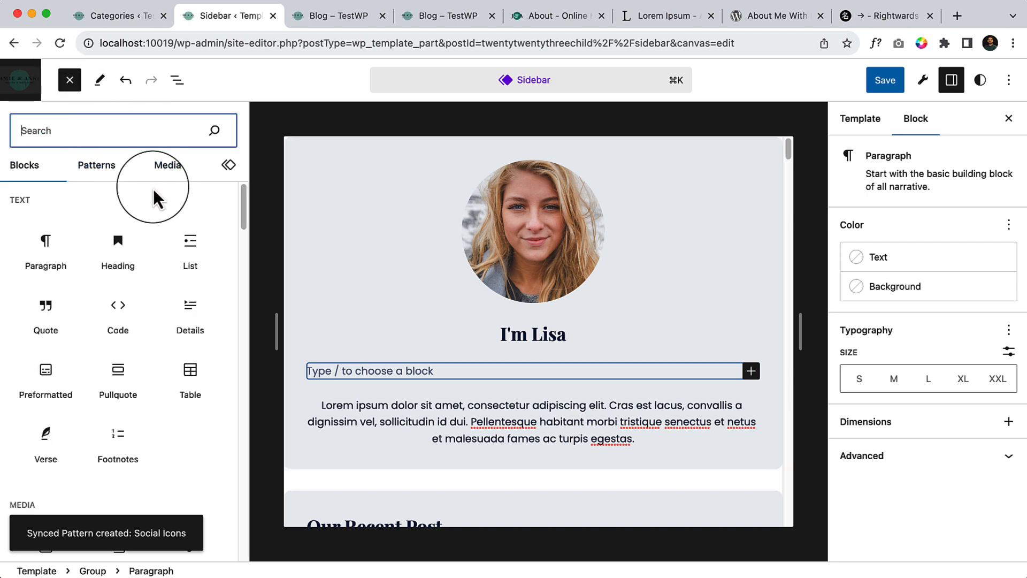
click(229, 167)
mouse_move(47, 326)
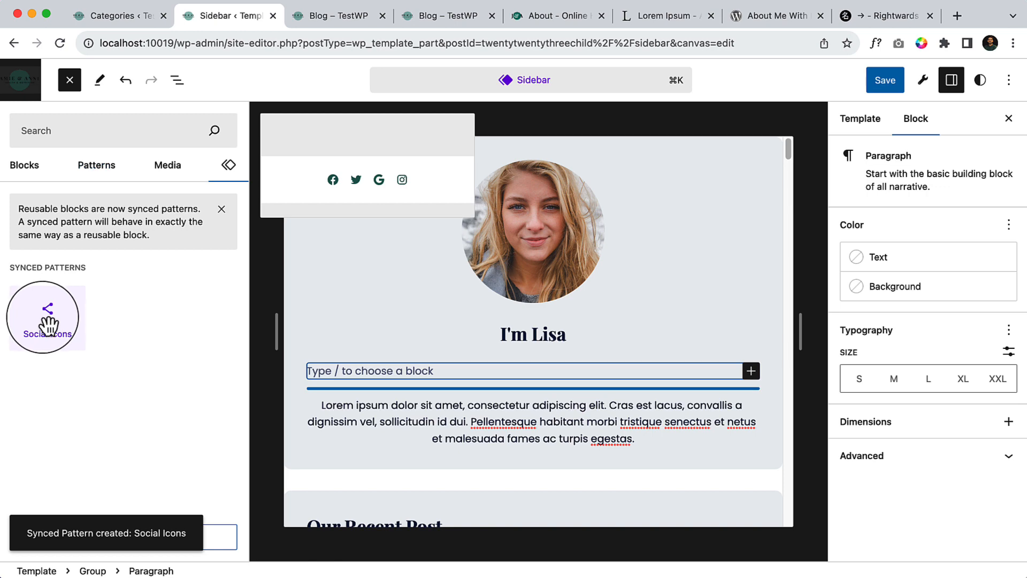
click(48, 329)
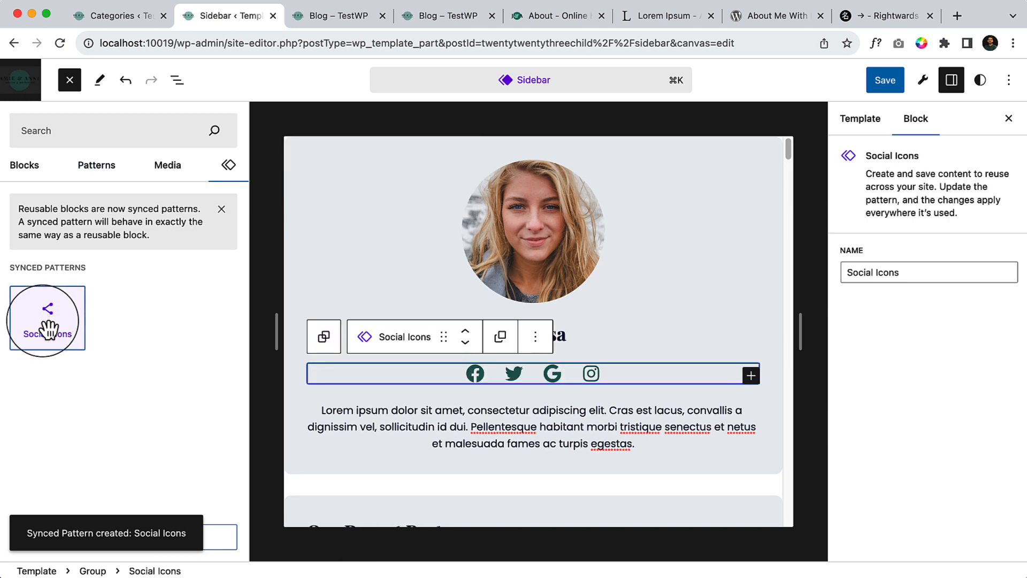
Rename the inserted synced pattern as "My Icons".
click(890, 272)
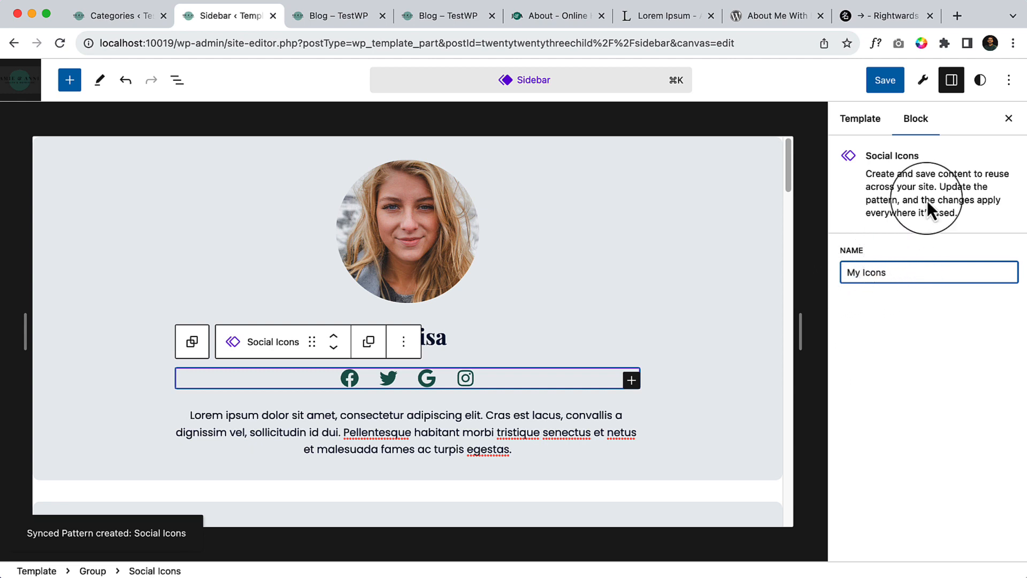
Finish naming the synced pattern "My Icons" and save the pattern together with the sidebar changes.
text(My Icons)
click(885, 80)
click(885, 81)
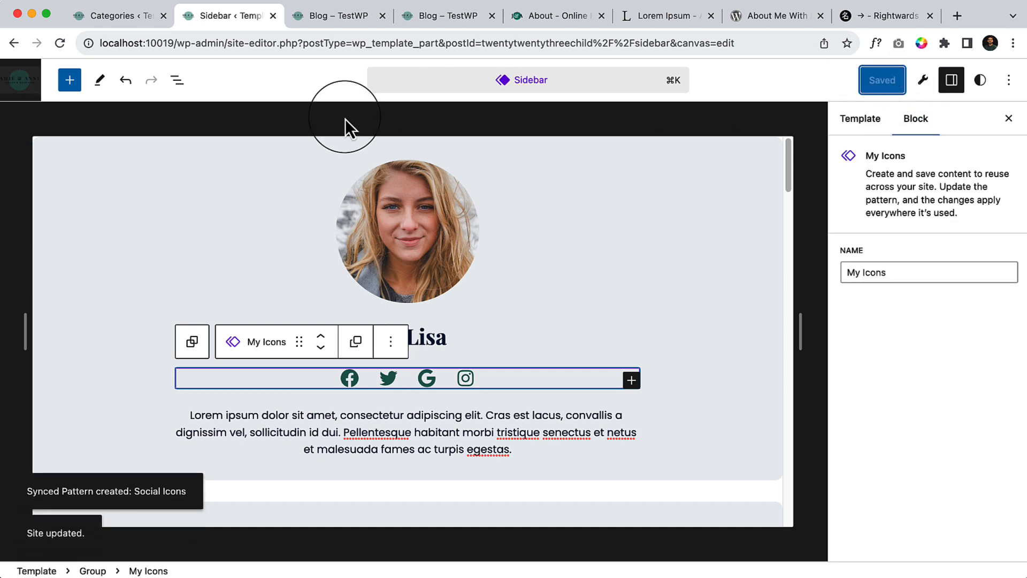
Search the block library for "my" to check for the renamed pattern, then return to the author box group.
click(69, 80)
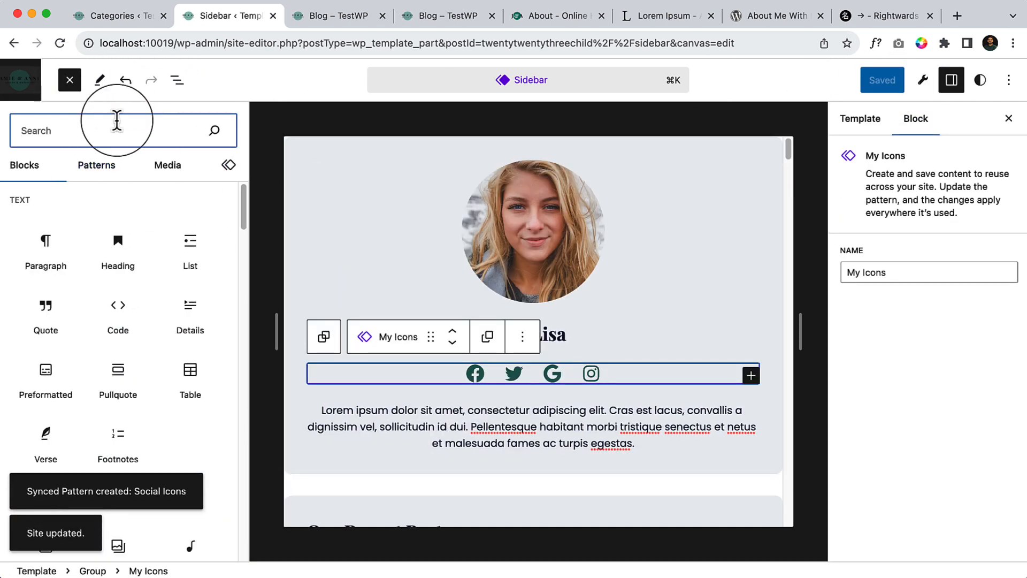
text(my)
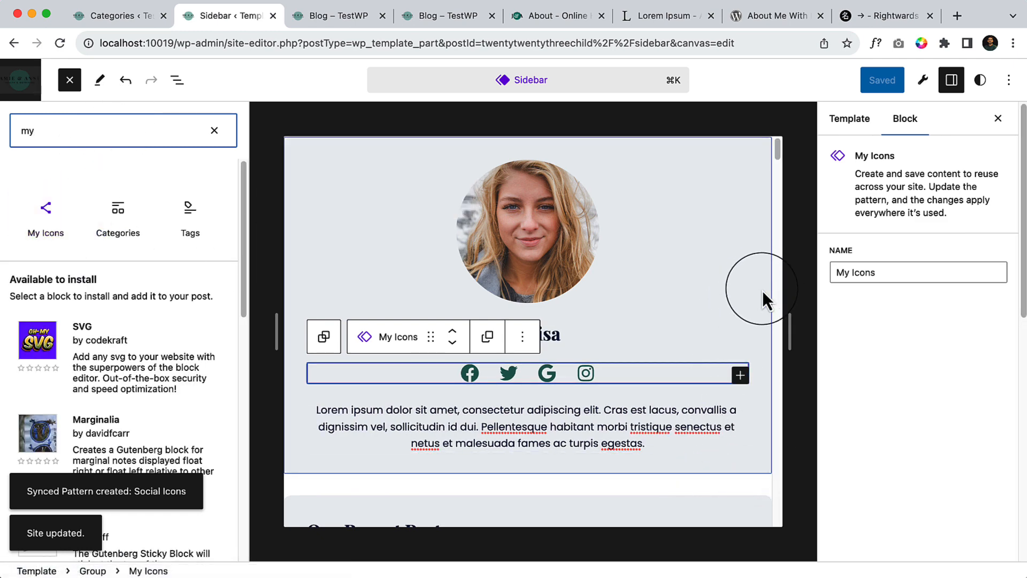
click(659, 294)
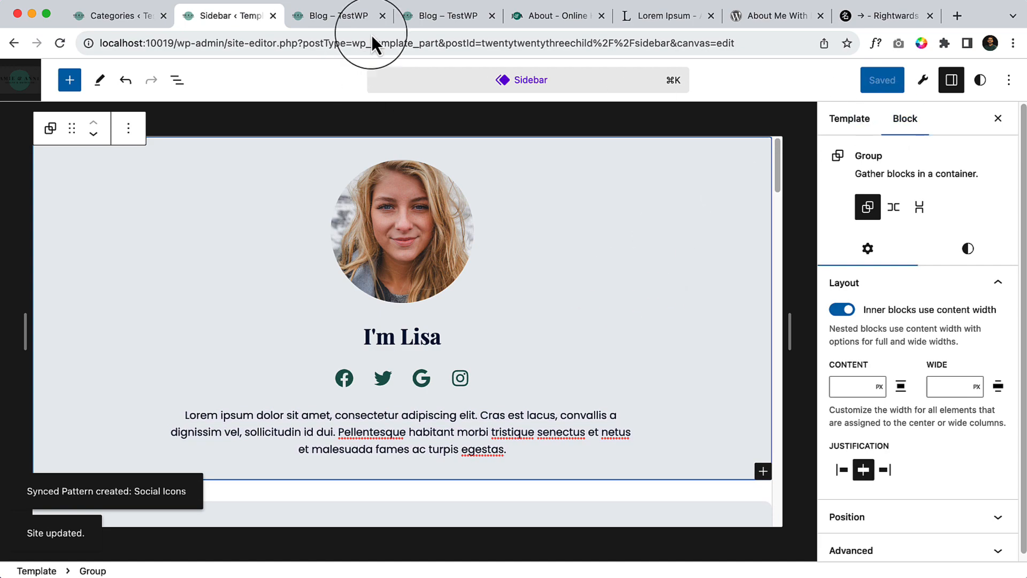
Reload the live Blog page and examine the sidebar's author box, social icons and recent posts box.
click(349, 16)
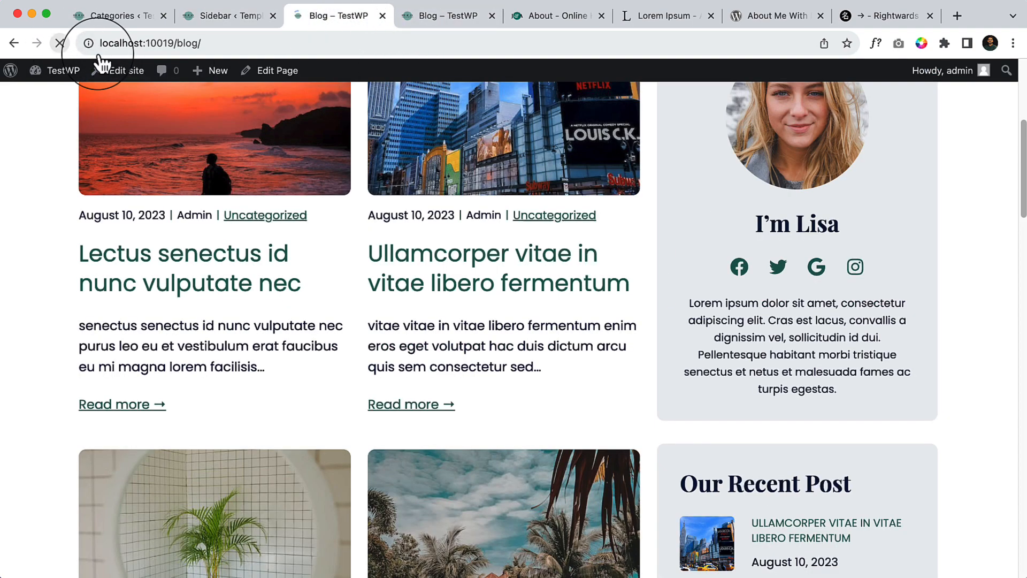
scroll(531, 432, up, 5)
scroll(531, 432, down, 7)
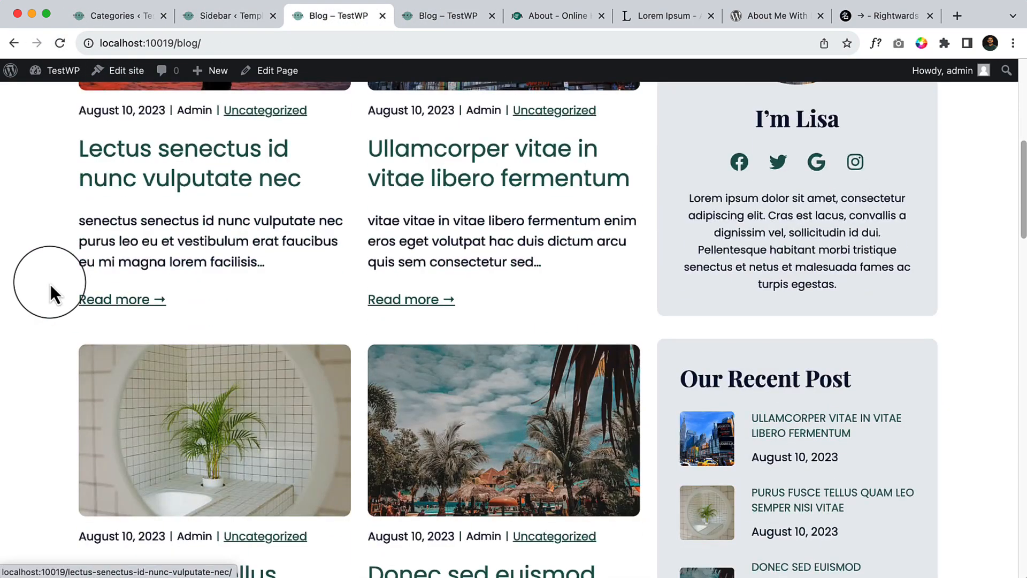
scroll(506, 378, up, 7)
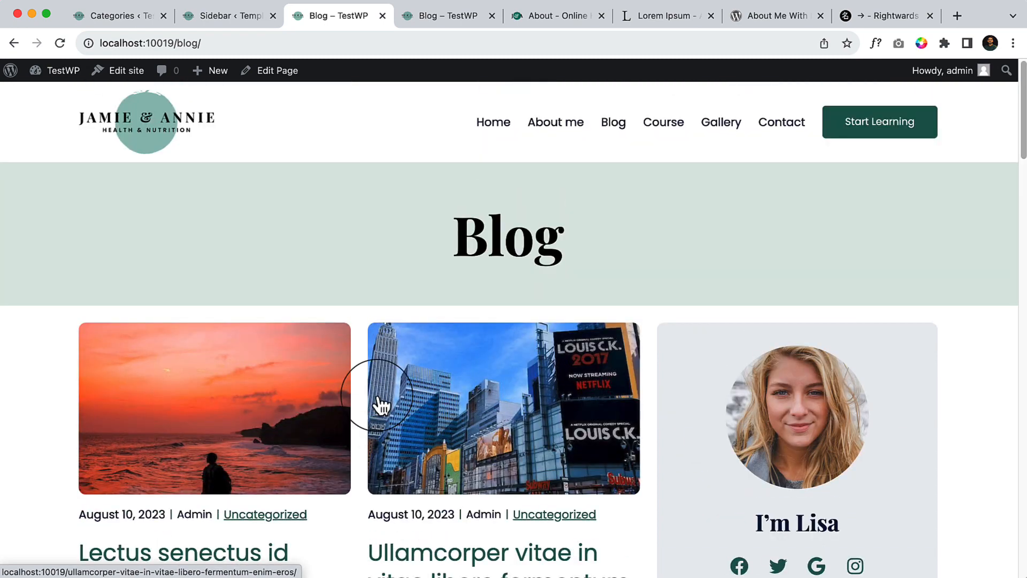